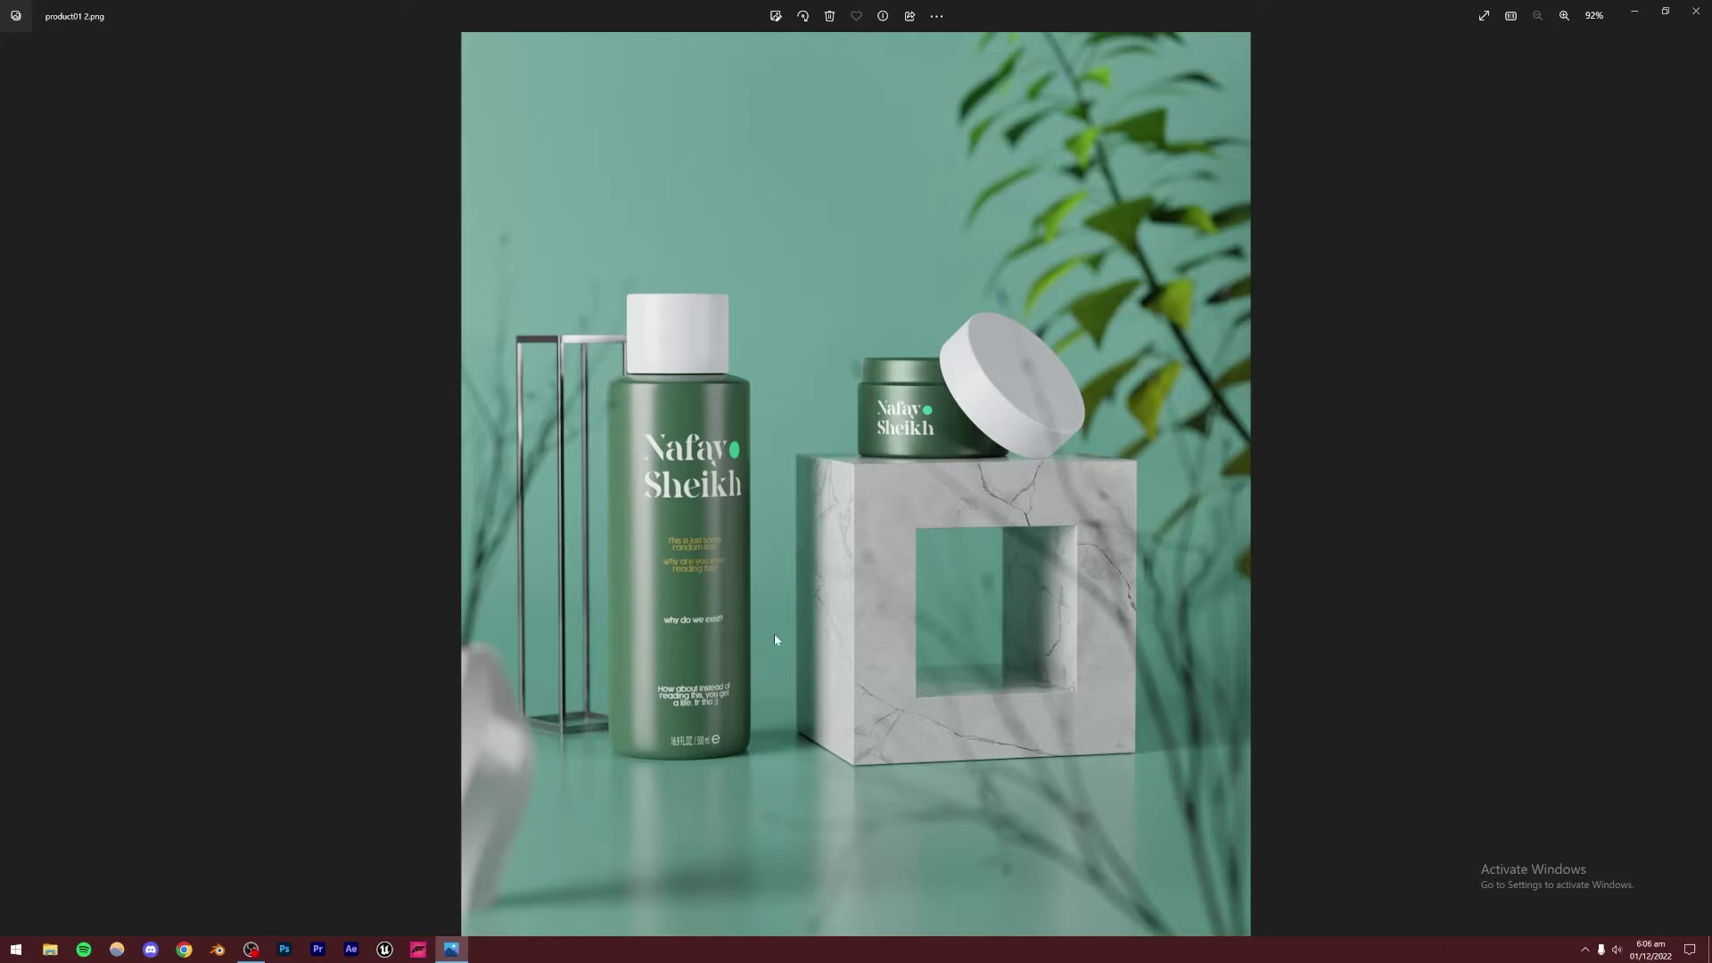
Switch to Blender and delete the default camera, cube and light from the new scene
{"action": "left_click", "coordinate": [214, 946]}
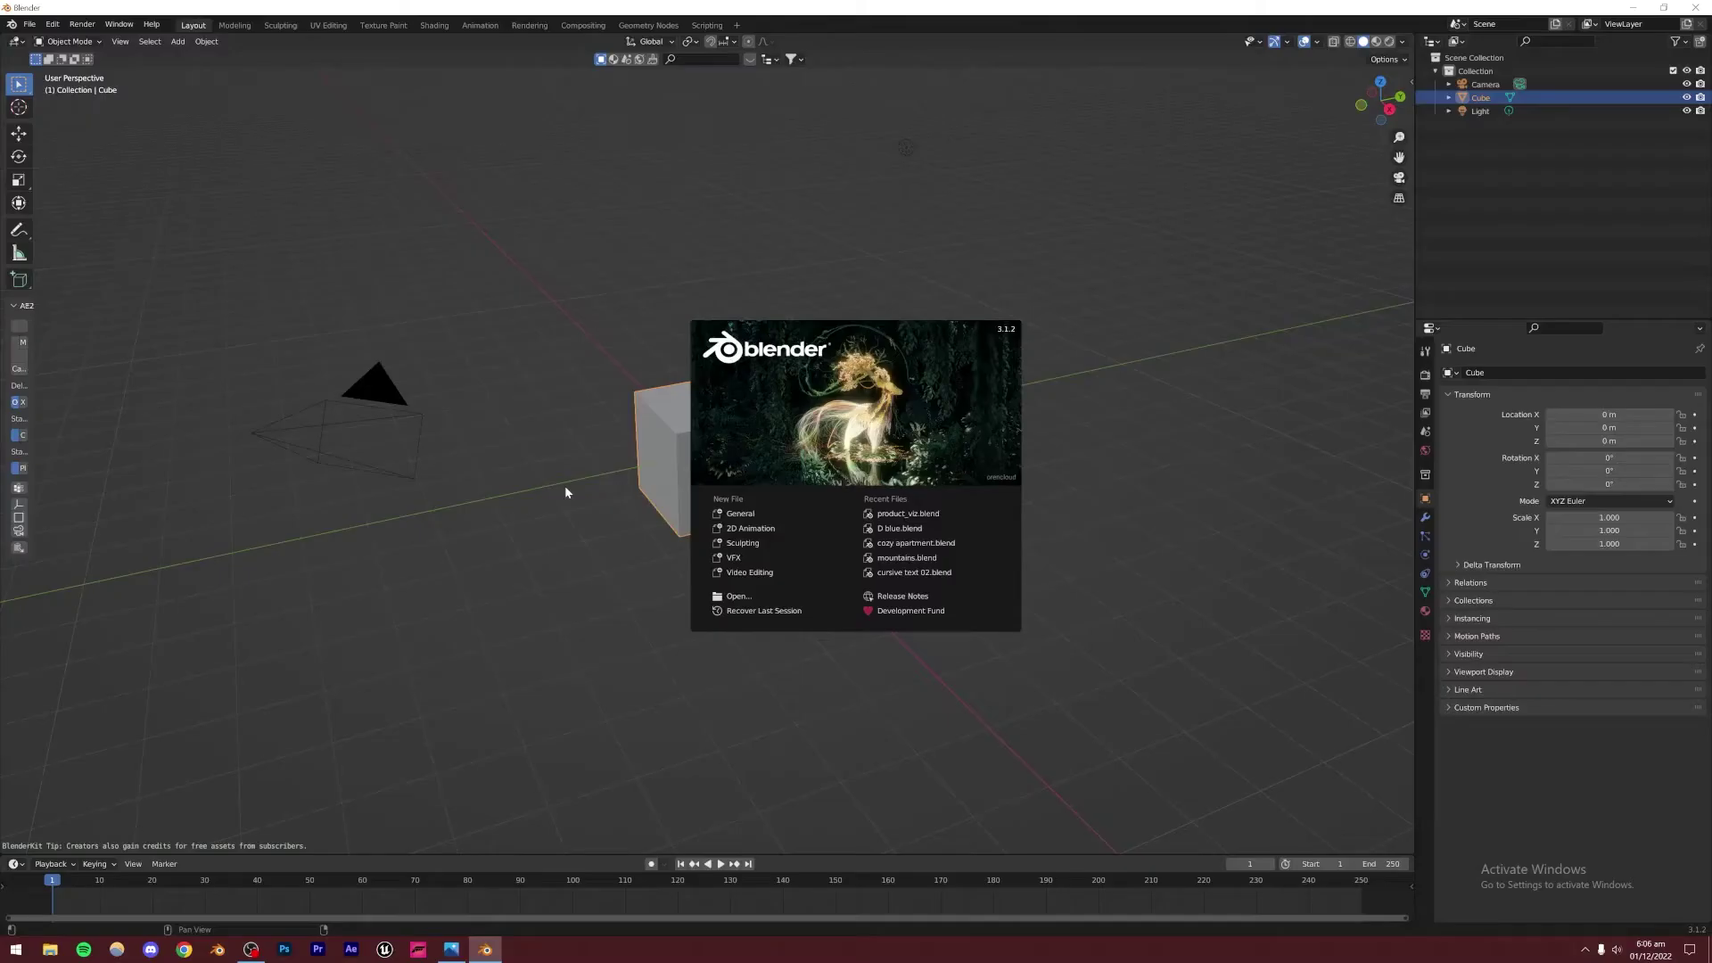
{"action": "left_click", "coordinate": [484, 533]}
{"action": "scroll", "coordinate": [499, 508], "scroll_direction": "down", "scroll_amount": 4}
{"action": "left_click_drag", "start_coordinate": [473, 279], "coordinate": [950, 563]}
{"action": "key", "text": "Delete"}
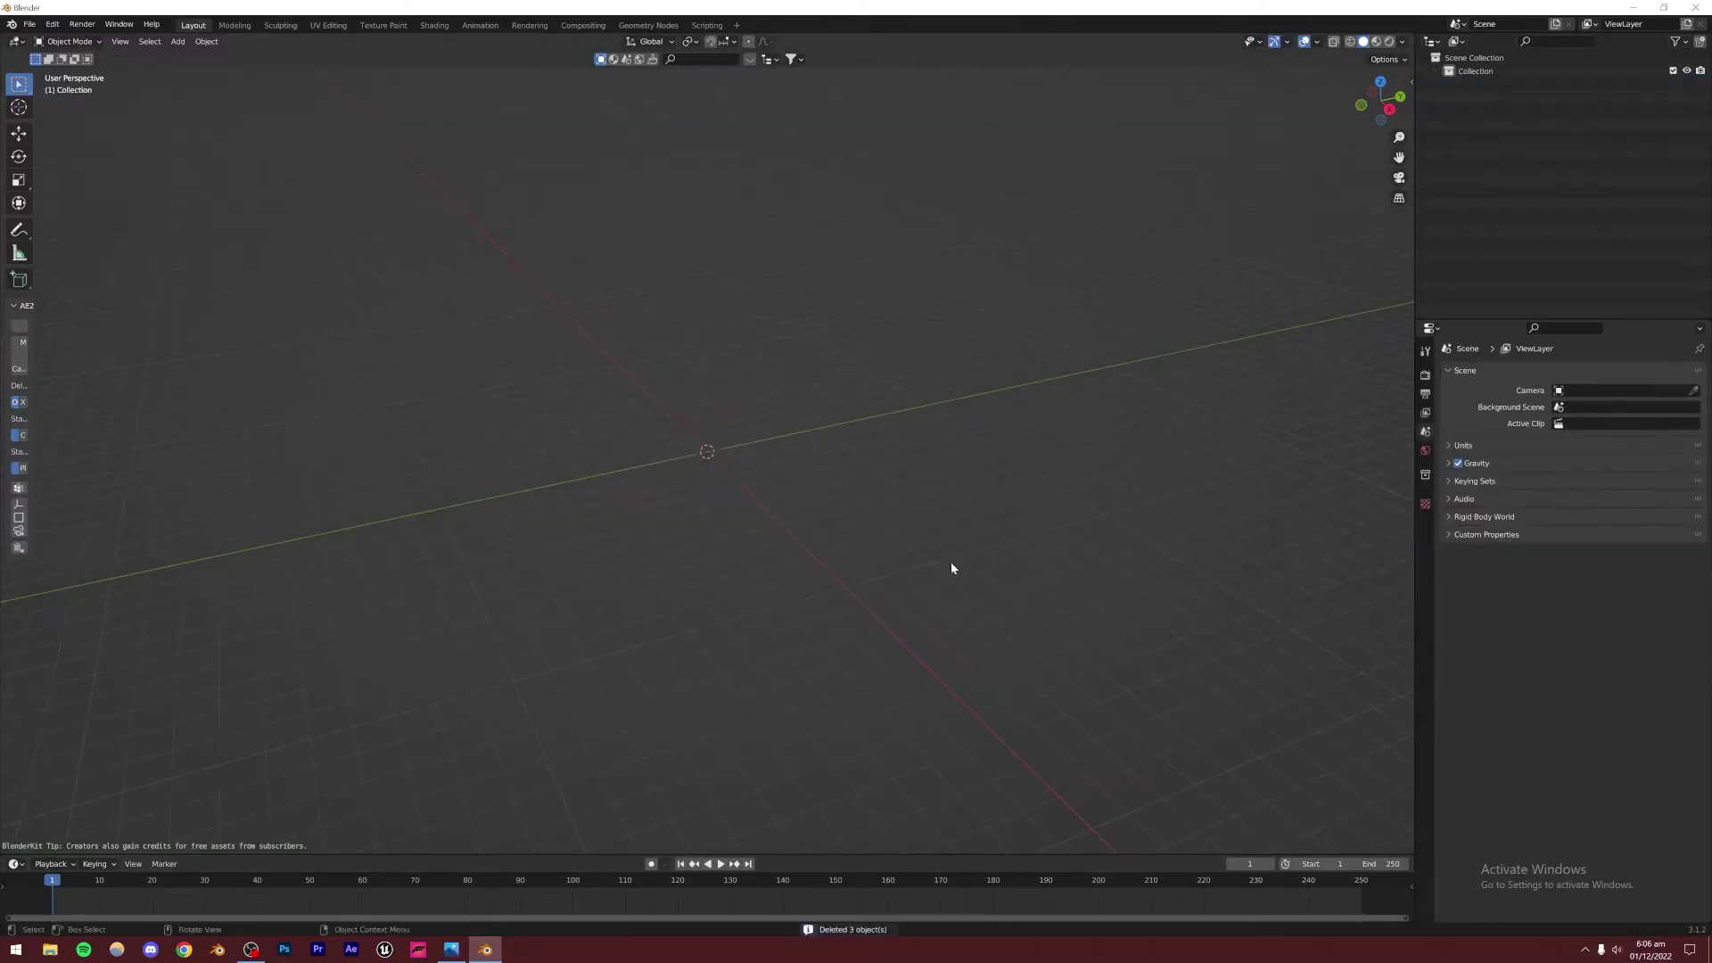
Save the project as product_designSS.blend in the F:\Blender Work folder
{"action": "key", "text": "ctrl+s"}
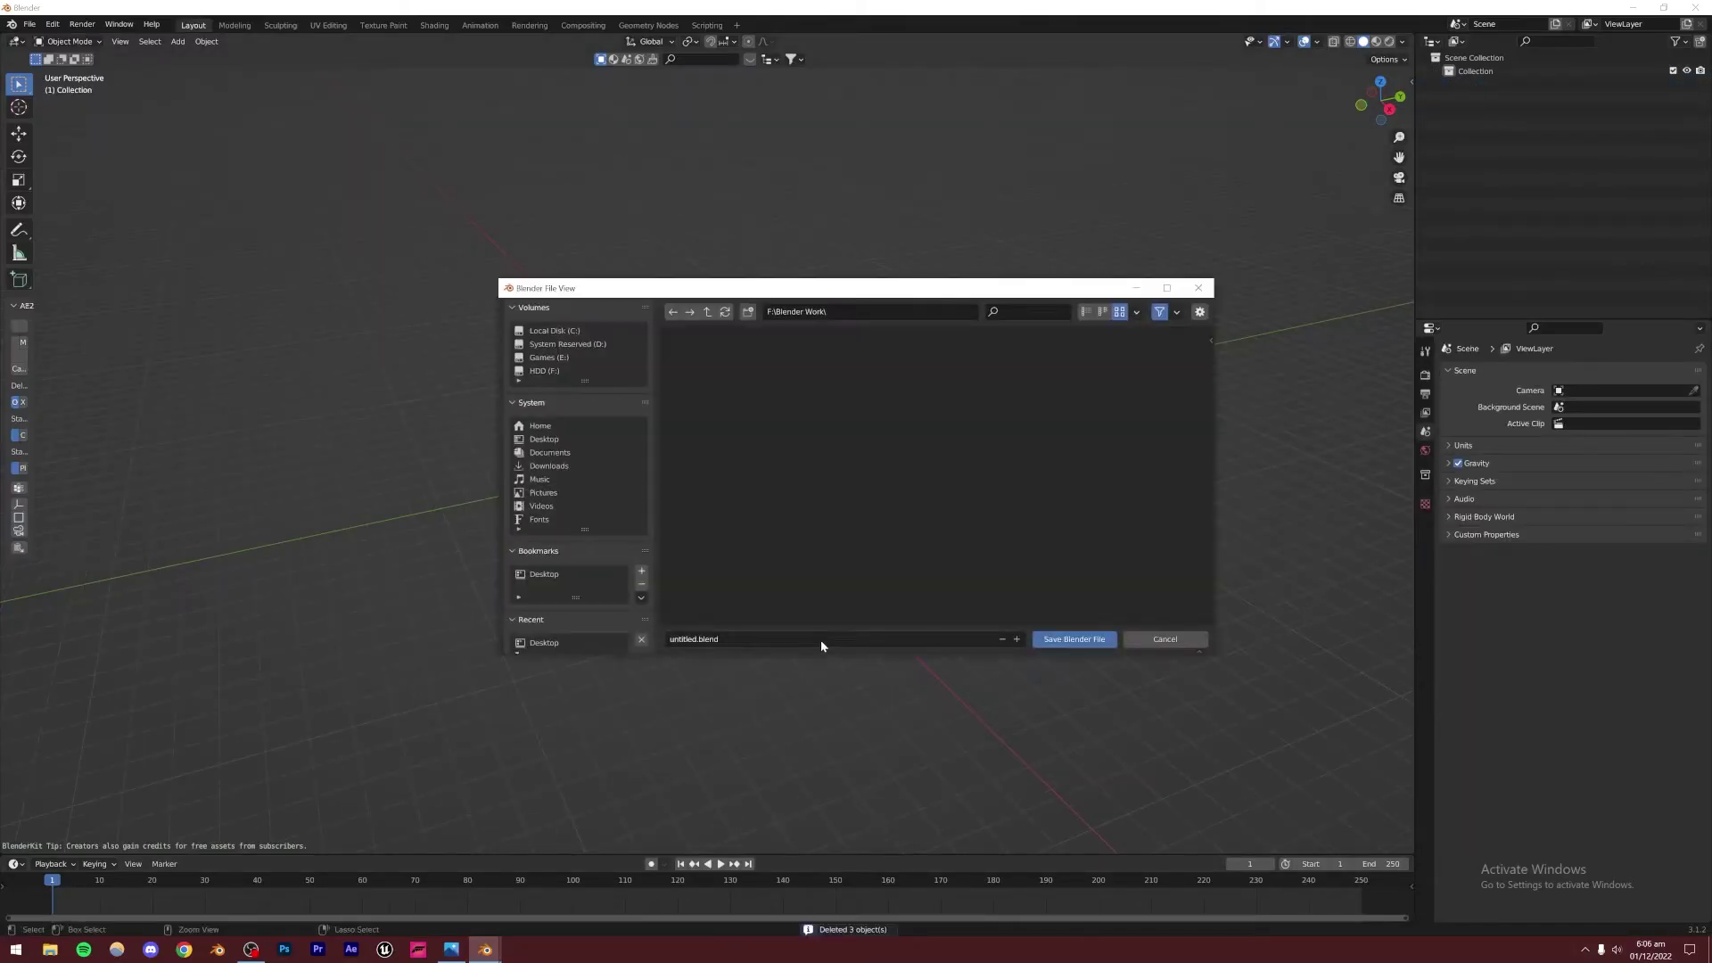
{"action": "type", "text": "pro"}
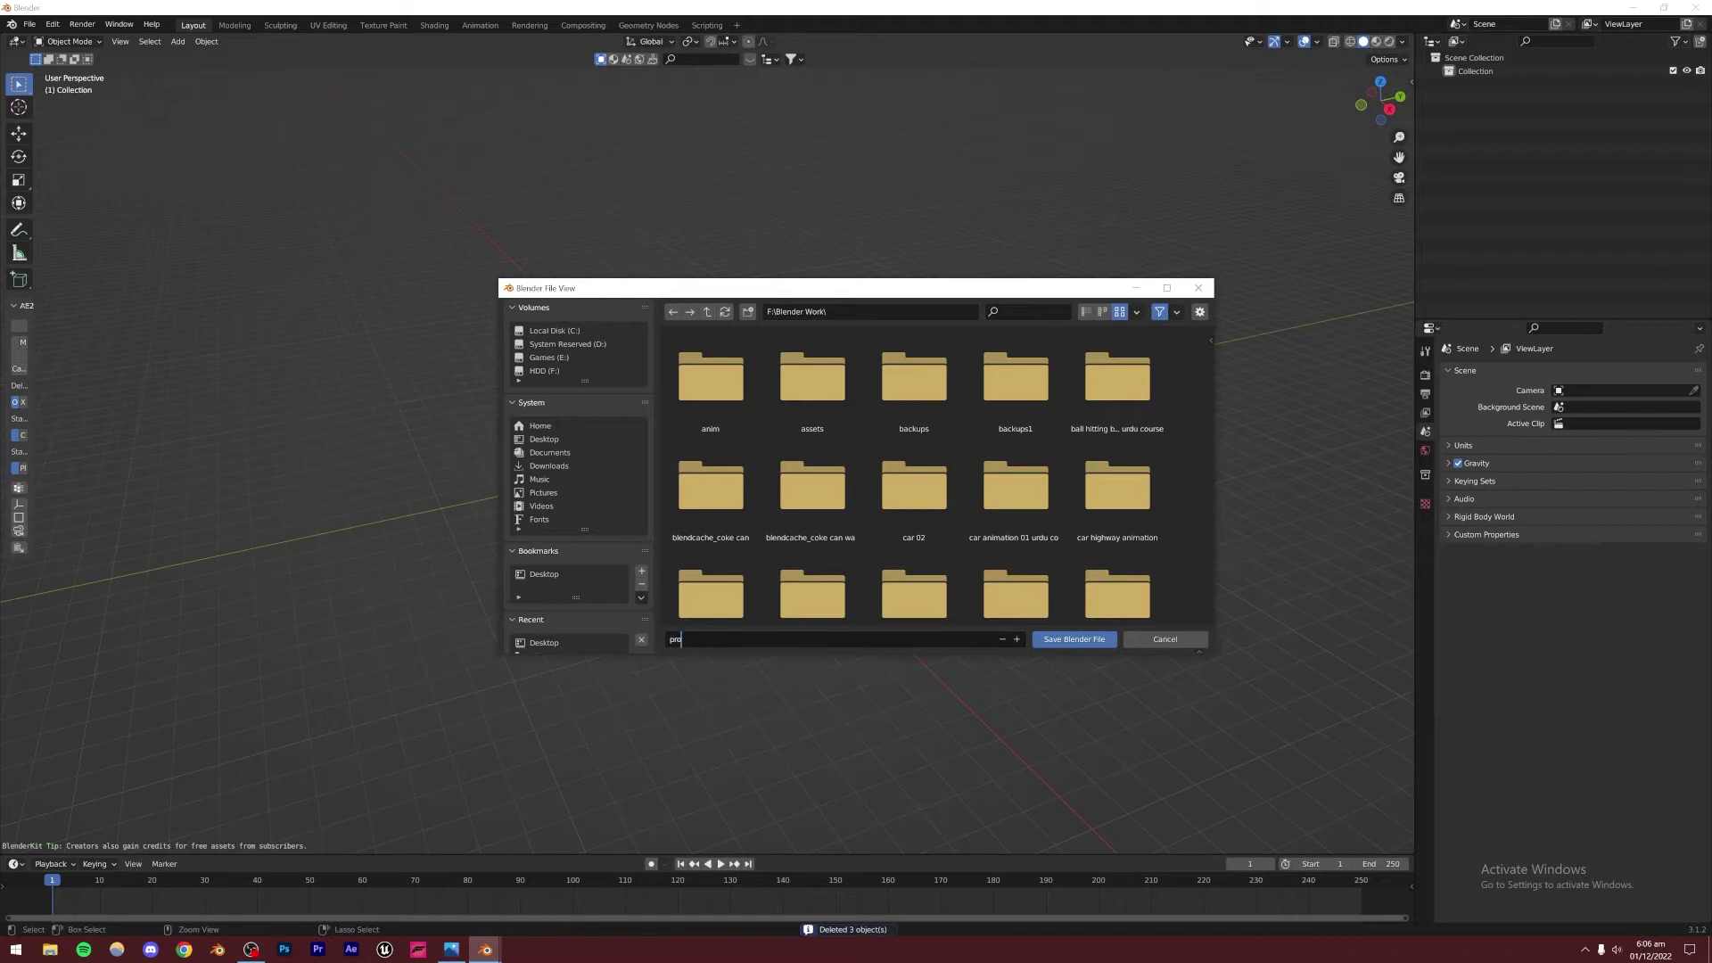
{"action": "type", "text": "duct_designSS"}
{"action": "key", "text": "Return"}
{"action": "scroll", "coordinate": [597, 558], "scroll_direction": "down", "scroll_amount": 3}
{"action": "left_click", "coordinate": [1069, 642]}
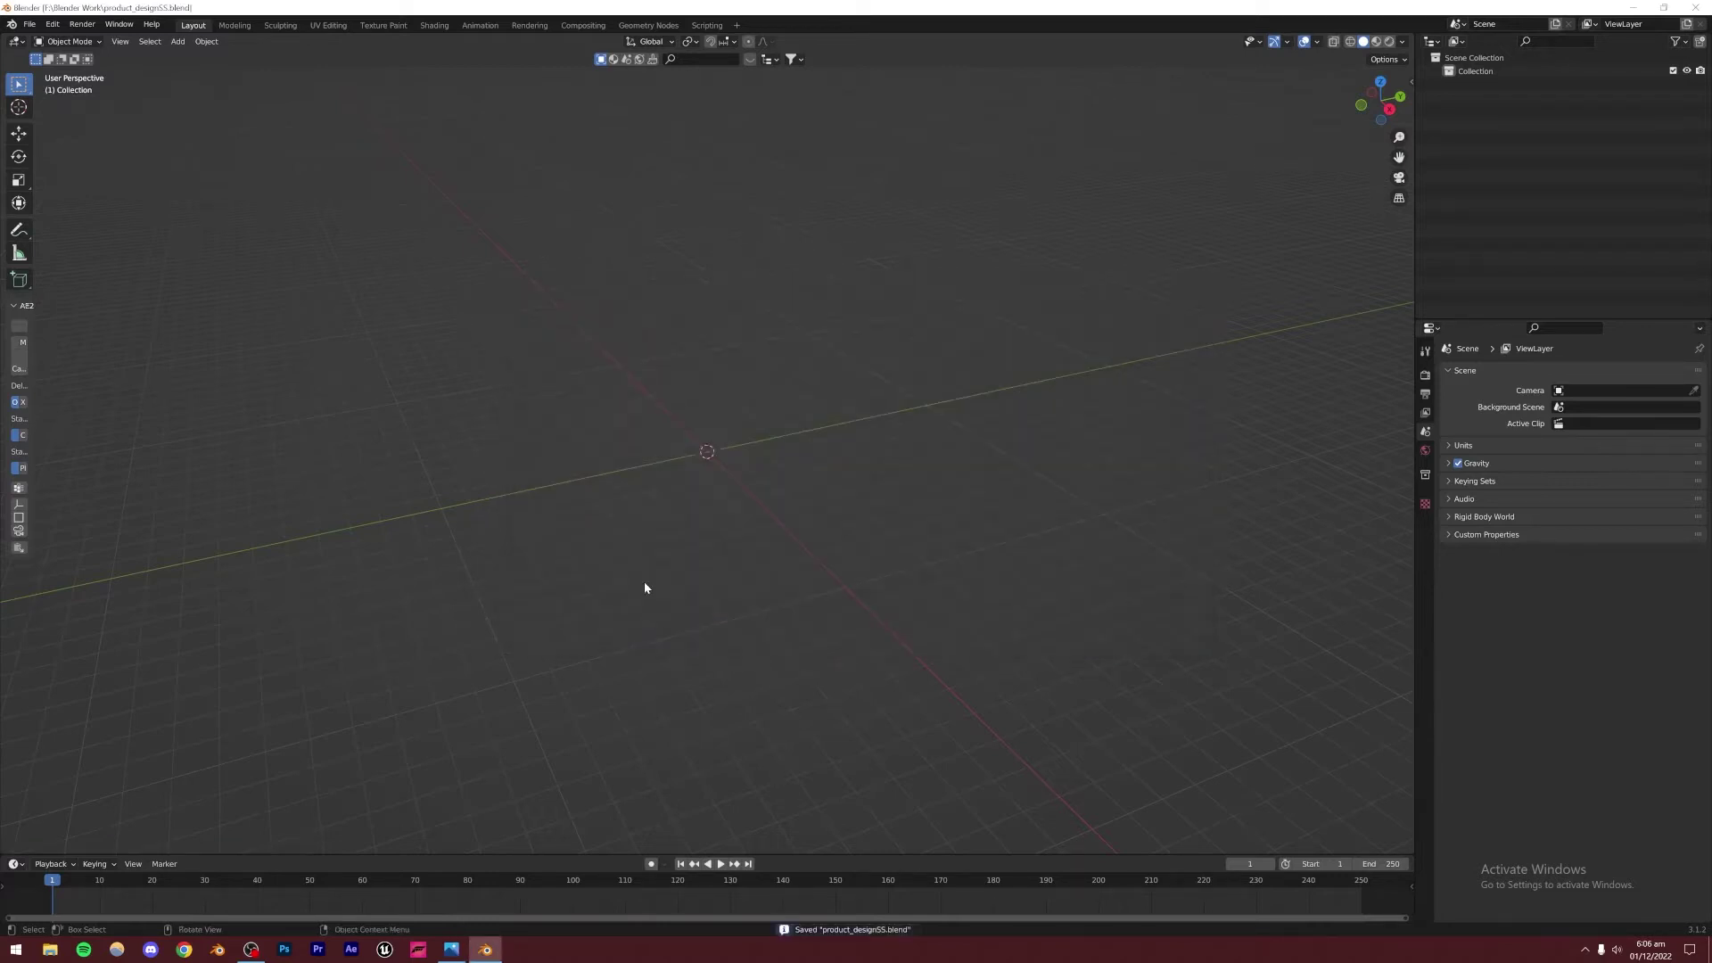
Add a cylinder mesh at the world origin
{"action": "middle_click_drag", "start_coordinate": [724, 467], "coordinate": [701, 528]}
{"action": "left_click", "coordinate": [179, 41]}
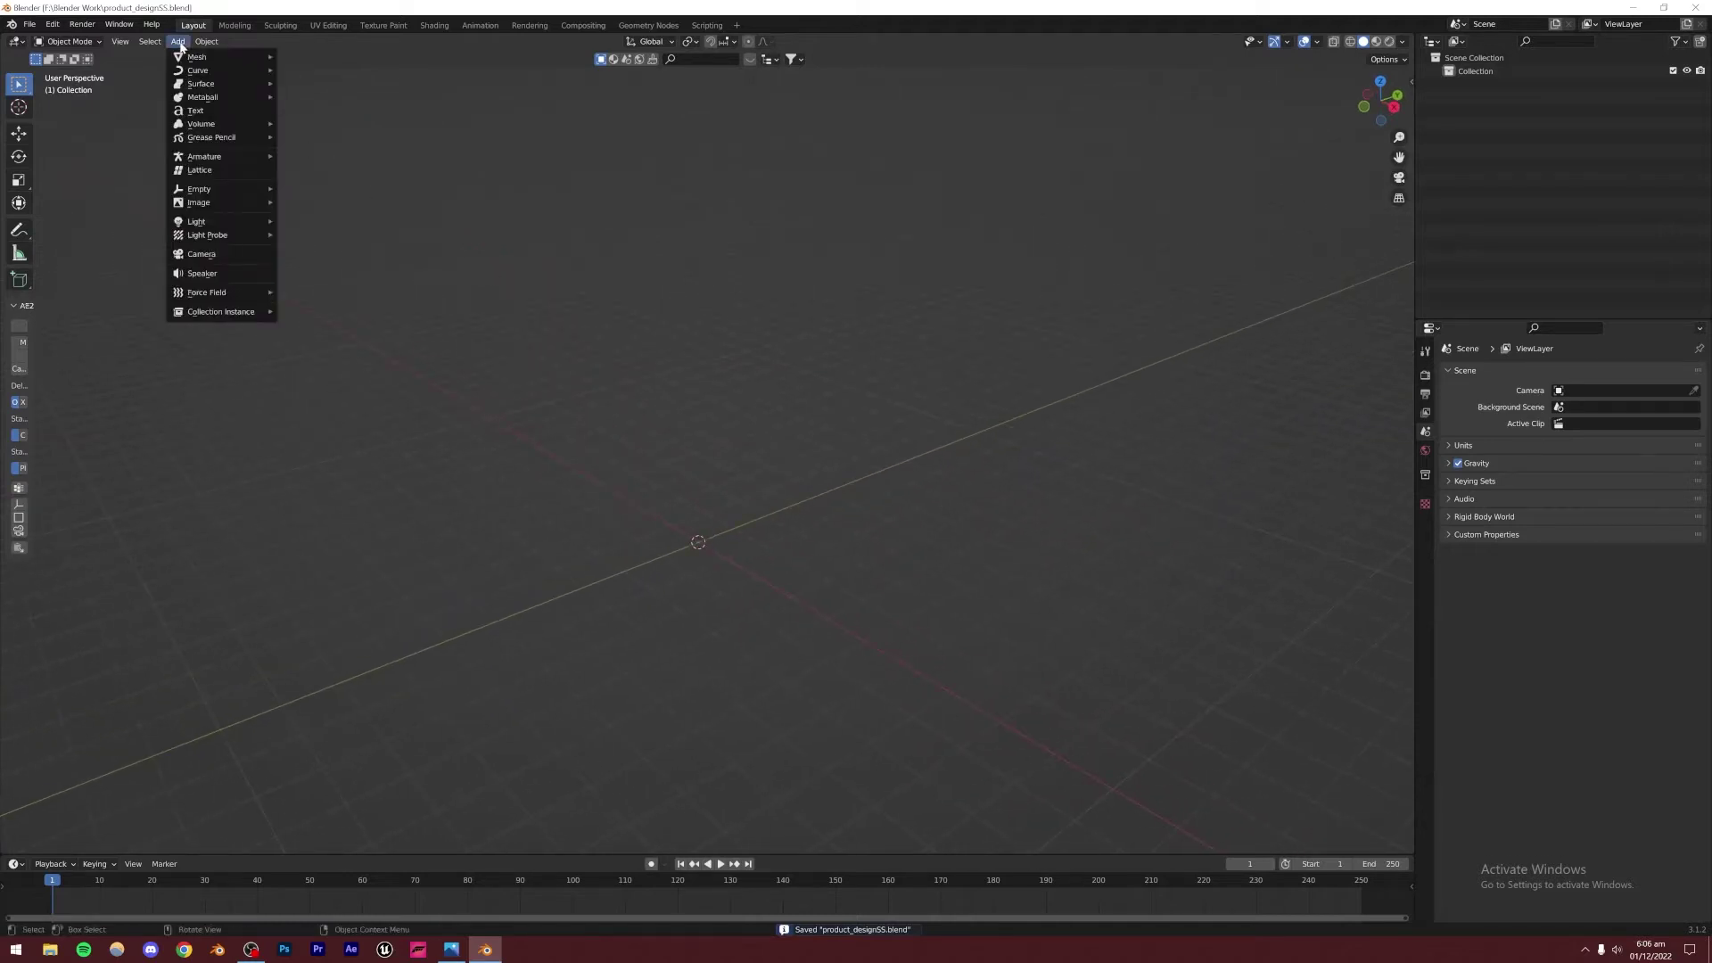
{"action": "mouse_move", "coordinate": [218, 56]}
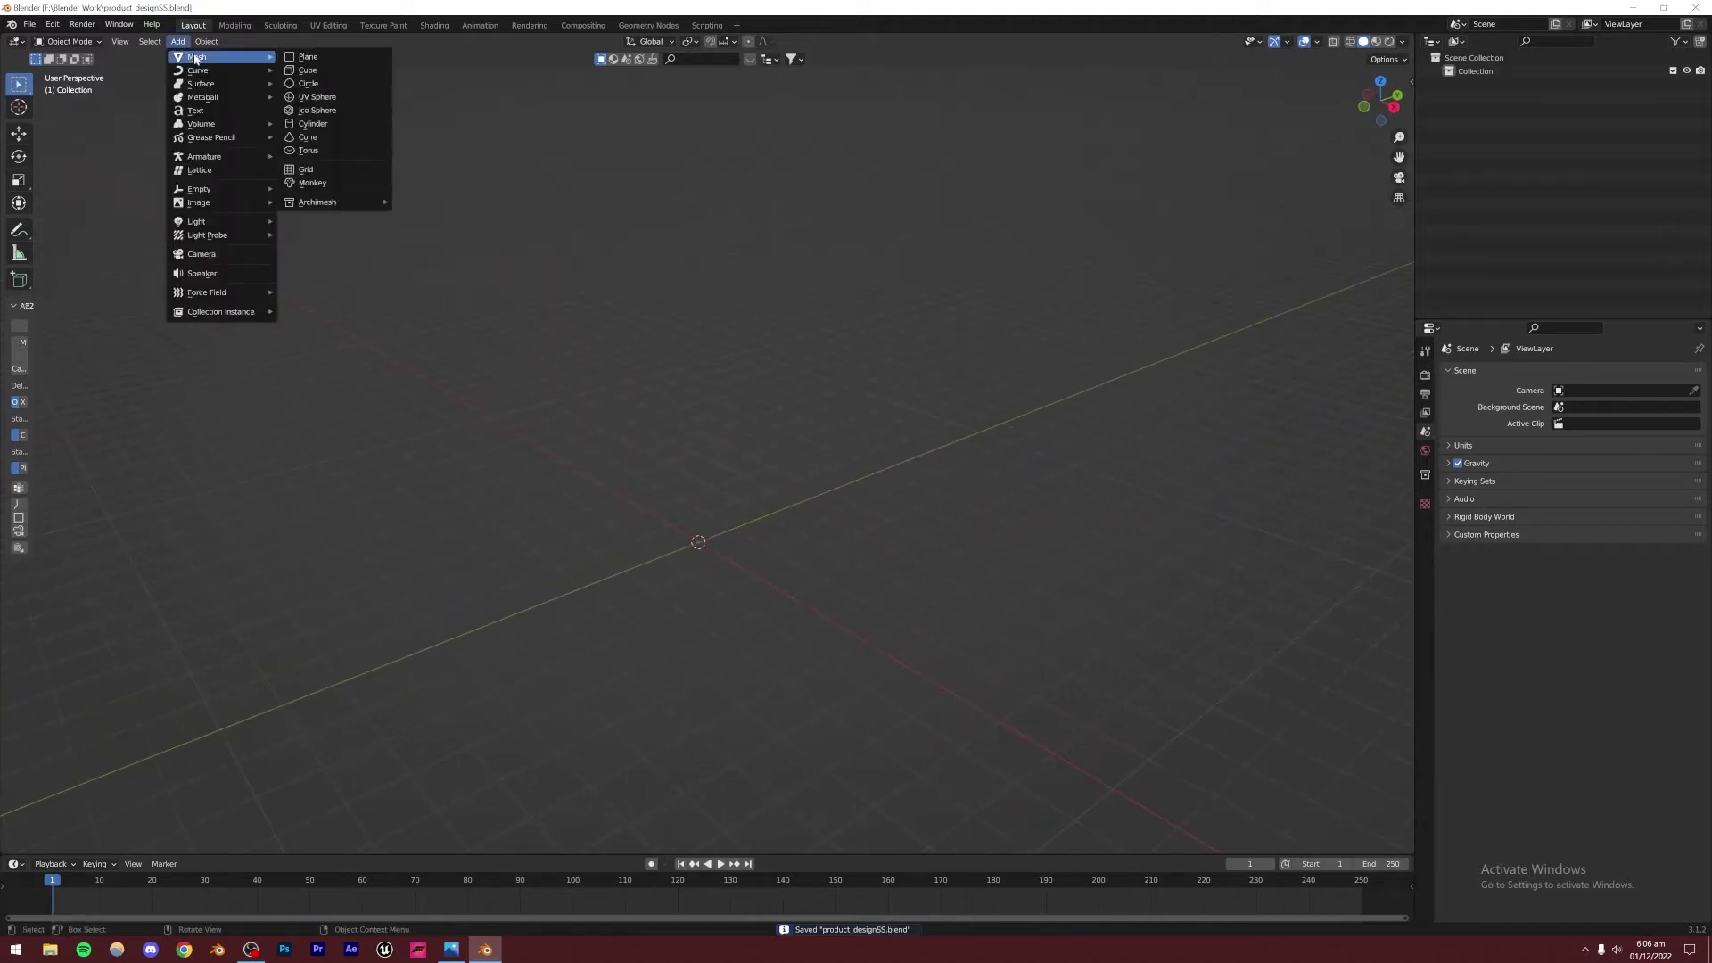
{"action": "left_click", "coordinate": [313, 123]}
{"action": "middle_click_drag", "start_coordinate": [799, 520], "coordinate": [663, 552]}
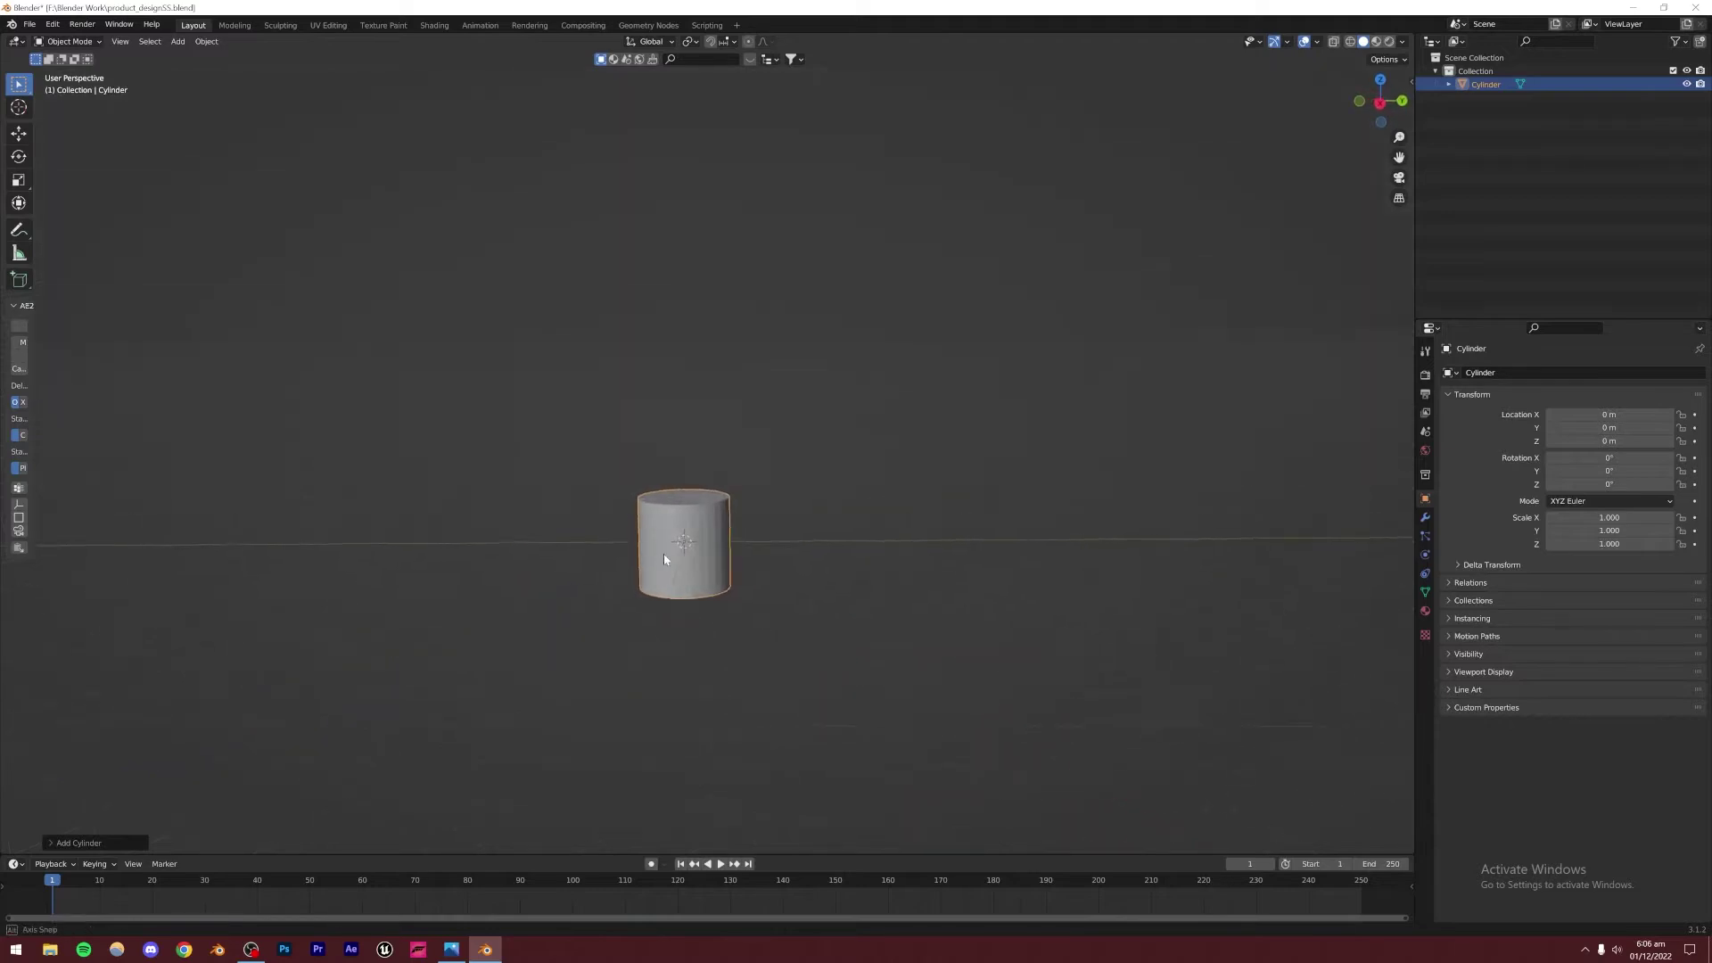
Switch to the image viewer and examine the bottle and jar in the reference render product01 2.png
{"action": "left_click", "coordinate": [452, 950]}
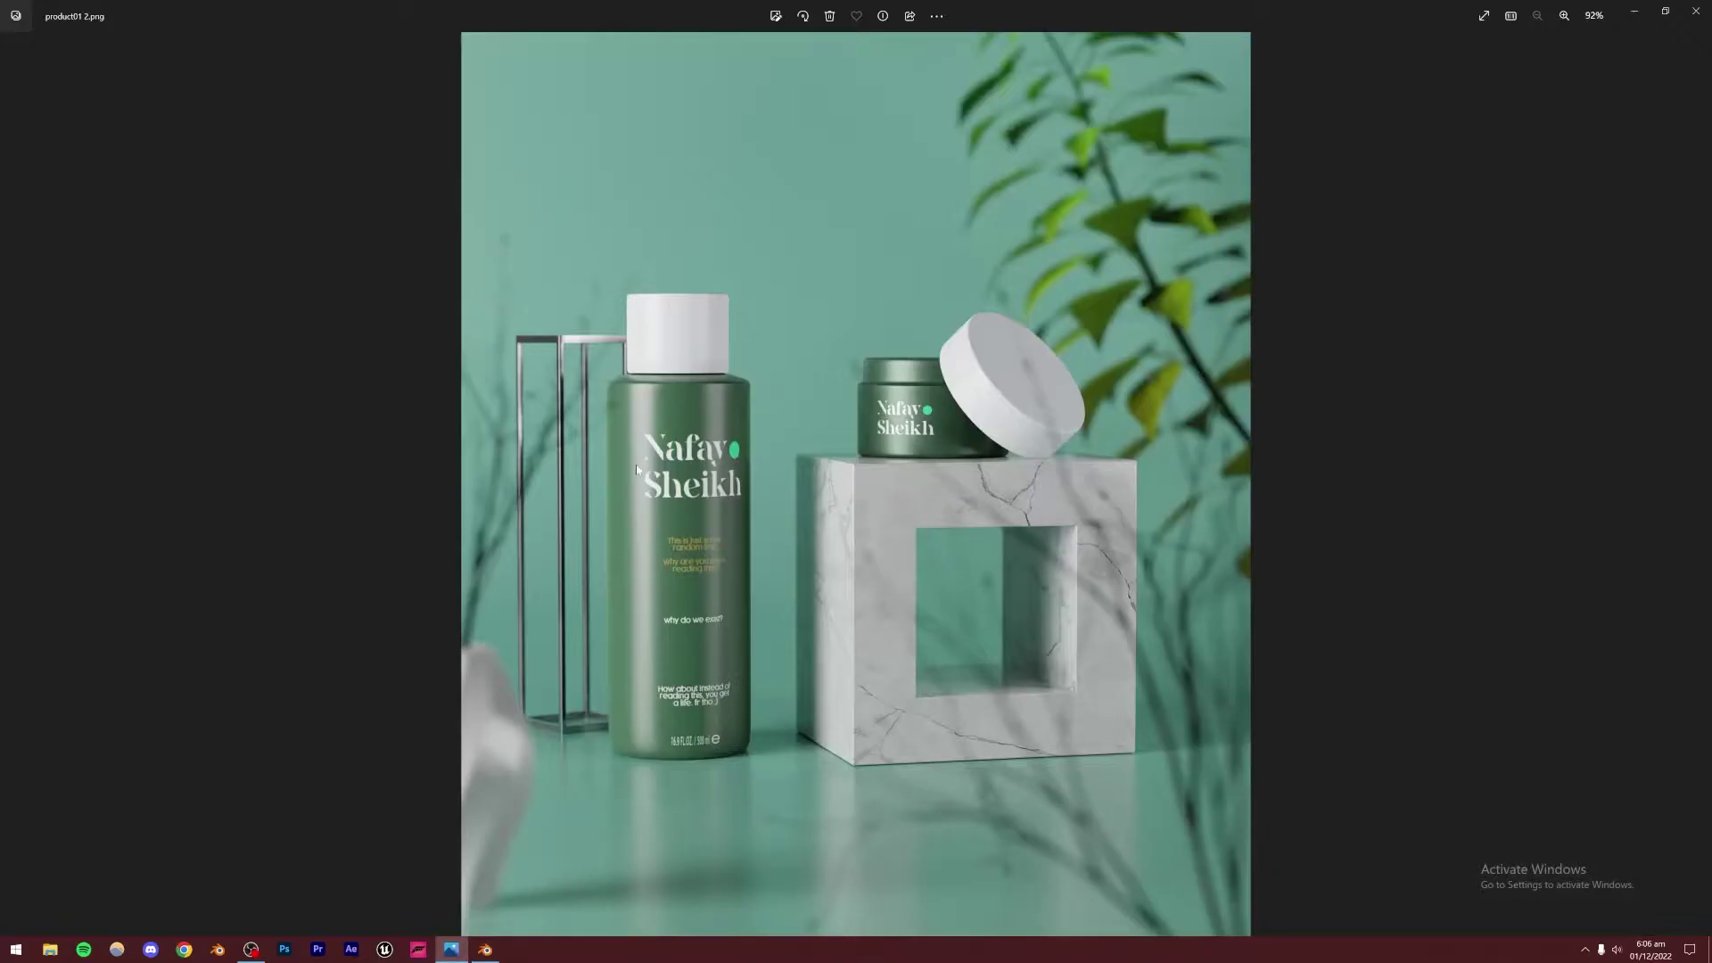
{"action": "scroll", "coordinate": [637, 468], "scroll_direction": "up", "scroll_amount": 5}
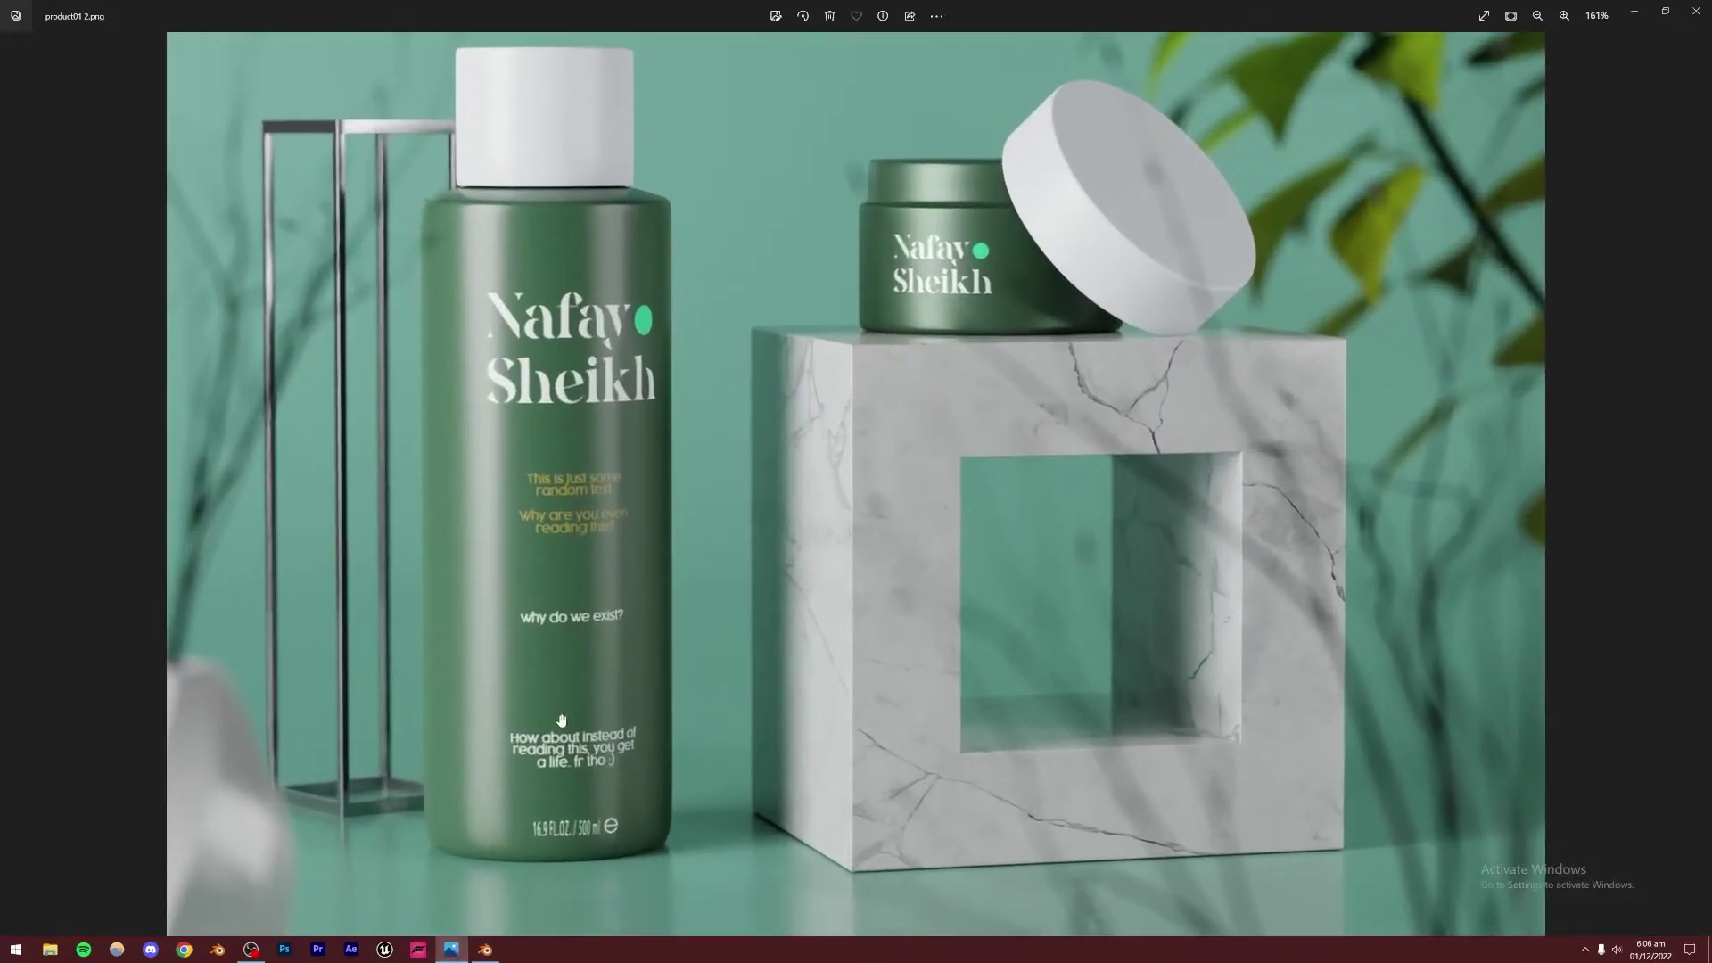
{"action": "left_click", "coordinate": [467, 875]}
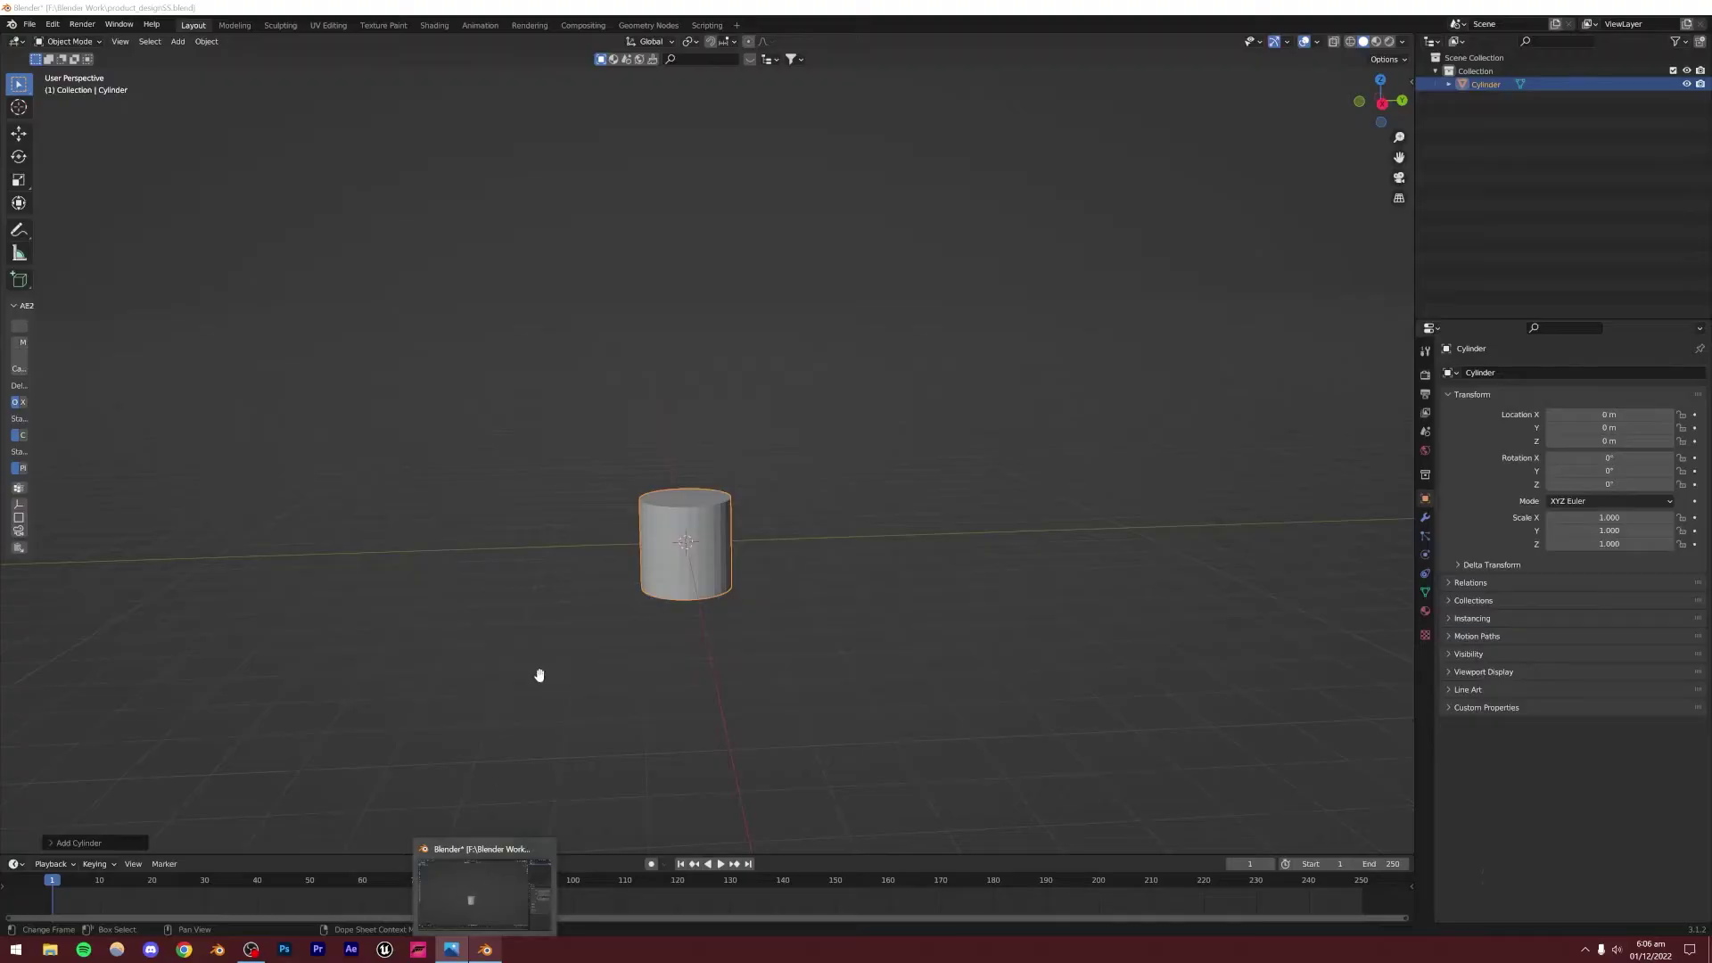
{"action": "key", "text": "alt+Tab"}
{"action": "scroll", "coordinate": [665, 614], "scroll_direction": "down", "scroll_amount": 5}
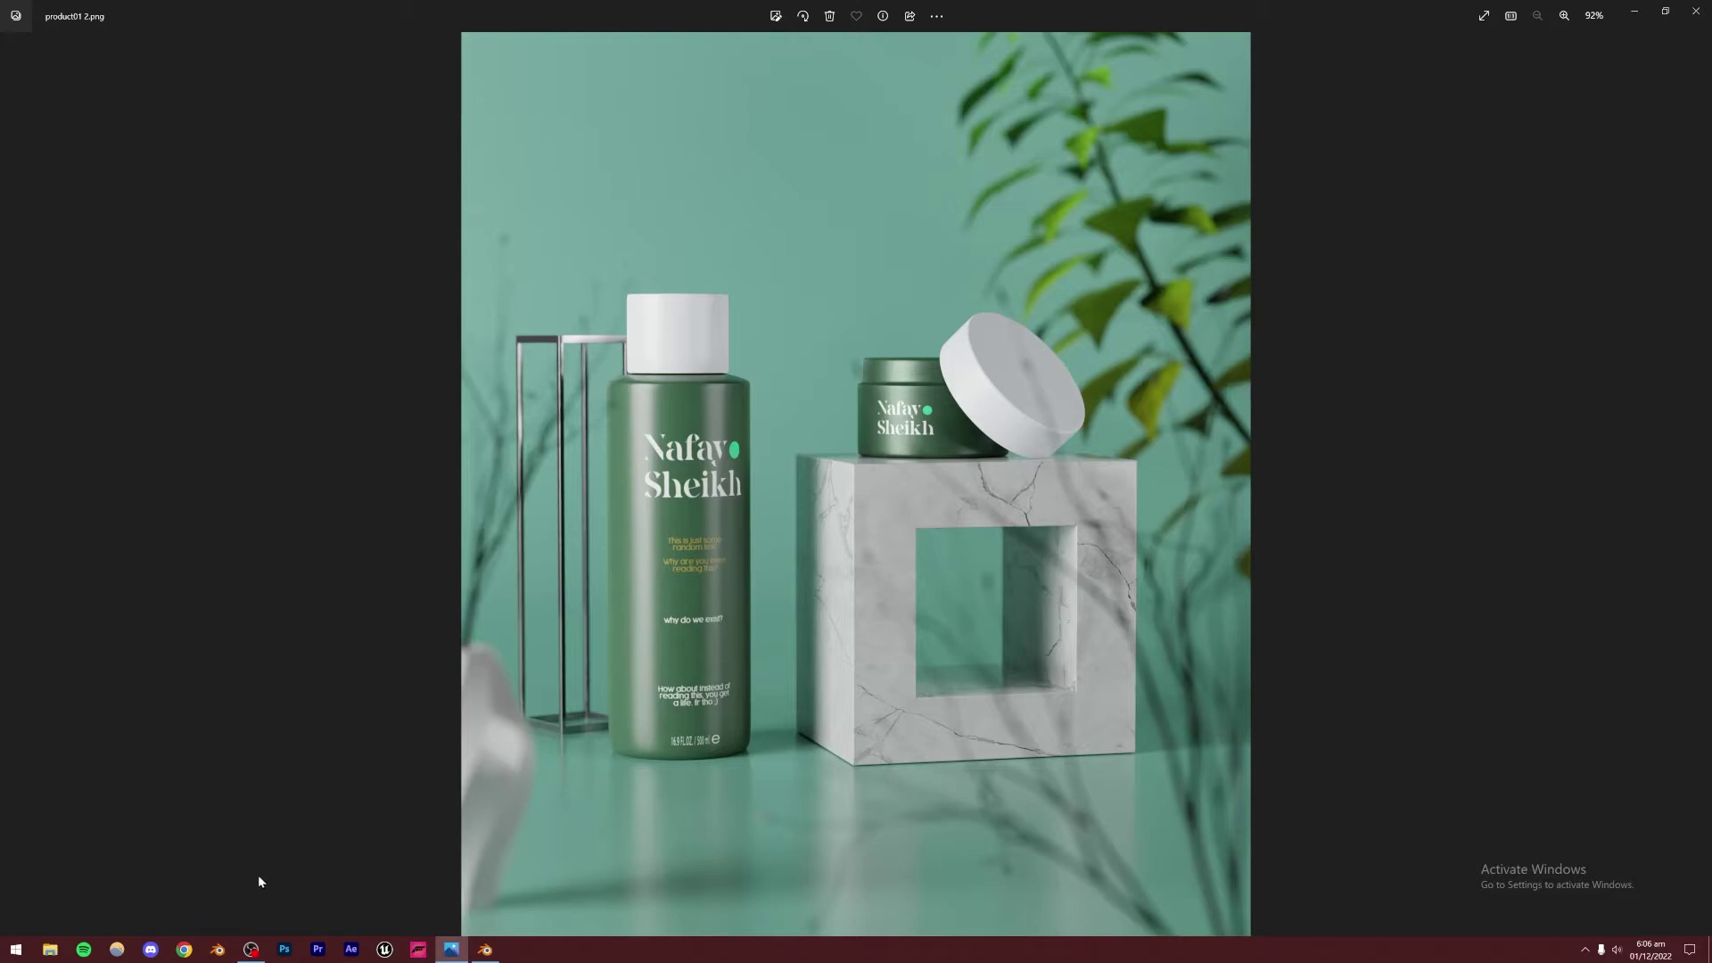
Switch to Chrome, open Pinterest and search for product photography
{"action": "left_click", "coordinate": [191, 951]}
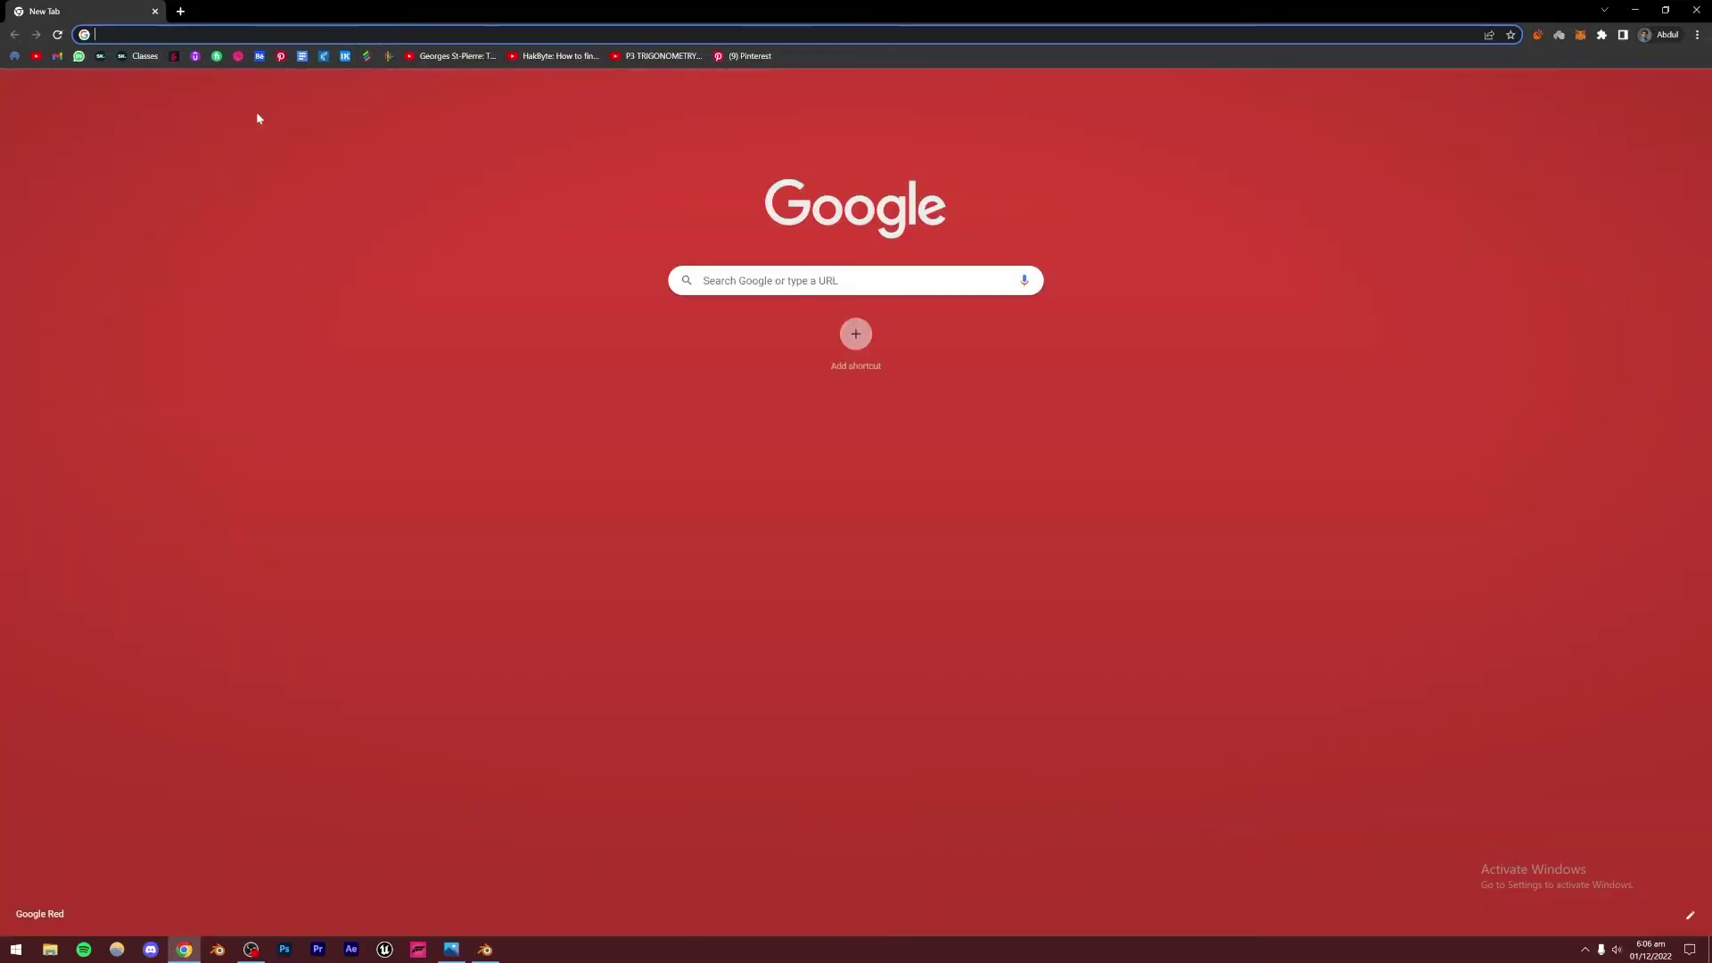
{"action": "left_click", "coordinate": [280, 57]}
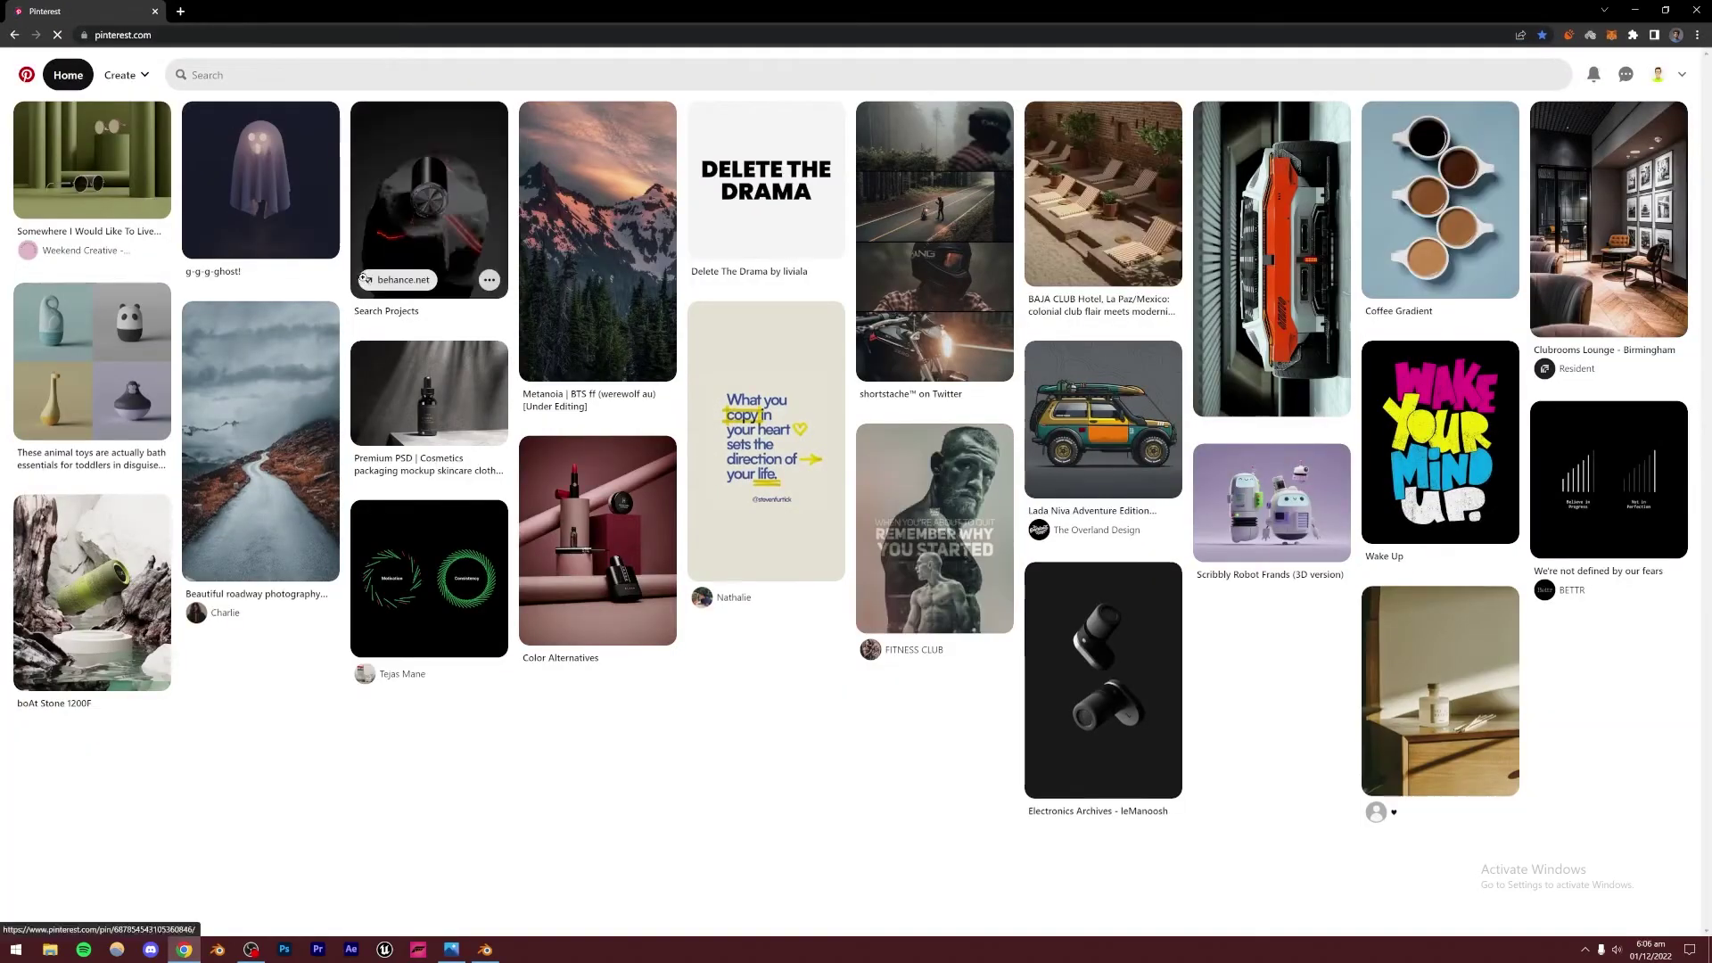
{"action": "left_click", "coordinate": [419, 75]}
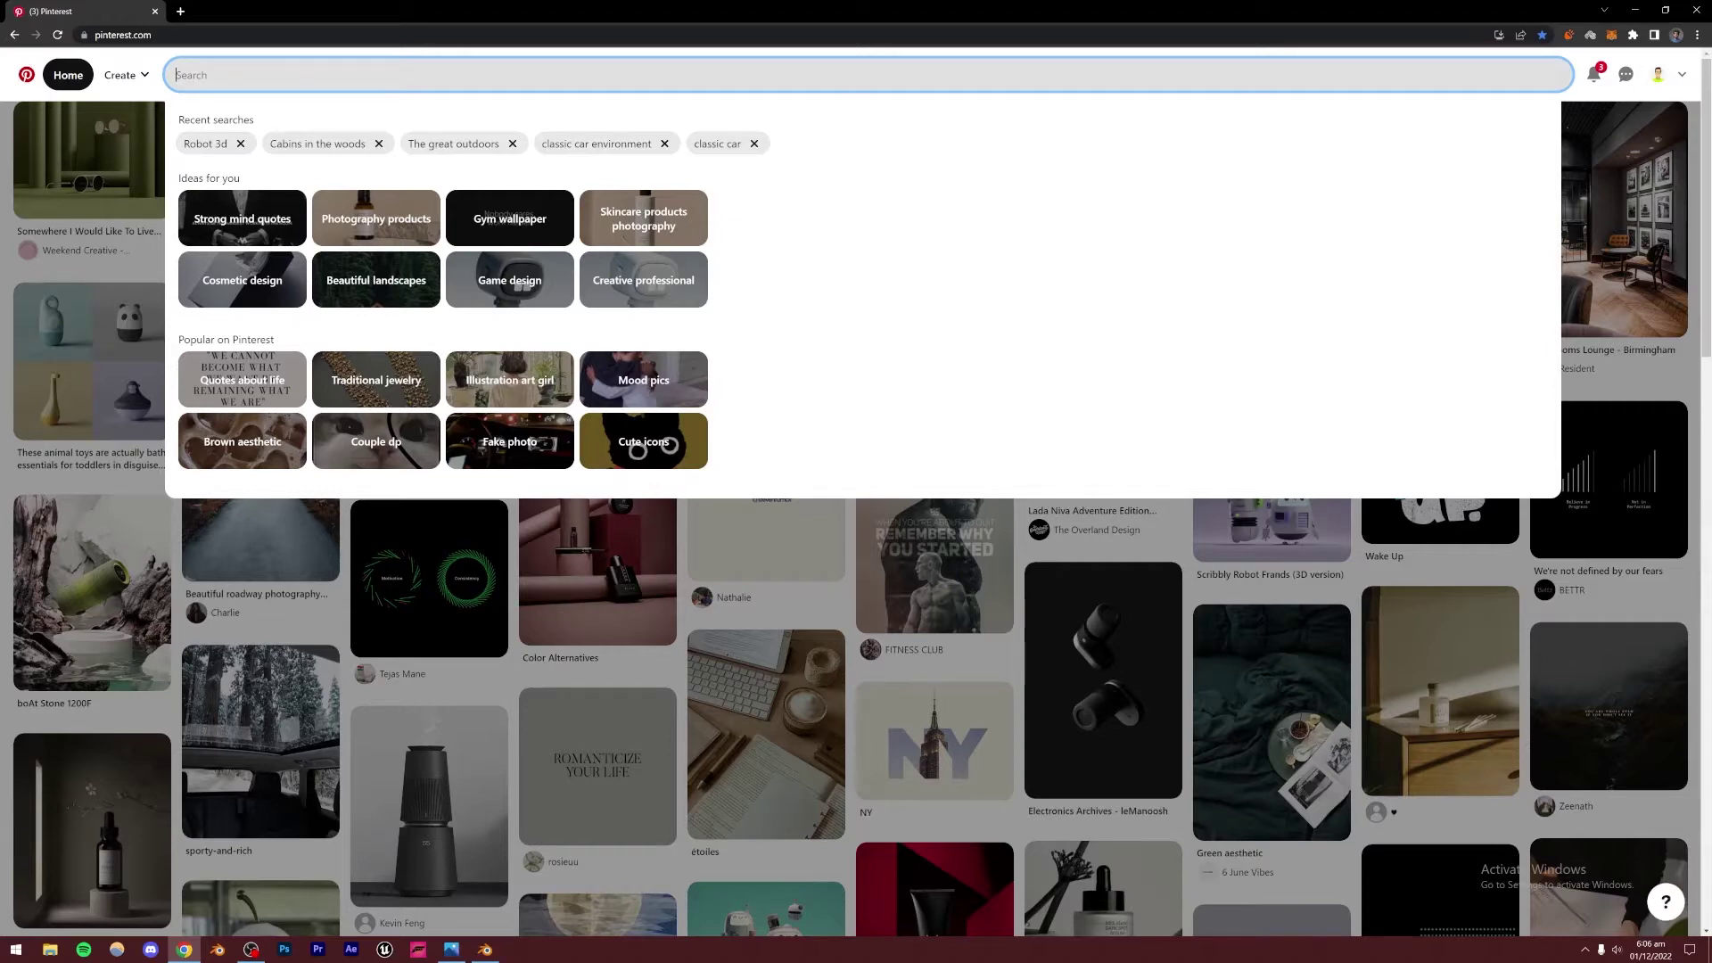
{"action": "type", "text": "produ"}
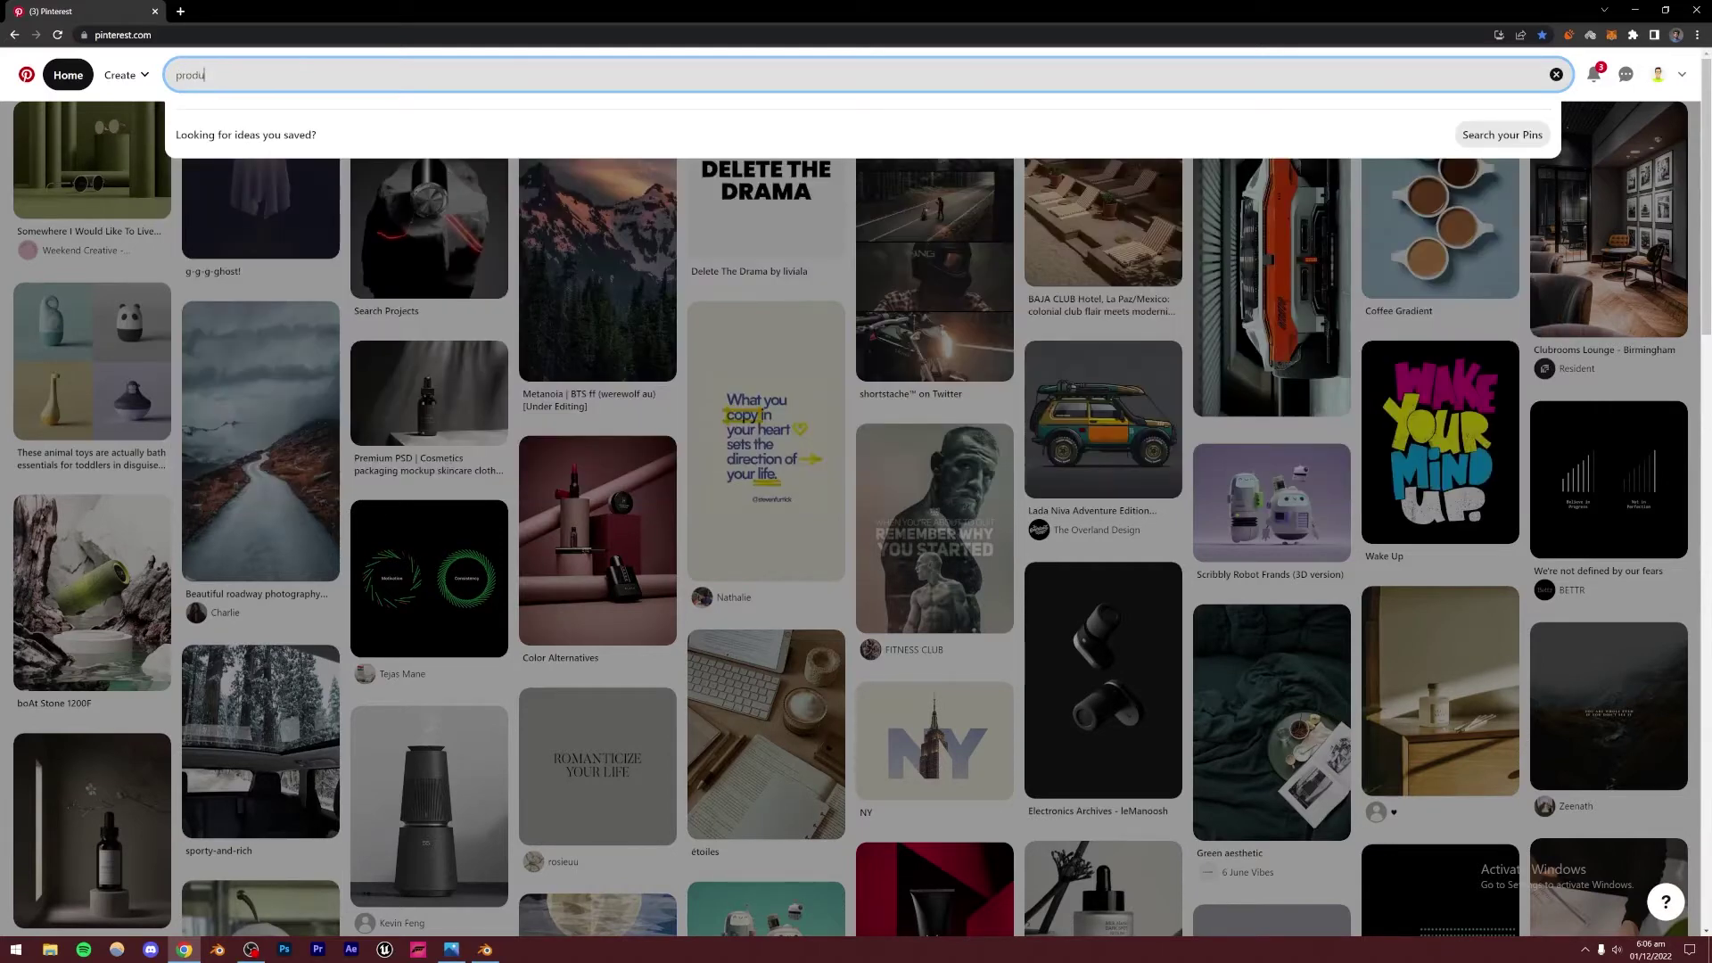
{"action": "key", "text": "BackSpace"}
{"action": "key", "text": "BackSpace"}
{"action": "key", "text": "BackSpace"}
{"action": "key", "text": "BackSpace"}
{"action": "key", "text": "BackSpace"}
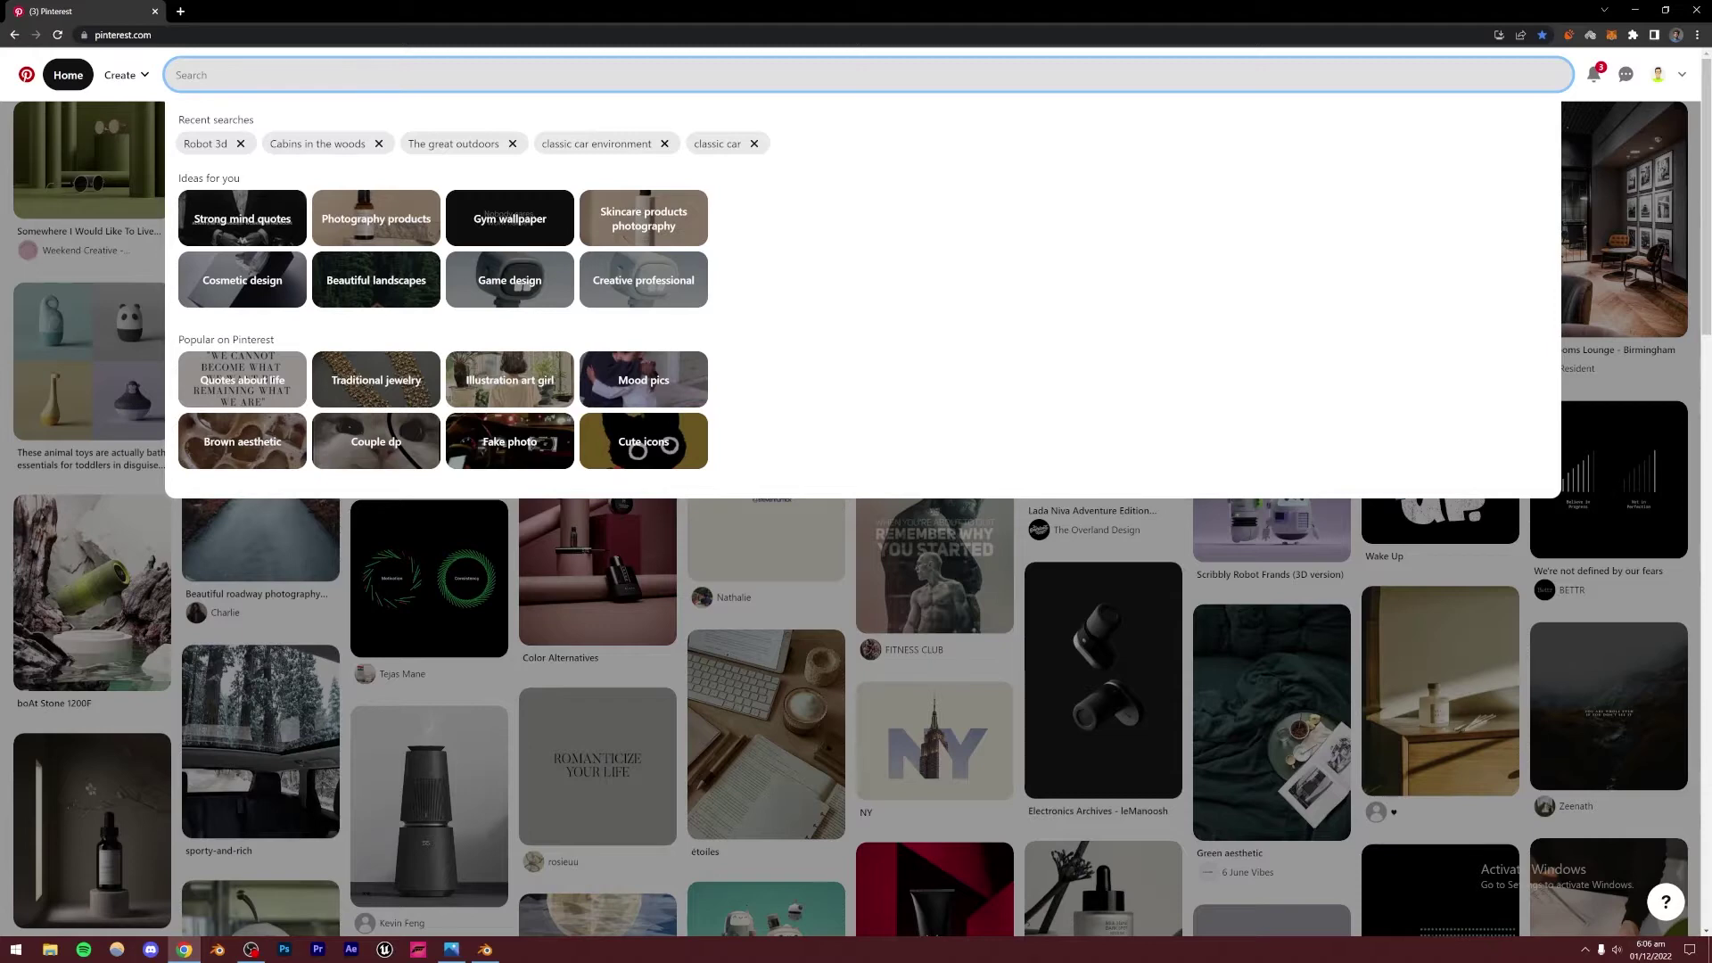
{"action": "type", "text": "product shots"}
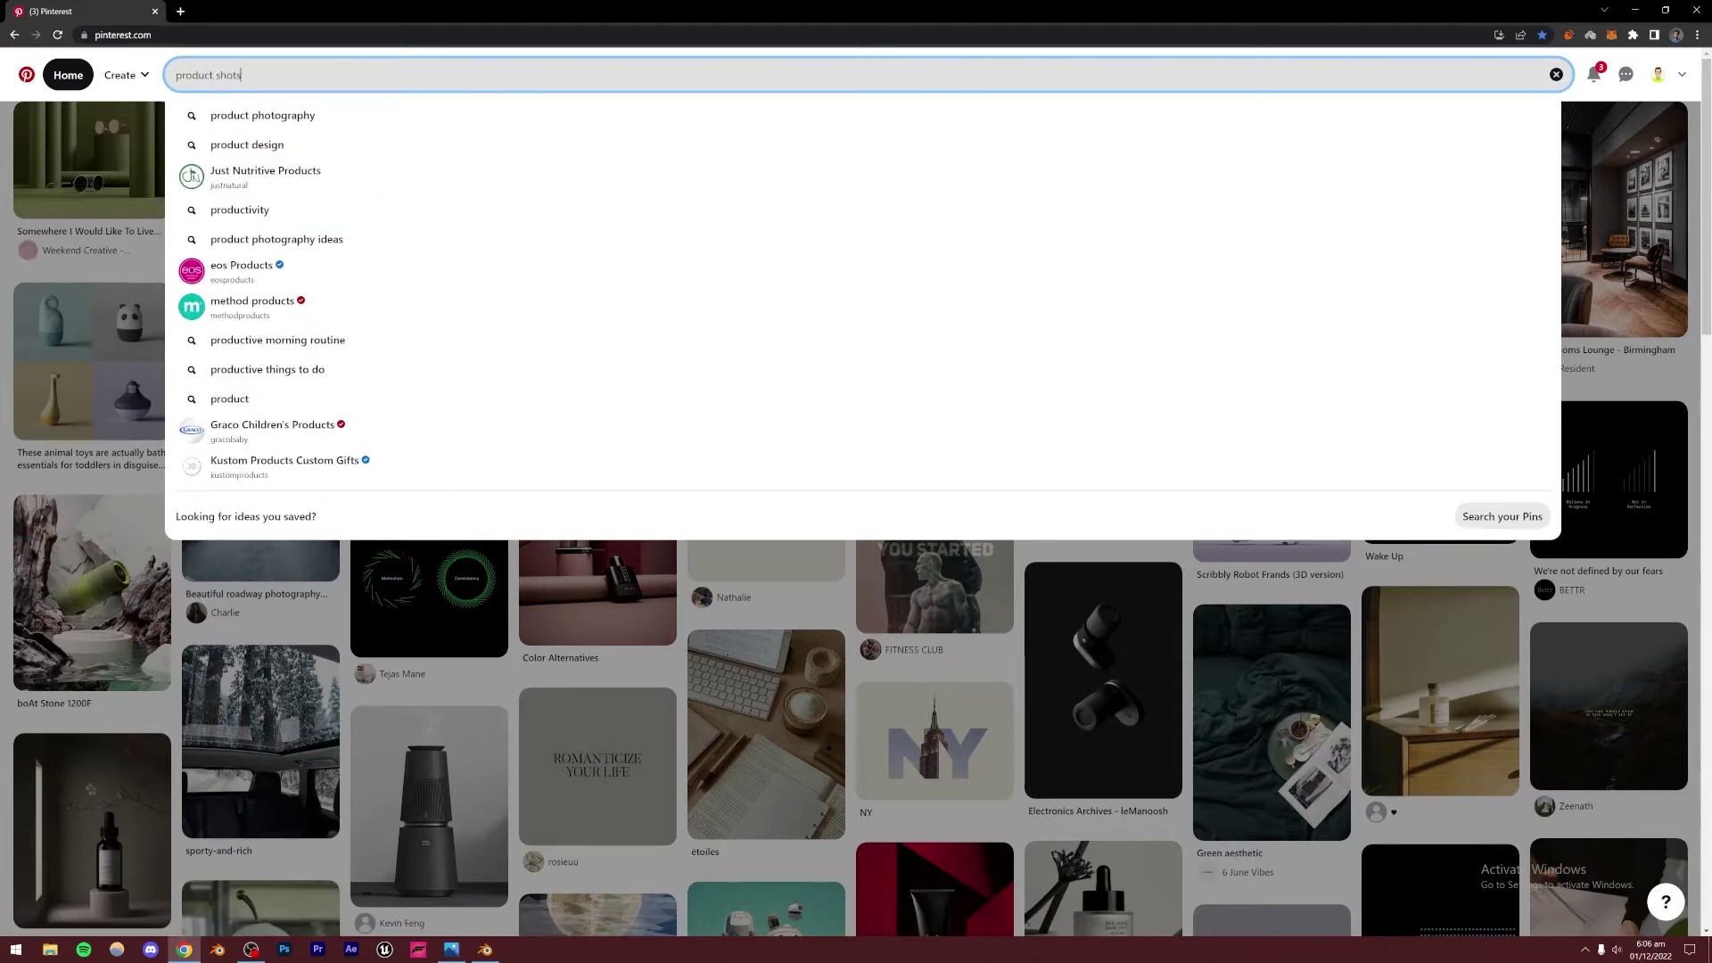
{"action": "key", "text": "BackSpace"}
{"action": "key", "text": "BackSpace"}
{"action": "key", "text": "BackSpace"}
{"action": "key", "text": "BackSpace"}
{"action": "key", "text": "BackSpace"}
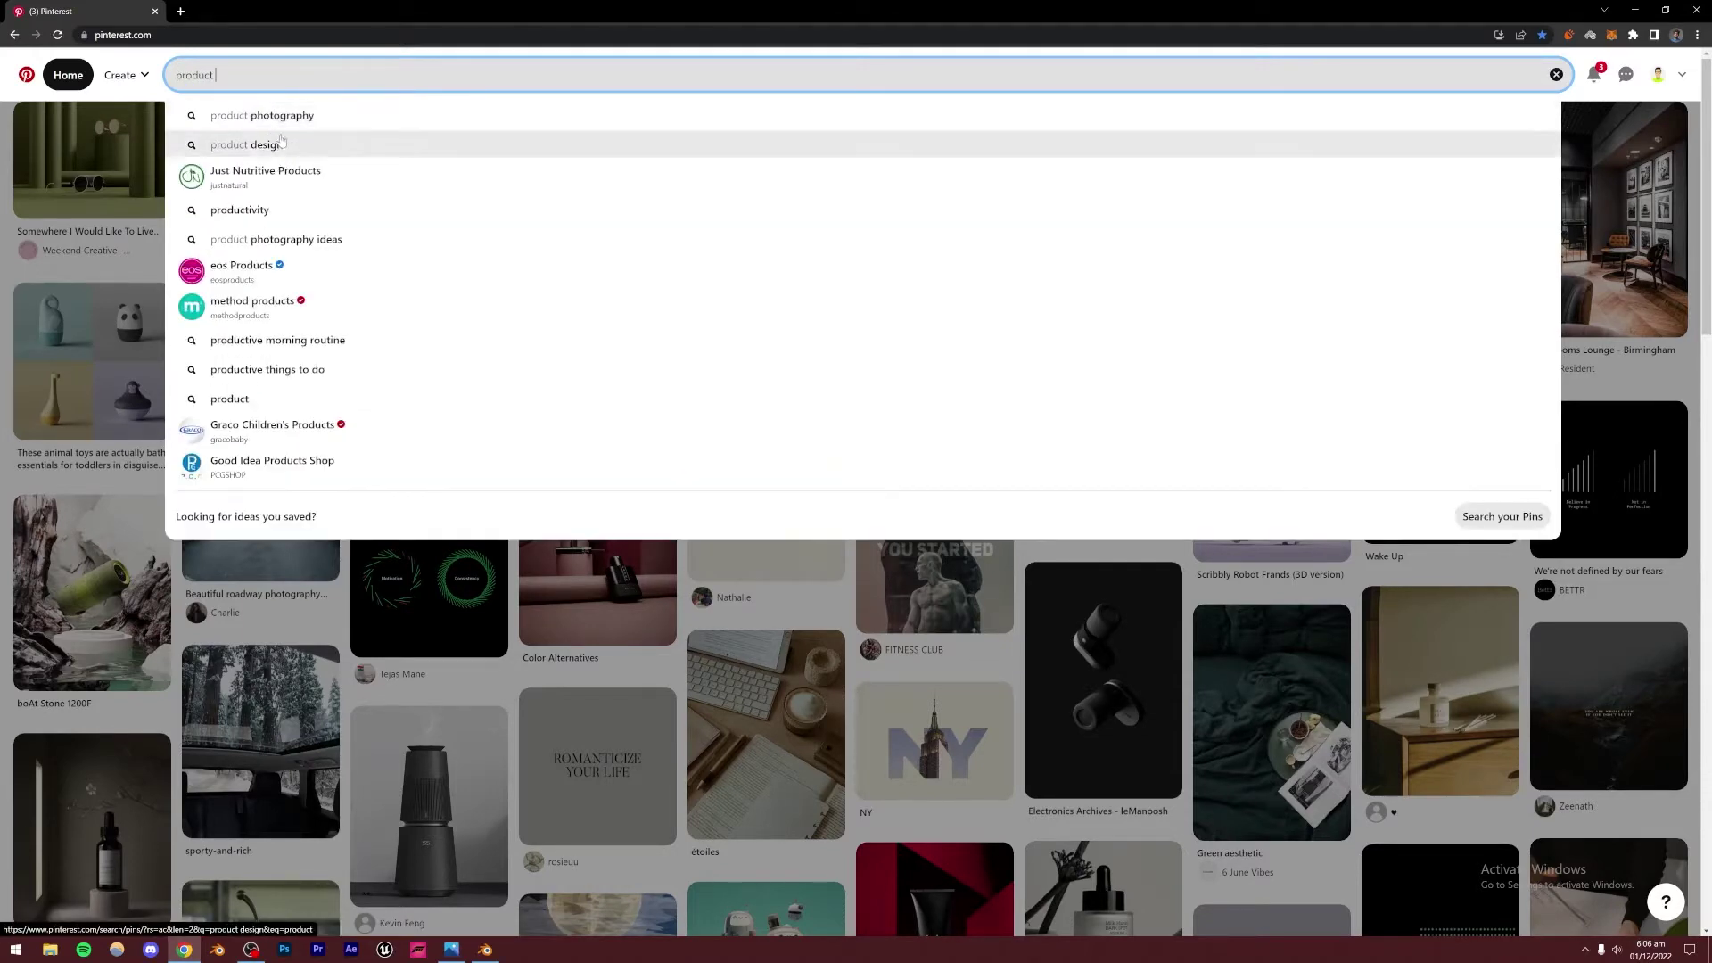
{"action": "key", "text": "Down"}
{"action": "key", "text": "Return"}
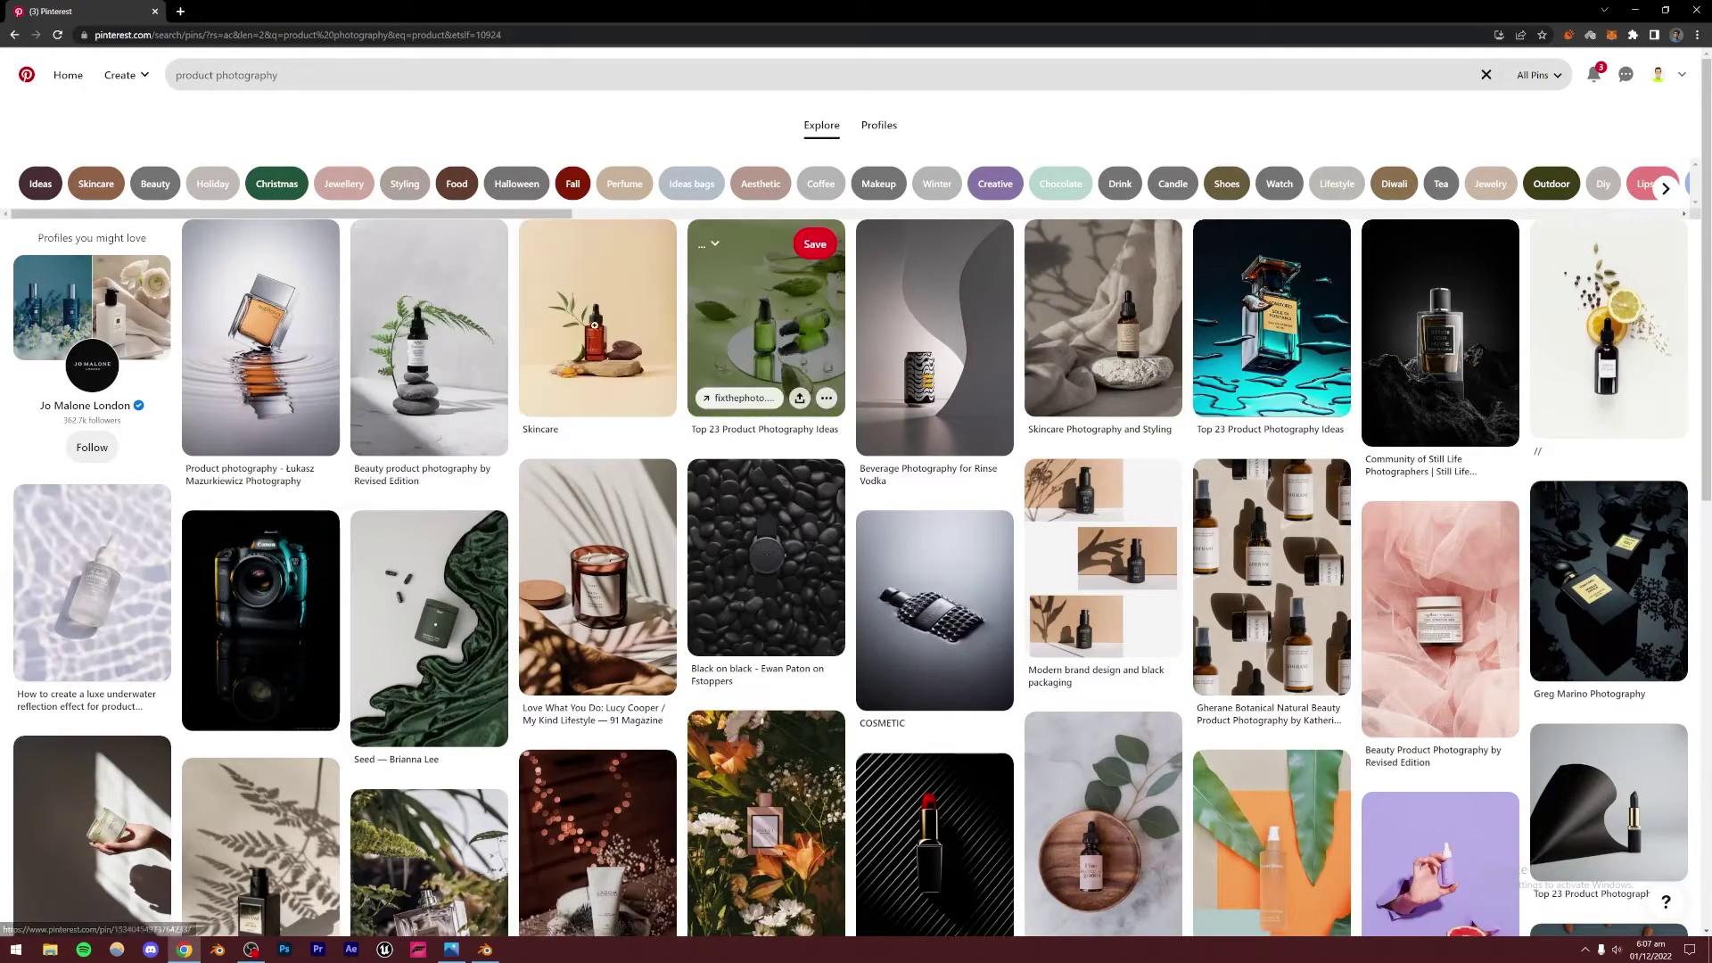
Open the Beauty product photography by Revised Edition pin and look through the similar product shots for inspiration
{"action": "left_click", "coordinate": [428, 328]}
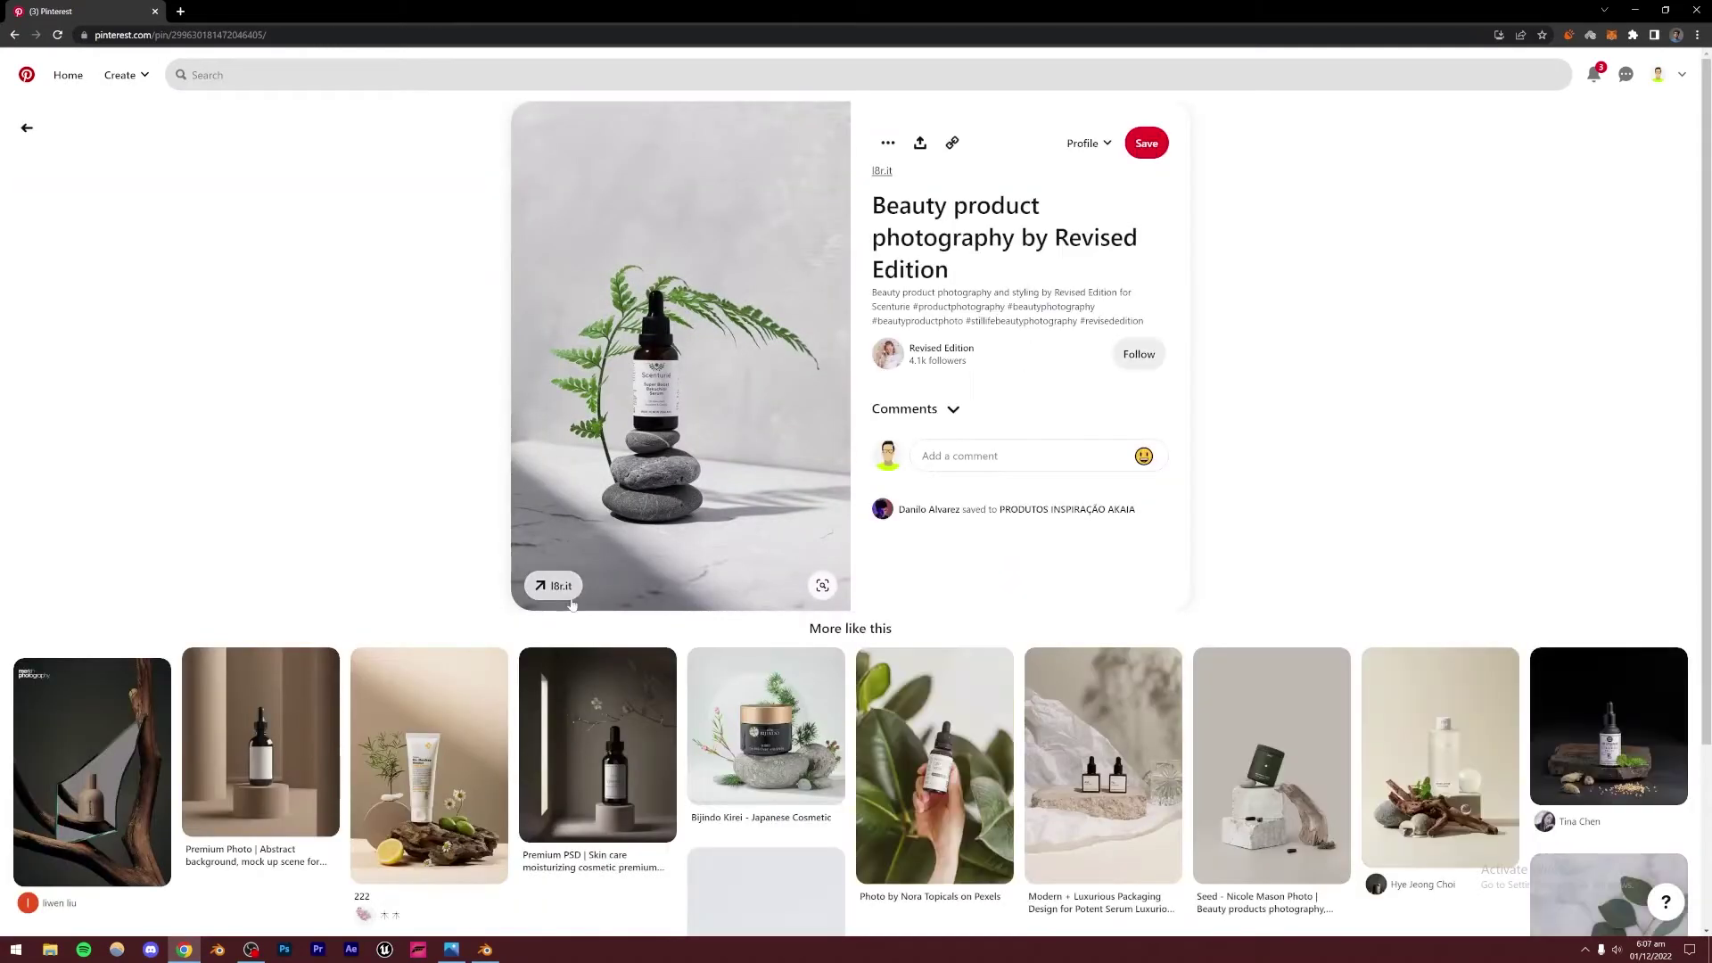
{"action": "scroll", "coordinate": [471, 551], "scroll_direction": "down", "scroll_amount": 2}
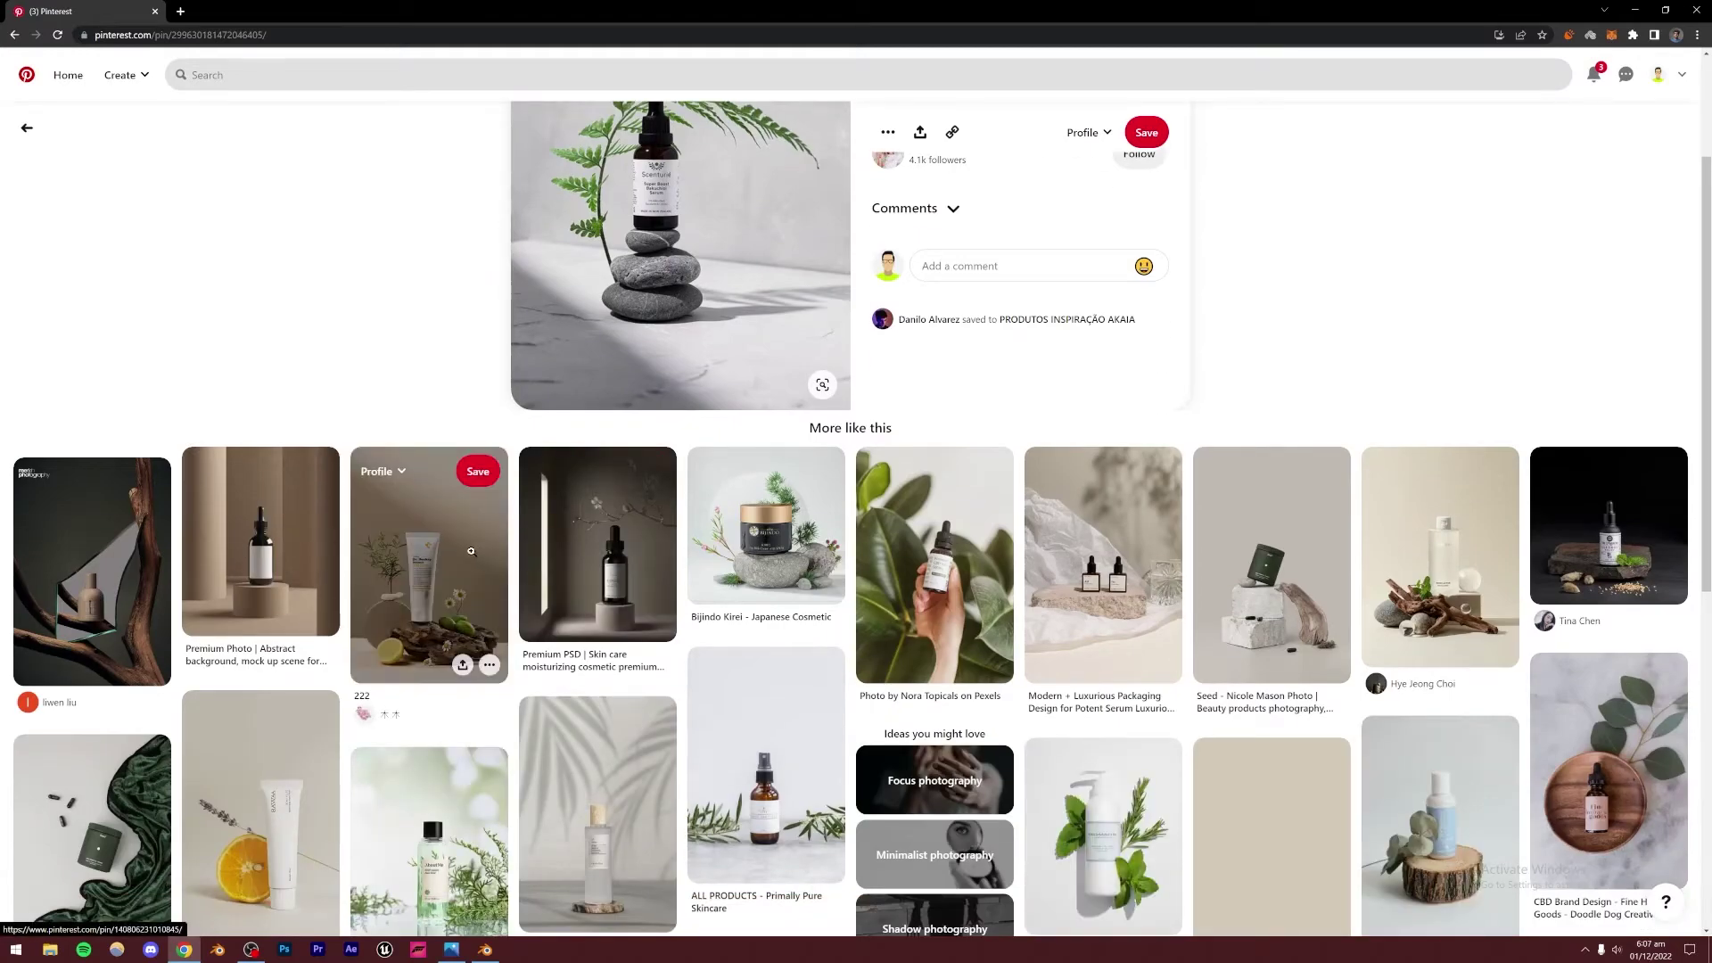
{"action": "scroll", "coordinate": [471, 551], "scroll_direction": "down", "scroll_amount": 4}
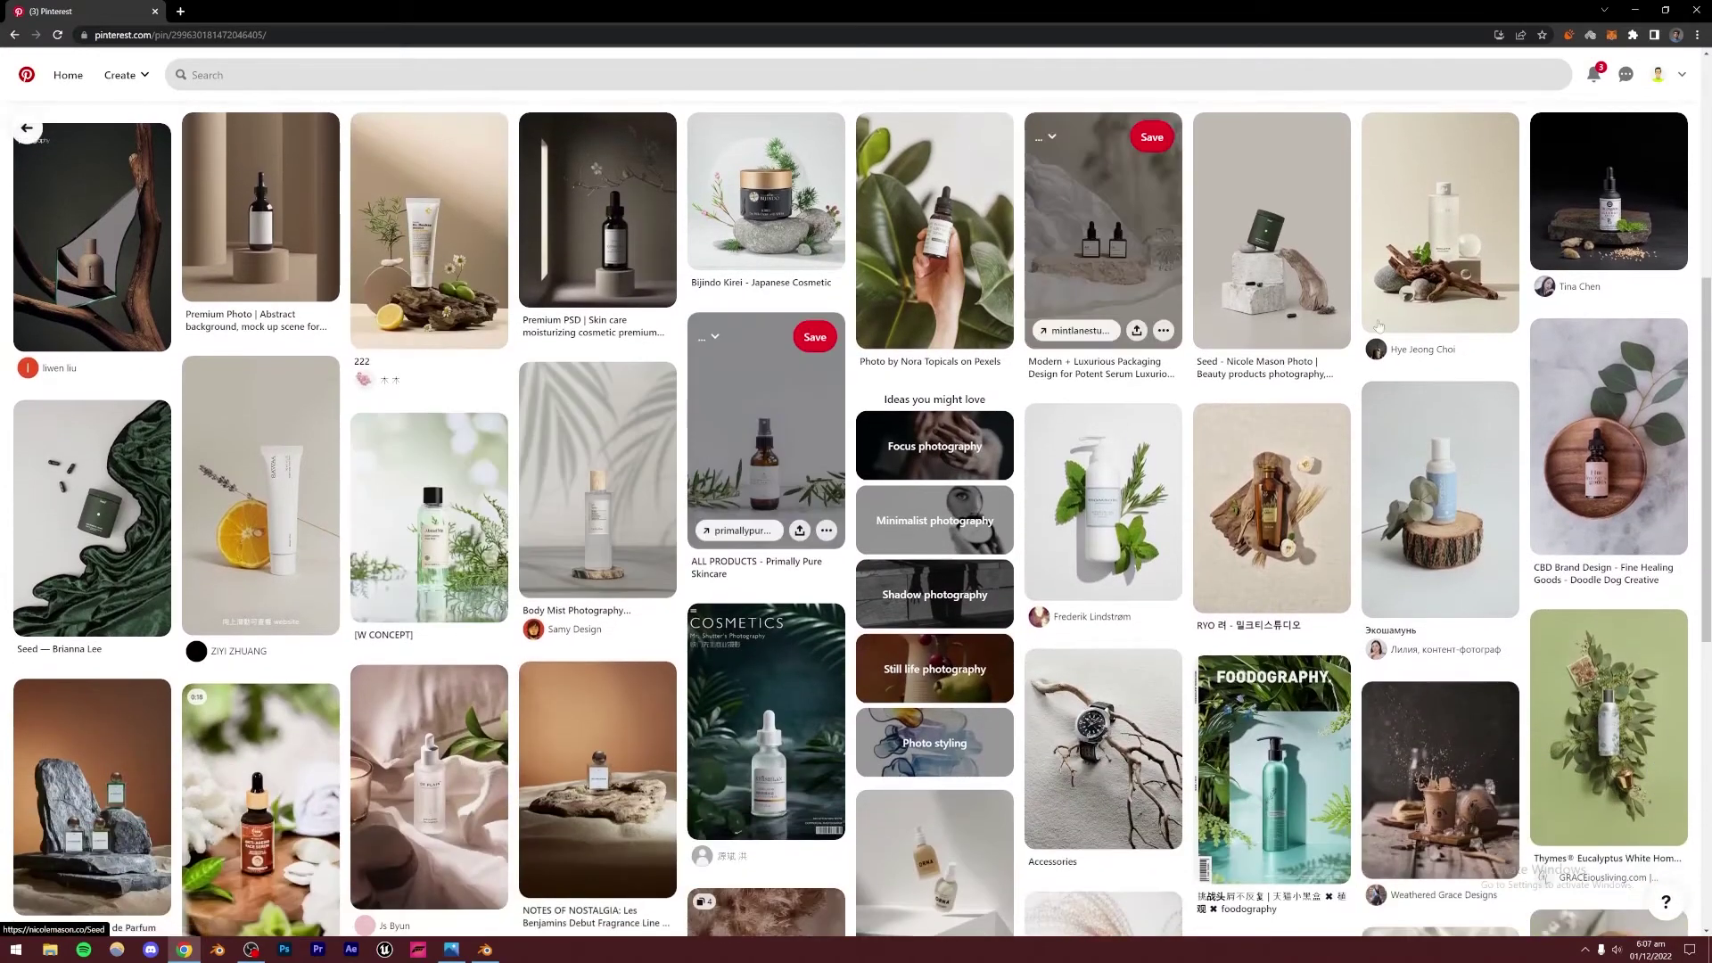
{"action": "scroll", "coordinate": [584, 510], "scroll_direction": "down", "scroll_amount": 2}
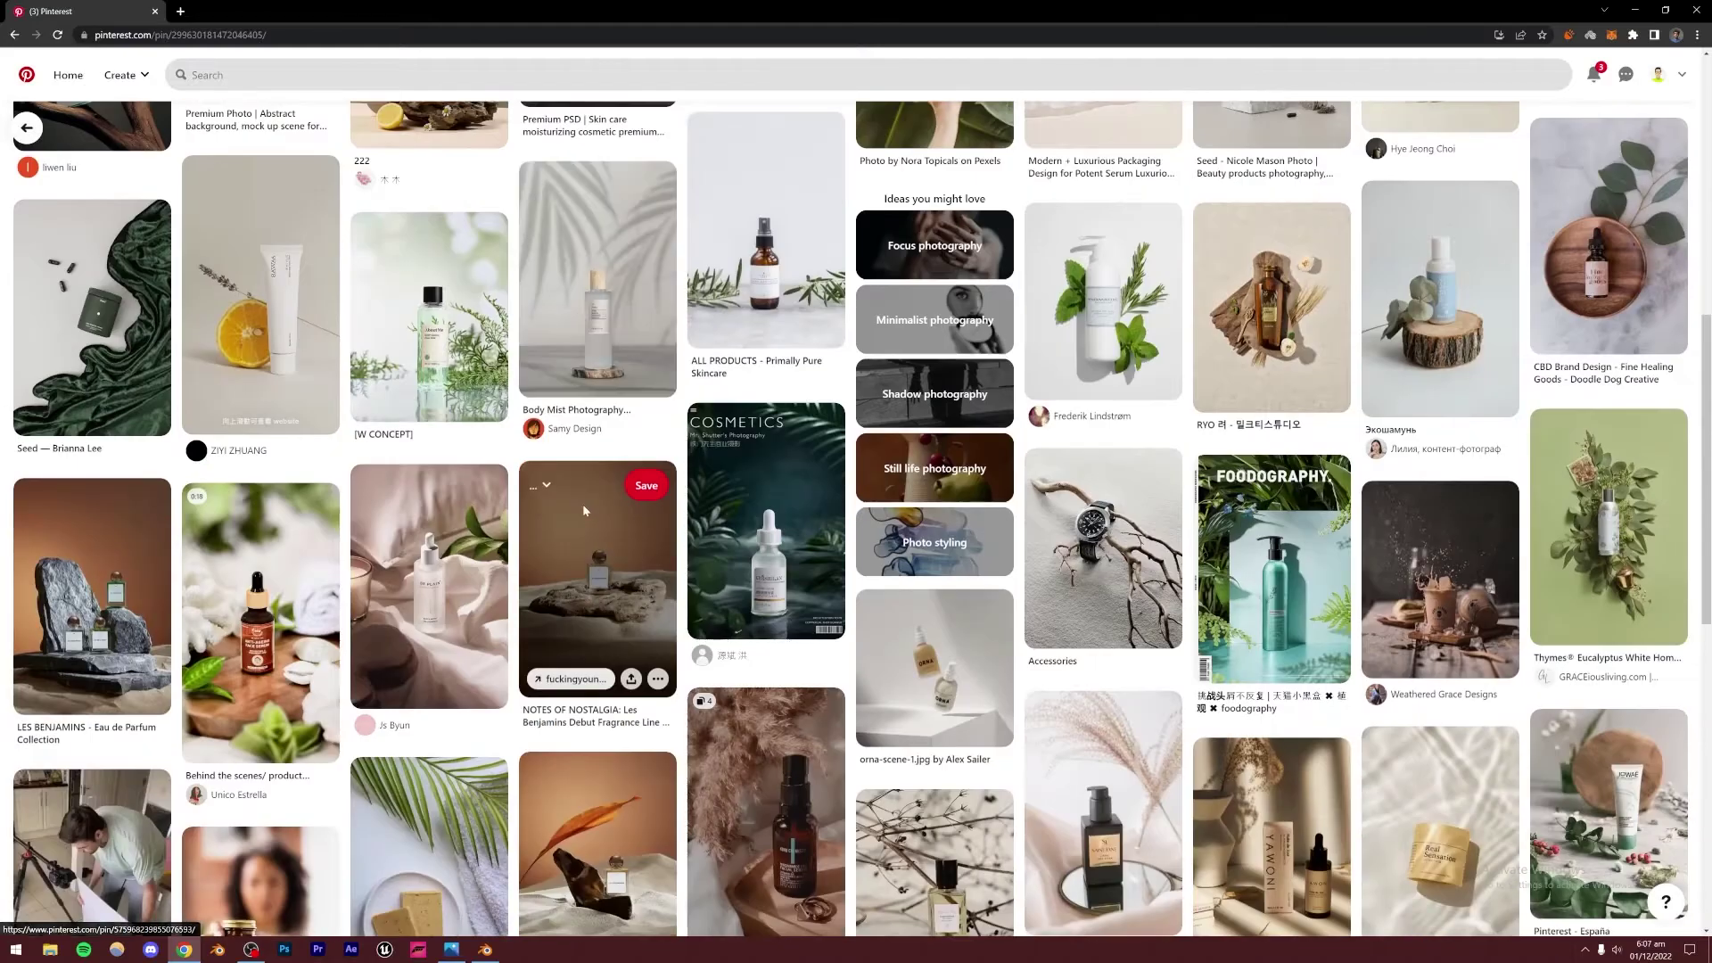
{"action": "scroll", "coordinate": [584, 510], "scroll_direction": "down", "scroll_amount": 5}
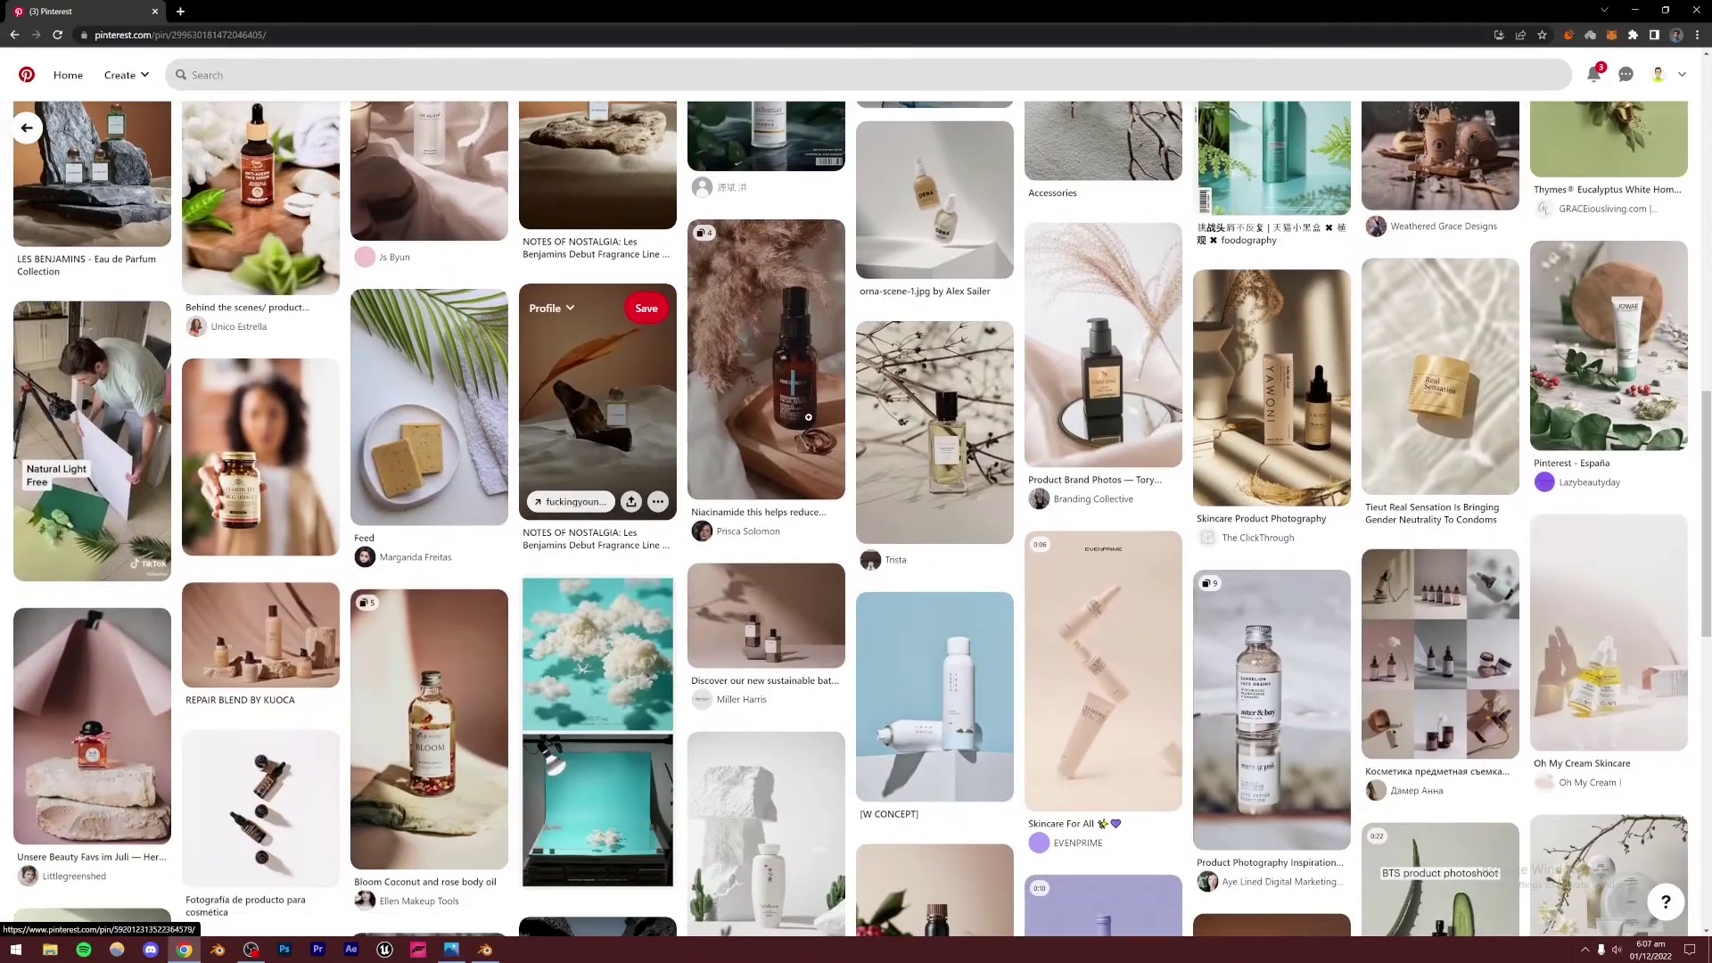
{"action": "scroll", "coordinate": [644, 488], "scroll_direction": "up", "scroll_amount": 4}
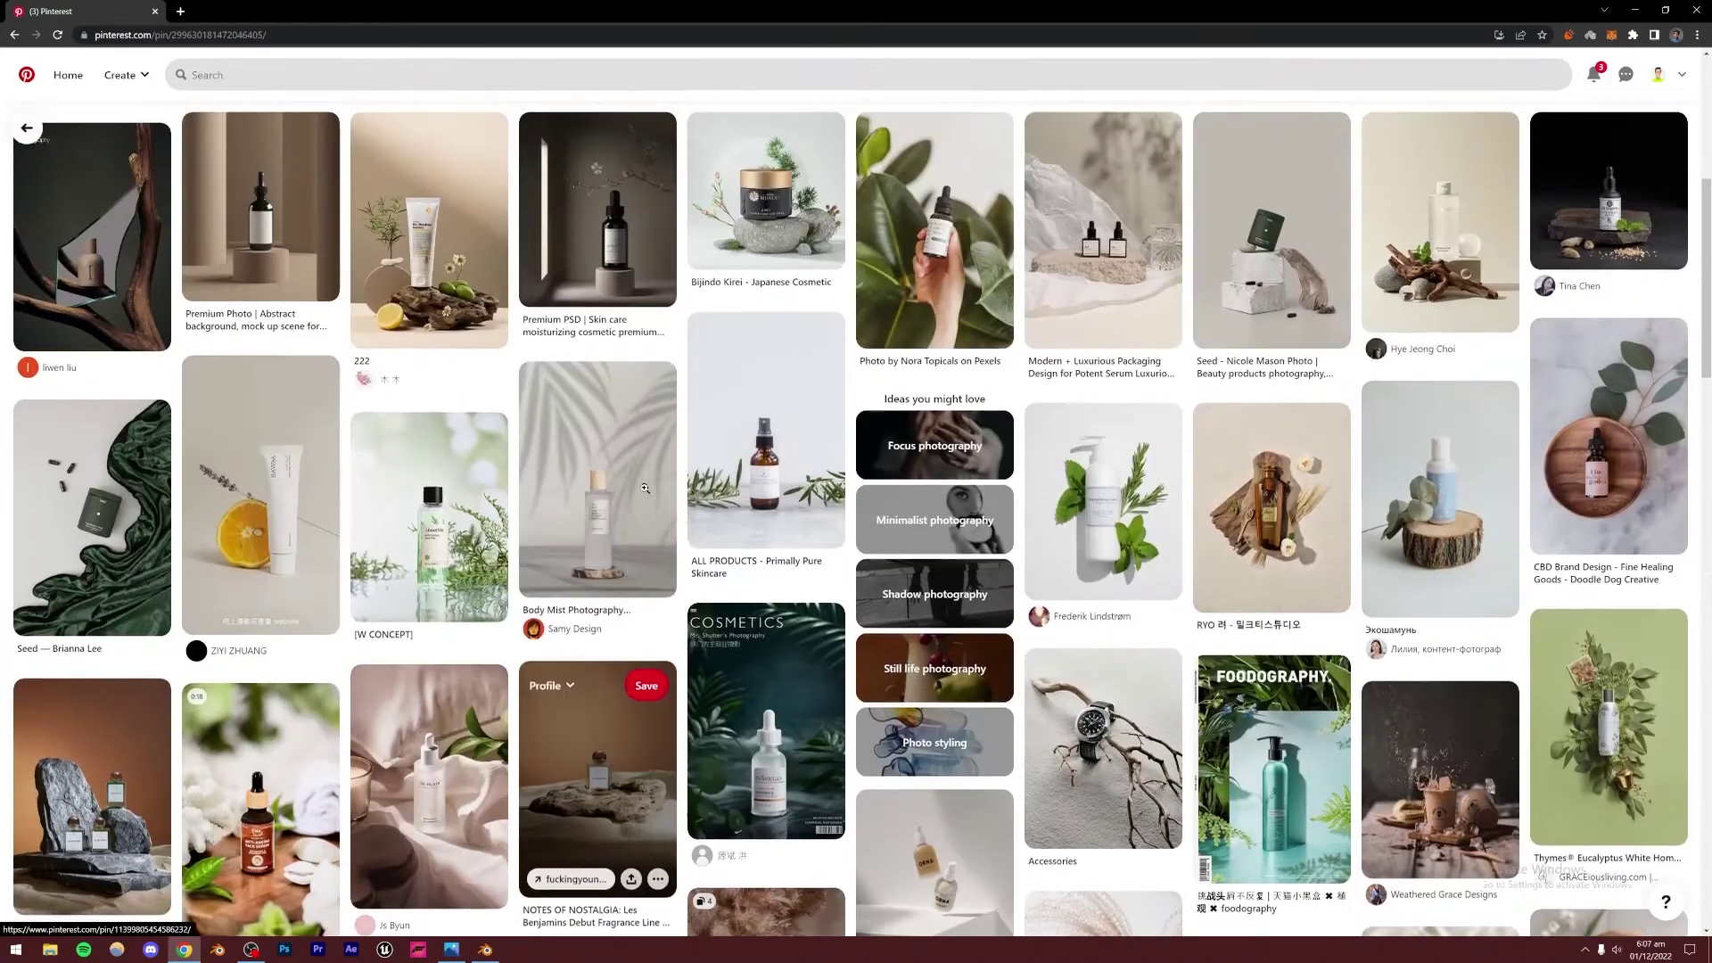
{"action": "scroll", "coordinate": [446, 500], "scroll_direction": "up", "scroll_amount": 2}
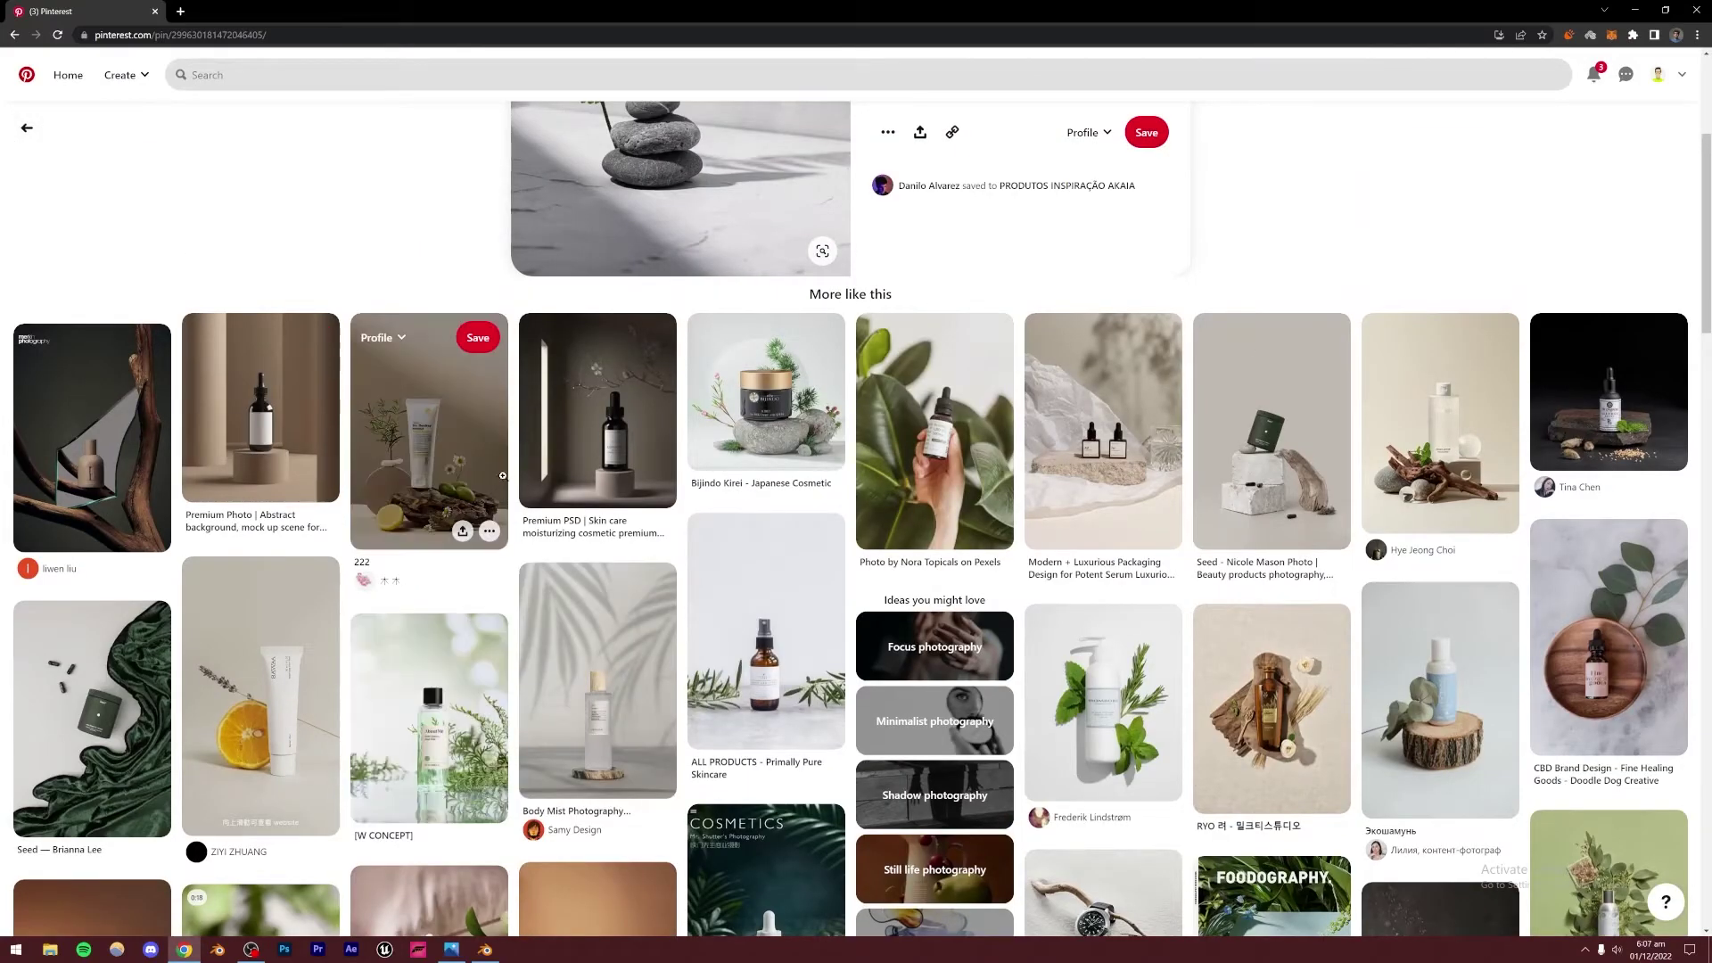
{"action": "scroll", "coordinate": [511, 482], "scroll_direction": "up", "scroll_amount": 4}
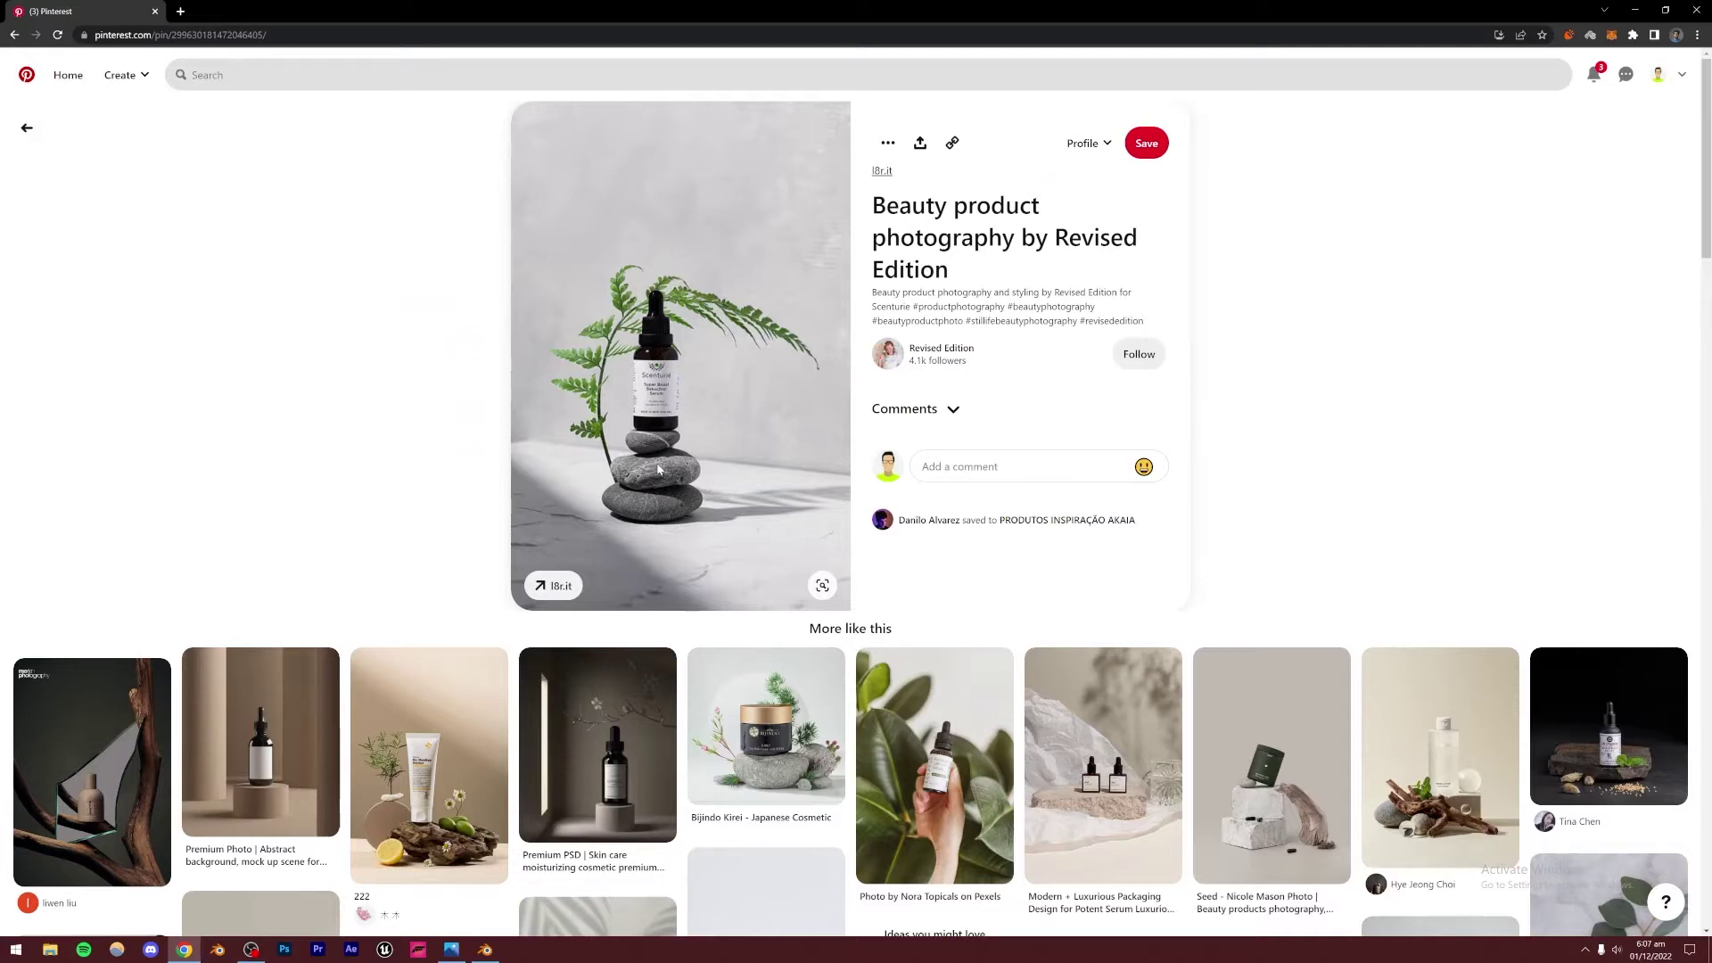
Open the BlenderKit download page from blenderkit.com in a new Chrome tab, view its installation instructions, and switch back to Blender
{"action": "left_click", "coordinate": [485, 949]}
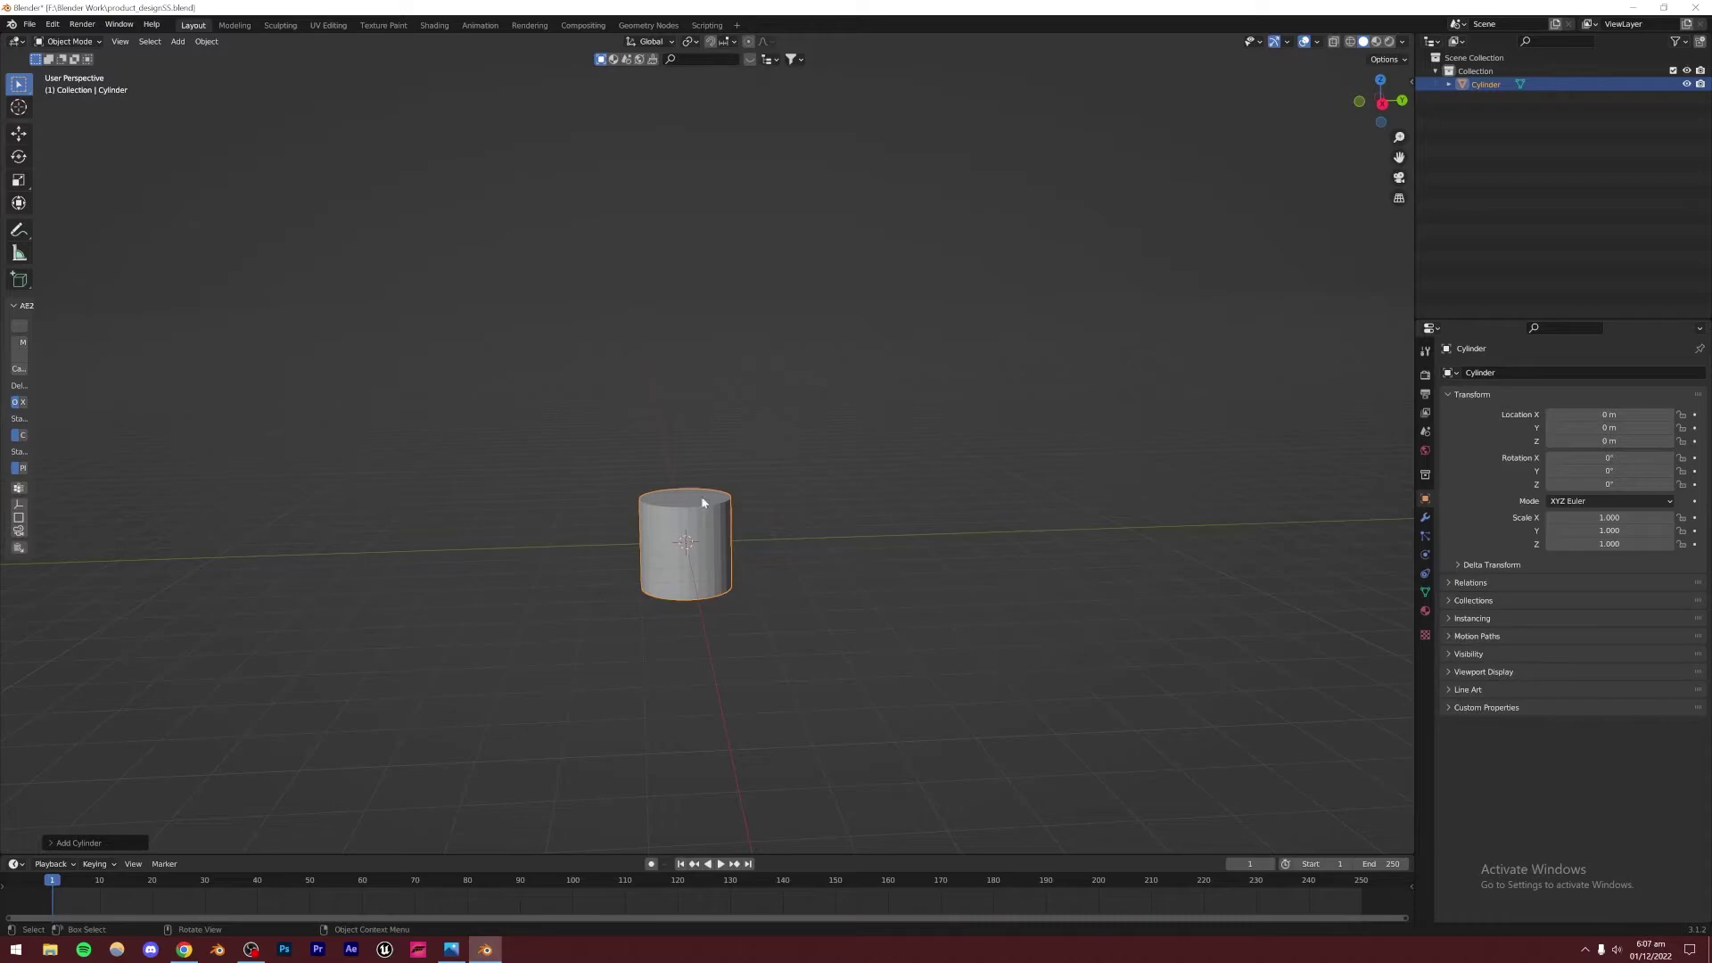
{"action": "left_click", "coordinate": [183, 949]}
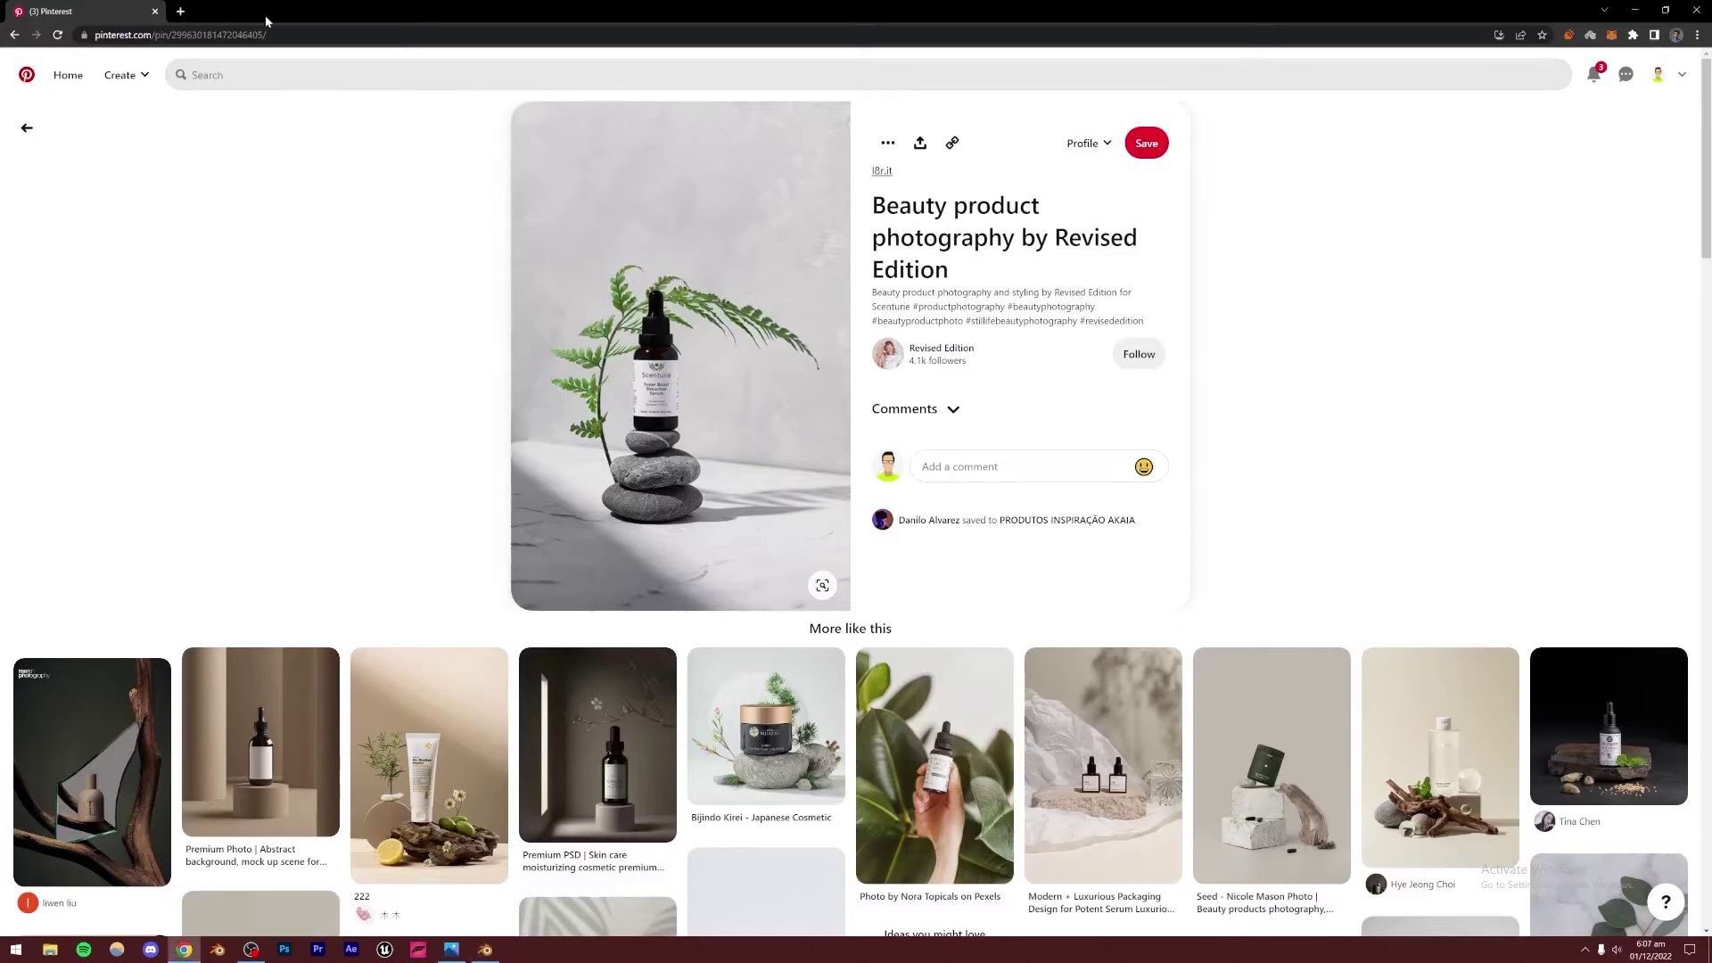
{"action": "left_click", "coordinate": [180, 11]}
{"action": "type", "text": "be"}
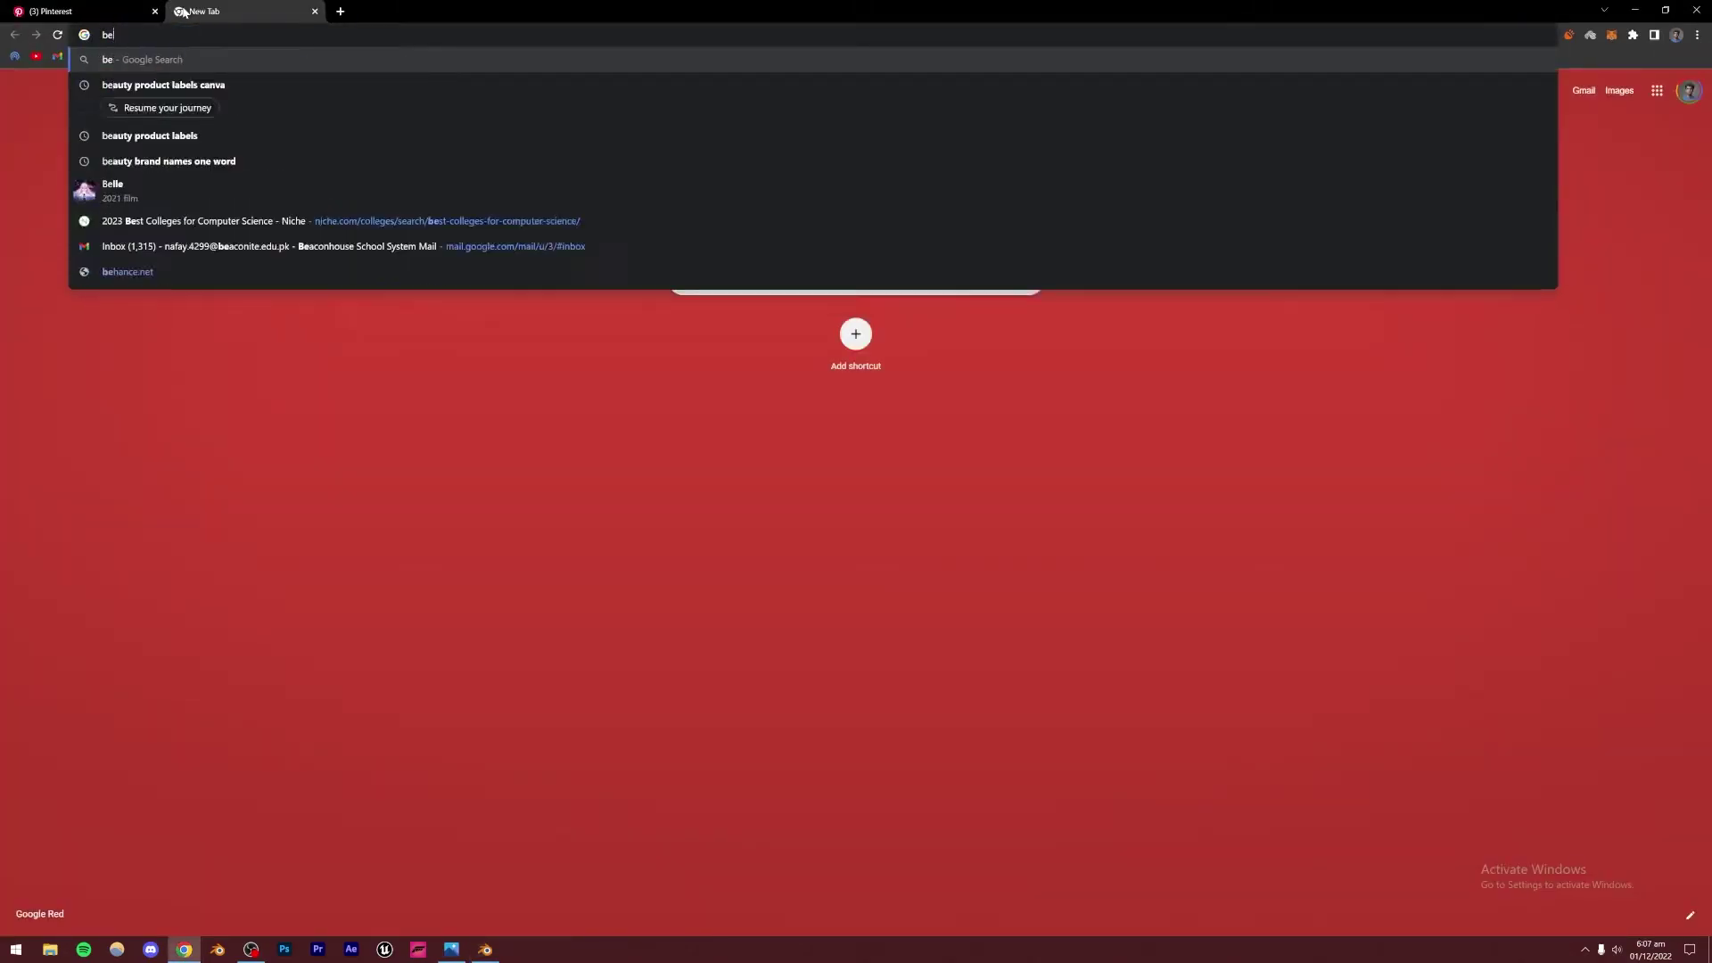
{"action": "key", "text": "BackSpace"}
{"action": "type", "text": "lender"}
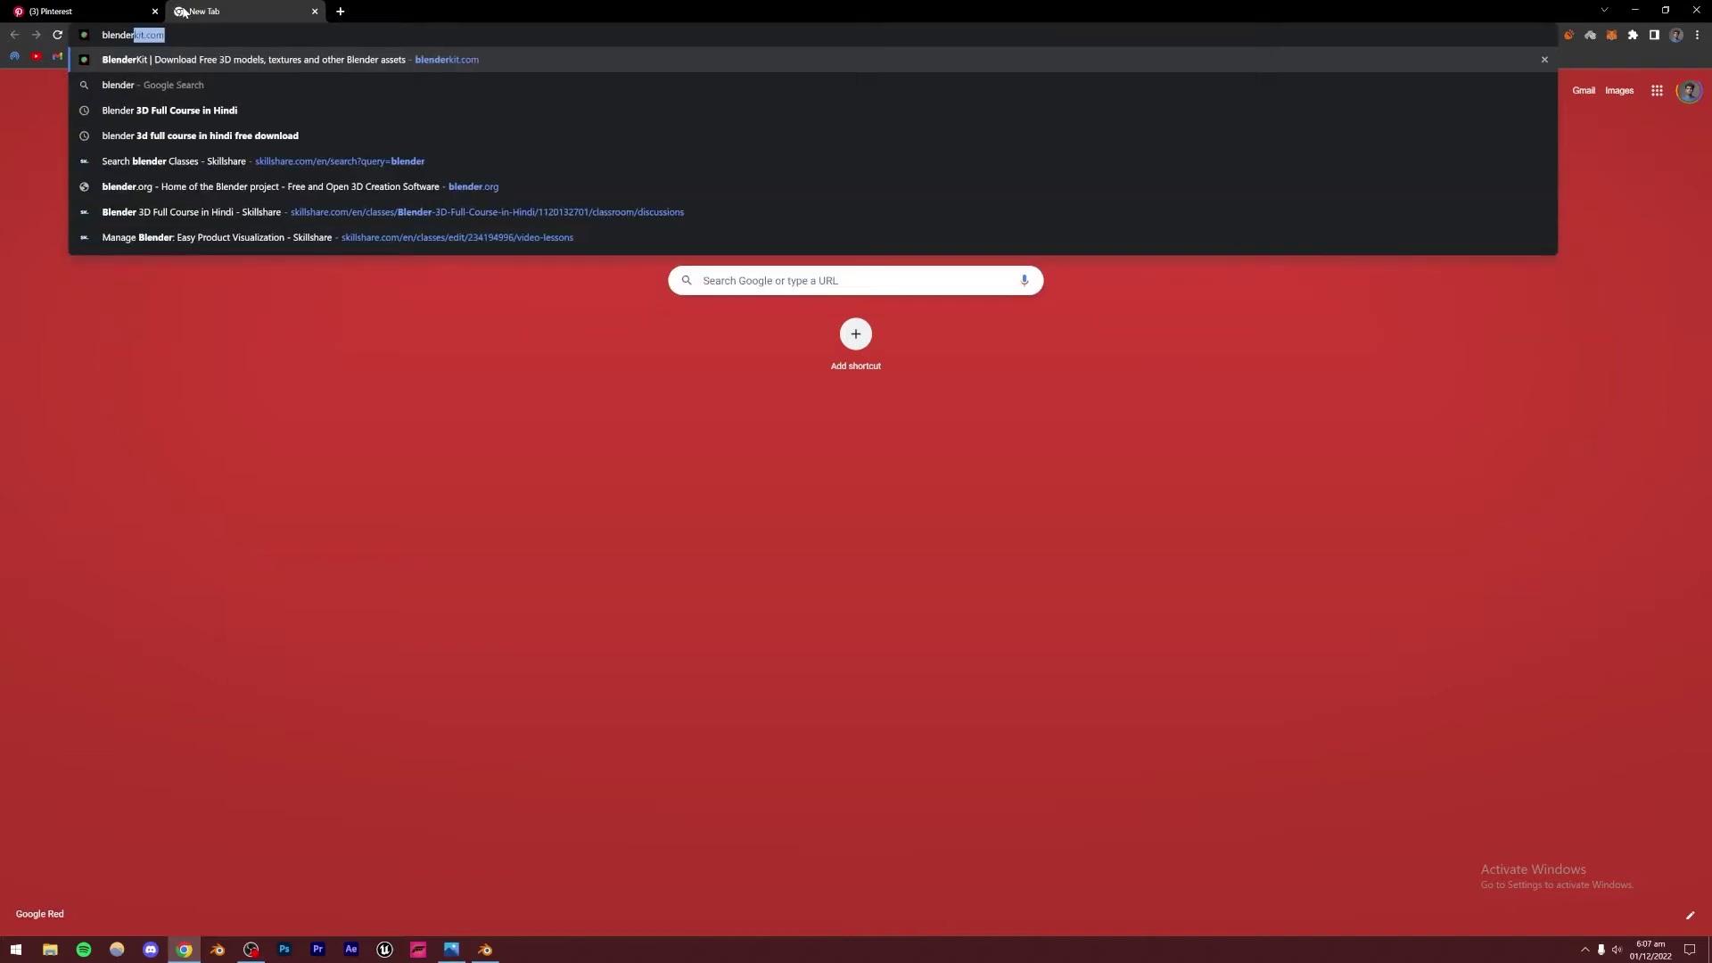
{"action": "key", "text": "Return"}
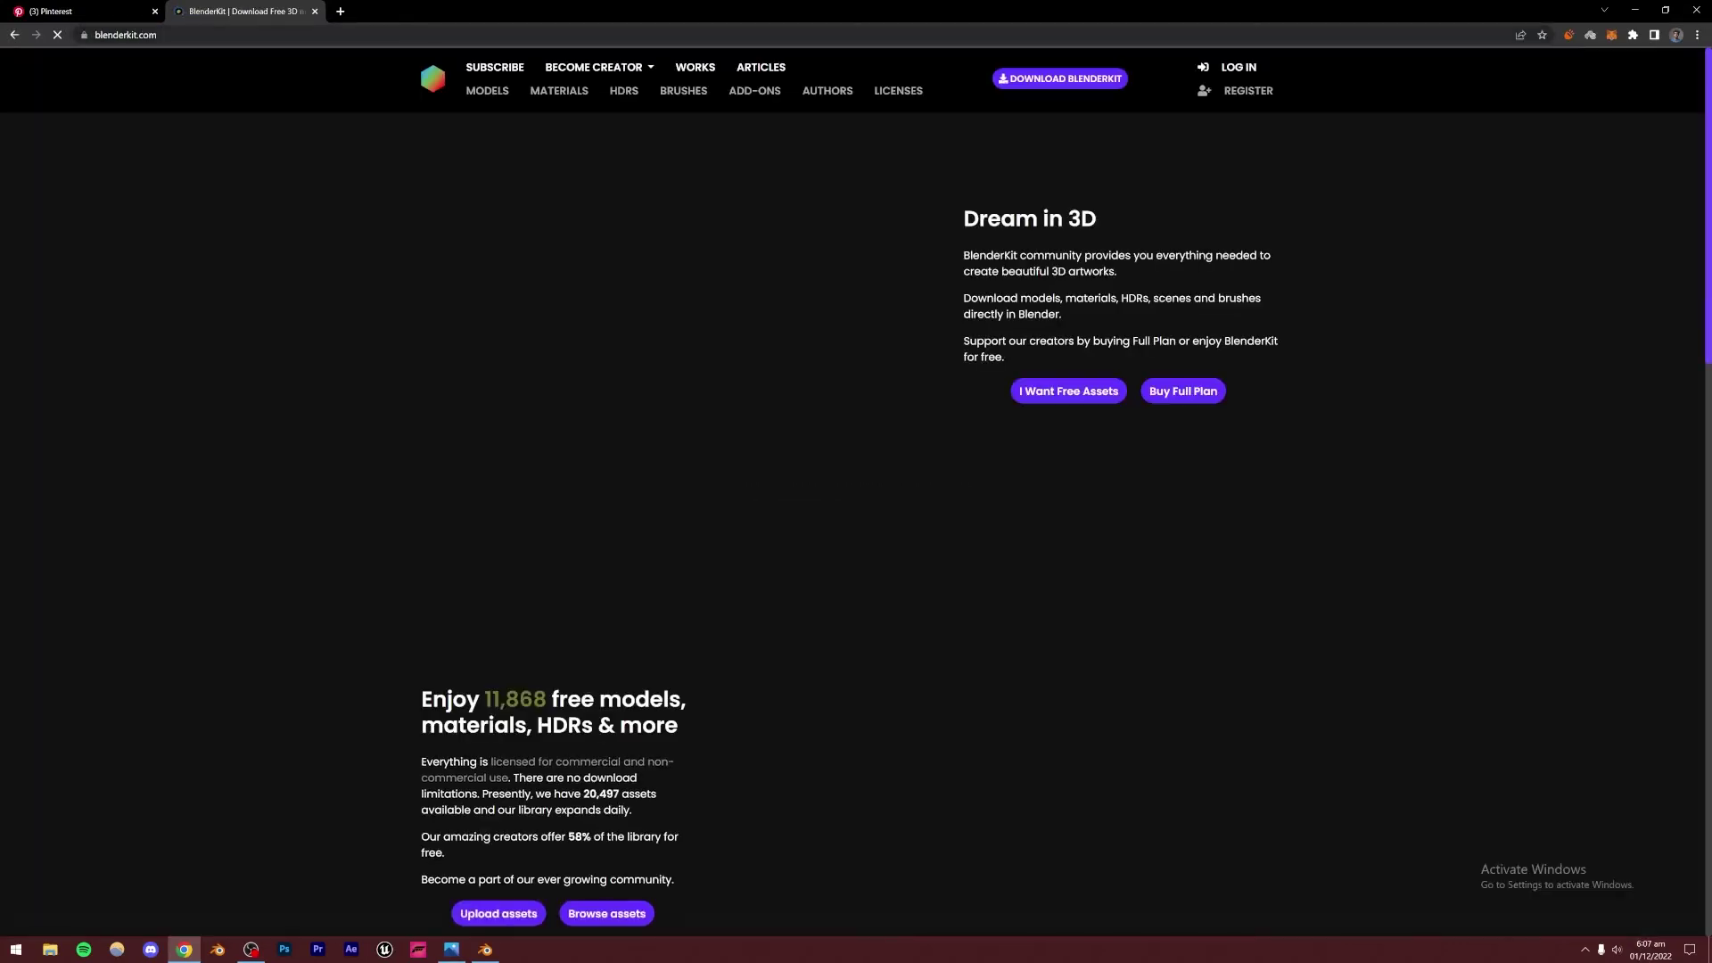
{"action": "left_click", "coordinate": [1057, 80]}
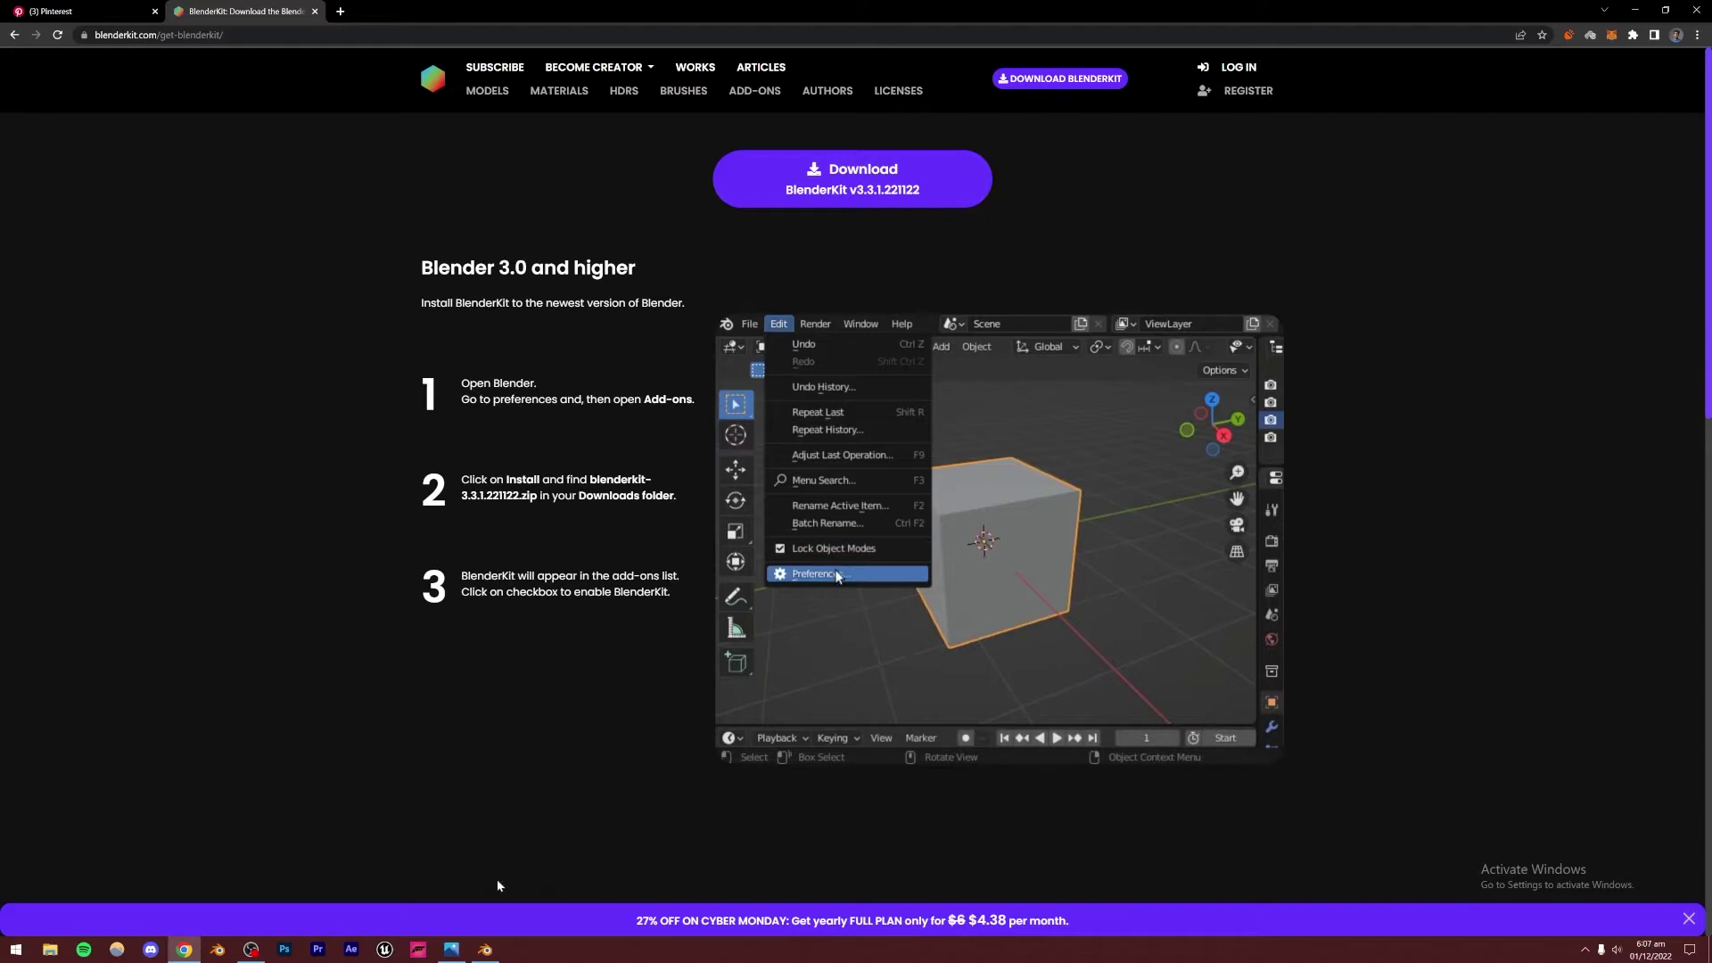
{"action": "mouse_move", "coordinate": [485, 950]}
{"action": "left_click", "coordinate": [515, 900]}
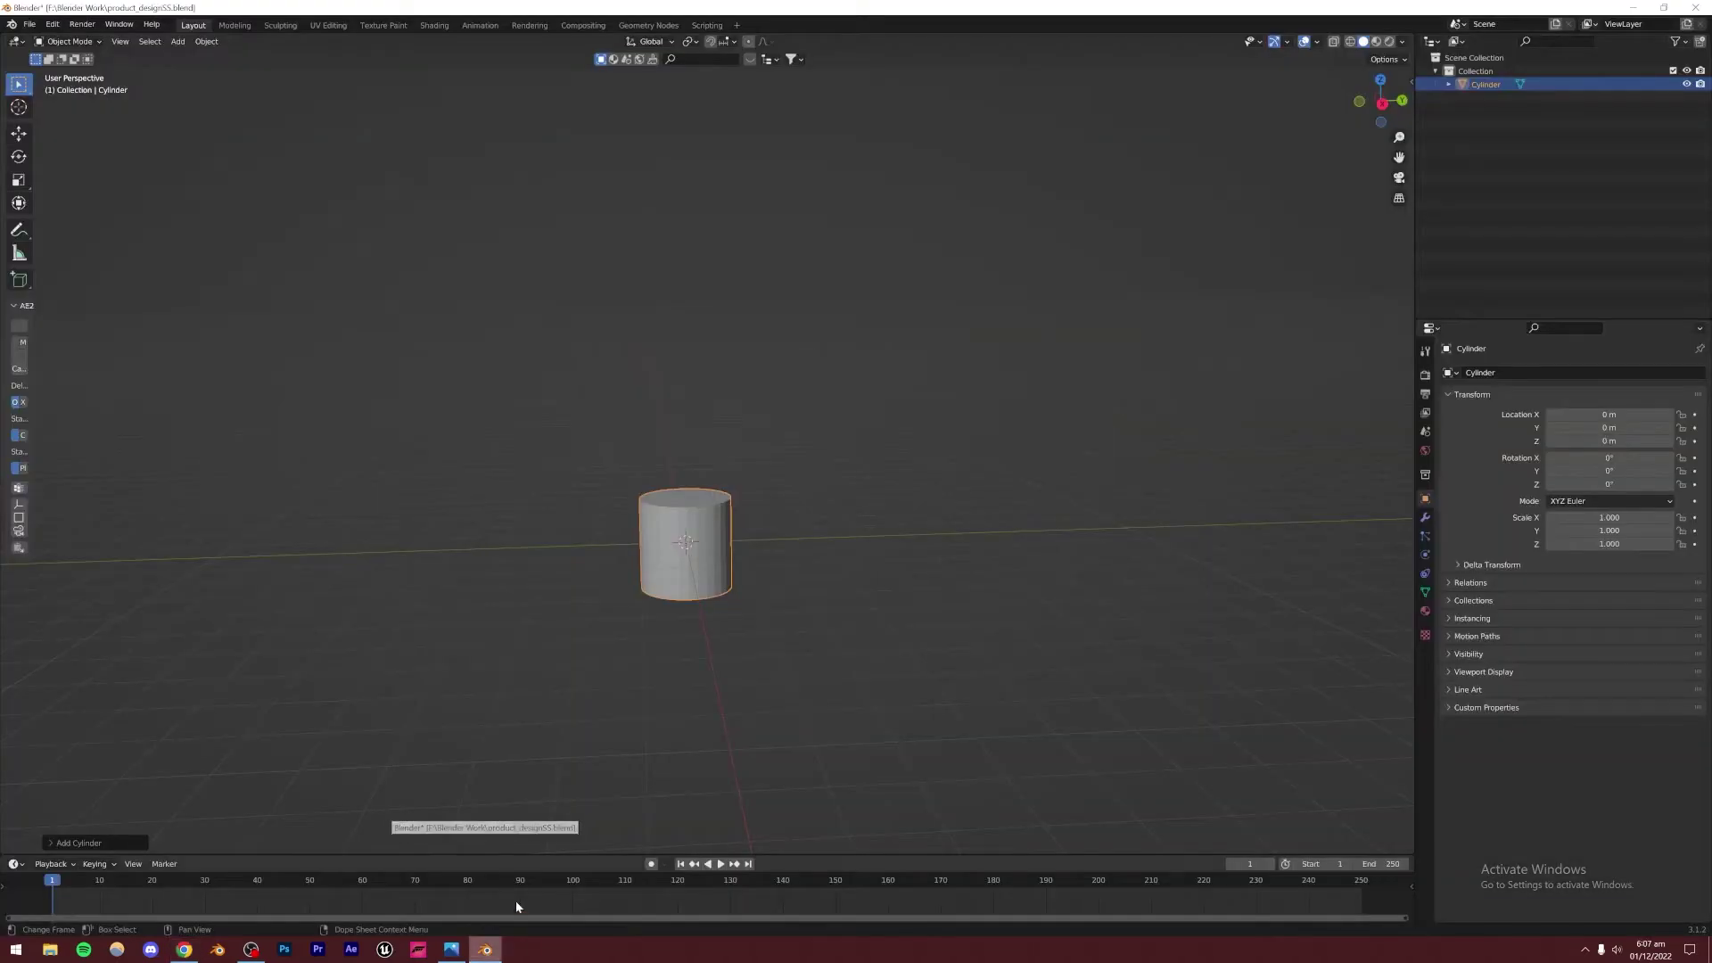
Search the BlenderKit models for bottle, with free assets listed first, and preview the resulting bottle models
{"action": "left_click", "coordinate": [1409, 80]}
{"action": "left_click", "coordinate": [1408, 184]}
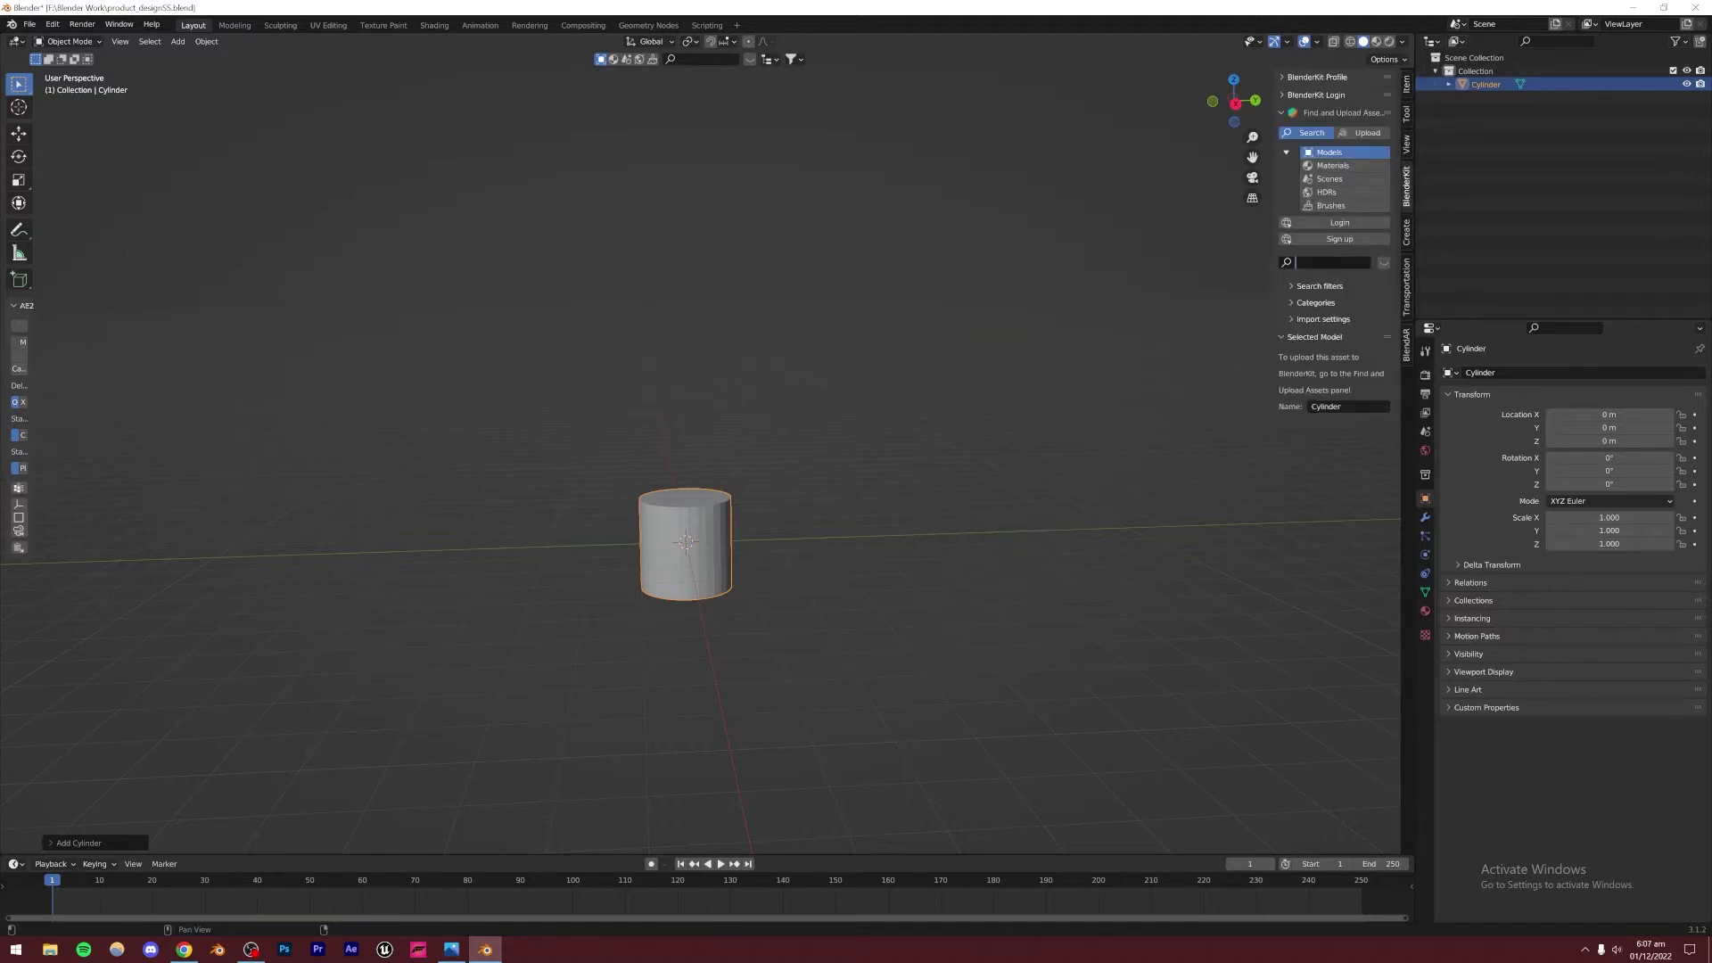
{"action": "type", "text": "botytle"}
{"action": "key", "text": "Return"}
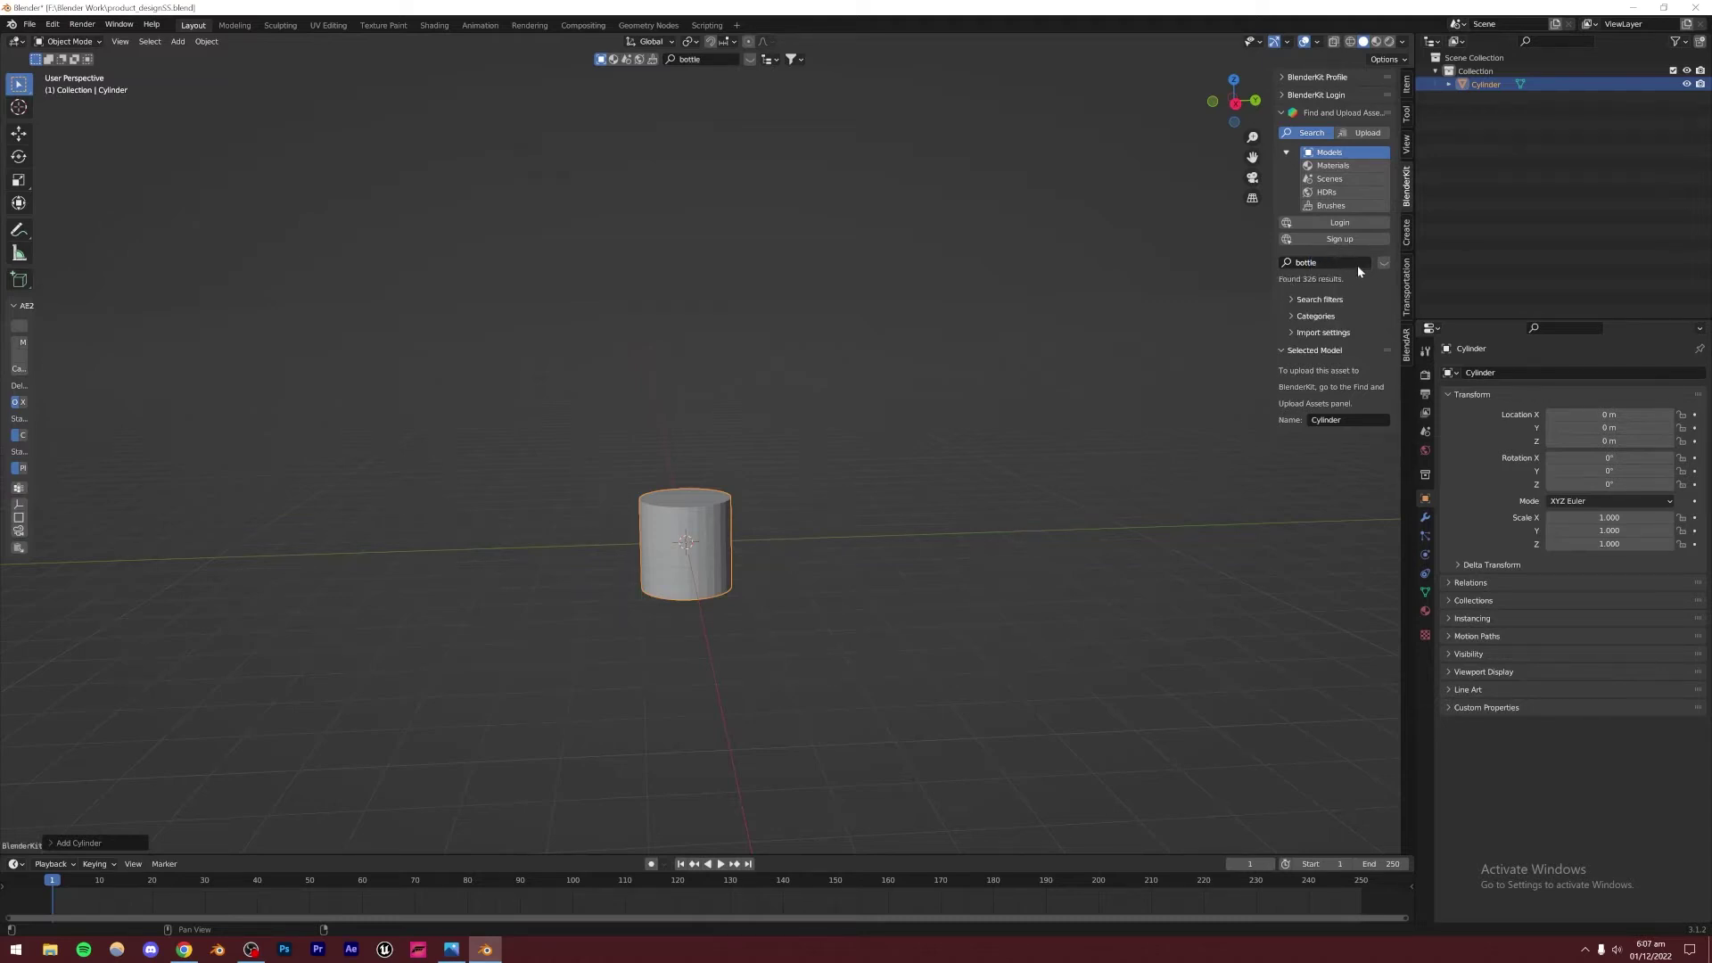
{"action": "left_click", "coordinate": [1294, 301]}
{"action": "left_click", "coordinate": [1283, 343]}
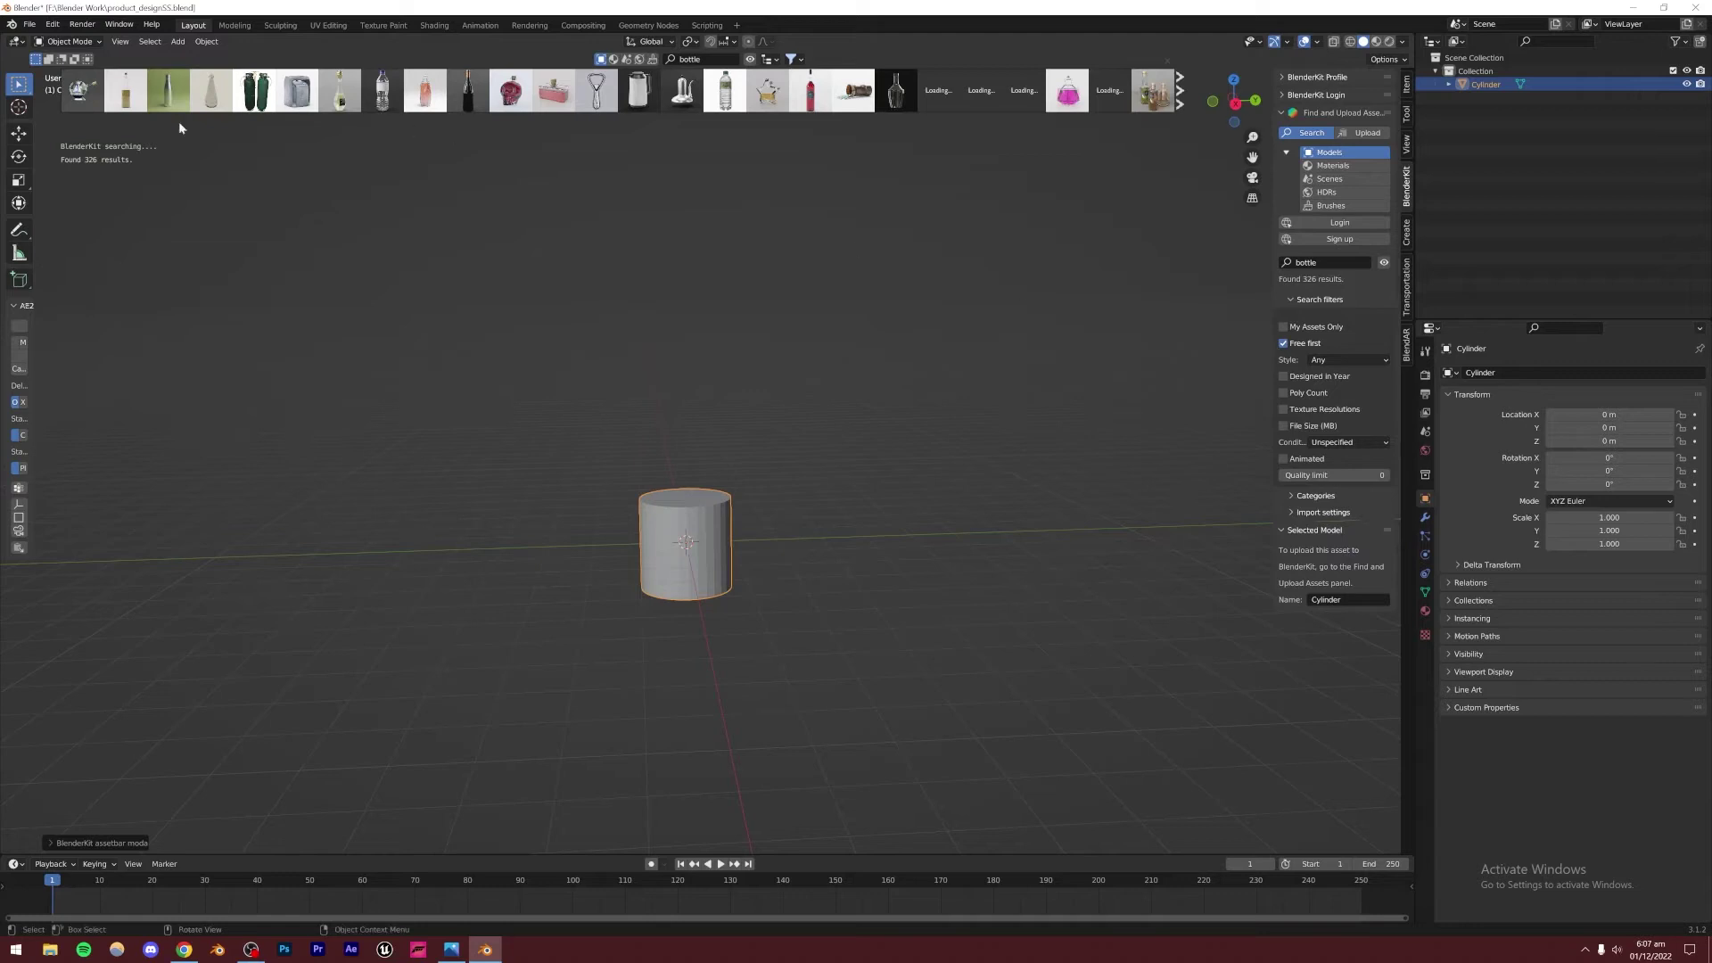
{"action": "mouse_move", "coordinate": [89, 91]}
{"action": "mouse_move", "coordinate": [238, 95]}
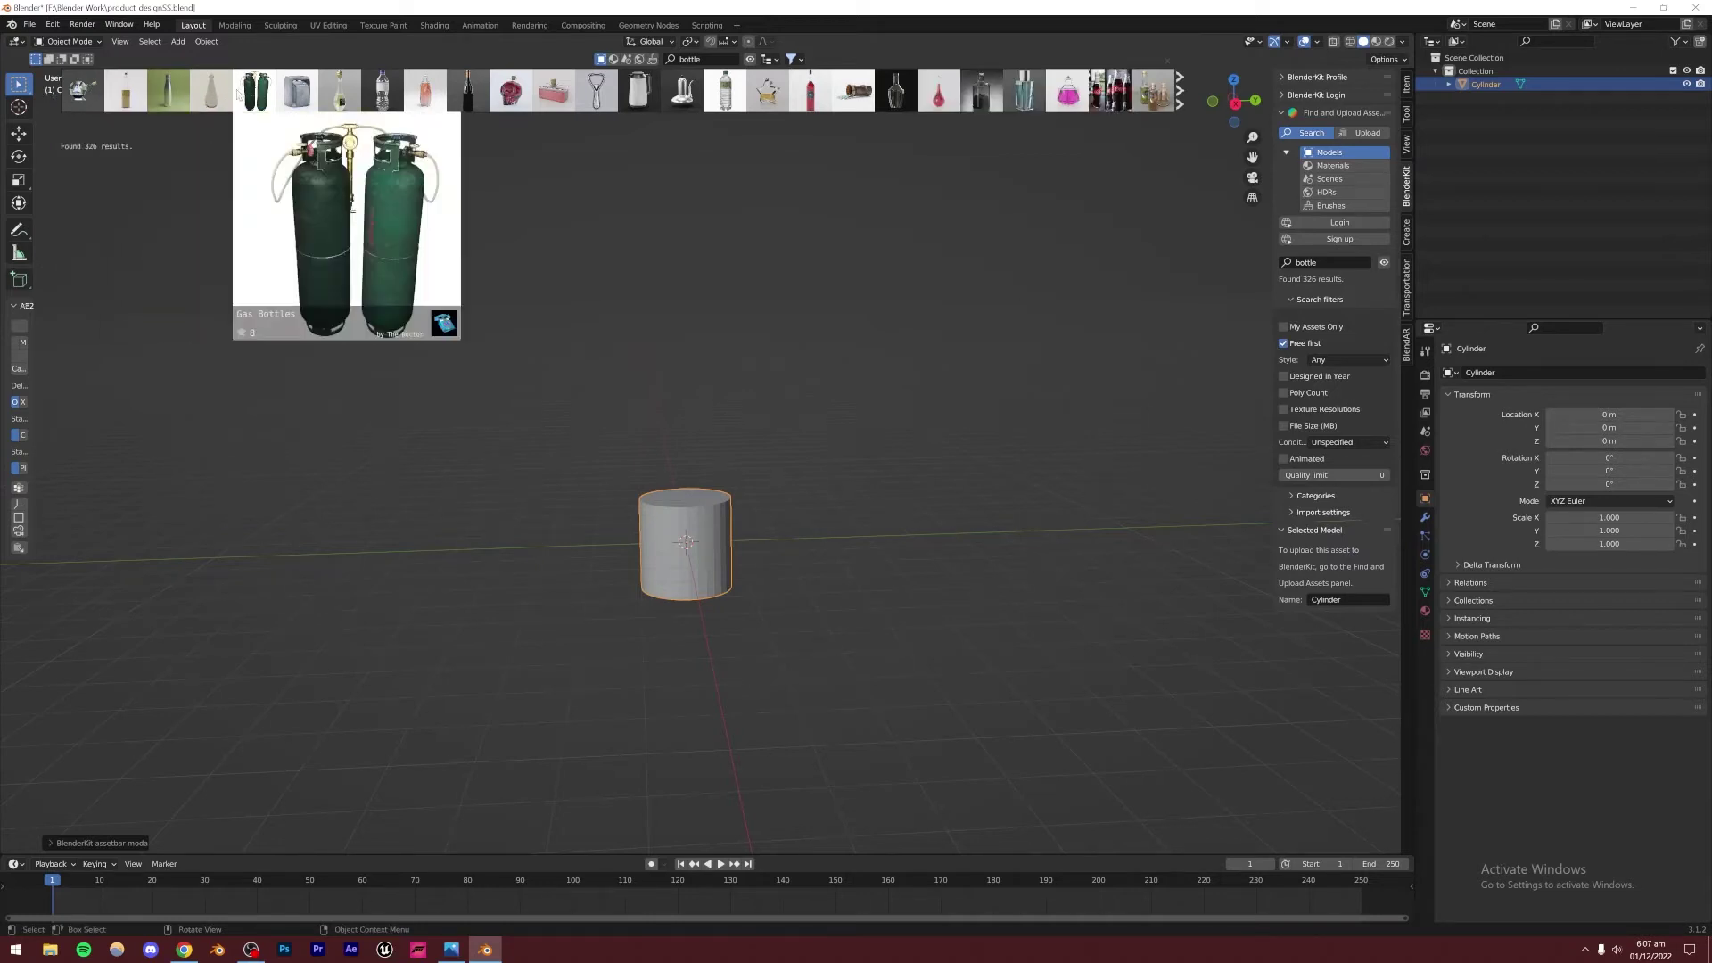
{"action": "mouse_move", "coordinate": [348, 94]}
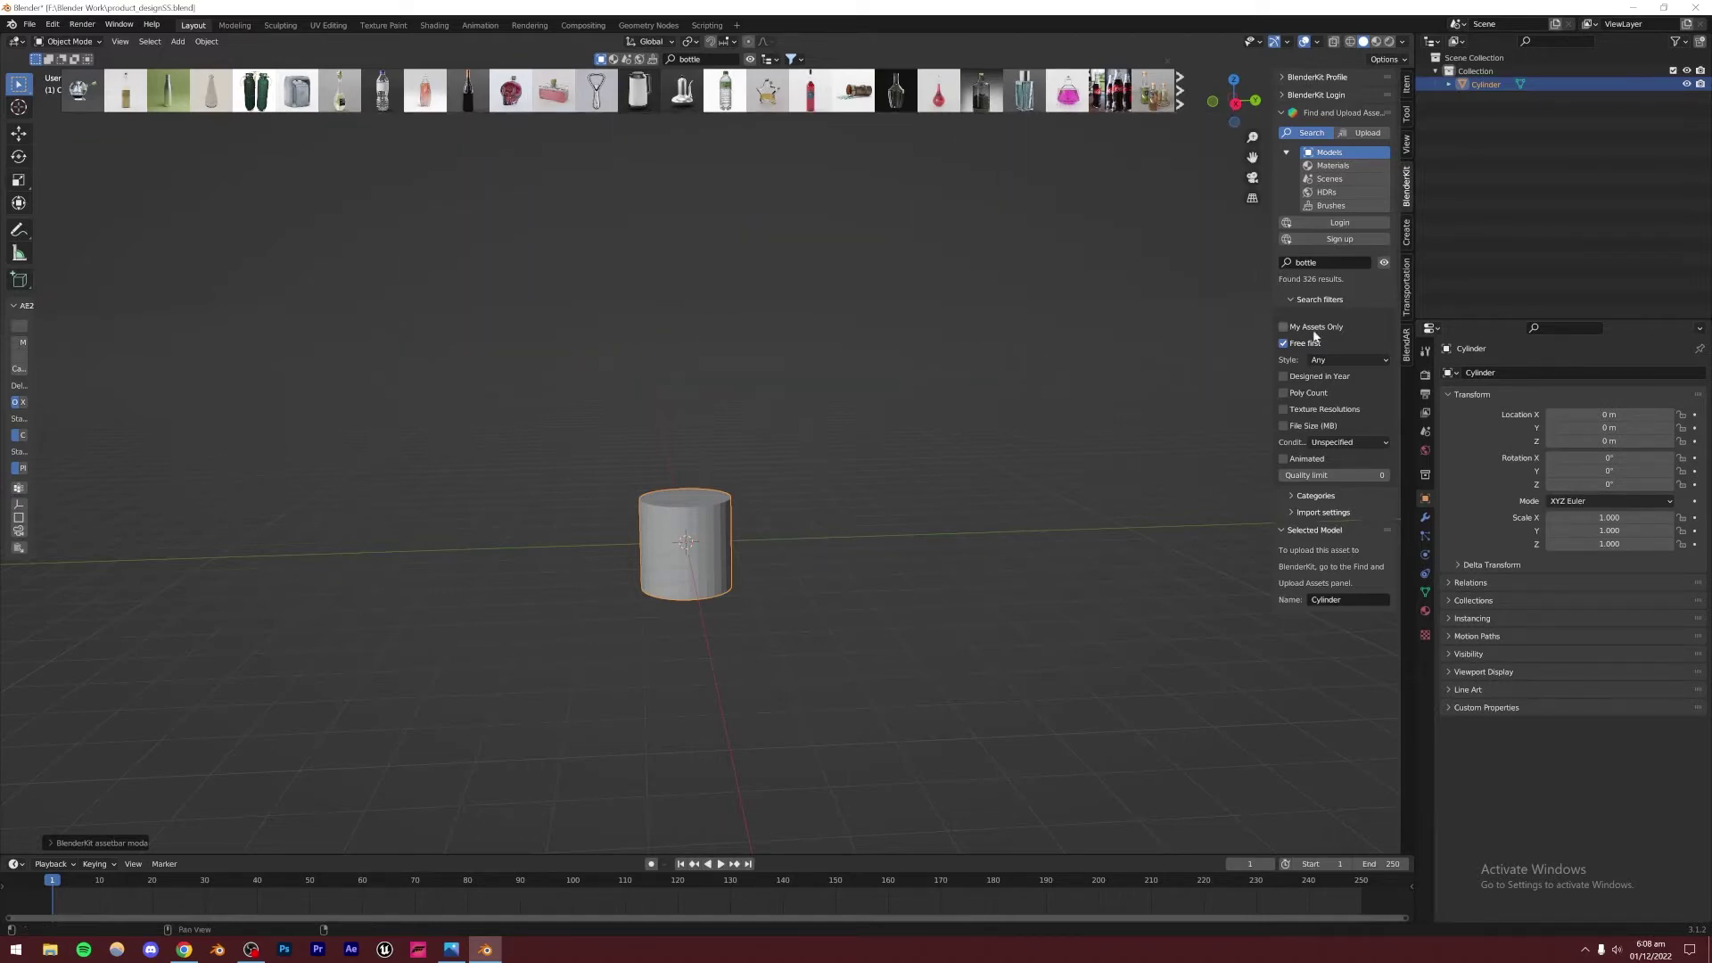
Search the BlenderKit models for serum, then close the asset results and the sidebar and deselect the cylinder
{"action": "left_click", "coordinate": [1326, 264]}
{"action": "type", "text": "serum"}
{"action": "key", "text": "Return"}
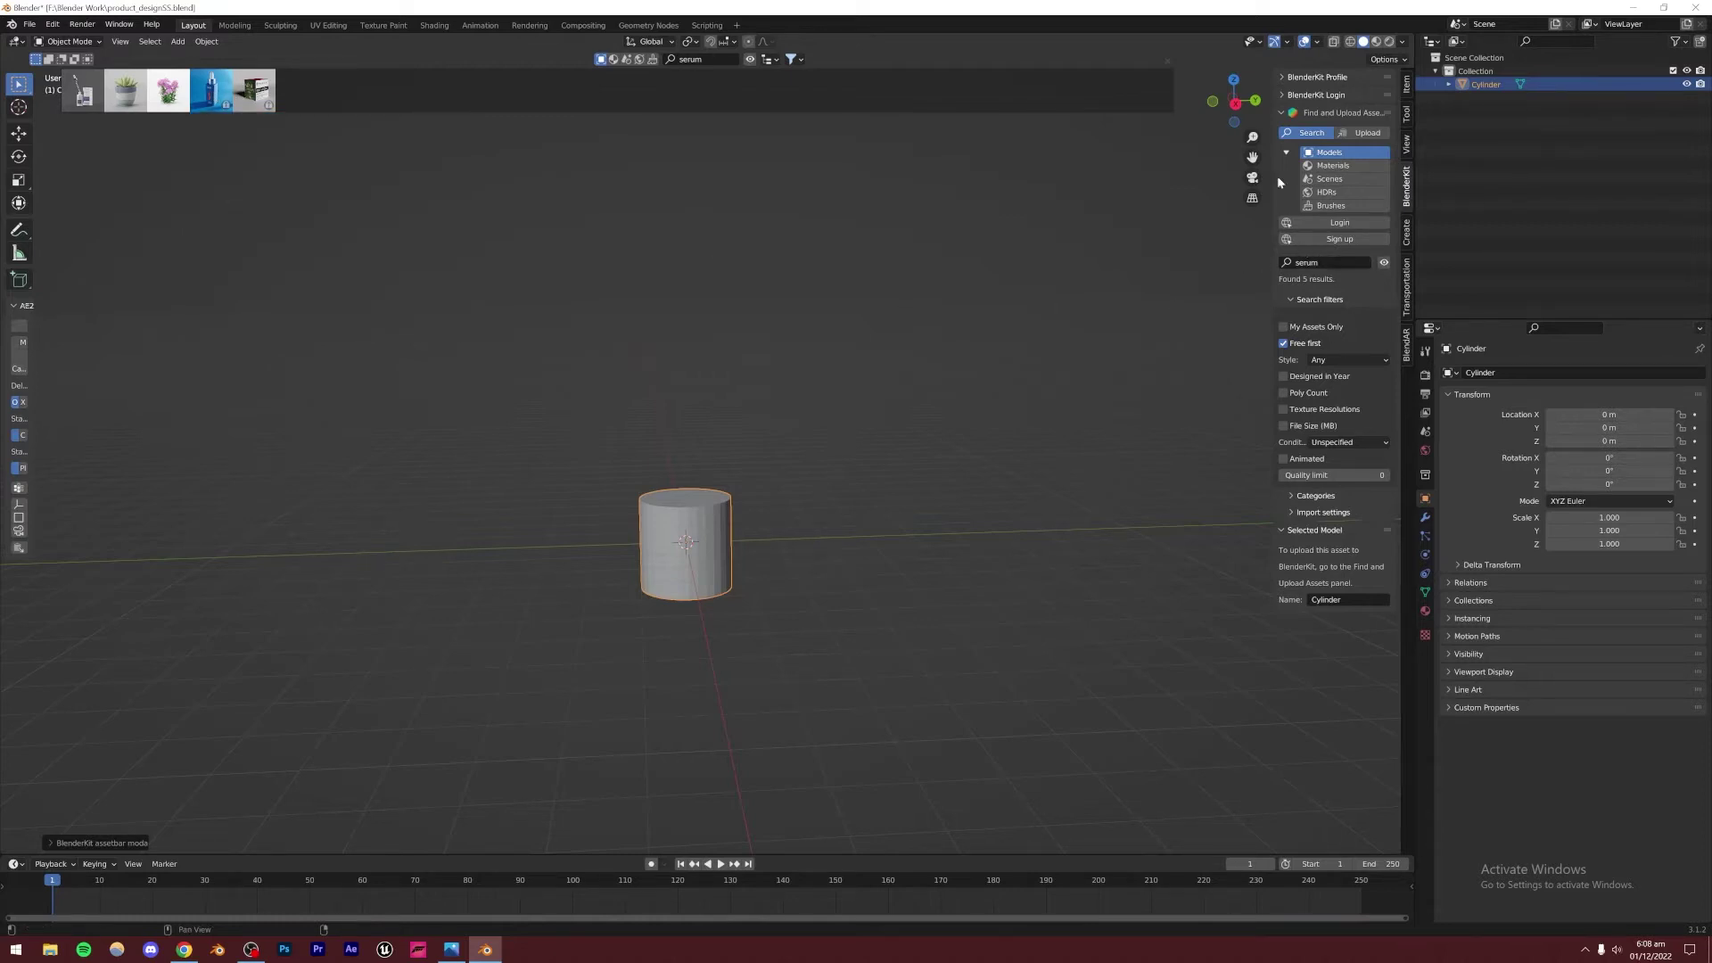
{"action": "left_click", "coordinate": [1167, 61]}
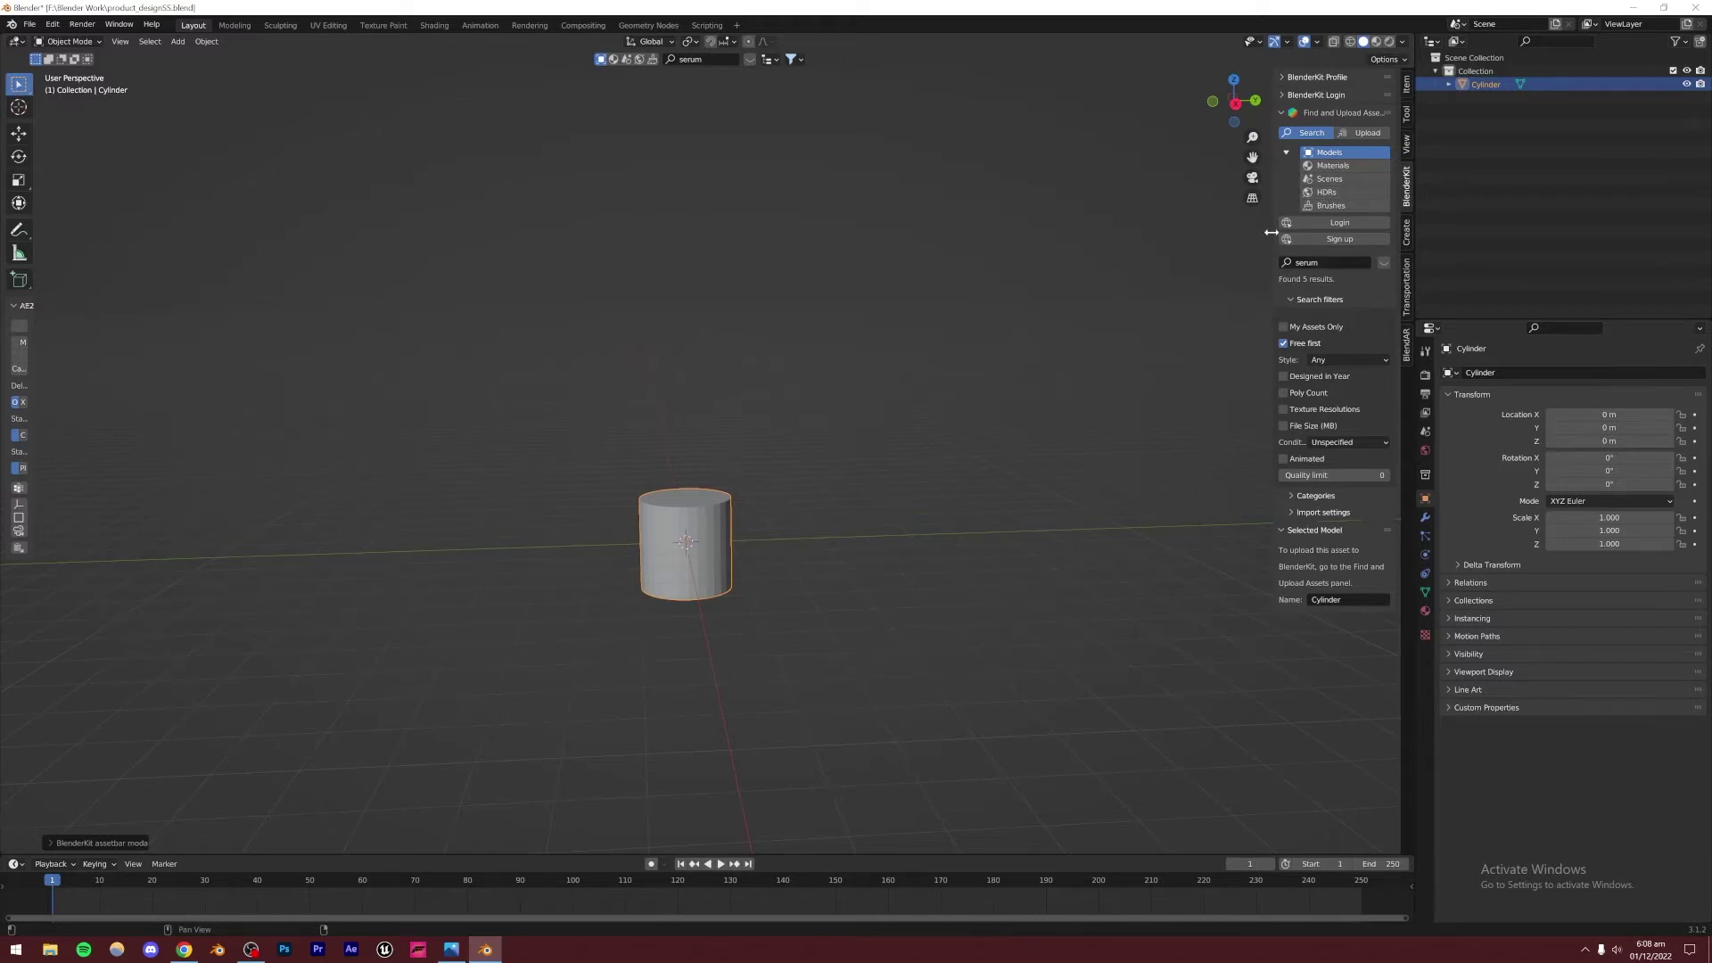
{"action": "left_click_drag", "start_coordinate": [1272, 233], "coordinate": [1432, 236]}
{"action": "left_click", "coordinate": [707, 422]}
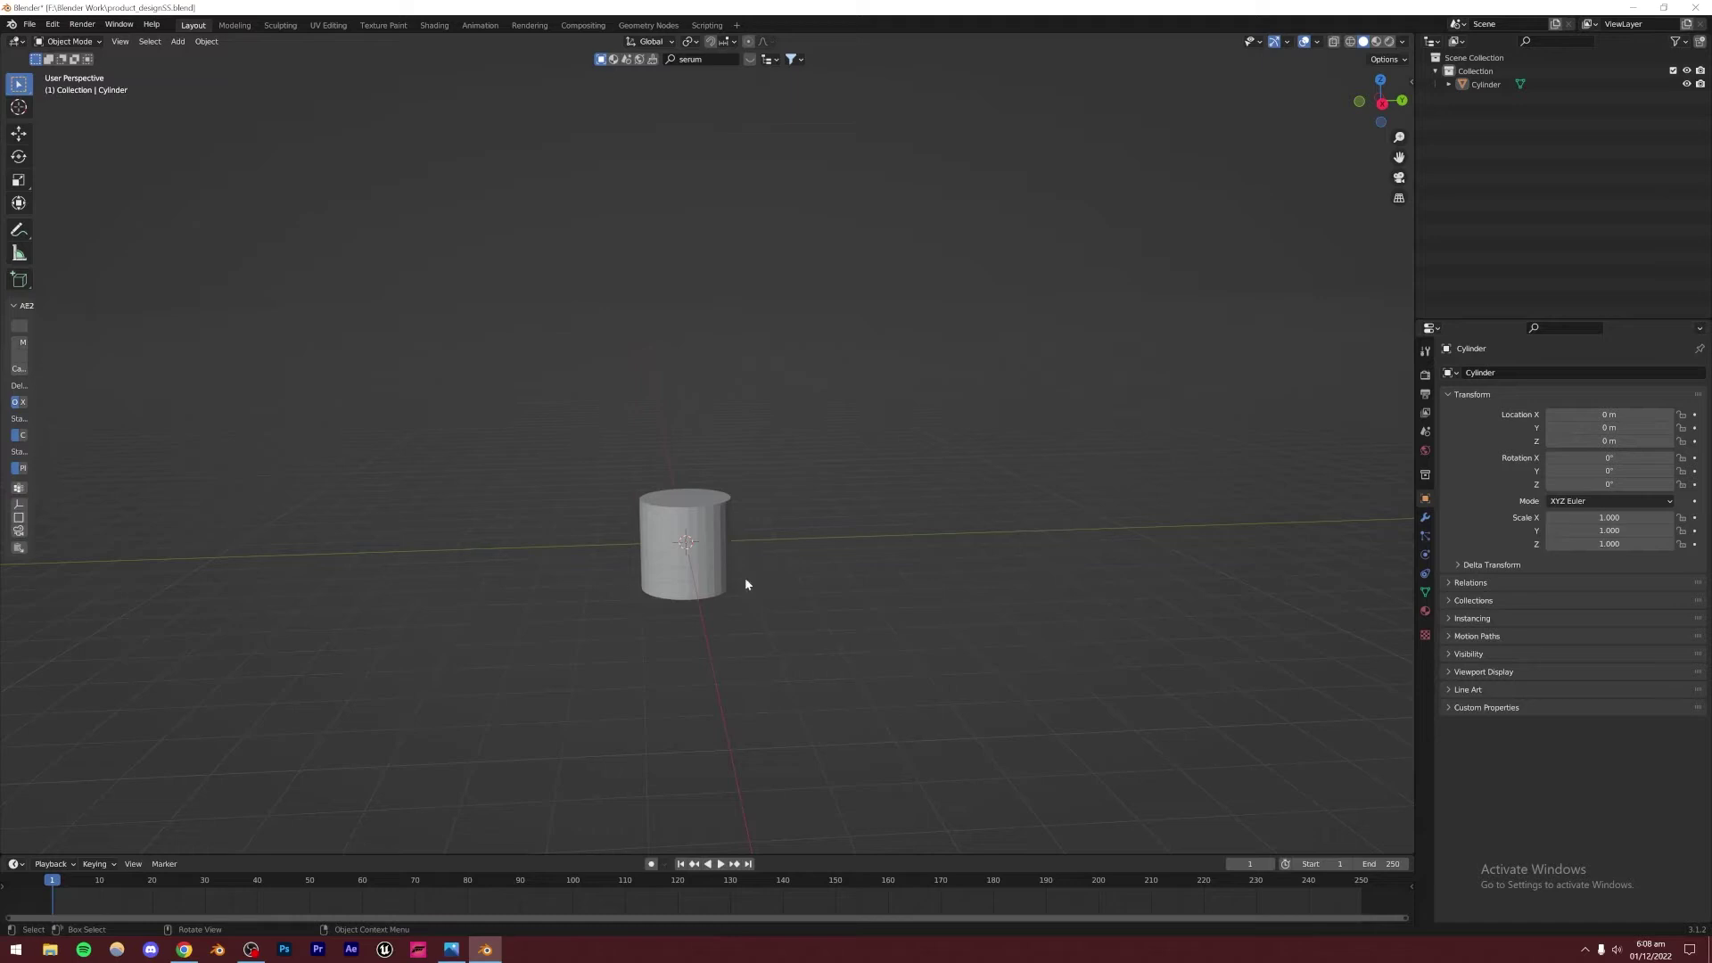
Examine the cylinder from several angles and line it up in the right orthographic view
{"action": "middle_click_drag", "start_coordinate": [679, 521], "coordinate": [682, 435]}
{"action": "scroll", "coordinate": [689, 499], "scroll_direction": "up", "scroll_amount": 1, "text": "alt"}
{"action": "scroll", "coordinate": [700, 526], "scroll_direction": "up", "scroll_amount": 6}
{"action": "middle_click_drag", "start_coordinate": [701, 530], "coordinate": [657, 545]}
{"action": "scroll", "coordinate": [680, 565], "scroll_direction": "up", "scroll_amount": 3}
{"action": "scroll", "coordinate": [681, 565], "scroll_direction": "down", "scroll_amount": 7}
{"action": "left_click_drag", "start_coordinate": [656, 569], "coordinate": [810, 523], "text": "alt"}
{"action": "scroll", "coordinate": [716, 535], "scroll_direction": "up", "scroll_amount": 5}
{"action": "middle_click_drag", "start_coordinate": [717, 568], "coordinate": [699, 459], "text": "shift"}
{"action": "scroll", "coordinate": [692, 458], "scroll_direction": "down", "scroll_amount": 3}
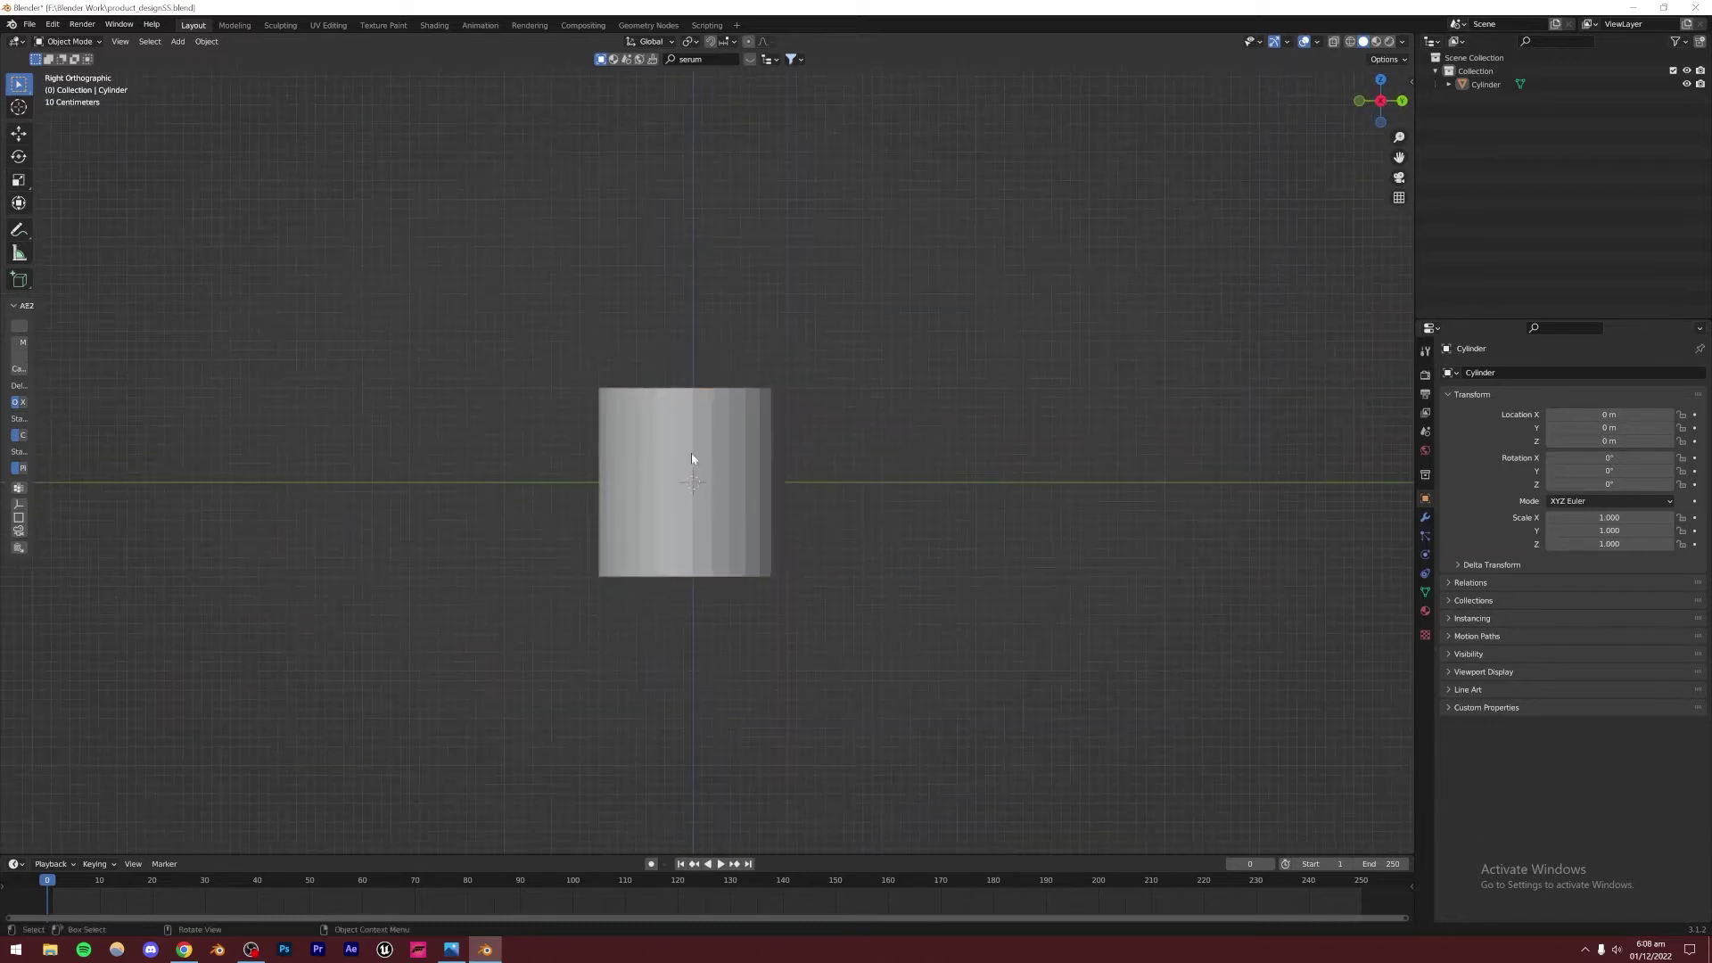
Enter Edit Mode on the cylinder, turn on X-ray and select the whole mesh
{"action": "left_click", "coordinate": [692, 456]}
{"action": "key", "text": "Tab"}
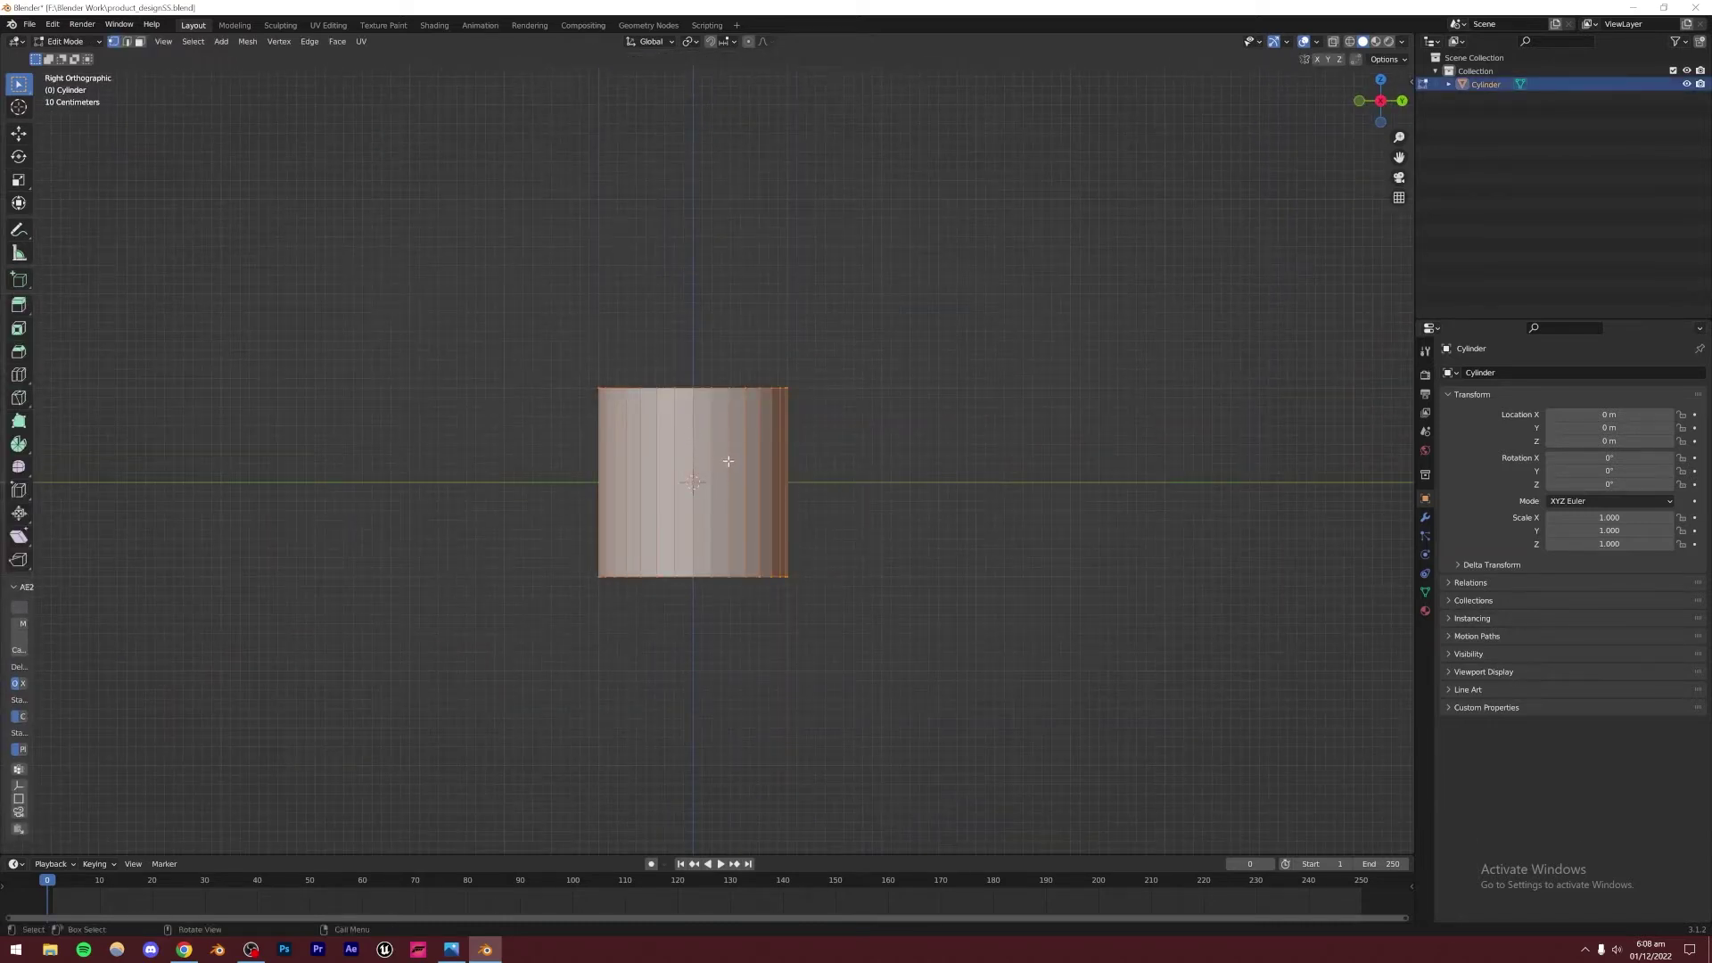
{"action": "middle_click_drag", "start_coordinate": [728, 454], "coordinate": [767, 515], "text": "shift"}
{"action": "key", "text": "alt+z"}
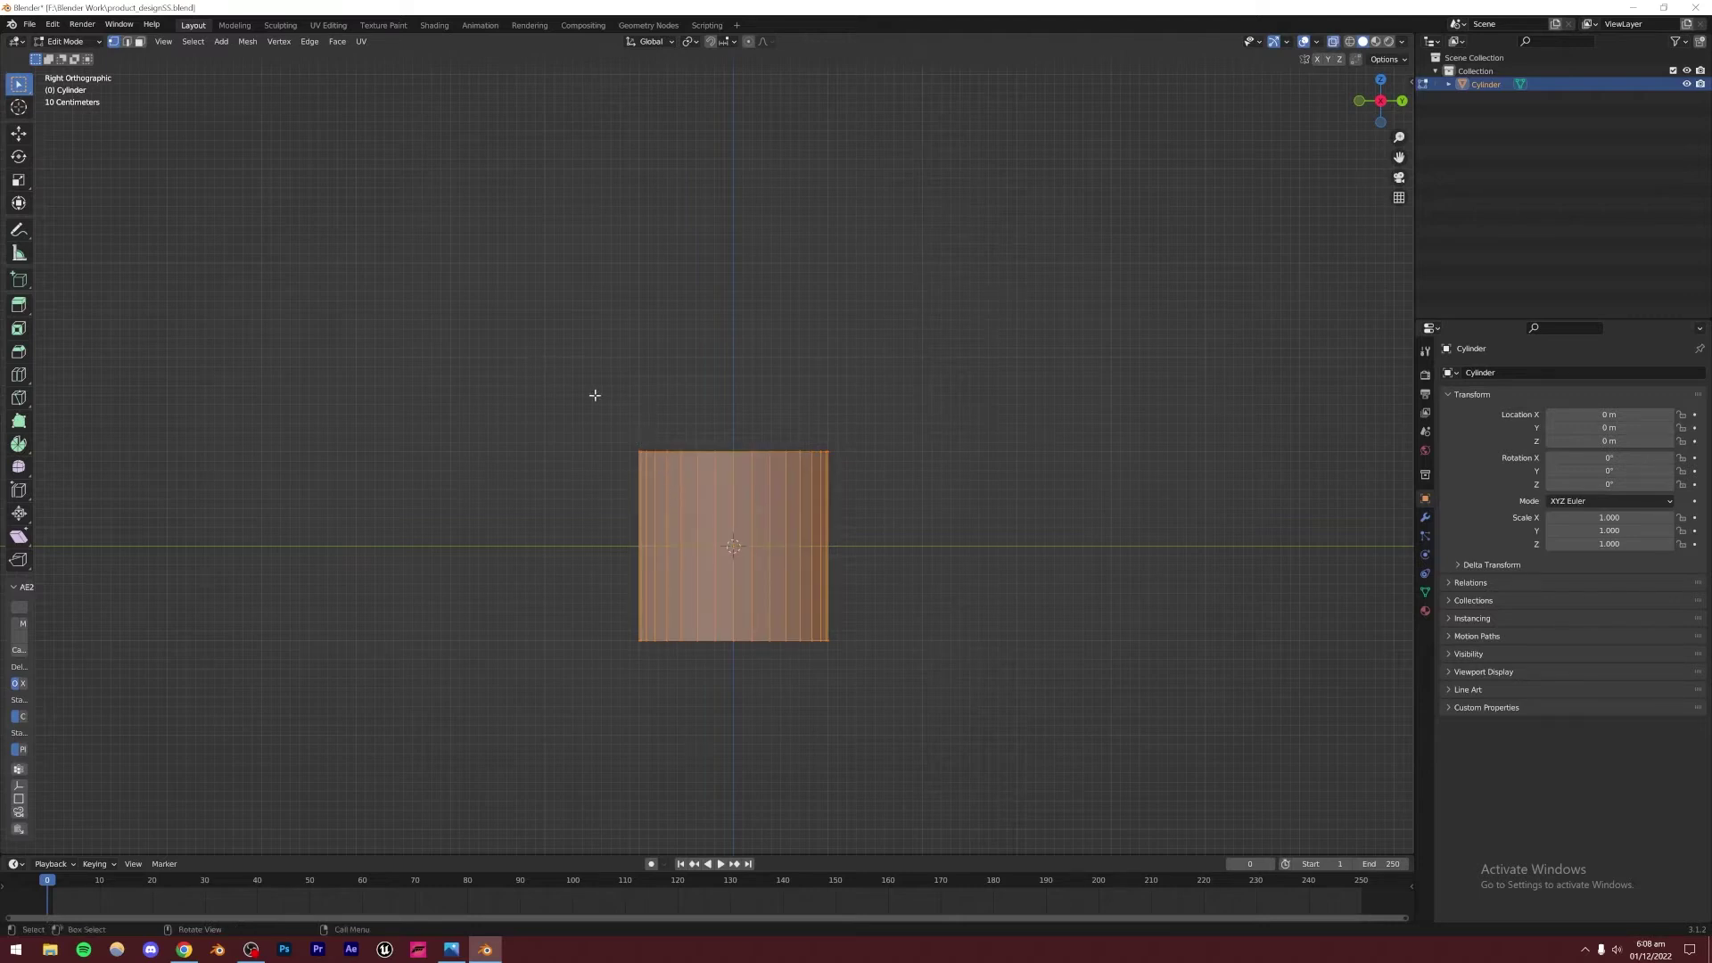
{"action": "key", "text": "alt+z"}
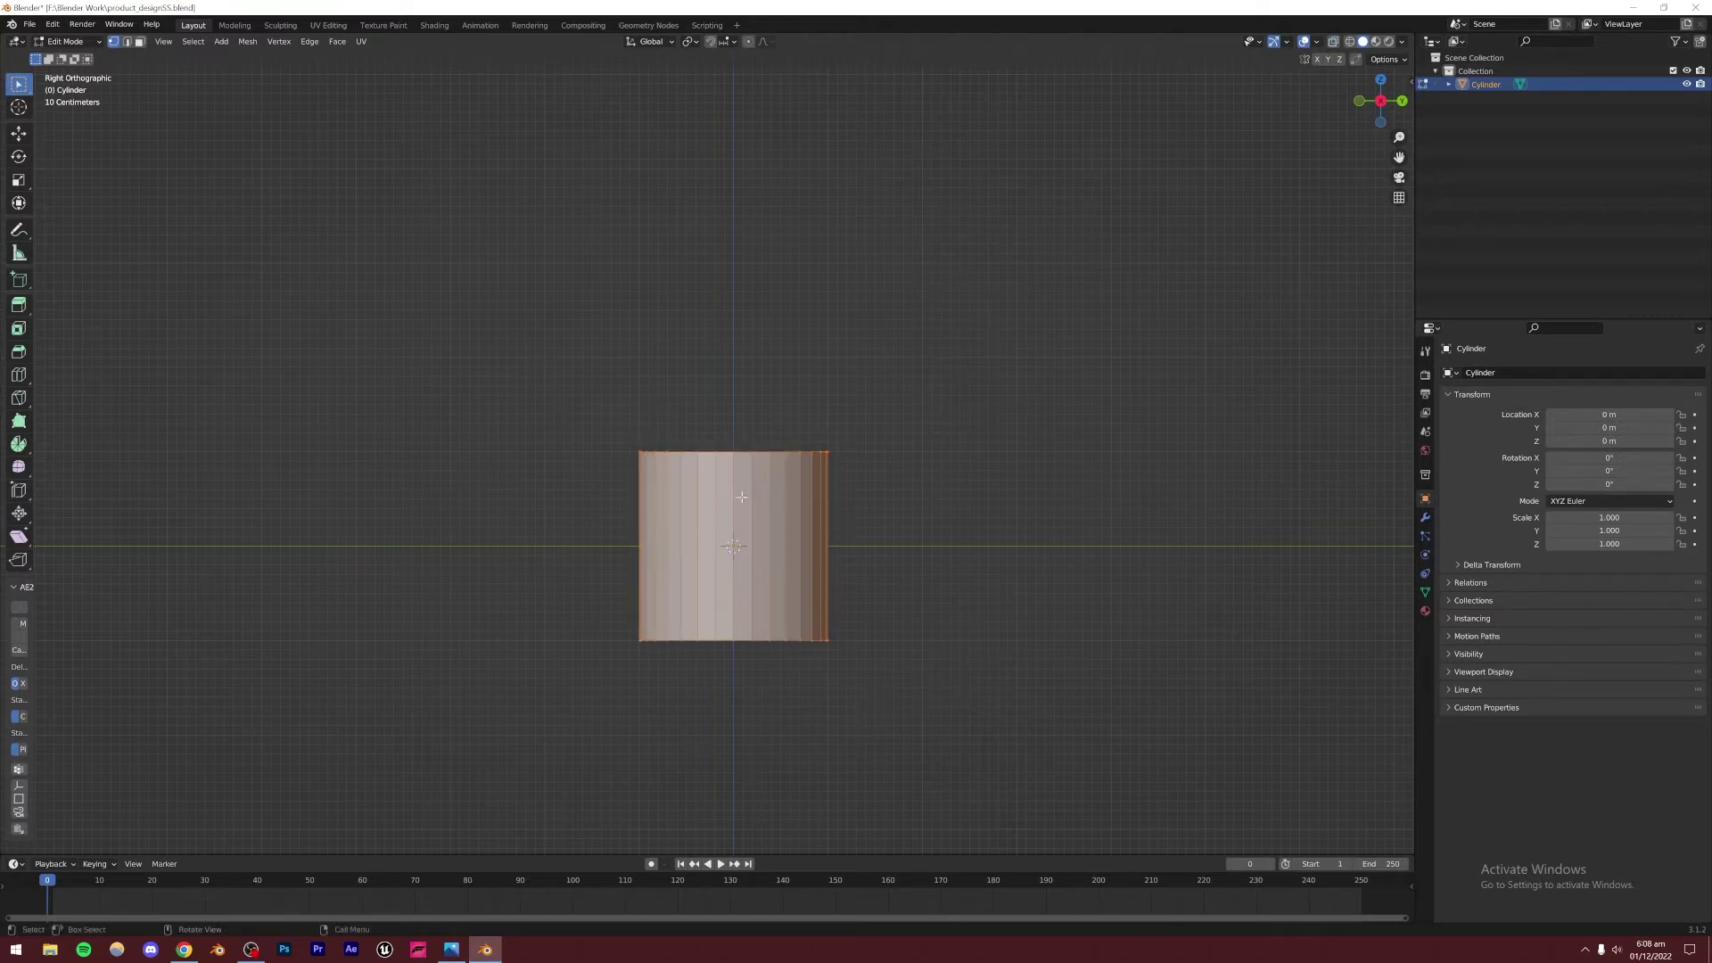
{"action": "left_click_drag", "start_coordinate": [578, 421], "coordinate": [1021, 751]}
{"action": "middle_click_drag", "start_coordinate": [844, 648], "coordinate": [923, 541]}
{"action": "middle_click_drag", "start_coordinate": [755, 562], "coordinate": [643, 549], "text": "alt"}
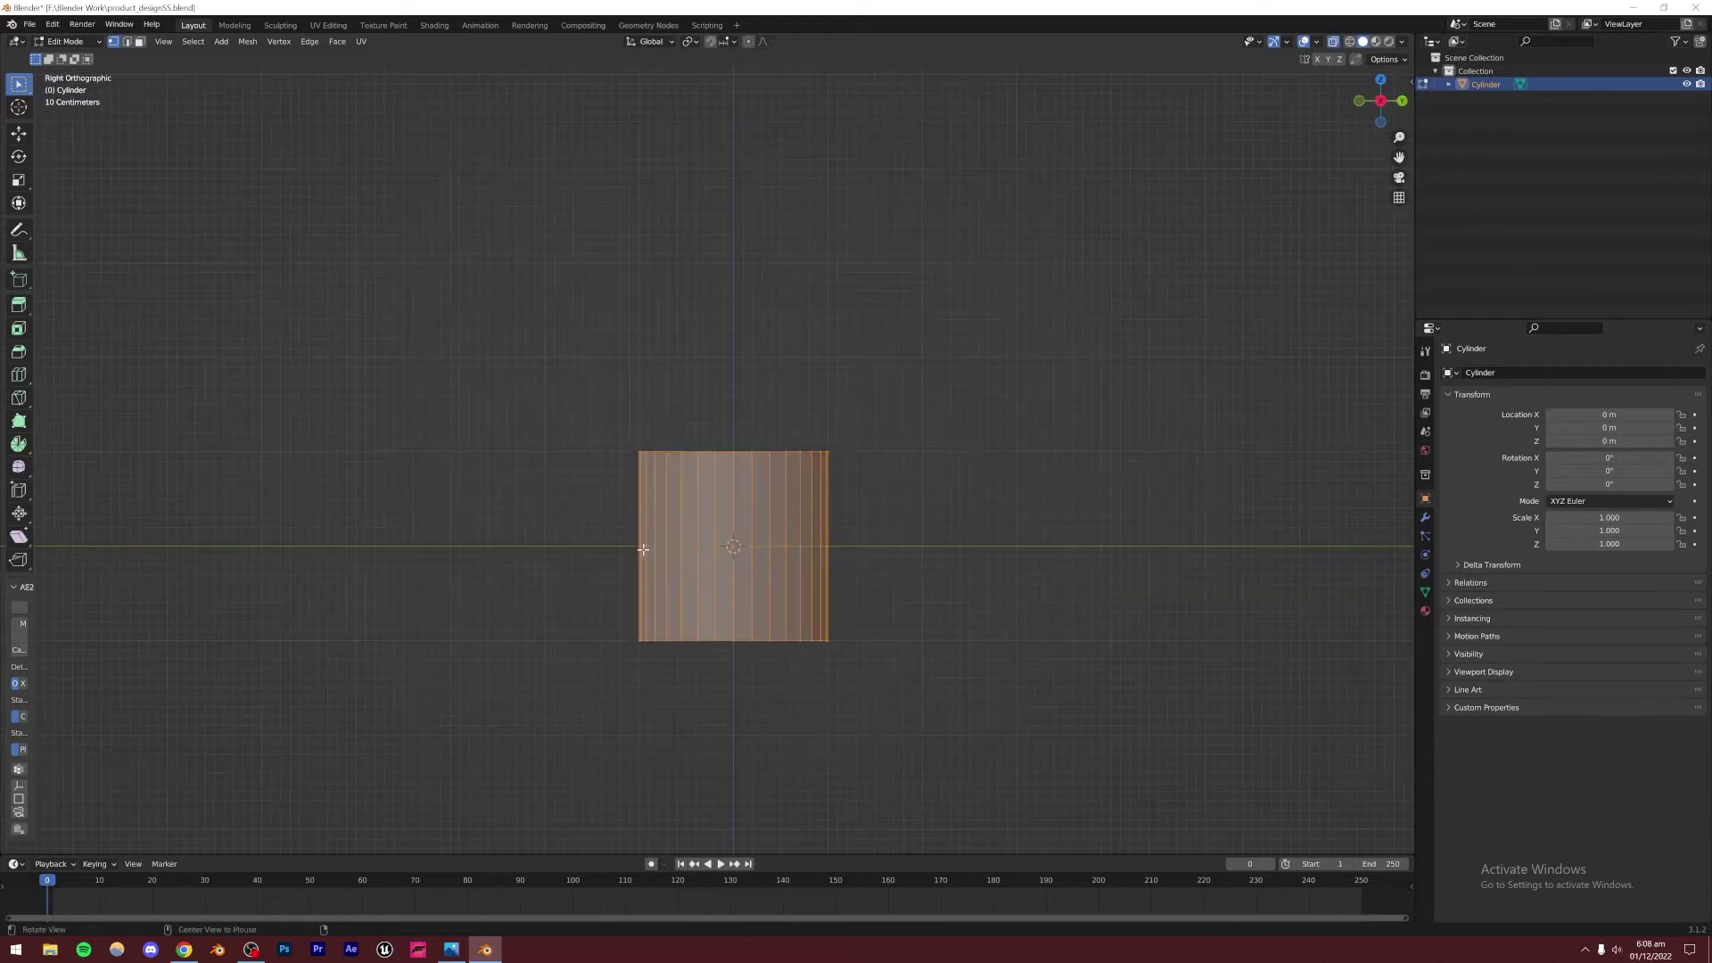
{"action": "middle_click_drag", "start_coordinate": [817, 565], "coordinate": [879, 485]}
{"action": "scroll", "coordinate": [806, 508], "scroll_direction": "down", "scroll_amount": 6}
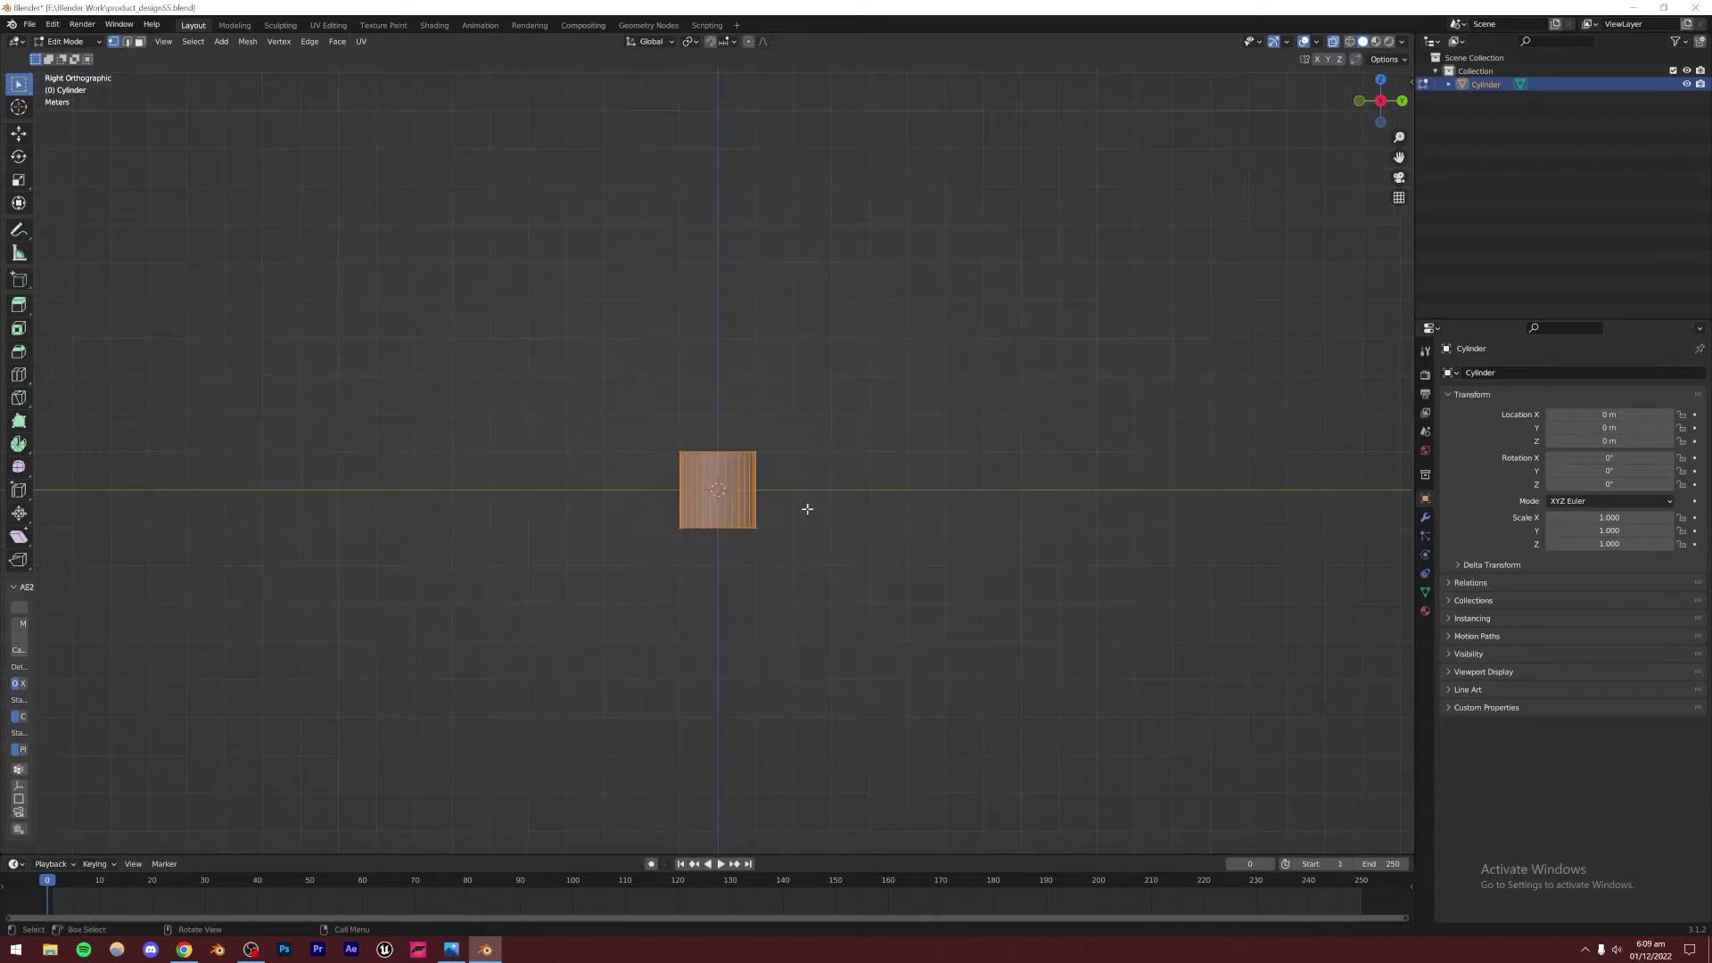
Scale the whole cylinder mesh along Z by about 2.33 to make a tall bottle body
{"action": "middle_click_drag", "start_coordinate": [742, 466], "coordinate": [773, 517], "text": "shift"}
{"action": "scroll", "coordinate": [731, 561], "scroll_direction": "up", "scroll_amount": 3}
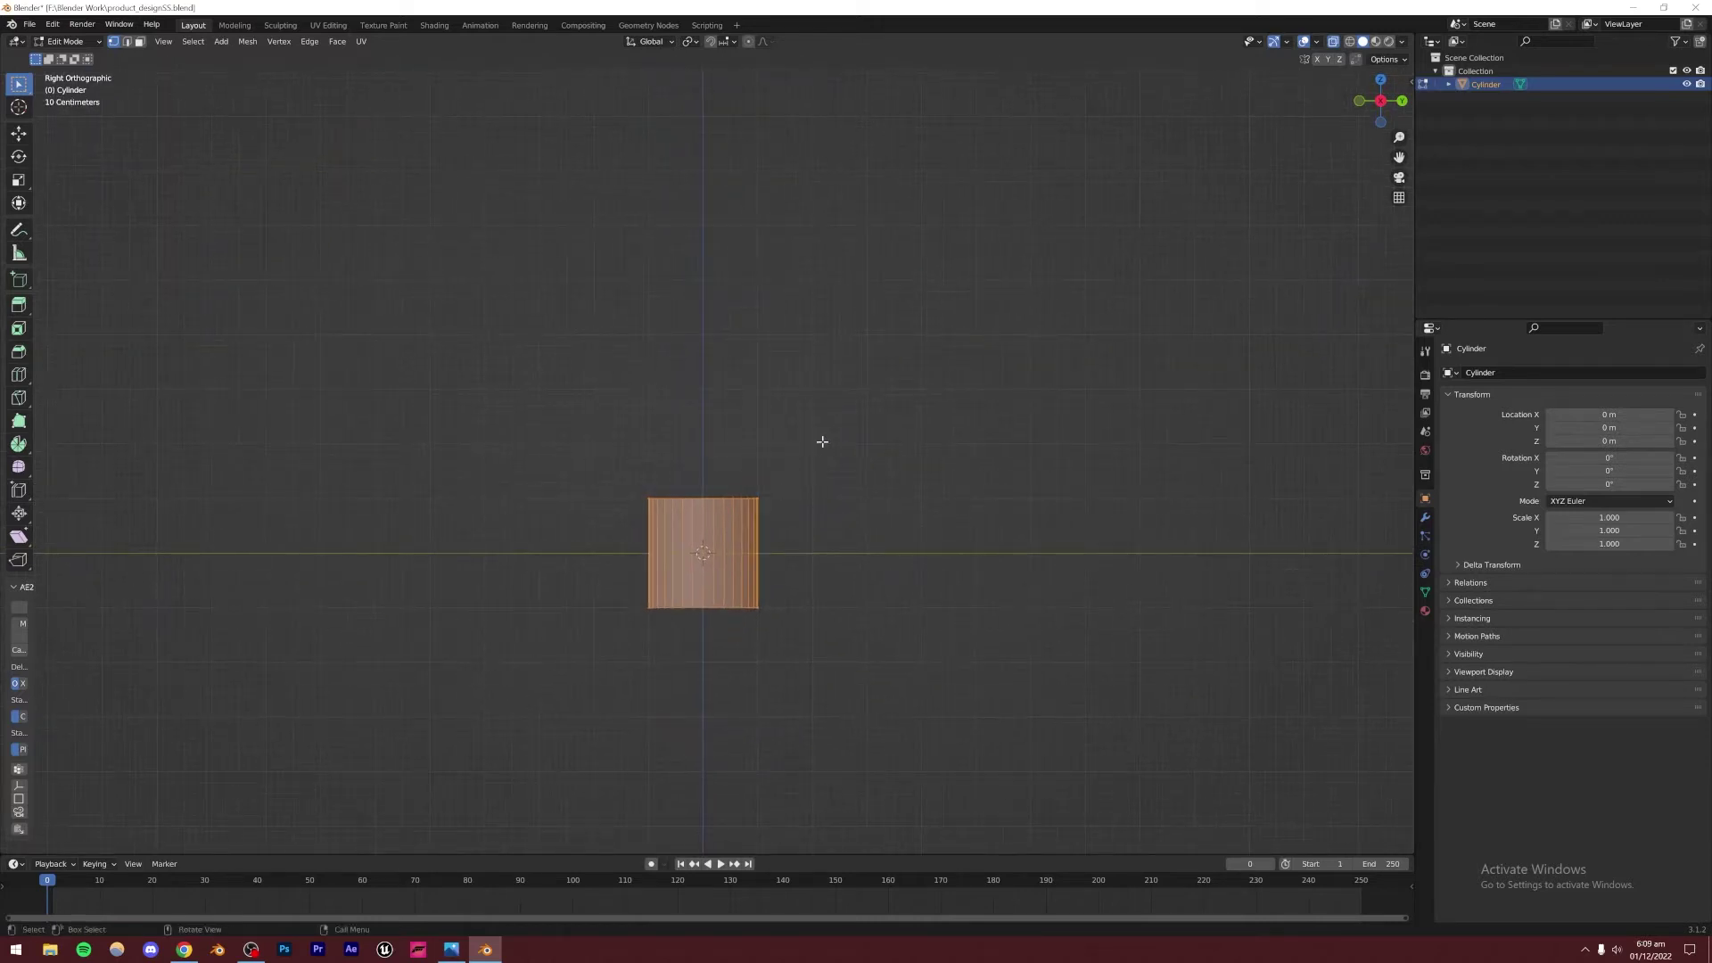
{"action": "key", "text": "s"}
{"action": "key", "text": "z"}
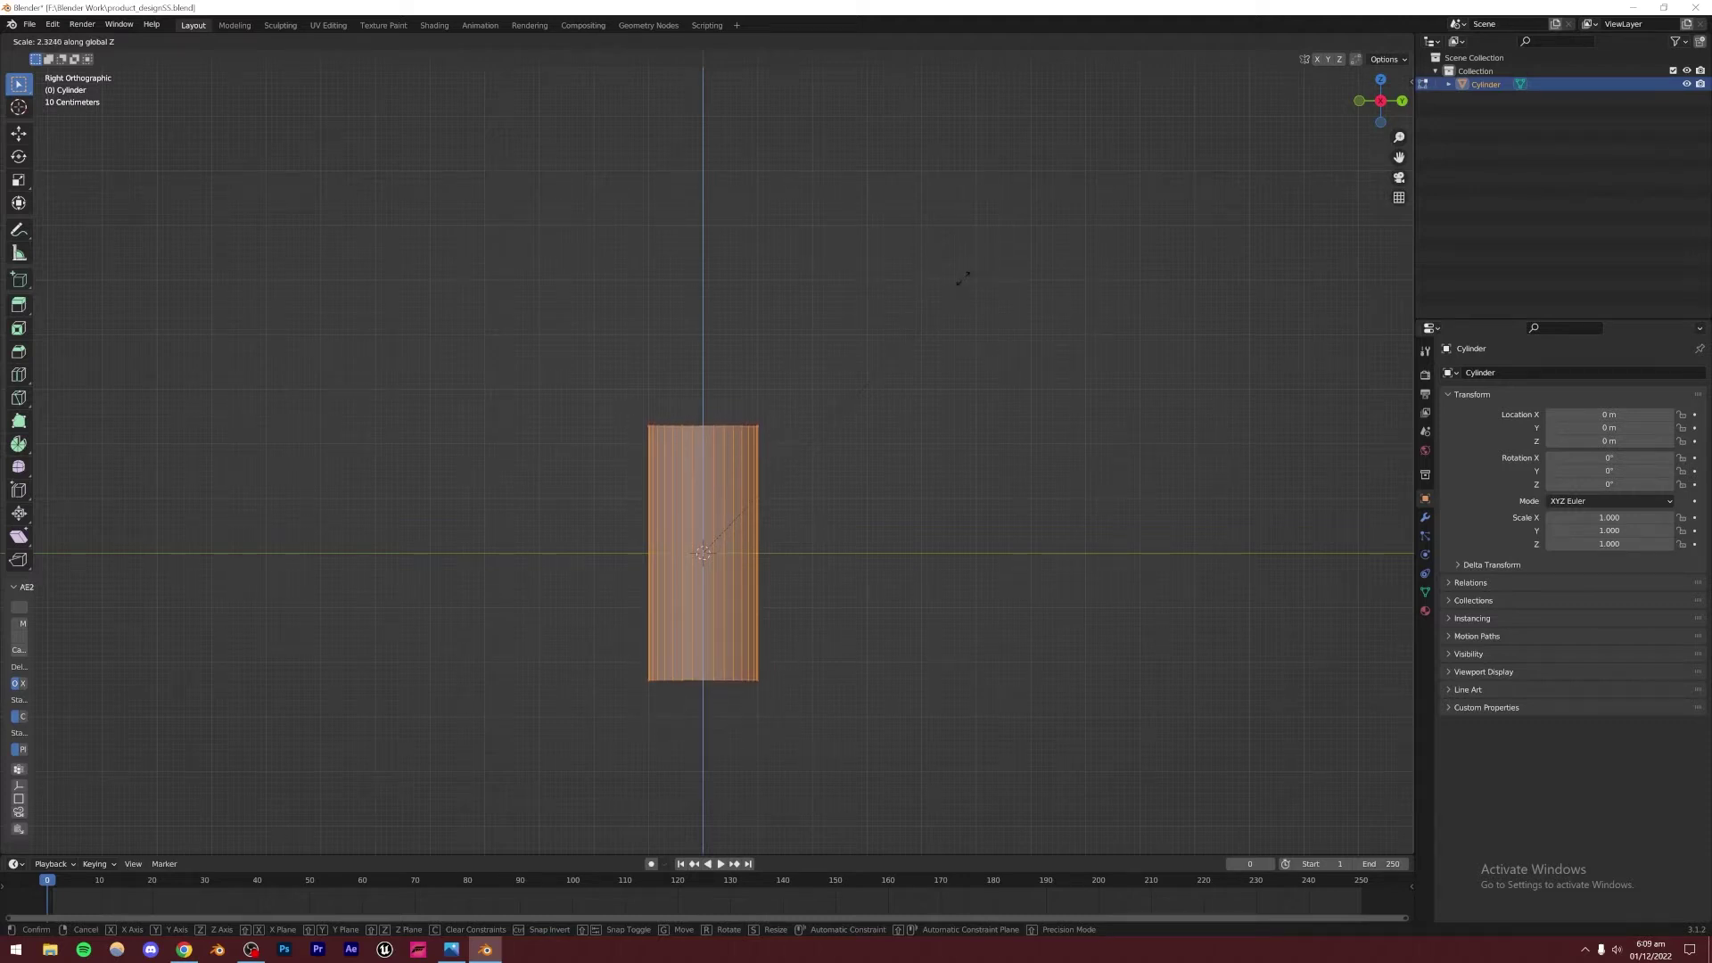
{"action": "left_click", "coordinate": [963, 278]}
Extrude the bottle's bottom face slightly downward and scale it inward to form a tapered base
{"action": "middle_click_drag", "start_coordinate": [811, 596], "coordinate": [832, 412], "text": "shift"}
{"action": "scroll", "coordinate": [737, 550], "scroll_direction": "up", "scroll_amount": 6}
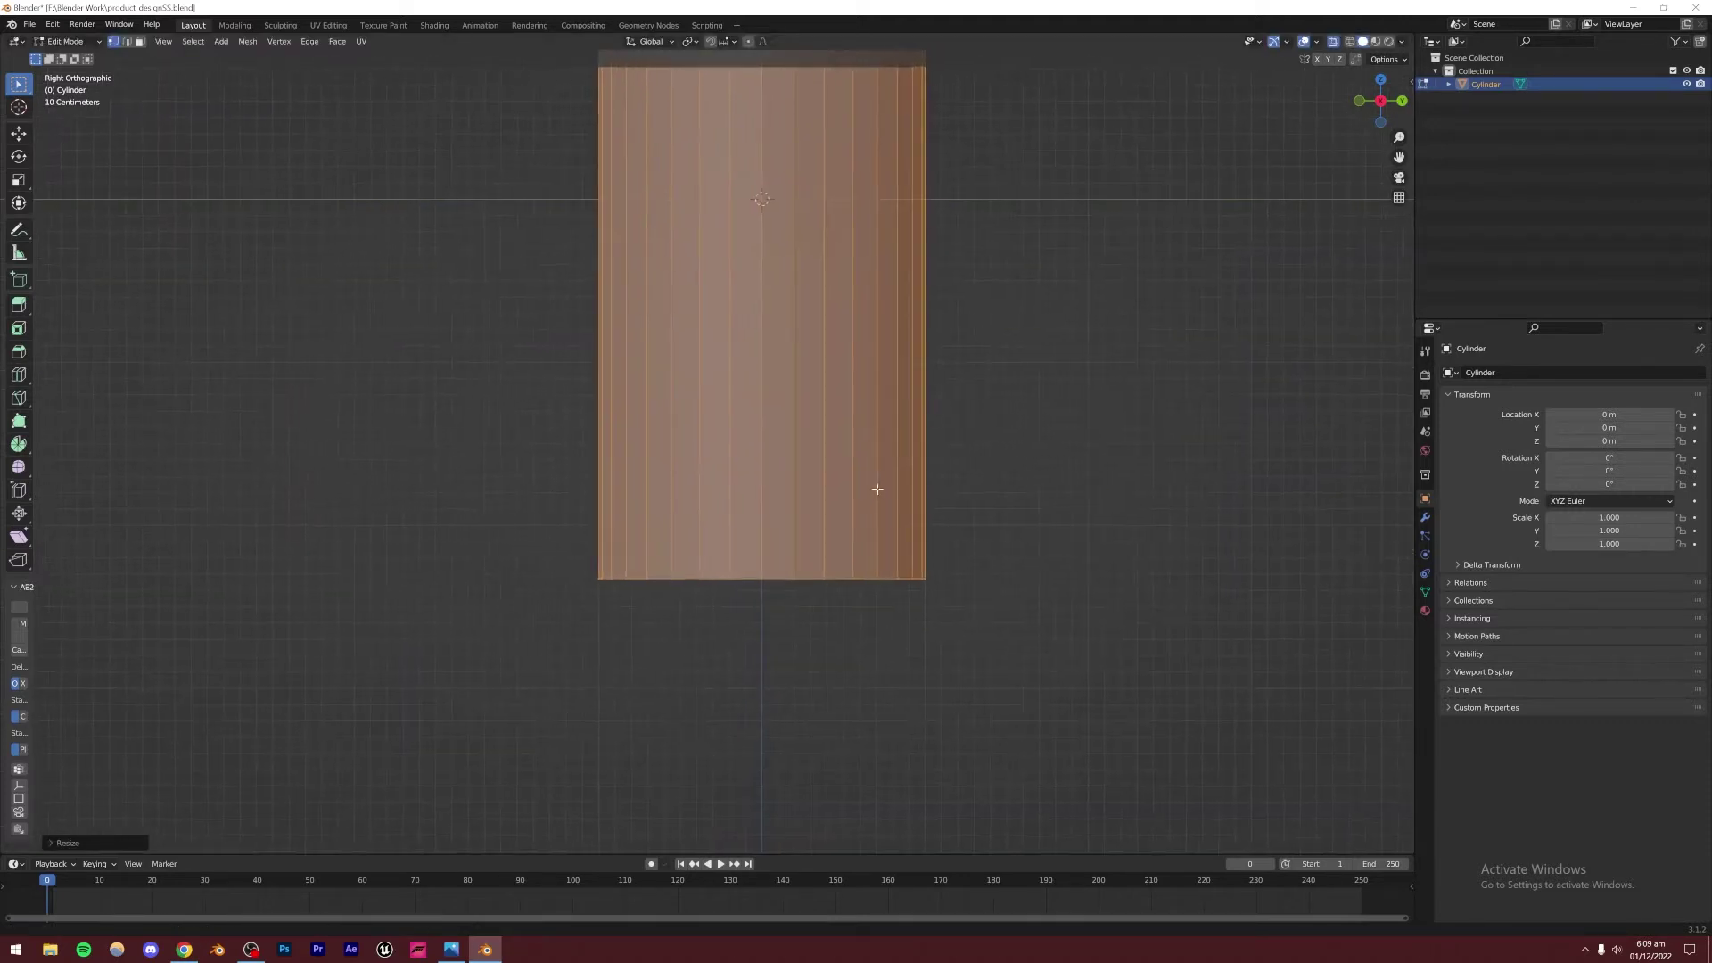
{"action": "middle_click_drag", "start_coordinate": [877, 489], "coordinate": [799, 482], "text": "shift"}
{"action": "scroll", "coordinate": [837, 359], "scroll_direction": "up", "scroll_amount": 2}
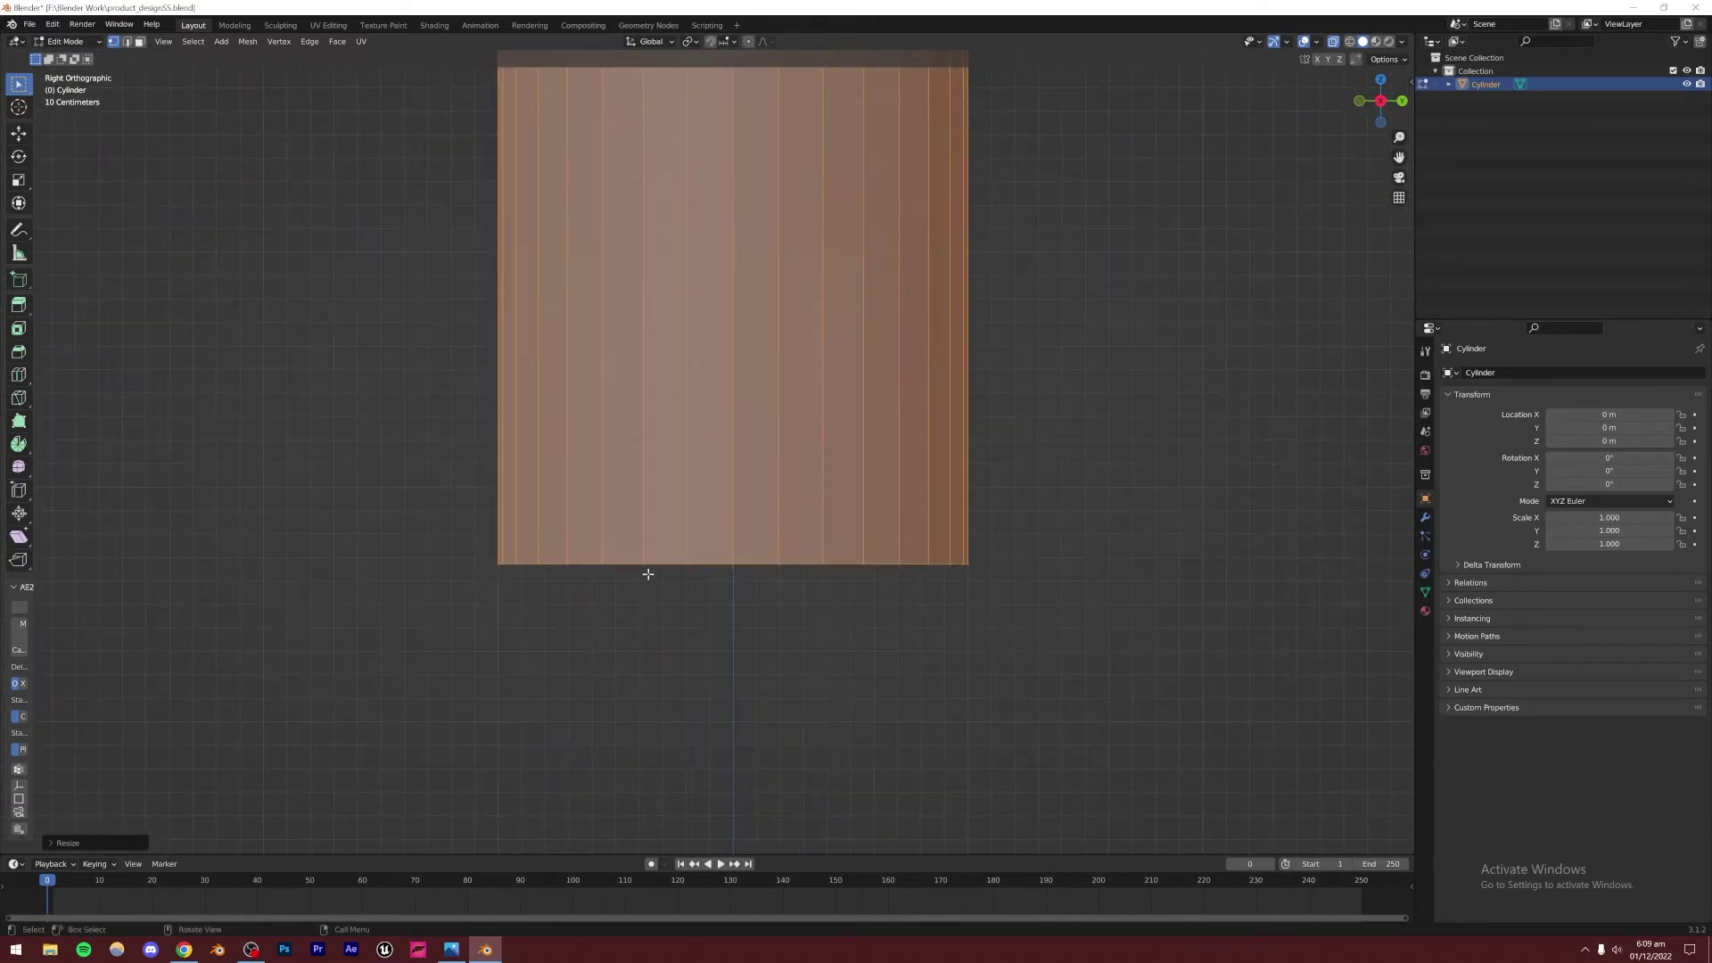
{"action": "left_click_drag", "start_coordinate": [420, 524], "coordinate": [1265, 655]}
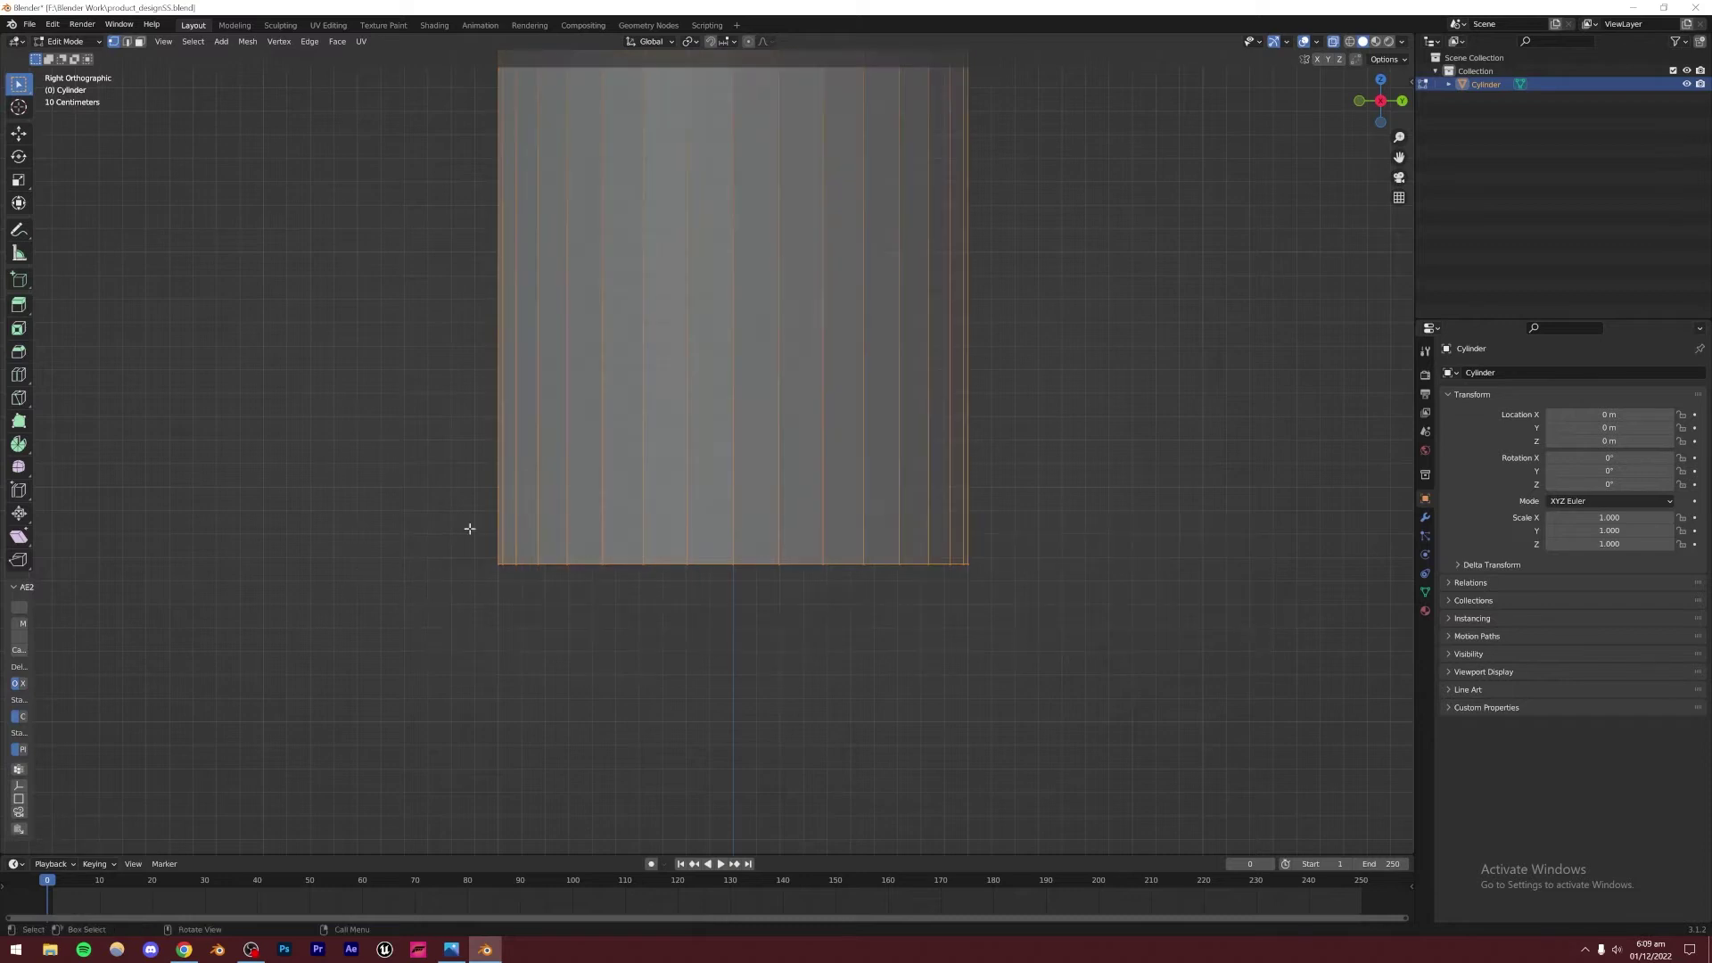
{"action": "key", "text": "e"}
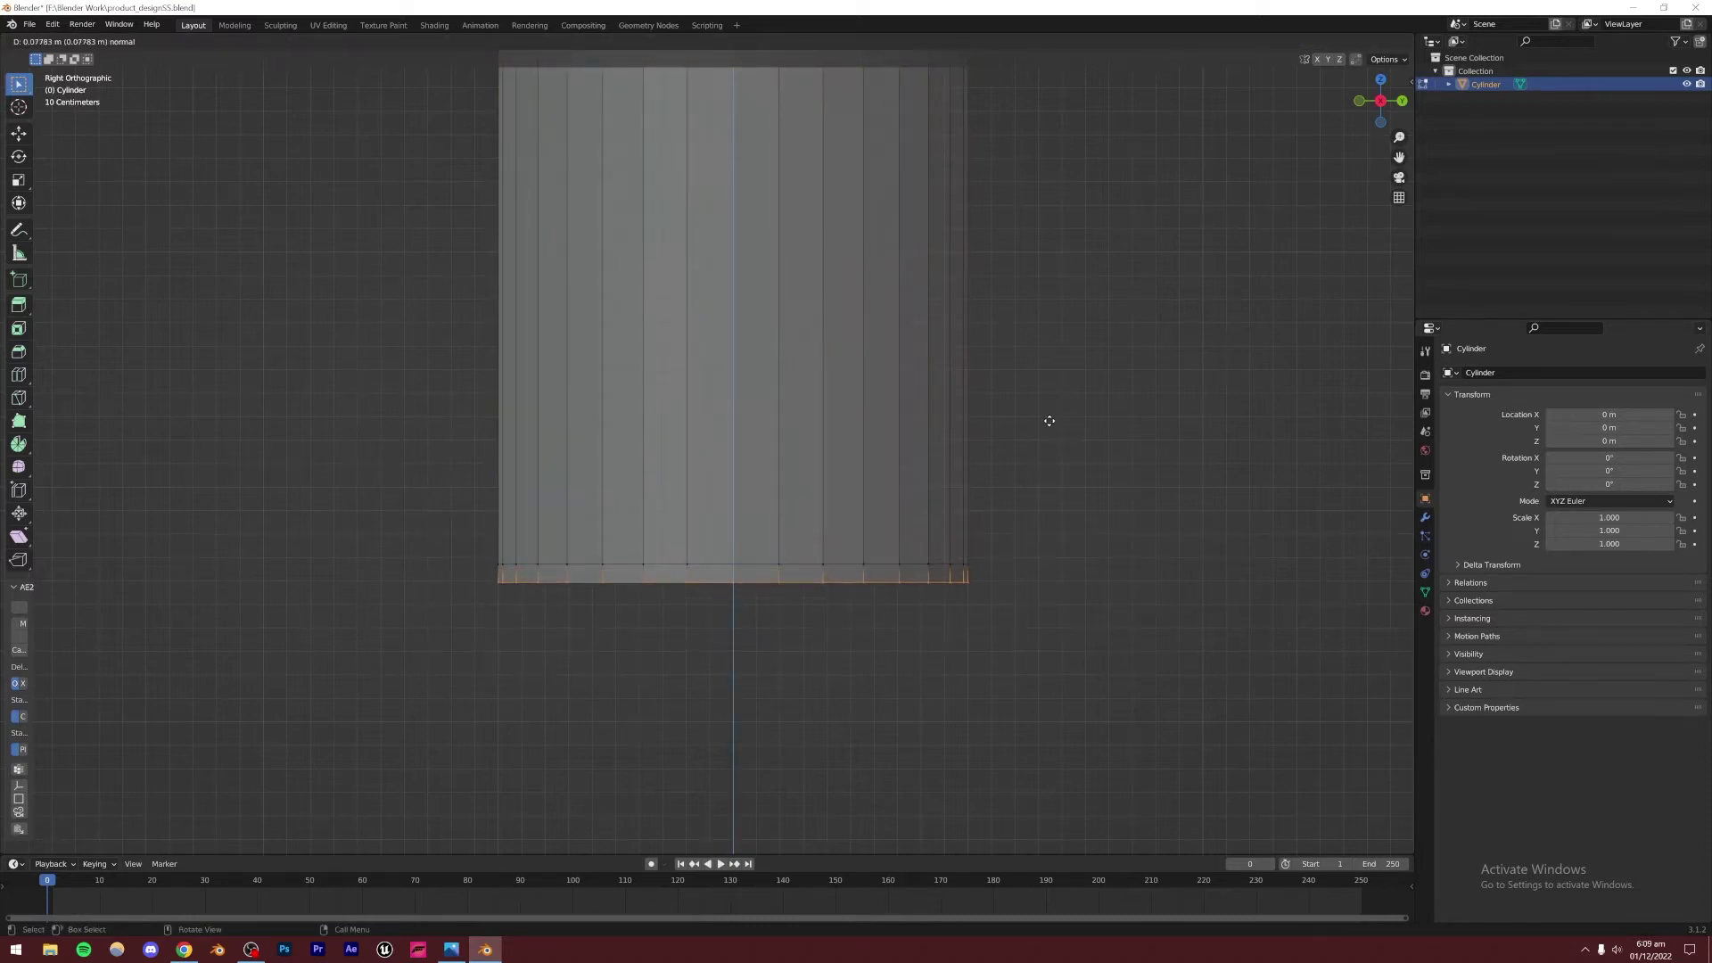
{"action": "left_click", "coordinate": [1048, 424]}
{"action": "key", "text": "s"}
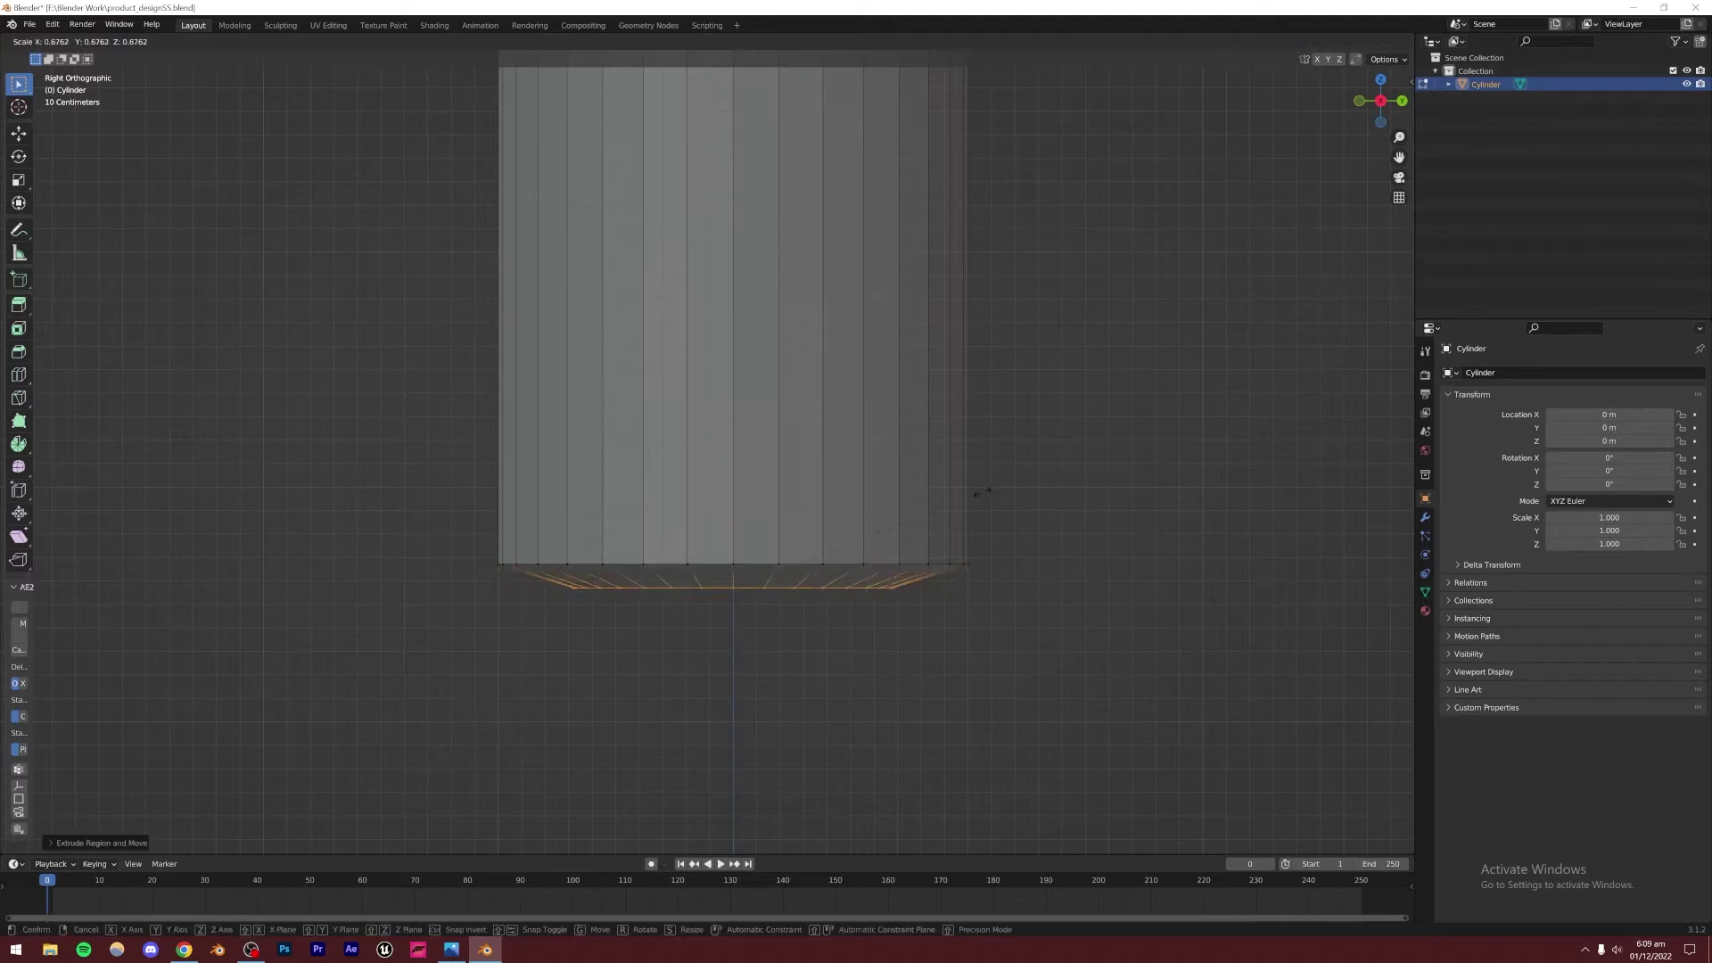
{"action": "left_click", "coordinate": [985, 501]}
Check the bottle in the reference render, then extrude the top face upward and scale it to under half its width as a sloped shoulder
{"action": "left_click", "coordinate": [451, 949]}
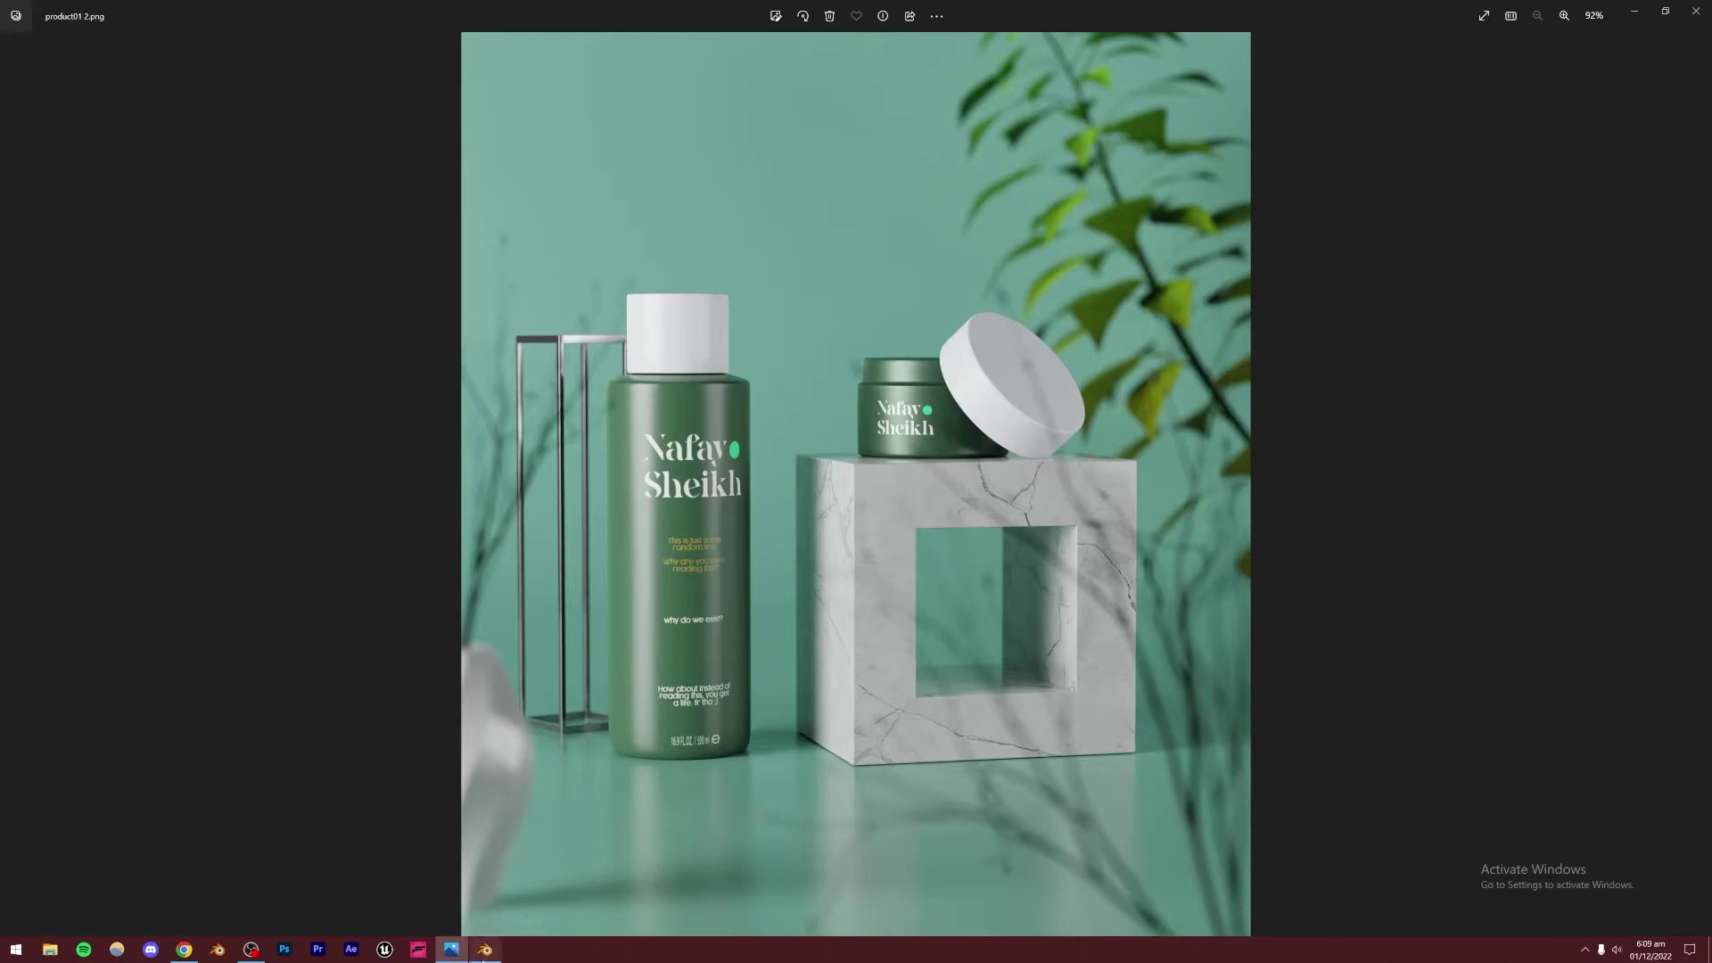
{"action": "left_click", "coordinate": [485, 948]}
{"action": "scroll", "coordinate": [677, 624], "scroll_direction": "up", "scroll_amount": 2}
{"action": "scroll", "coordinate": [703, 550], "scroll_direction": "down", "scroll_amount": 5}
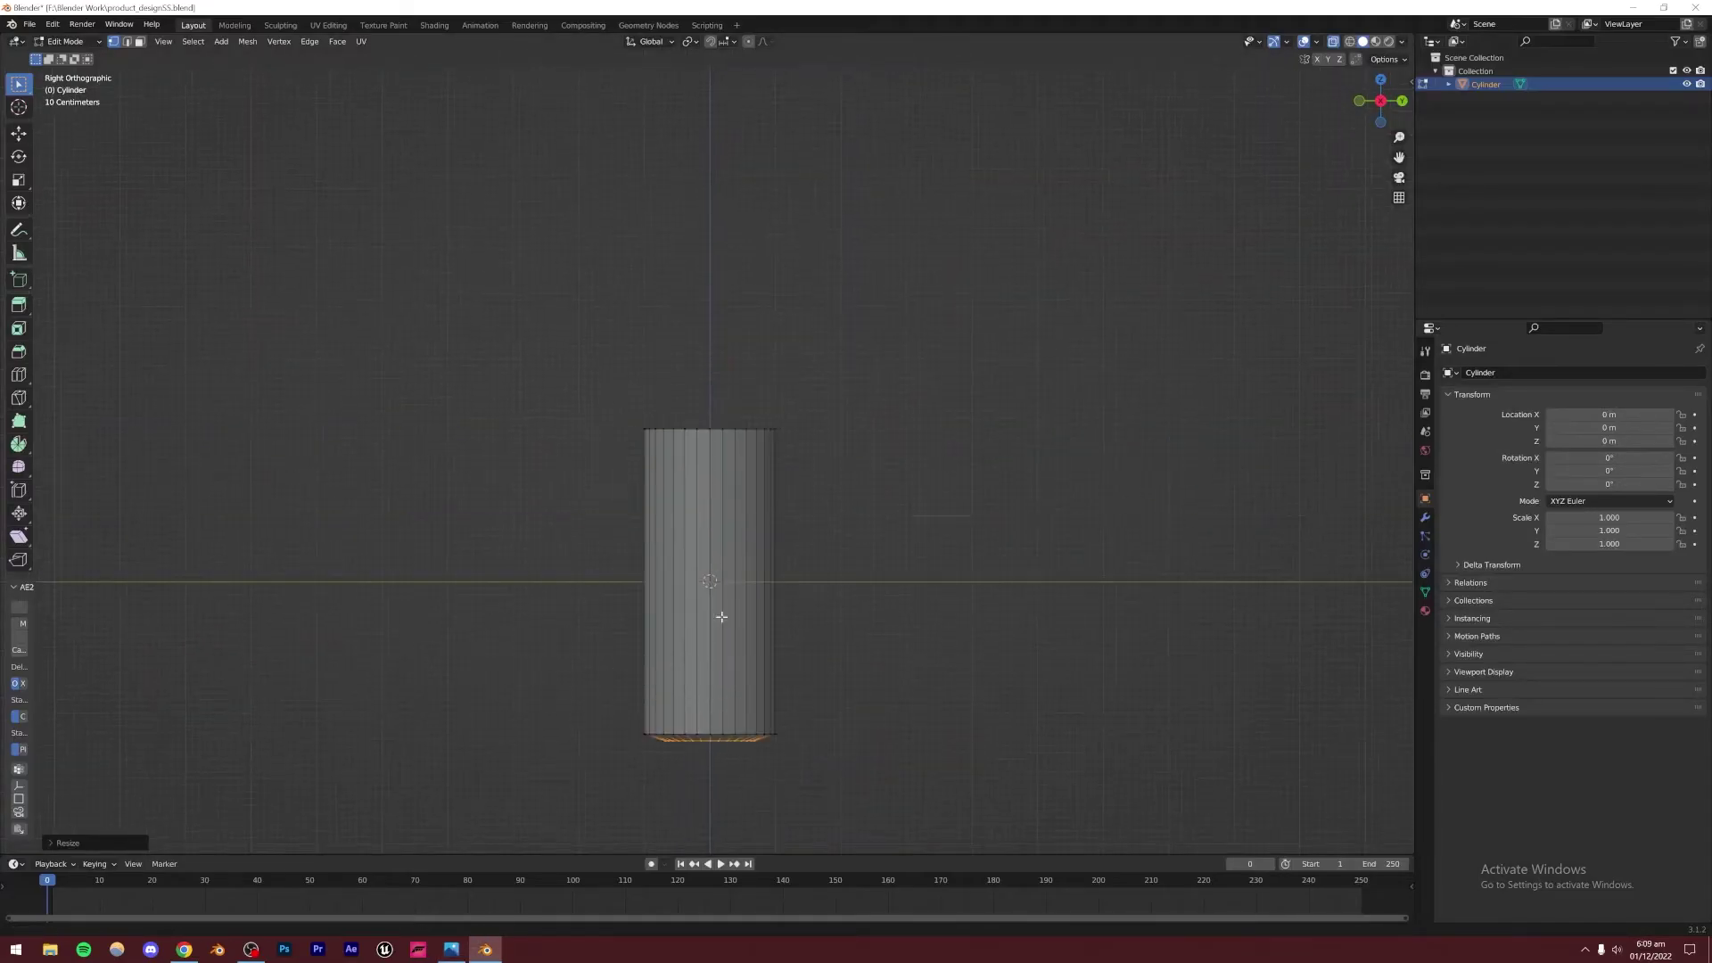
{"action": "scroll", "coordinate": [721, 616], "scroll_direction": "up", "scroll_amount": 6}
{"action": "left_click_drag", "start_coordinate": [369, 492], "coordinate": [969, 562]}
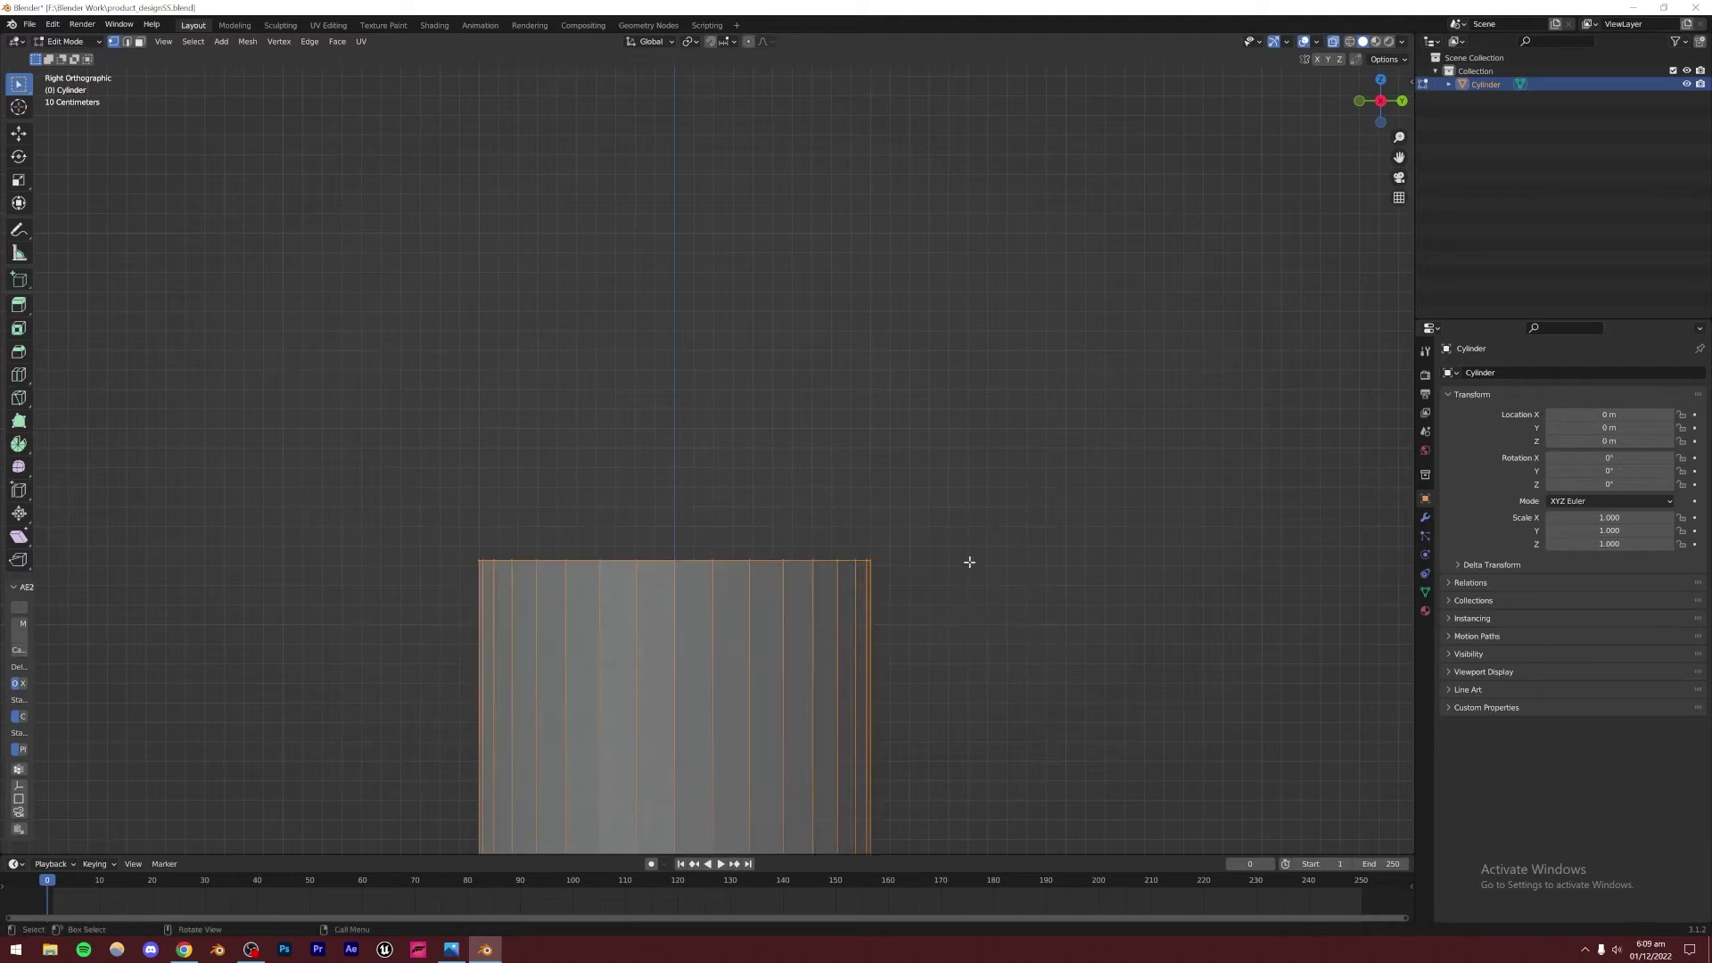
{"action": "key", "text": "e"}
{"action": "left_click", "coordinate": [966, 485]}
{"action": "key", "text": "s"}
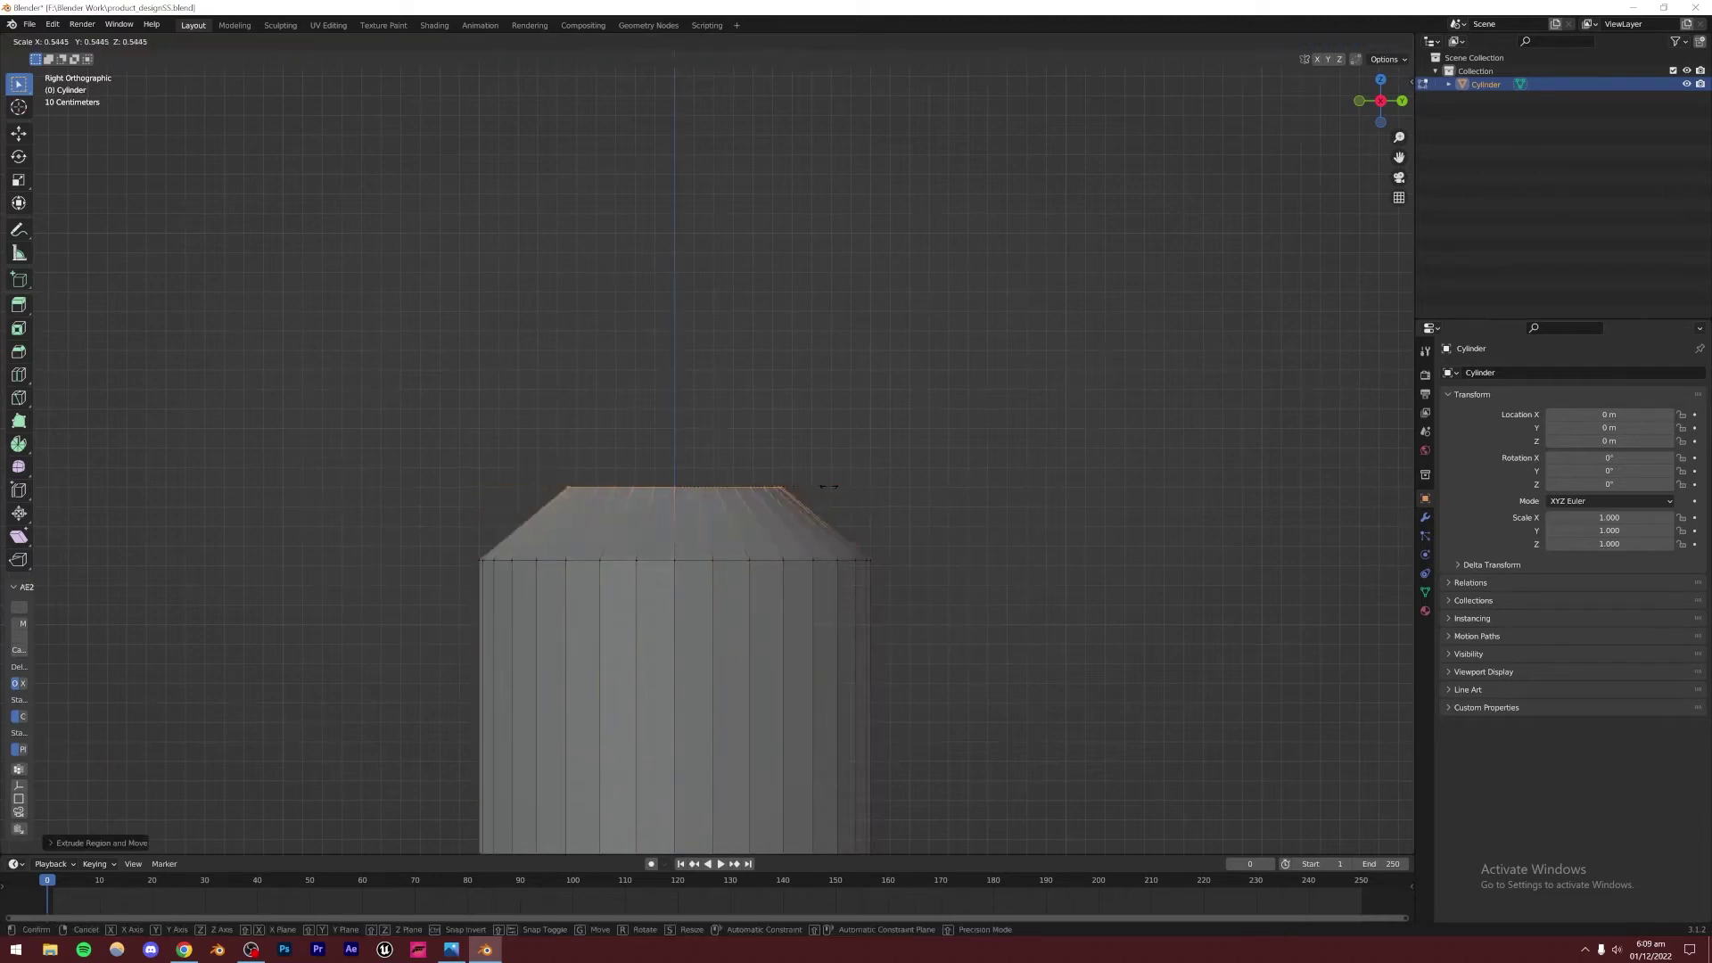
{"action": "left_click", "coordinate": [795, 489]}
{"action": "scroll", "coordinate": [719, 611], "scroll_direction": "down", "scroll_amount": 2}
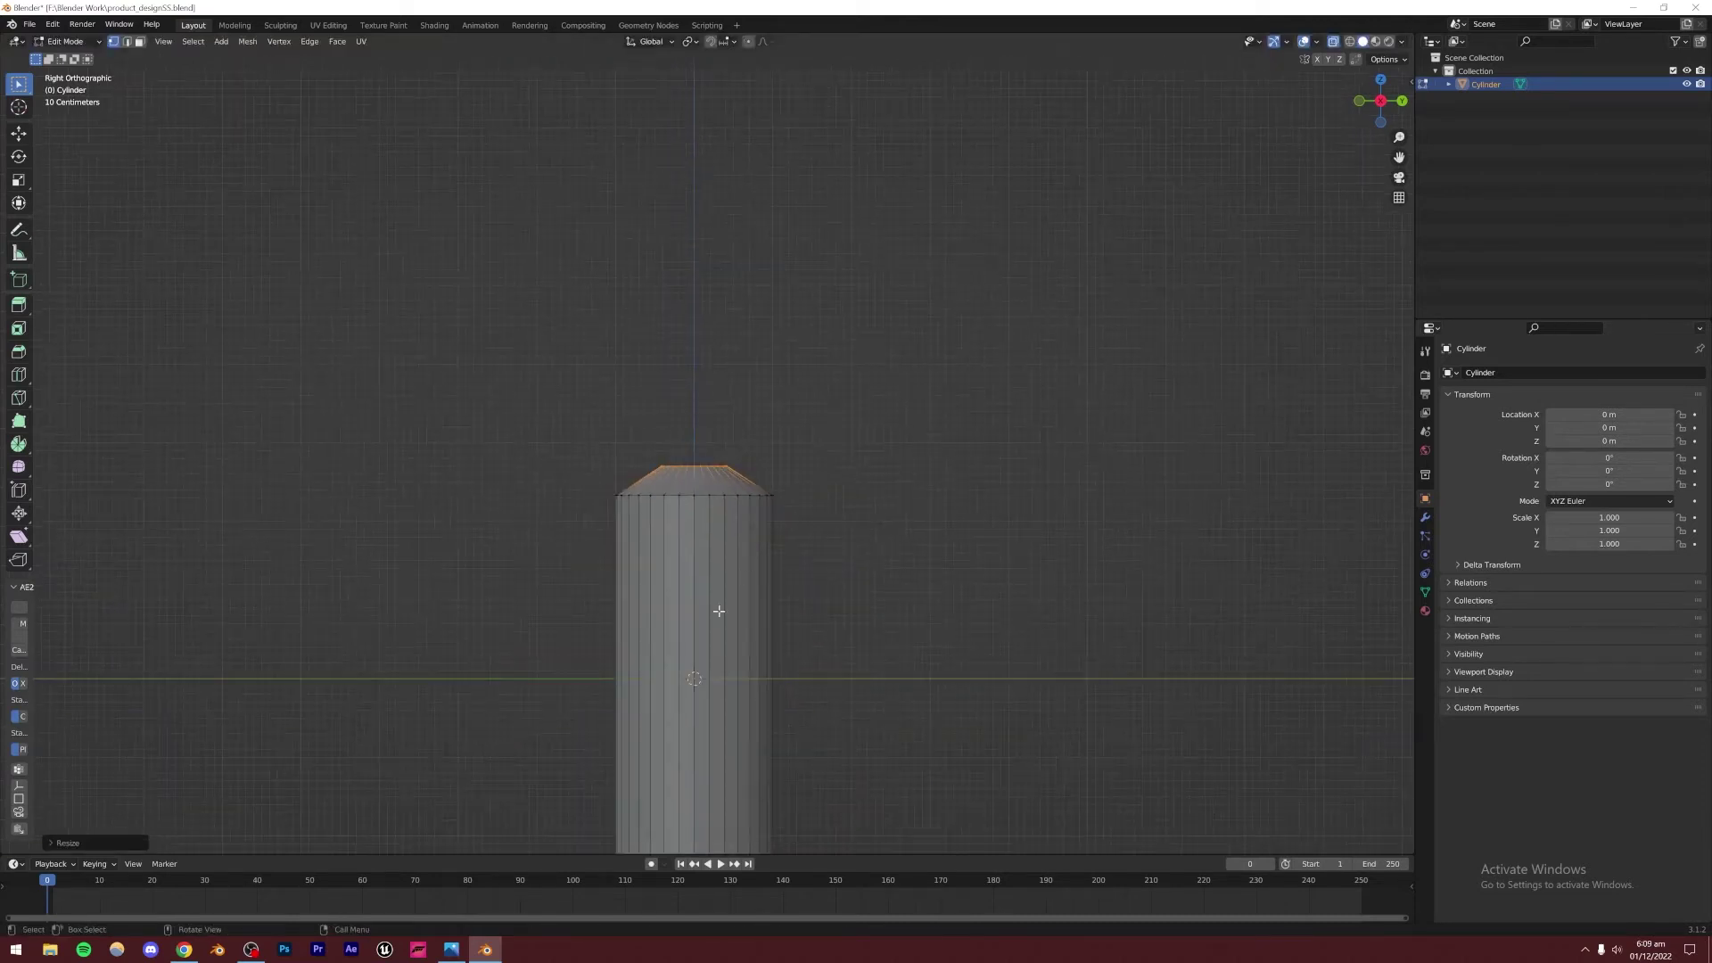
Return to Object Mode and add a Subdivision Surface modifier to the bottle with viewport and render levels at 3
{"action": "key", "text": "Tab"}
{"action": "mouse_move", "coordinate": [665, 548]}
{"action": "middle_mouse_down"}
{"action": "mouse_move", "coordinate": [676, 607]}
{"action": "mouse_move", "coordinate": [711, 615]}
{"action": "mouse_move", "coordinate": [734, 562]}
{"action": "mouse_move", "coordinate": [591, 524]}
{"action": "mouse_move", "coordinate": [720, 626]}
{"action": "mouse_move", "coordinate": [745, 582]}
{"action": "mouse_move", "coordinate": [713, 548]}
{"action": "mouse_move", "coordinate": [724, 512]}
{"action": "mouse_move", "coordinate": [726, 574]}
{"action": "mouse_move", "coordinate": [825, 473]}
{"action": "mouse_move", "coordinate": [719, 508]}
{"action": "mouse_move", "coordinate": [647, 561]}
{"action": "middle_mouse_up"}
{"action": "scroll", "coordinate": [720, 637], "scroll_direction": "up", "scroll_amount": 4}
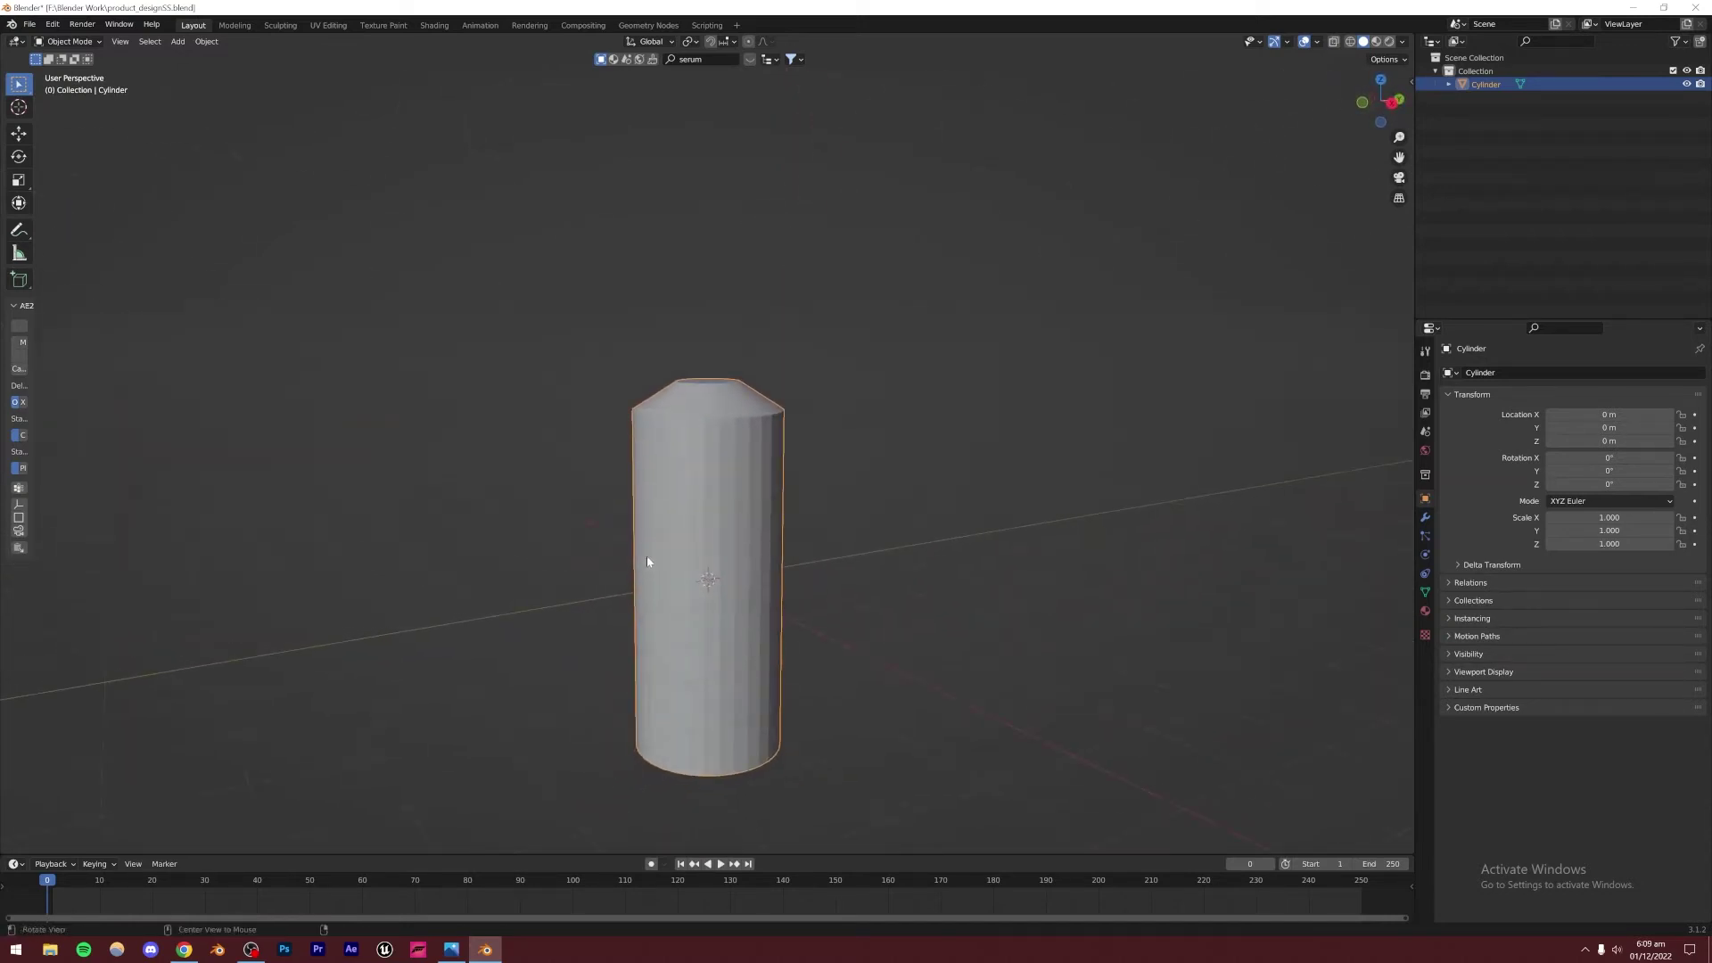
{"action": "left_click", "coordinate": [1424, 519]}
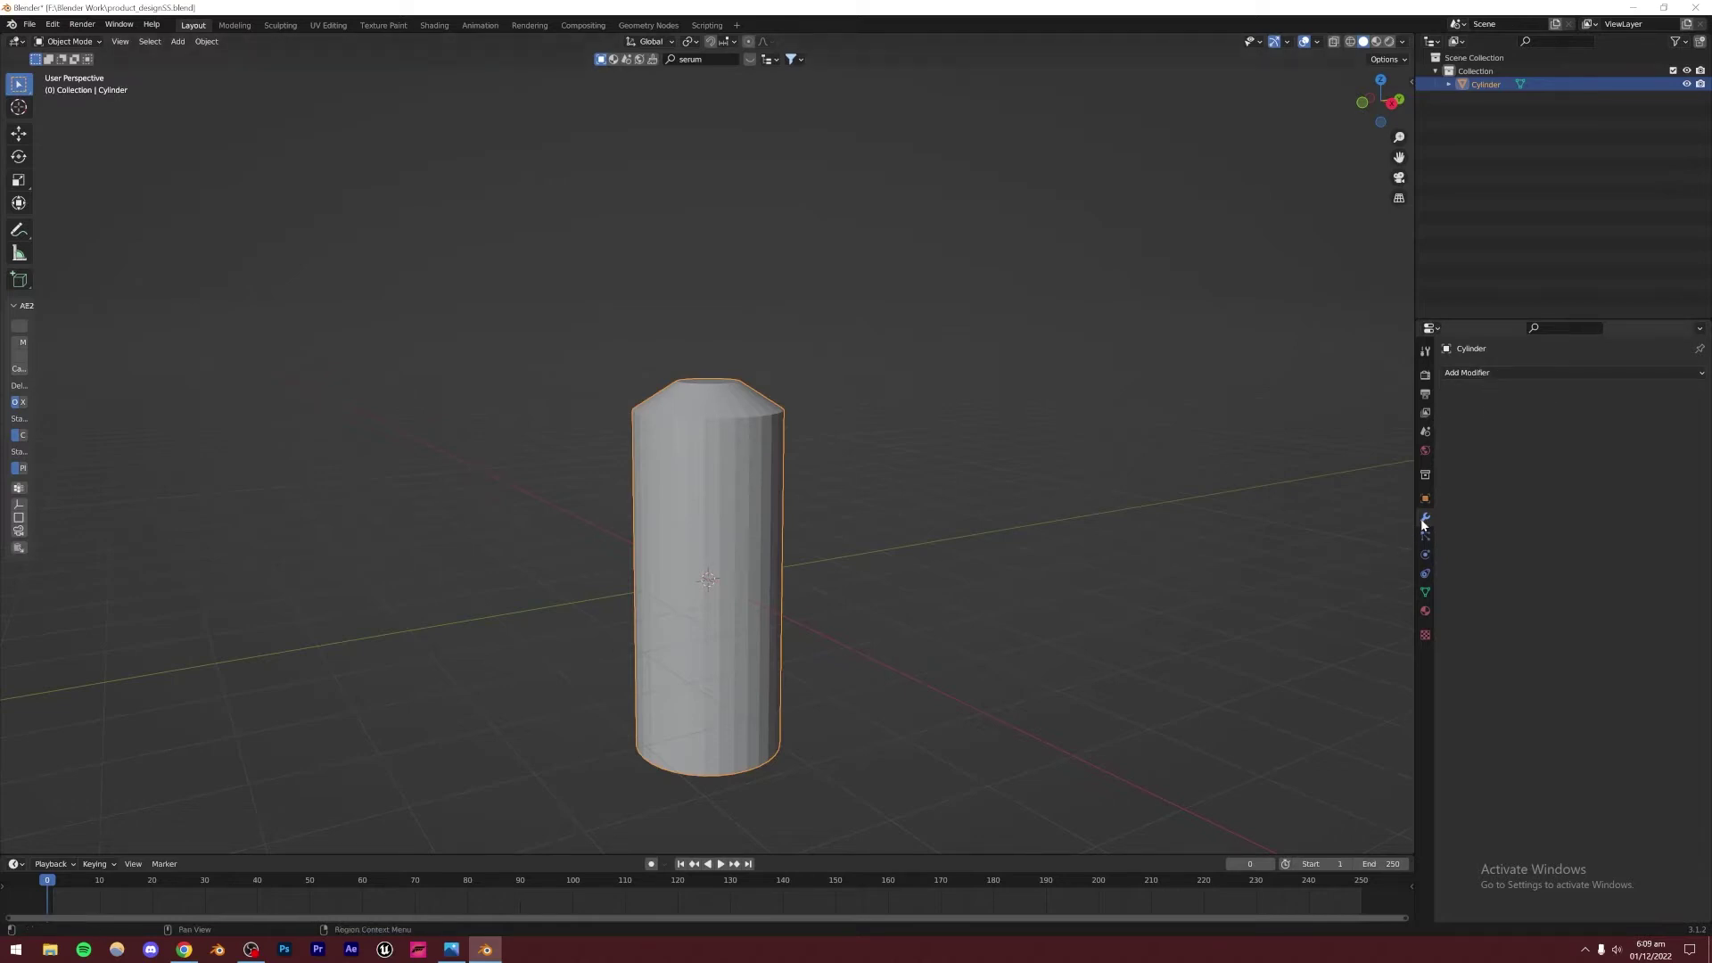
{"action": "left_click", "coordinate": [1480, 373]}
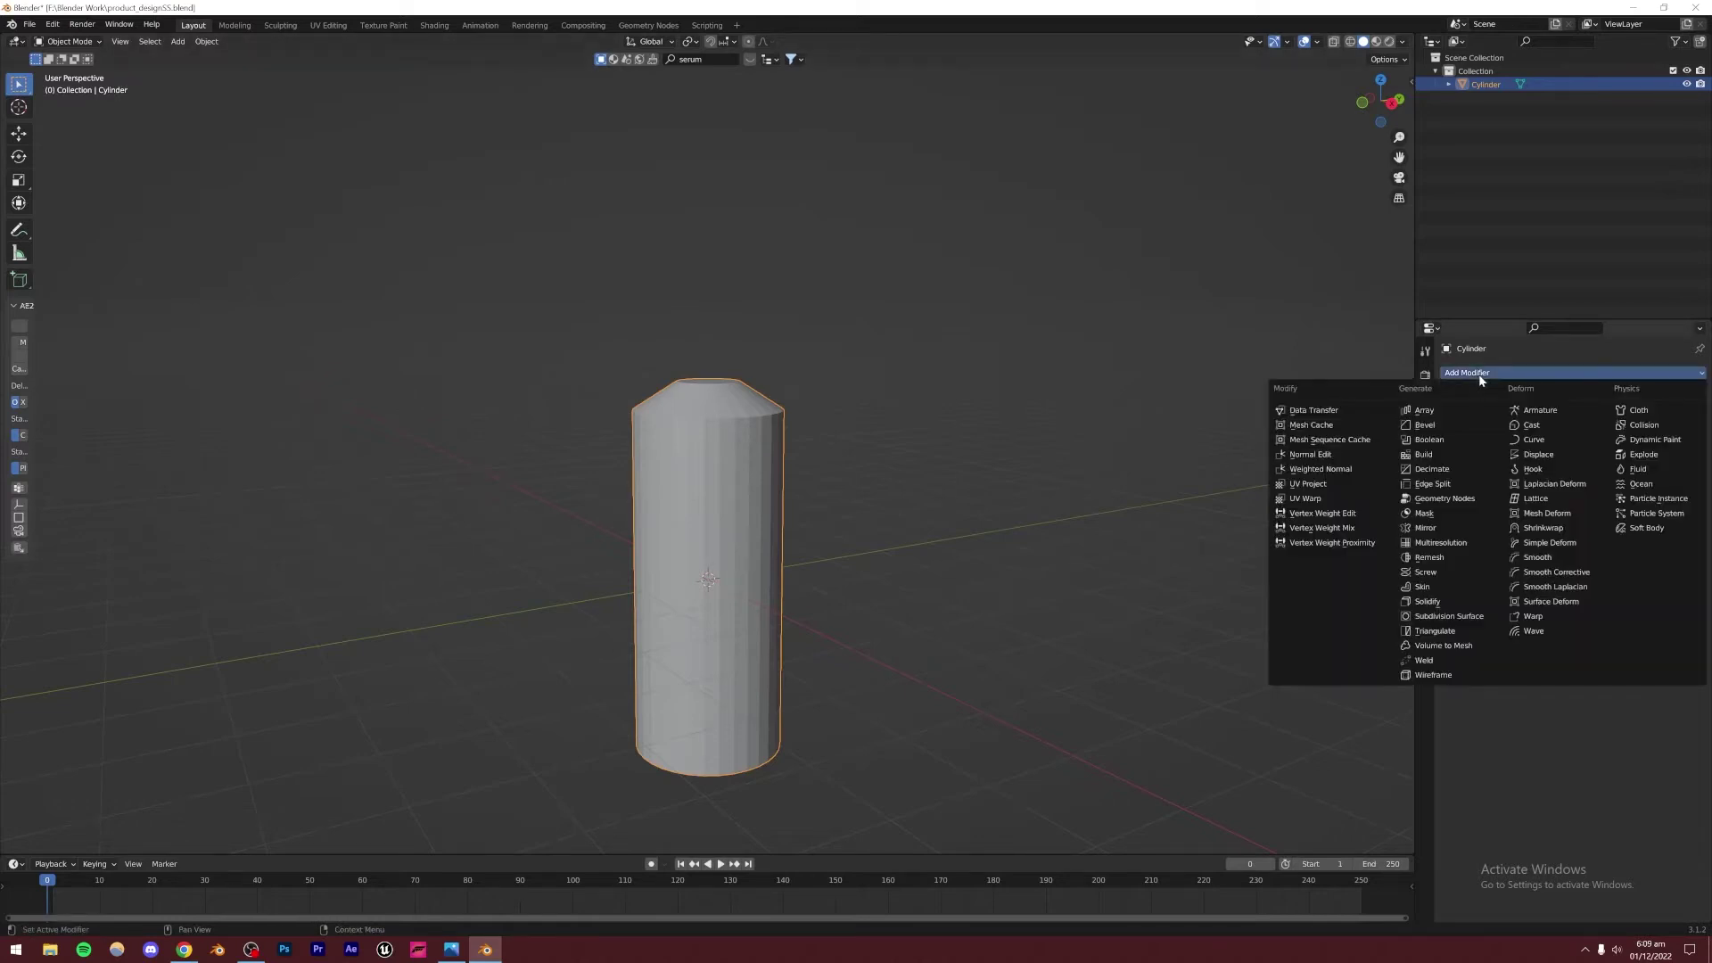
{"action": "left_click", "coordinate": [1445, 618]}
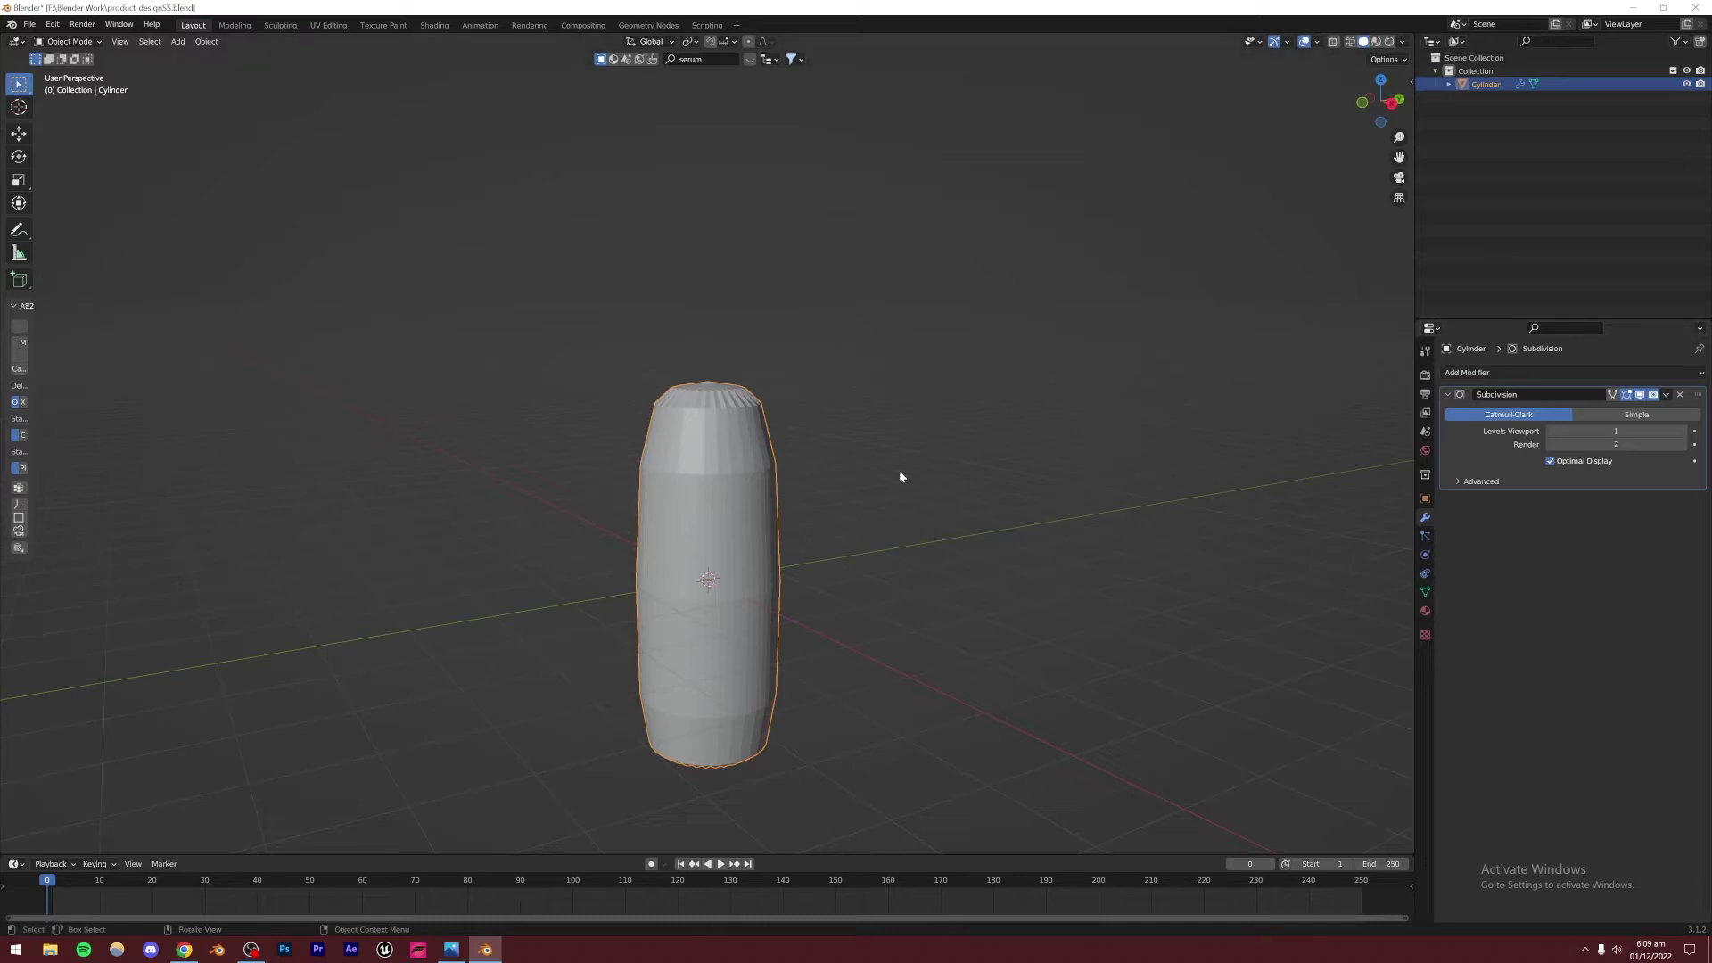
{"action": "left_click", "coordinate": [1685, 431]}
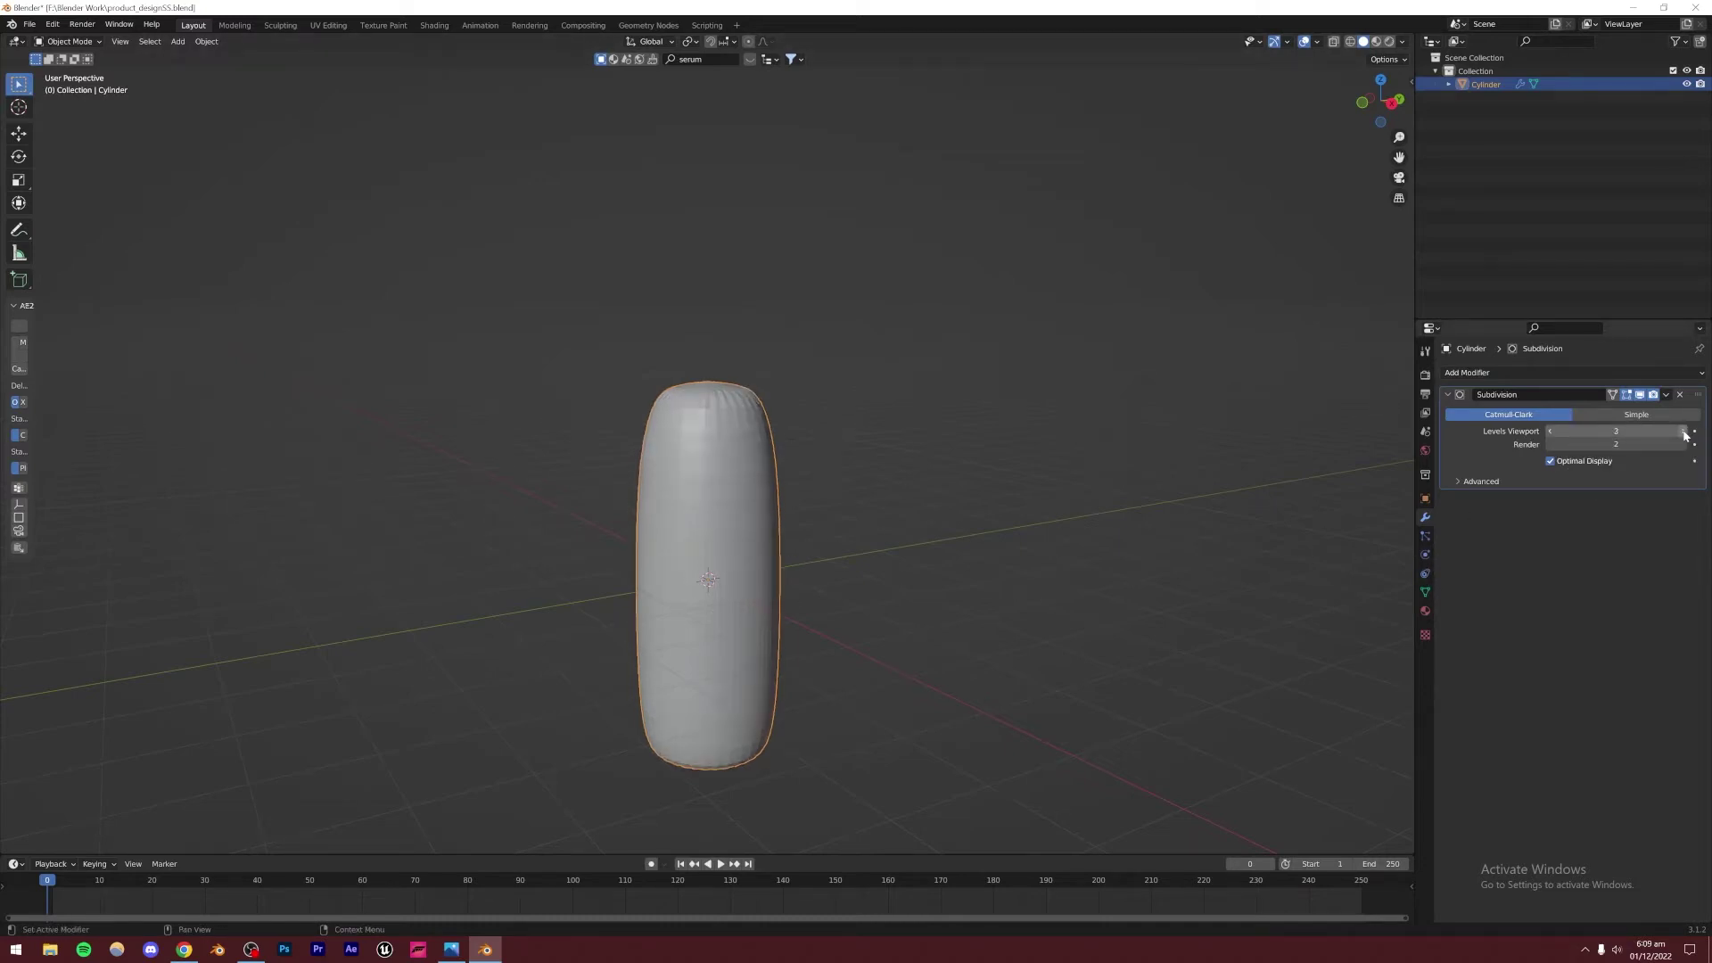
{"action": "left_click", "coordinate": [1685, 444]}
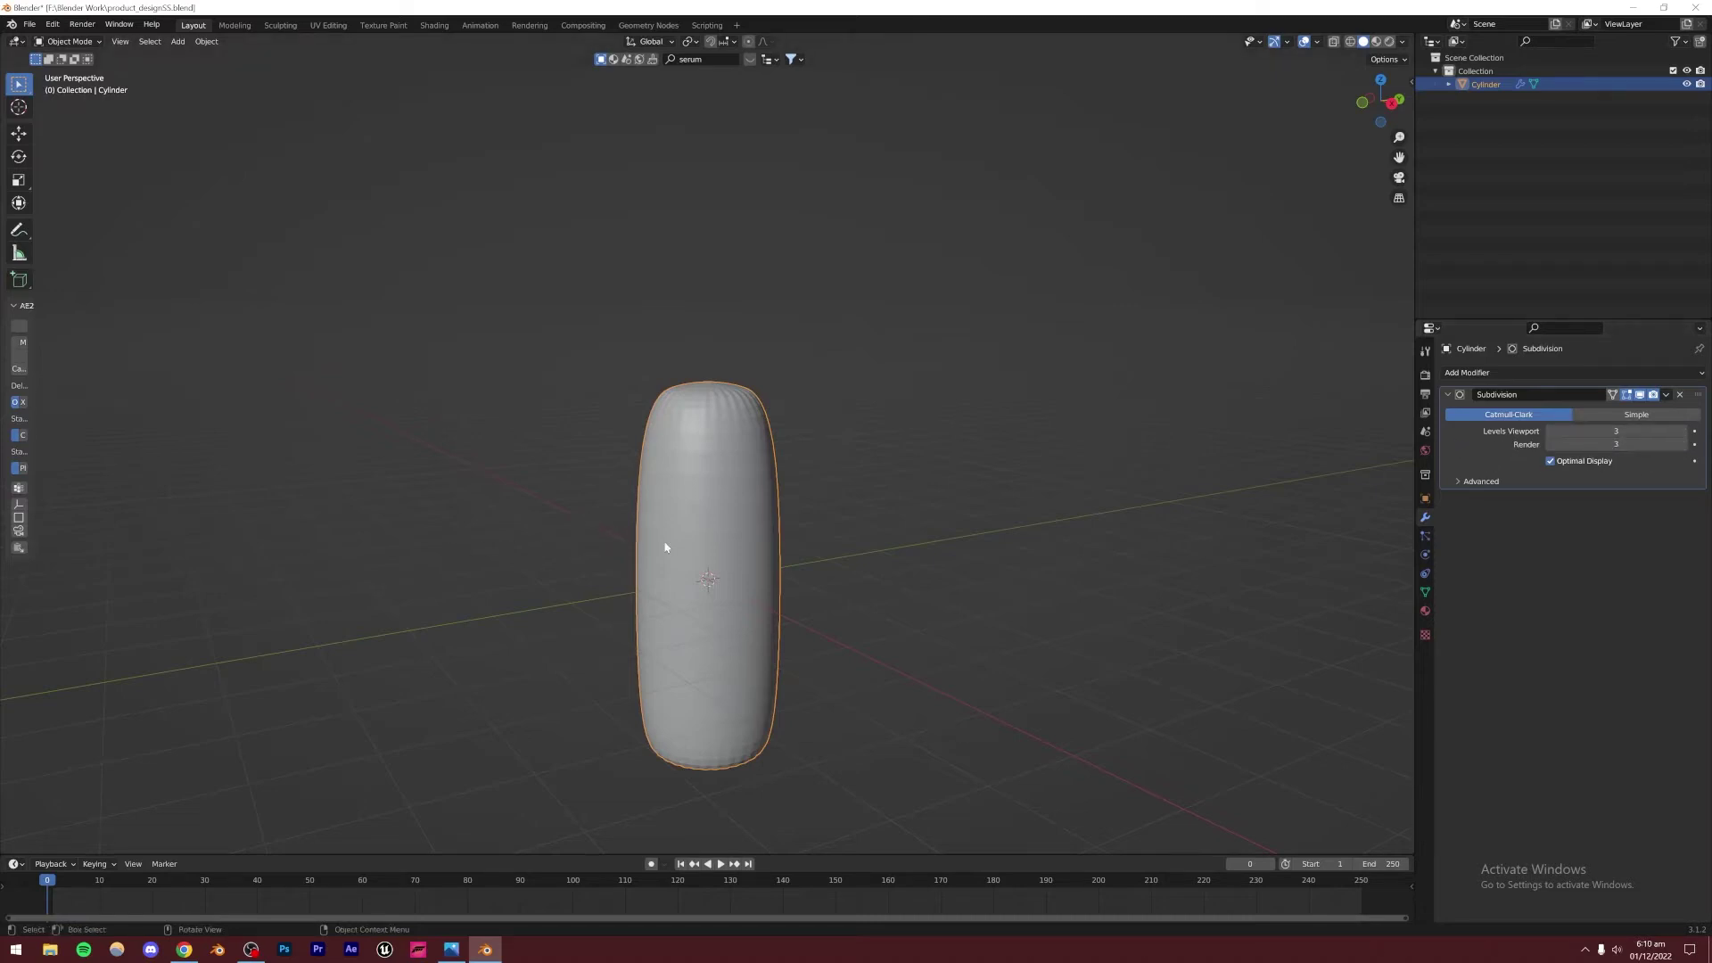
Enter Edit Mode on the bottle and inset the top cap face slightly to tighten the smoothed rim
{"action": "middle_click_drag", "start_coordinate": [697, 527], "coordinate": [708, 567]}
{"action": "key", "text": "Tab"}
{"action": "middle_click_drag", "start_coordinate": [709, 493], "coordinate": [717, 624], "text": "shift"}
{"action": "scroll", "coordinate": [716, 579], "scroll_direction": "up", "scroll_amount": 4}
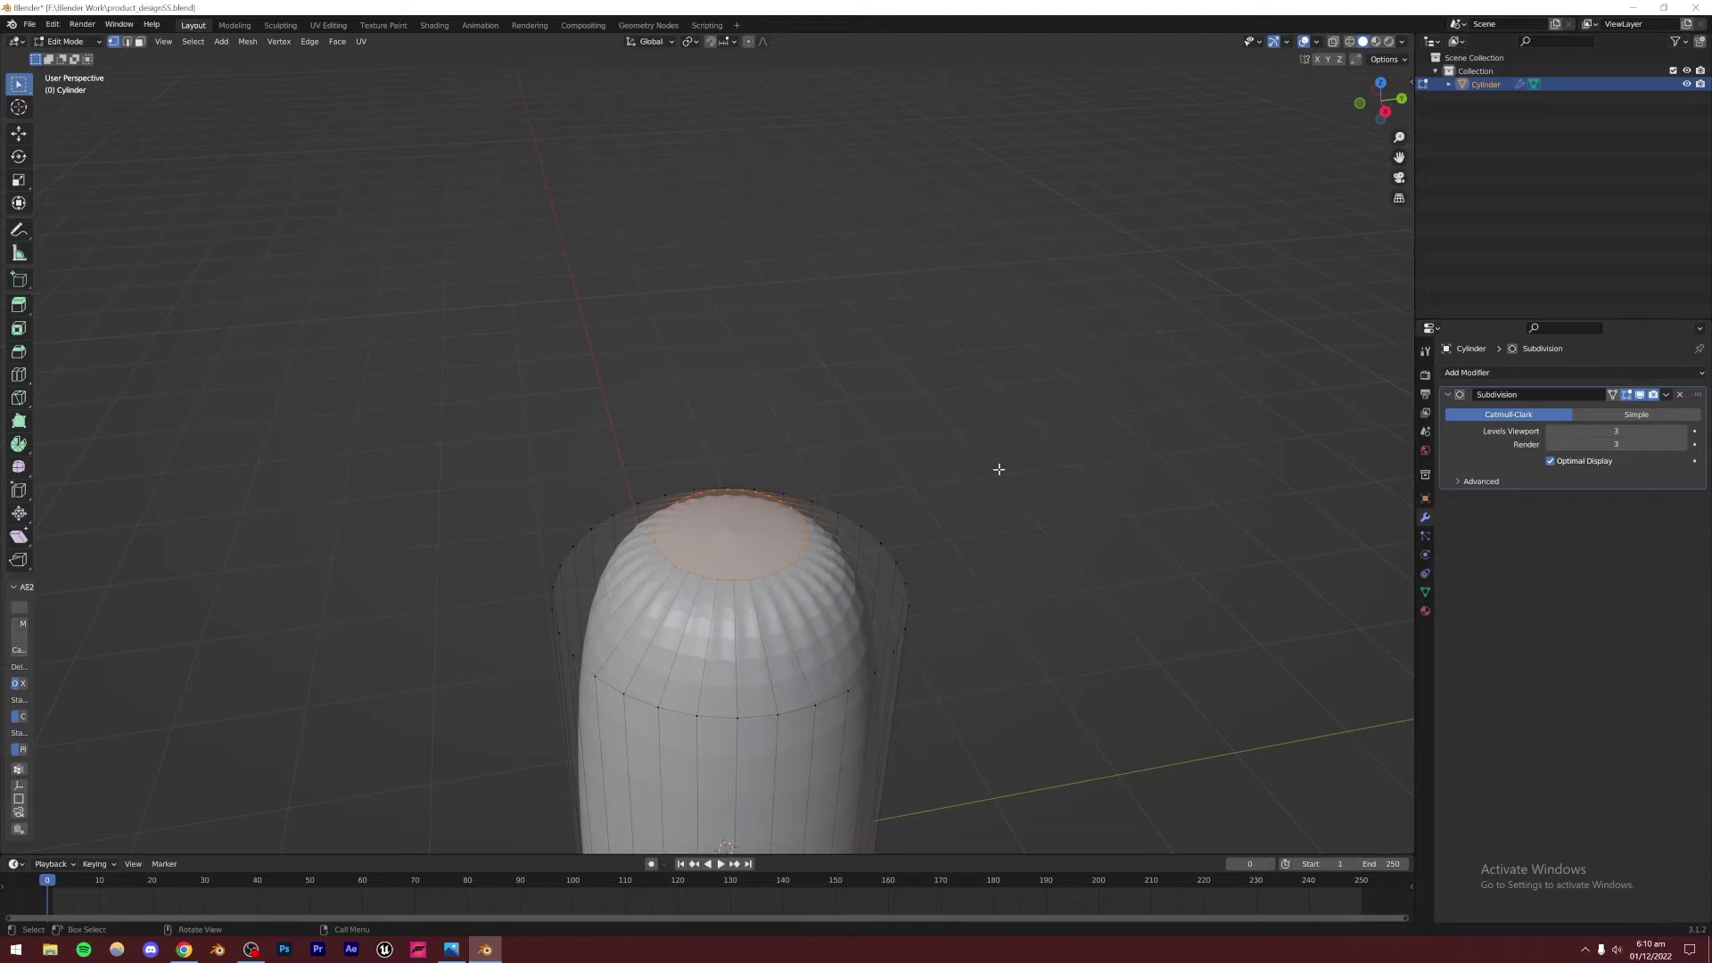
{"action": "key", "text": "i"}
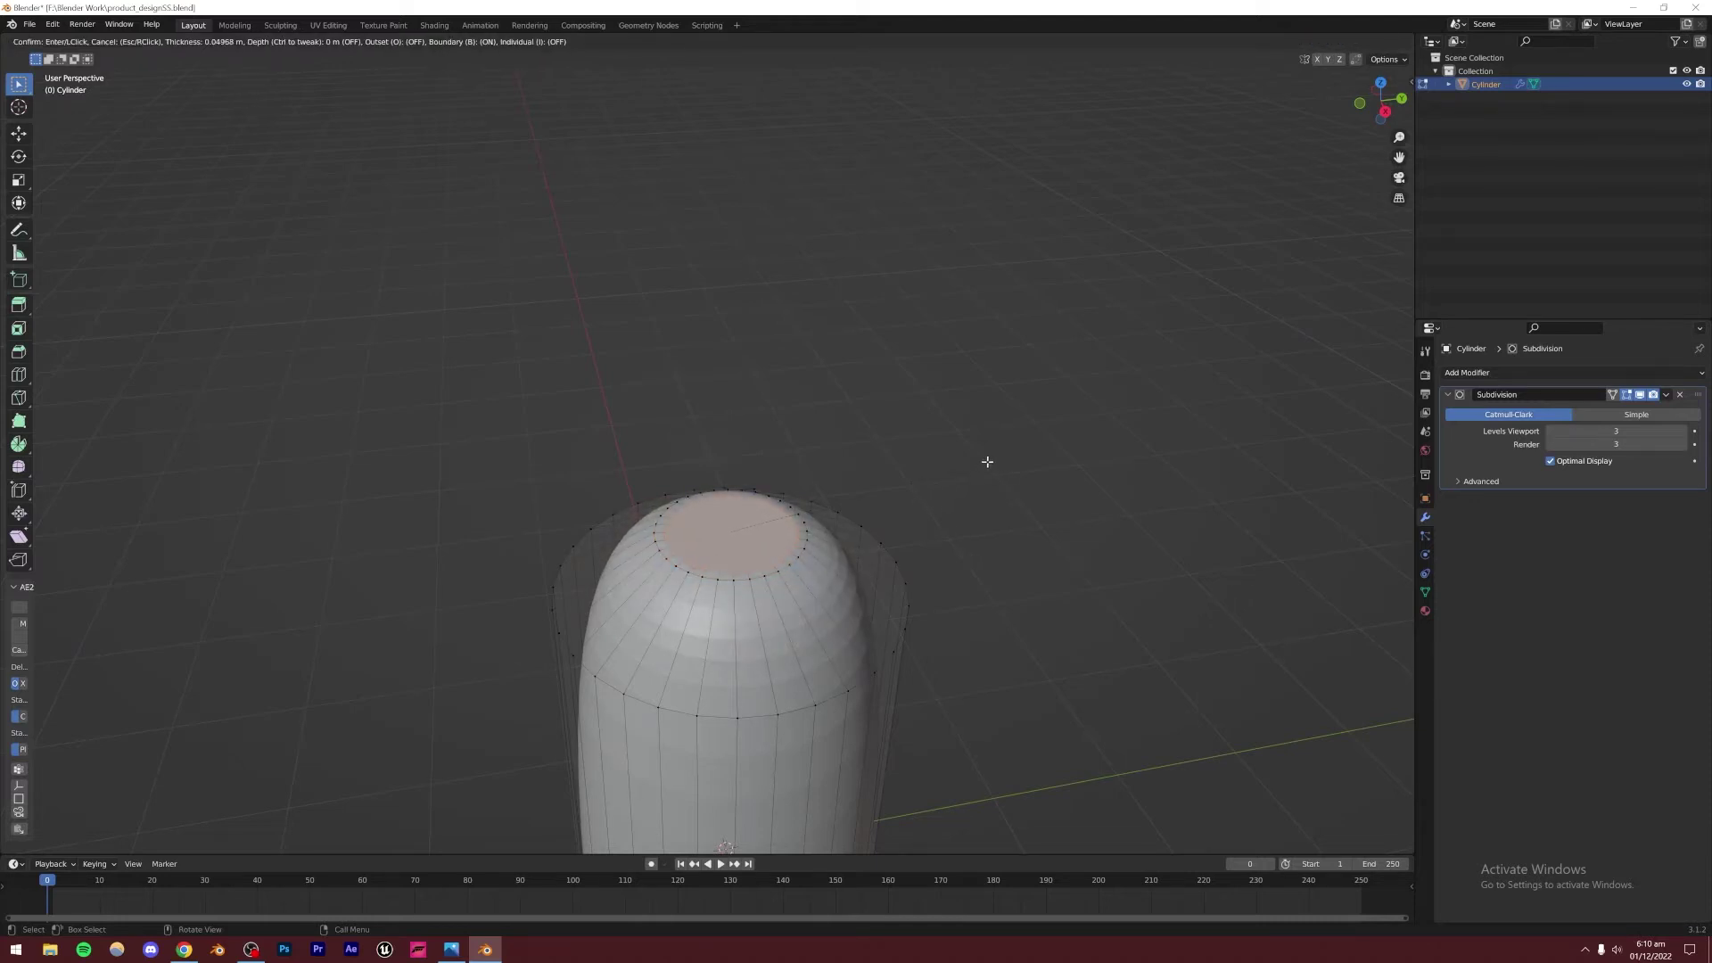
{"action": "left_click", "coordinate": [974, 462]}
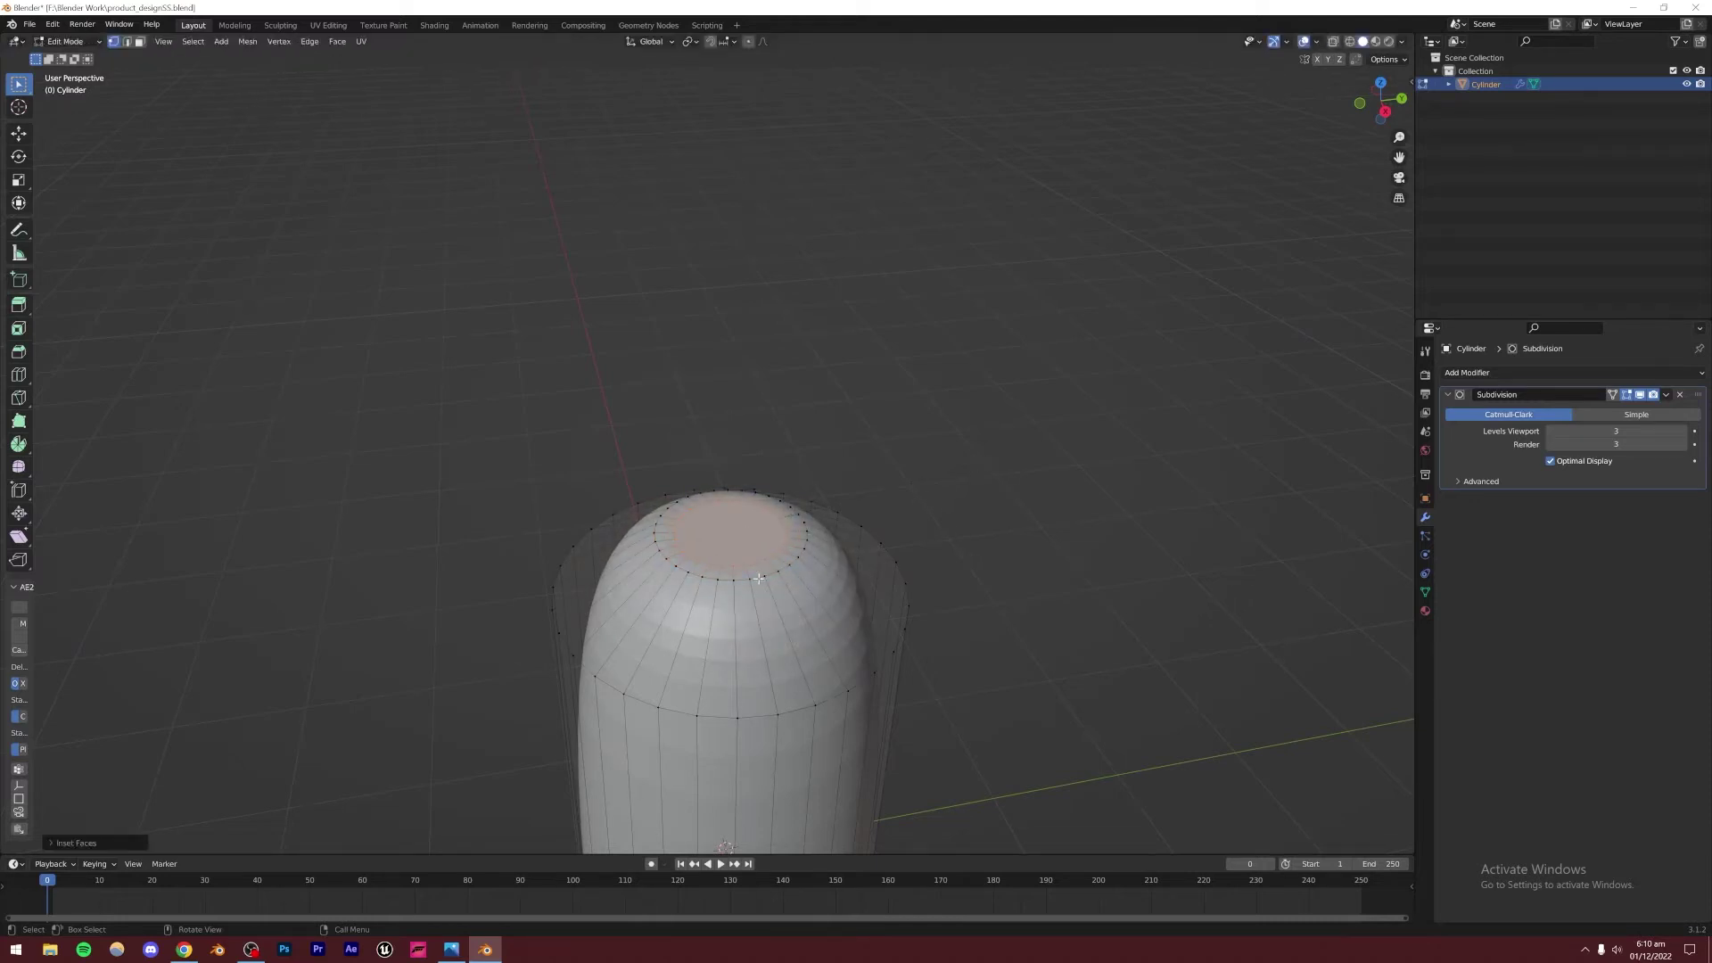
Inset the bottle's top cap face by about 0.08 m and check the smoothed rim in Object Mode
{"action": "key", "text": "Tab"}
{"action": "middle_click_drag", "start_coordinate": [760, 581], "coordinate": [718, 560]}
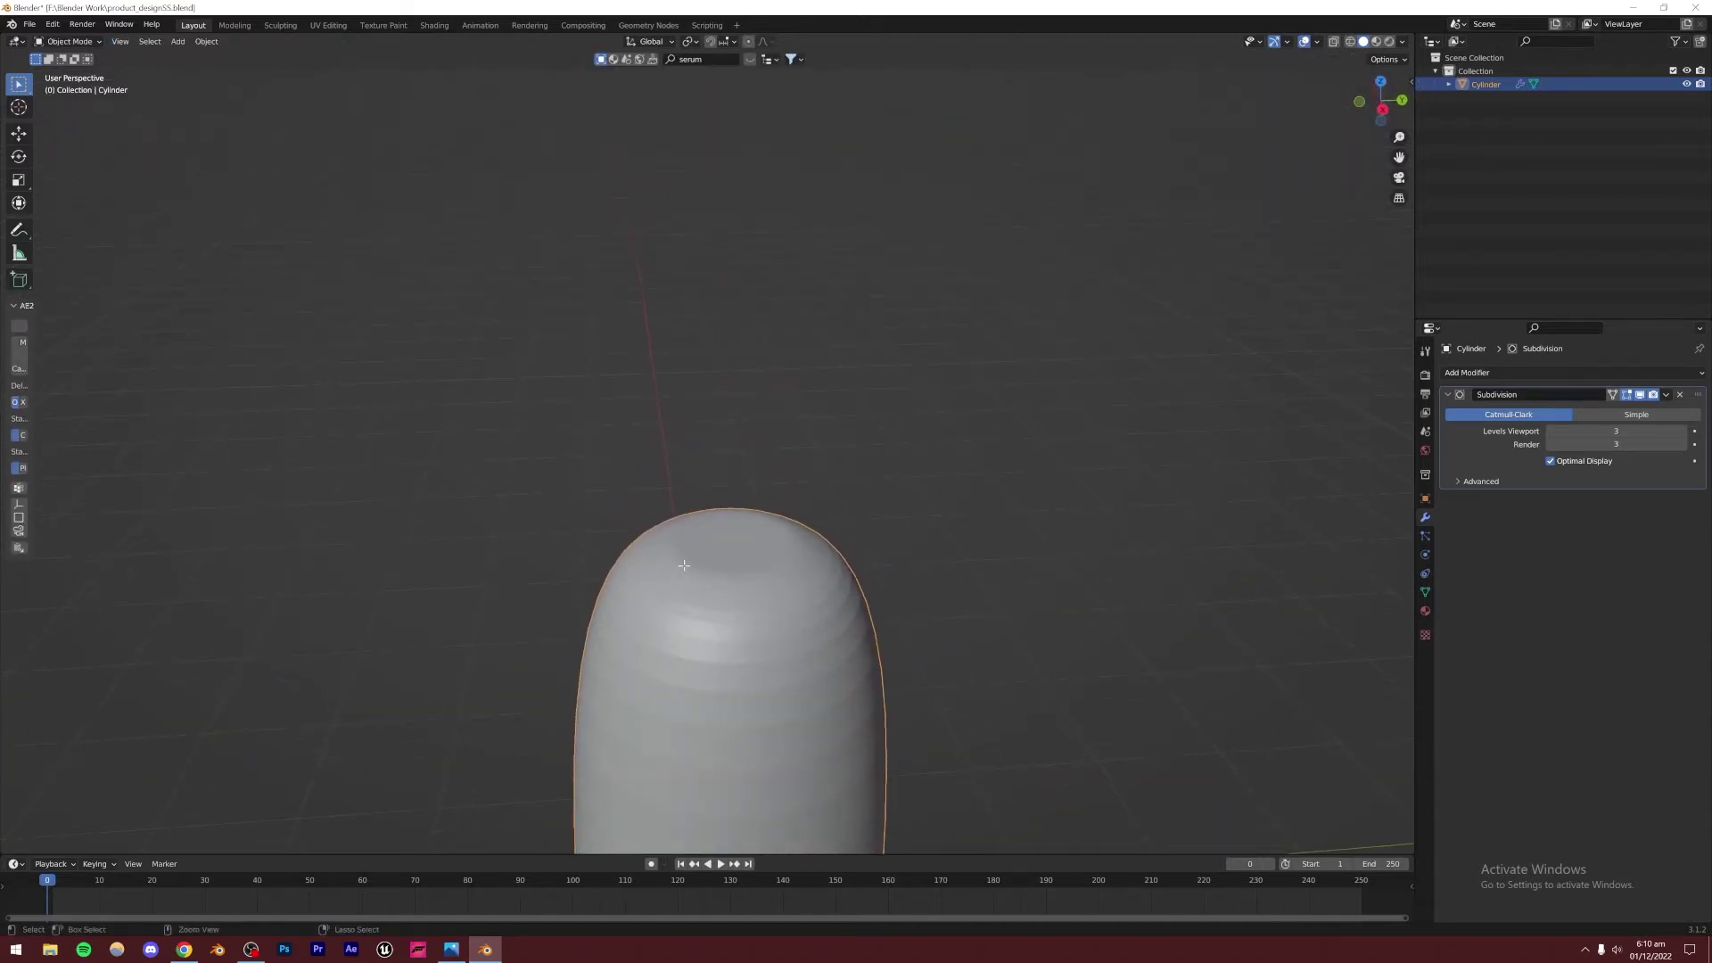
{"action": "key", "text": "Tab"}
{"action": "key", "text": "Tab"}
{"action": "middle_click_drag", "start_coordinate": [710, 612], "coordinate": [660, 512]}
{"action": "scroll", "coordinate": [702, 655], "scroll_direction": "up", "scroll_amount": 3}
{"action": "key", "text": "Tab"}
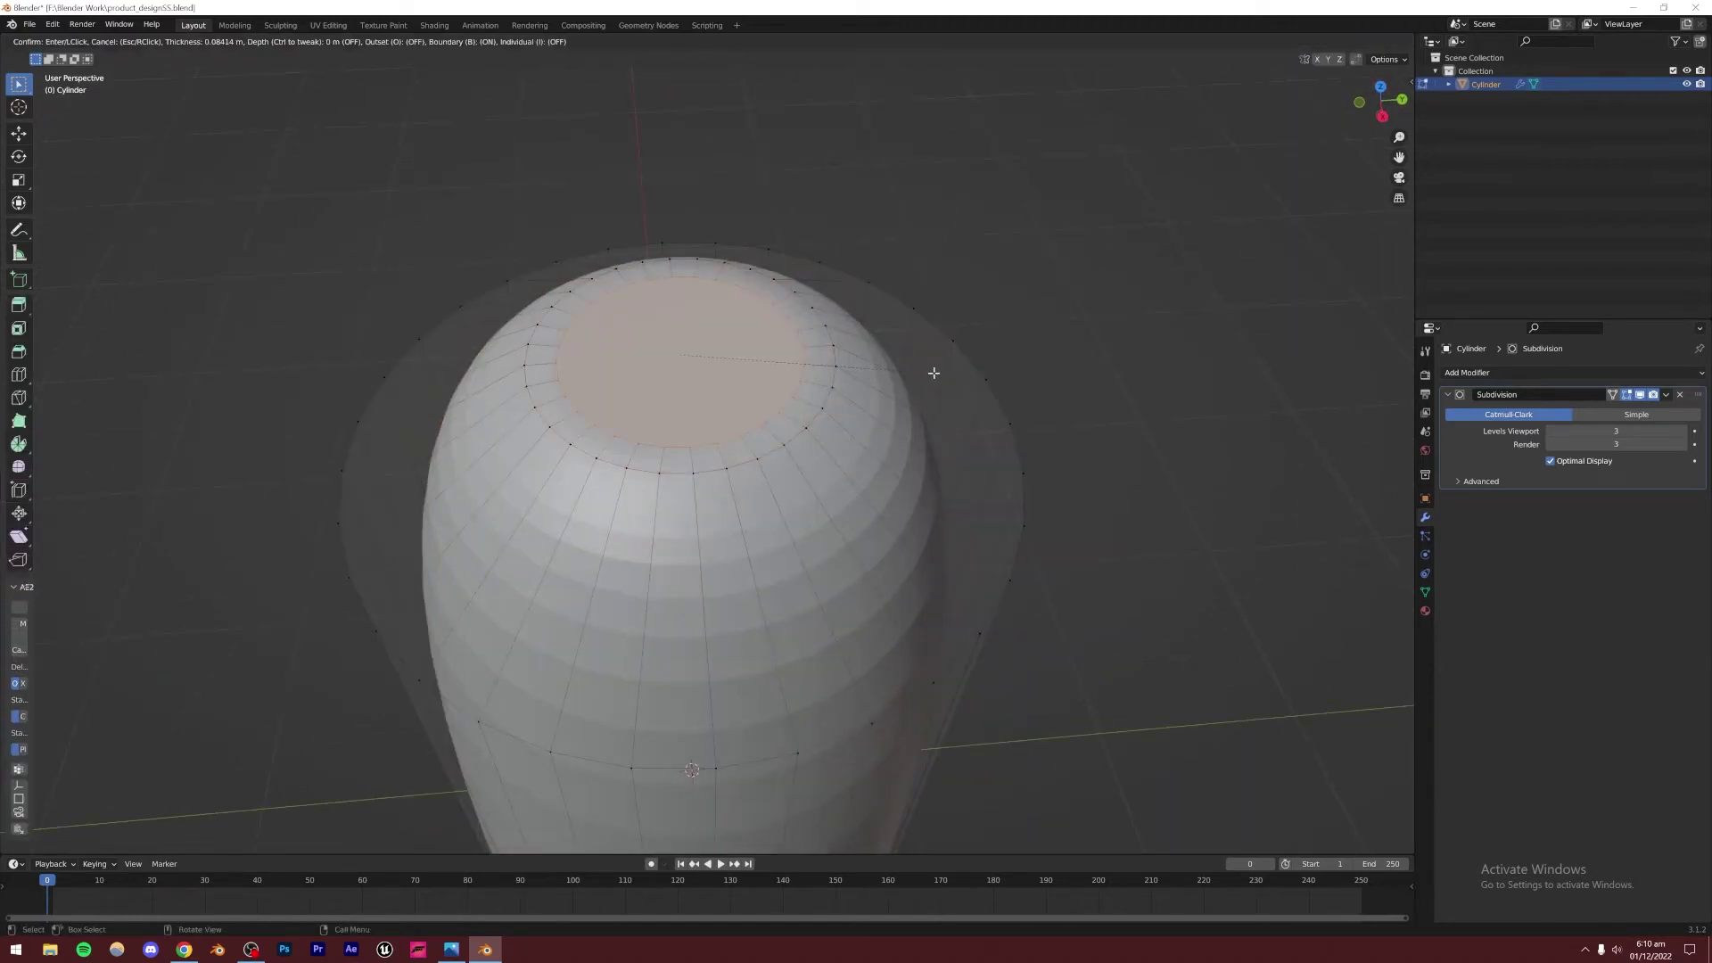
{"action": "key", "text": "Tab"}
{"action": "middle_click_drag", "start_coordinate": [718, 462], "coordinate": [597, 491]}
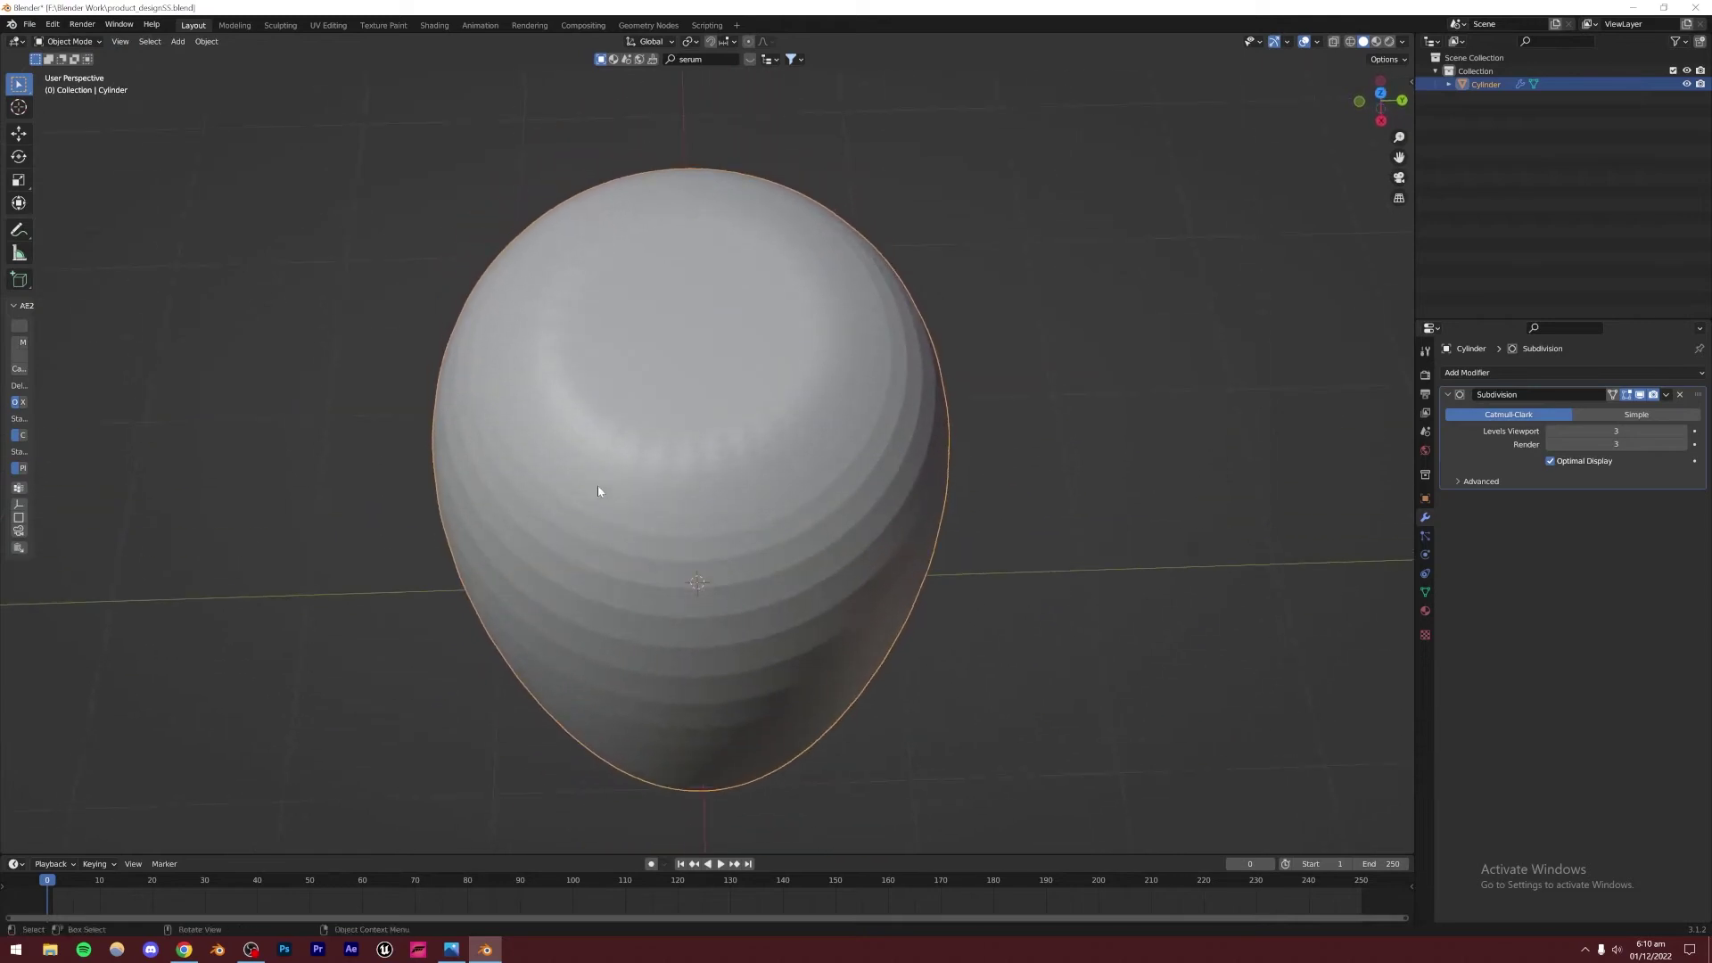
Inset the top cap face again down to a small central face and inspect the smoothed bottle in Object Mode
{"action": "key", "text": "Tab"}
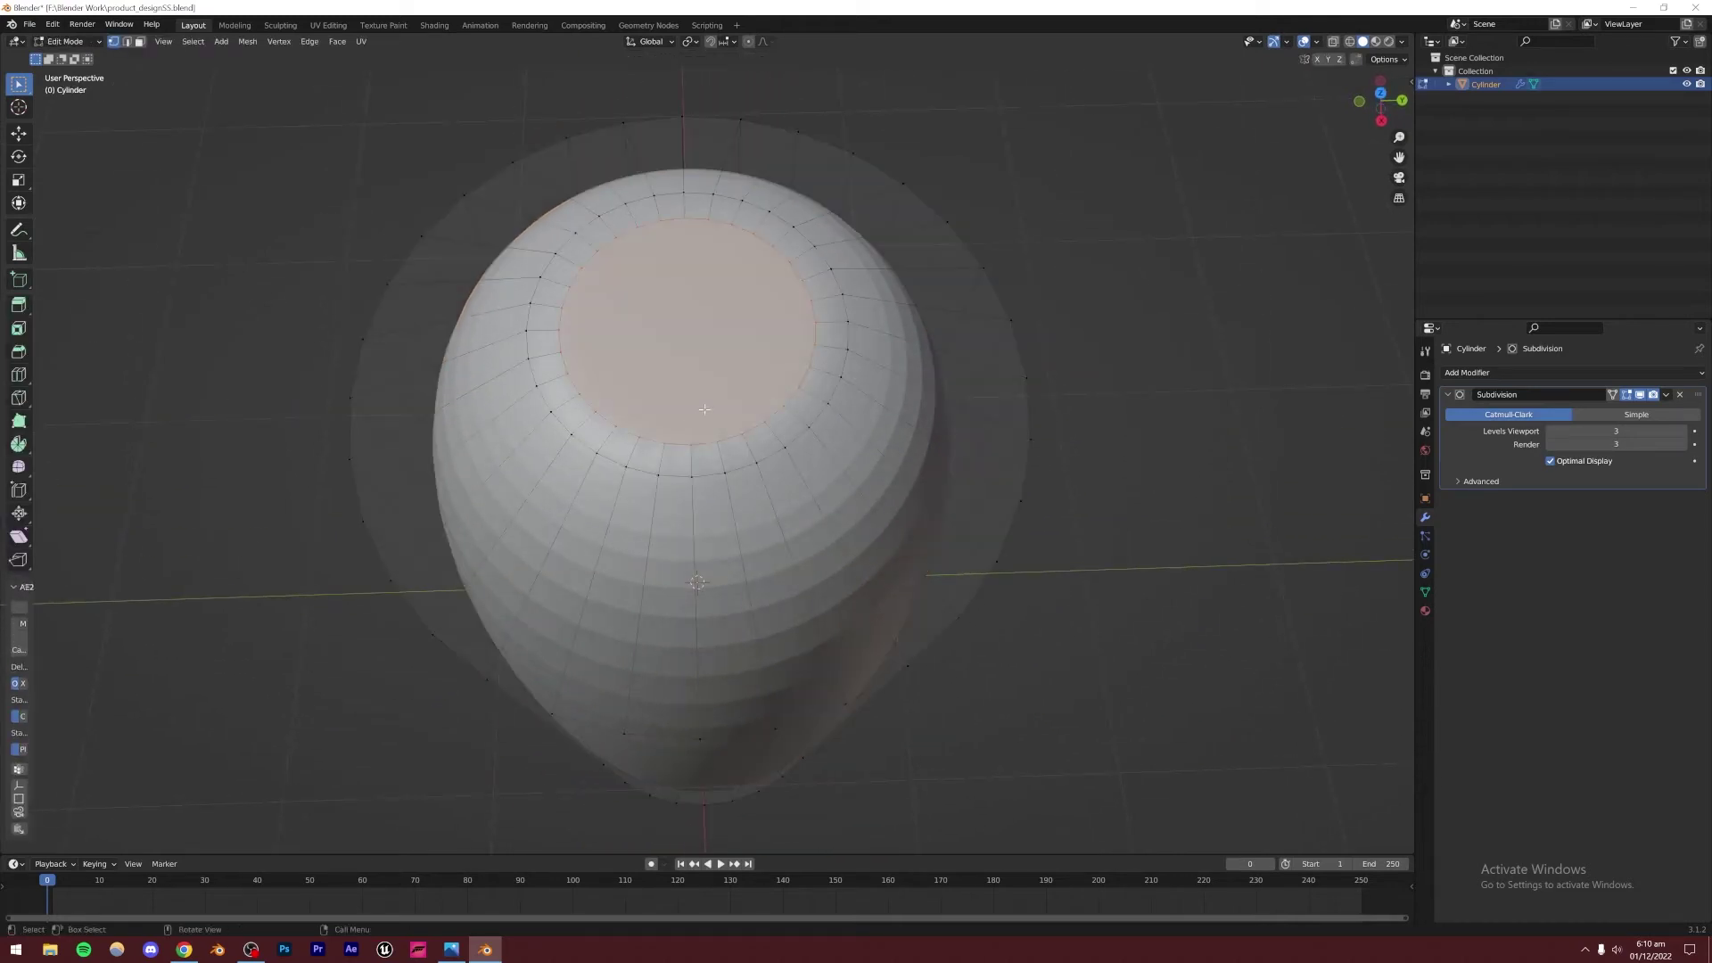
{"action": "key", "text": "i"}
{"action": "left_click", "coordinate": [839, 297]}
{"action": "key", "text": "Tab"}
{"action": "middle_click_drag", "start_coordinate": [687, 329], "coordinate": [679, 405]}
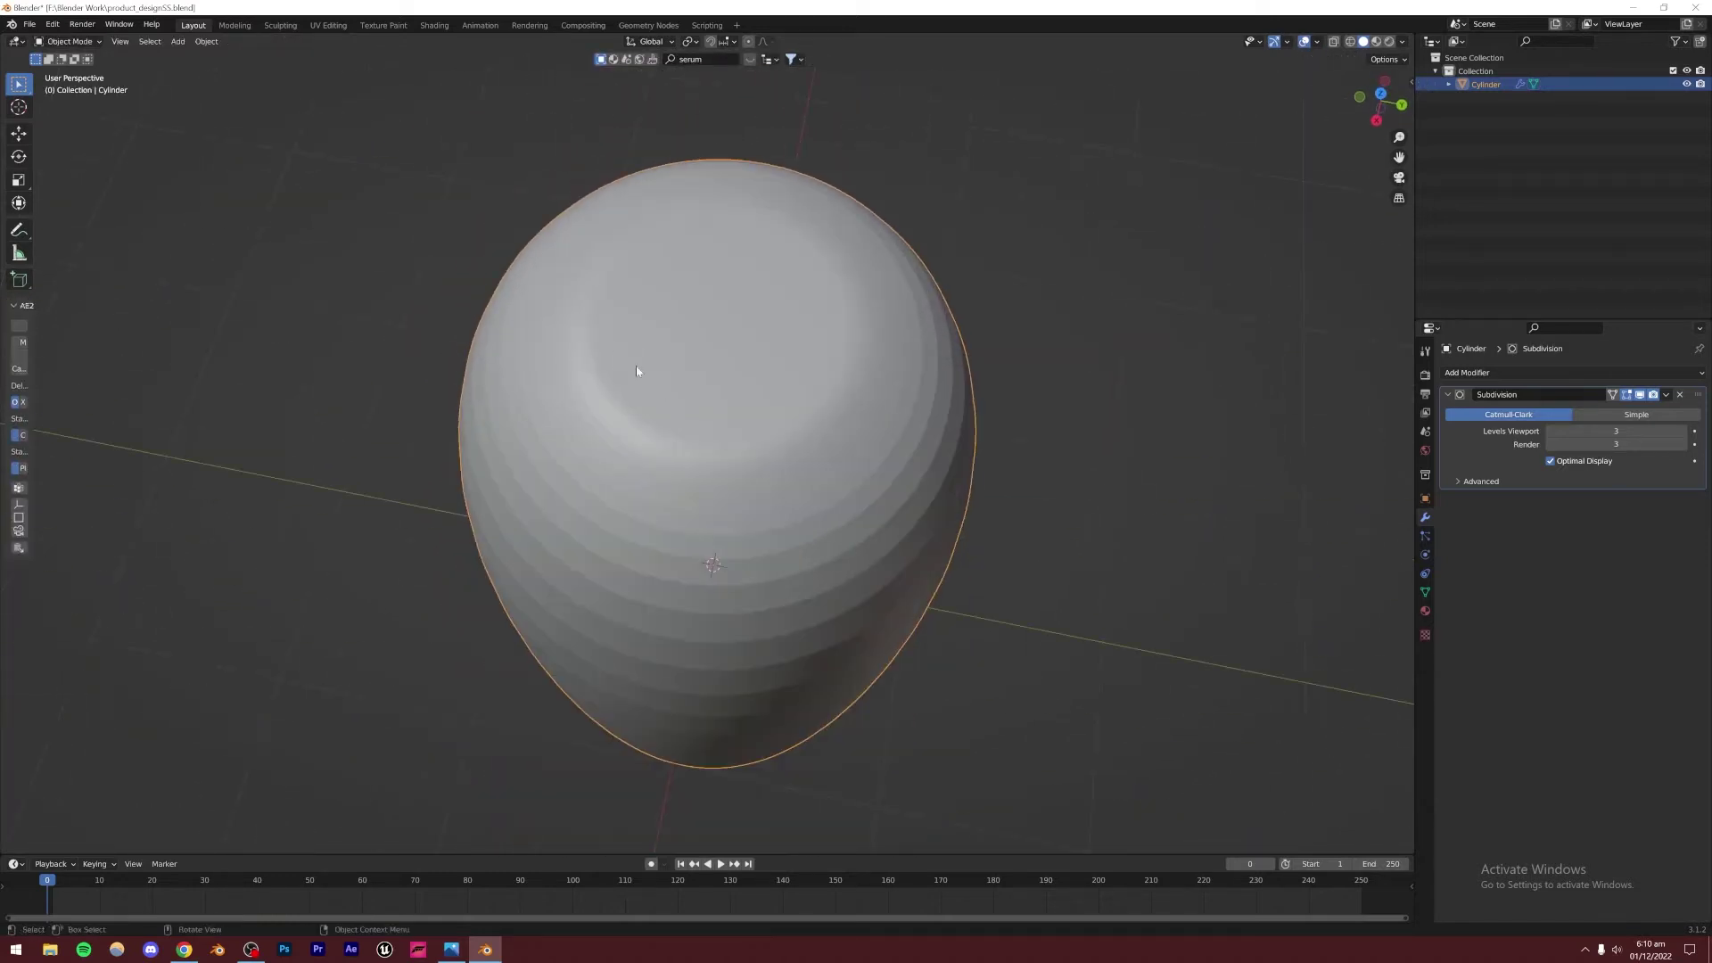
{"action": "middle_click_drag", "start_coordinate": [771, 519], "coordinate": [697, 535]}
{"action": "middle_click_drag", "start_coordinate": [713, 454], "coordinate": [834, 508]}
{"action": "left_click", "coordinate": [869, 557]}
{"action": "scroll", "coordinate": [878, 556], "scroll_direction": "down", "scroll_amount": 3}
{"action": "left_click", "coordinate": [513, 461]}
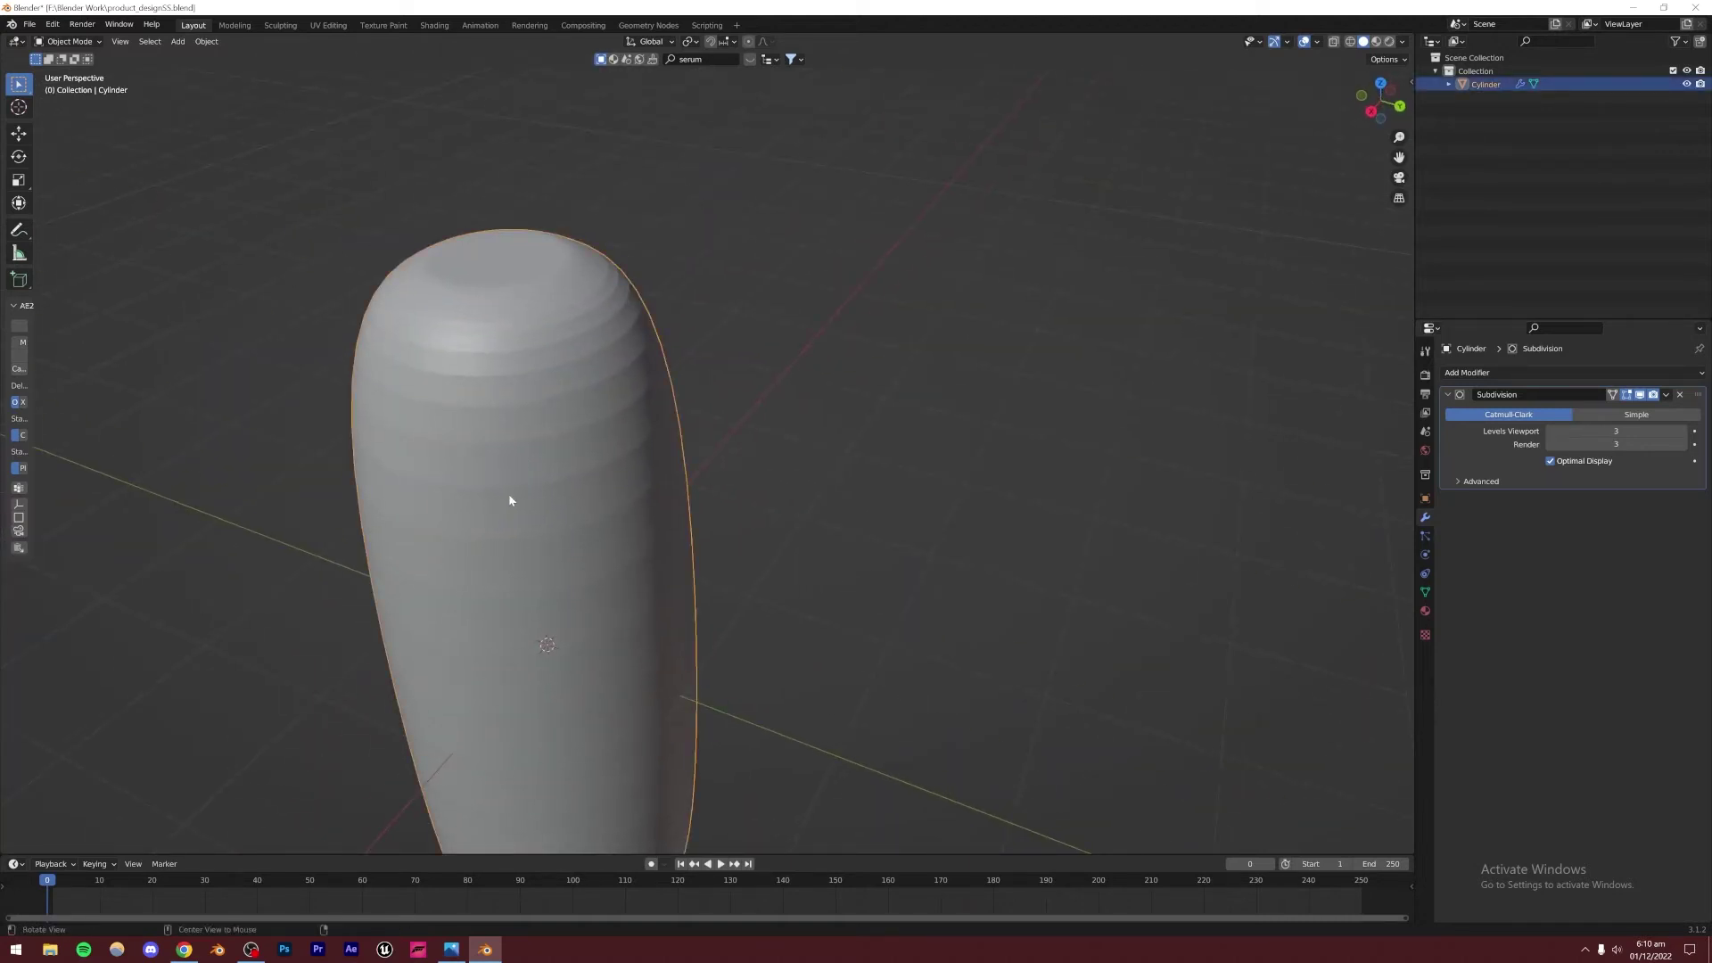
{"action": "middle_click_drag", "start_coordinate": [510, 500], "coordinate": [736, 545]}
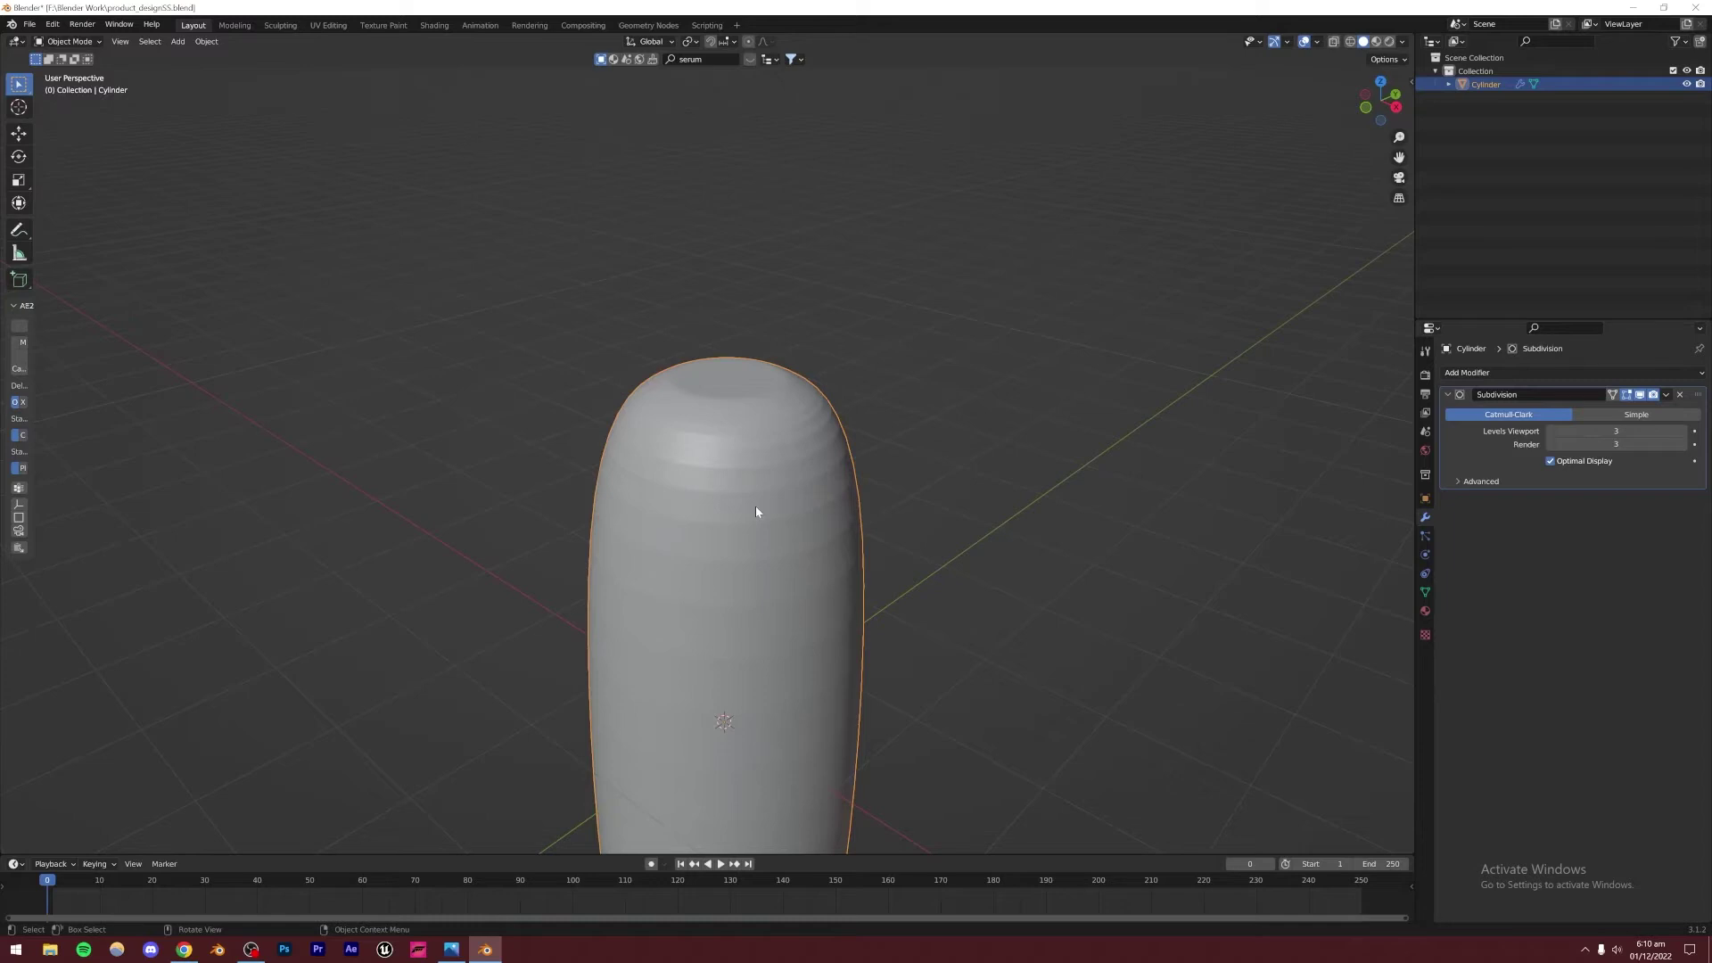
Add a loop cut around the sloped shoulder in Edit Mode and slide it up close to the top rim
{"action": "scroll", "coordinate": [749, 516], "scroll_direction": "up", "scroll_amount": 3}
{"action": "key", "text": "Tab"}
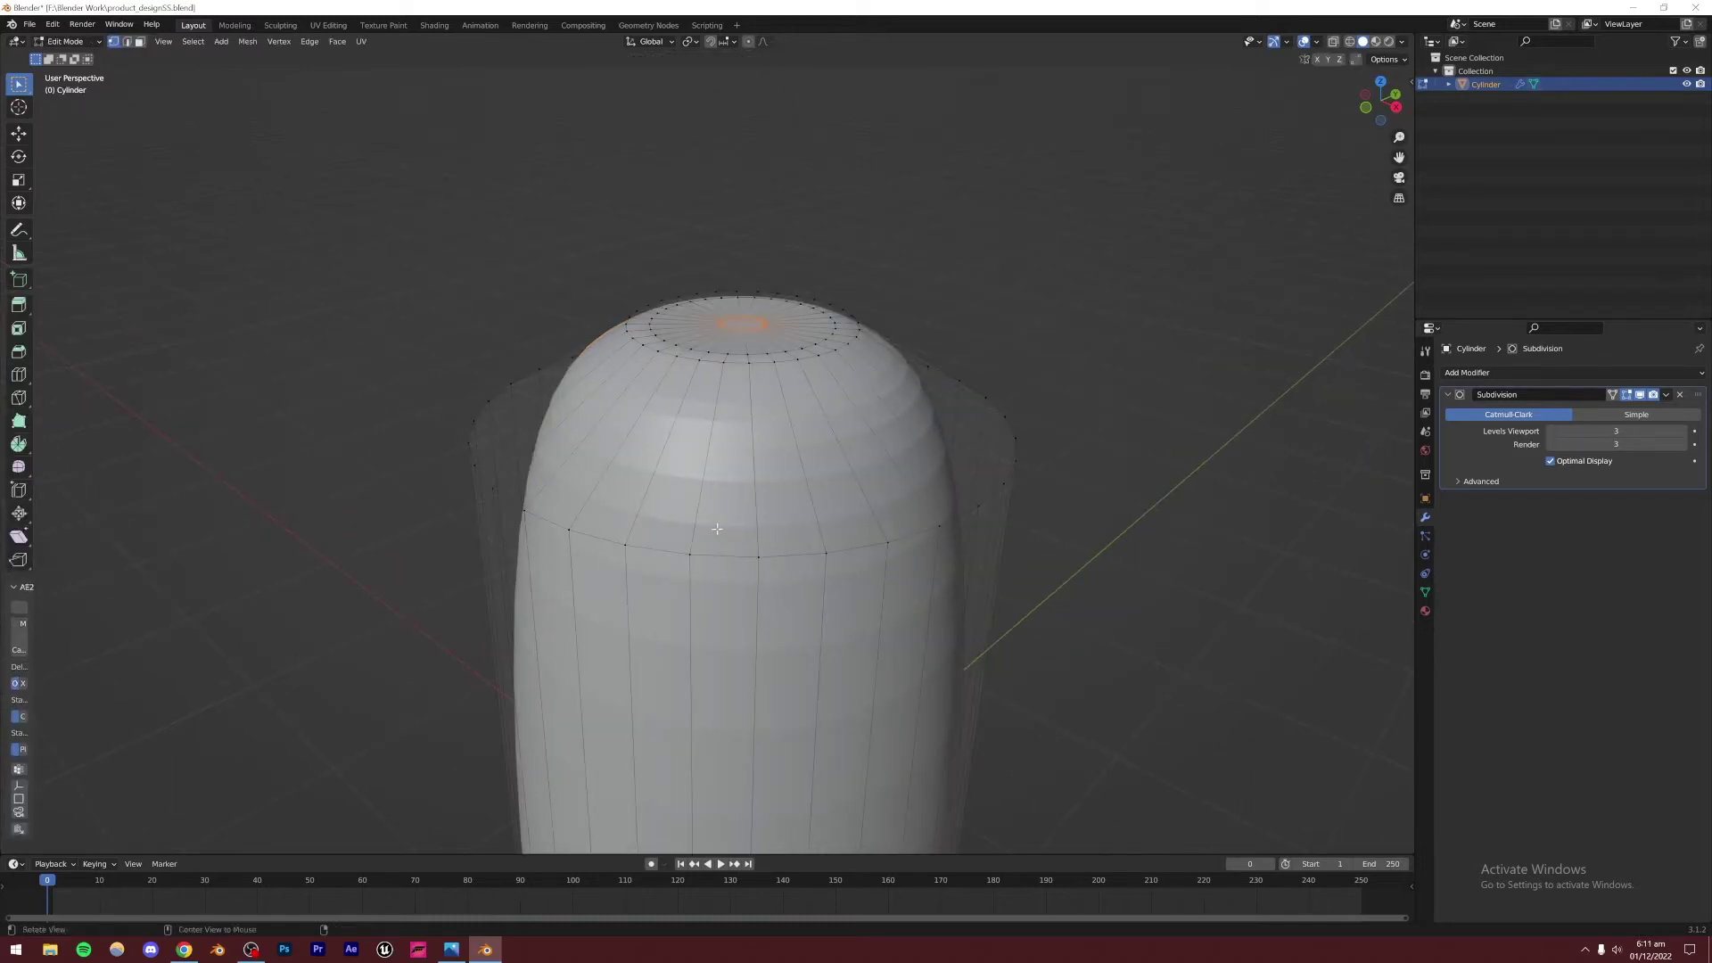
{"action": "middle_click_drag", "start_coordinate": [716, 529], "coordinate": [635, 448]}
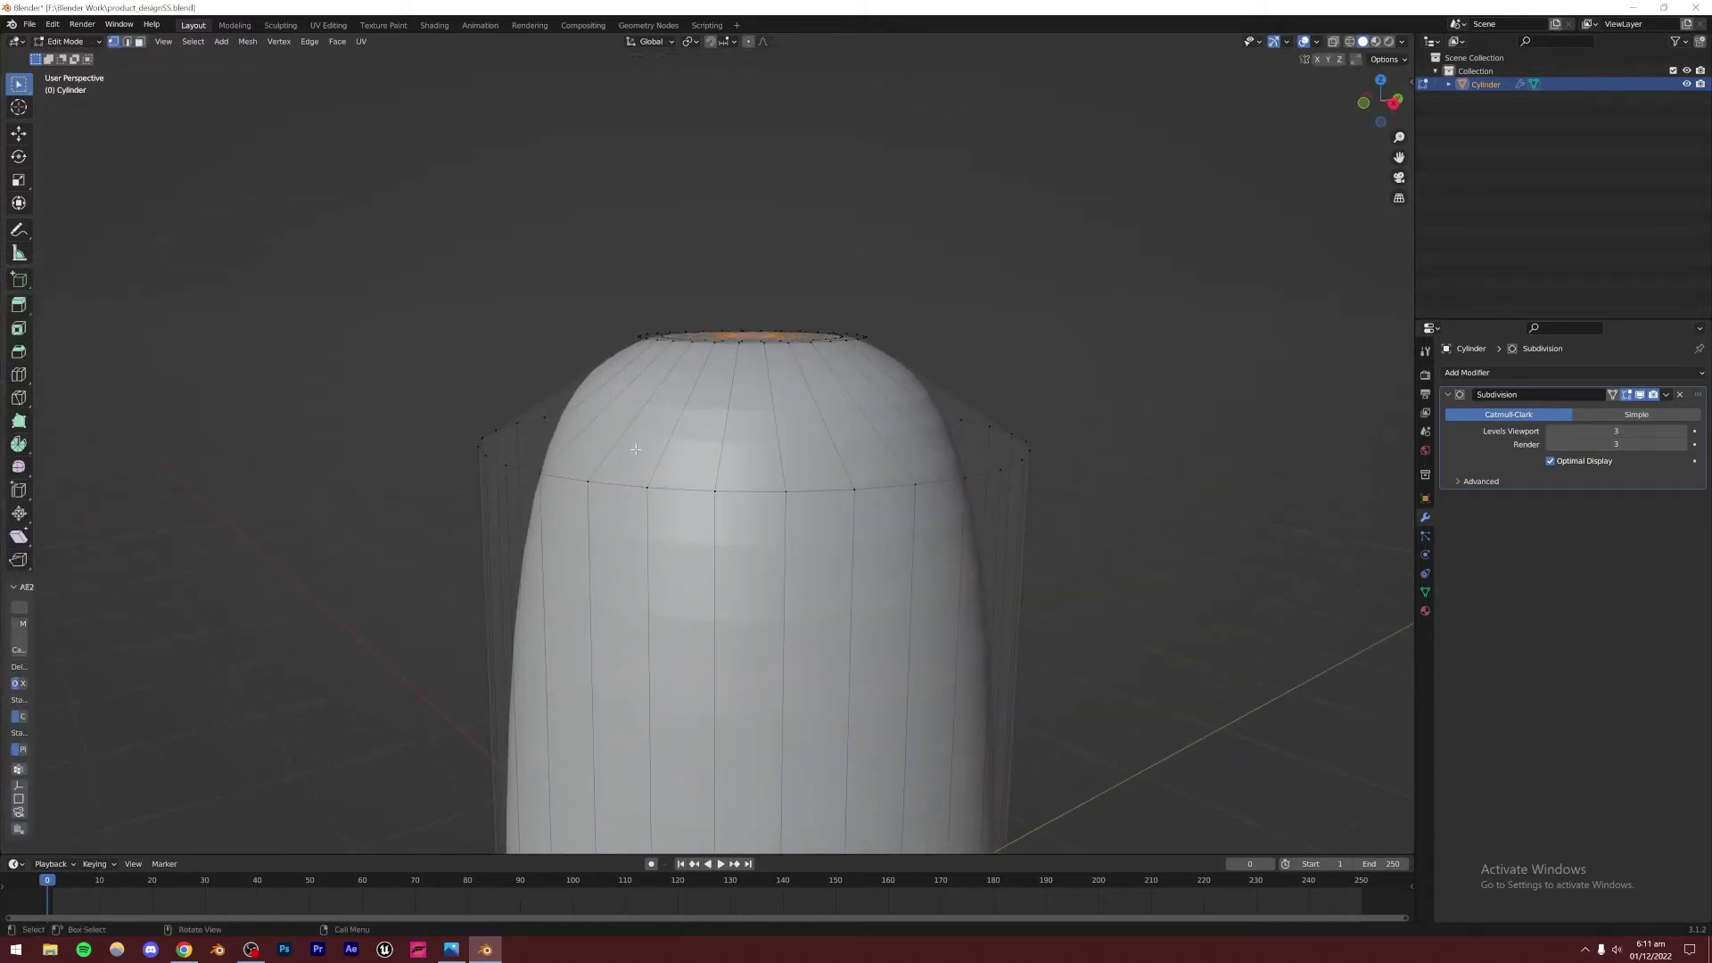
{"action": "key", "text": "ctrl+r"}
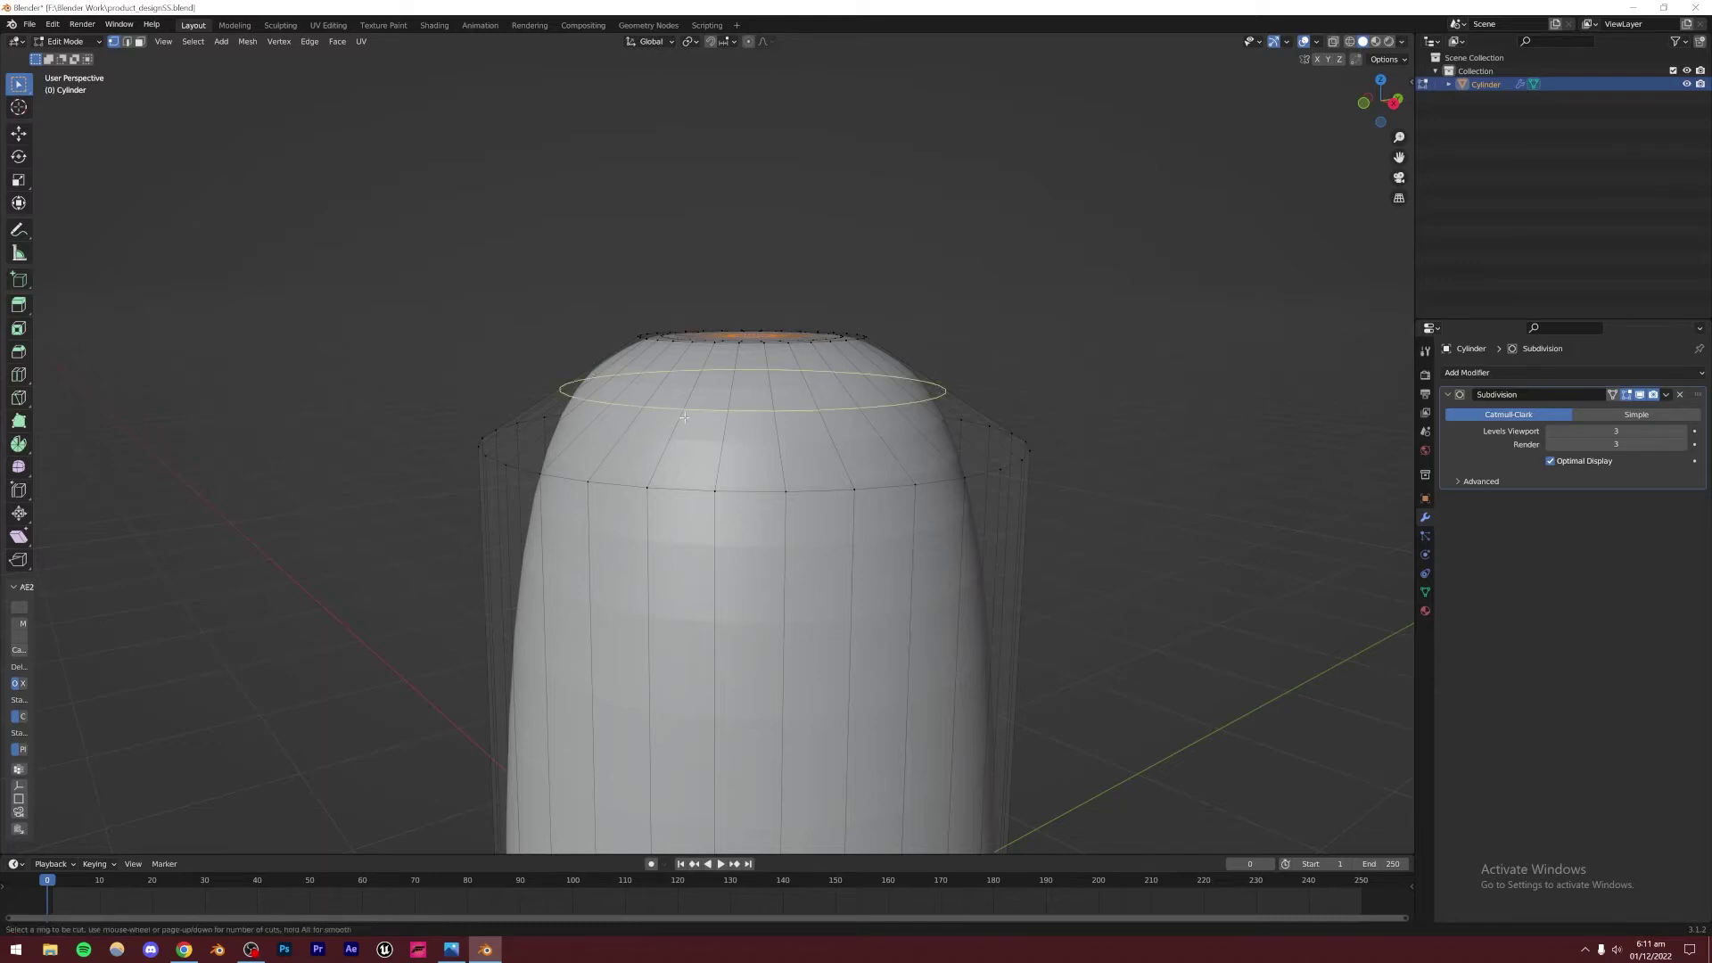
{"action": "left_click", "coordinate": [579, 403]}
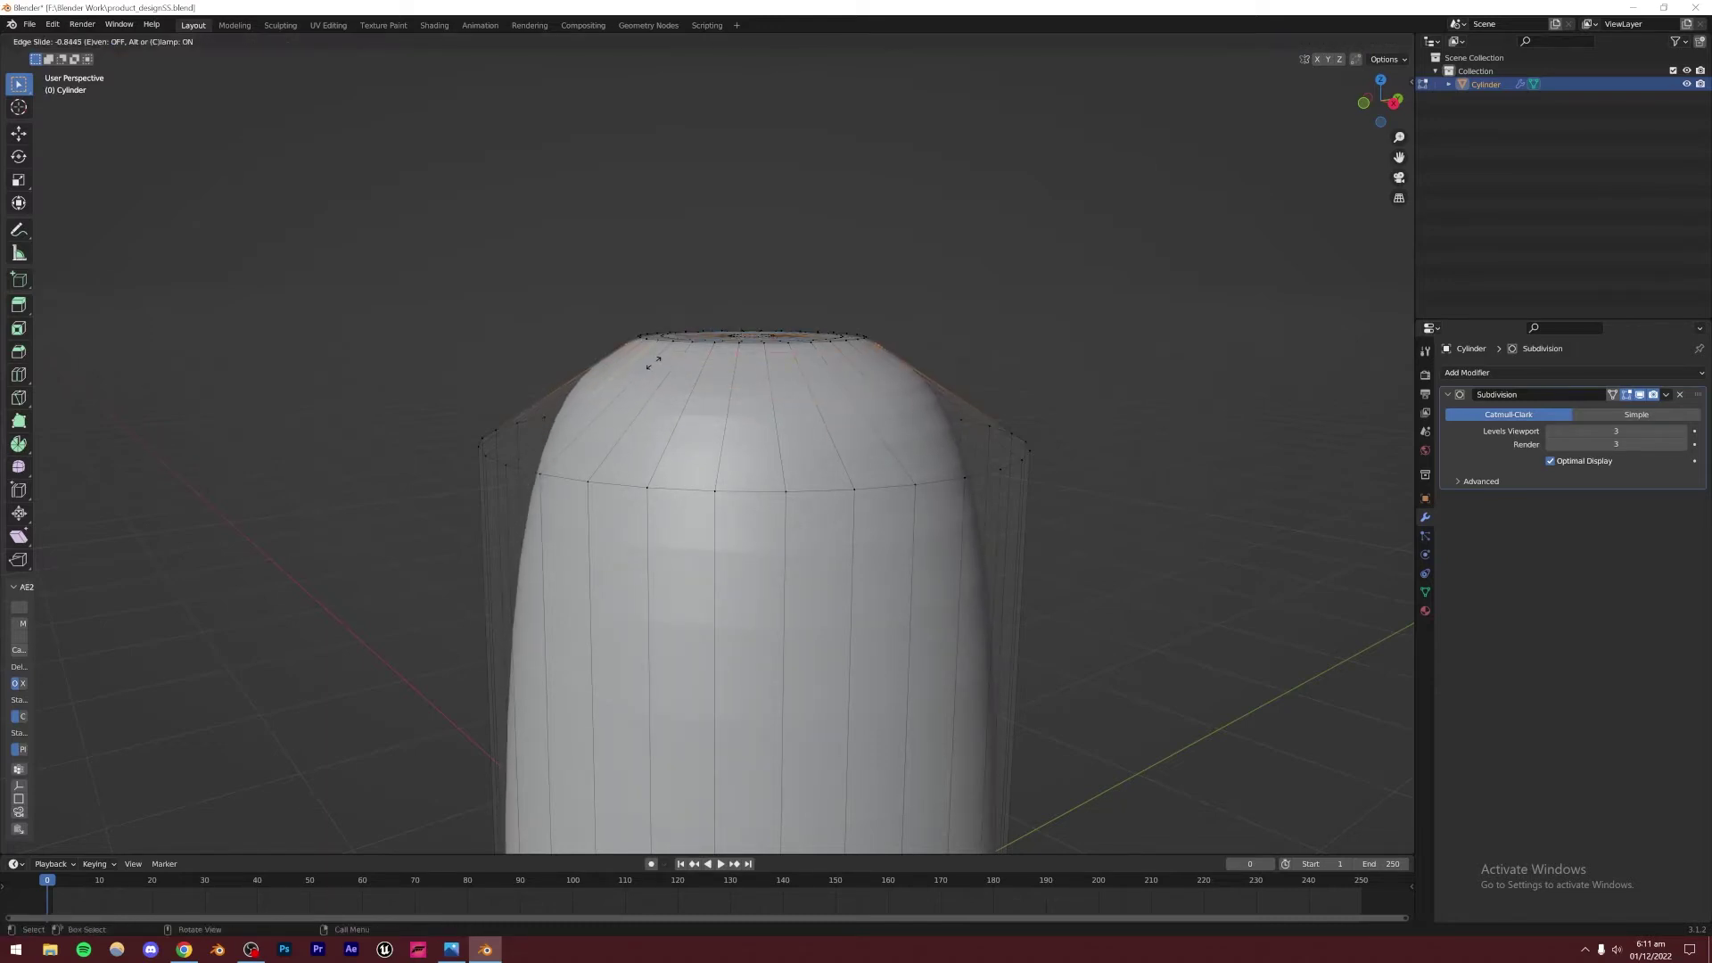
{"action": "left_click", "coordinate": [663, 357]}
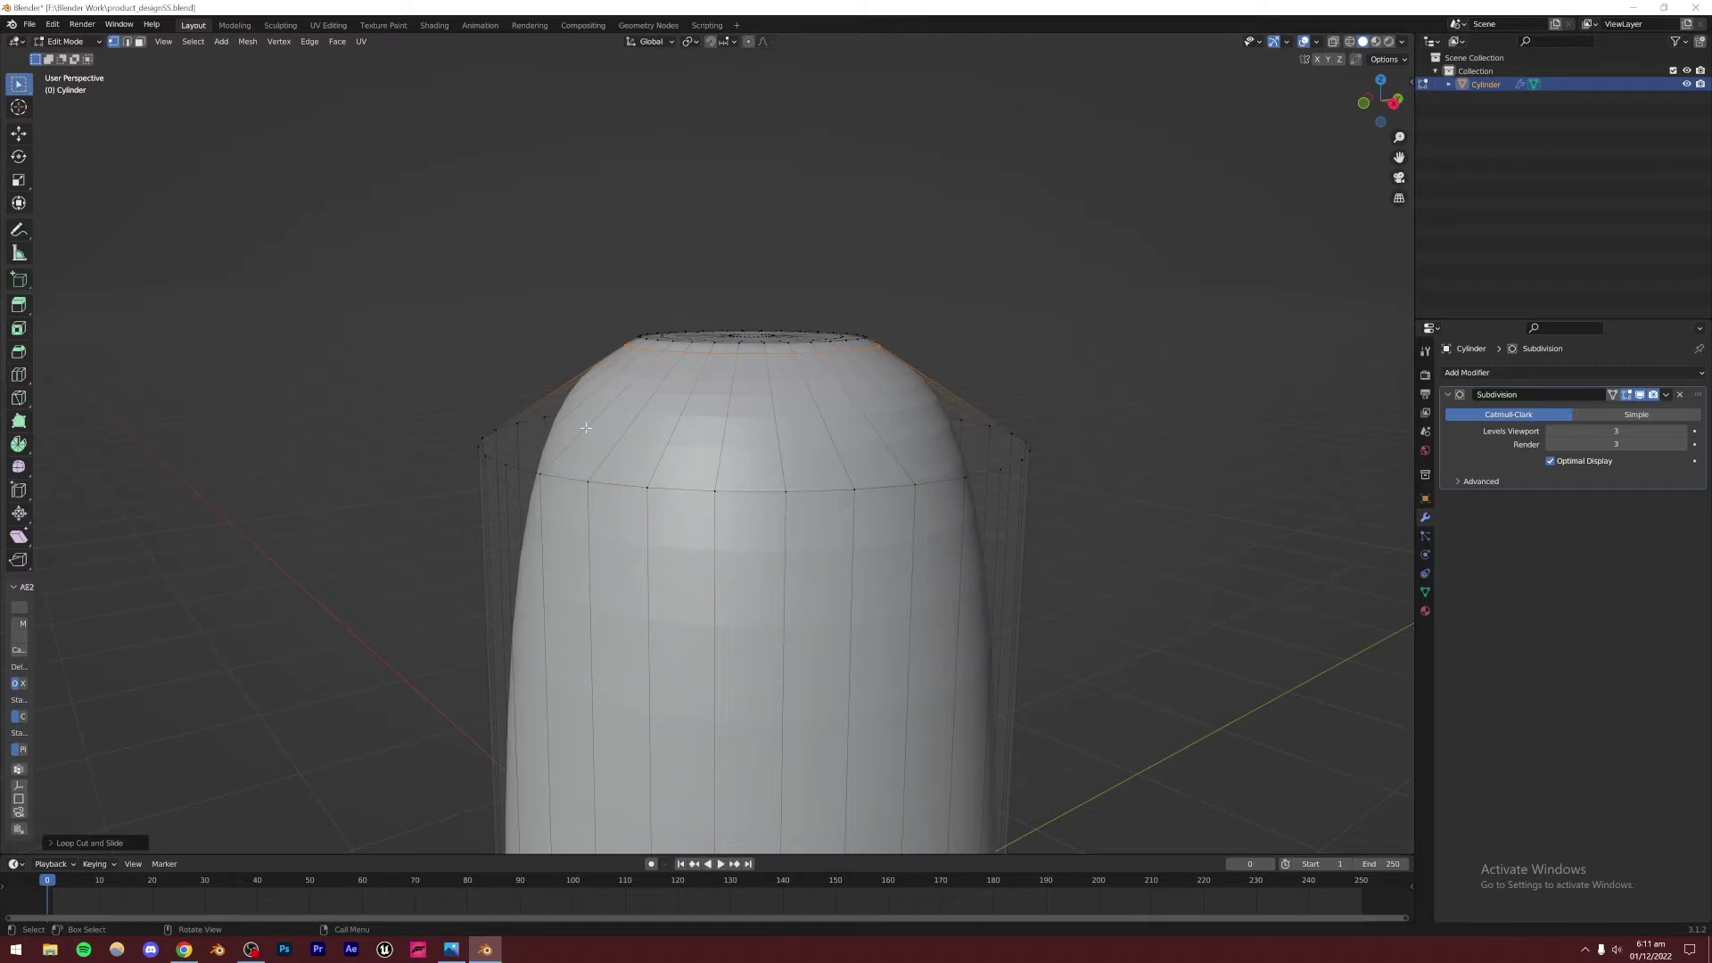
Add a second loop cut on the shoulder slope and slide it down close to the shoulder's outer edge
{"action": "key", "text": "ctrl+r"}
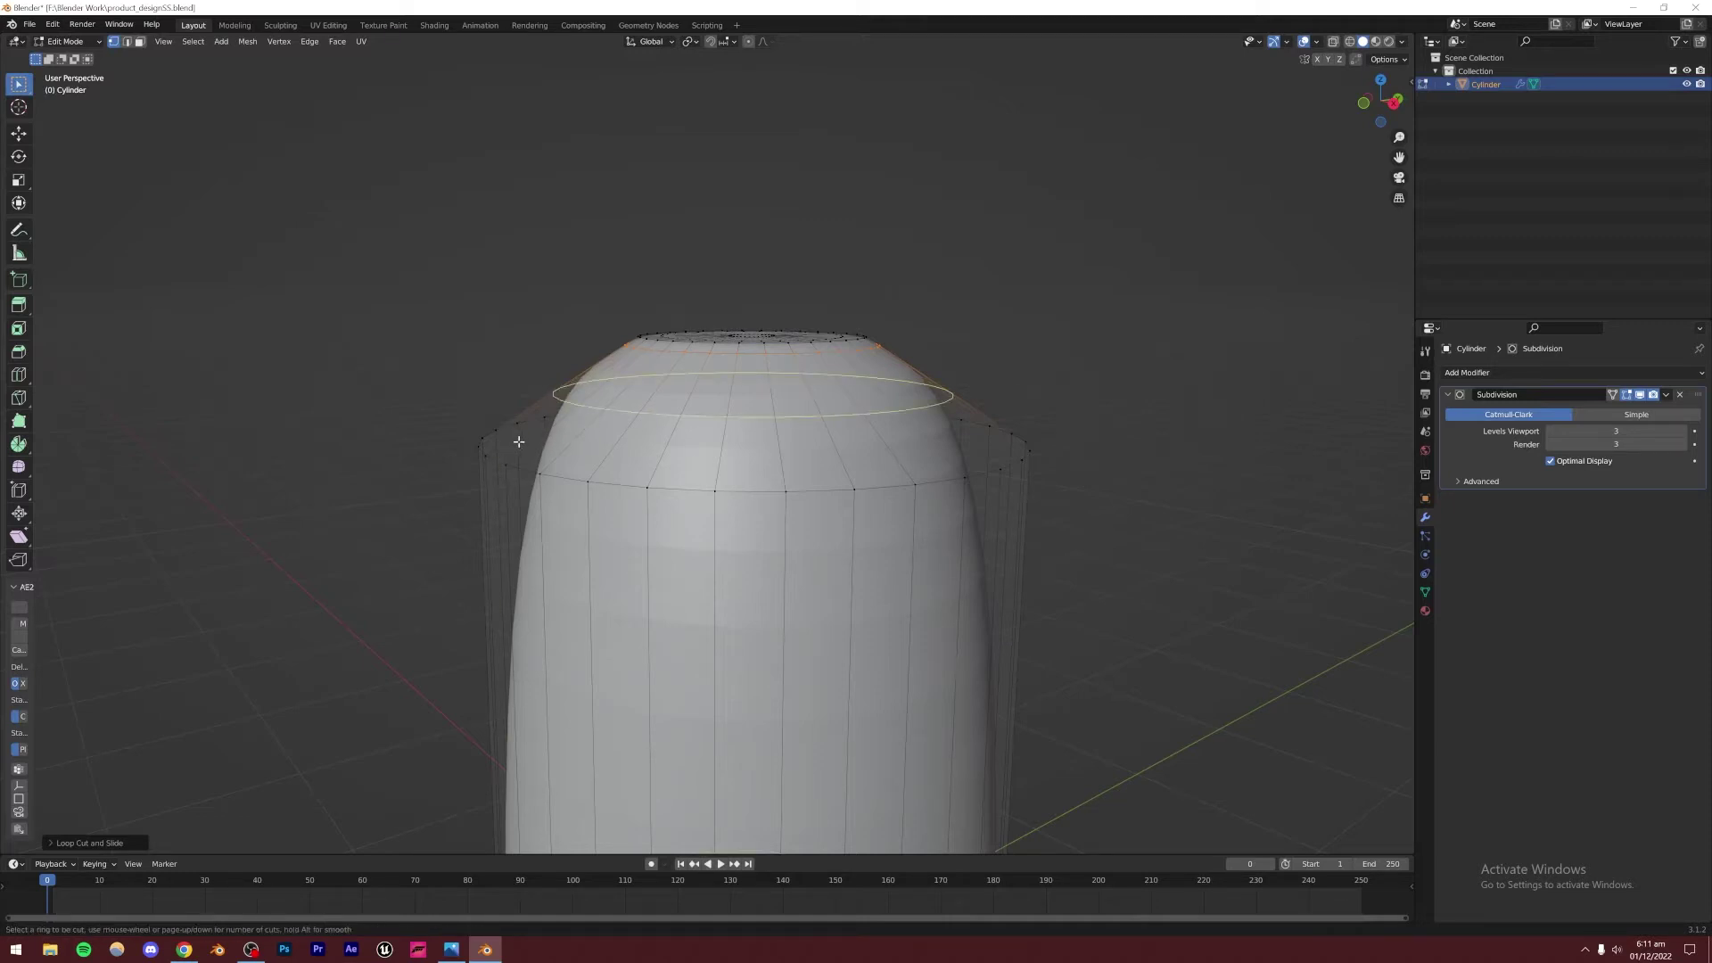
{"action": "left_click", "coordinate": [580, 406]}
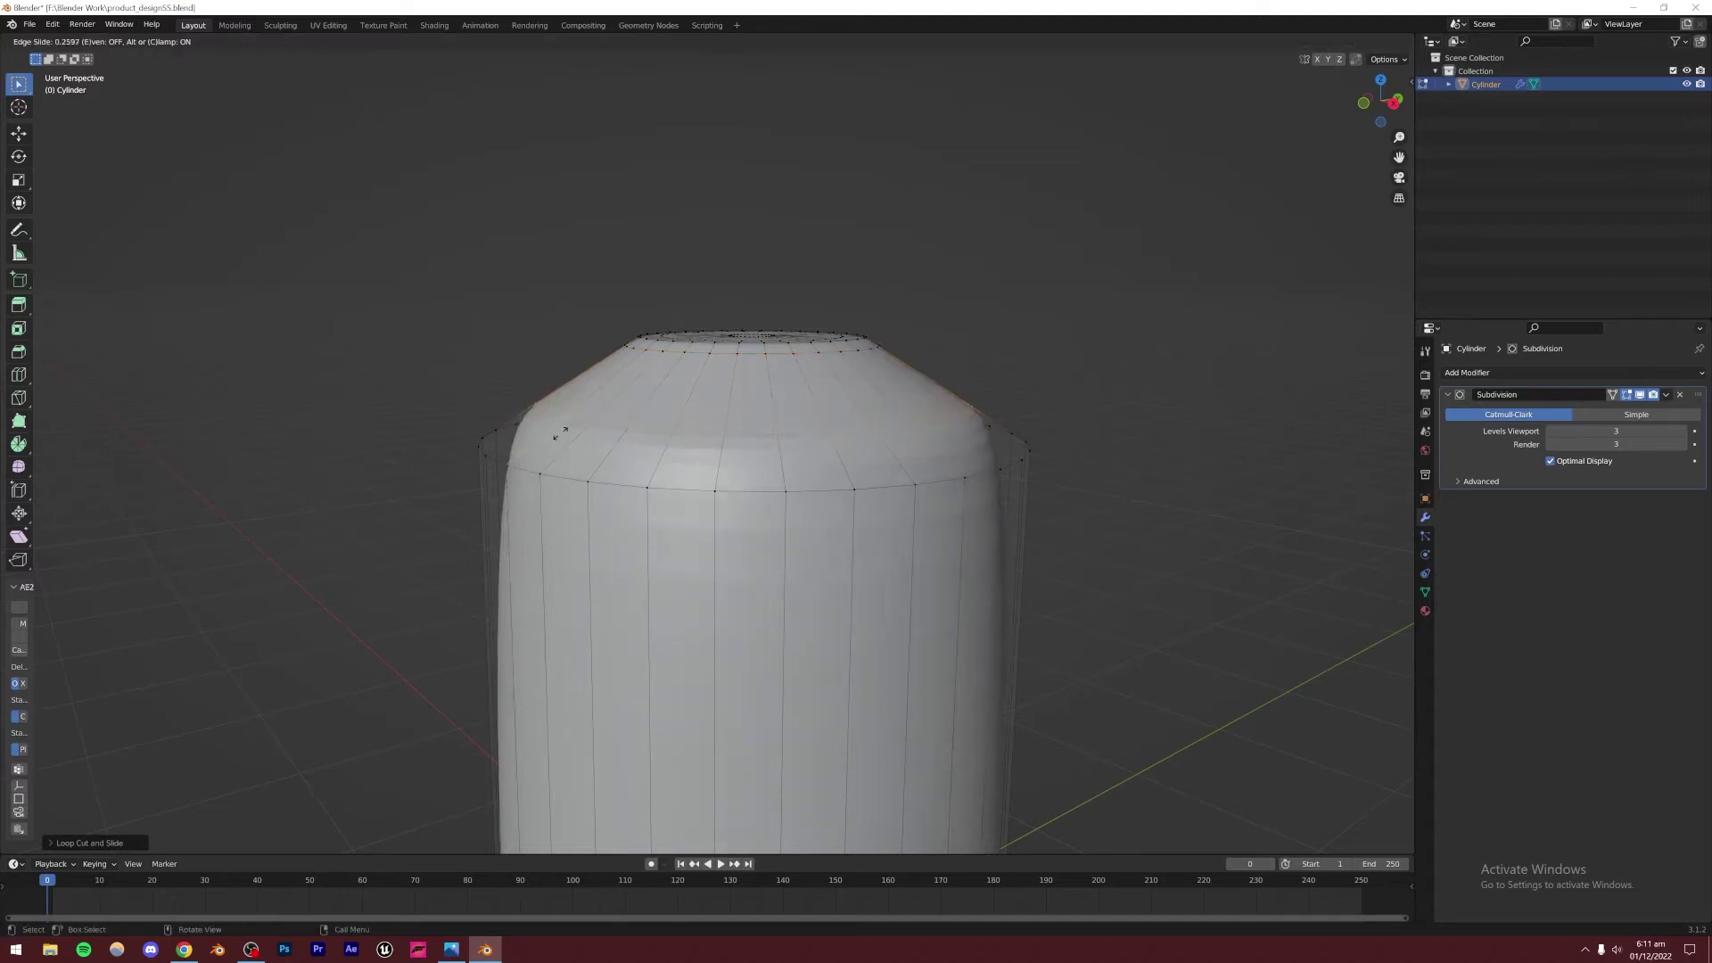
{"action": "left_click", "coordinate": [535, 455]}
{"action": "scroll", "coordinate": [686, 551], "scroll_direction": "down", "scroll_amount": 3}
{"action": "scroll", "coordinate": [685, 552], "scroll_direction": "up", "scroll_amount": 2}
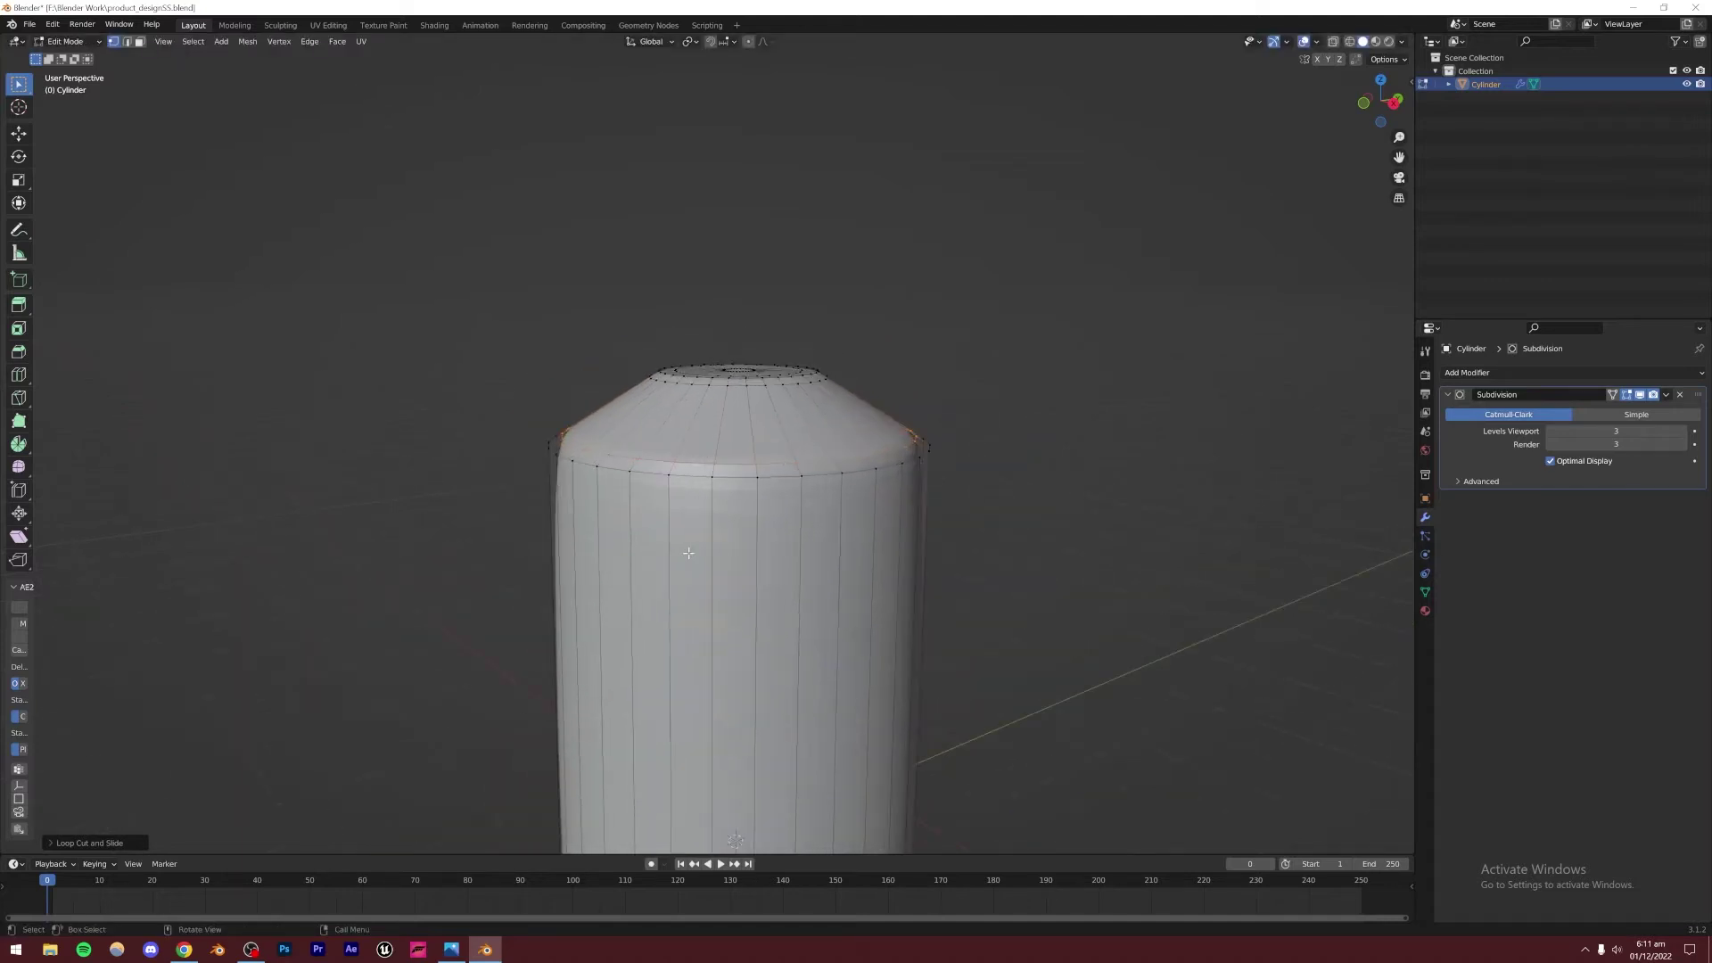
Add a loop cut around the bottle body, slide it up just below the shoulder edge, and check the shape in Object Mode
{"action": "key", "text": "ctrl+r"}
{"action": "left_click", "coordinate": [590, 550]}
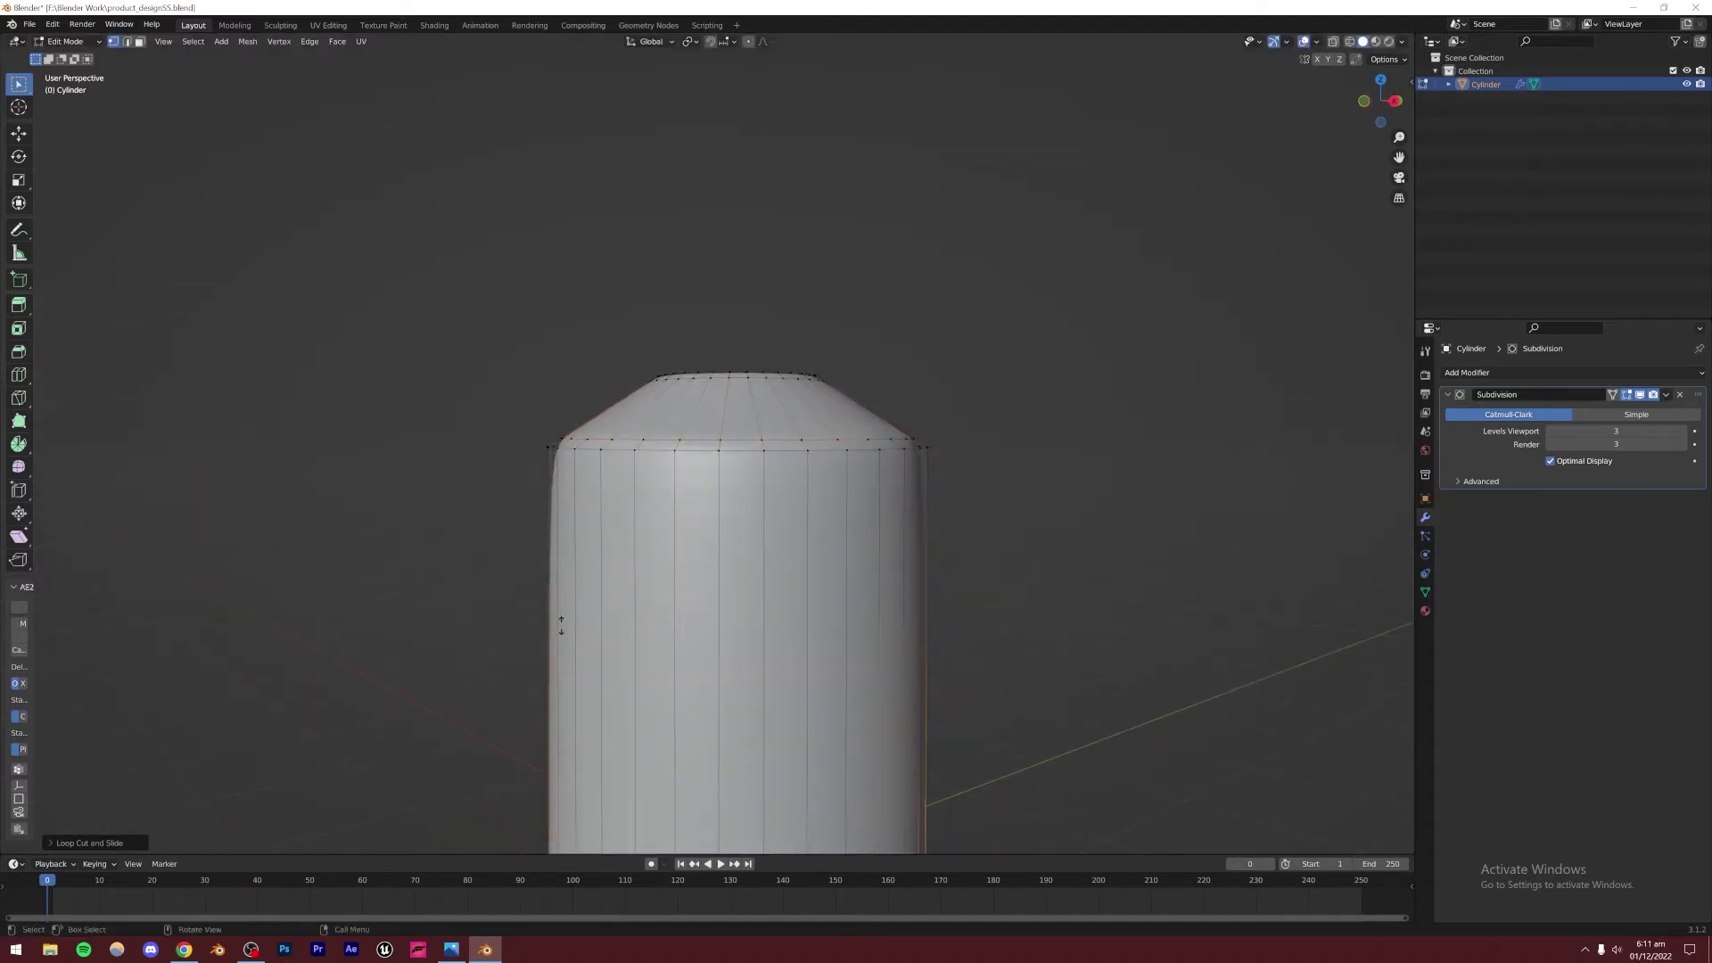
{"action": "left_click", "coordinate": [648, 188]}
{"action": "key", "text": "Tab"}
{"action": "scroll", "coordinate": [733, 527], "scroll_direction": "down", "scroll_amount": 7}
{"action": "middle_click_drag", "start_coordinate": [730, 532], "coordinate": [719, 566]}
{"action": "scroll", "coordinate": [699, 558], "scroll_direction": "up", "scroll_amount": 5}
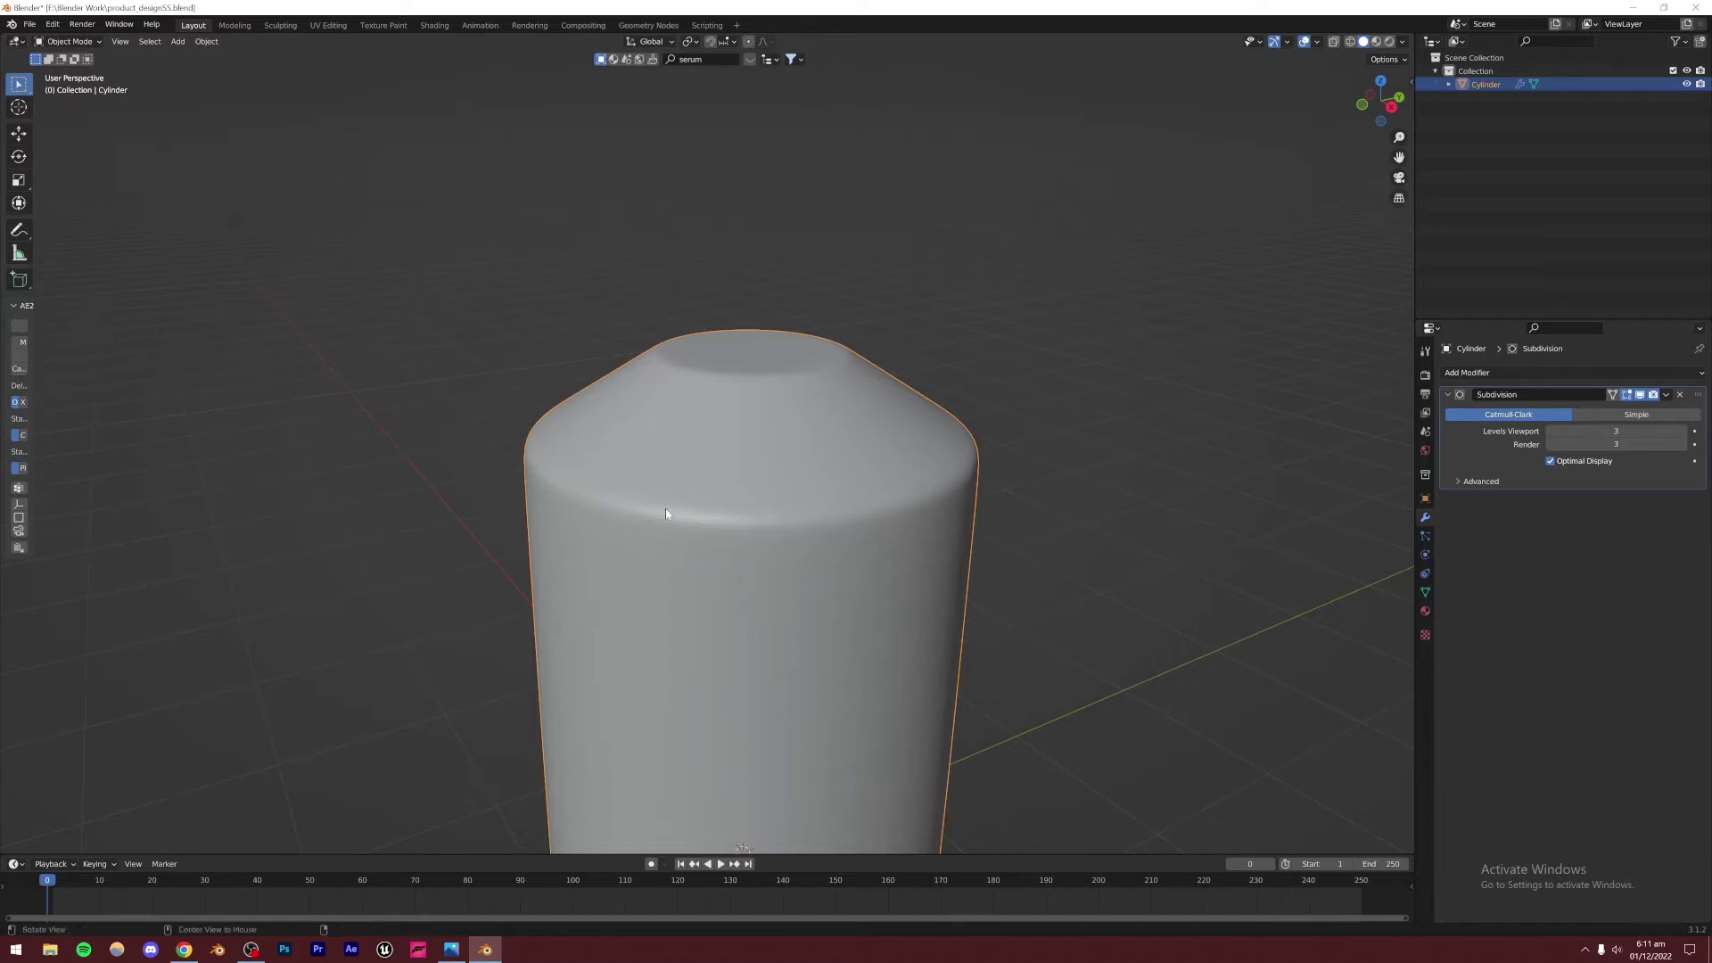
Select the bottle's bottom face in face select mode and inset it by about 0.12 m to smooth the rippled base
{"action": "middle_click_drag", "start_coordinate": [665, 513], "coordinate": [744, 410]}
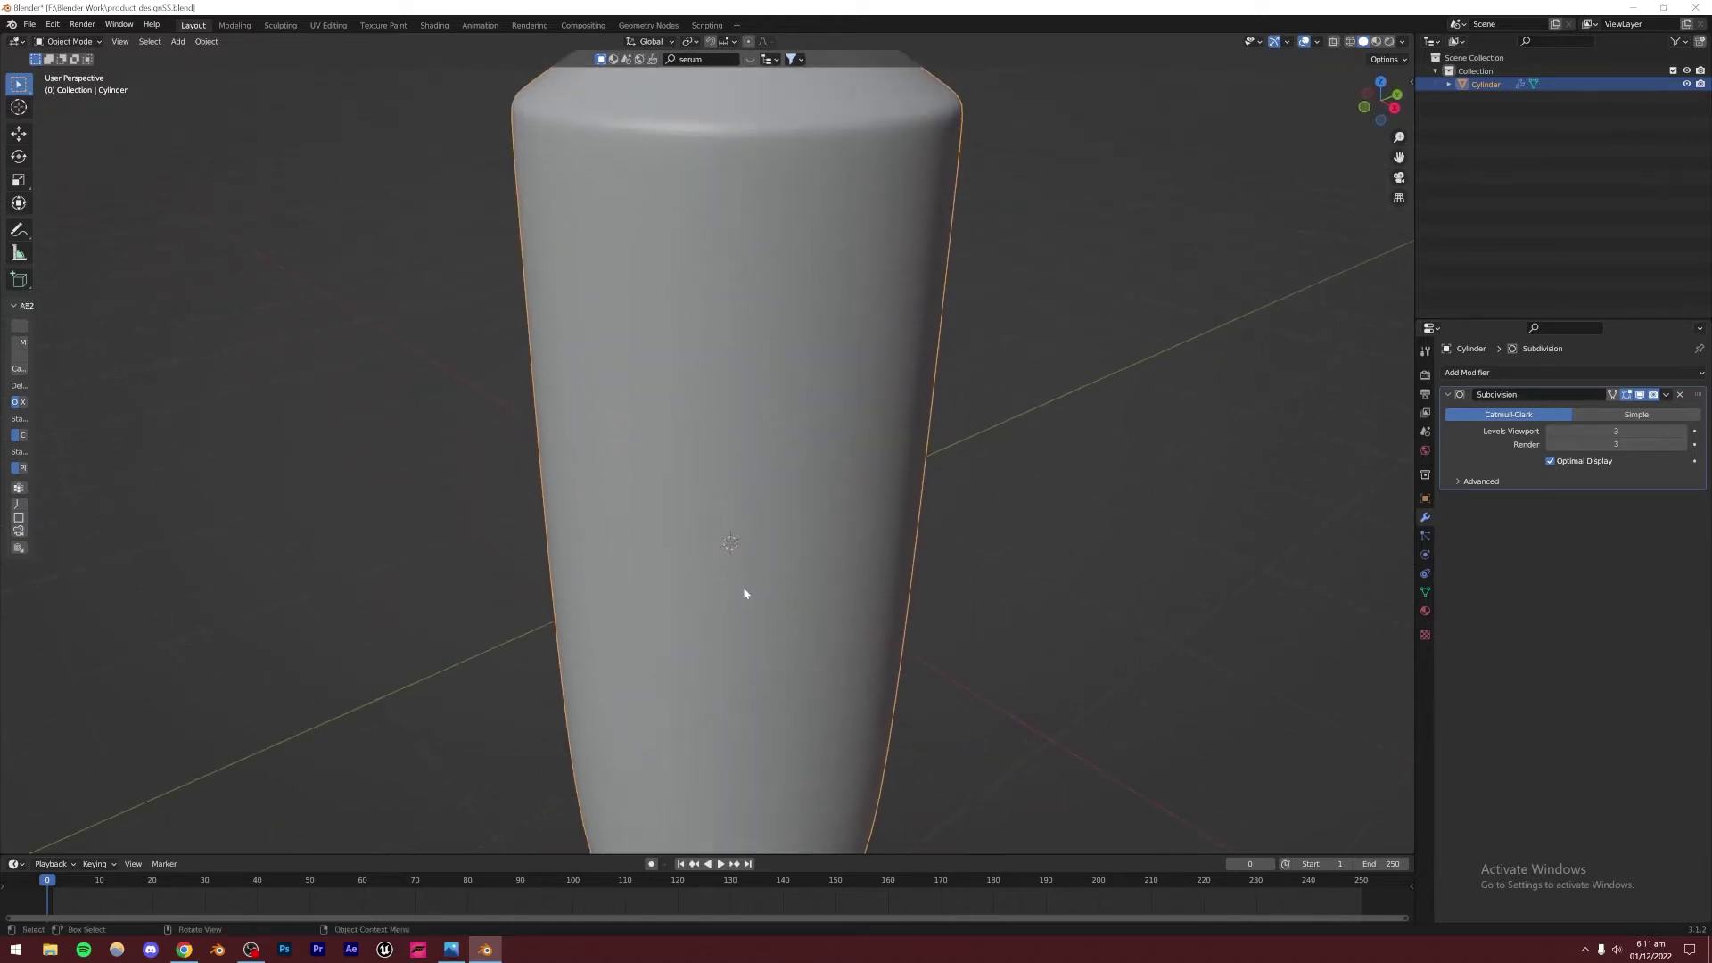
{"action": "scroll", "coordinate": [745, 593], "scroll_direction": "down", "scroll_amount": 4}
{"action": "middle_click_drag", "start_coordinate": [745, 593], "coordinate": [729, 458]}
{"action": "scroll", "coordinate": [700, 546], "scroll_direction": "up", "scroll_amount": 3}
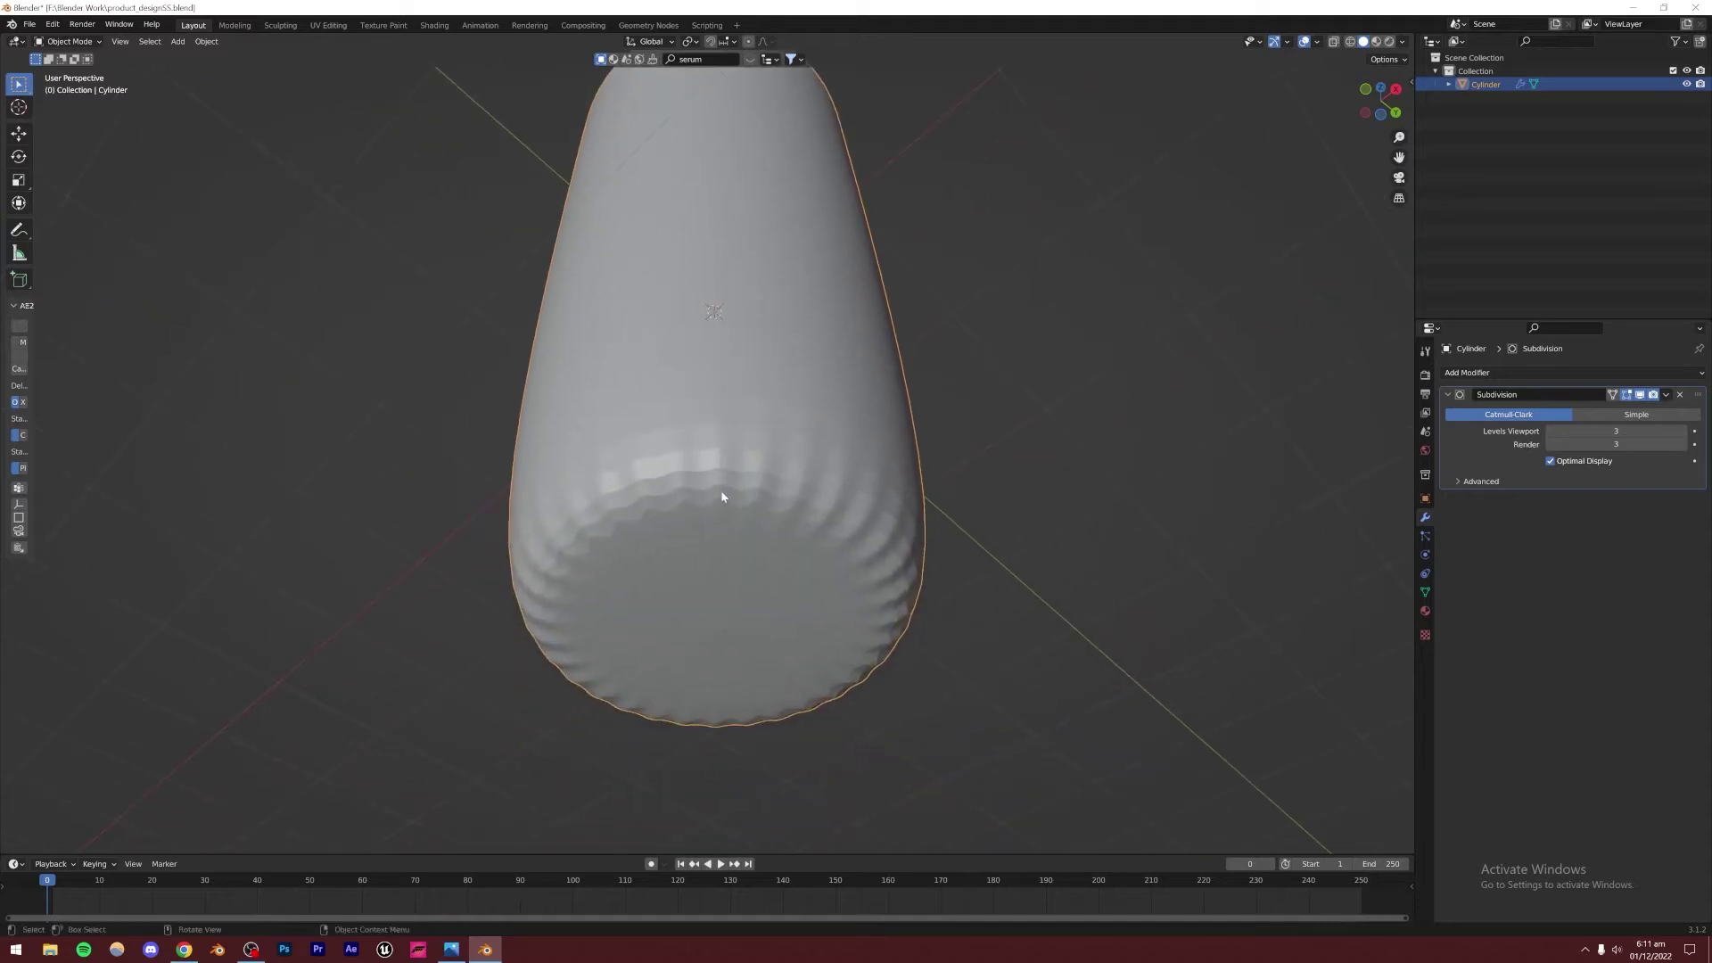
{"action": "key", "text": "Tab"}
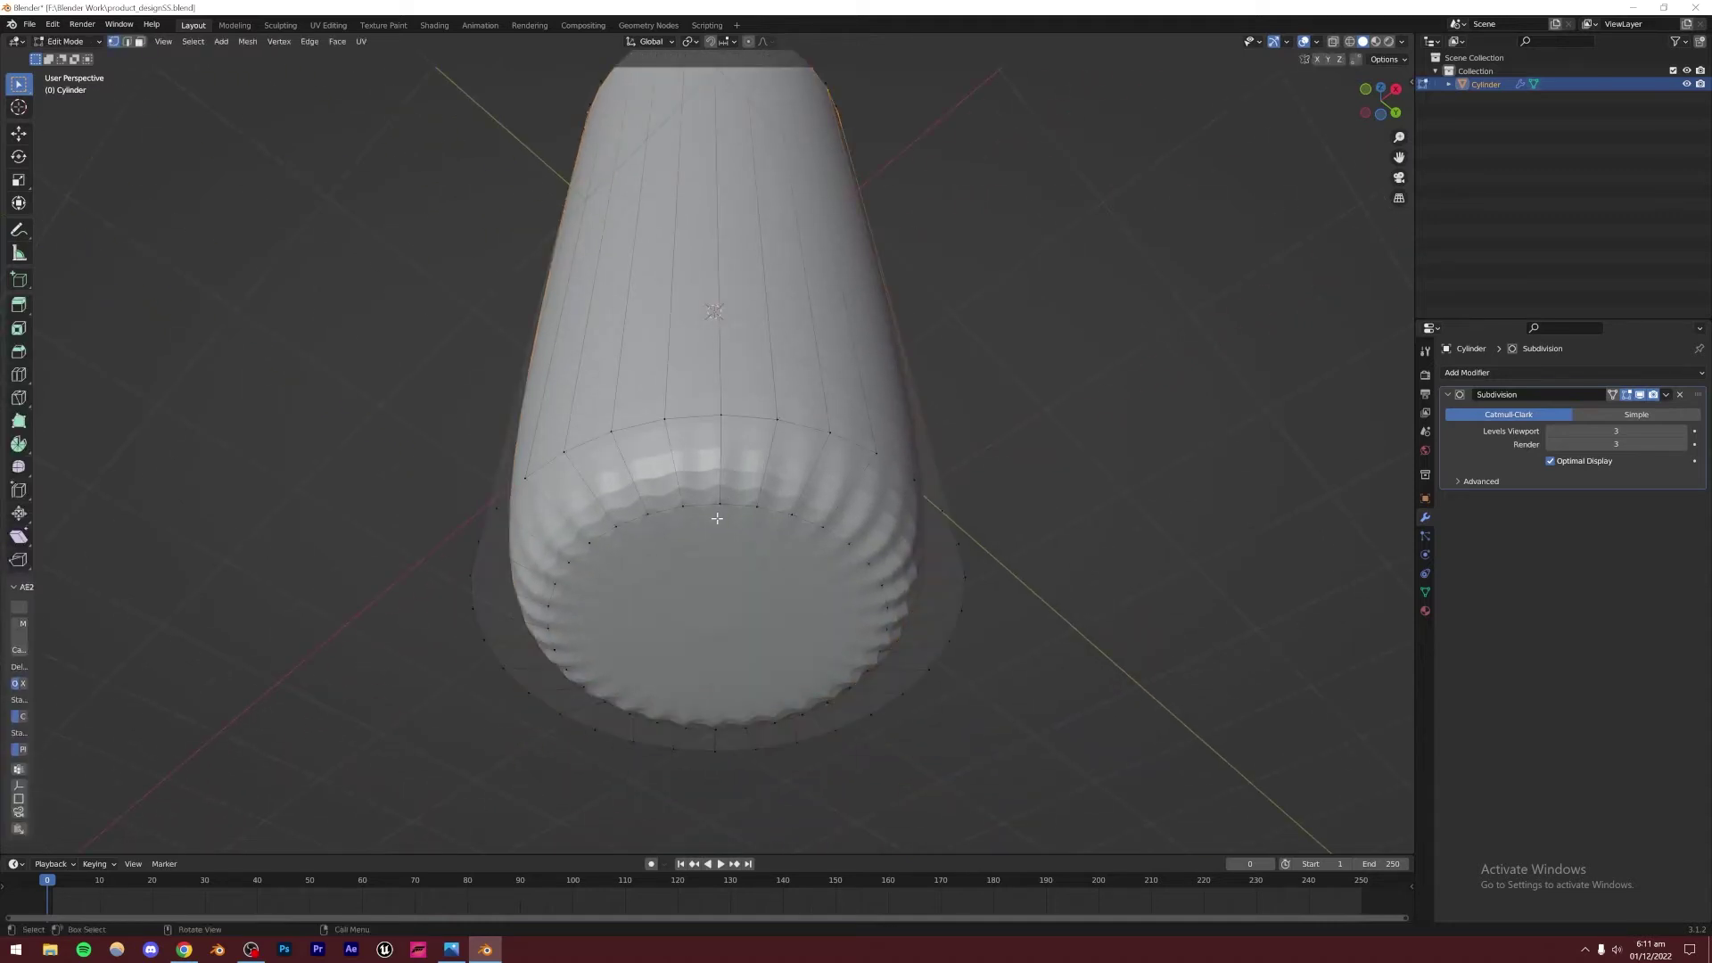
{"action": "left_click", "coordinate": [597, 539], "text": "alt"}
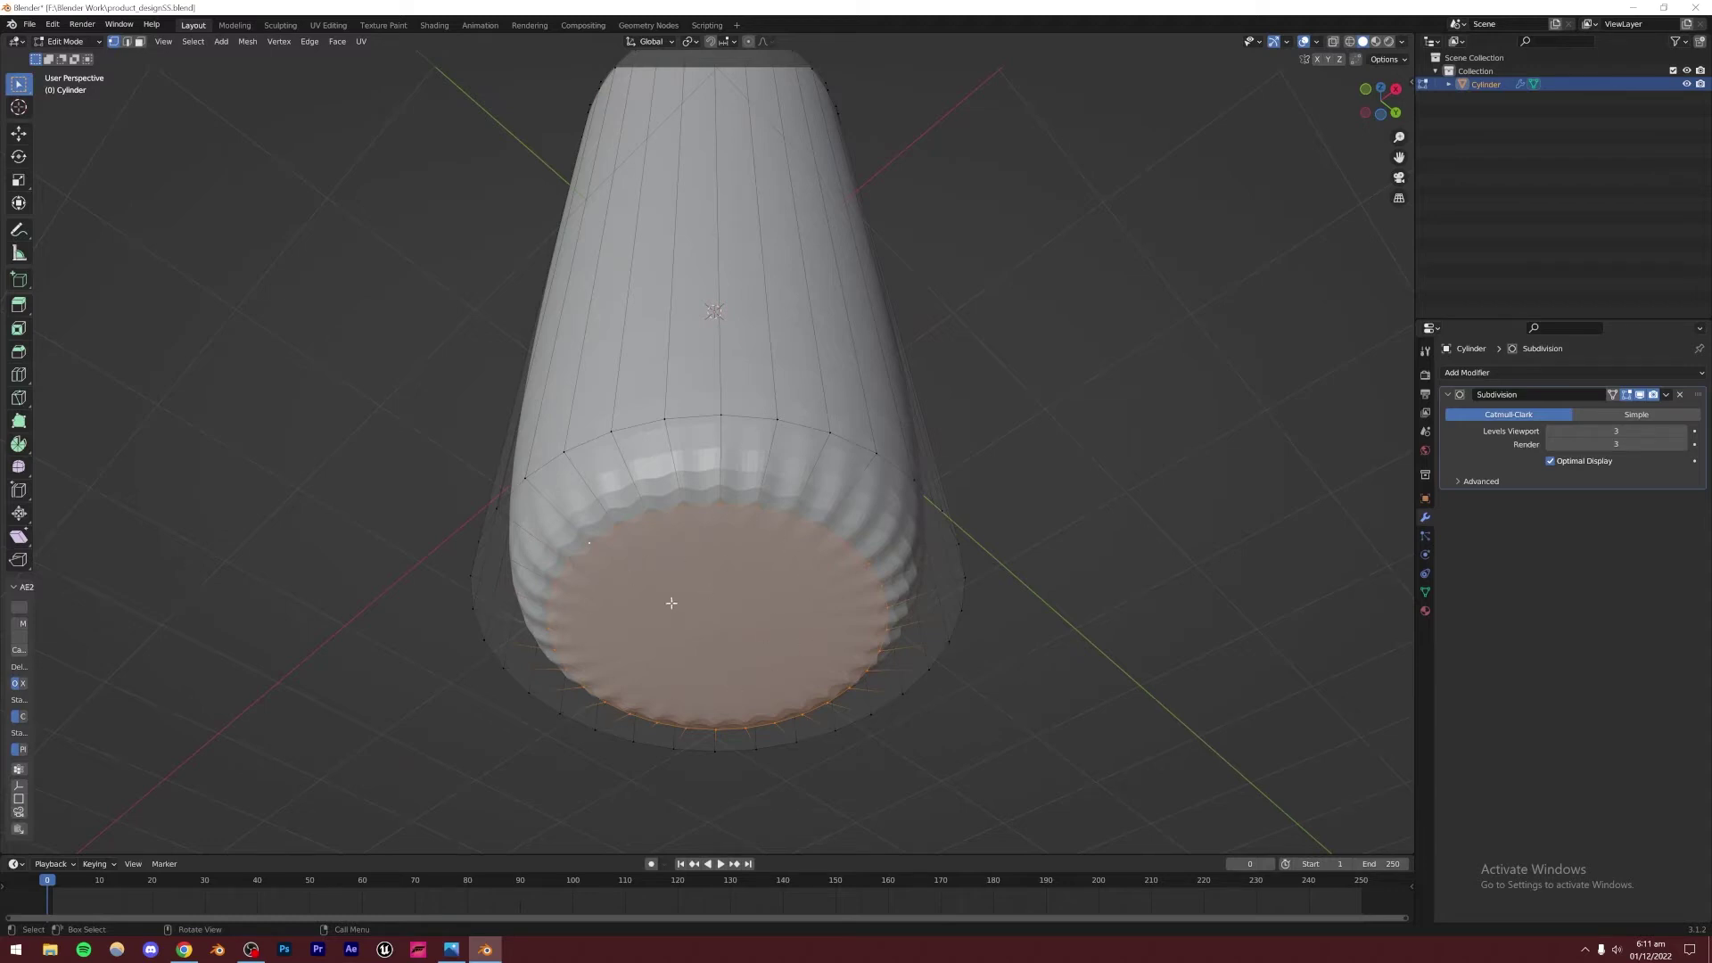
{"action": "left_click", "coordinate": [1009, 378]}
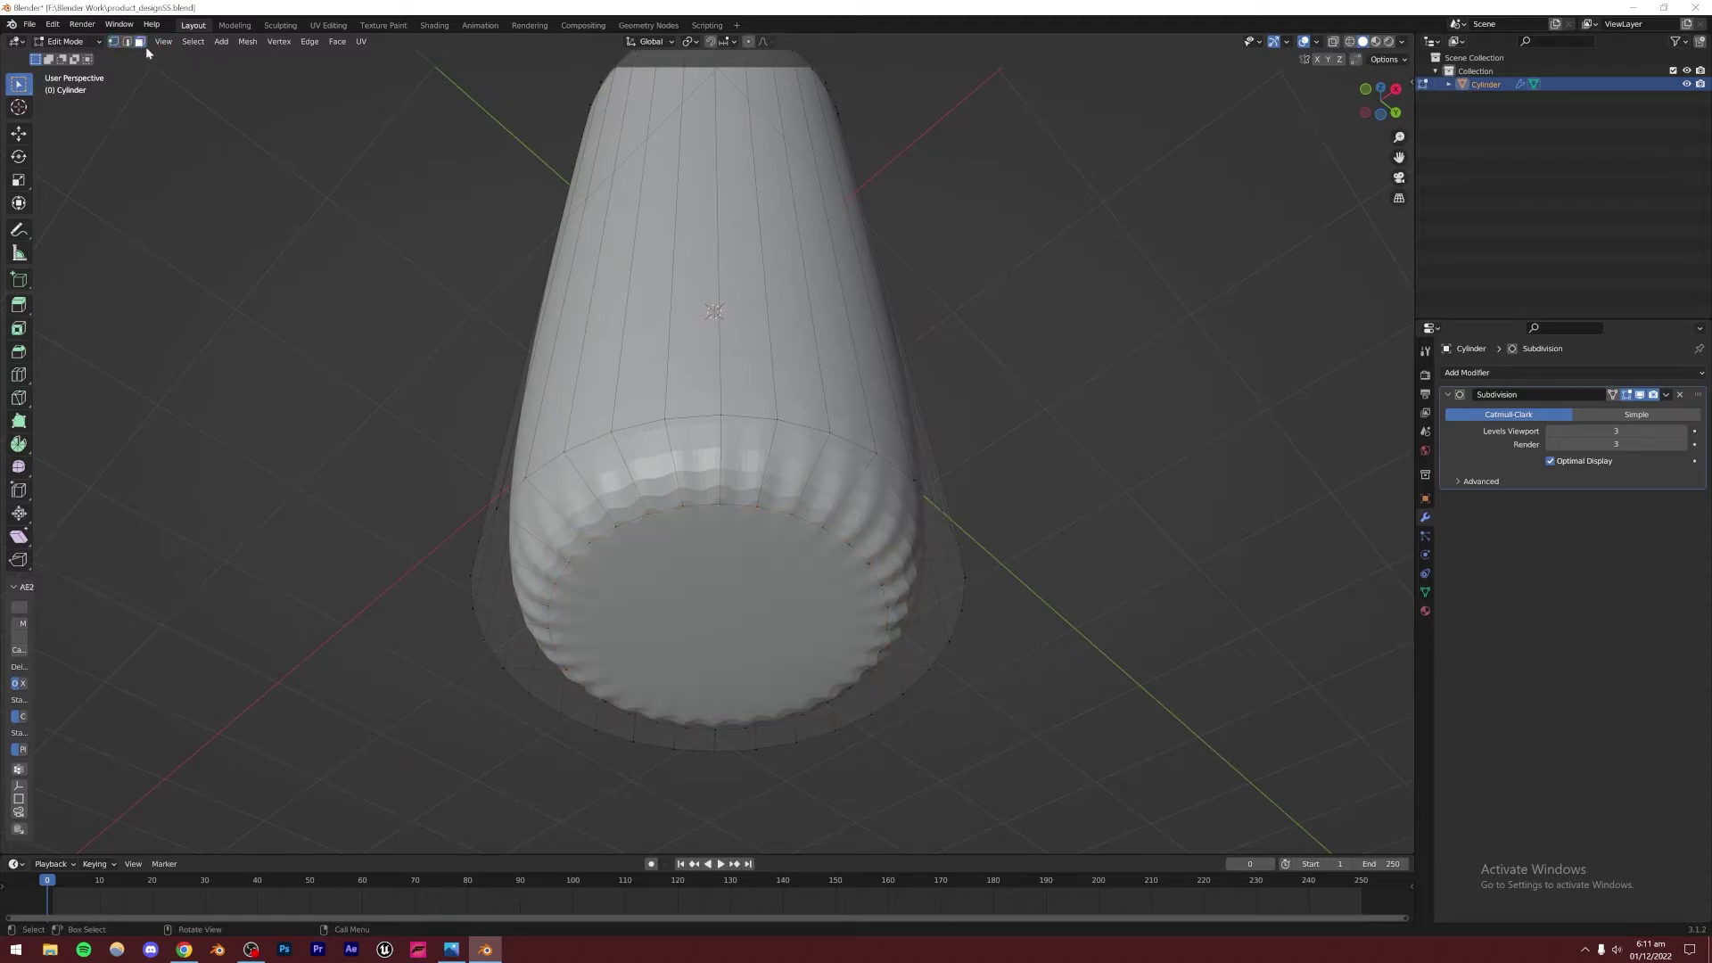
{"action": "left_click", "coordinate": [648, 605]}
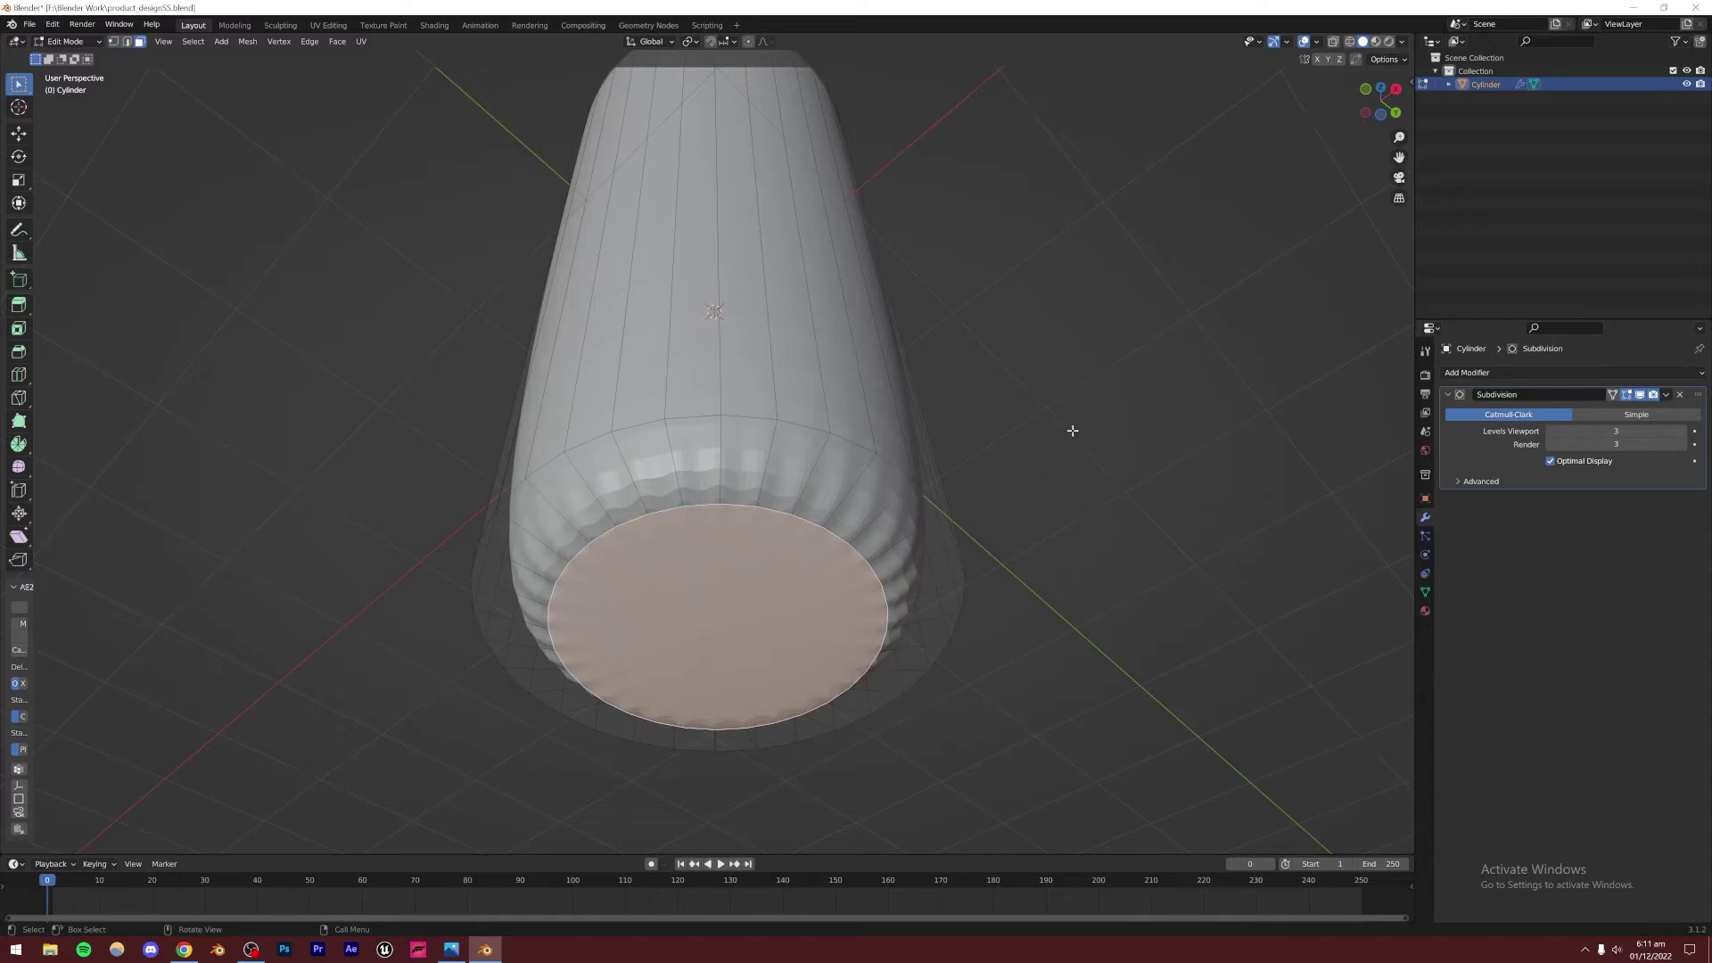
{"action": "key", "text": "i"}
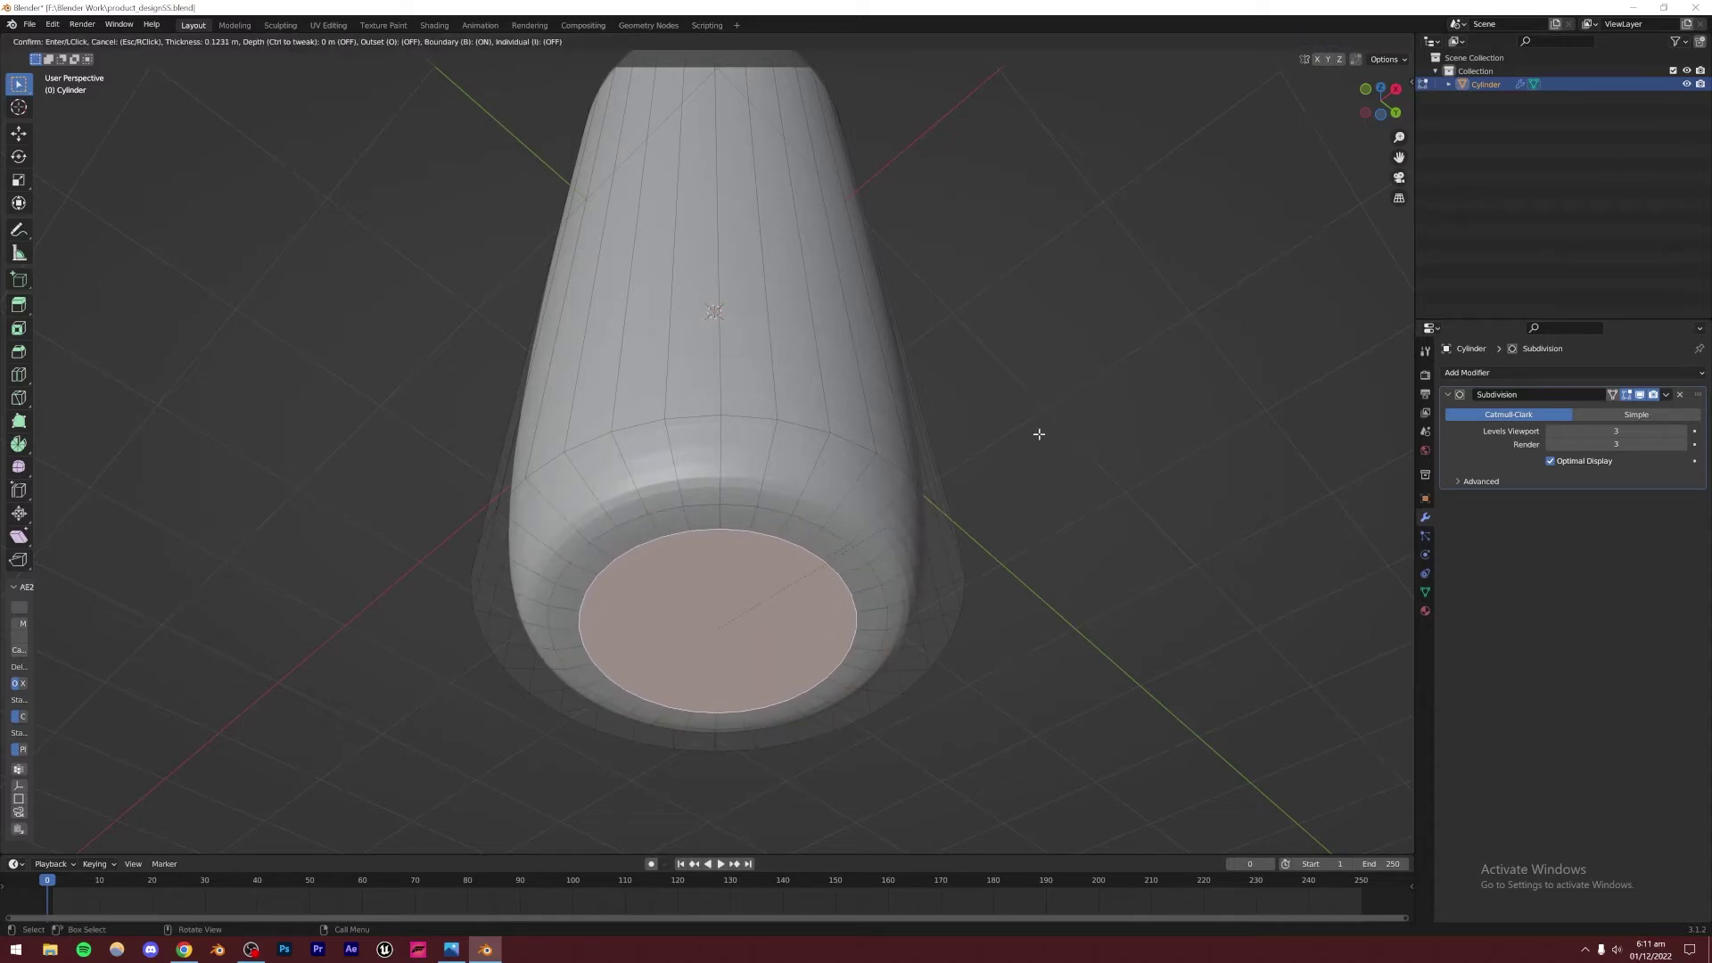
{"action": "left_click", "coordinate": [1039, 433]}
Inset the bottom face again down to a small central face and check the base in Object Mode
{"action": "key", "text": "i"}
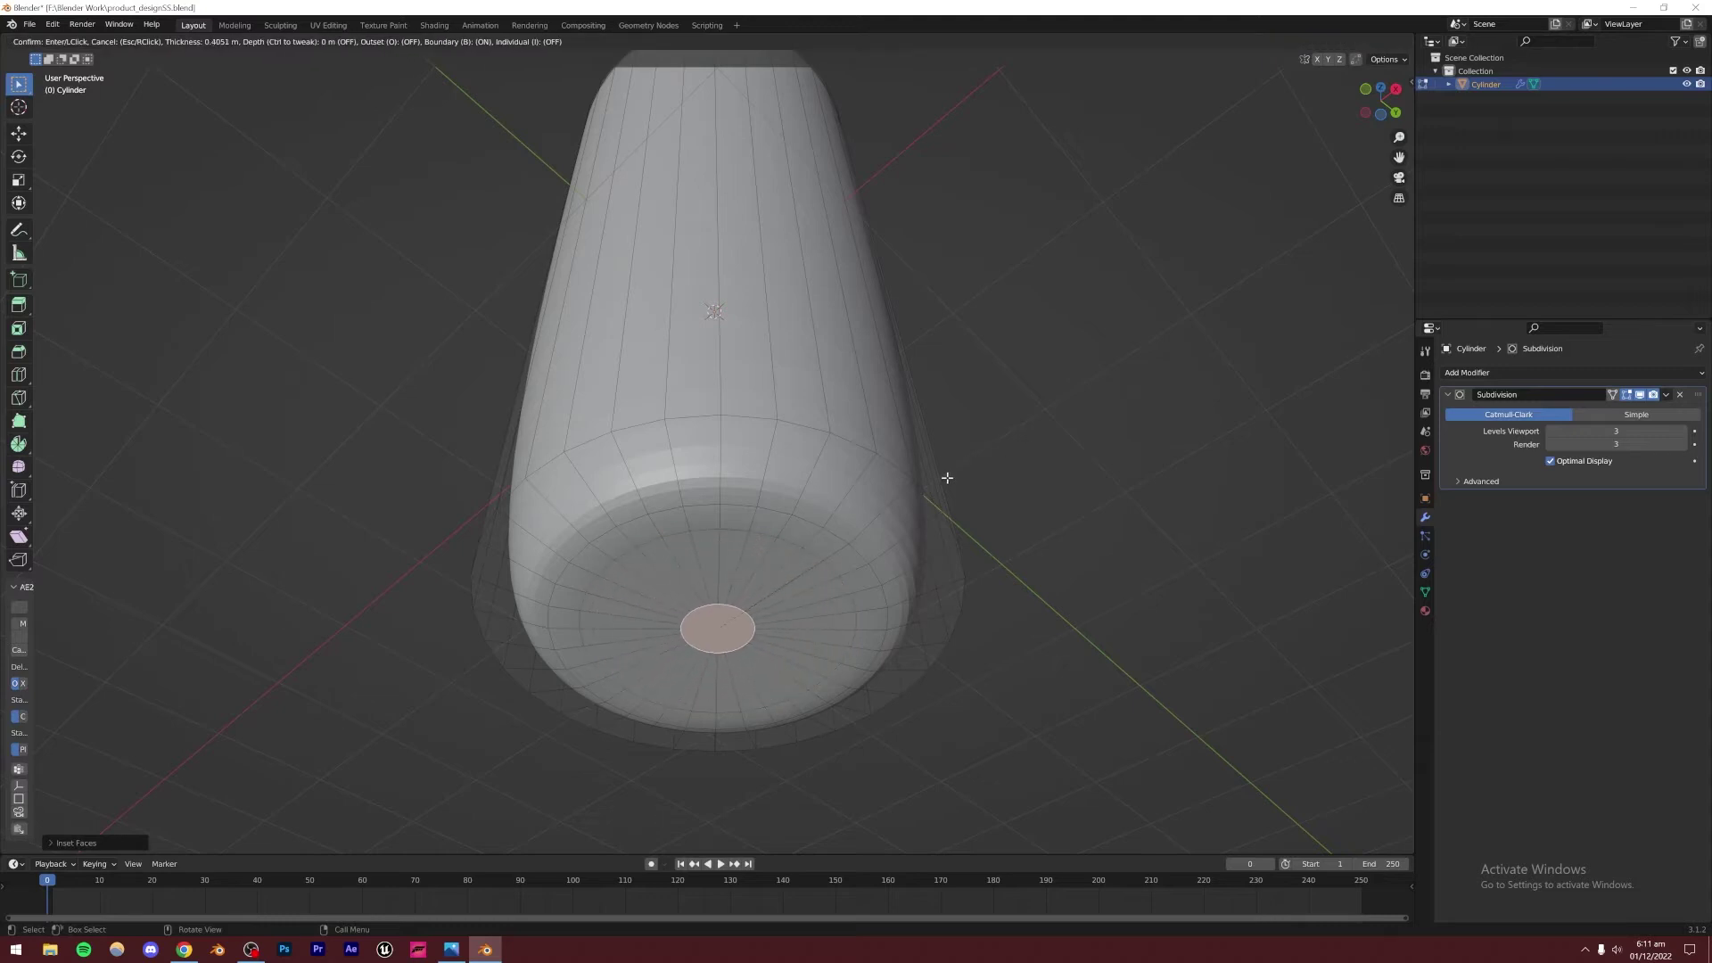
{"action": "left_click", "coordinate": [873, 508]}
{"action": "key", "text": "Tab"}
{"action": "middle_click_drag", "start_coordinate": [874, 508], "coordinate": [786, 583]}
Add a loop cut around the bottle body, slide it down near the base, then return to Object Mode and deselect the bottle
{"action": "key", "text": "Tab"}
{"action": "middle_click_drag", "start_coordinate": [671, 555], "coordinate": [764, 431]}
{"action": "key", "text": "ctrl+r"}
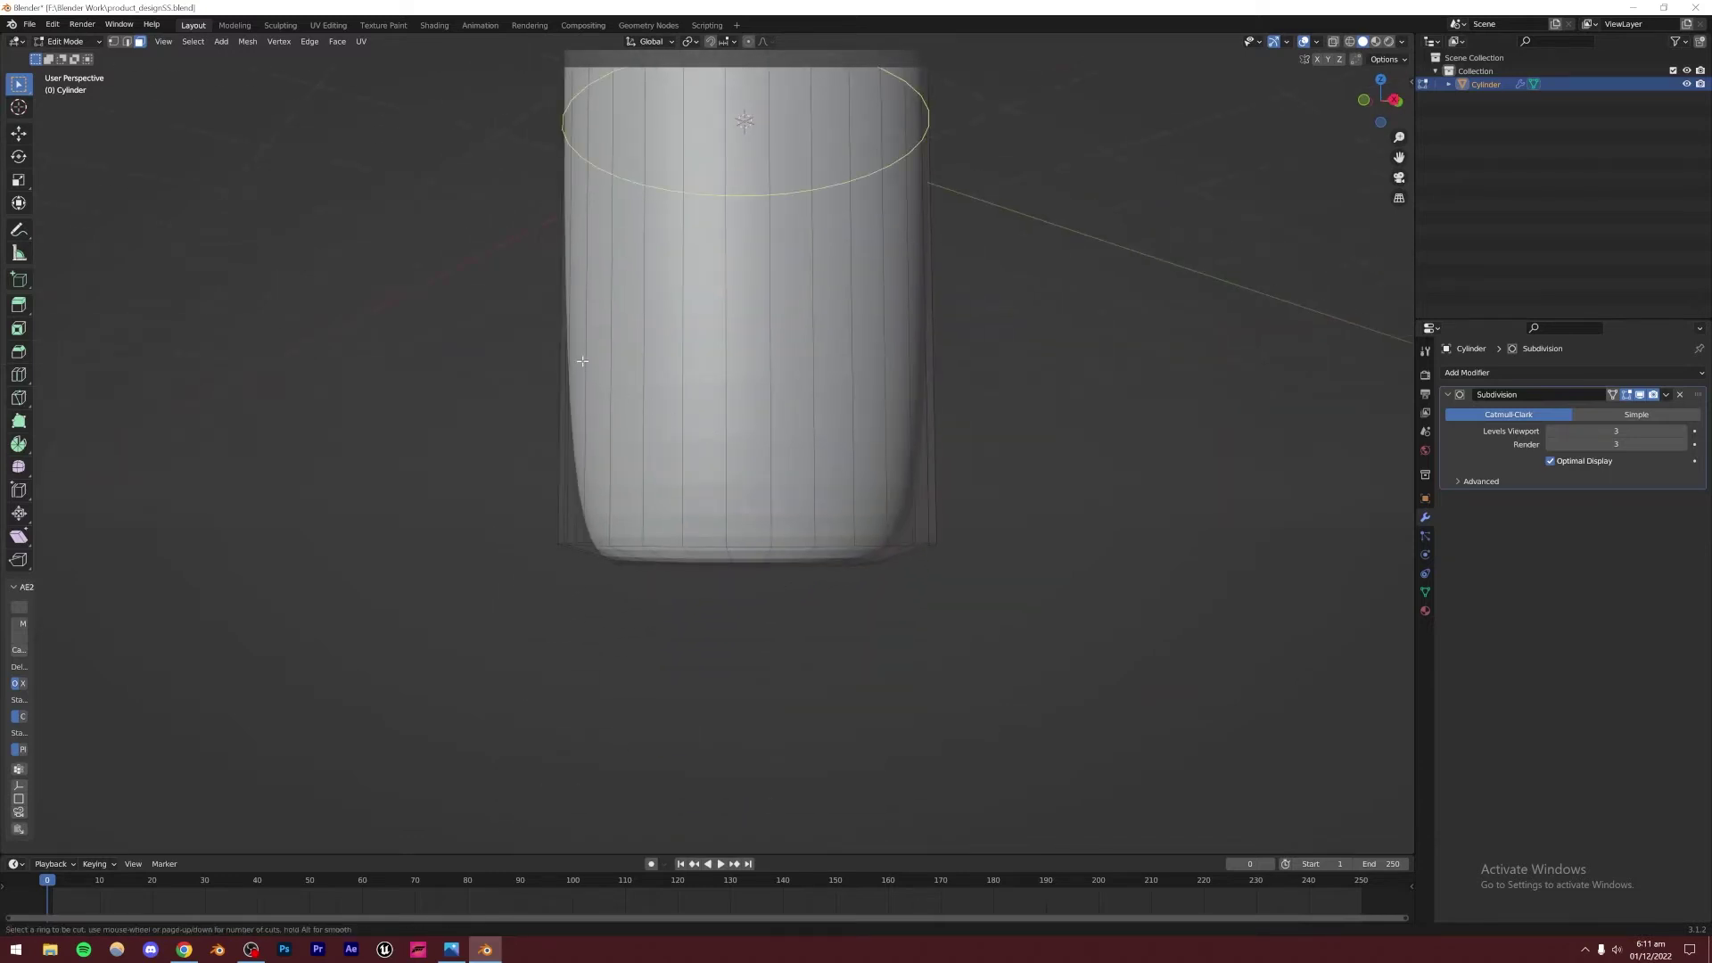
{"action": "left_click", "coordinate": [577, 383]}
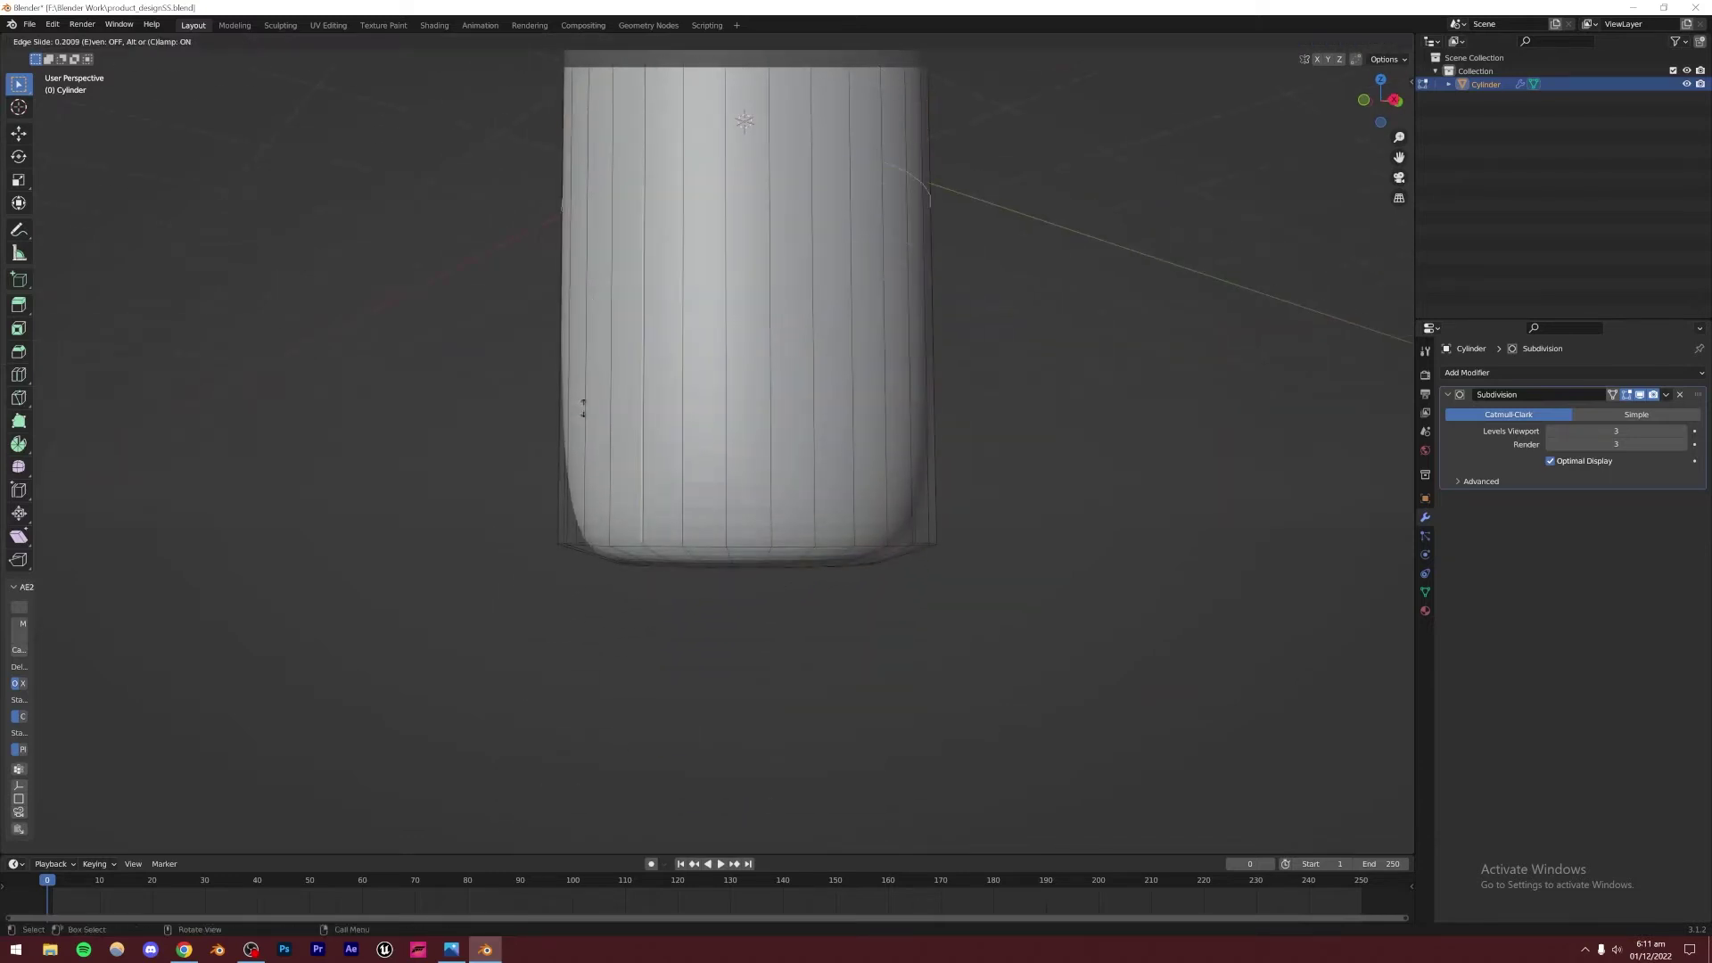
{"action": "left_click", "coordinate": [512, 724]}
{"action": "scroll", "coordinate": [617, 645], "scroll_direction": "down", "scroll_amount": 2}
{"action": "key", "text": "Tab"}
{"action": "left_click", "coordinate": [632, 615]}
{"action": "scroll", "coordinate": [634, 609], "scroll_direction": "down", "scroll_amount": 4}
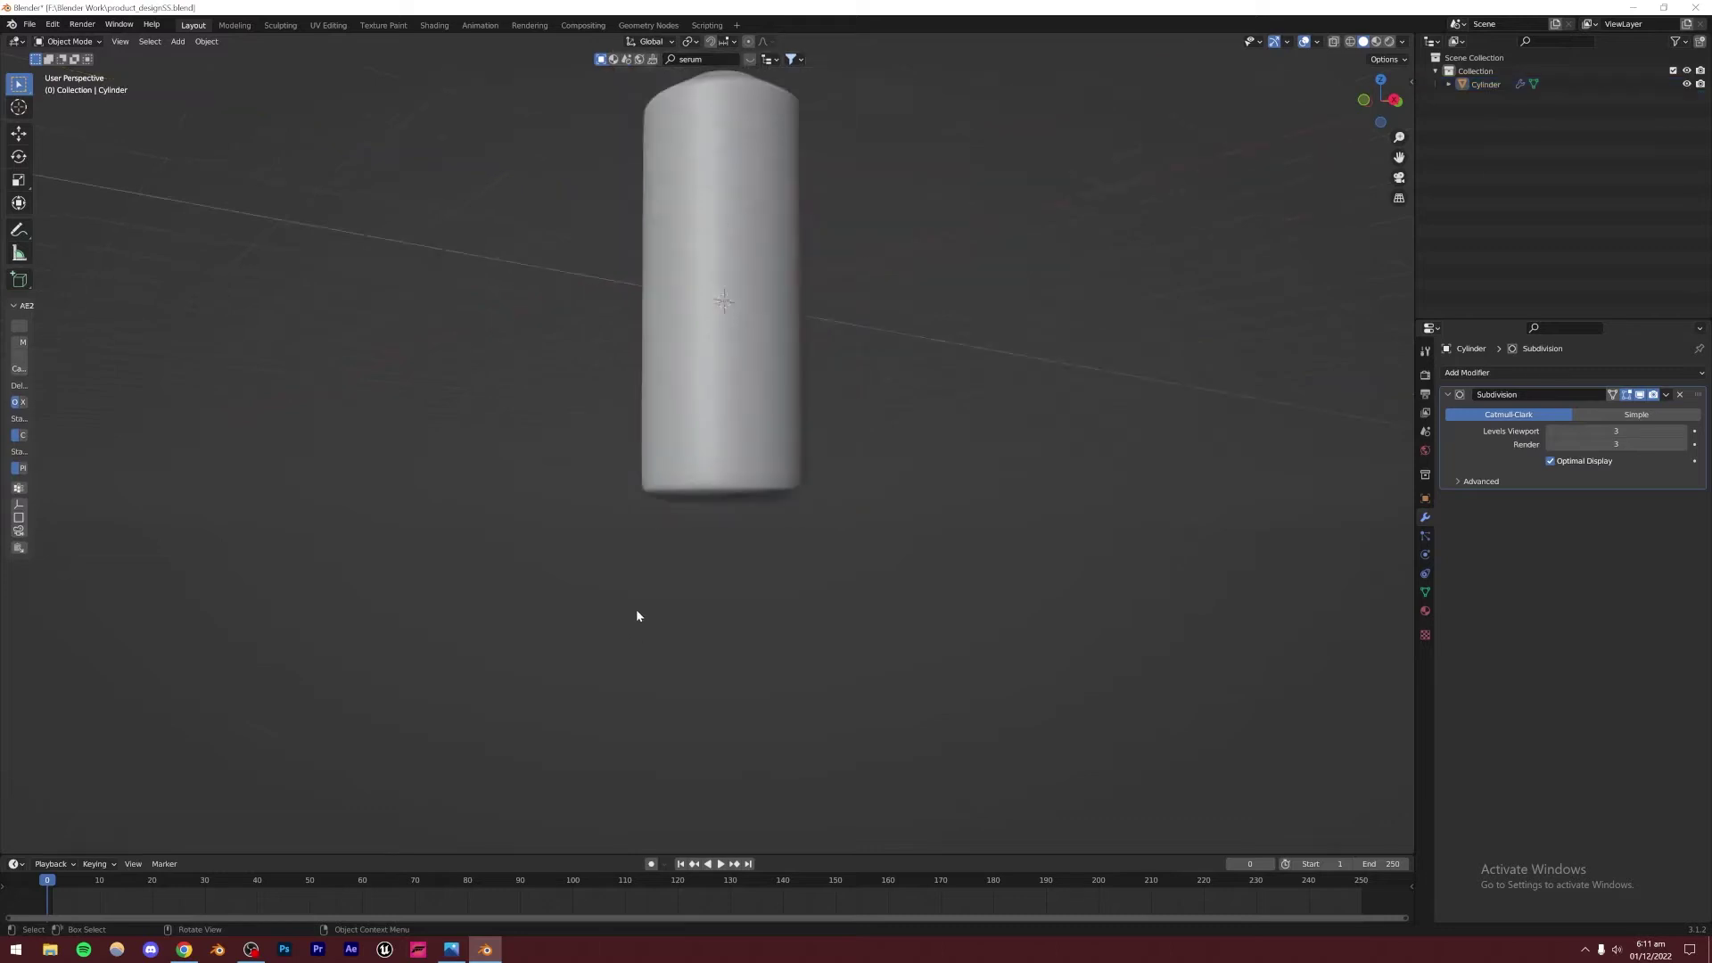
{"action": "middle_click_drag", "start_coordinate": [640, 604], "coordinate": [622, 650]}
Examine the bottle's cap and shoulder up close in the reference render, then return to Blender
{"action": "left_click", "coordinate": [456, 949]}
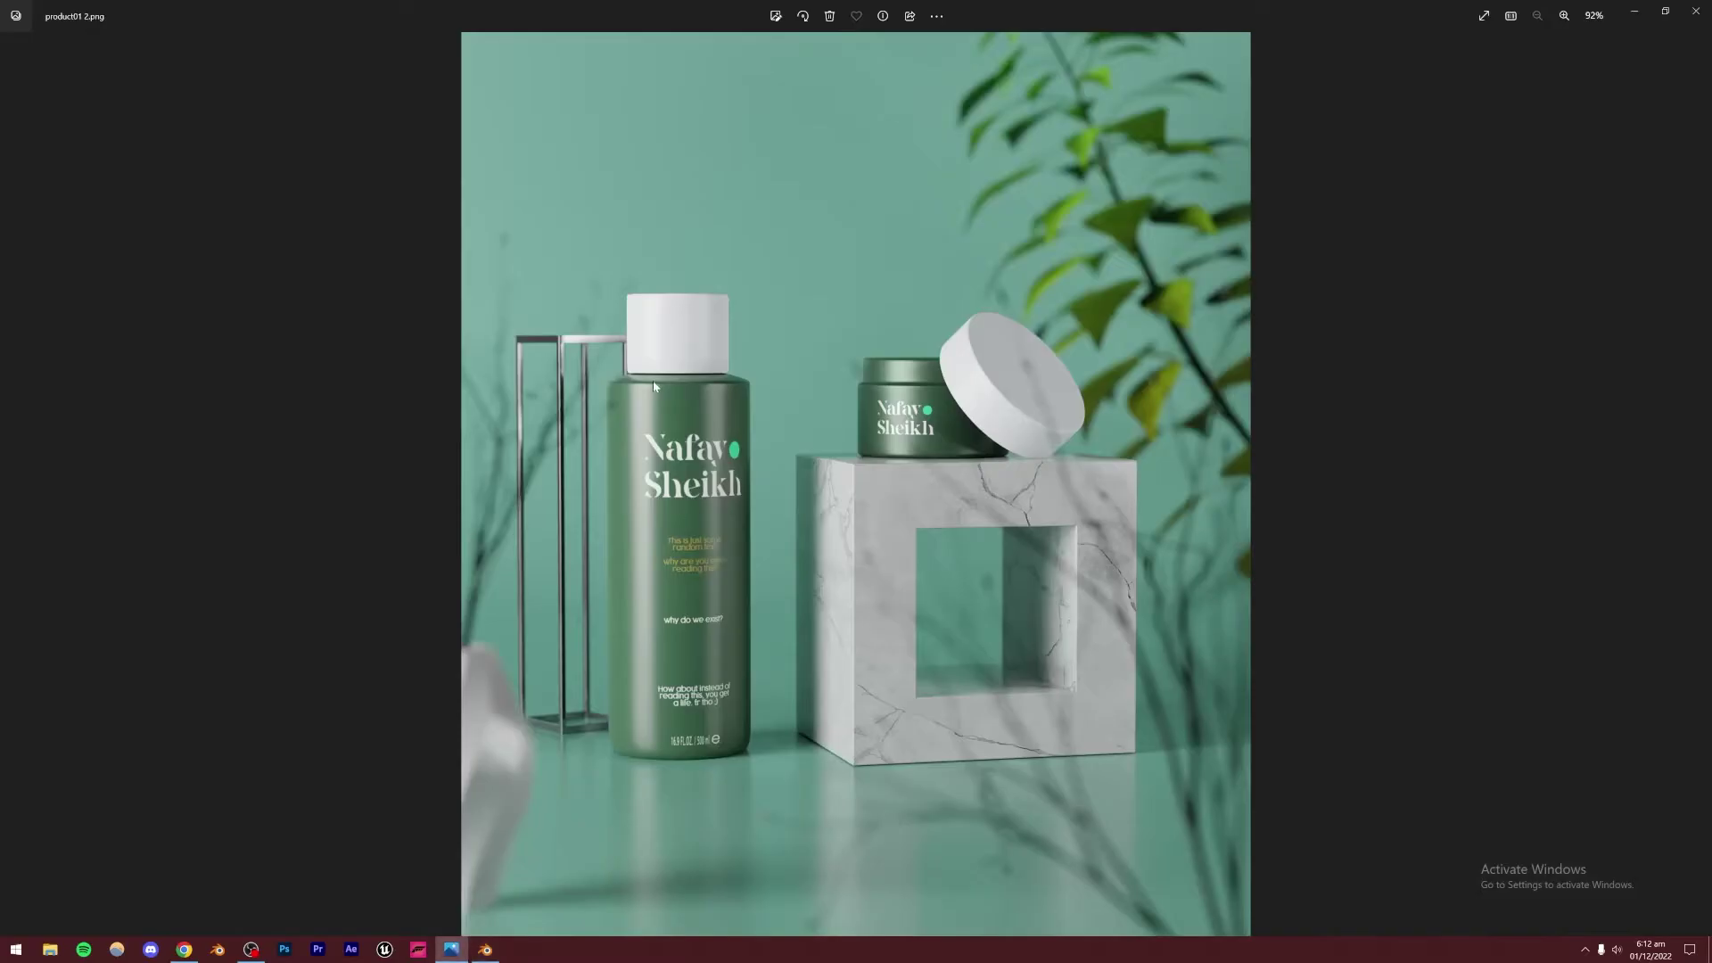
{"action": "scroll", "coordinate": [652, 380], "scroll_direction": "up", "scroll_amount": 3}
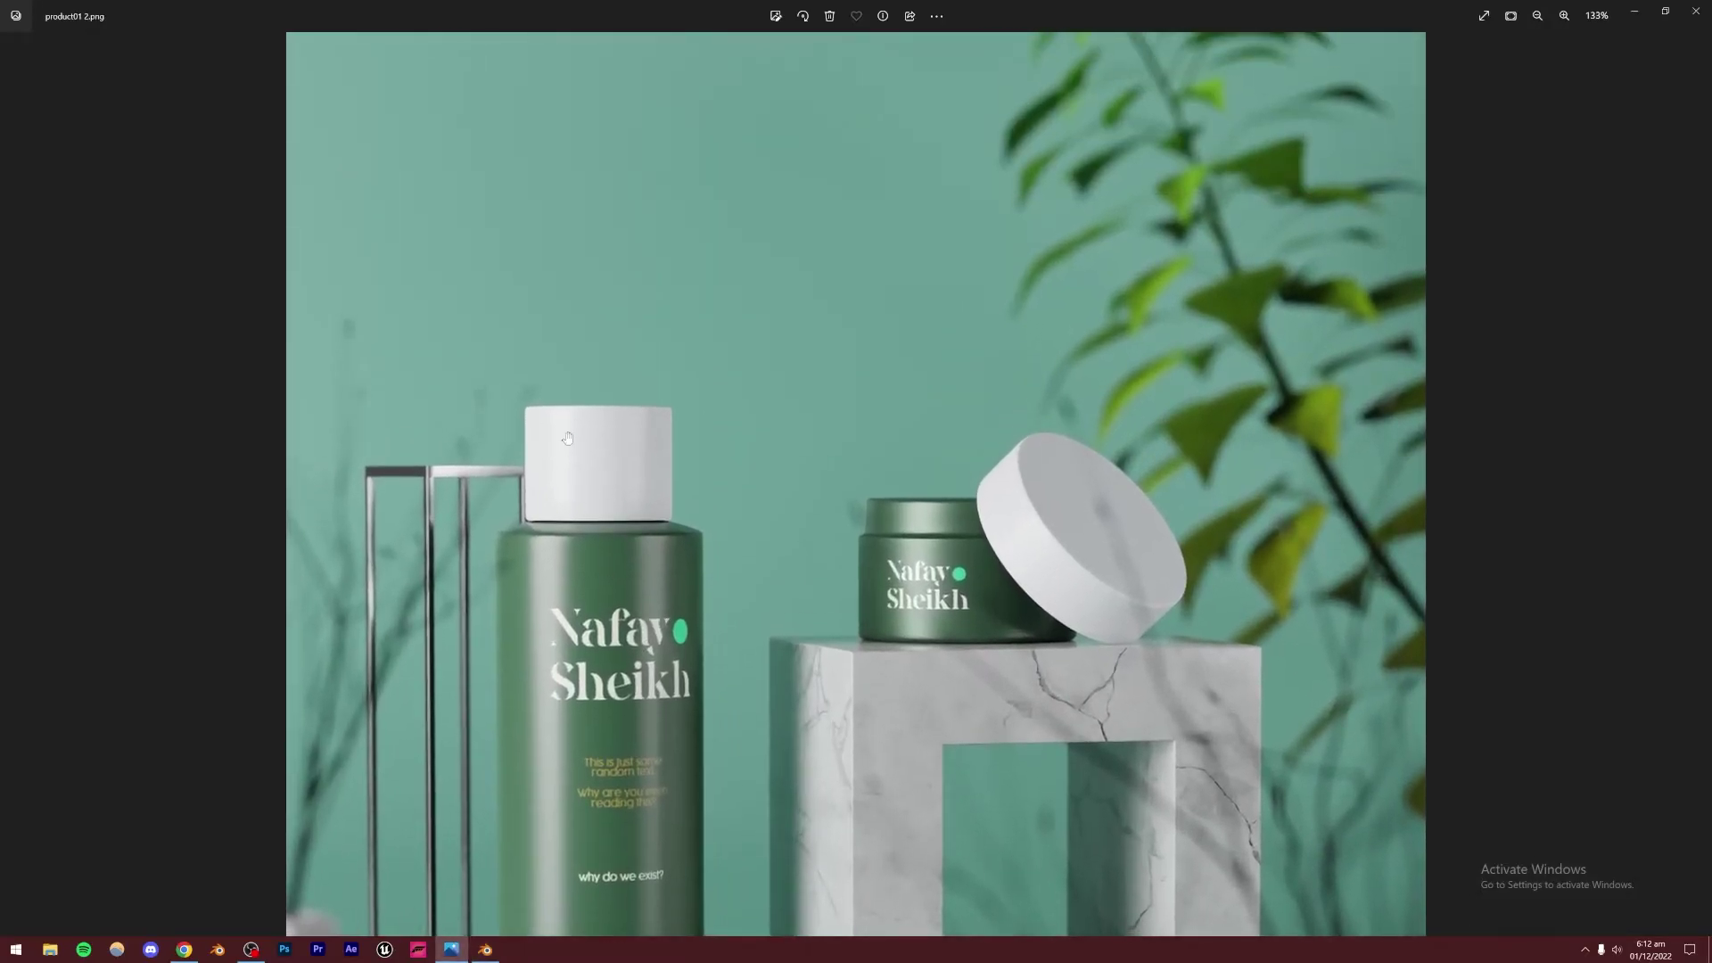
{"action": "left_click", "coordinate": [489, 952]}
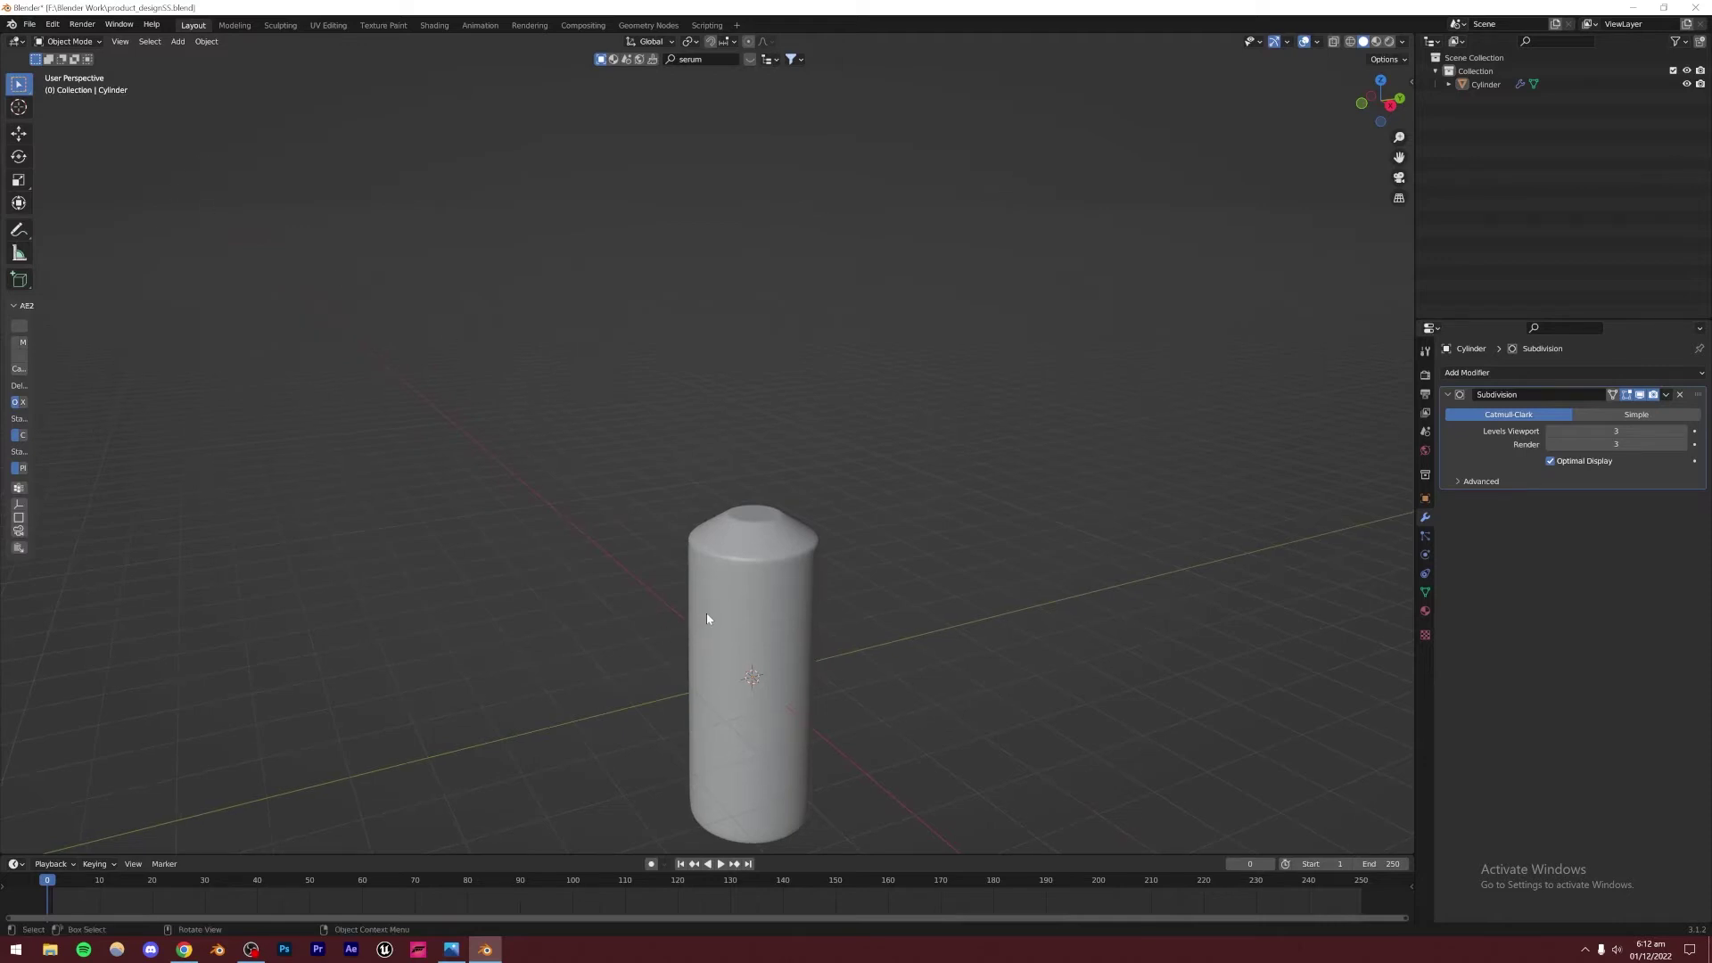
Select the edge loop at the upper end of the bottle's shoulder, examine it up close, and return to Object Mode with nothing selected
{"action": "scroll", "coordinate": [724, 603], "scroll_direction": "up", "scroll_amount": 4}
{"action": "middle_click_drag", "start_coordinate": [805, 699], "coordinate": [694, 545], "text": "shift"}
{"action": "left_click", "coordinate": [697, 550]}
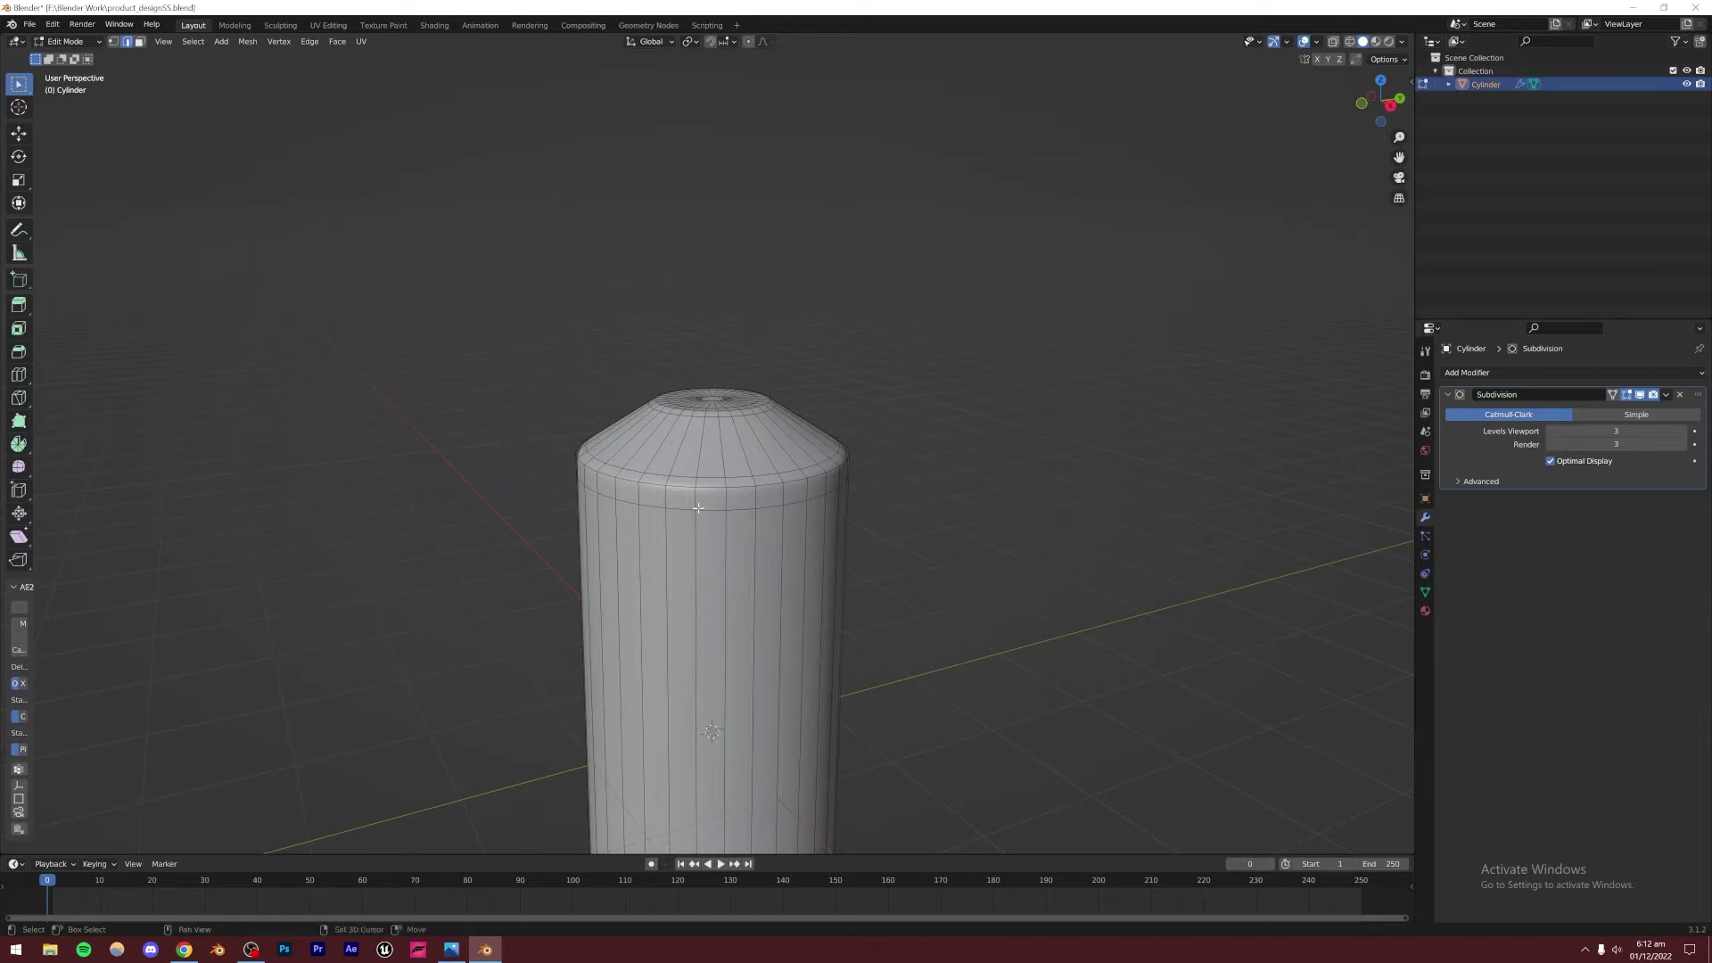
{"action": "middle_click_drag", "start_coordinate": [694, 542], "coordinate": [743, 553]}
{"action": "scroll", "coordinate": [743, 553], "scroll_direction": "up", "scroll_amount": 4}
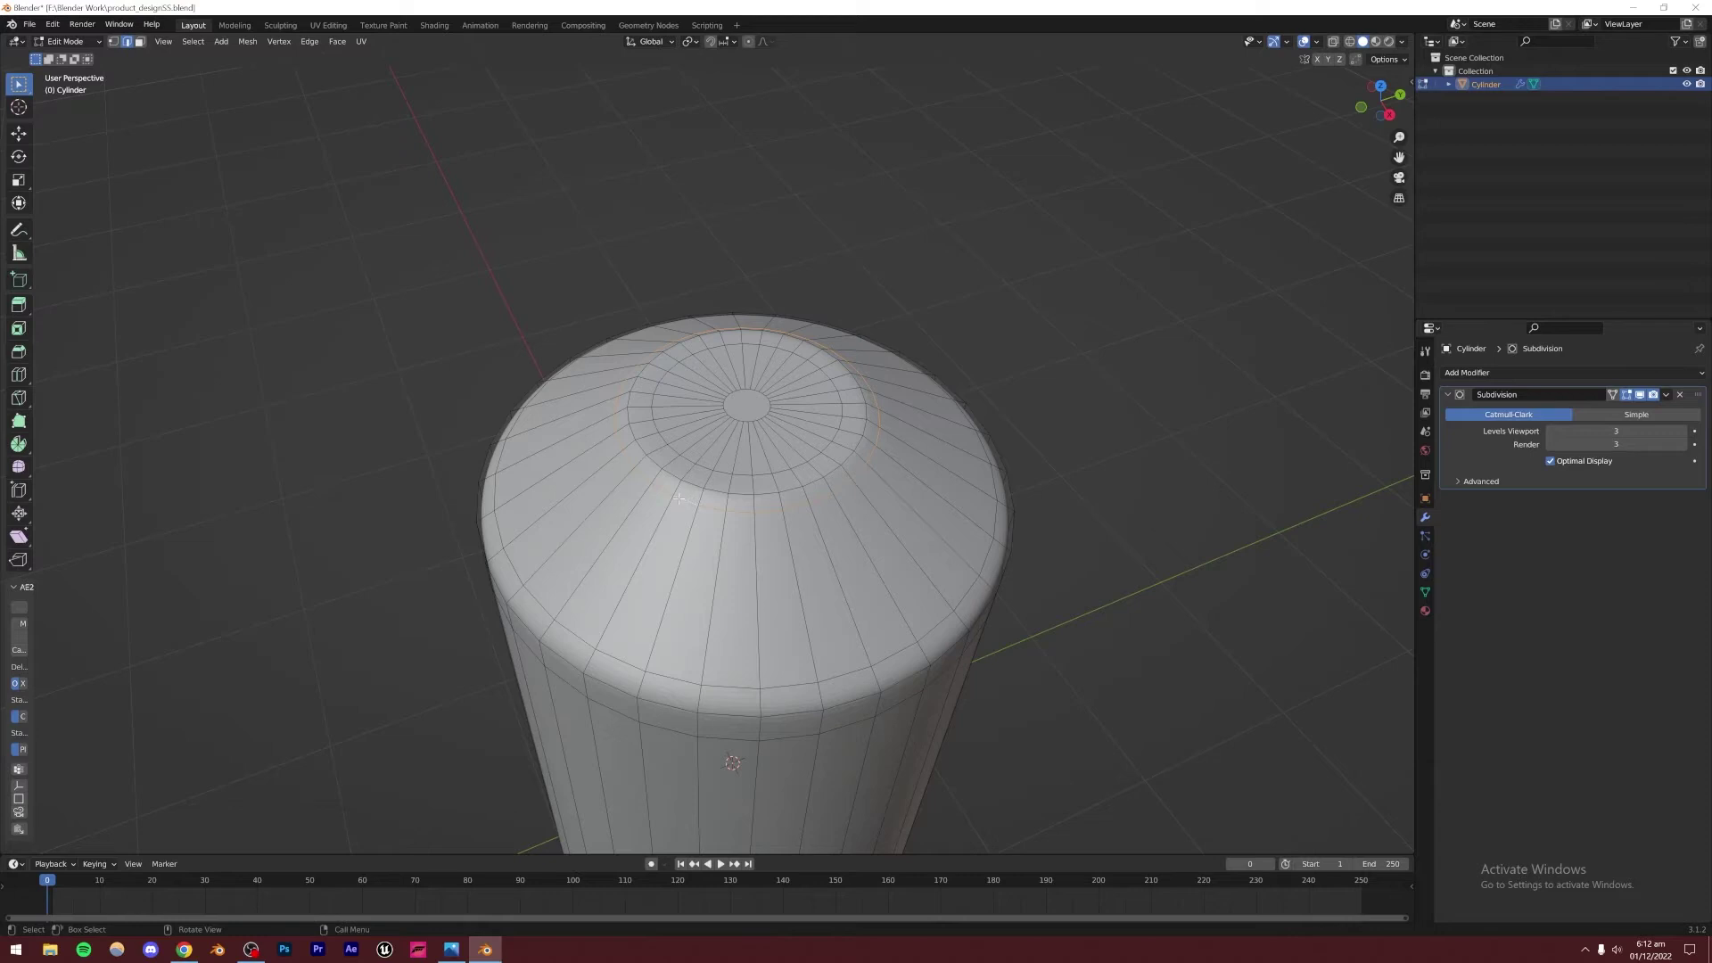
{"action": "scroll", "coordinate": [683, 509], "scroll_direction": "up", "scroll_amount": 4}
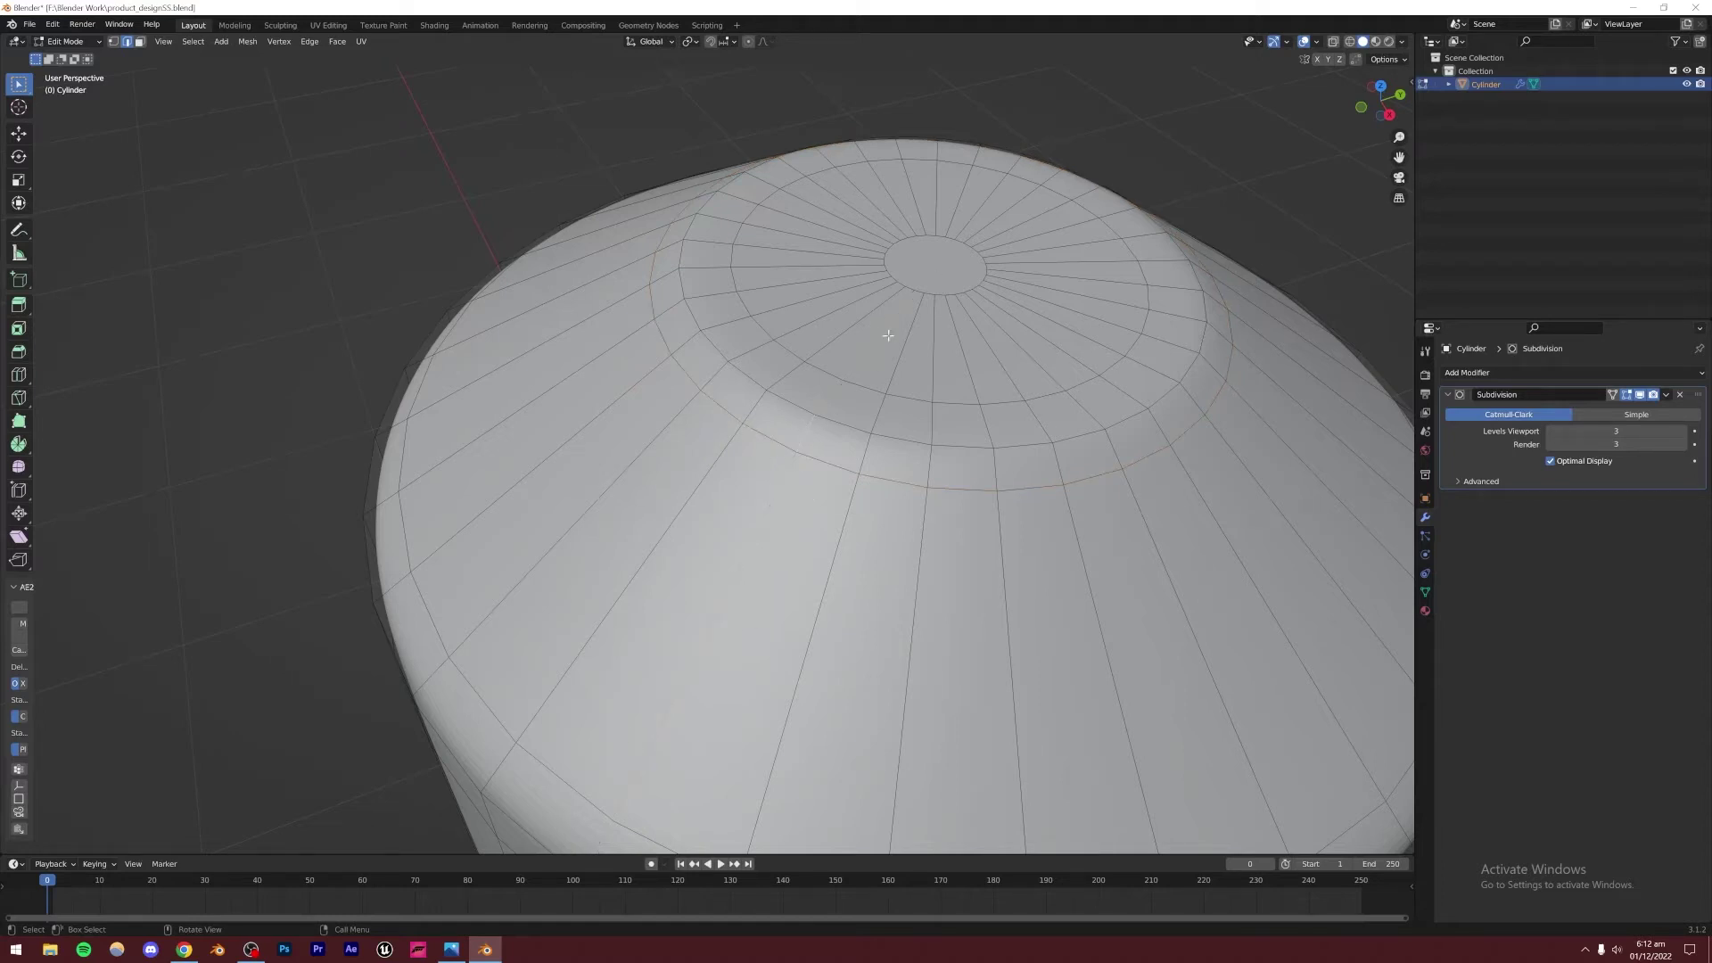
{"action": "left_click", "coordinate": [495, 308]}
{"action": "middle_click_drag", "start_coordinate": [1228, 381], "coordinate": [822, 565]}
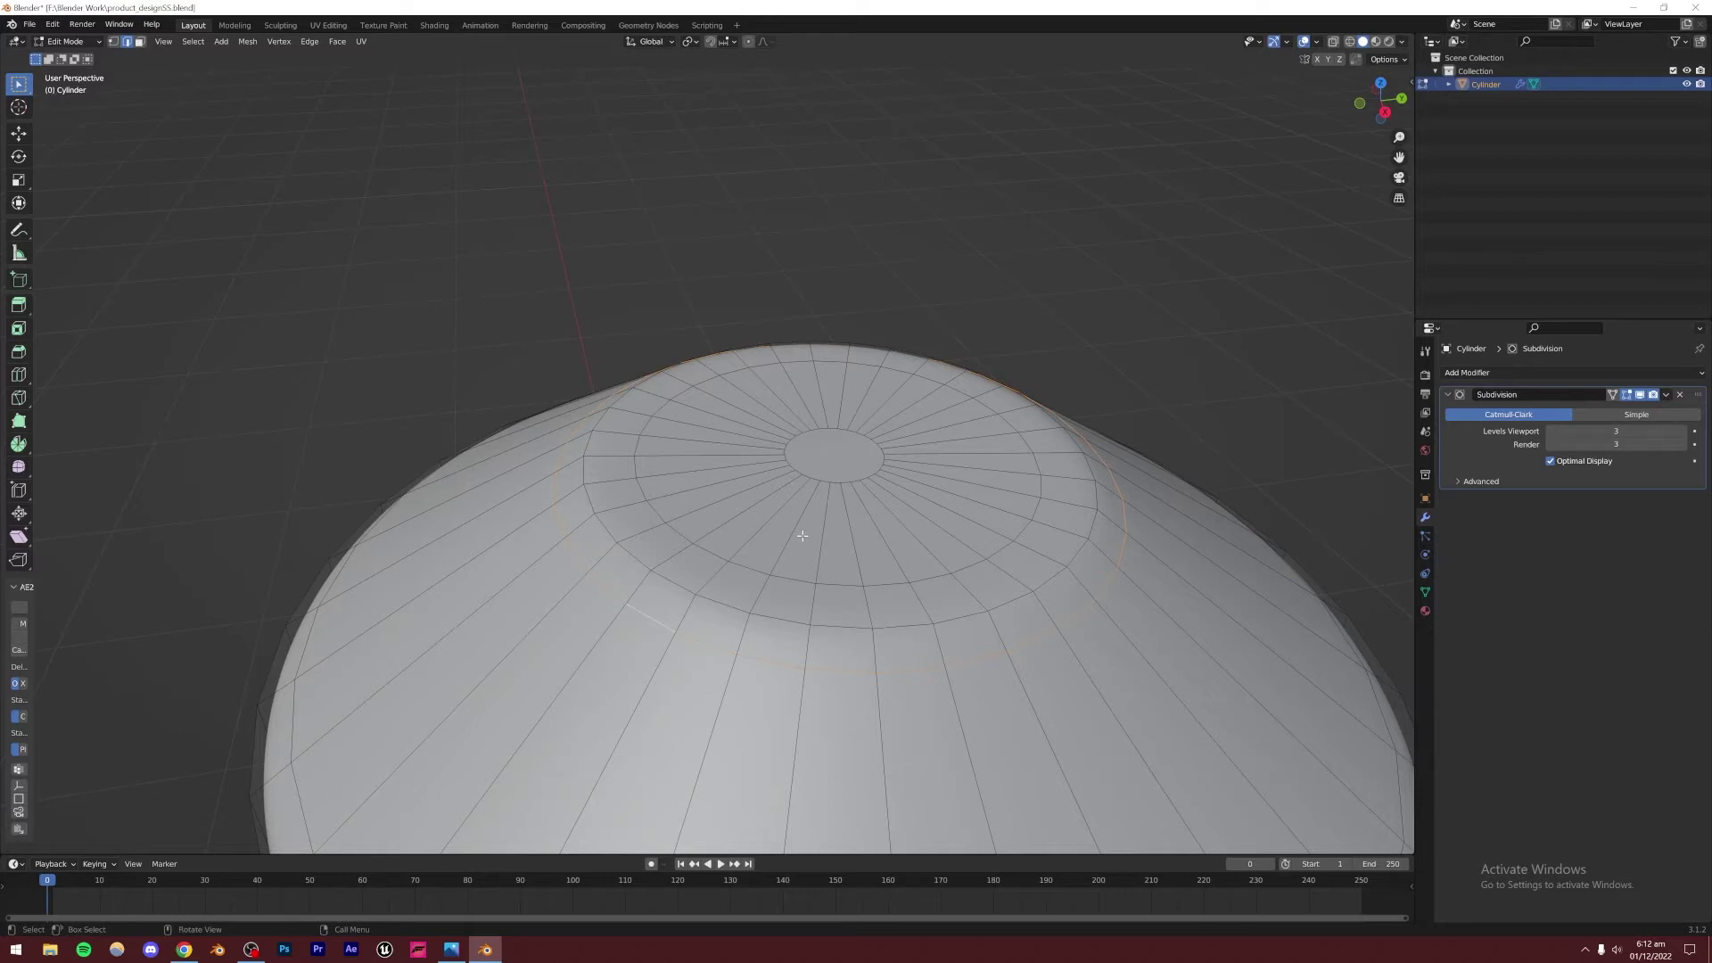
{"action": "key", "text": "Tab"}
{"action": "left_click", "coordinate": [626, 282]}
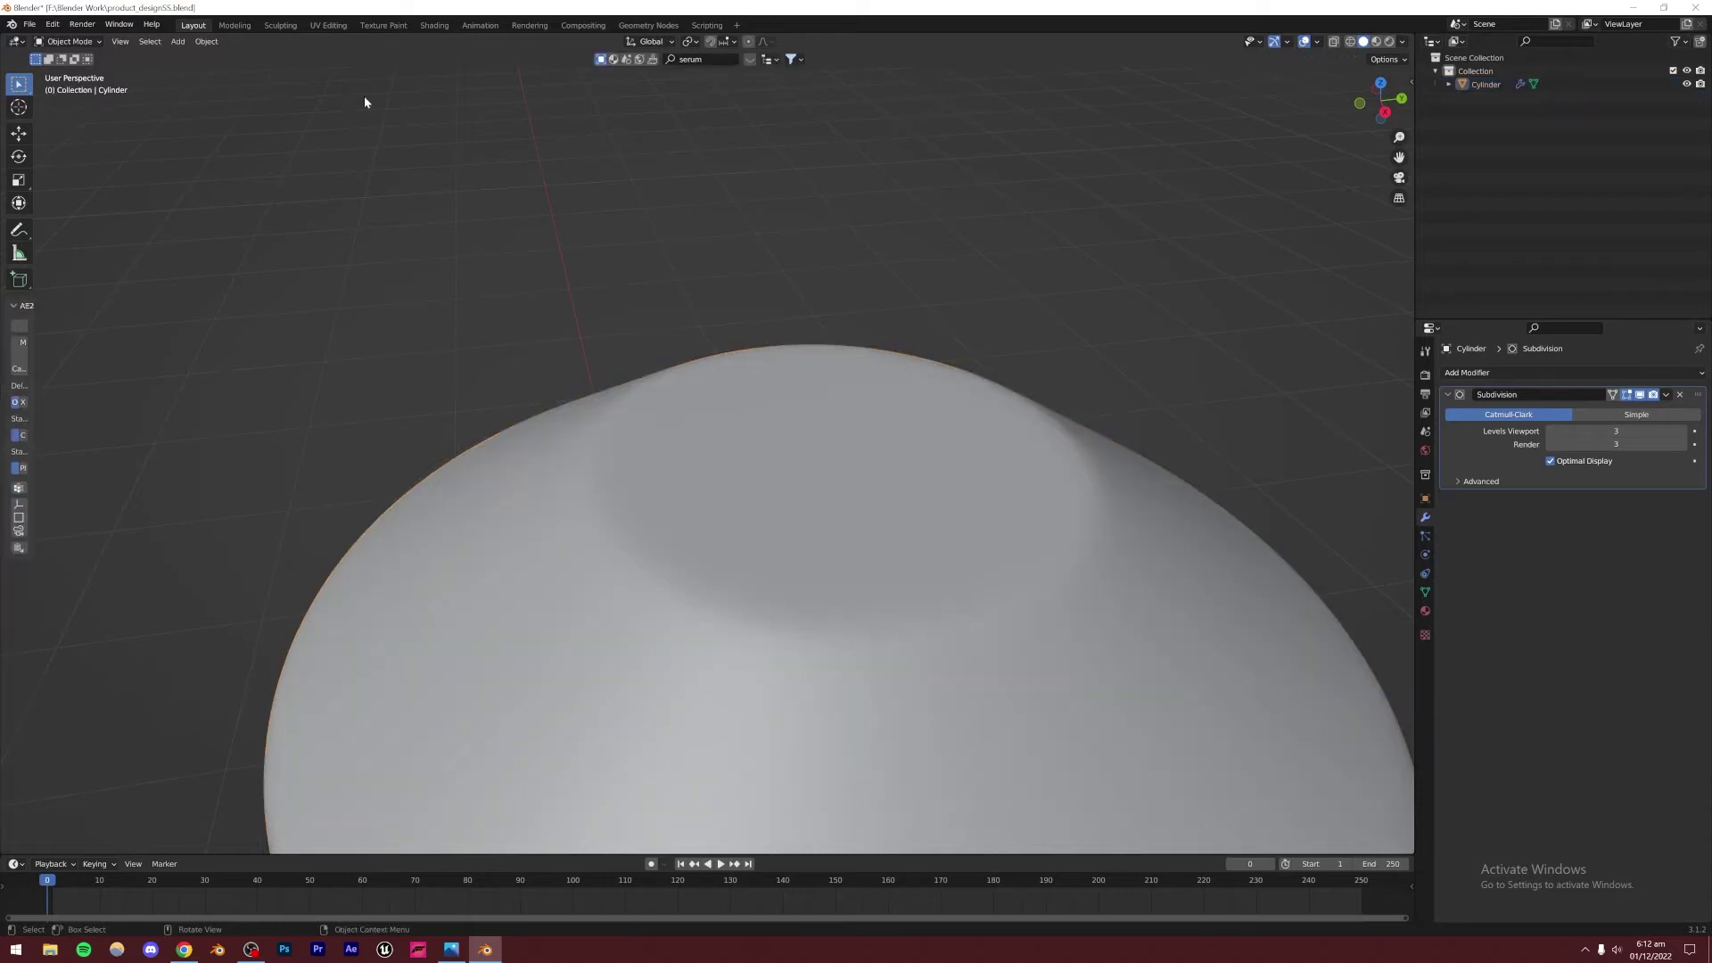
Try adding a mesh cylinder as the cap, raising it above the bottle, and delete it
{"action": "left_click", "coordinate": [179, 42]}
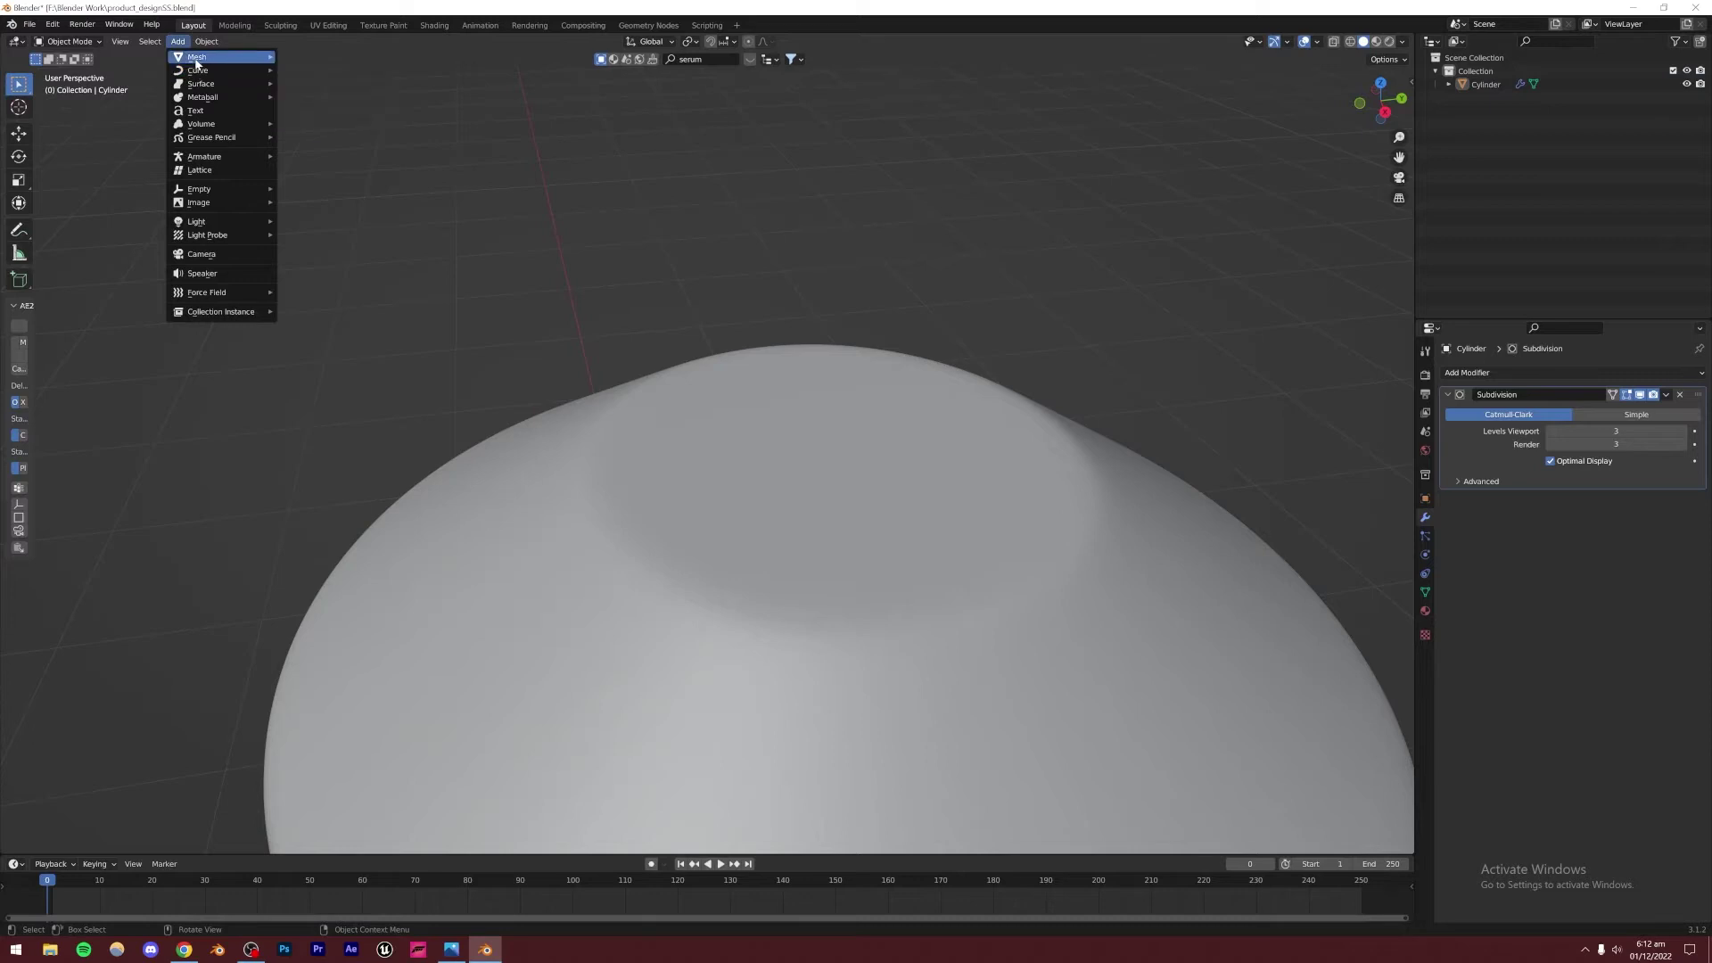
{"action": "mouse_move", "coordinate": [214, 57]}
{"action": "left_click", "coordinate": [351, 125]}
{"action": "scroll", "coordinate": [858, 438], "scroll_direction": "down", "scroll_amount": 6}
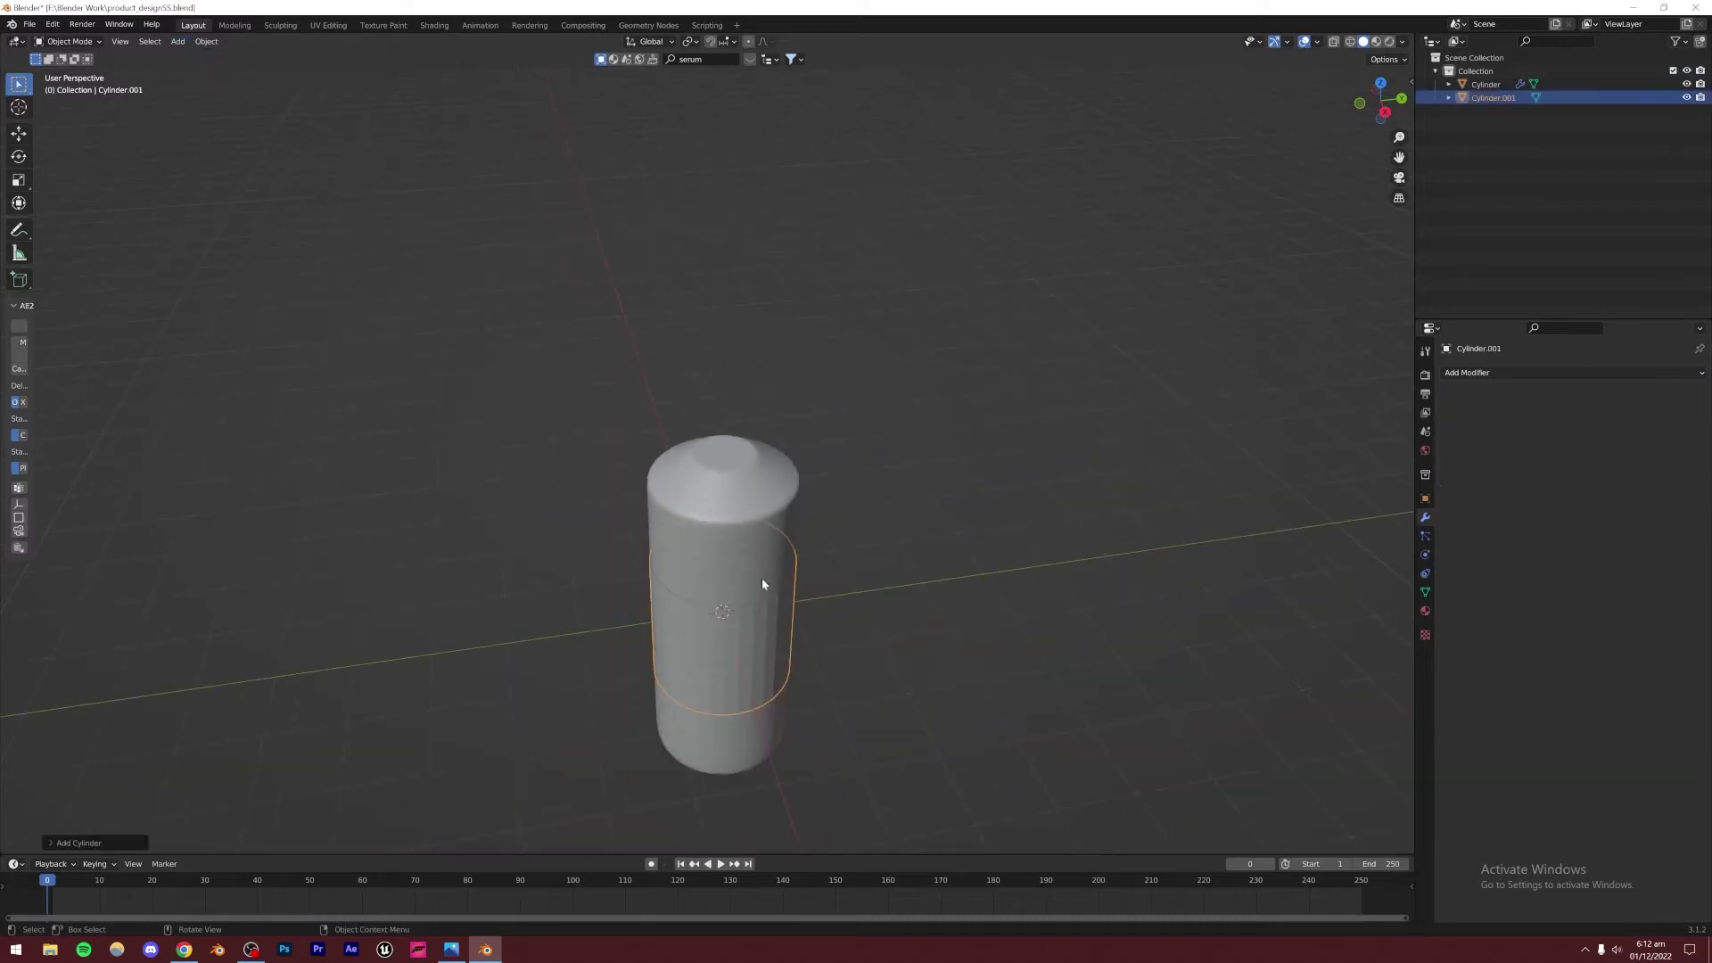
{"action": "key", "text": "g"}
{"action": "left_click", "coordinate": [775, 390]}
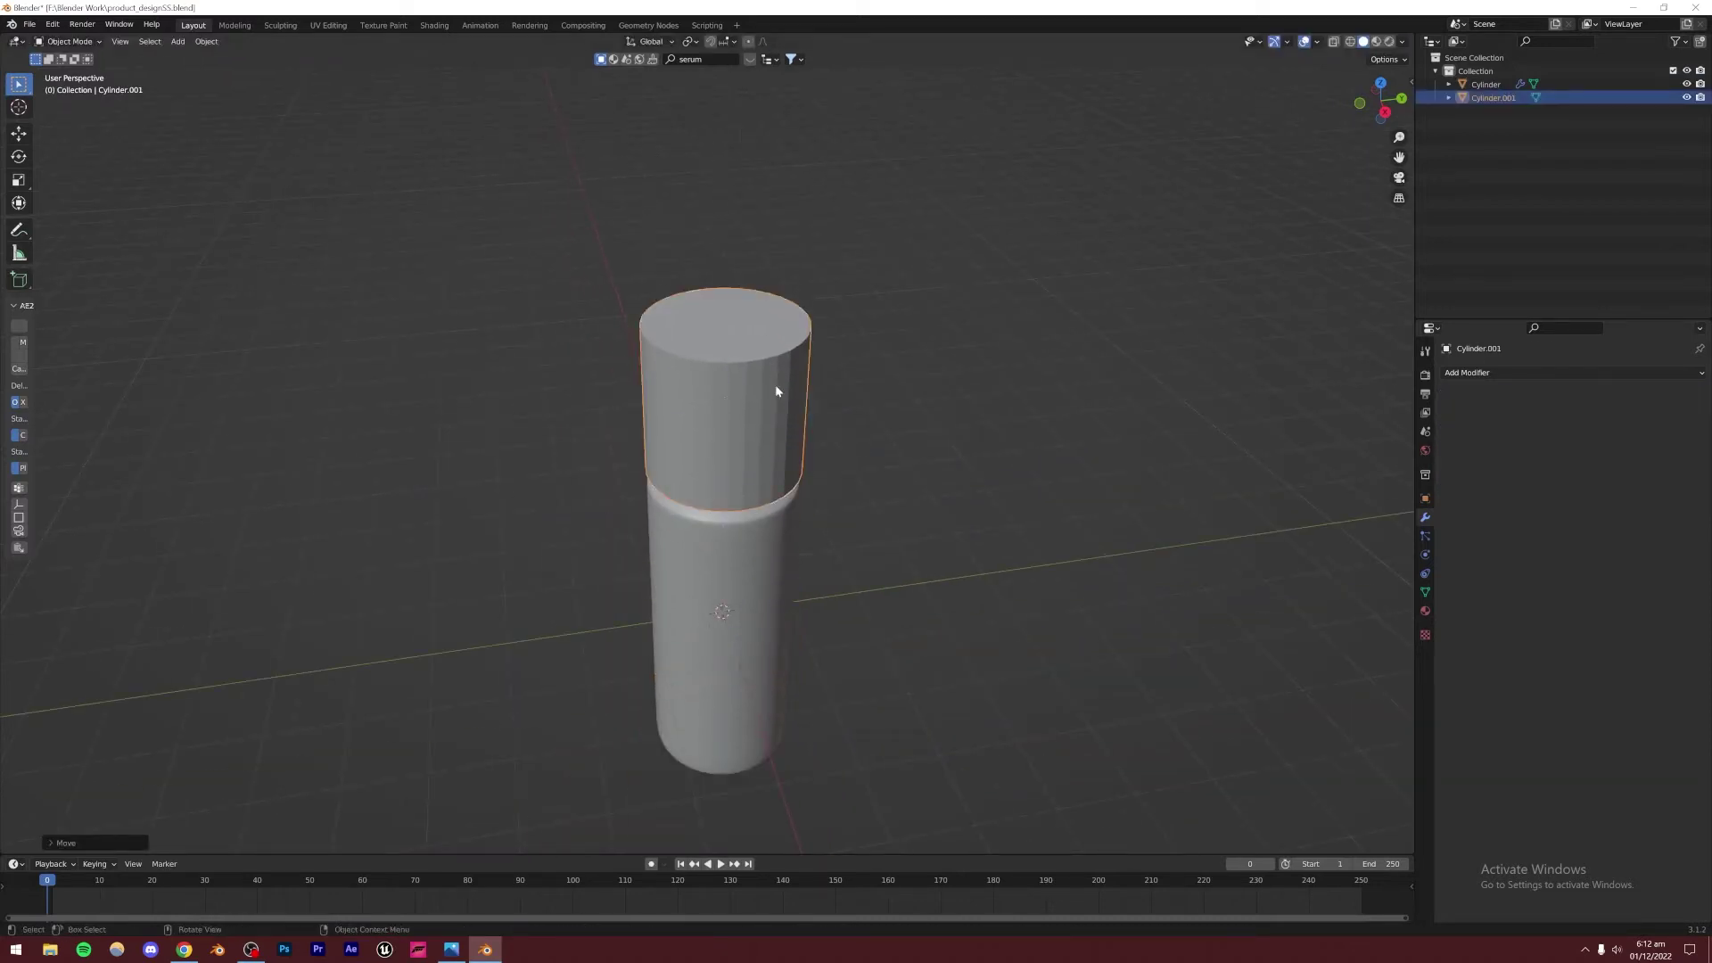
{"action": "key", "text": "x"}
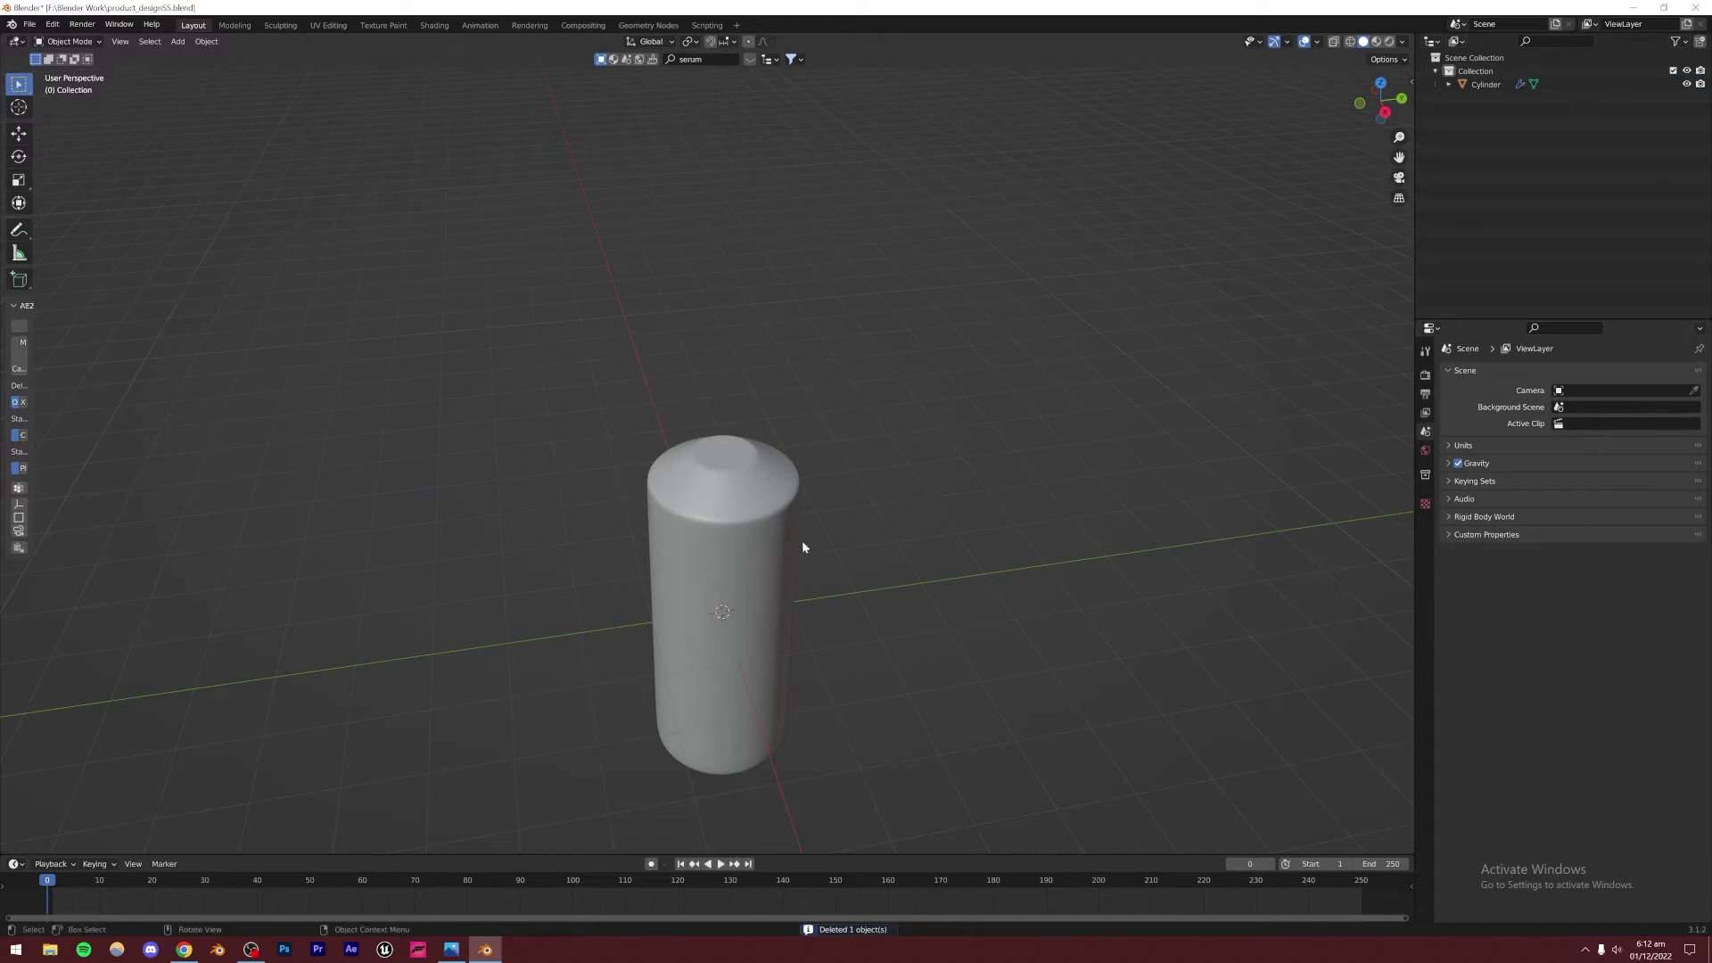
In the bottle's Edit Mode, duplicate the edge loop at the upper end of the shoulder, keeping the copy in place
{"action": "left_click", "coordinate": [798, 546]}
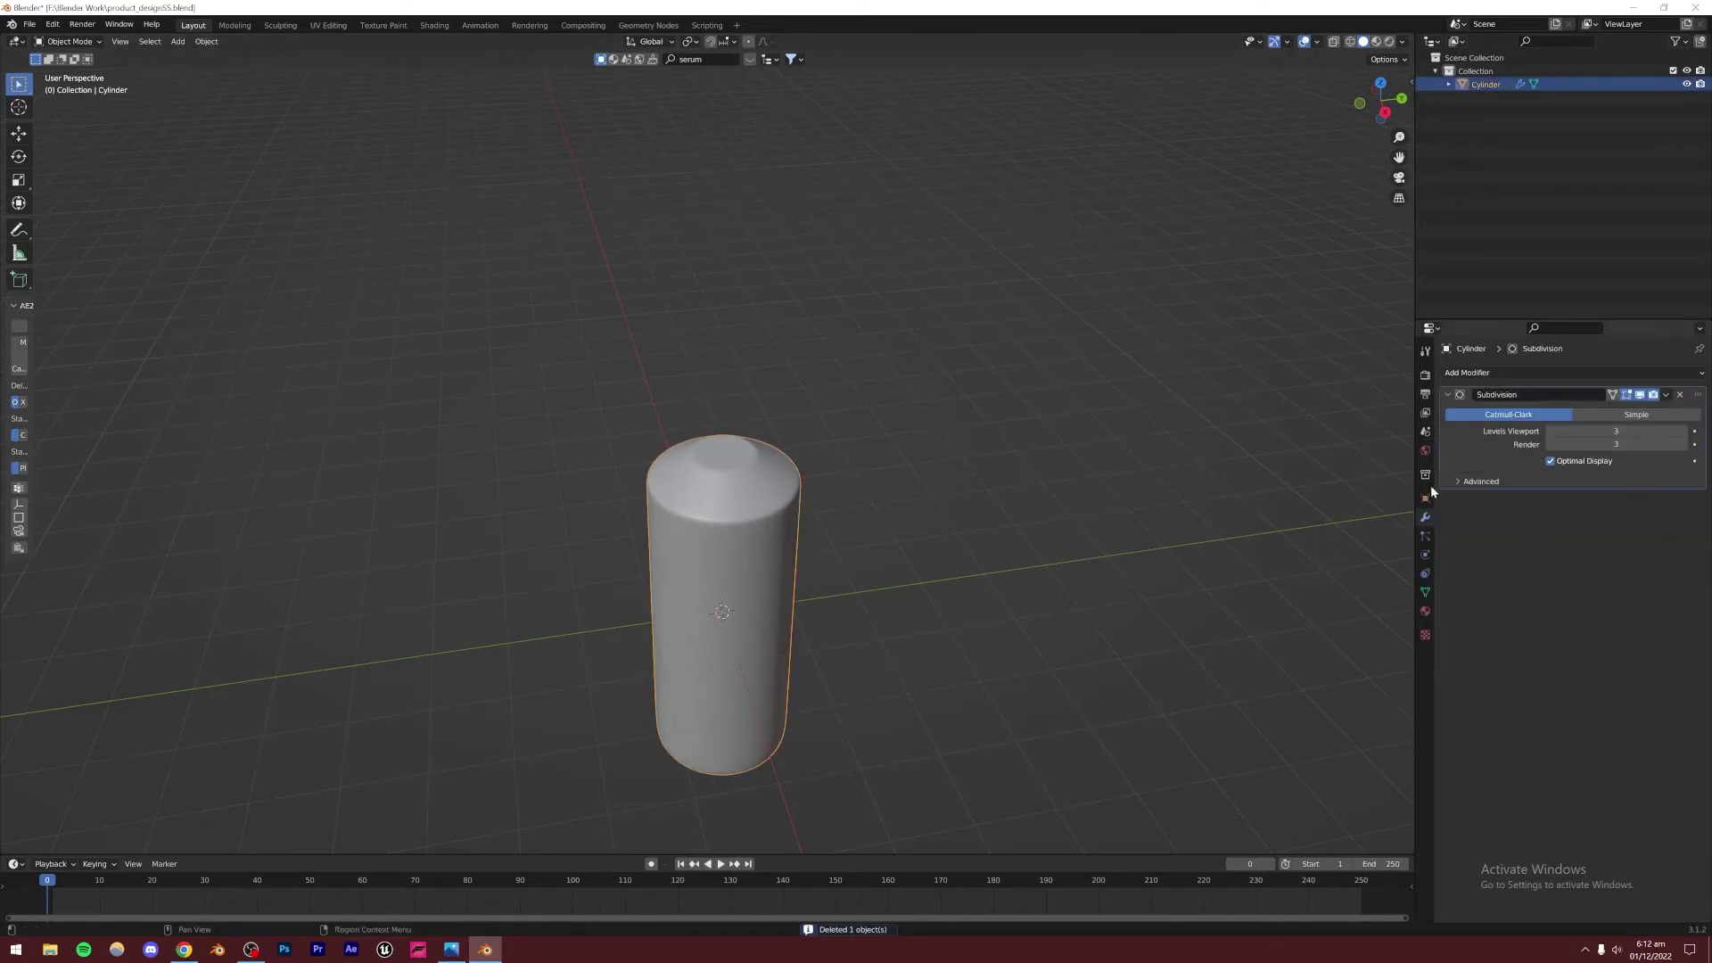
{"action": "scroll", "coordinate": [681, 581], "scroll_direction": "up", "scroll_amount": 7}
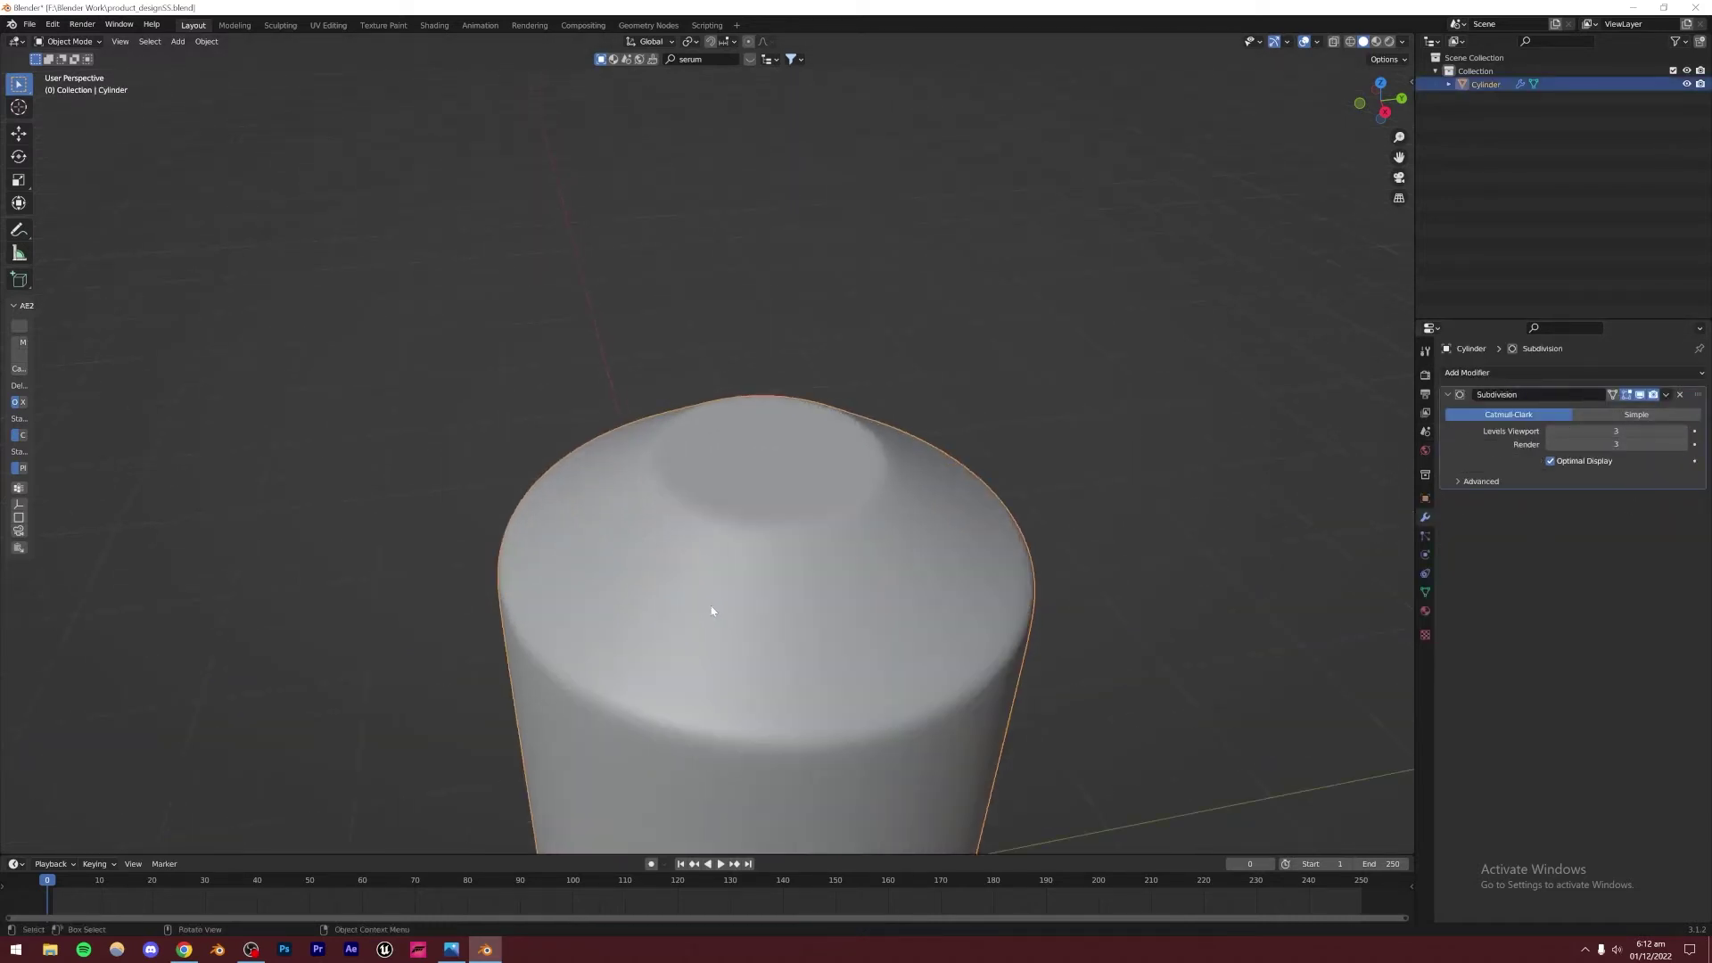
{"action": "key", "text": "Tab"}
{"action": "scroll", "coordinate": [718, 529], "scroll_direction": "down", "scroll_amount": 5}
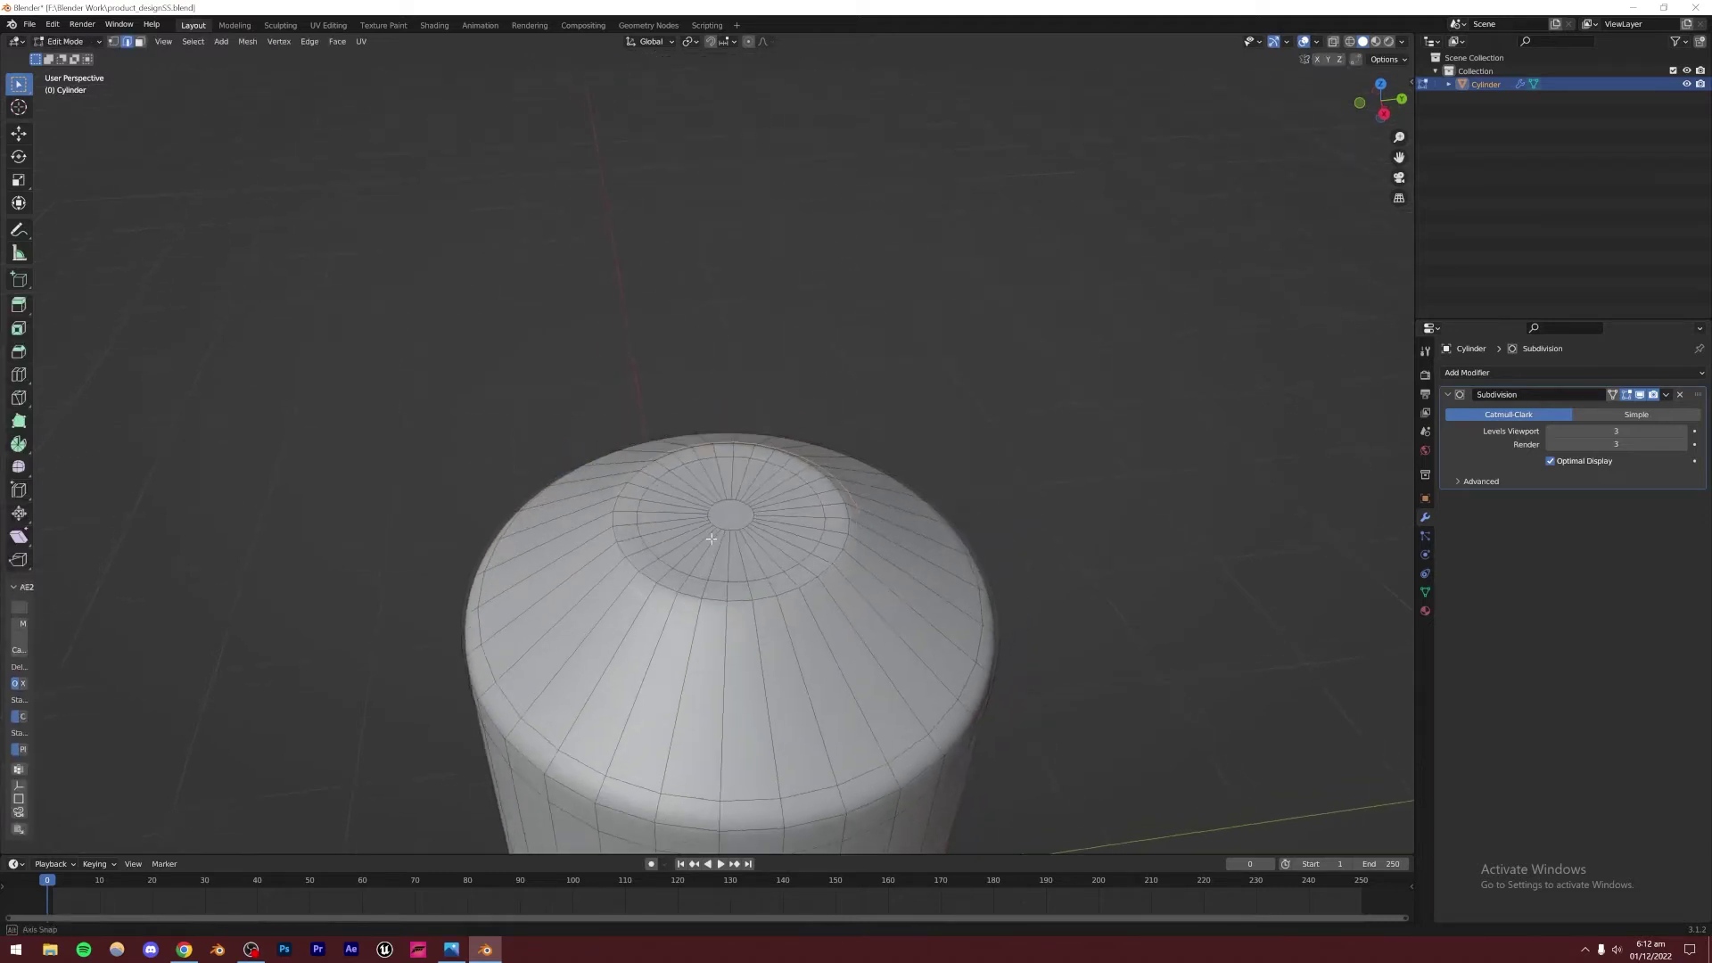
{"action": "scroll", "coordinate": [723, 499], "scroll_direction": "up", "scroll_amount": 4}
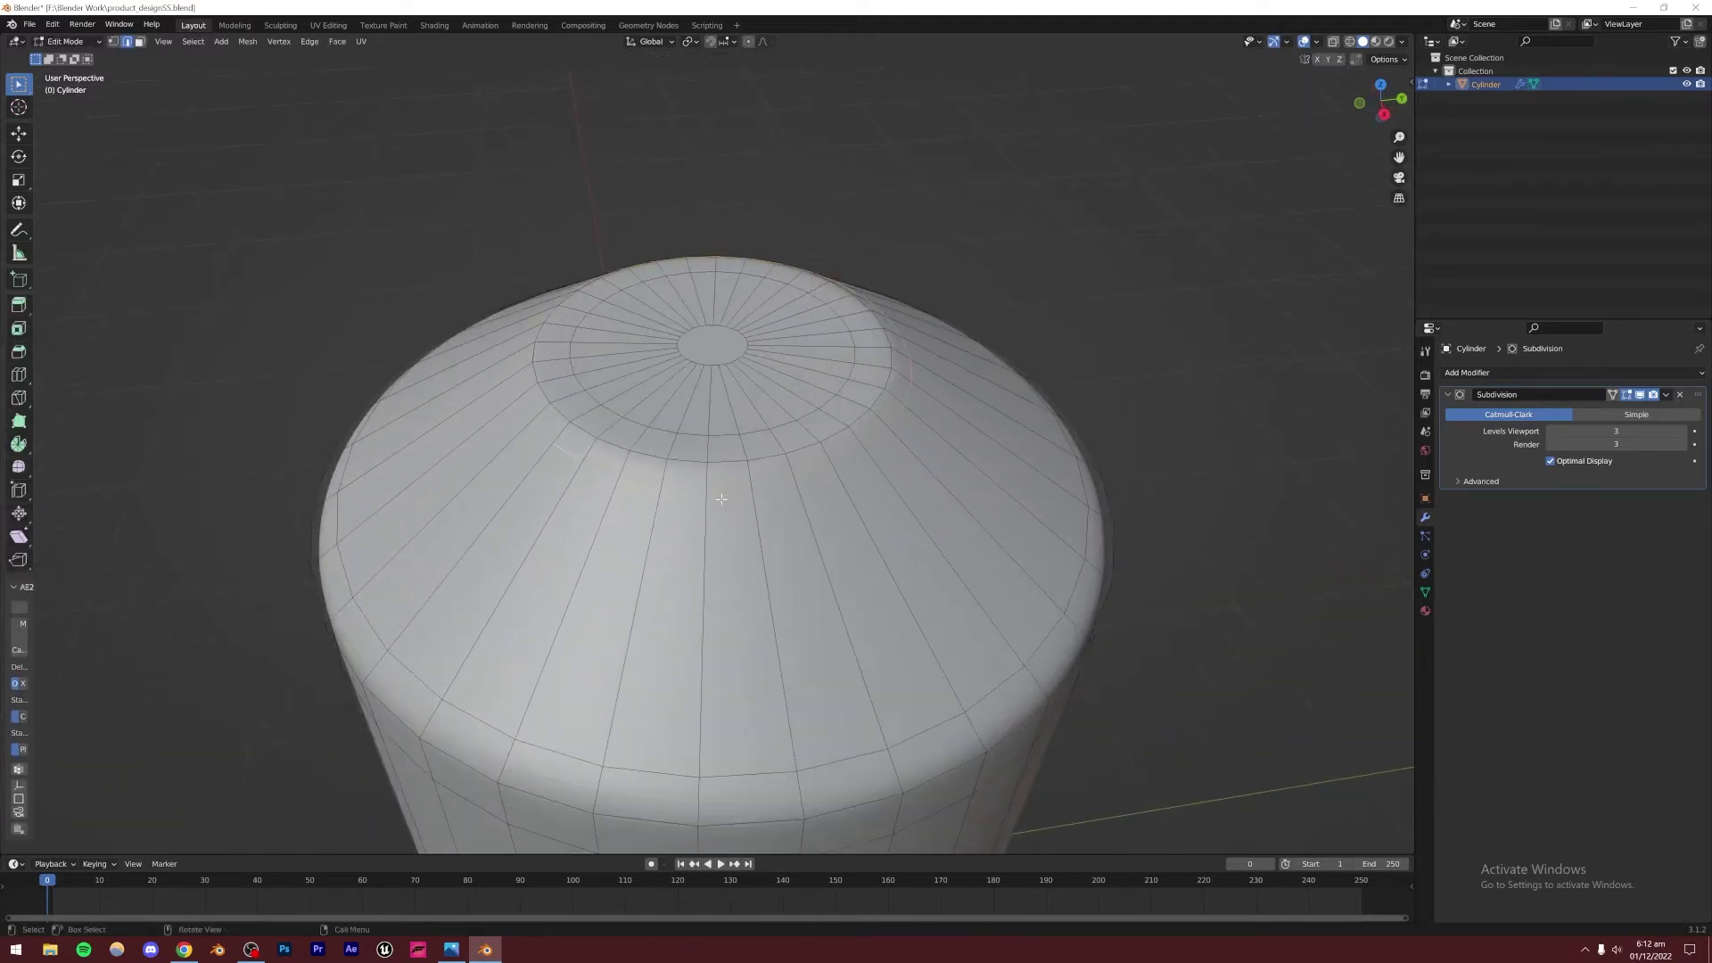
{"action": "scroll", "coordinate": [704, 494], "scroll_direction": "down", "scroll_amount": 2}
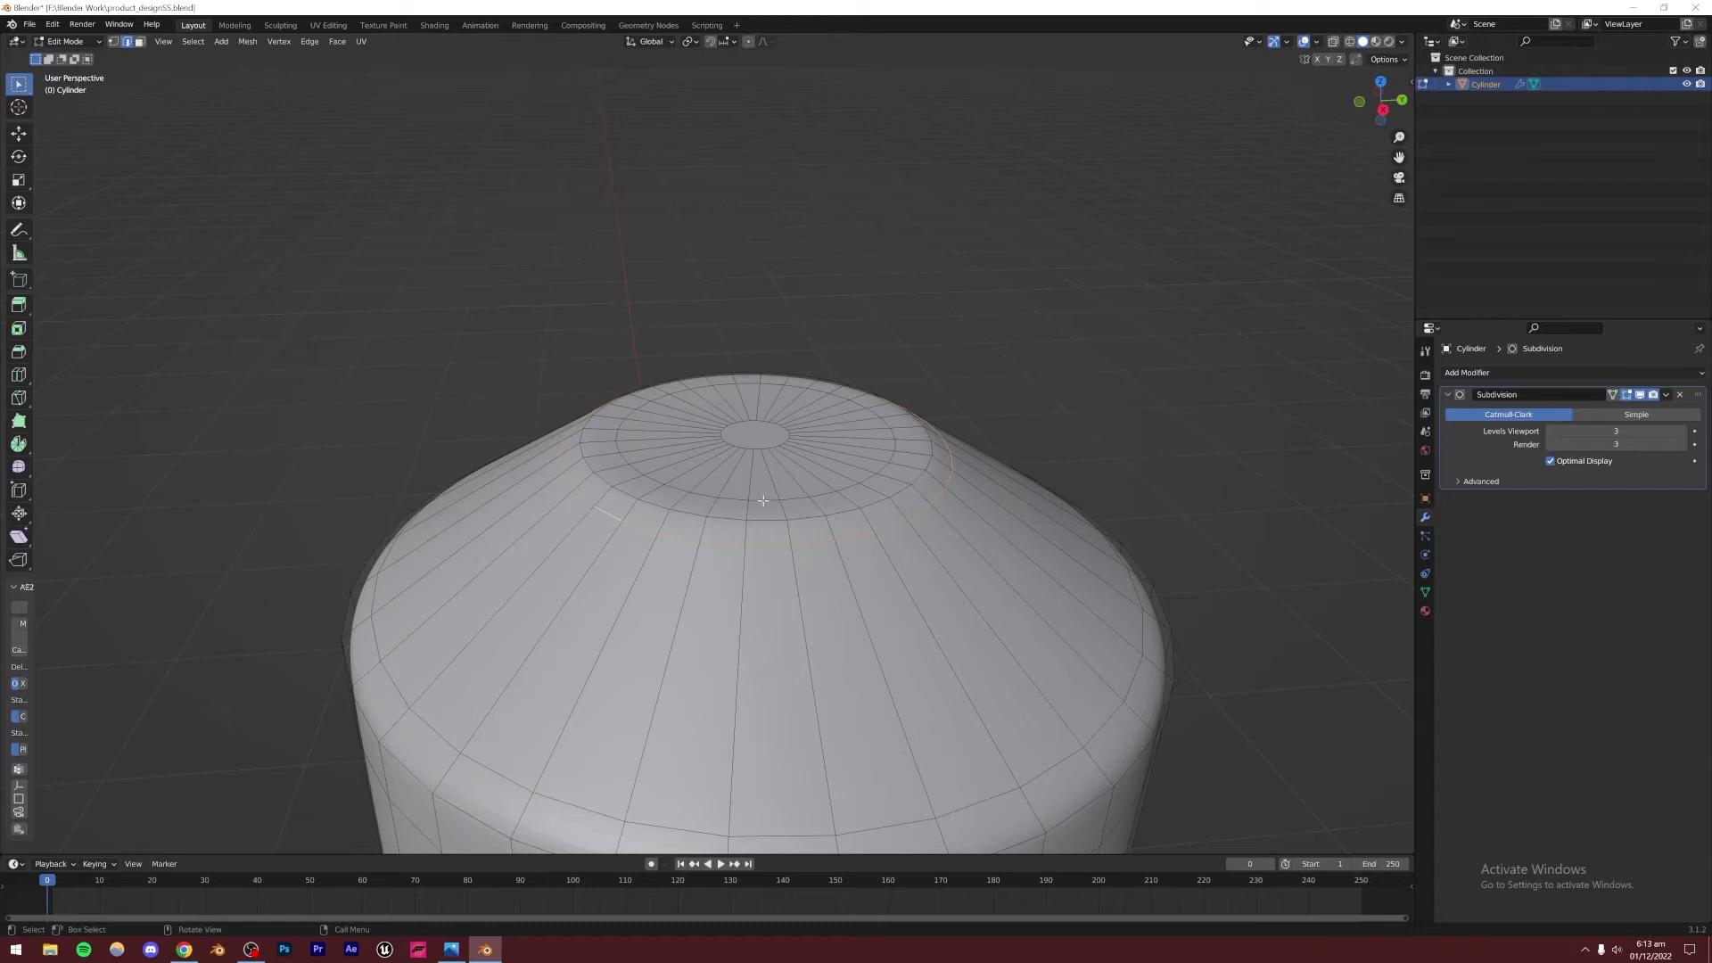
{"action": "key", "text": "g"}
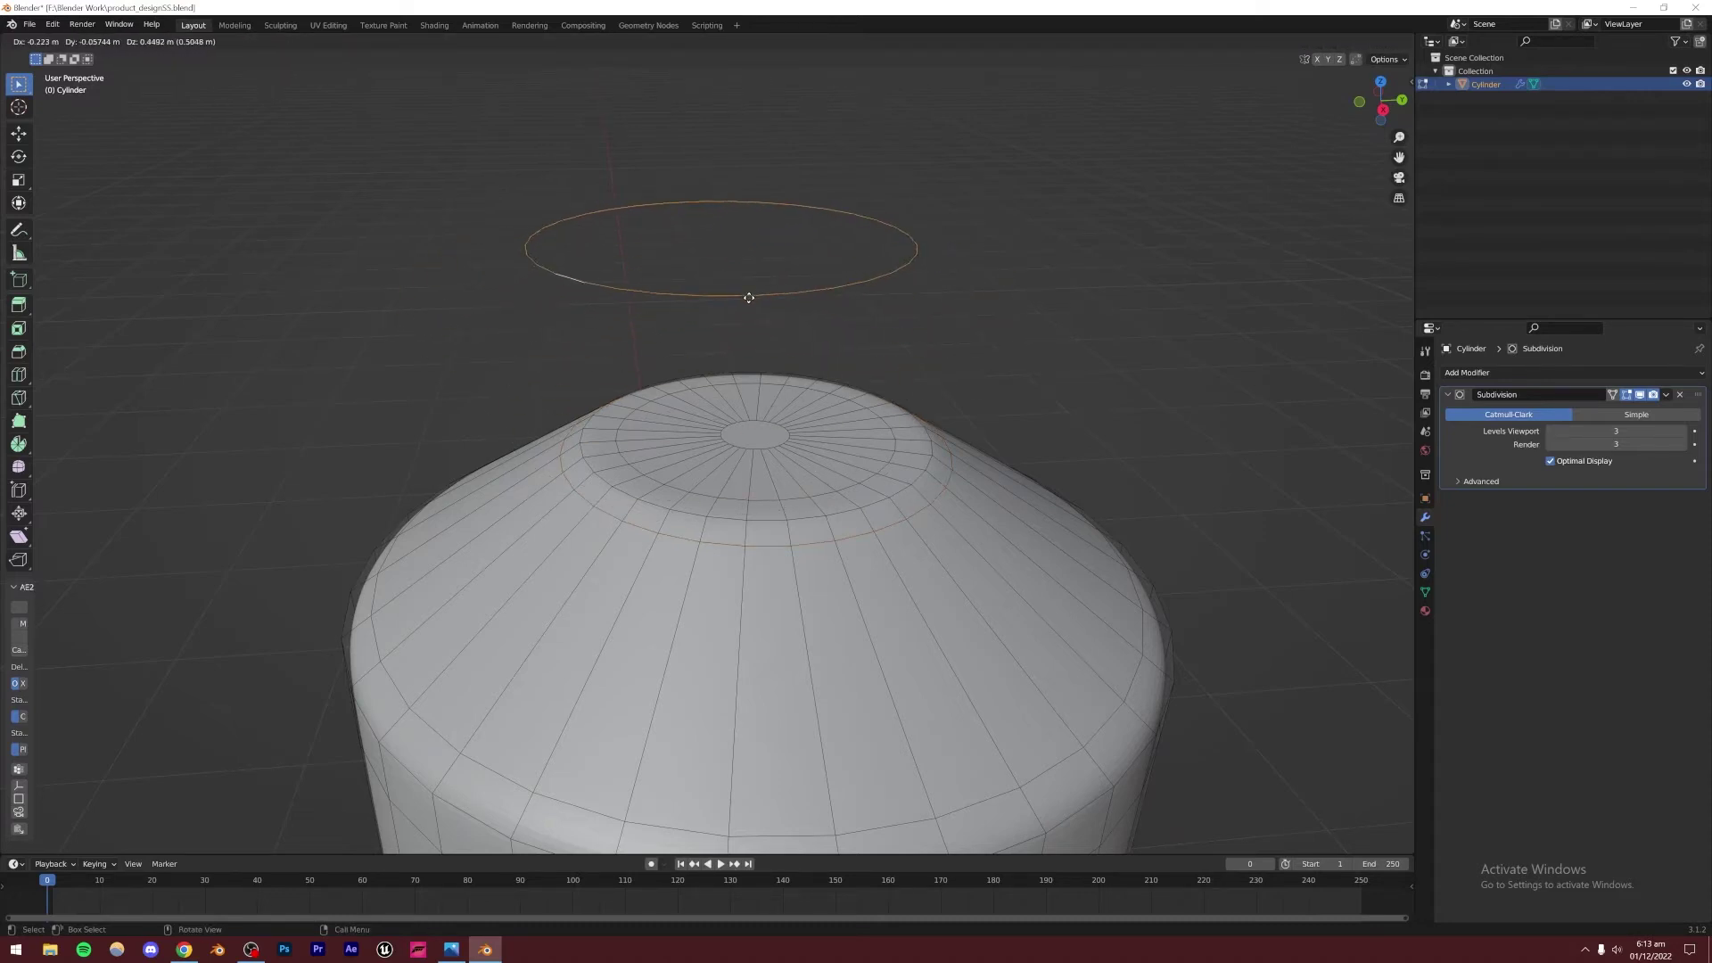
{"action": "key", "text": "Escape"}
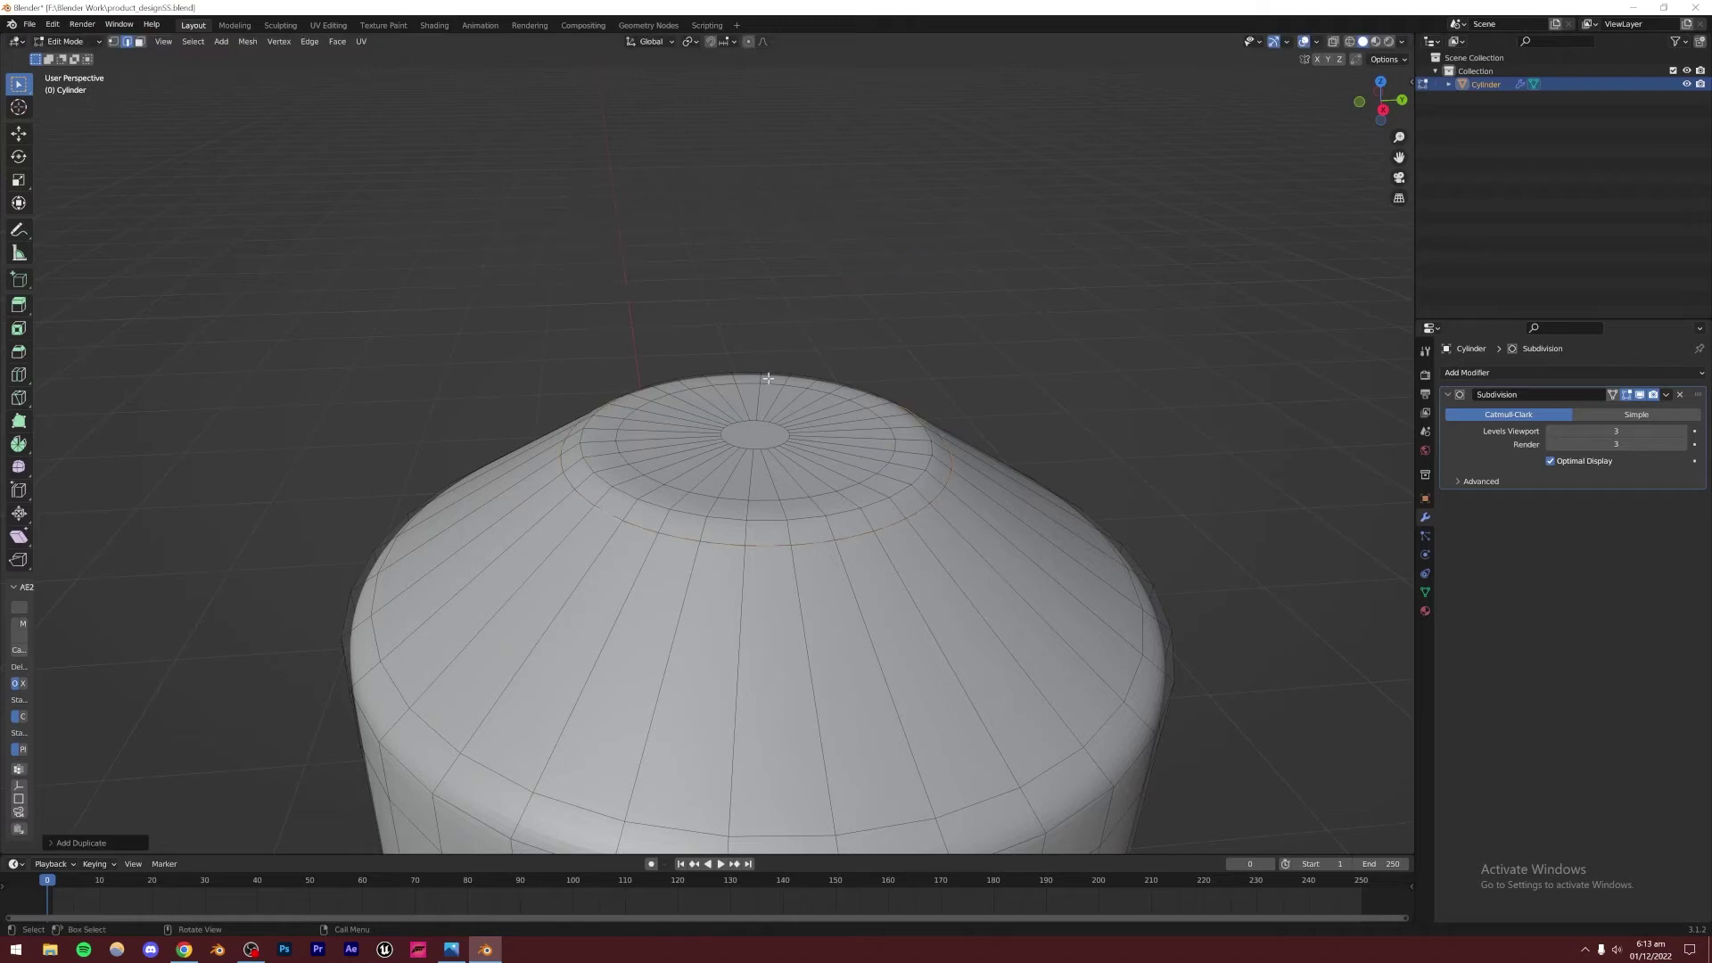
Separate the duplicated edge loop by selection into its own object and return to Object Mode
{"action": "scroll", "coordinate": [641, 532], "scroll_direction": "up", "scroll_amount": 2}
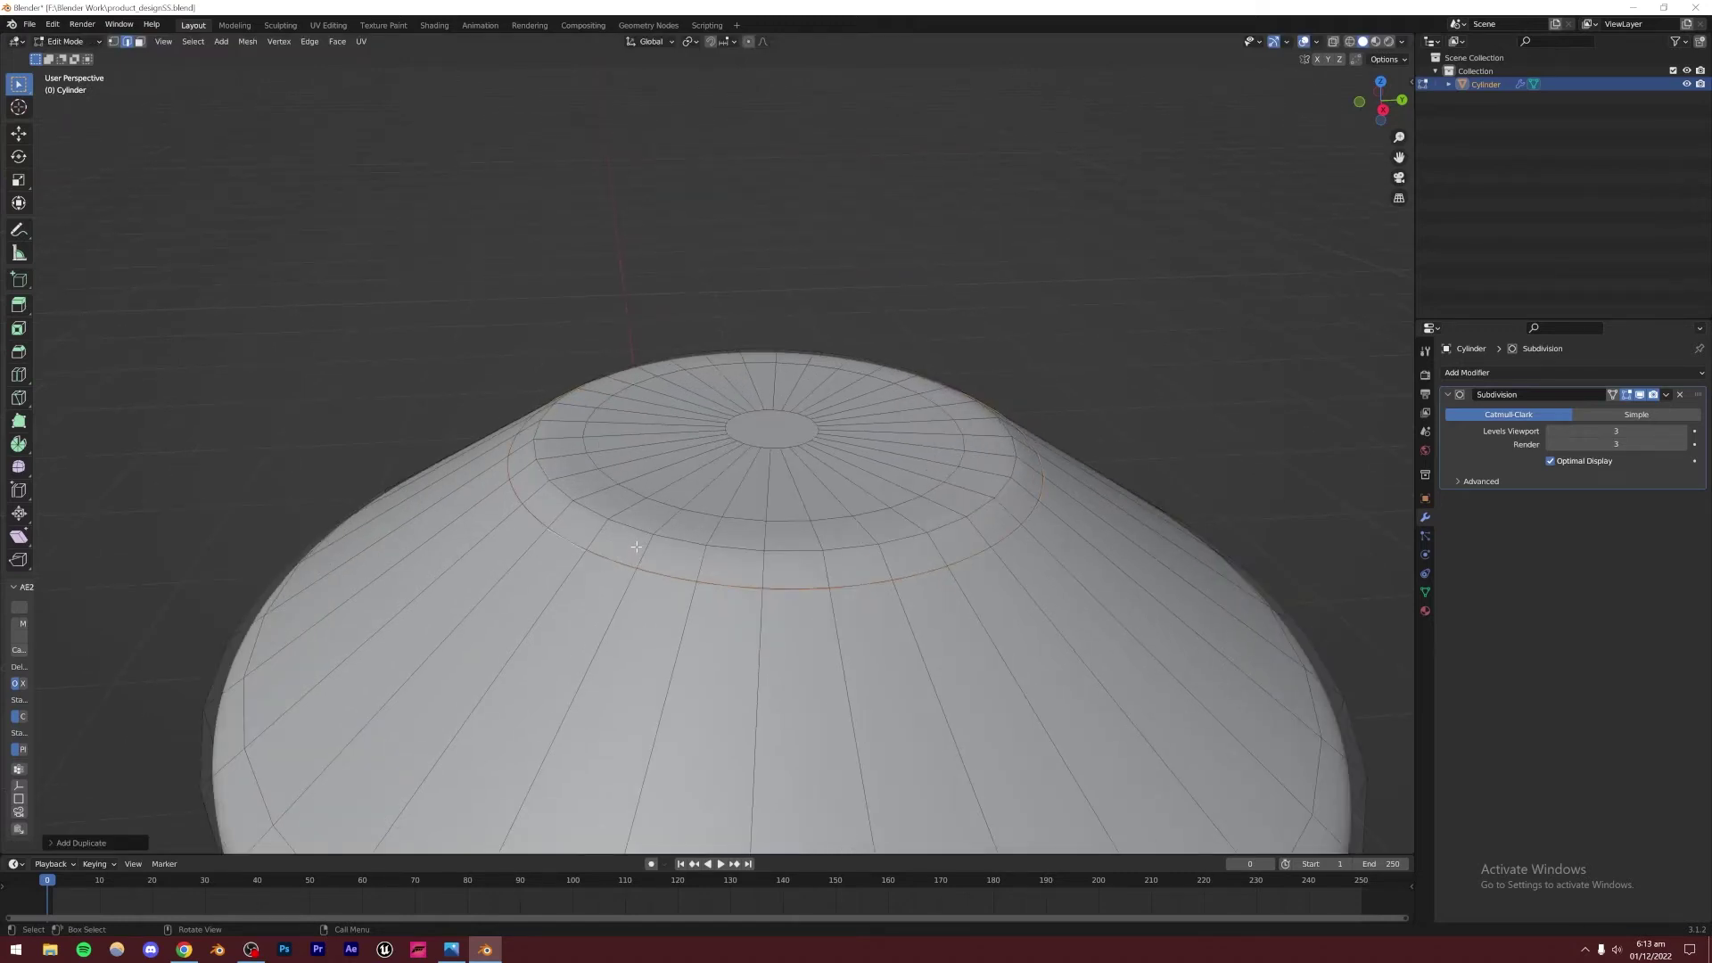
{"action": "scroll", "coordinate": [637, 546], "scroll_direction": "down", "scroll_amount": 1}
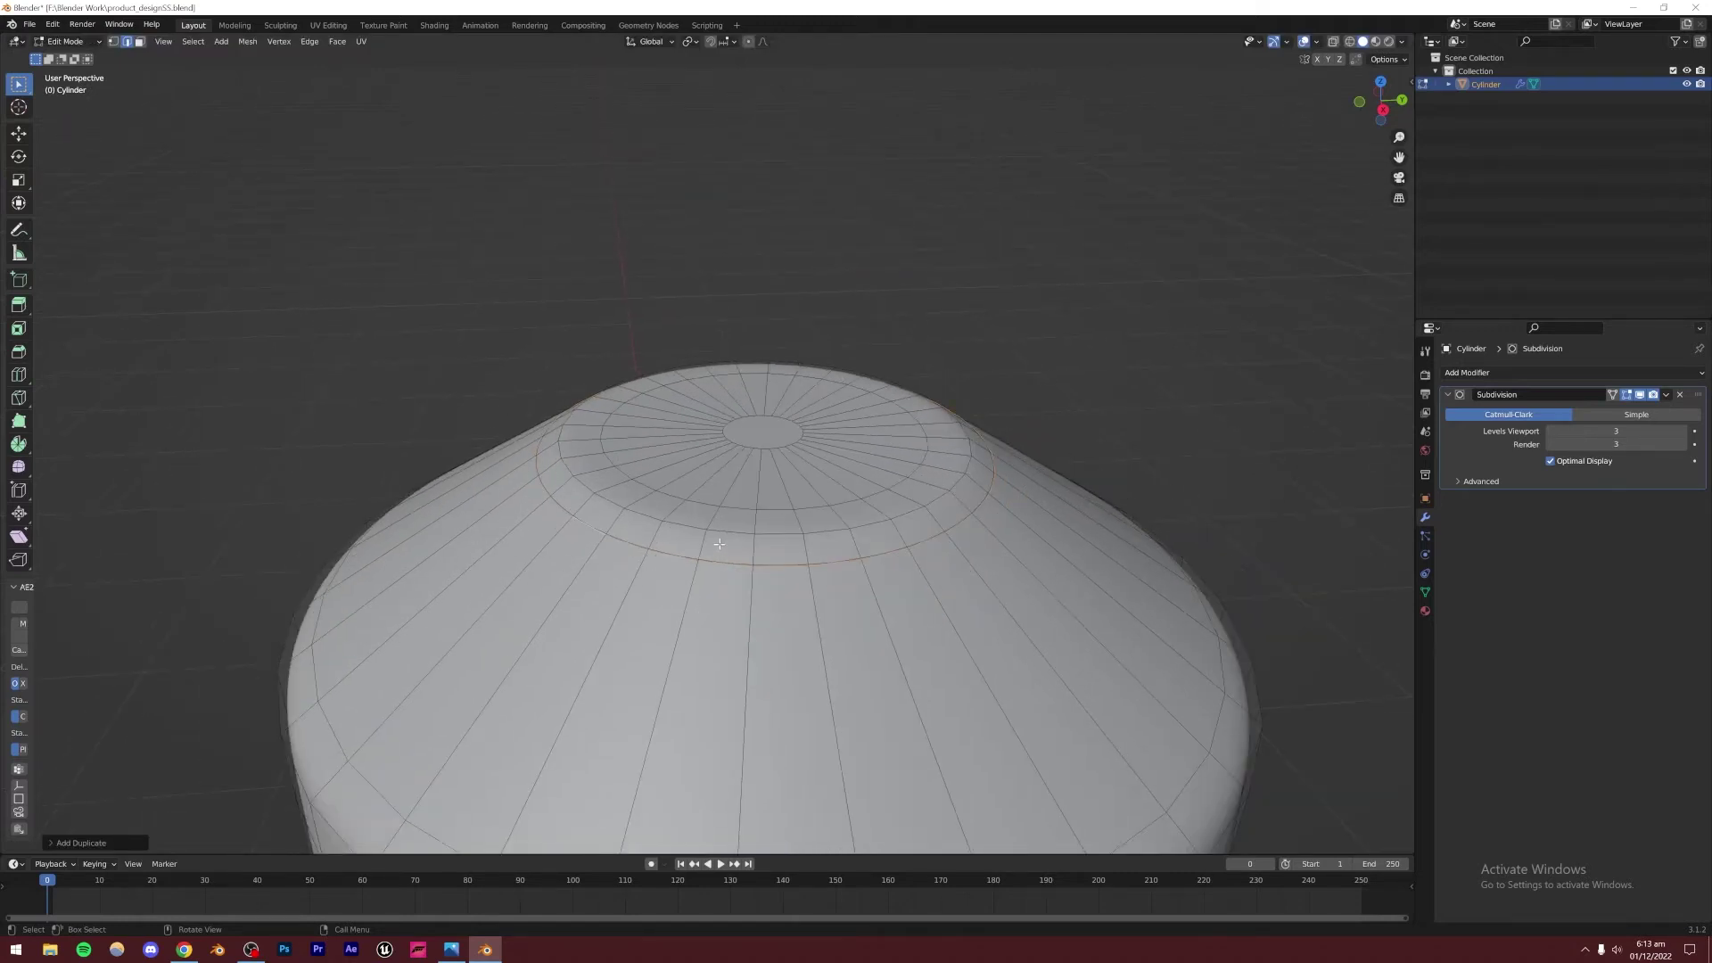
{"action": "key", "text": "p"}
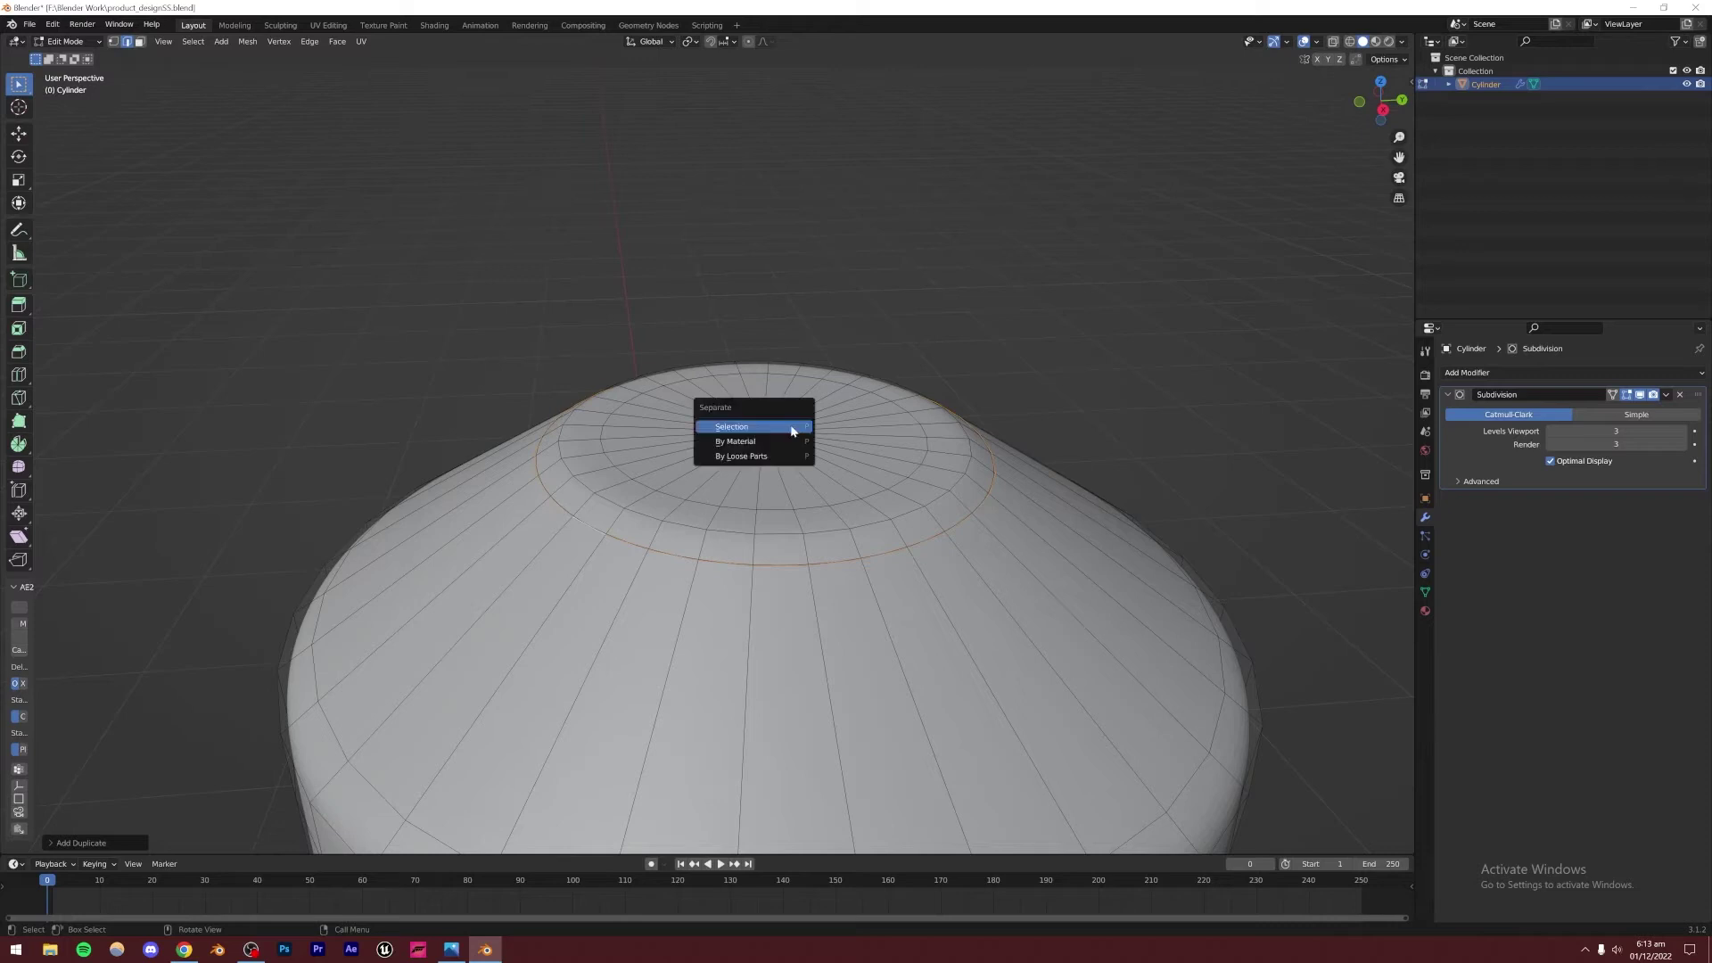
{"action": "left_click", "coordinate": [738, 426]}
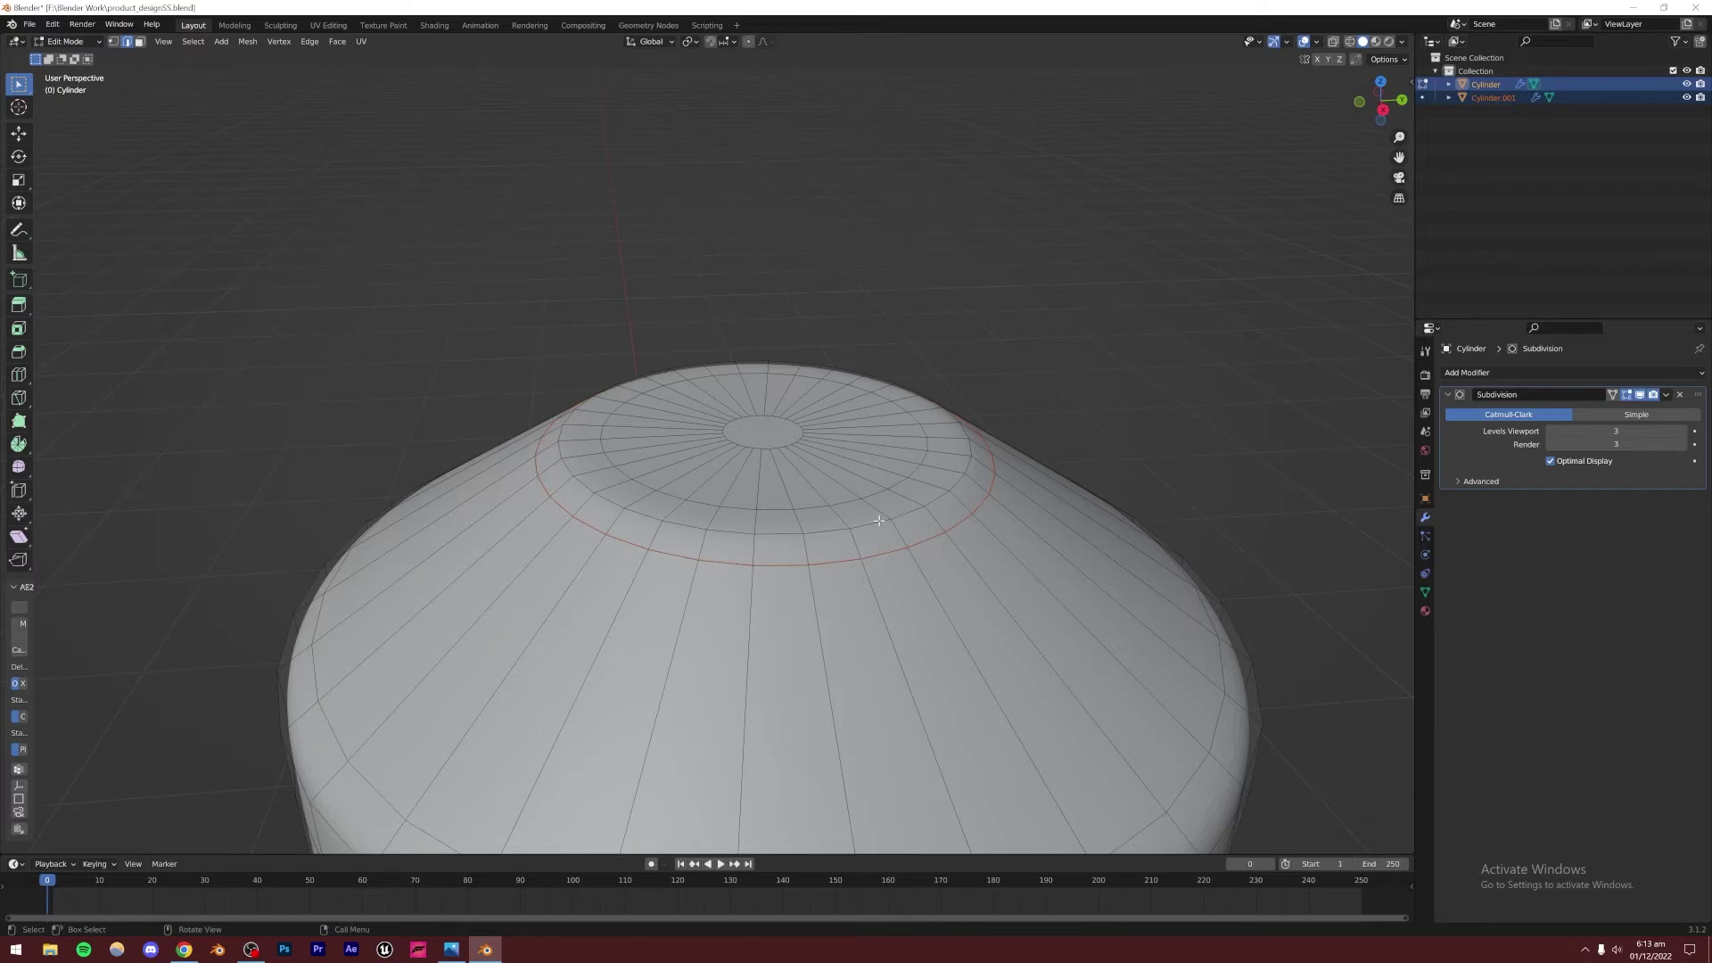
{"action": "key", "text": "Tab"}
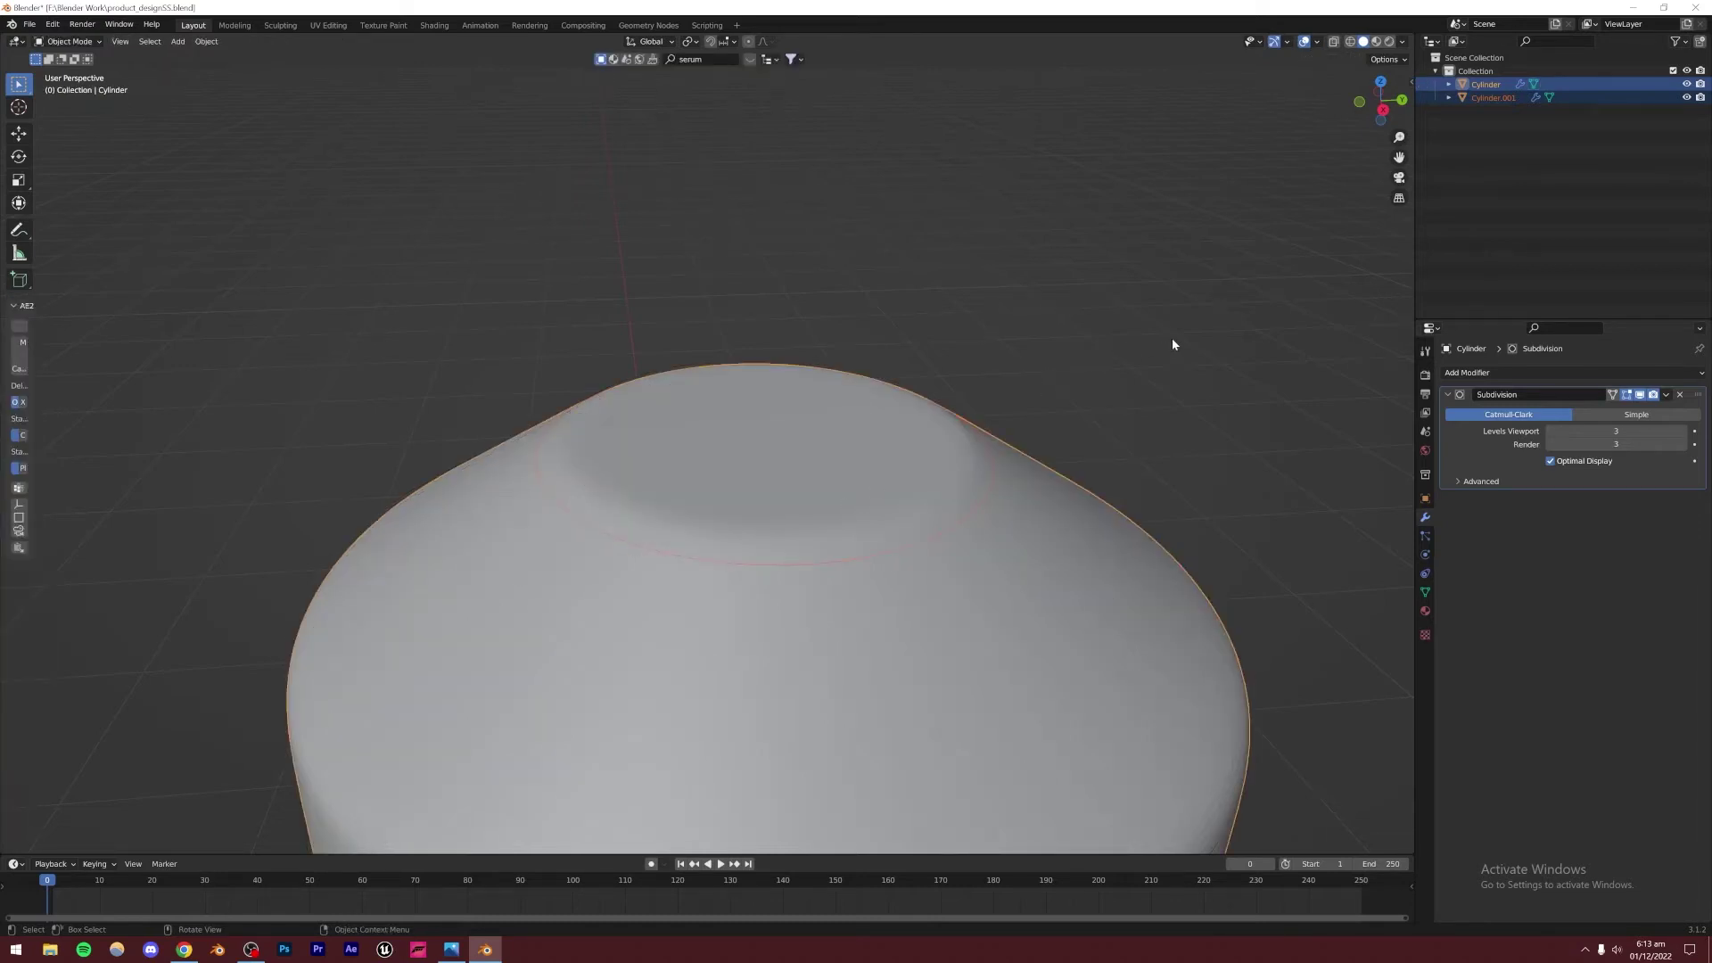
{"action": "left_click", "coordinate": [1172, 339]}
{"action": "left_click", "coordinate": [1486, 84]}
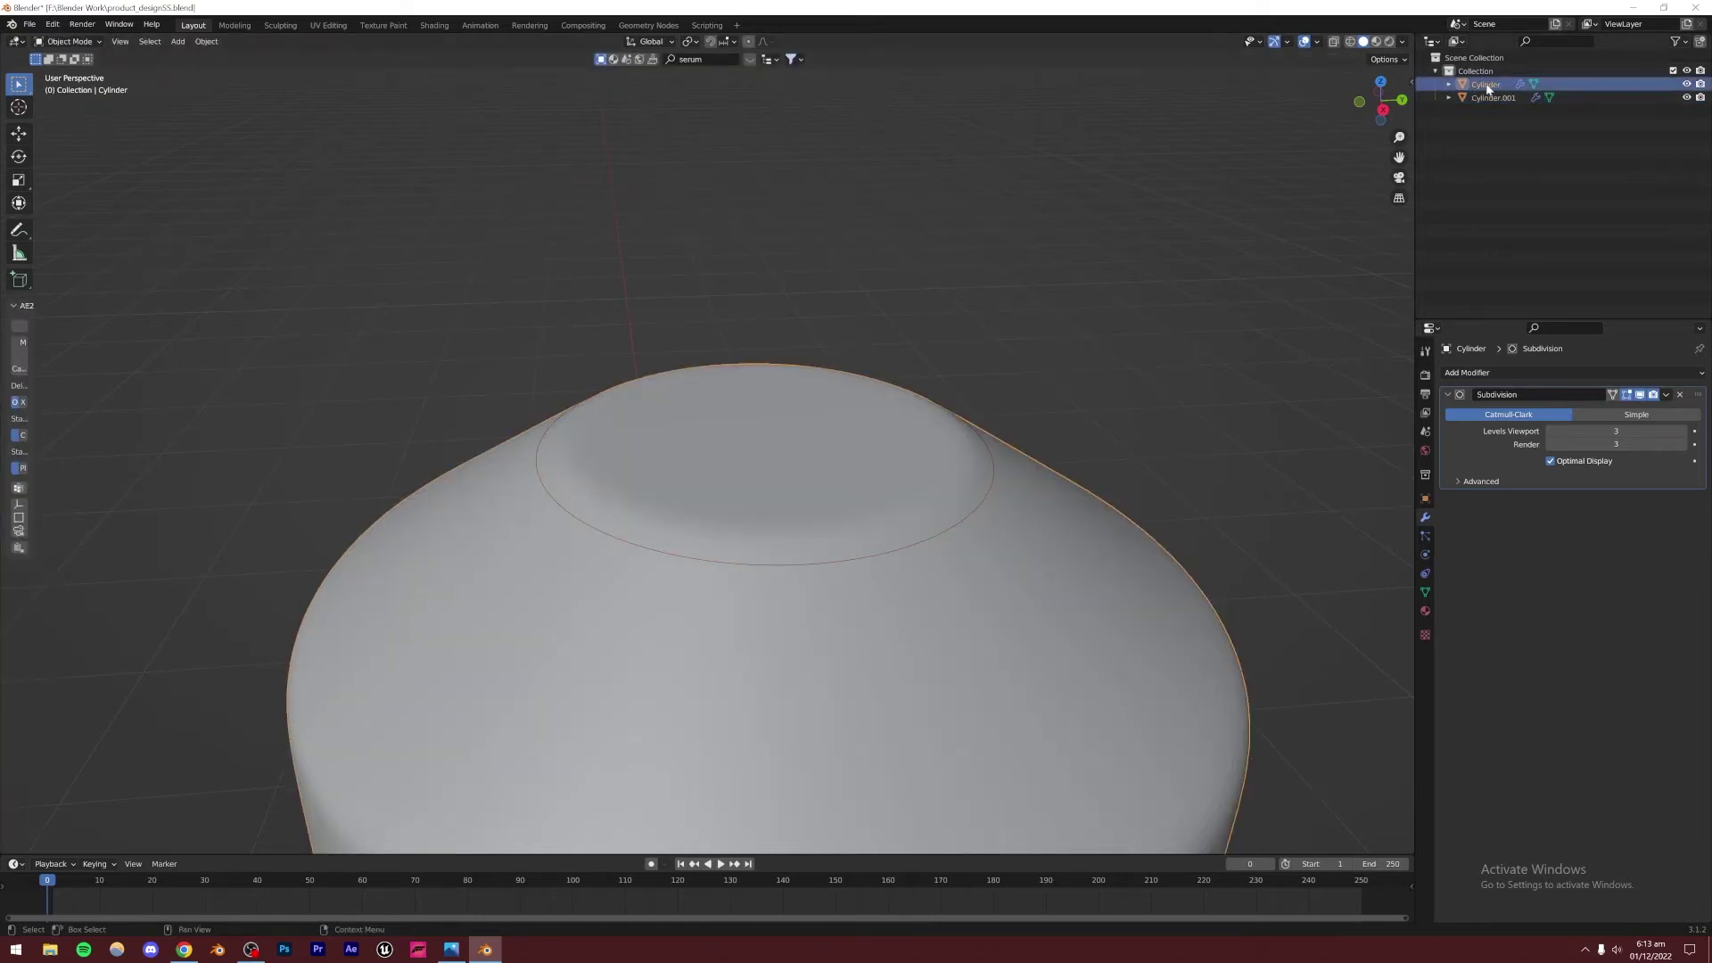
{"action": "scroll", "coordinate": [894, 657], "scroll_direction": "down", "scroll_amount": 6}
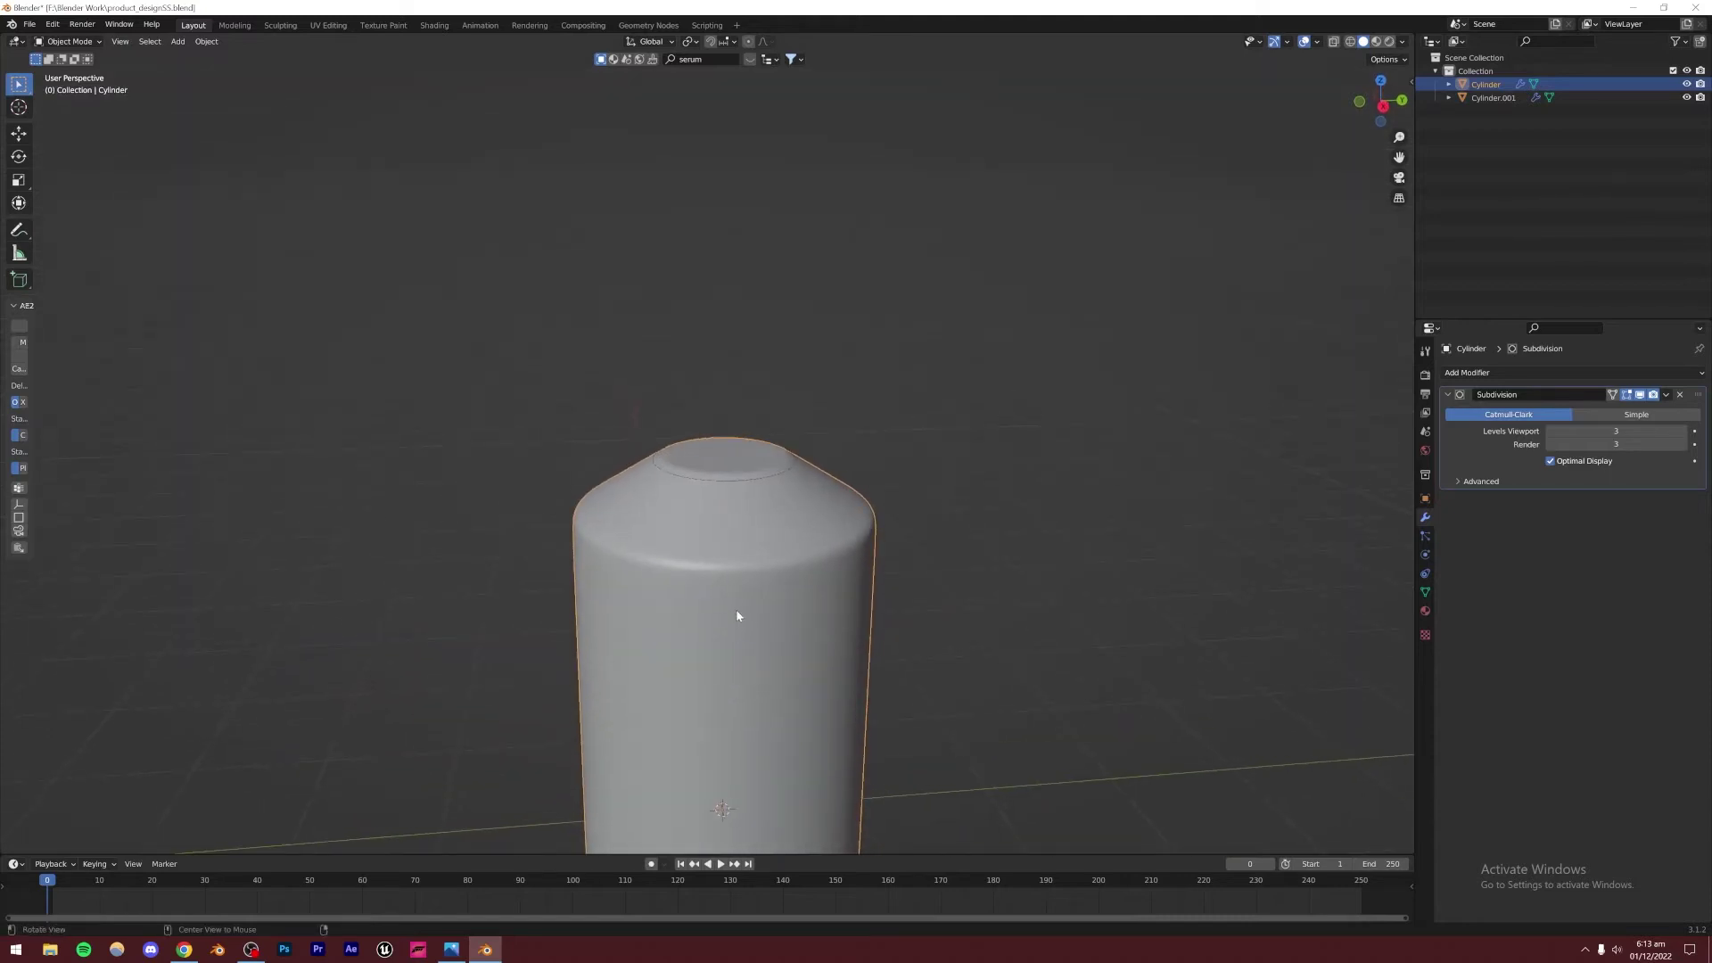
Edit the separated ring object and extrude its whole edge loop straight up along Z to form an open cap wall
{"action": "left_click", "coordinate": [1496, 100]}
{"action": "scroll", "coordinate": [653, 640], "scroll_direction": "up", "scroll_amount": 5}
{"action": "mouse_move", "coordinate": [691, 590]}
{"action": "middle_mouse_down"}
{"action": "mouse_move", "coordinate": [680, 624]}
{"action": "mouse_move", "coordinate": [752, 600]}
{"action": "mouse_move", "coordinate": [726, 554]}
{"action": "mouse_move", "coordinate": [682, 557]}
{"action": "middle_mouse_up"}
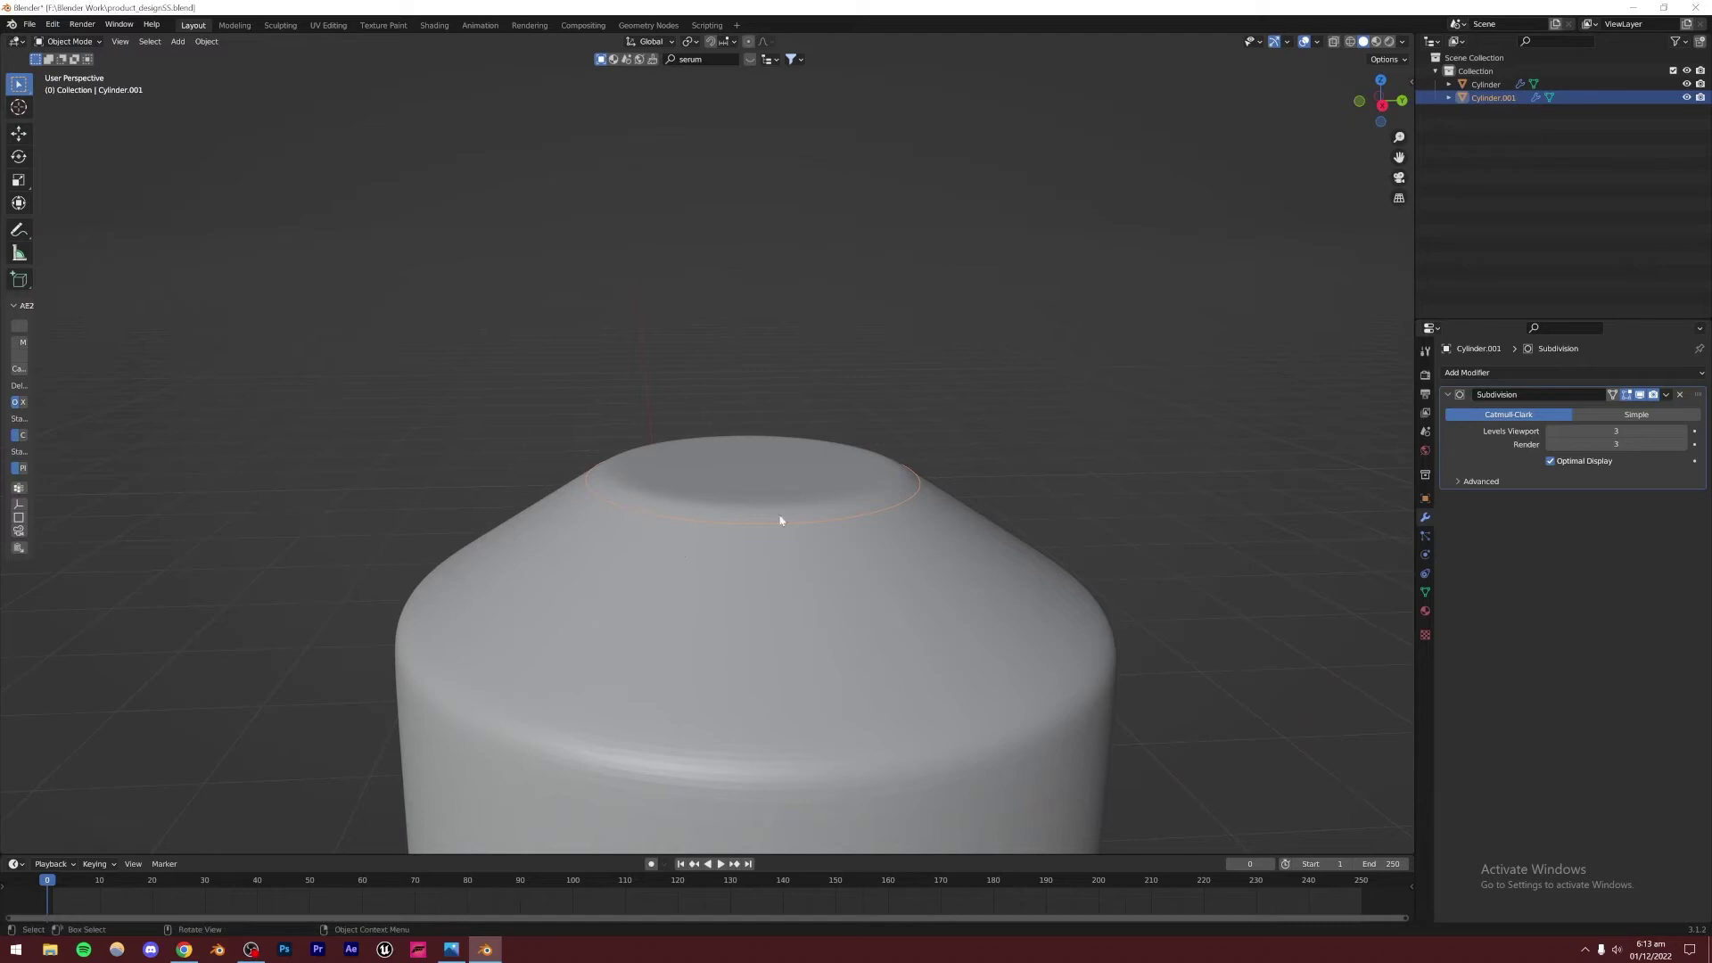
{"action": "key", "text": "Tab"}
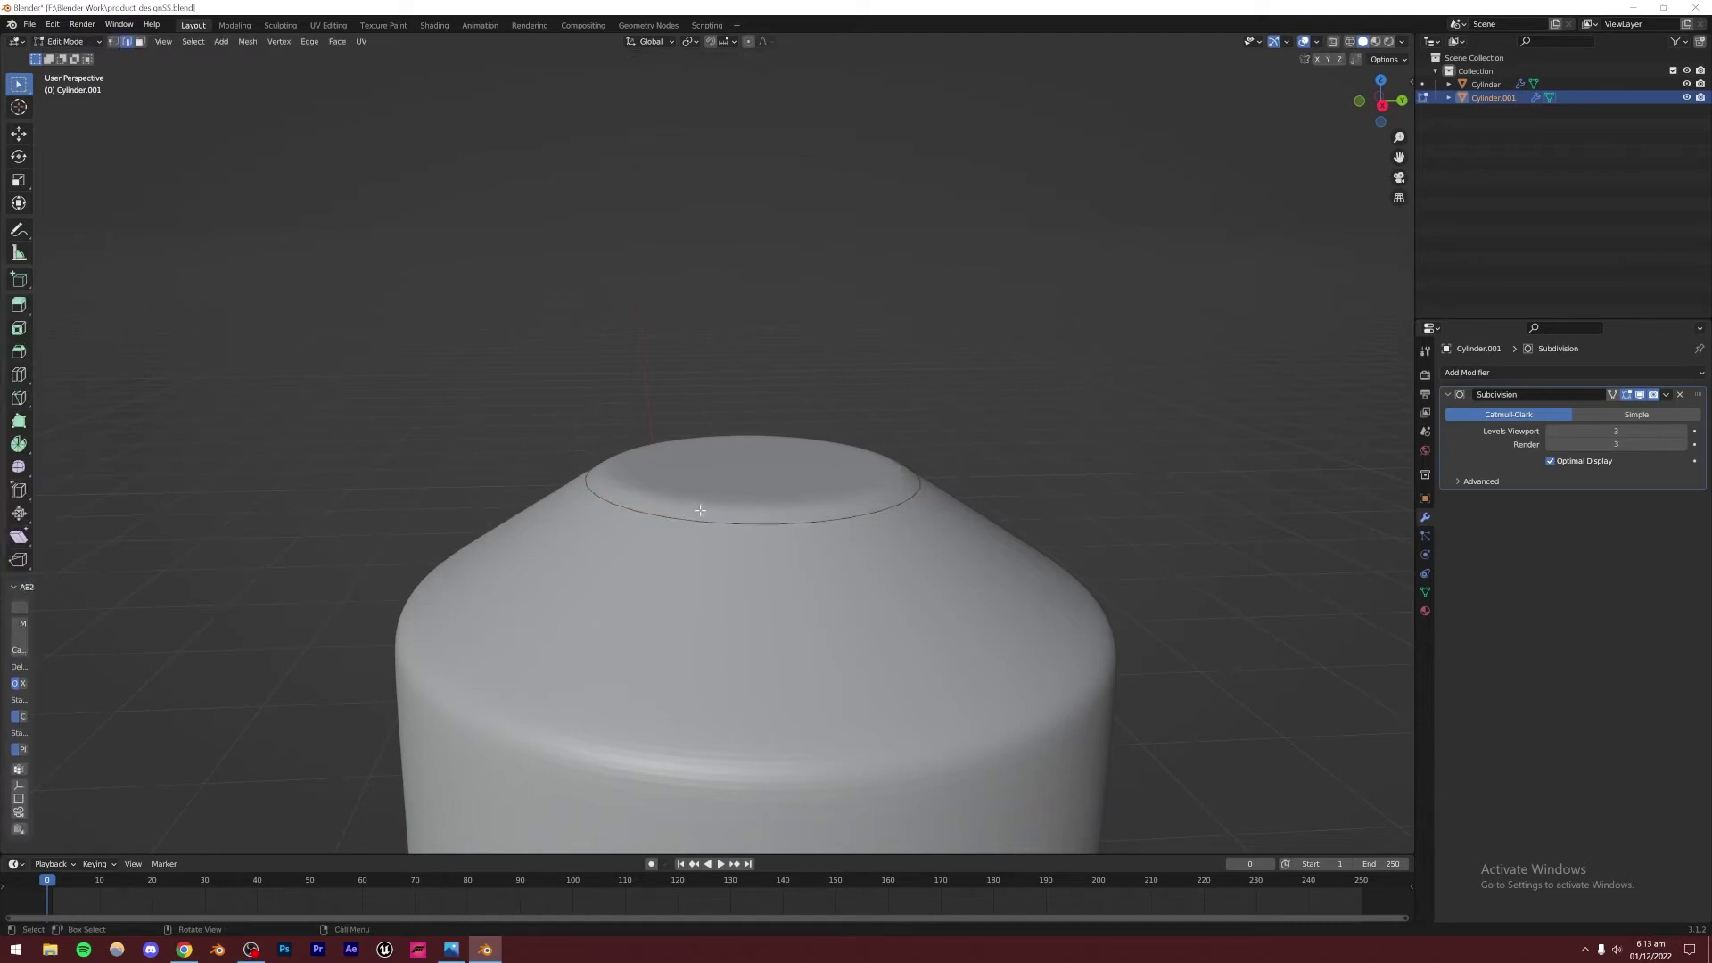
{"action": "left_click", "coordinate": [825, 491], "text": "alt"}
{"action": "key", "text": "e"}
{"action": "key", "text": "z"}
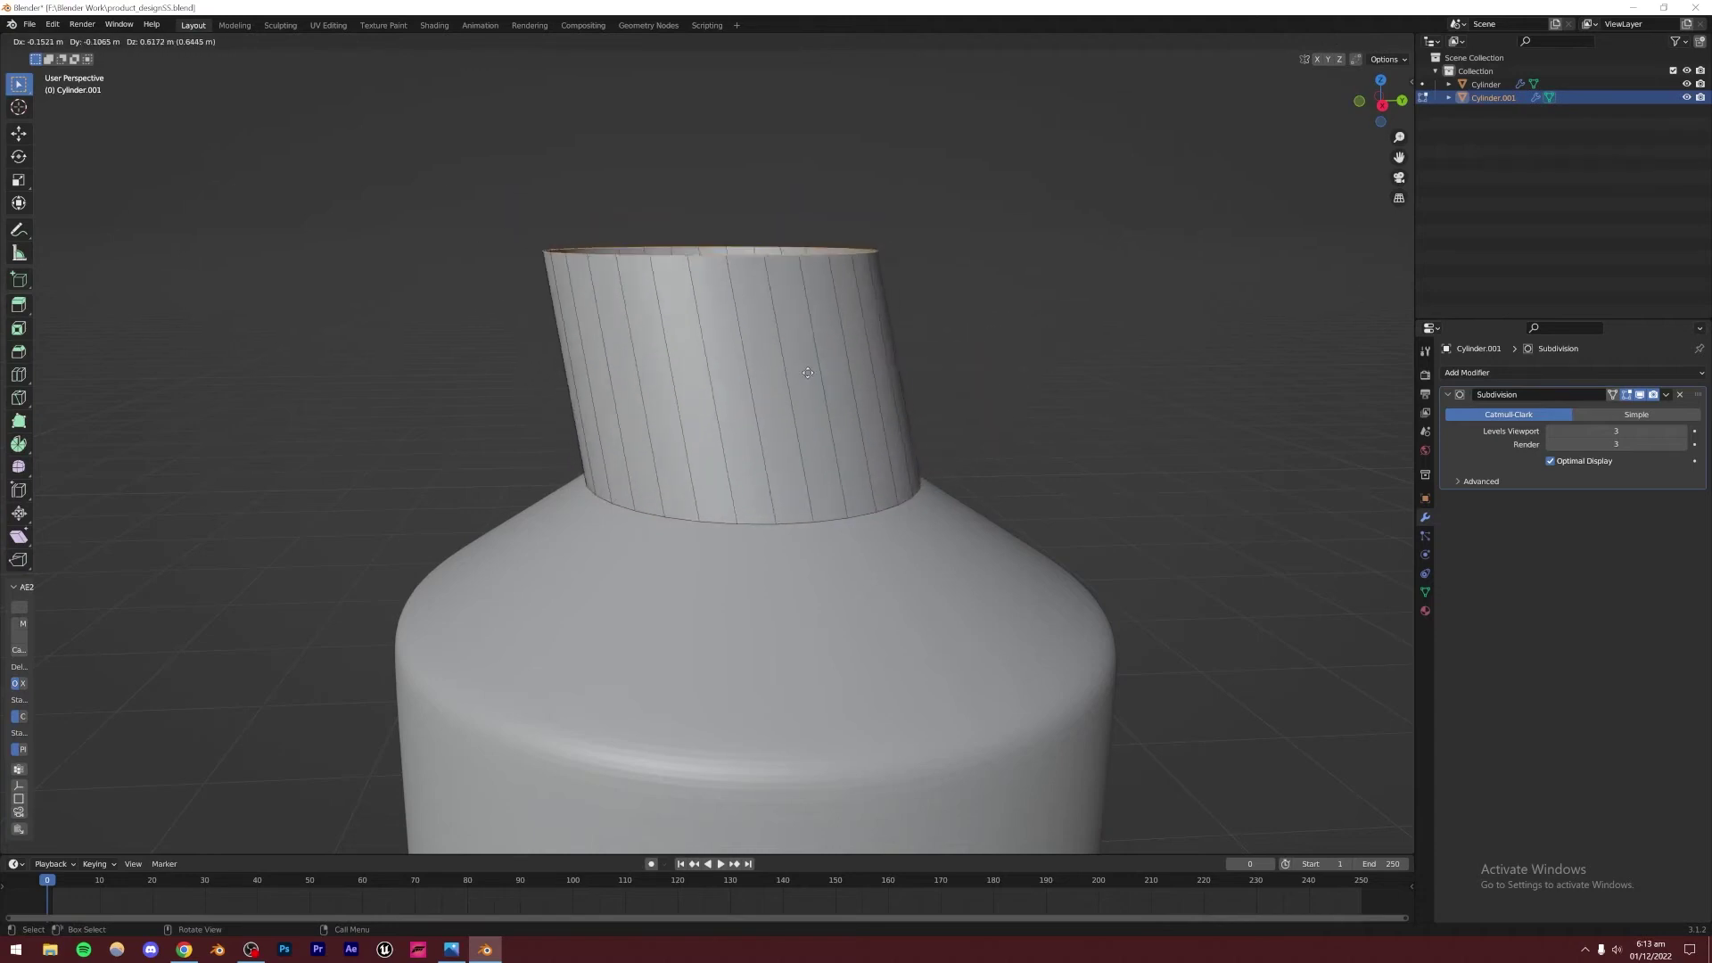
{"action": "left_click", "coordinate": [873, 330]}
{"action": "key", "text": "Tab"}
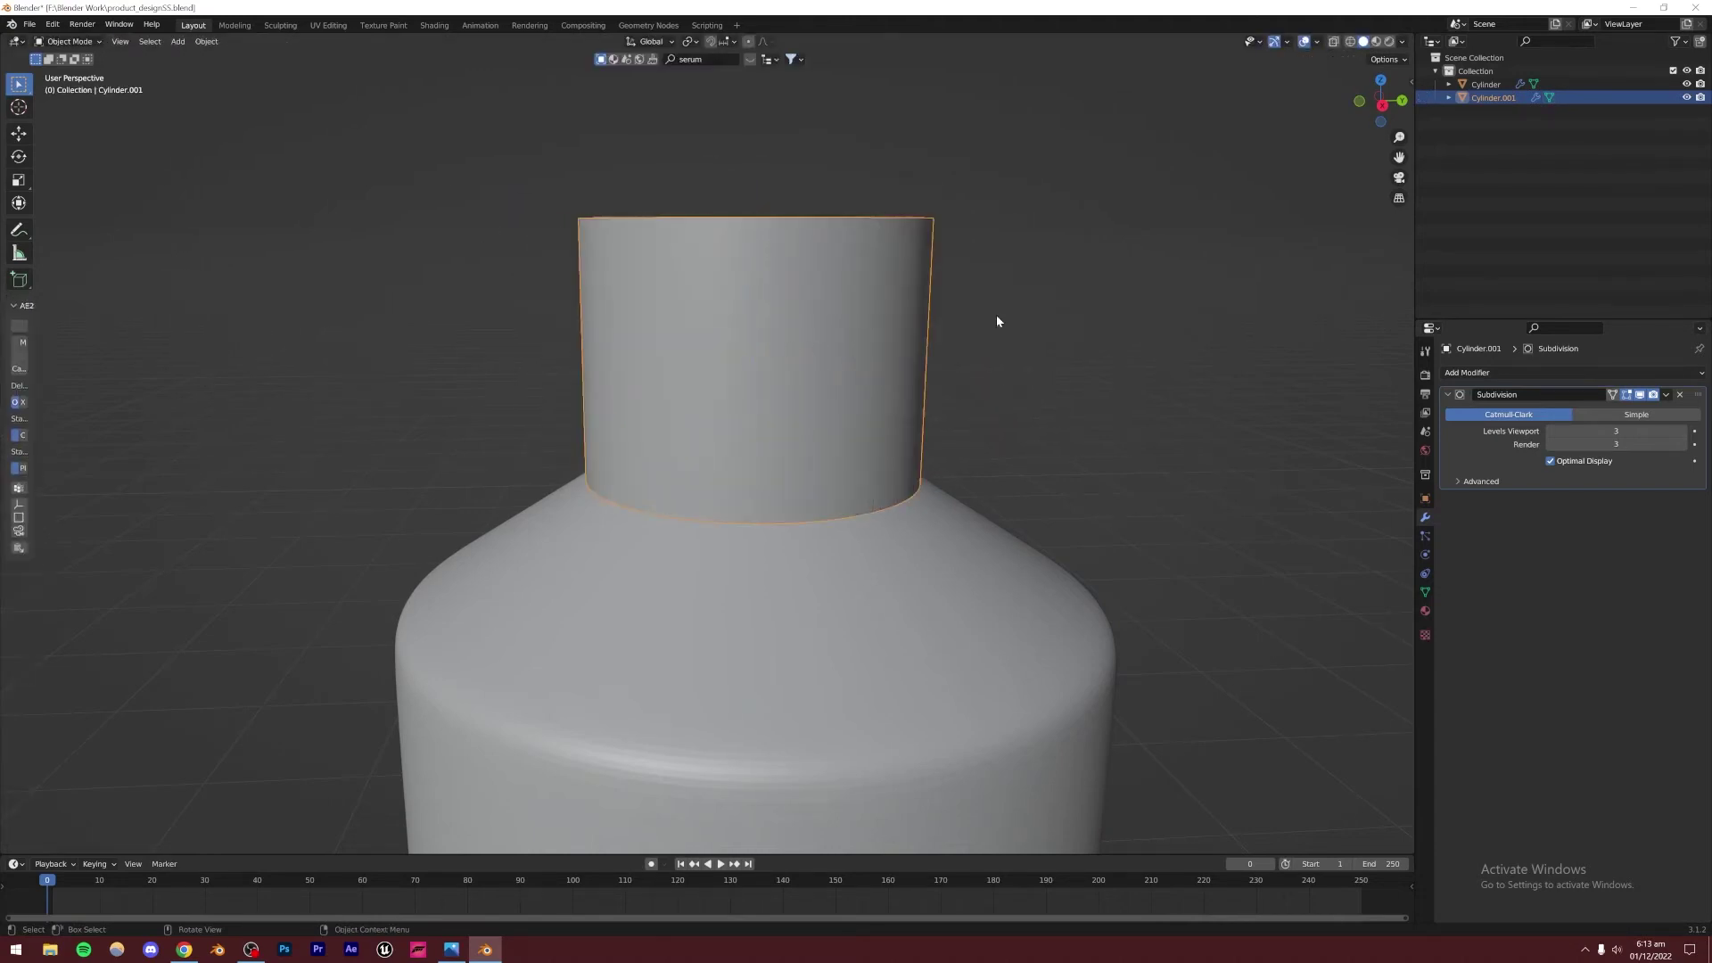
Compare the cap with the reference render, and widen all of its geometry by scaling with the Z axis locked
{"action": "scroll", "coordinate": [767, 433], "scroll_direction": "down", "scroll_amount": 8}
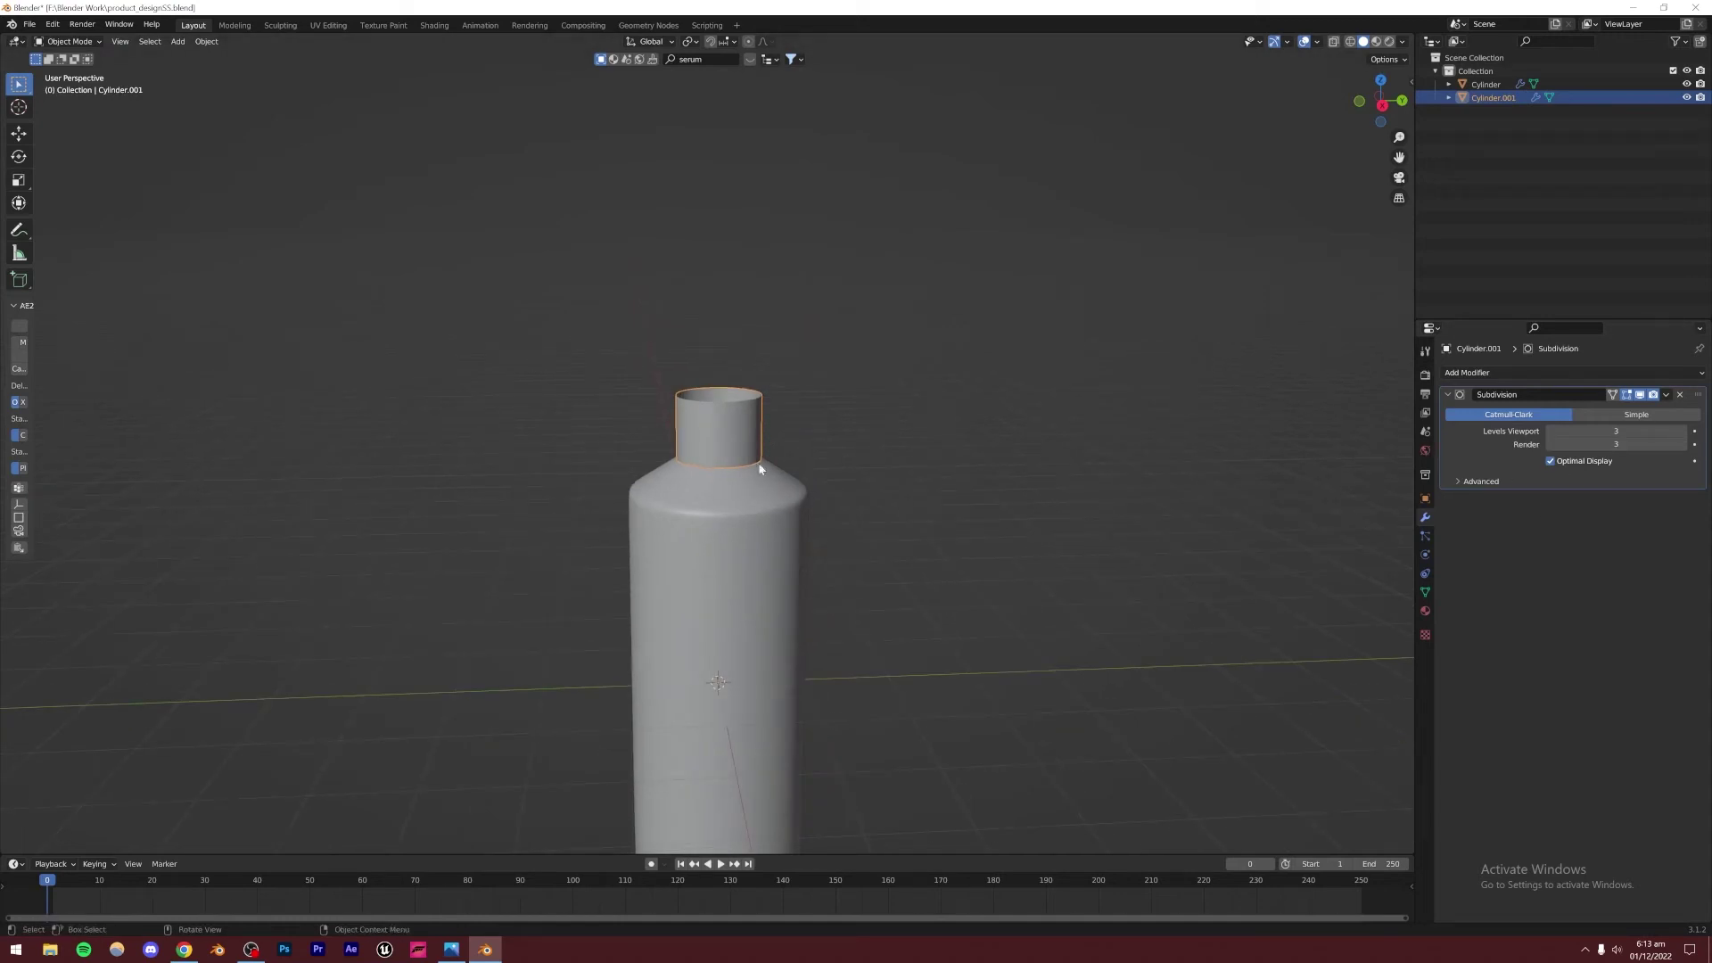
{"action": "scroll", "coordinate": [716, 462], "scroll_direction": "up", "scroll_amount": 6}
{"action": "middle_click_drag", "start_coordinate": [716, 462], "coordinate": [853, 419]}
{"action": "key", "text": "alt+Tab"}
{"action": "key", "text": "alt+Tab"}
{"action": "key", "text": "Tab"}
{"action": "key", "text": "a"}
{"action": "key", "text": "s"}
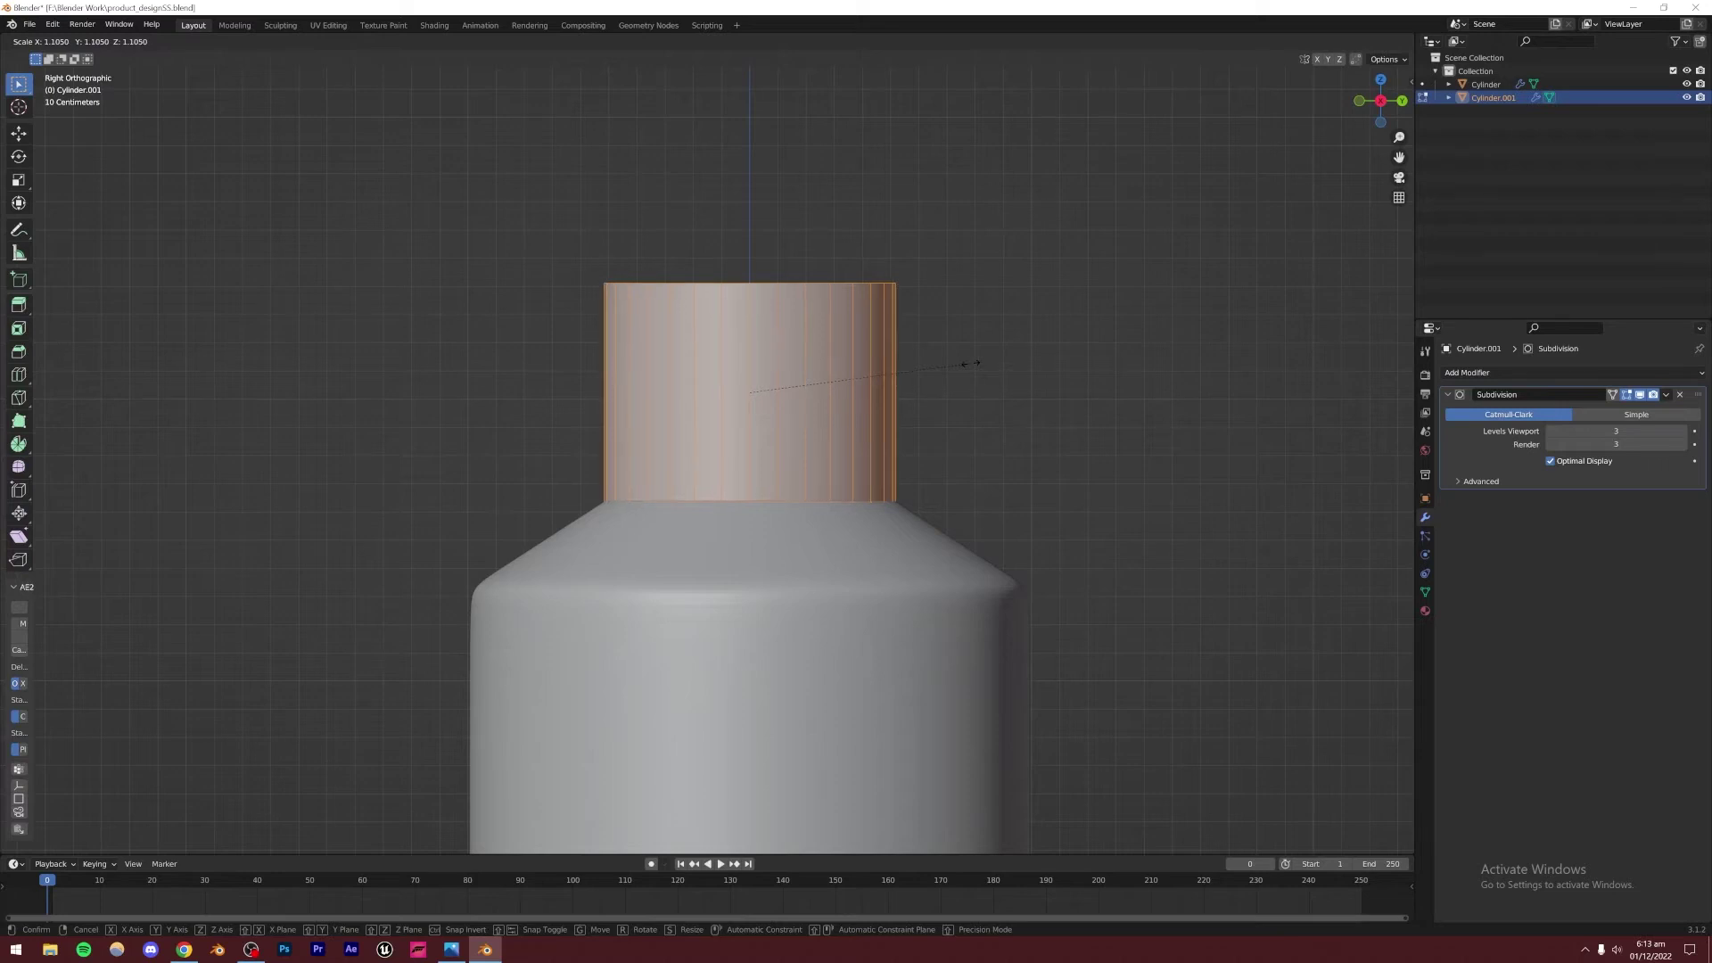
{"action": "key", "text": "shift+z"}
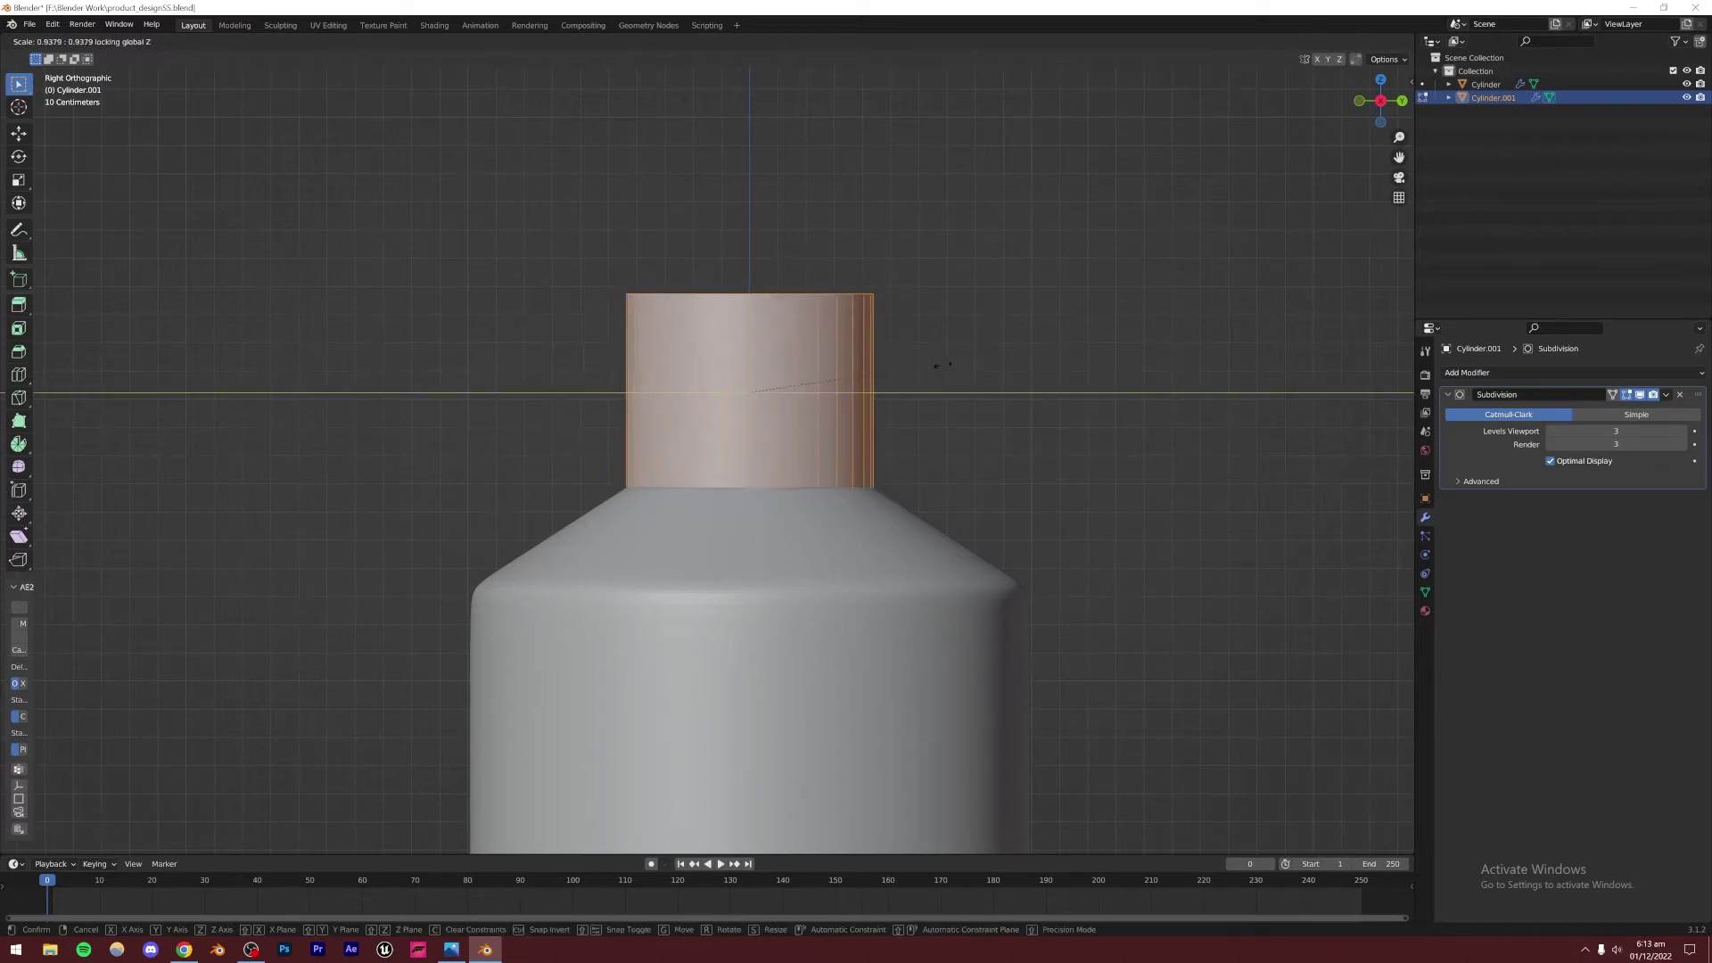
{"action": "left_click", "coordinate": [1028, 361]}
Lower the cap along Z until its bottom edge meets the sloping shoulder of the bottle
{"action": "key", "text": "g"}
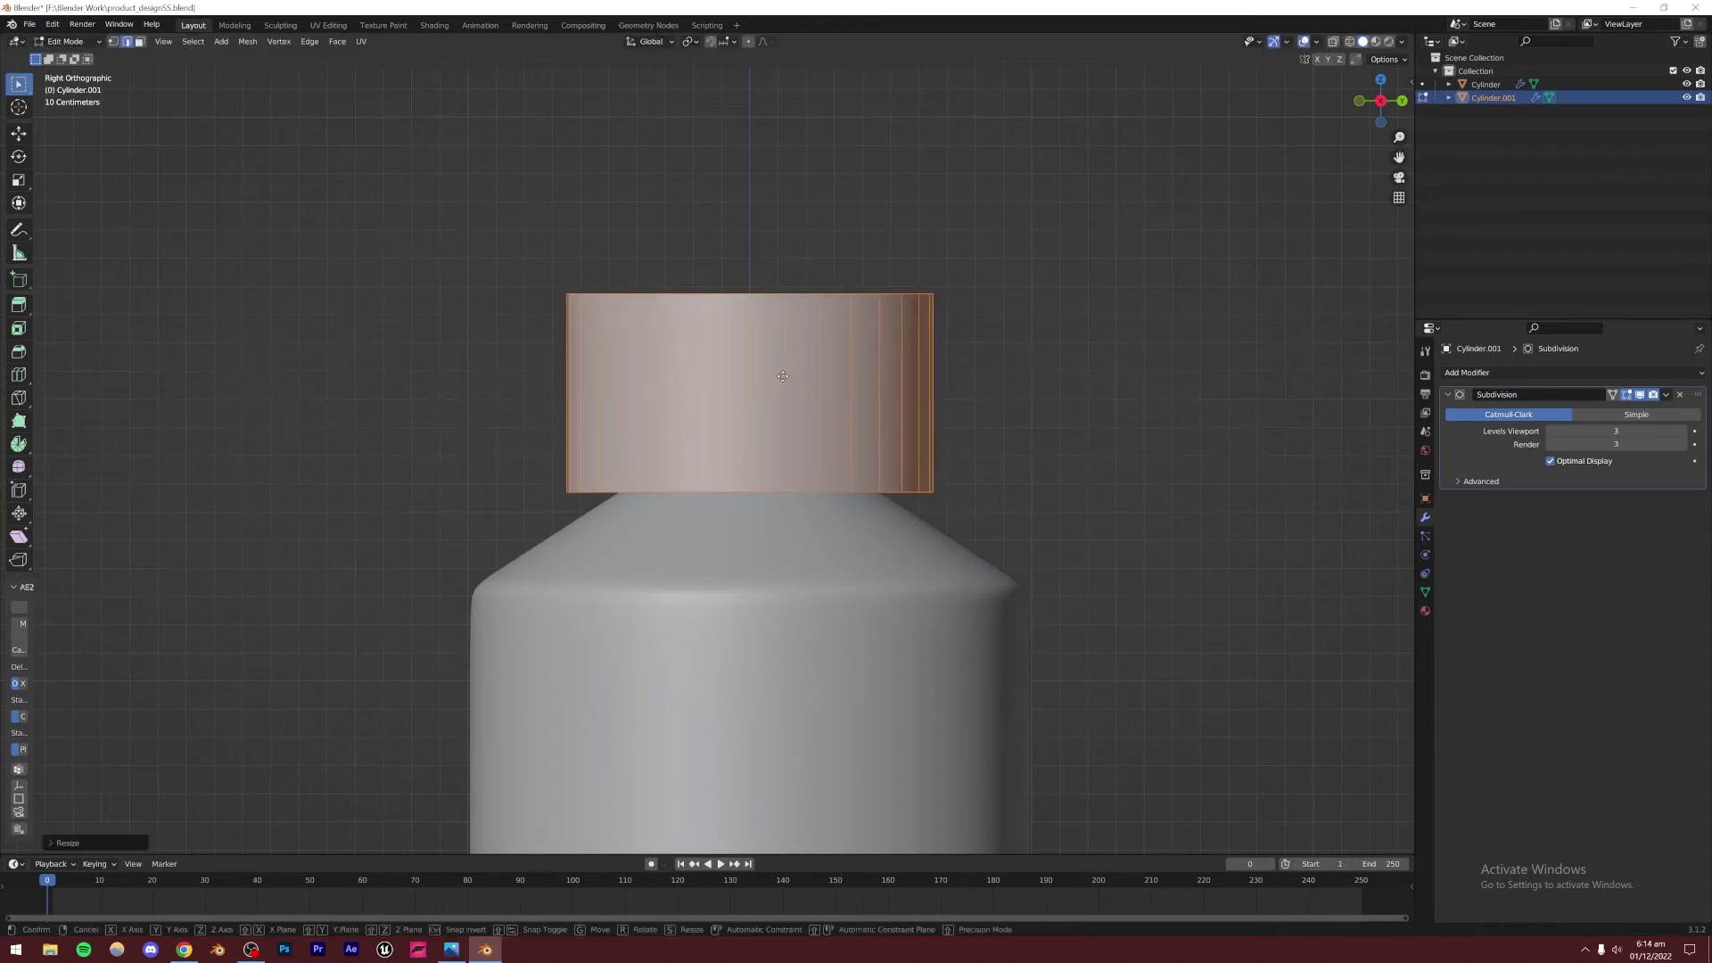
{"action": "key", "text": "z"}
{"action": "left_click", "coordinate": [774, 404]}
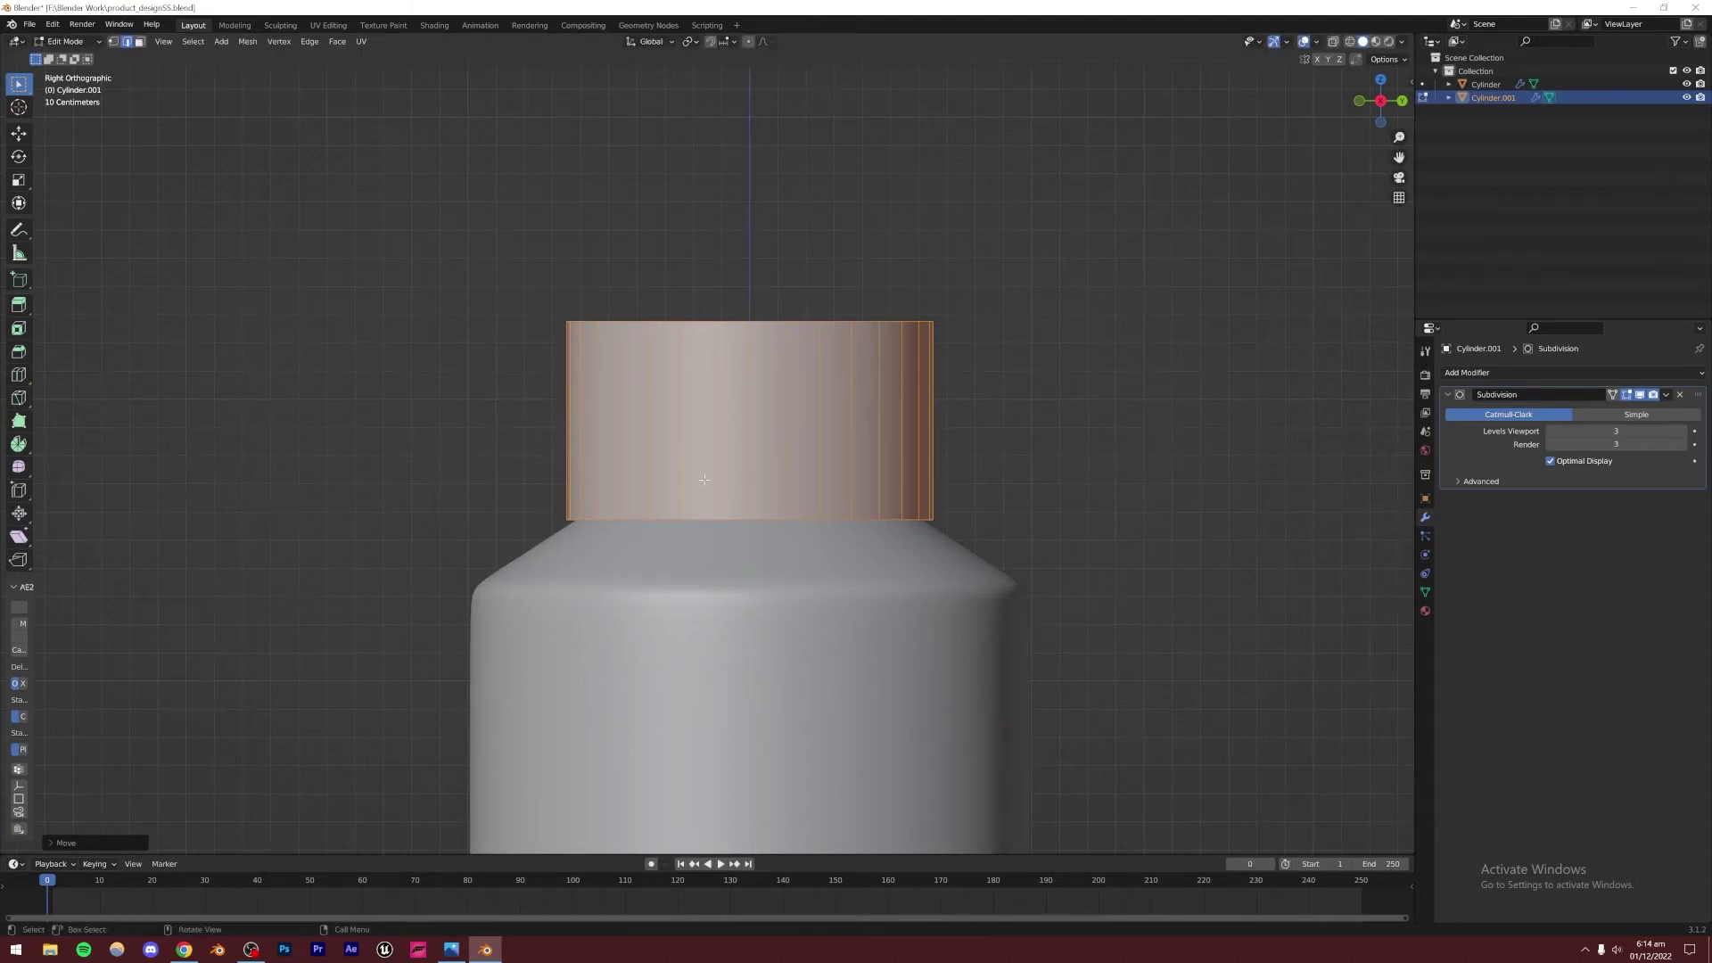
Try to close the cap's bottom edge loop with a single face, and undo the fill
{"action": "middle_click_drag", "start_coordinate": [703, 470], "coordinate": [658, 528]}
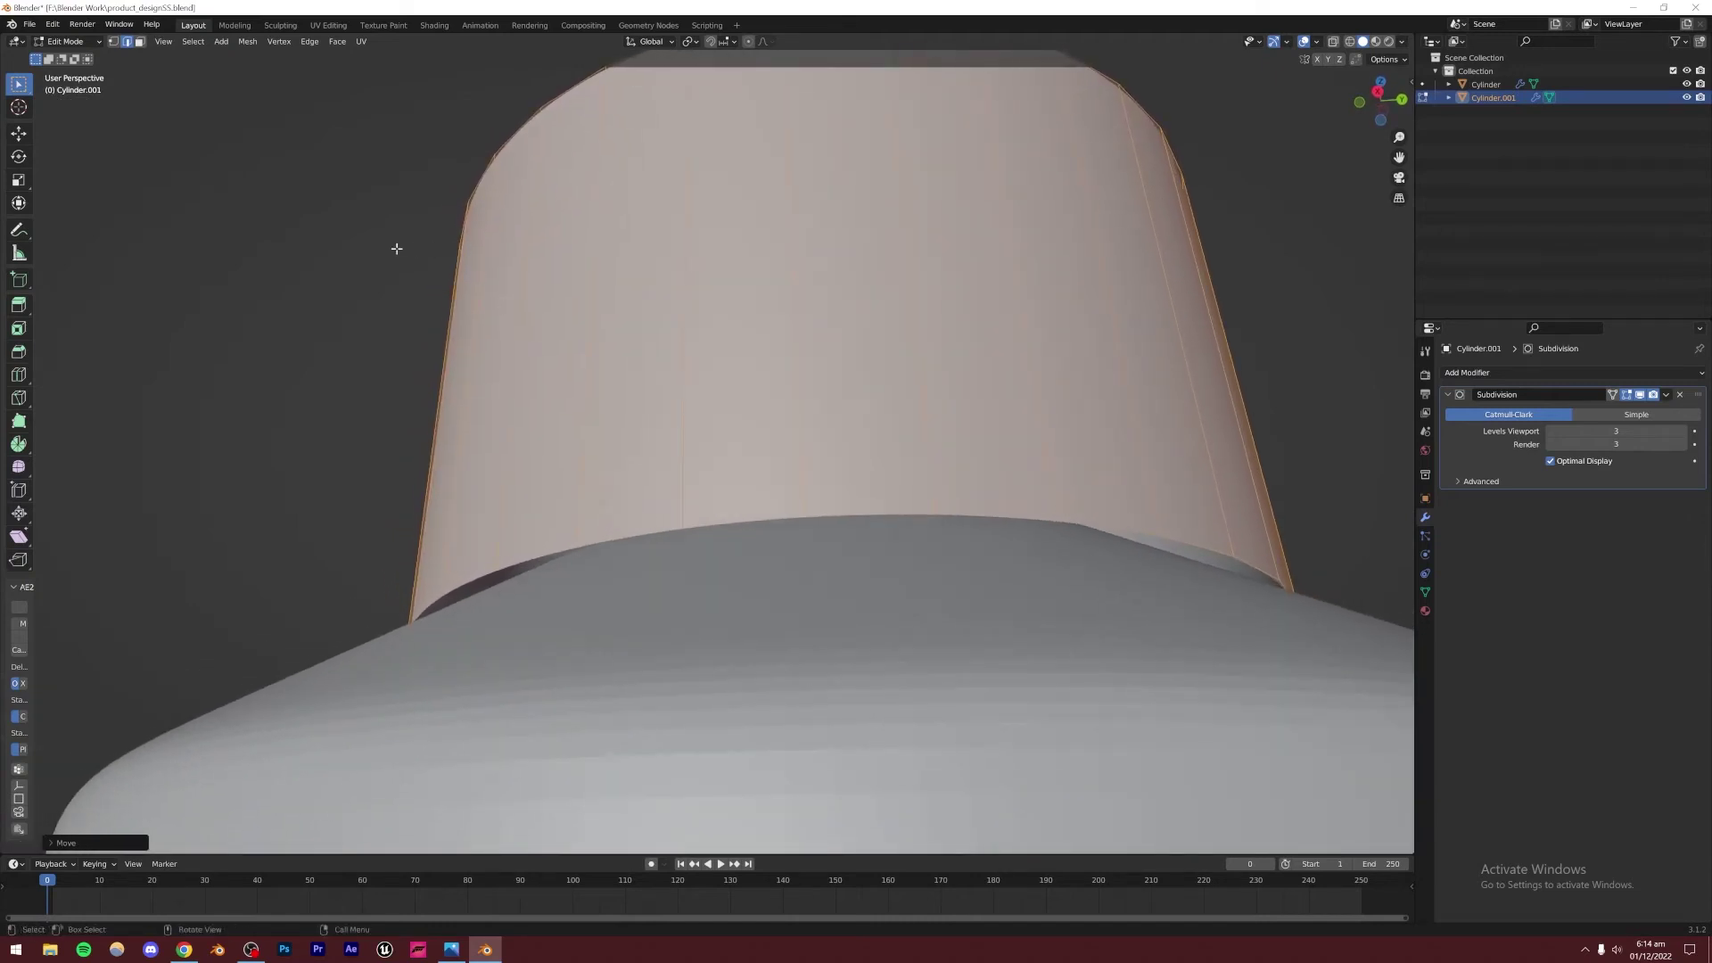
{"action": "left_click", "coordinate": [456, 581], "text": "alt"}
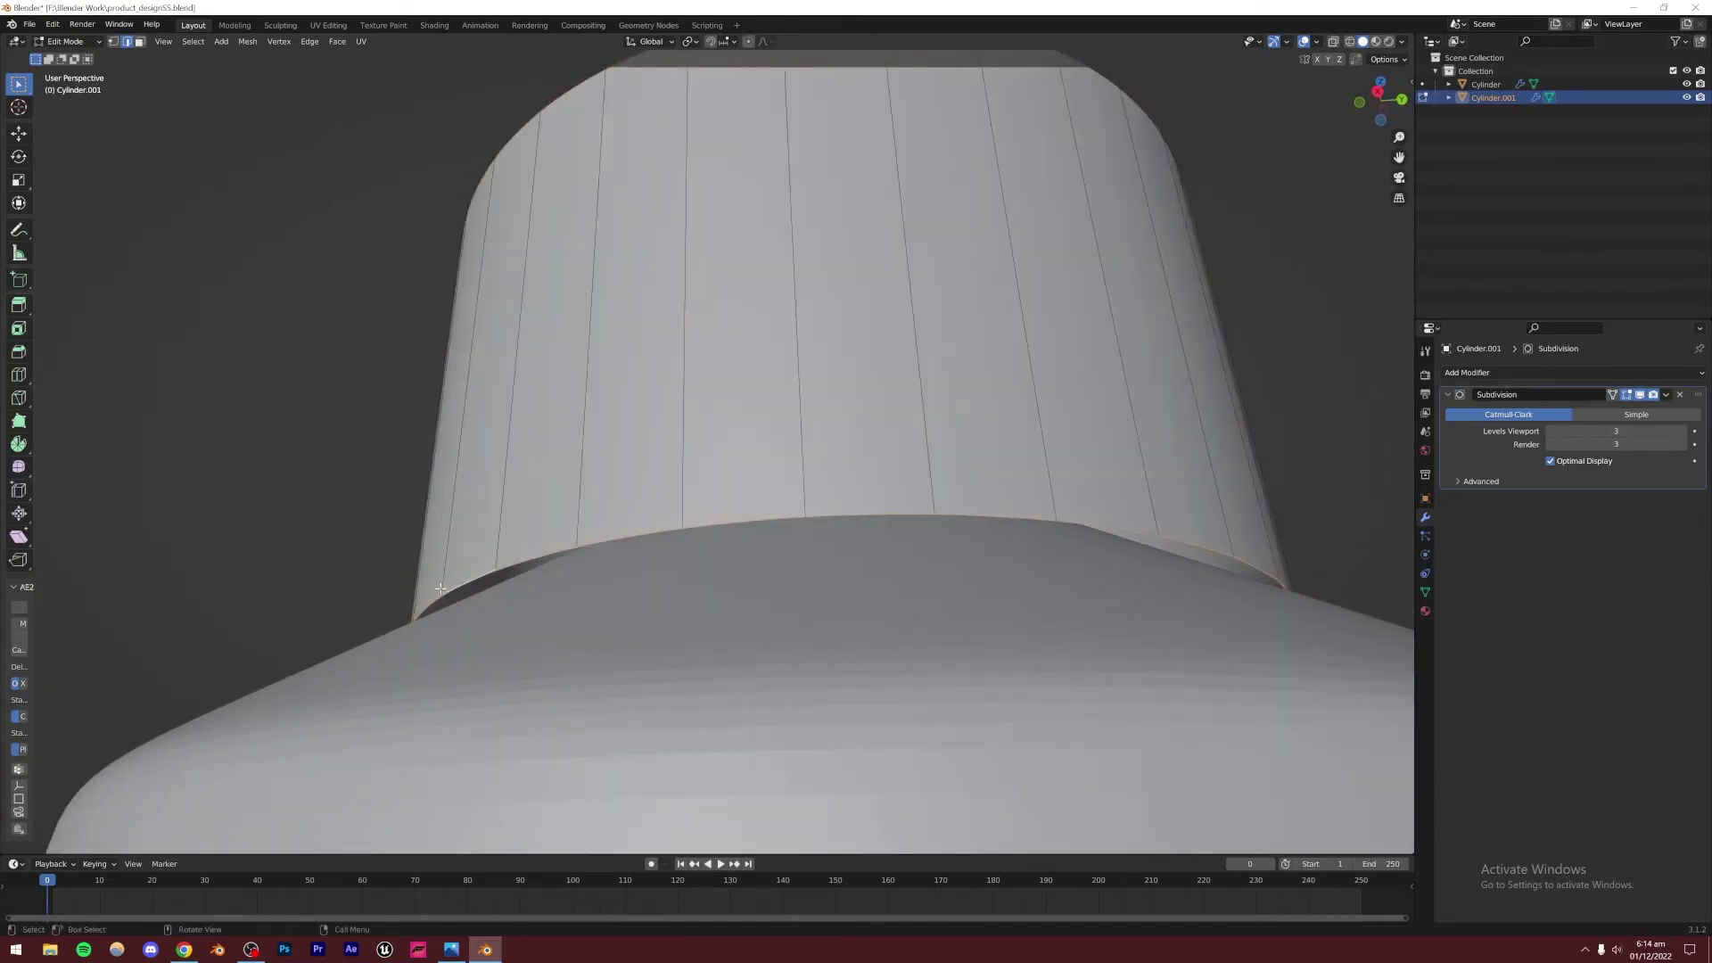
{"action": "middle_click_drag", "start_coordinate": [872, 481], "coordinate": [480, 441]}
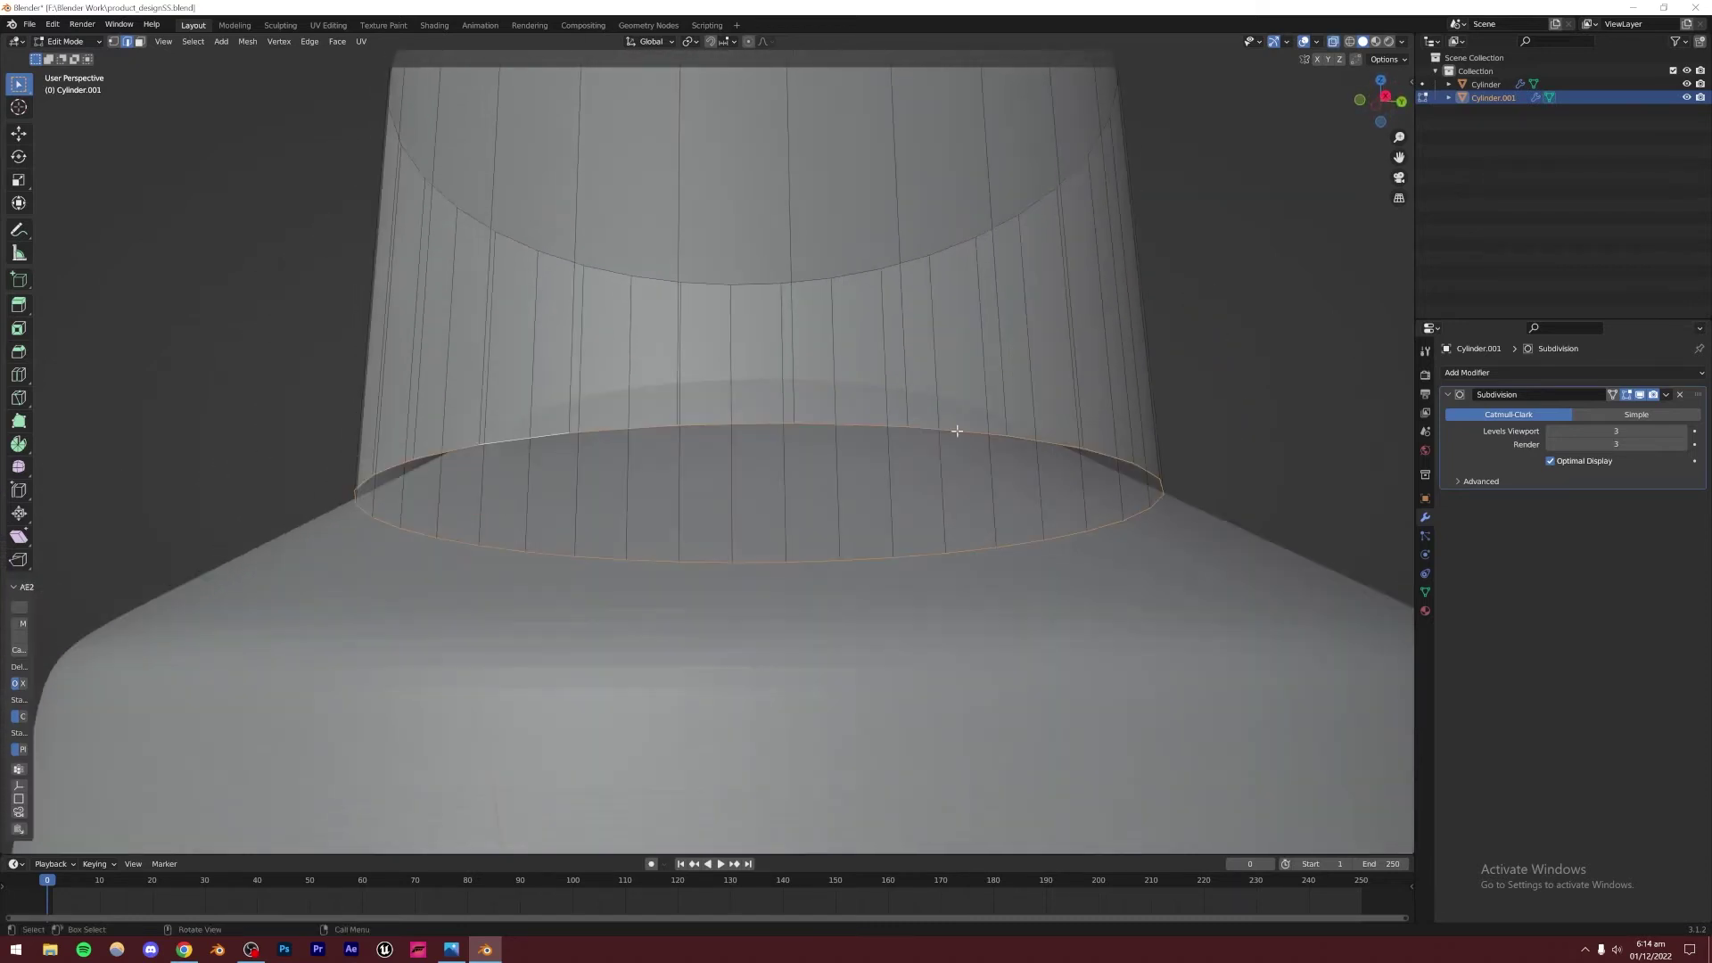
{"action": "key", "text": "f"}
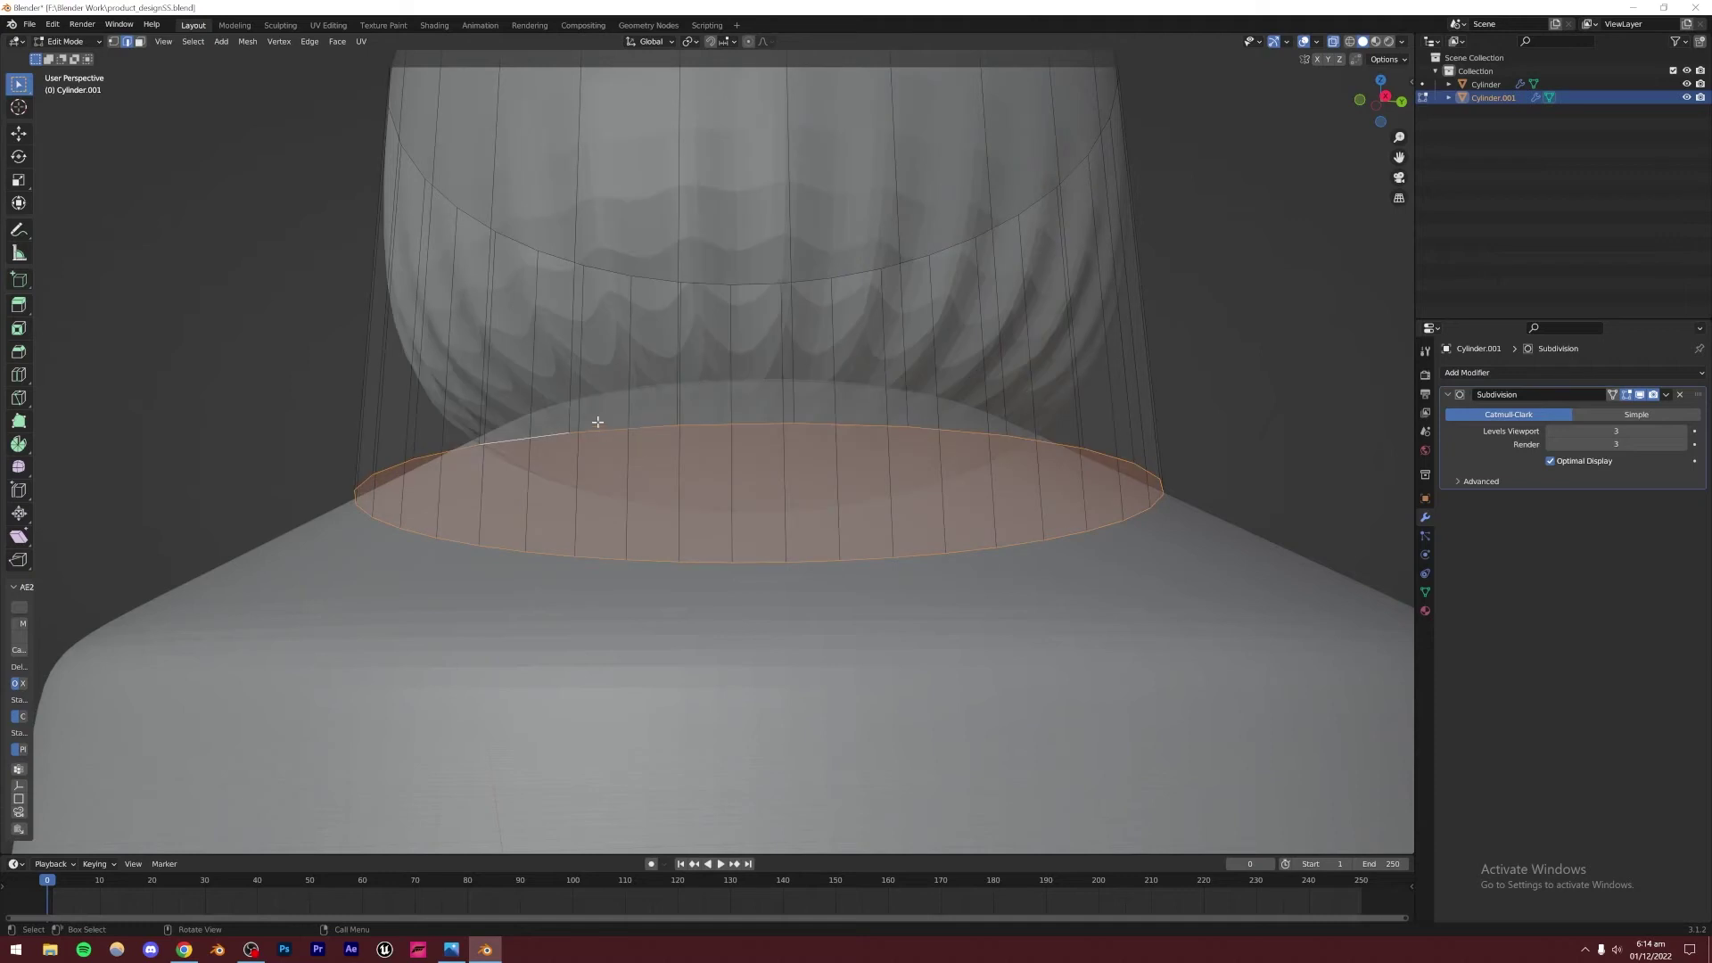
{"action": "mouse_move", "coordinate": [606, 437]}
{"action": "left_mouse_down", "text": "alt"}
{"action": "mouse_move", "coordinate": [616, 420]}
{"action": "mouse_move", "coordinate": [617, 454]}
{"action": "left_mouse_up", "text": "alt"}
{"action": "scroll", "coordinate": [617, 457], "scroll_direction": "down", "scroll_amount": 4}
{"action": "middle_click_drag", "start_coordinate": [654, 492], "coordinate": [688, 466]}
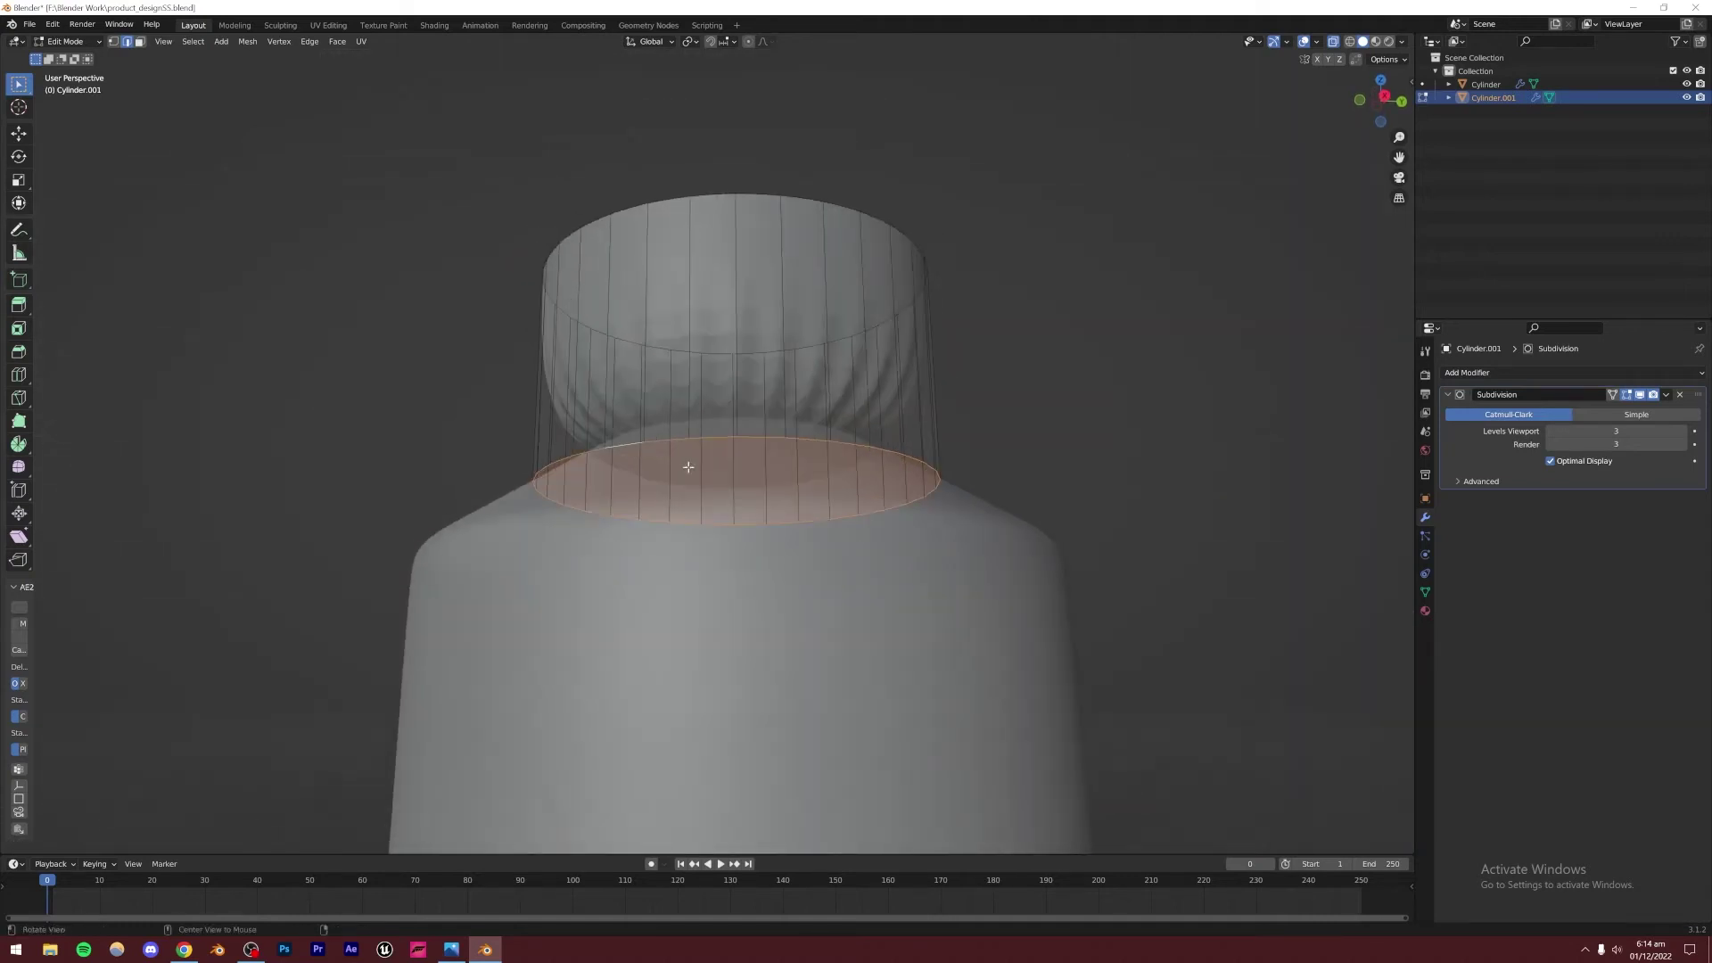
{"action": "key", "text": "ctrl+z"}
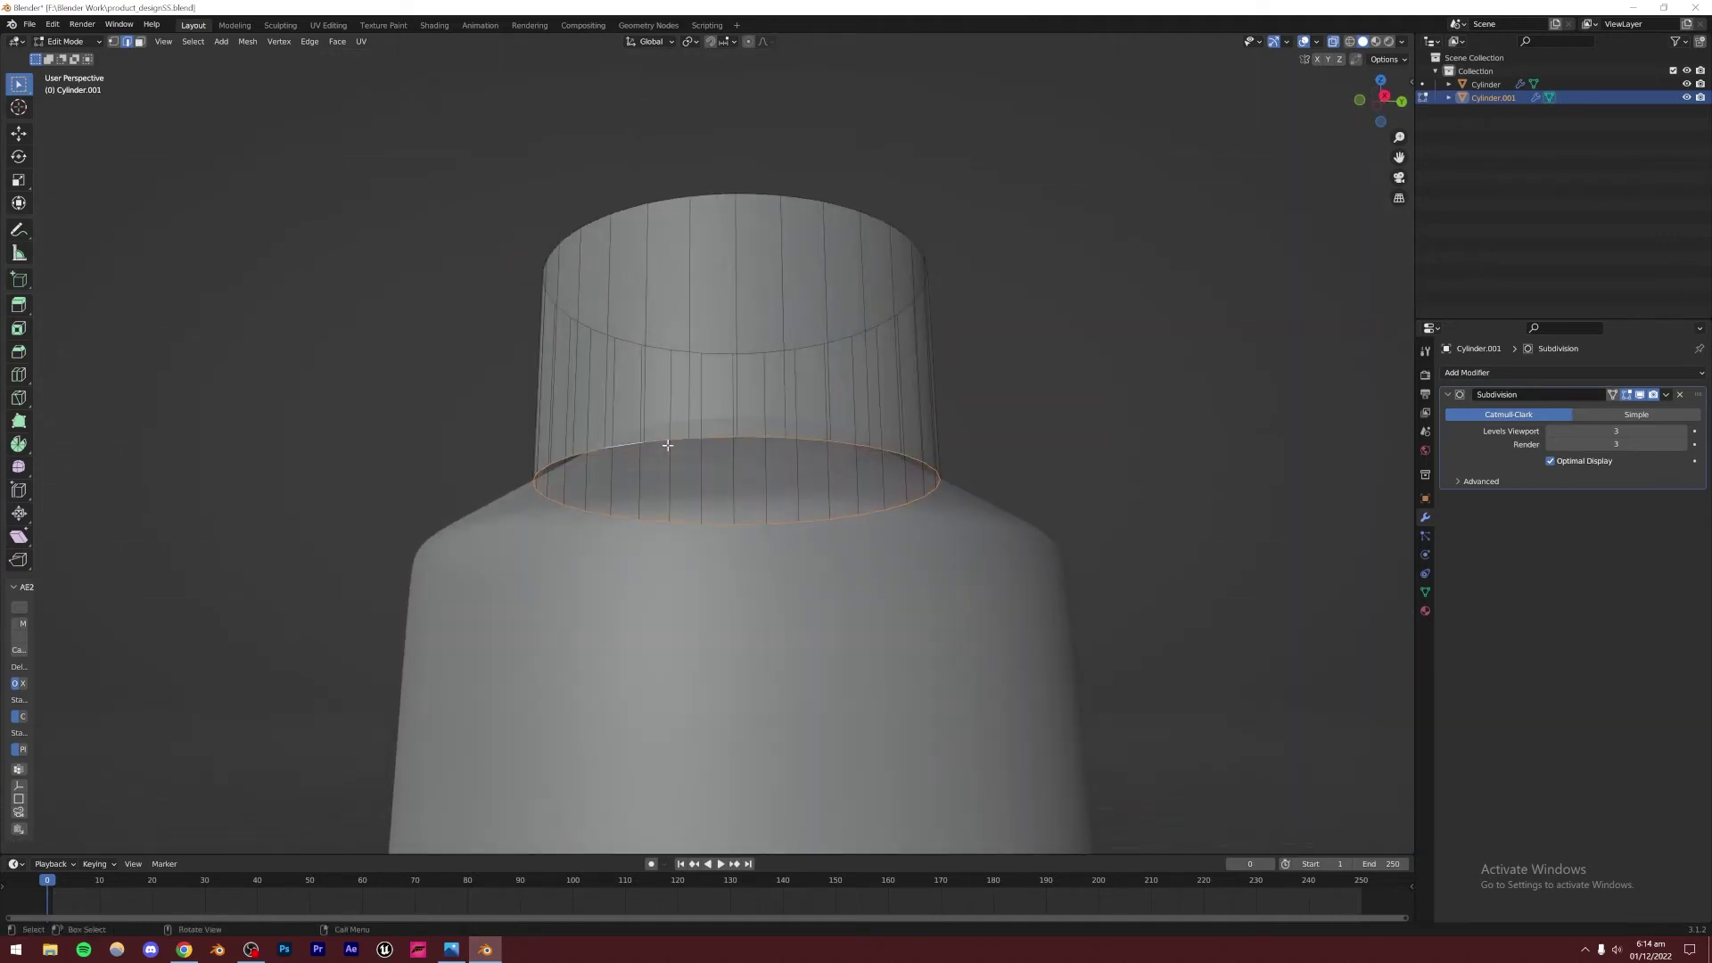
{"action": "left_click", "coordinate": [140, 47]}
{"action": "middle_click_drag", "start_coordinate": [592, 316], "coordinate": [527, 271]}
{"action": "middle_click_drag", "start_coordinate": [791, 458], "coordinate": [699, 431]}
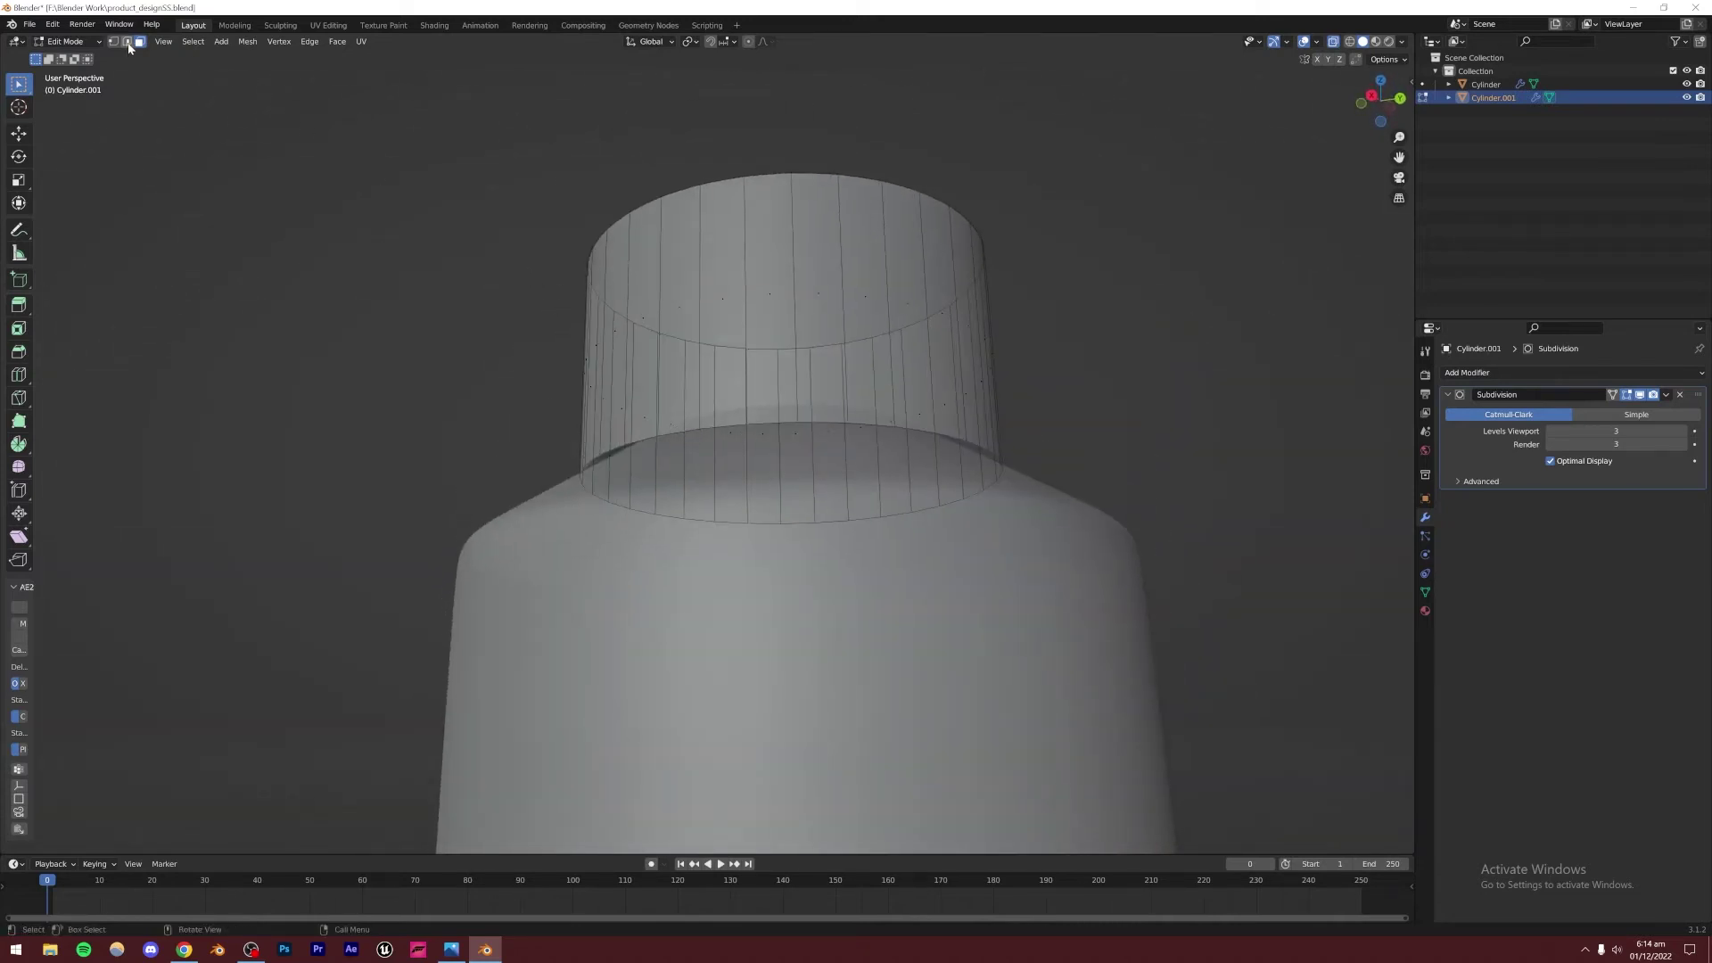
Select the cap's bottom edge loop in edge selection mode and fill it with a face
{"action": "left_click", "coordinate": [126, 41]}
{"action": "middle_click_drag", "start_coordinate": [803, 428], "coordinate": [657, 462]}
{"action": "left_click", "coordinate": [671, 448], "text": "alt"}
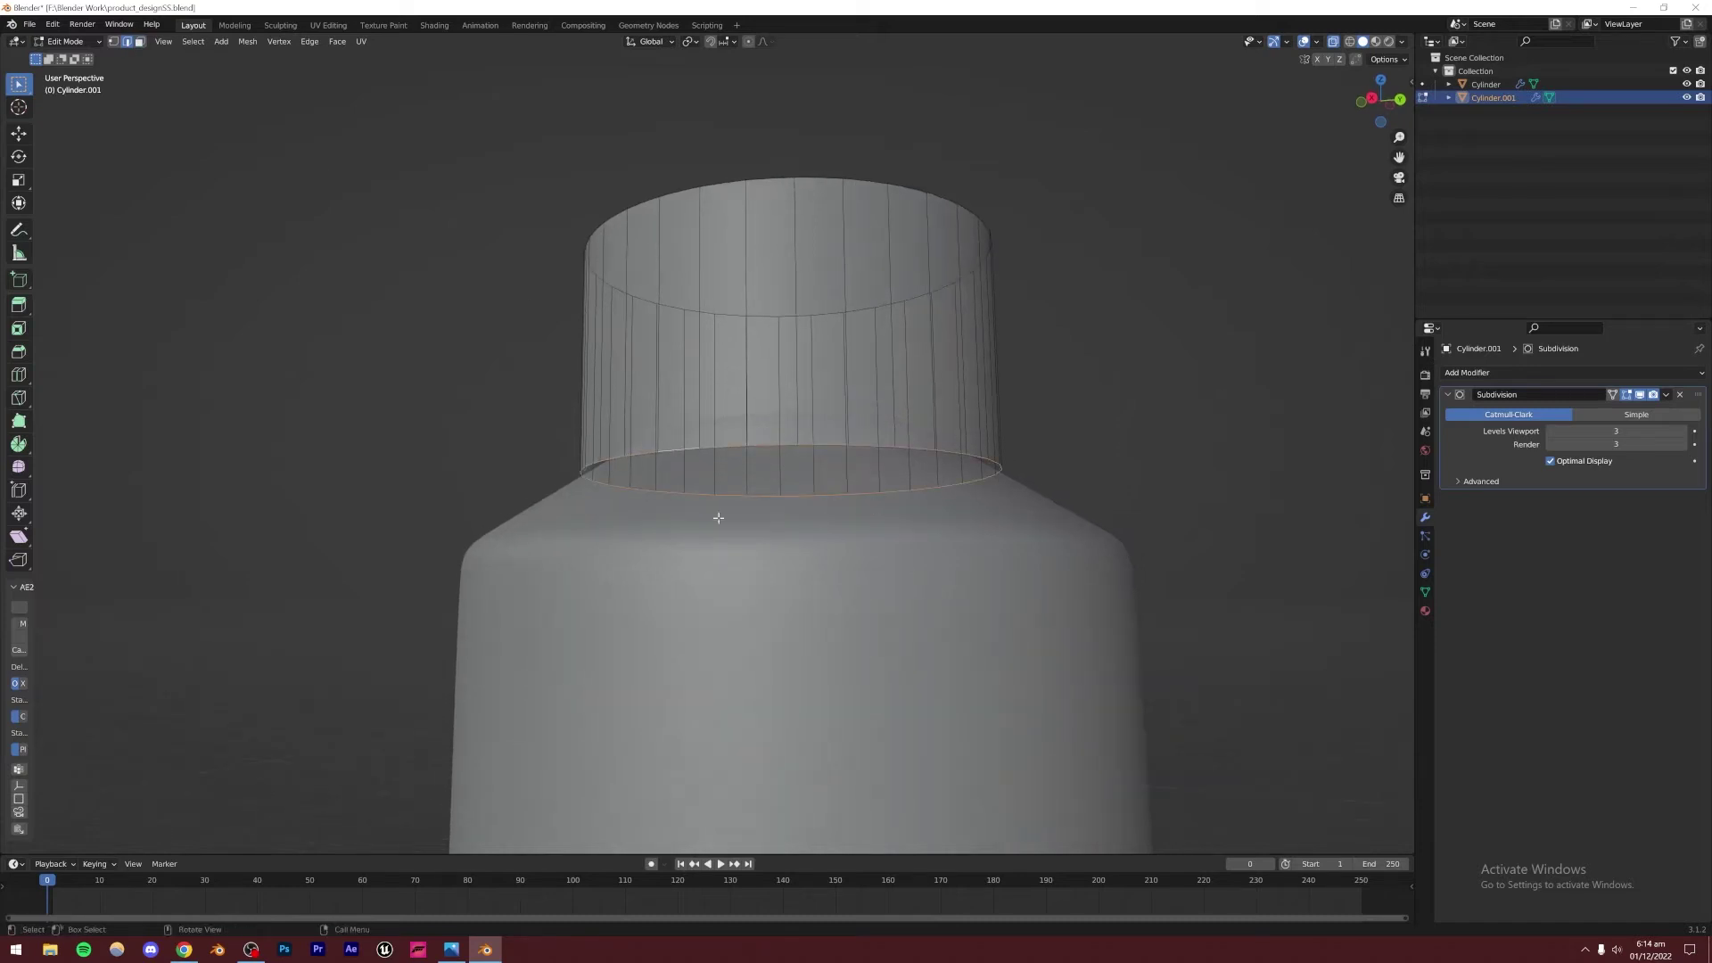
{"action": "key", "text": "f"}
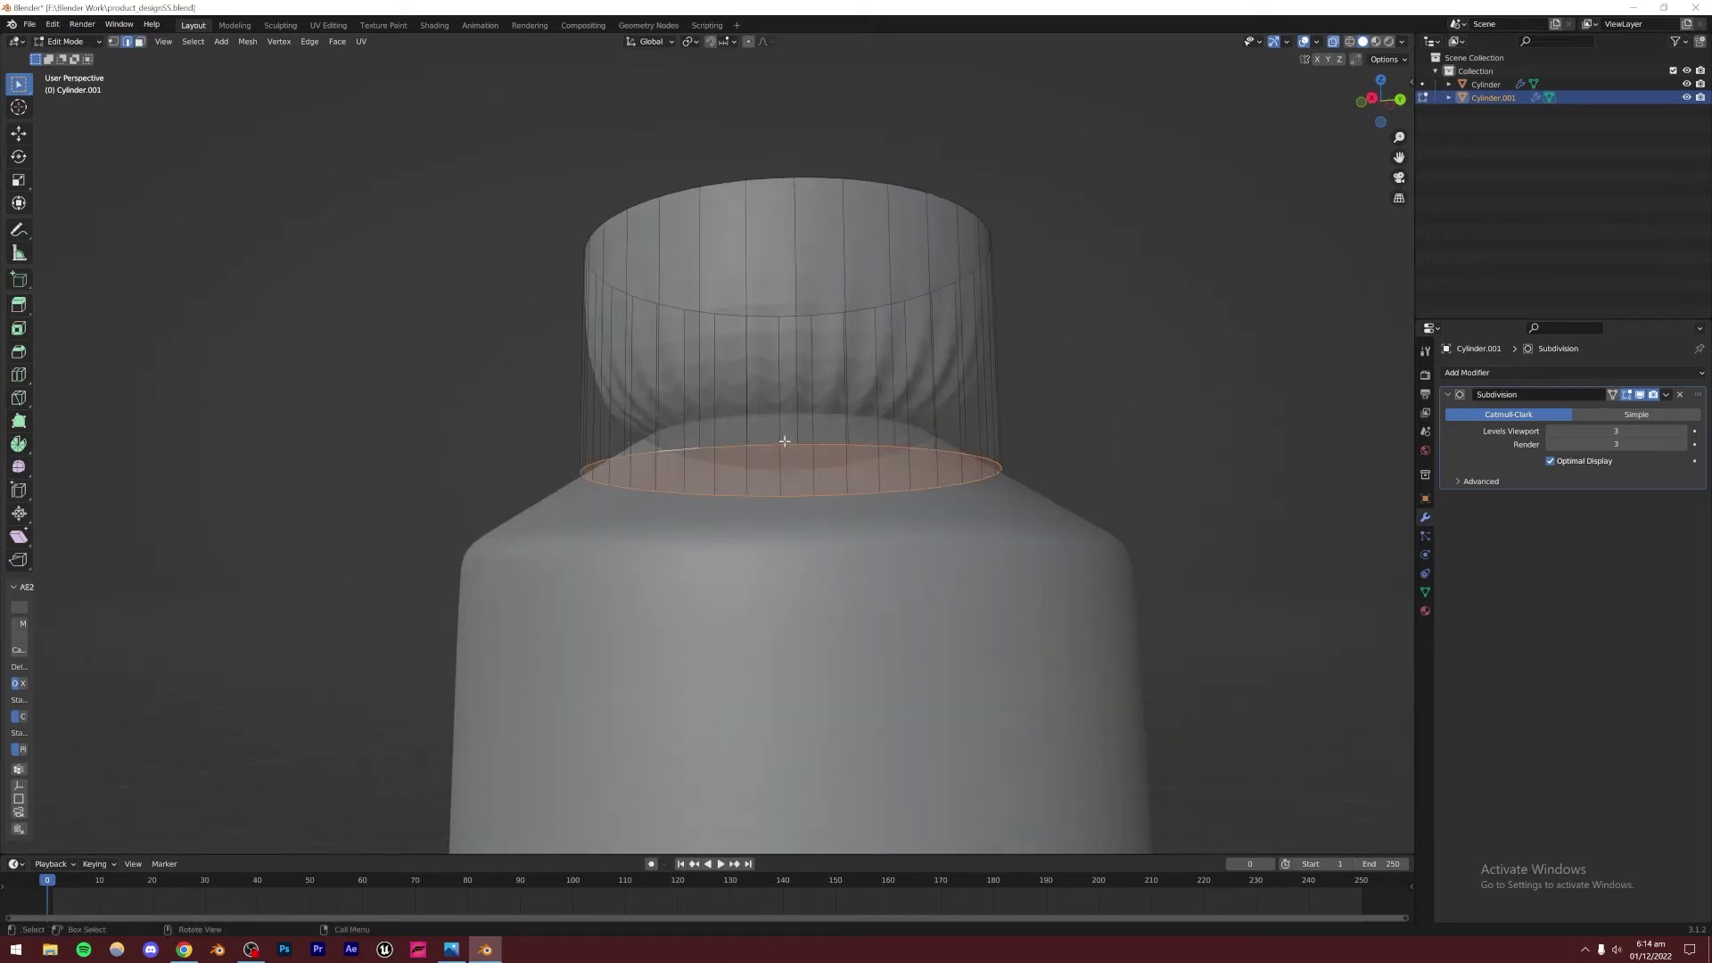
{"action": "left_click", "coordinate": [139, 41]}
{"action": "mouse_move", "coordinate": [624, 463]}
{"action": "middle_mouse_down"}
{"action": "mouse_move", "coordinate": [629, 553]}
{"action": "mouse_move", "coordinate": [623, 475]}
{"action": "middle_mouse_up"}
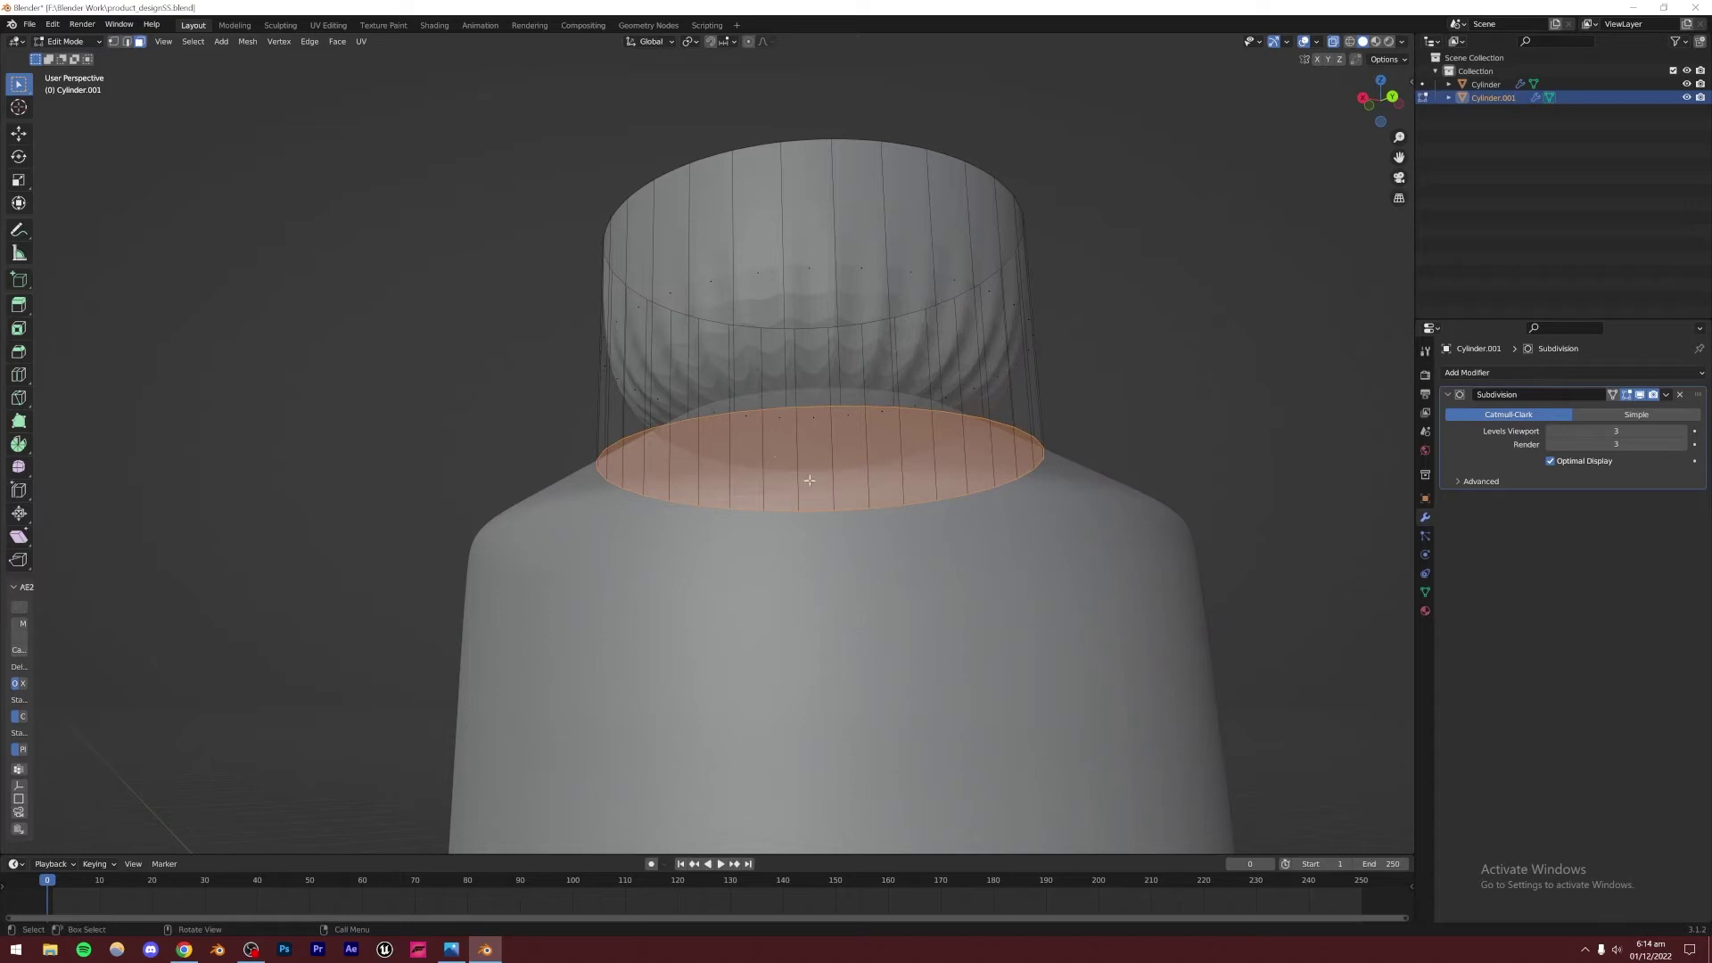
{"action": "left_click", "coordinate": [127, 41]}
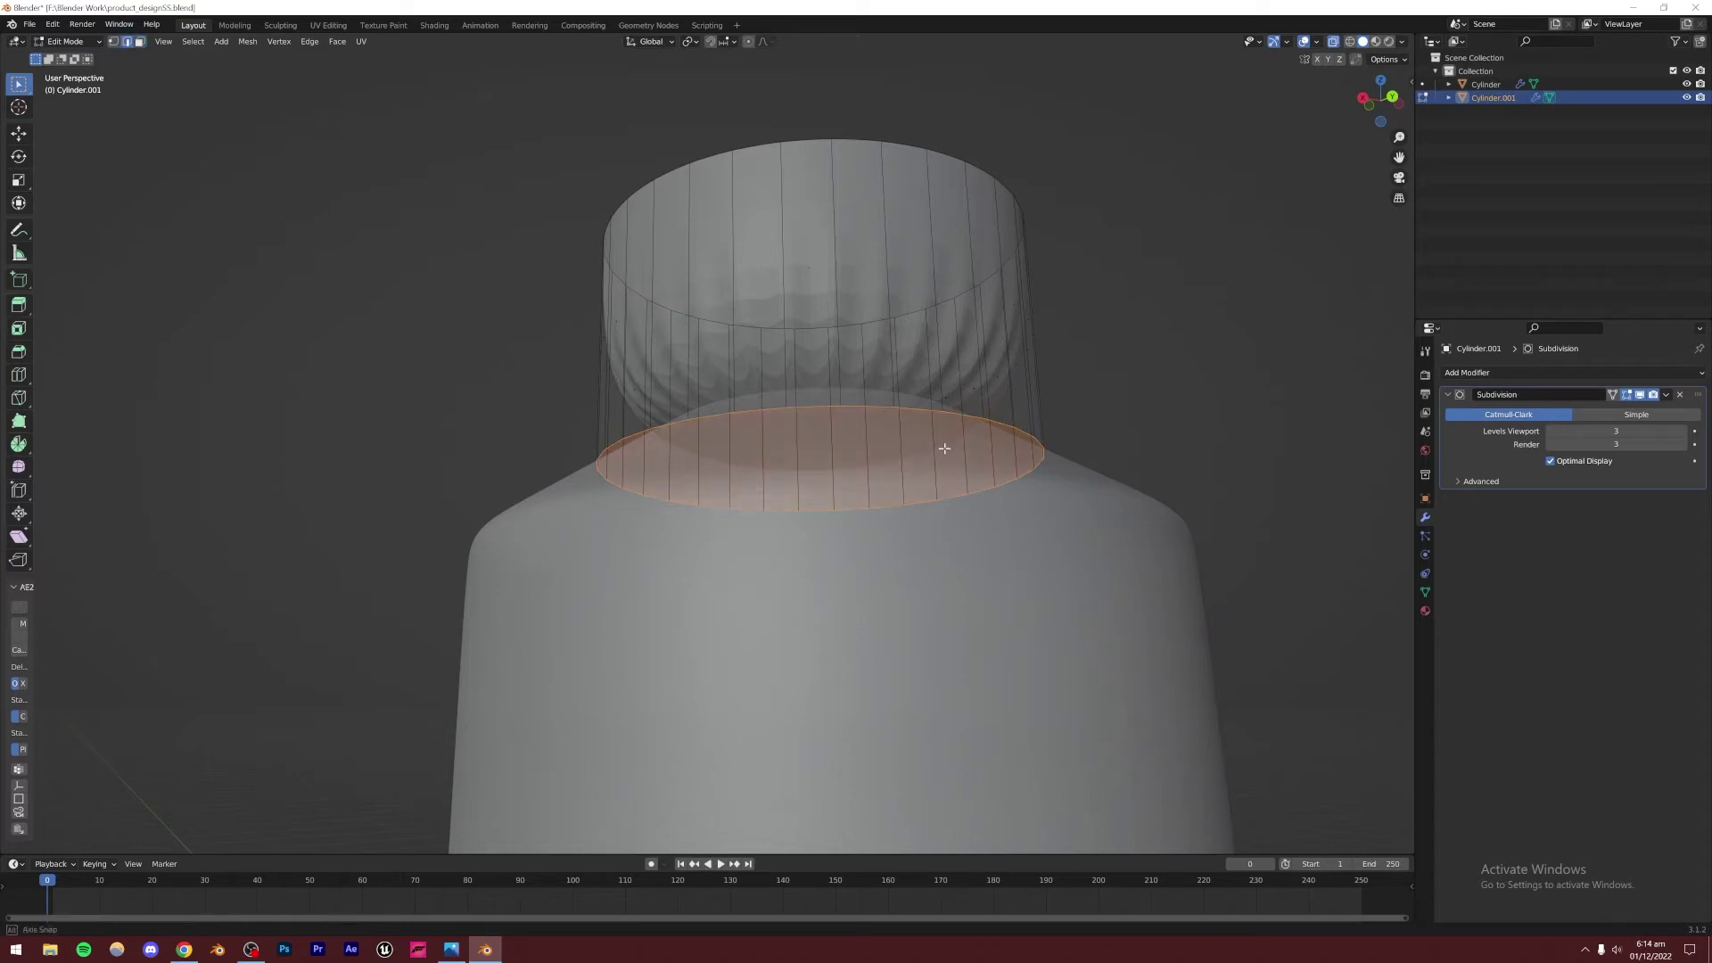
{"action": "middle_click_drag", "start_coordinate": [936, 446], "coordinate": [892, 419]}
Inset the cap's bottom face by about 0.08 m, and inset it again down to a small central face
{"action": "key", "text": "i"}
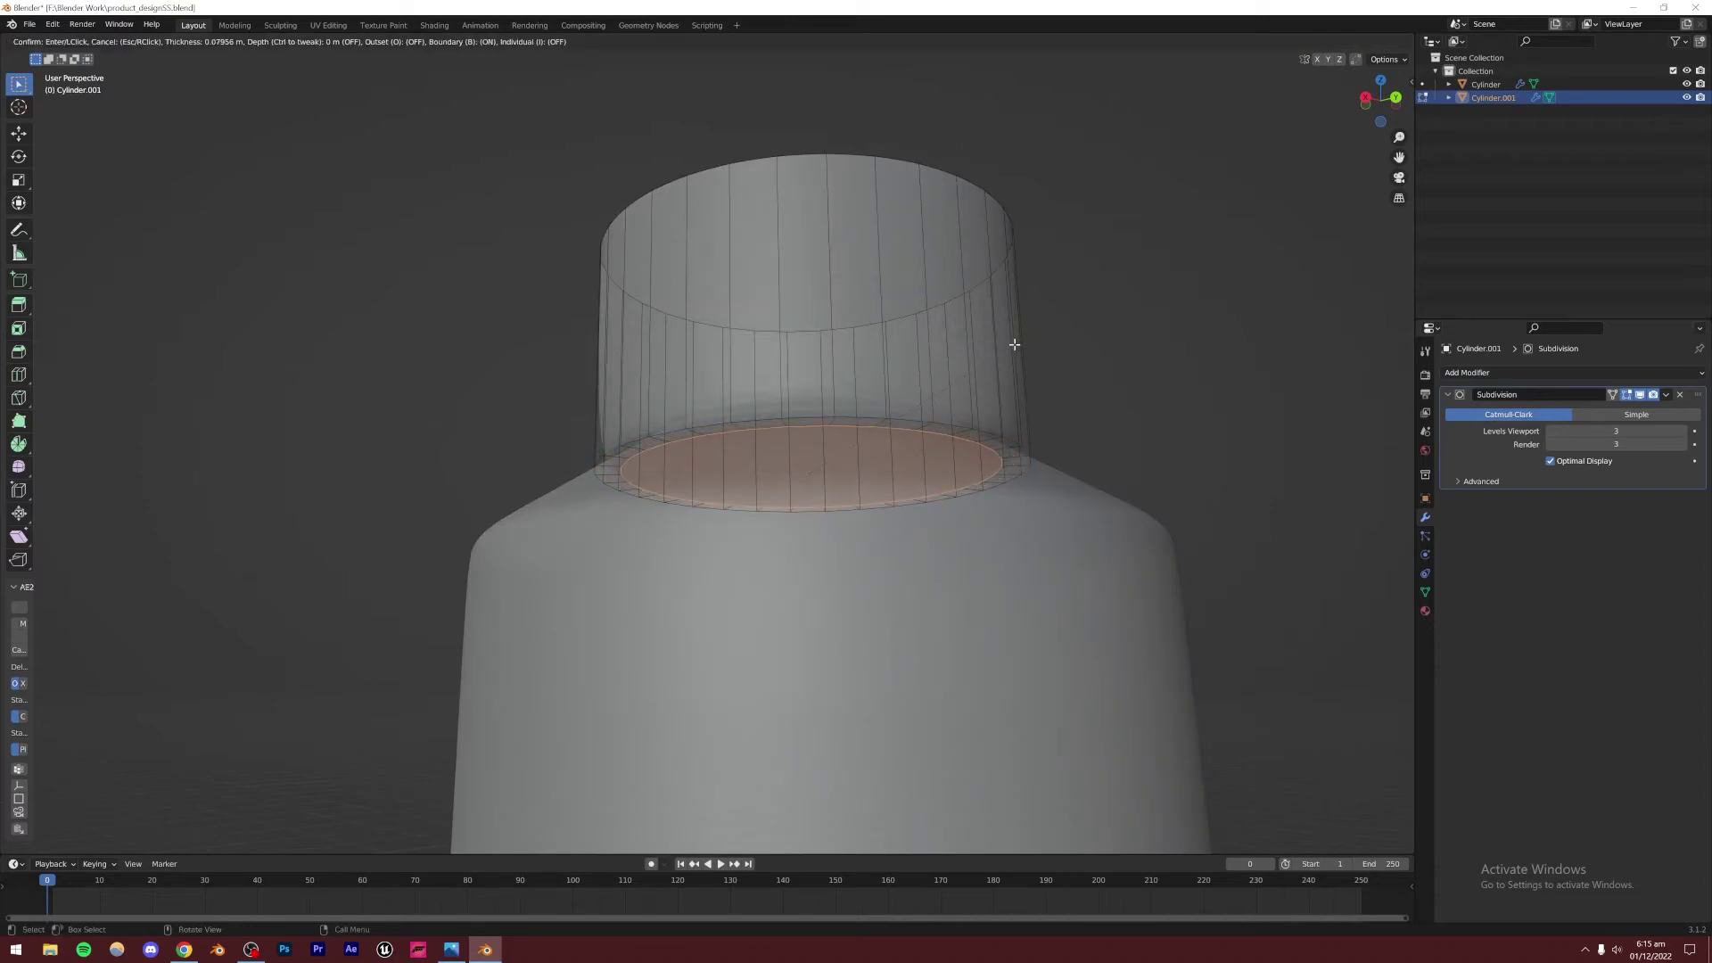
{"action": "left_click", "coordinate": [1015, 344]}
{"action": "key", "text": "i"}
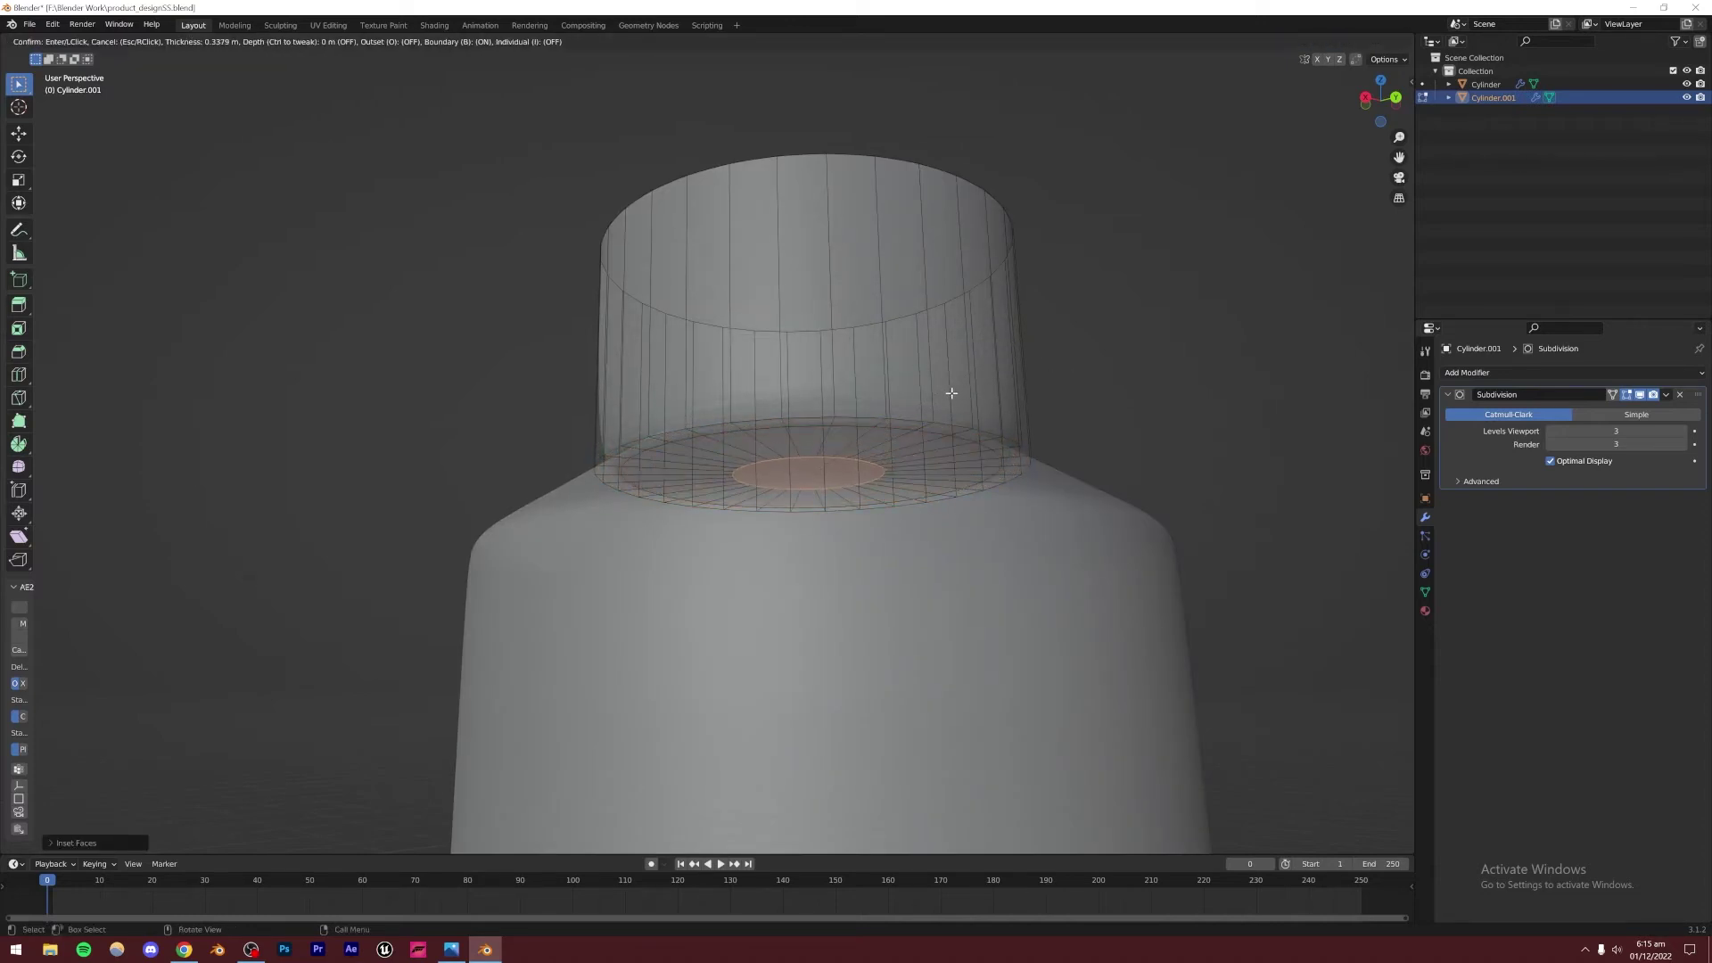
{"action": "left_click", "coordinate": [945, 394]}
{"action": "middle_click_drag", "start_coordinate": [737, 376], "coordinate": [657, 413]}
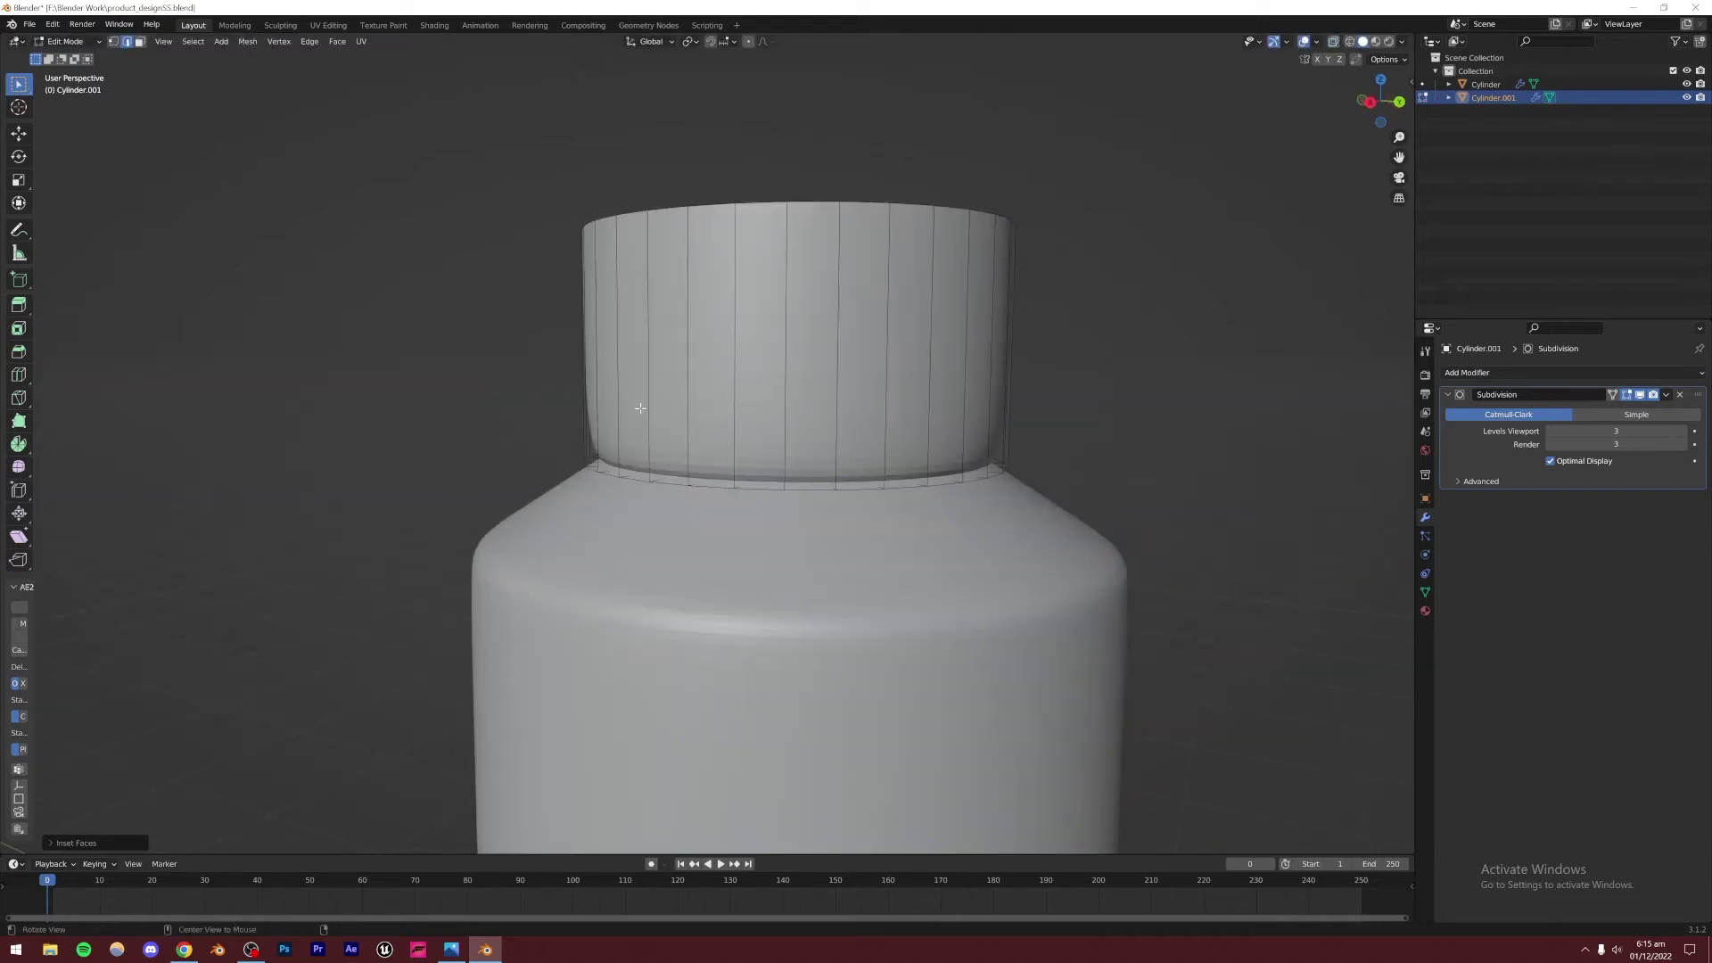
Add a loop cut around the cap wall close to its bottom edge, and check the smoothed shape in Object Mode
{"action": "key", "text": "ctrl+r"}
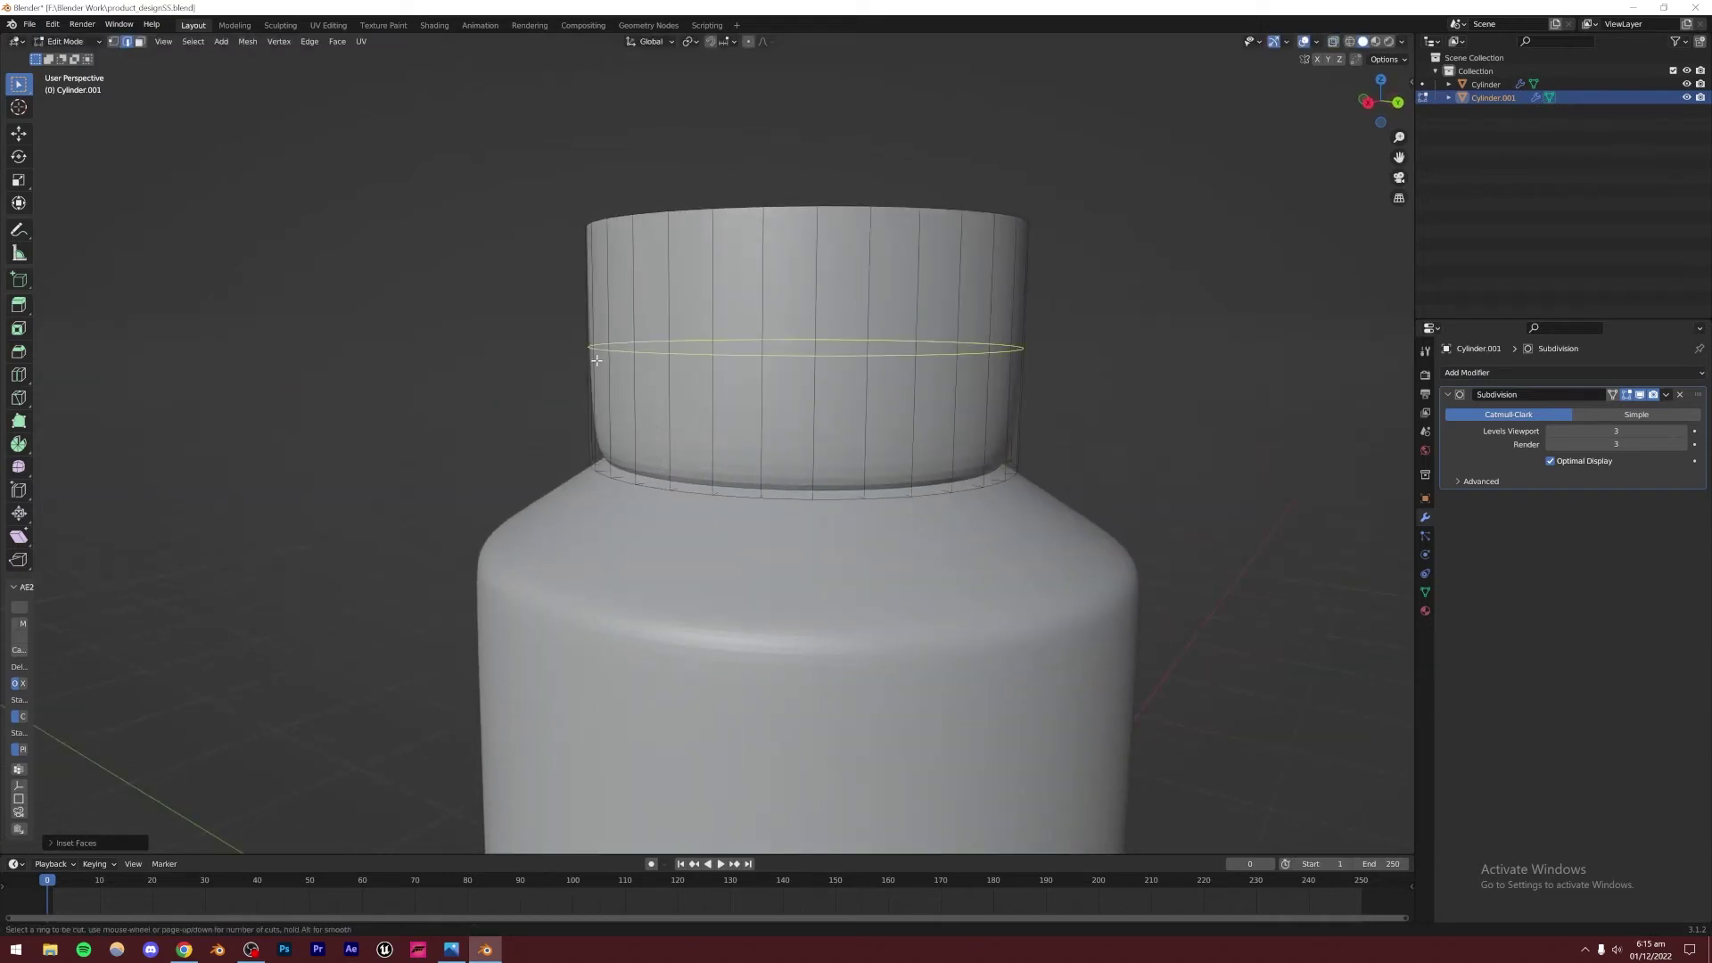
{"action": "left_click", "coordinate": [655, 451]}
{"action": "left_click", "coordinate": [582, 480]}
{"action": "middle_click_drag", "start_coordinate": [698, 476], "coordinate": [763, 463]}
{"action": "key", "text": "alt+z"}
{"action": "key", "text": "alt+z"}
{"action": "key", "text": "Tab"}
{"action": "scroll", "coordinate": [761, 455], "scroll_direction": "down", "scroll_amount": 4}
{"action": "left_click", "coordinate": [1004, 456]}
{"action": "scroll", "coordinate": [763, 462], "scroll_direction": "up", "scroll_amount": 6}
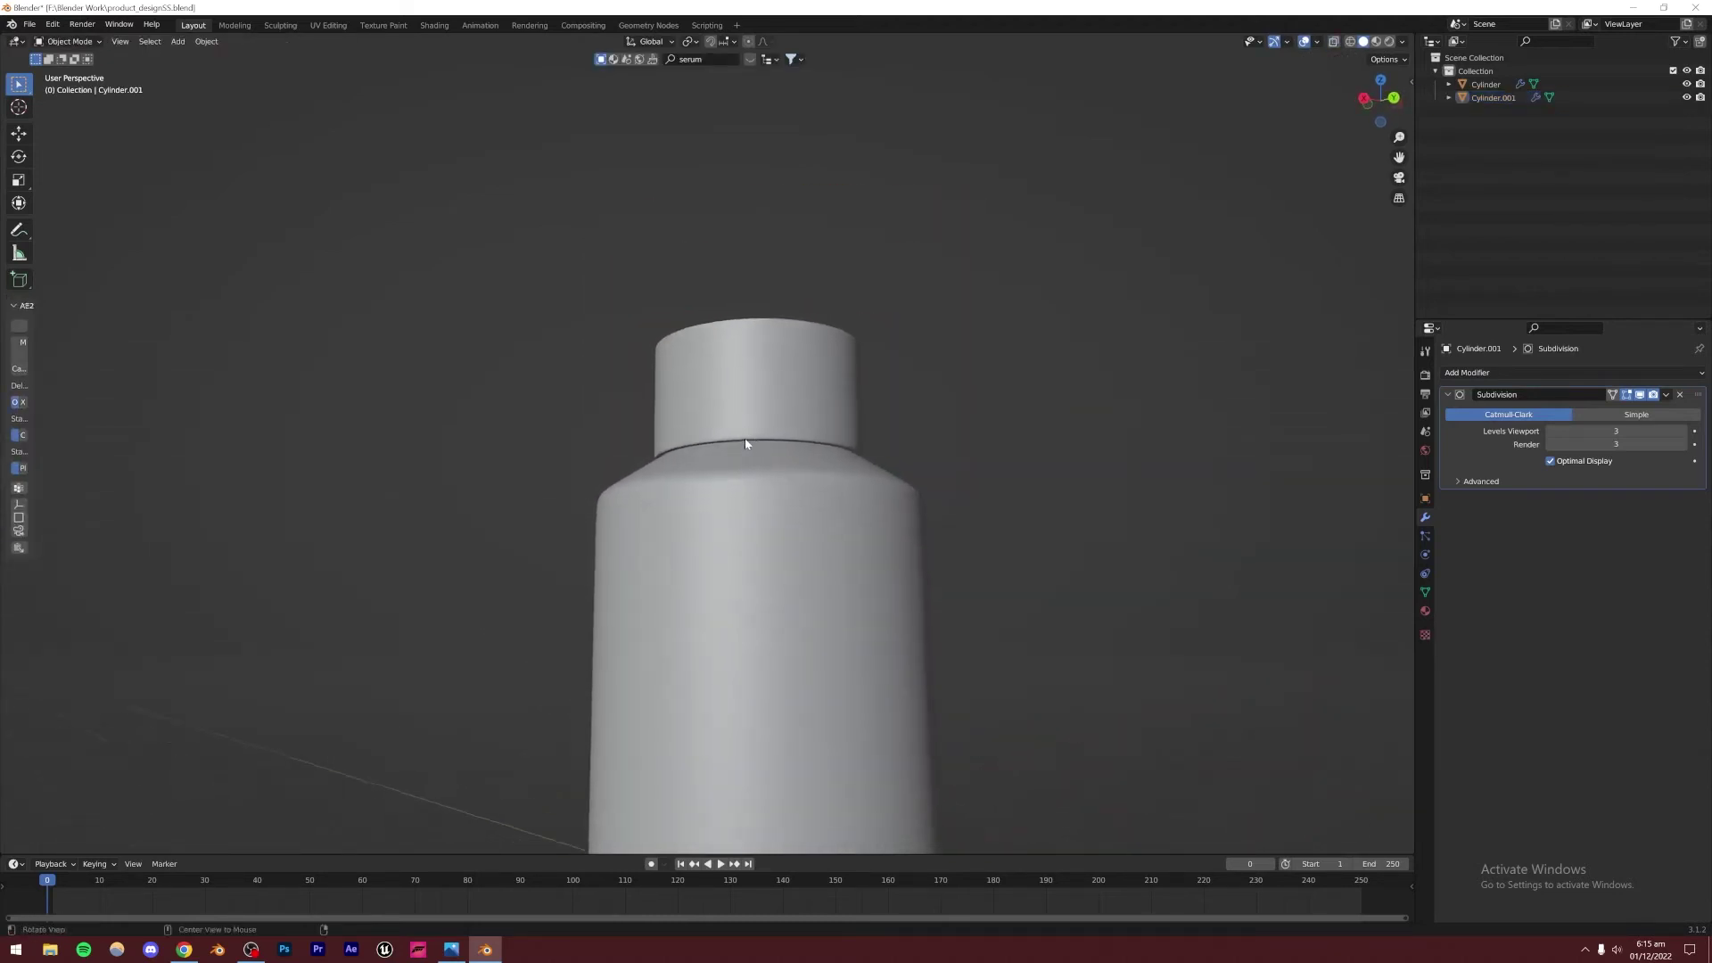
{"action": "scroll", "coordinate": [682, 494], "scroll_direction": "down", "scroll_amount": 1}
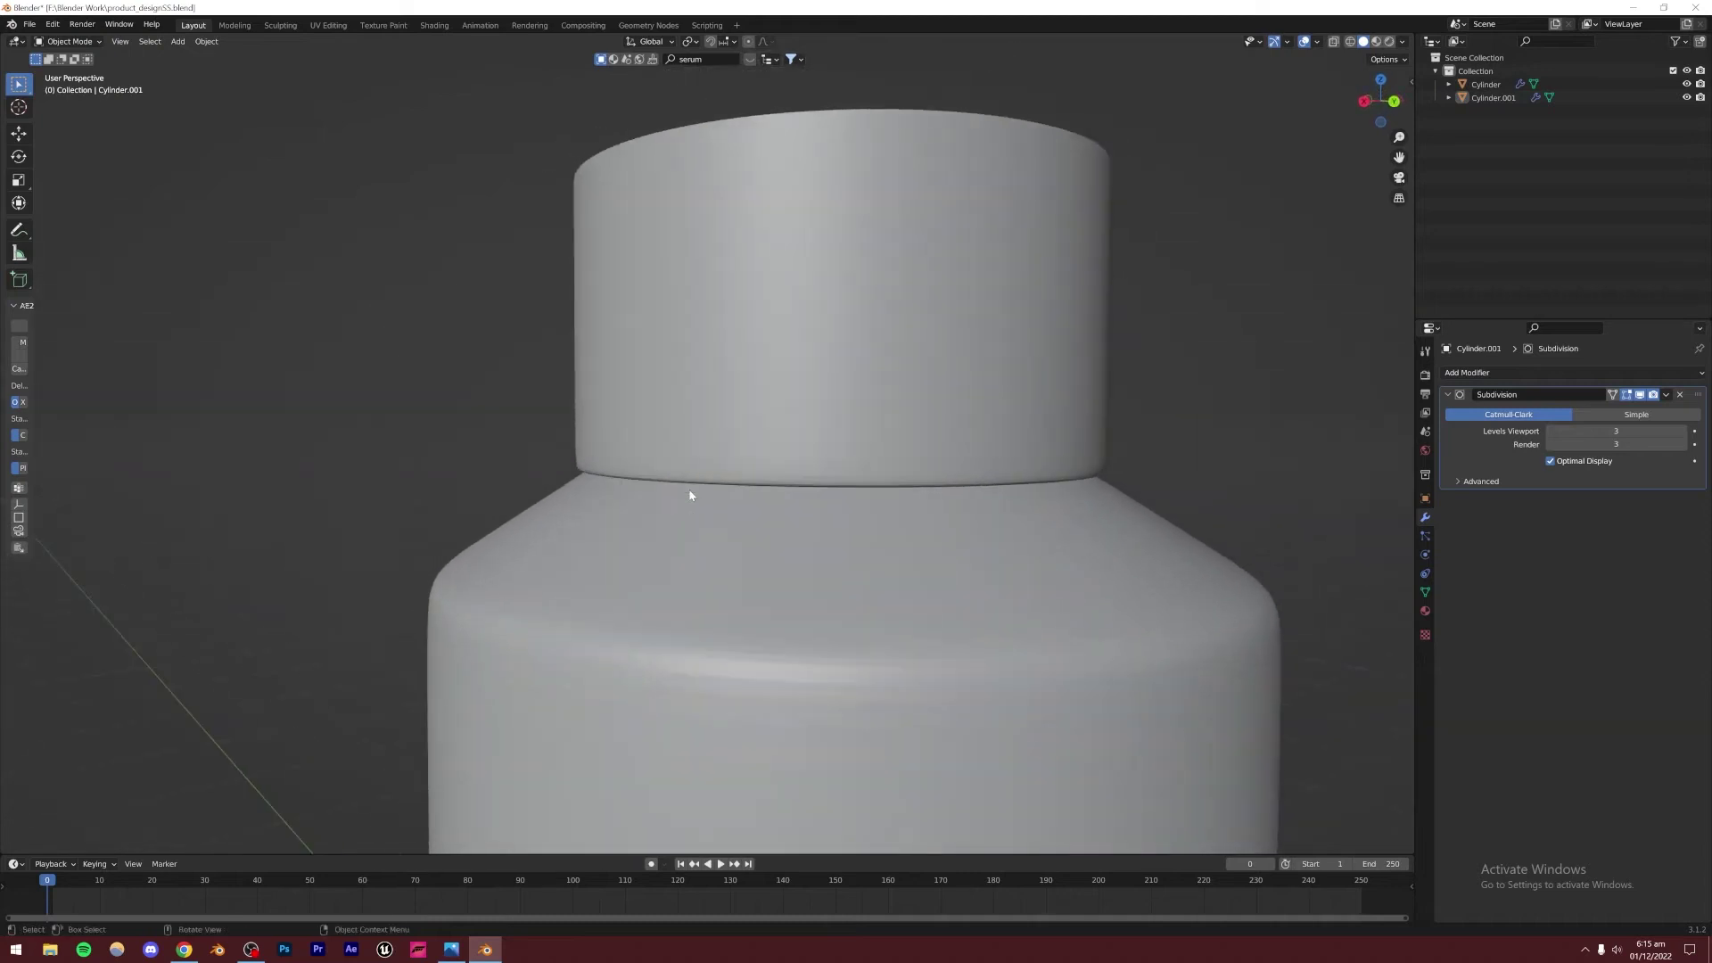
Add a supporting loop cut on the cap's underside, between its outer edge and the first inset ring
{"action": "left_click", "coordinate": [659, 446]}
{"action": "key", "text": "Tab"}
{"action": "scroll", "coordinate": [651, 437], "scroll_direction": "up", "scroll_amount": 5}
{"action": "middle_click_drag", "start_coordinate": [645, 426], "coordinate": [558, 469]}
{"action": "key", "text": "alt+z"}
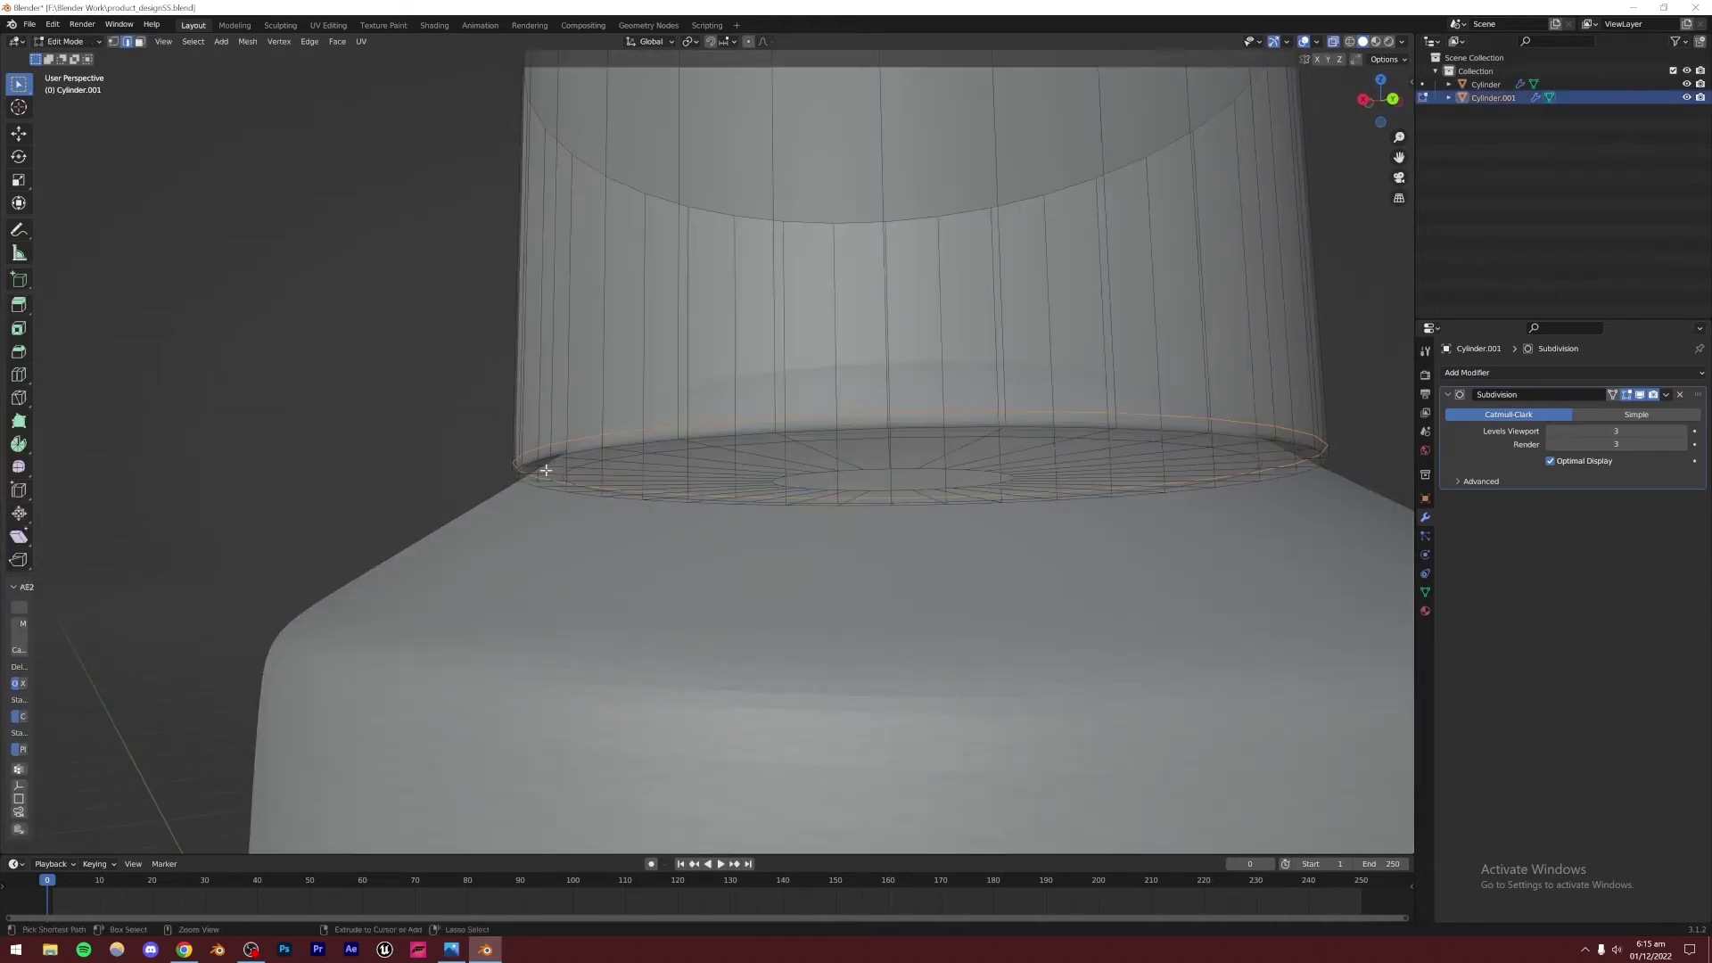
{"action": "key", "text": "ctrl+r"}
{"action": "left_click", "coordinate": [535, 468]}
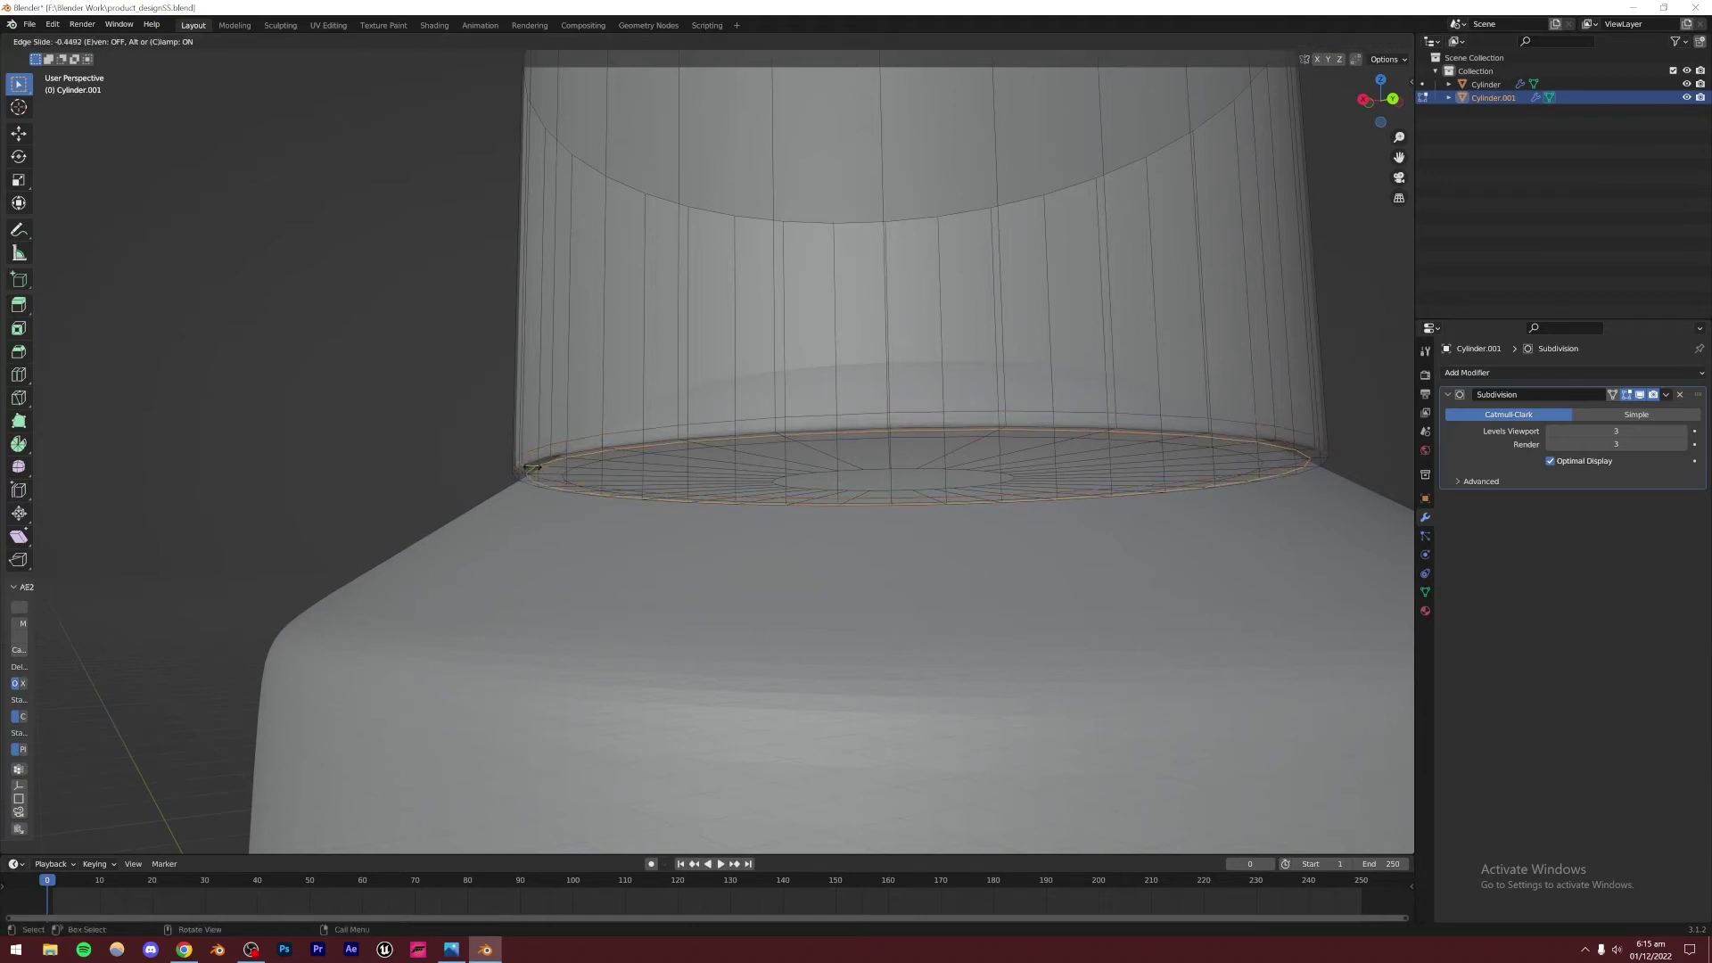
{"action": "left_click", "coordinate": [533, 469]}
{"action": "key", "text": "Tab"}
{"action": "key", "text": "alt+z"}
Examine the bottom edge where the cap meets the bottle shoulder and the cap's open top
{"action": "scroll", "coordinate": [533, 472], "scroll_direction": "down", "scroll_amount": 4}
{"action": "middle_click_drag", "start_coordinate": [533, 473], "coordinate": [622, 526]}
{"action": "scroll", "coordinate": [1032, 437], "scroll_direction": "down", "scroll_amount": 5}
{"action": "left_click", "coordinate": [1046, 406]}
{"action": "scroll", "coordinate": [723, 474], "scroll_direction": "up", "scroll_amount": 2}
{"action": "middle_click_drag", "start_coordinate": [723, 476], "coordinate": [701, 555]}
{"action": "scroll", "coordinate": [704, 558], "scroll_direction": "down", "scroll_amount": 5}
{"action": "scroll", "coordinate": [701, 554], "scroll_direction": "up", "scroll_amount": 5}
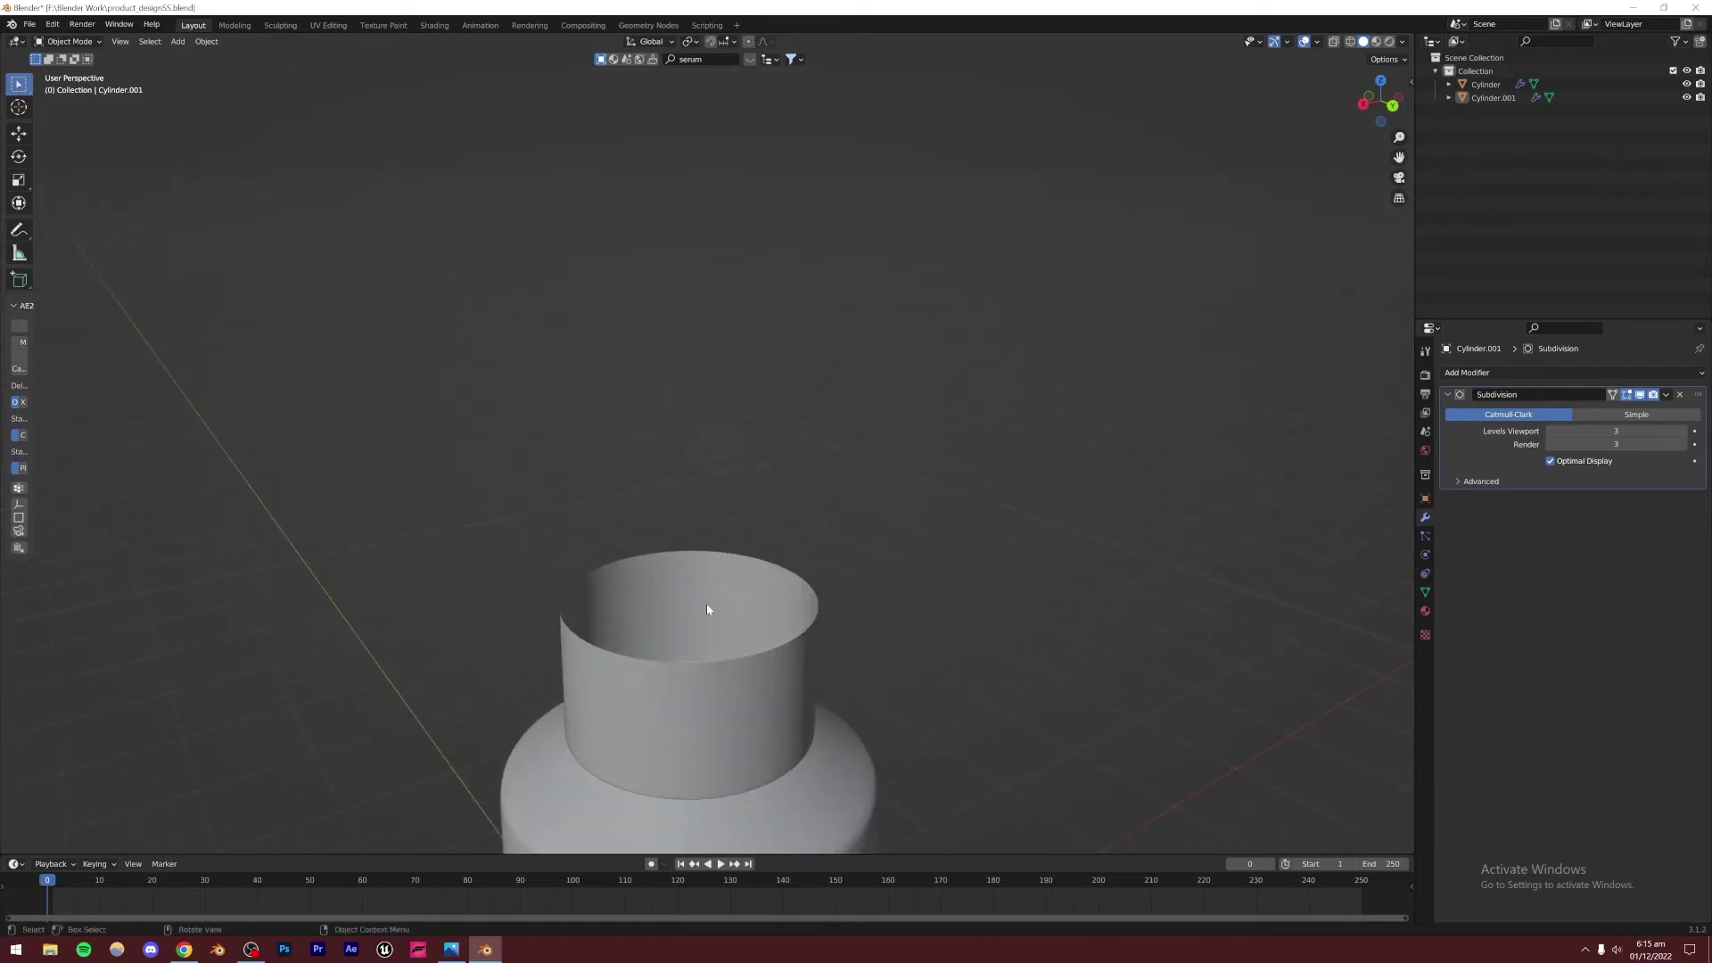
Edit the cap and fill its open top edge loop with a face
{"action": "middle_click_drag", "start_coordinate": [719, 630], "coordinate": [635, 497]}
{"action": "left_click", "coordinate": [710, 570]}
{"action": "key", "text": "Tab"}
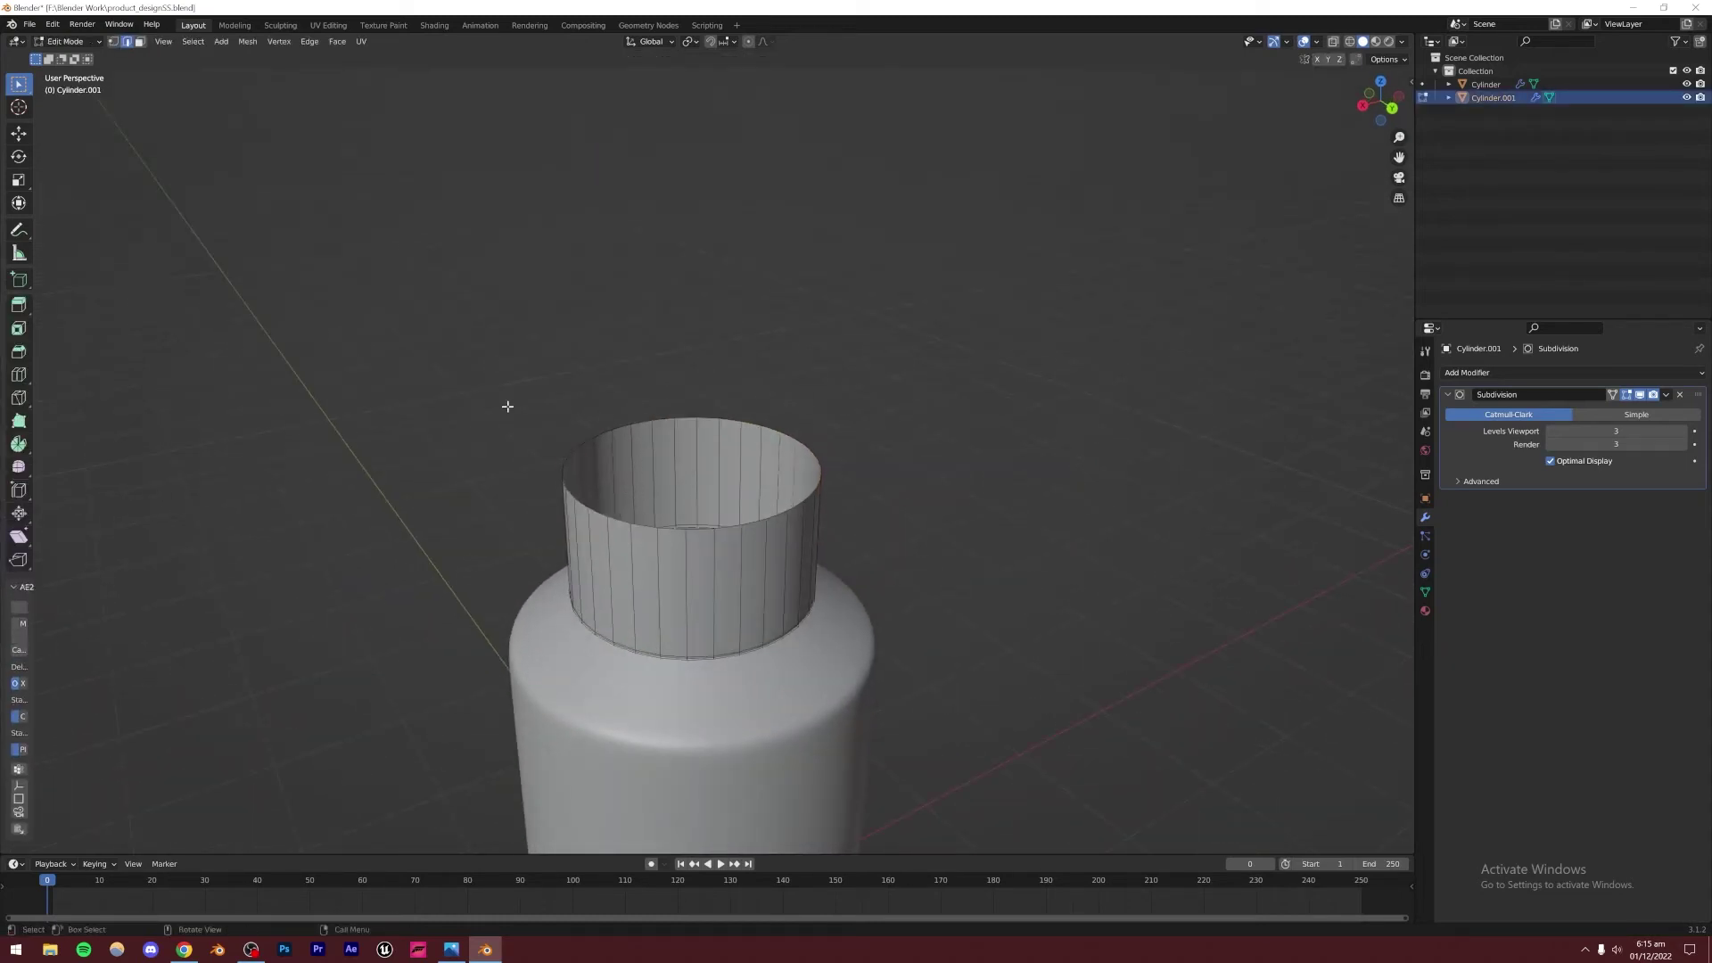
{"action": "middle_click_drag", "start_coordinate": [738, 568], "coordinate": [634, 423]}
{"action": "left_click", "coordinate": [634, 413], "text": "alt"}
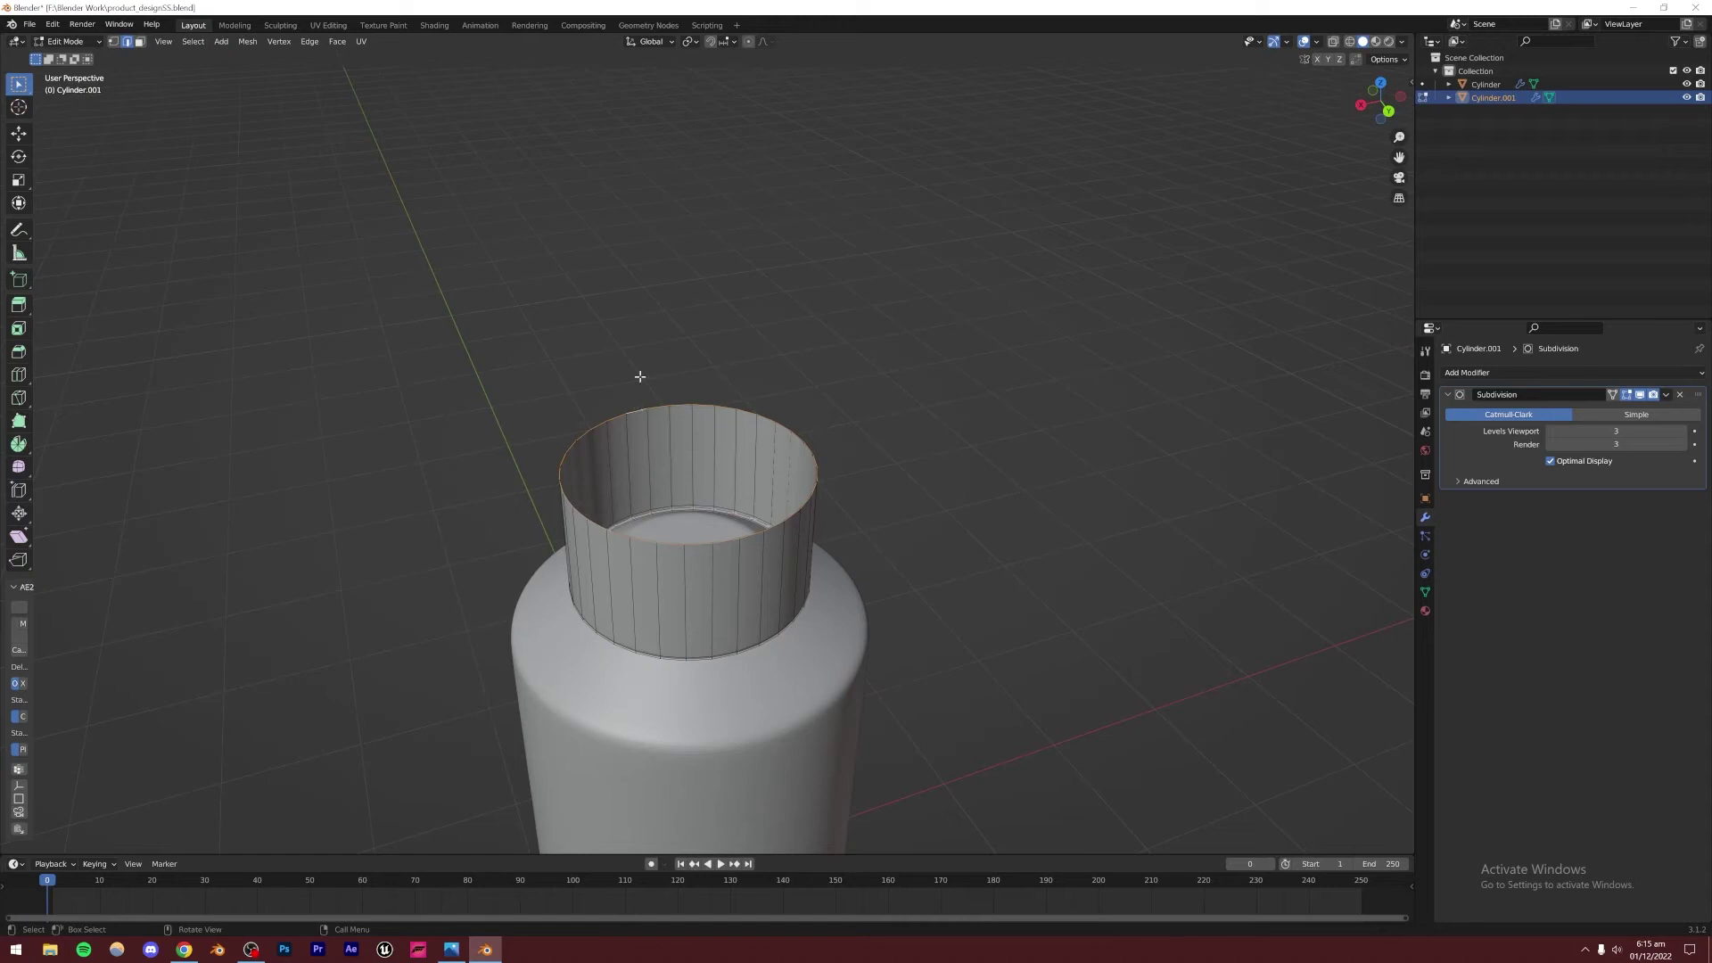
{"action": "key", "text": "f"}
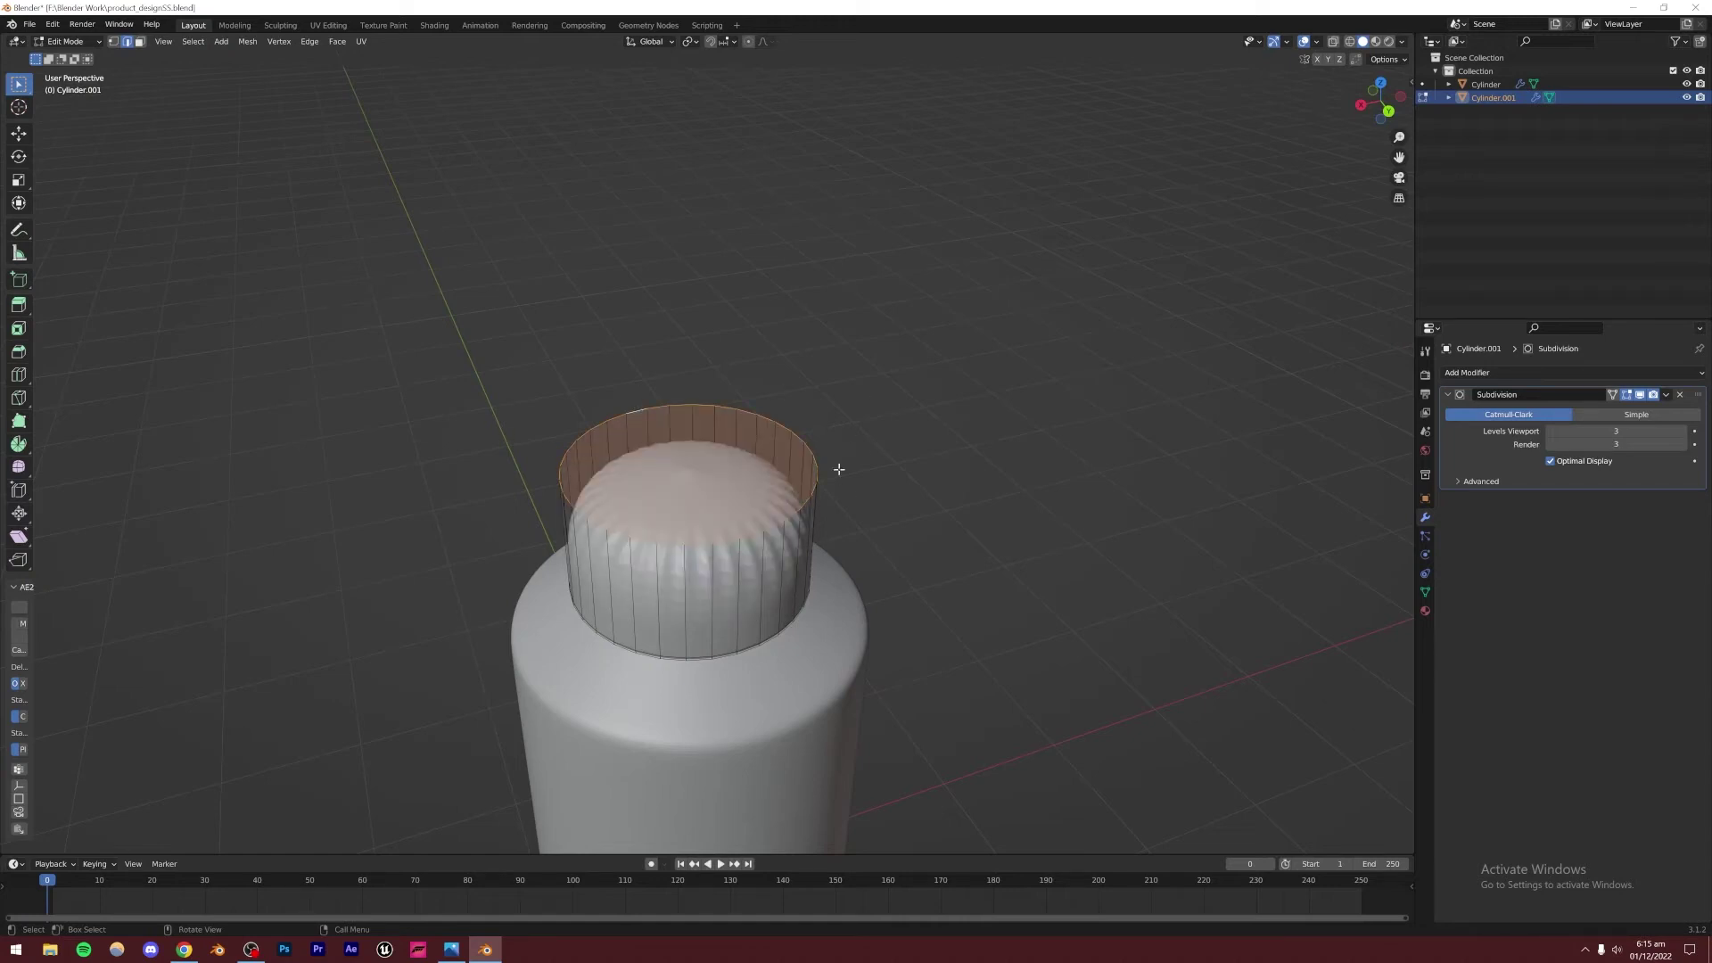
Inset the cap's top face by about 0.09 m, and inset it again down to a small central face
{"action": "middle_click_drag", "start_coordinate": [838, 469], "coordinate": [896, 508]}
{"action": "key", "text": "i"}
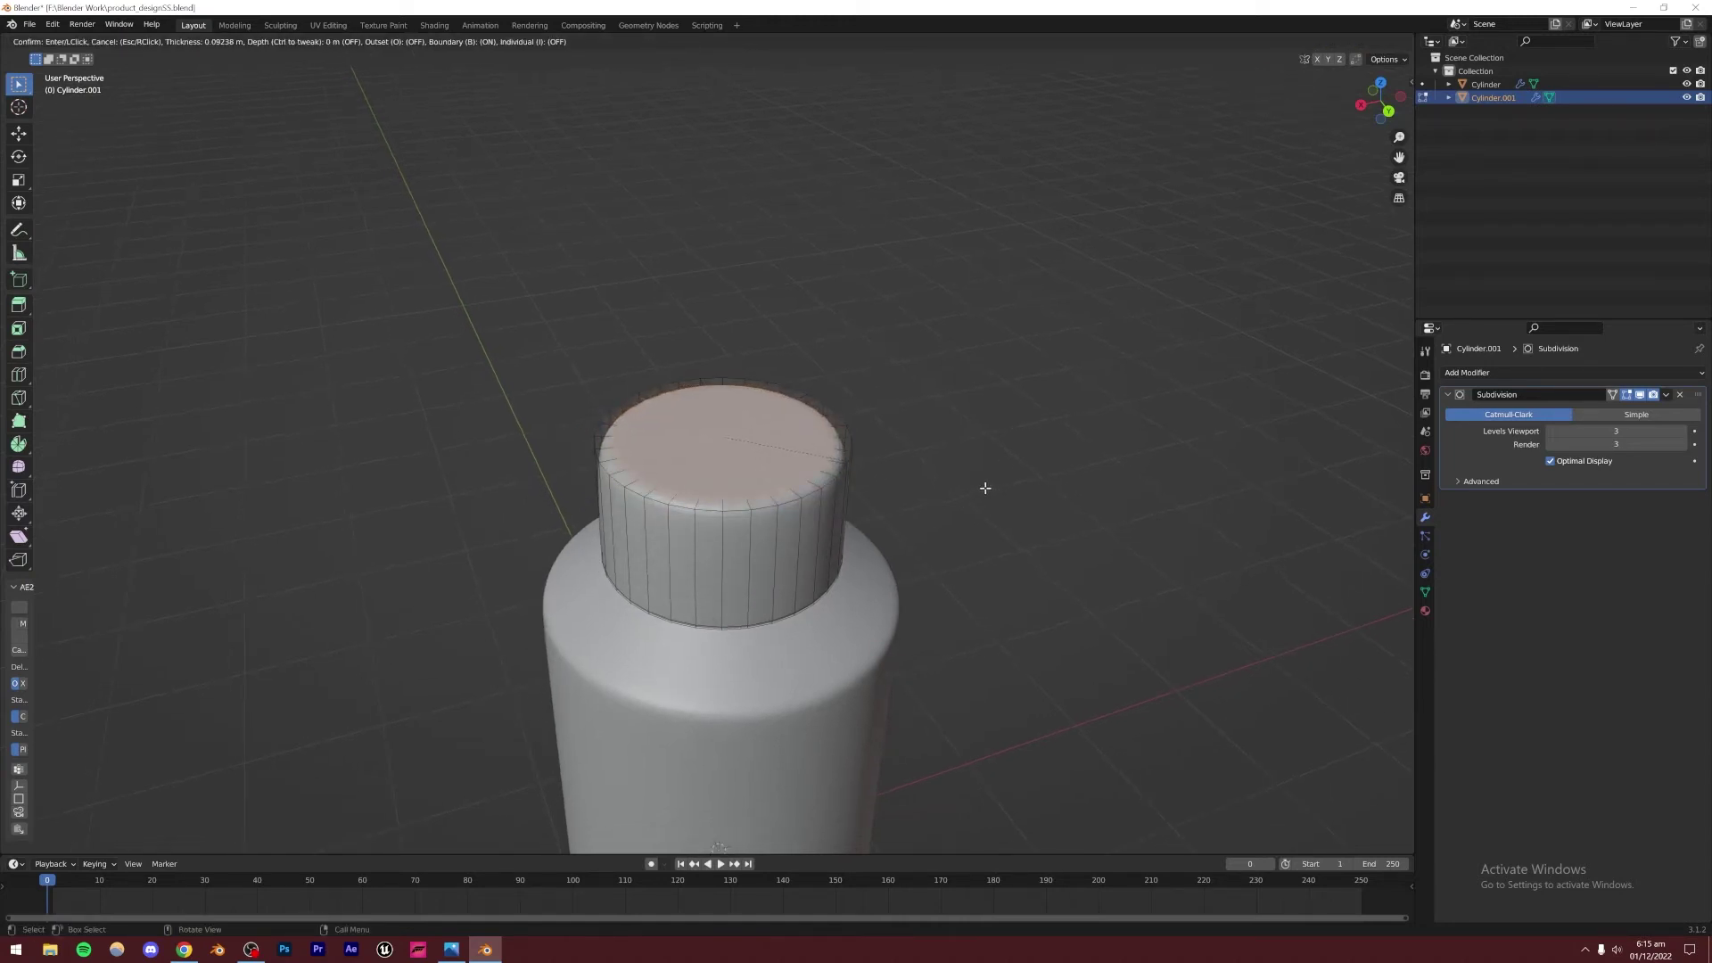
{"action": "left_click", "coordinate": [987, 486]}
{"action": "key", "text": "i"}
{"action": "left_click", "coordinate": [895, 459]}
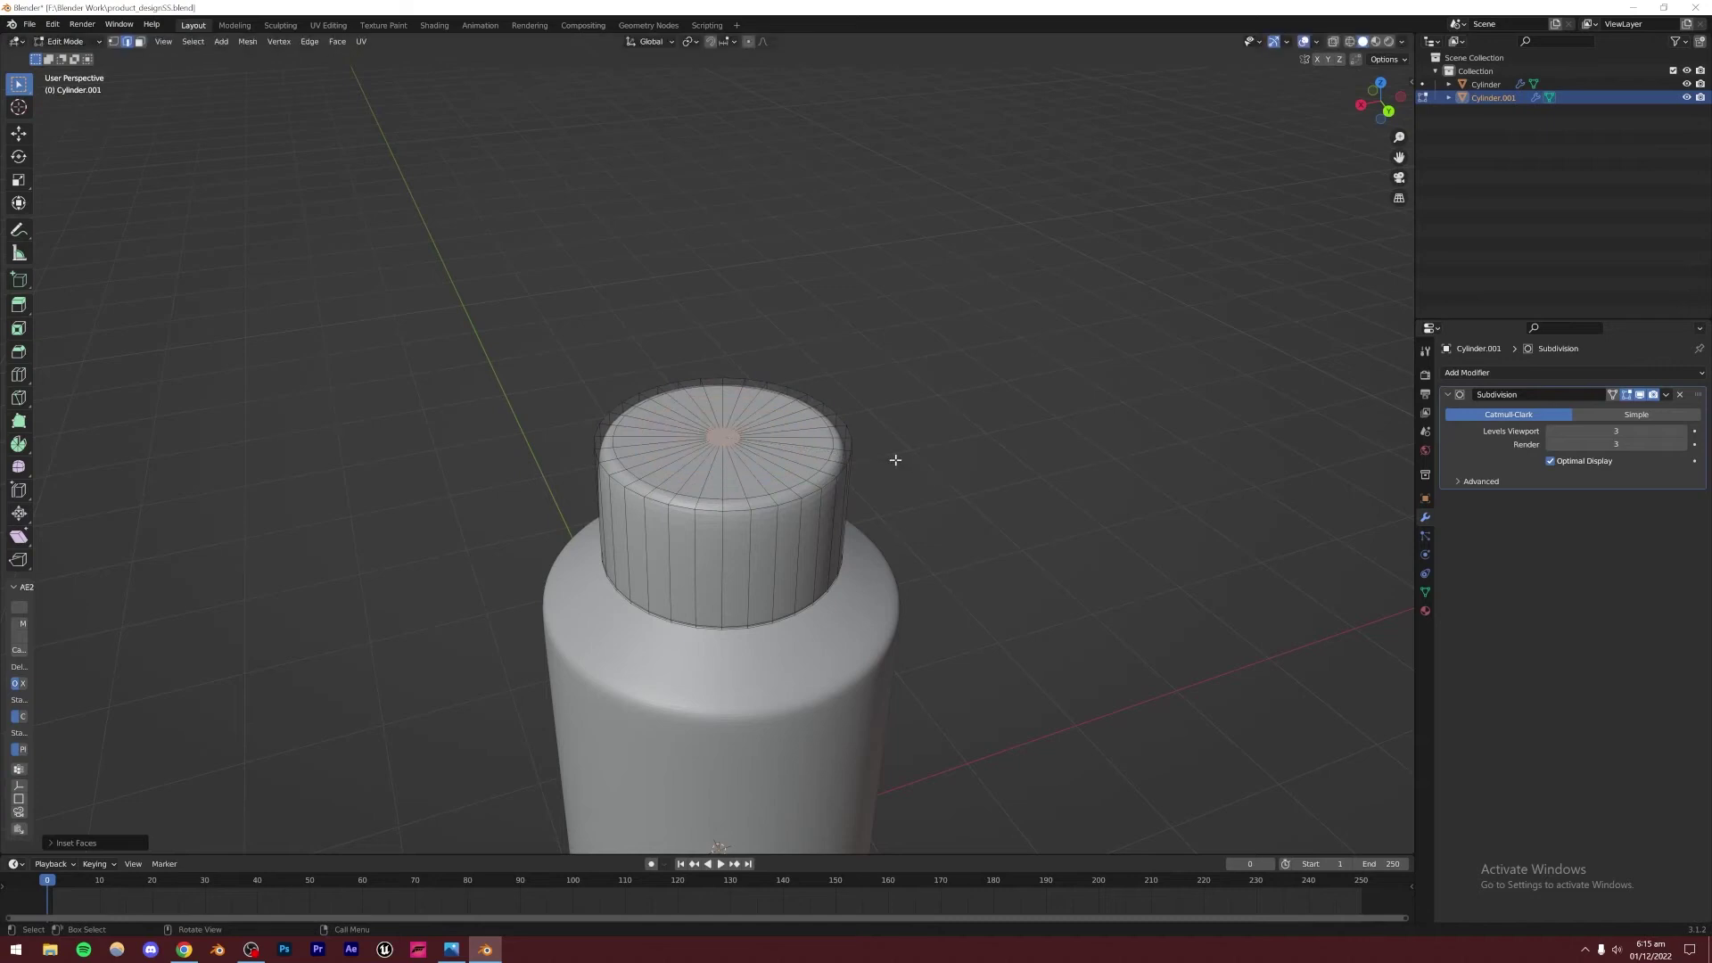
Scale up the small central face on the cap's top and check the result in Object Mode
{"action": "middle_click_drag", "start_coordinate": [864, 454], "coordinate": [792, 531]}
{"action": "scroll", "coordinate": [793, 531], "scroll_direction": "up", "scroll_amount": 4}
{"action": "key", "text": "s"}
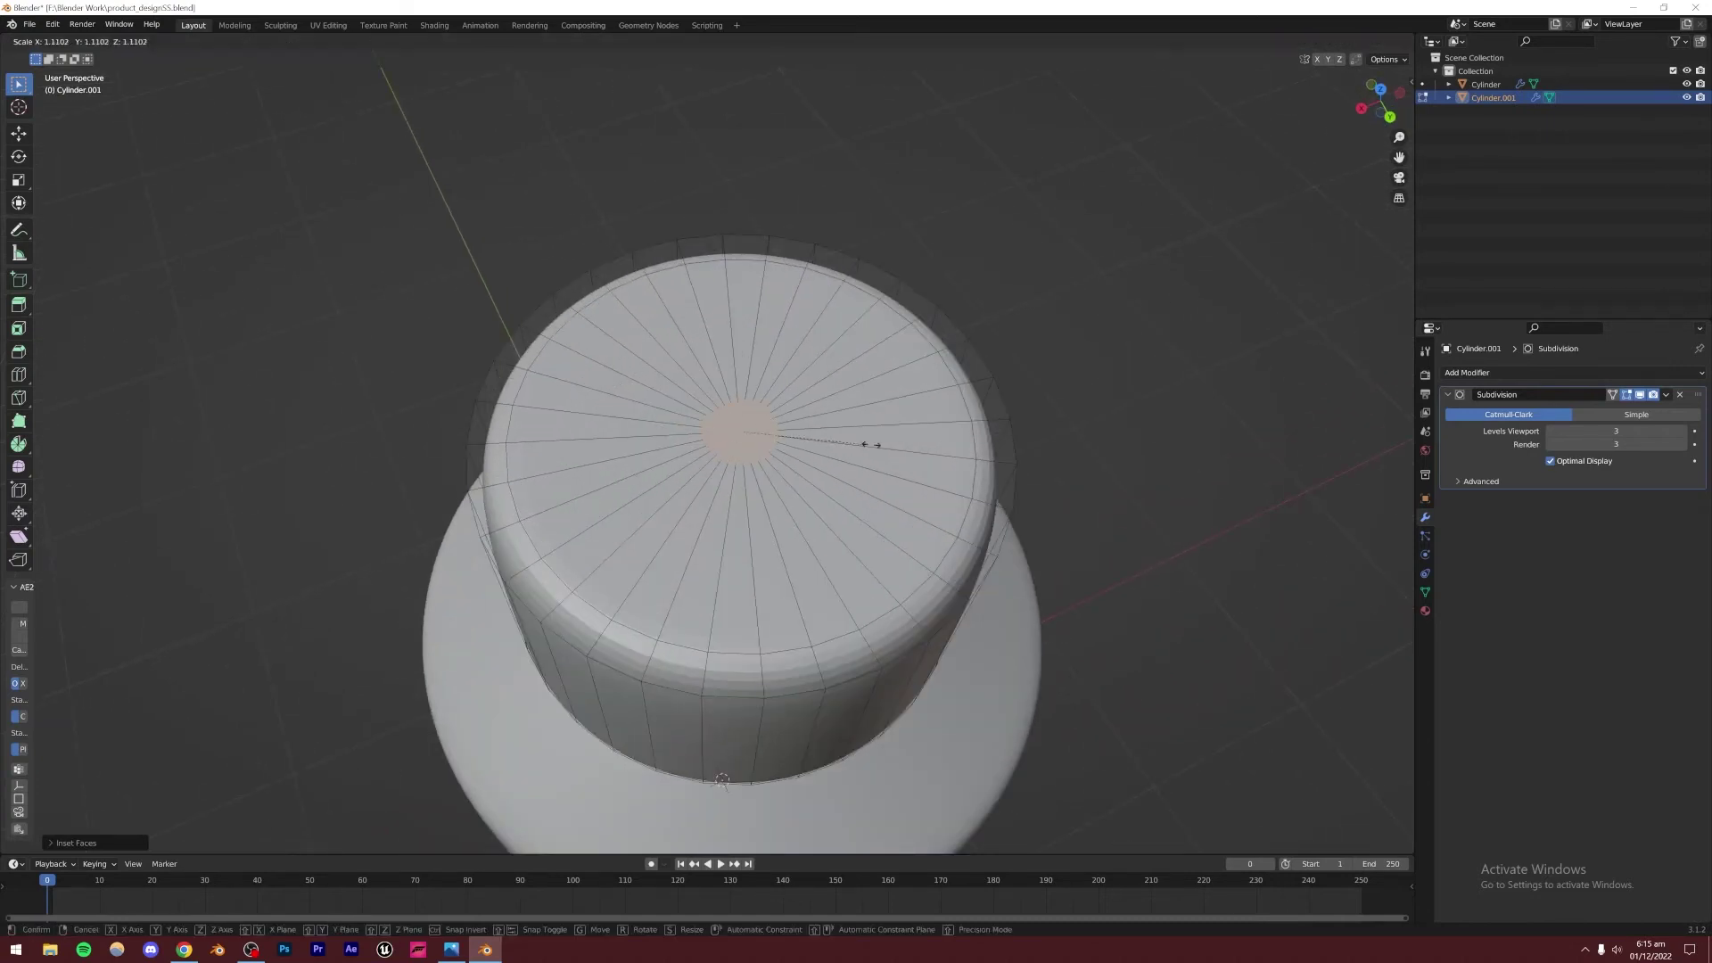
{"action": "left_click", "coordinate": [1023, 443]}
{"action": "key", "text": "Tab"}
{"action": "scroll", "coordinate": [815, 510], "scroll_direction": "down", "scroll_amount": 5}
{"action": "middle_click_drag", "start_coordinate": [815, 510], "coordinate": [787, 453]}
{"action": "scroll", "coordinate": [776, 456], "scroll_direction": "up", "scroll_amount": 2}
Add a loop cut around the cap wall just below its top edge to sharpen the rim
{"action": "key", "text": "Tab"}
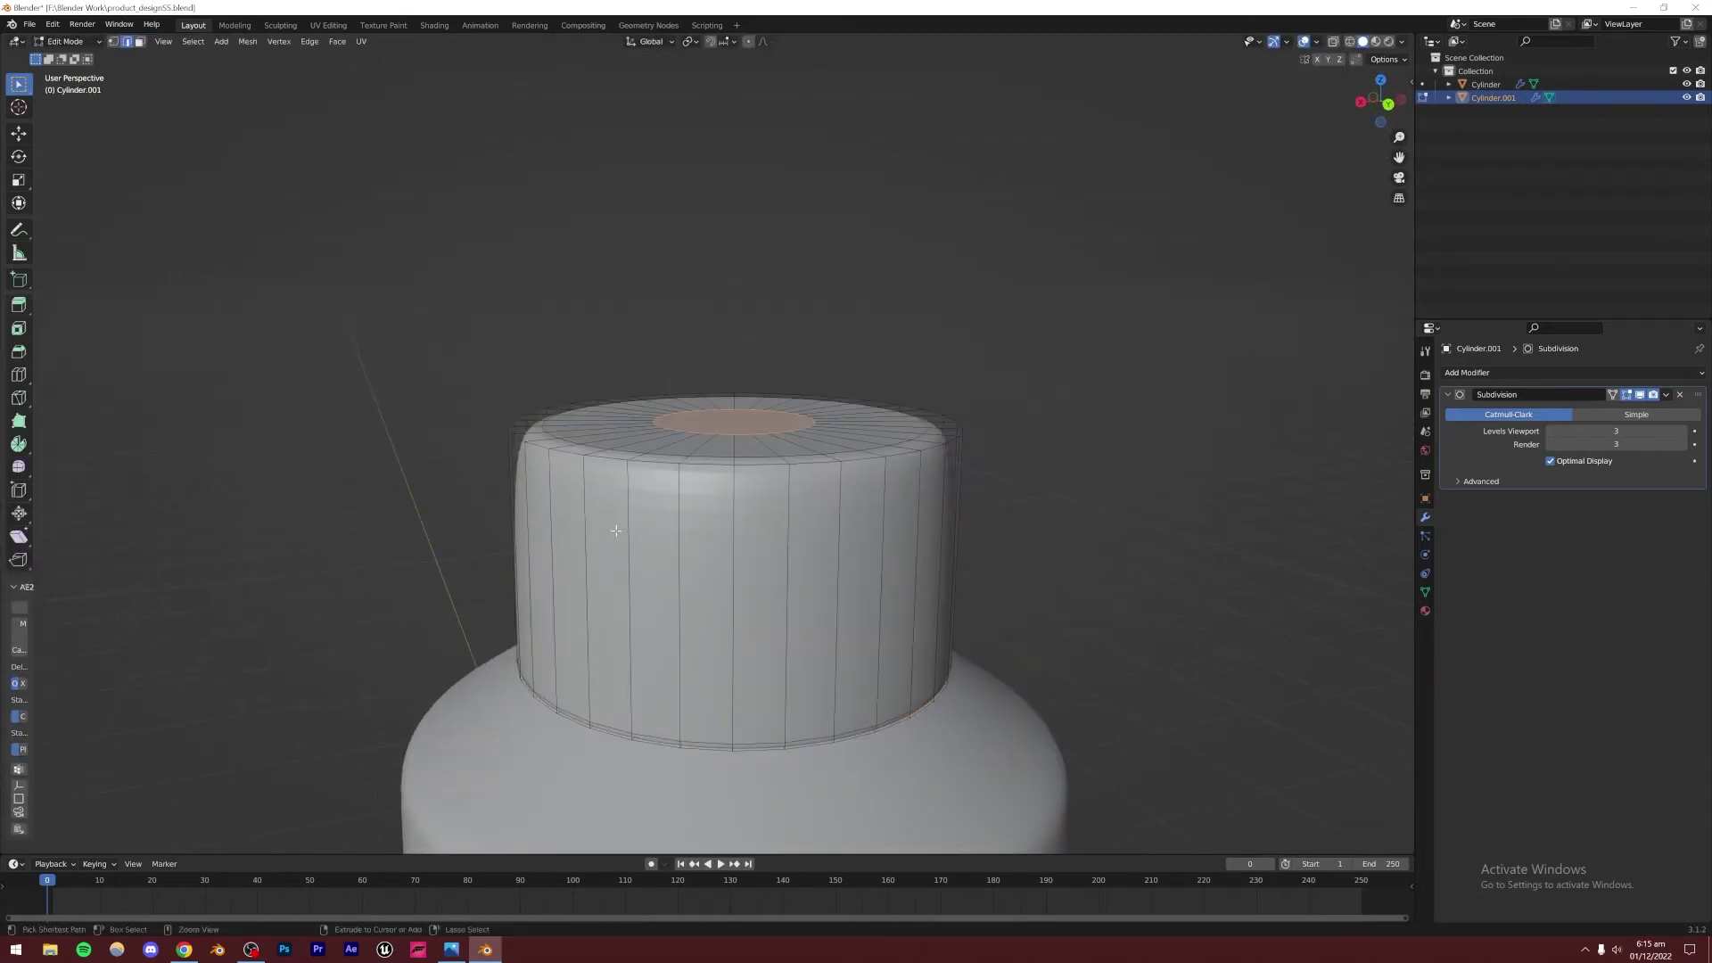
{"action": "key", "text": "ctrl+r"}
{"action": "left_click", "coordinate": [539, 549]}
{"action": "left_click", "coordinate": [545, 443]}
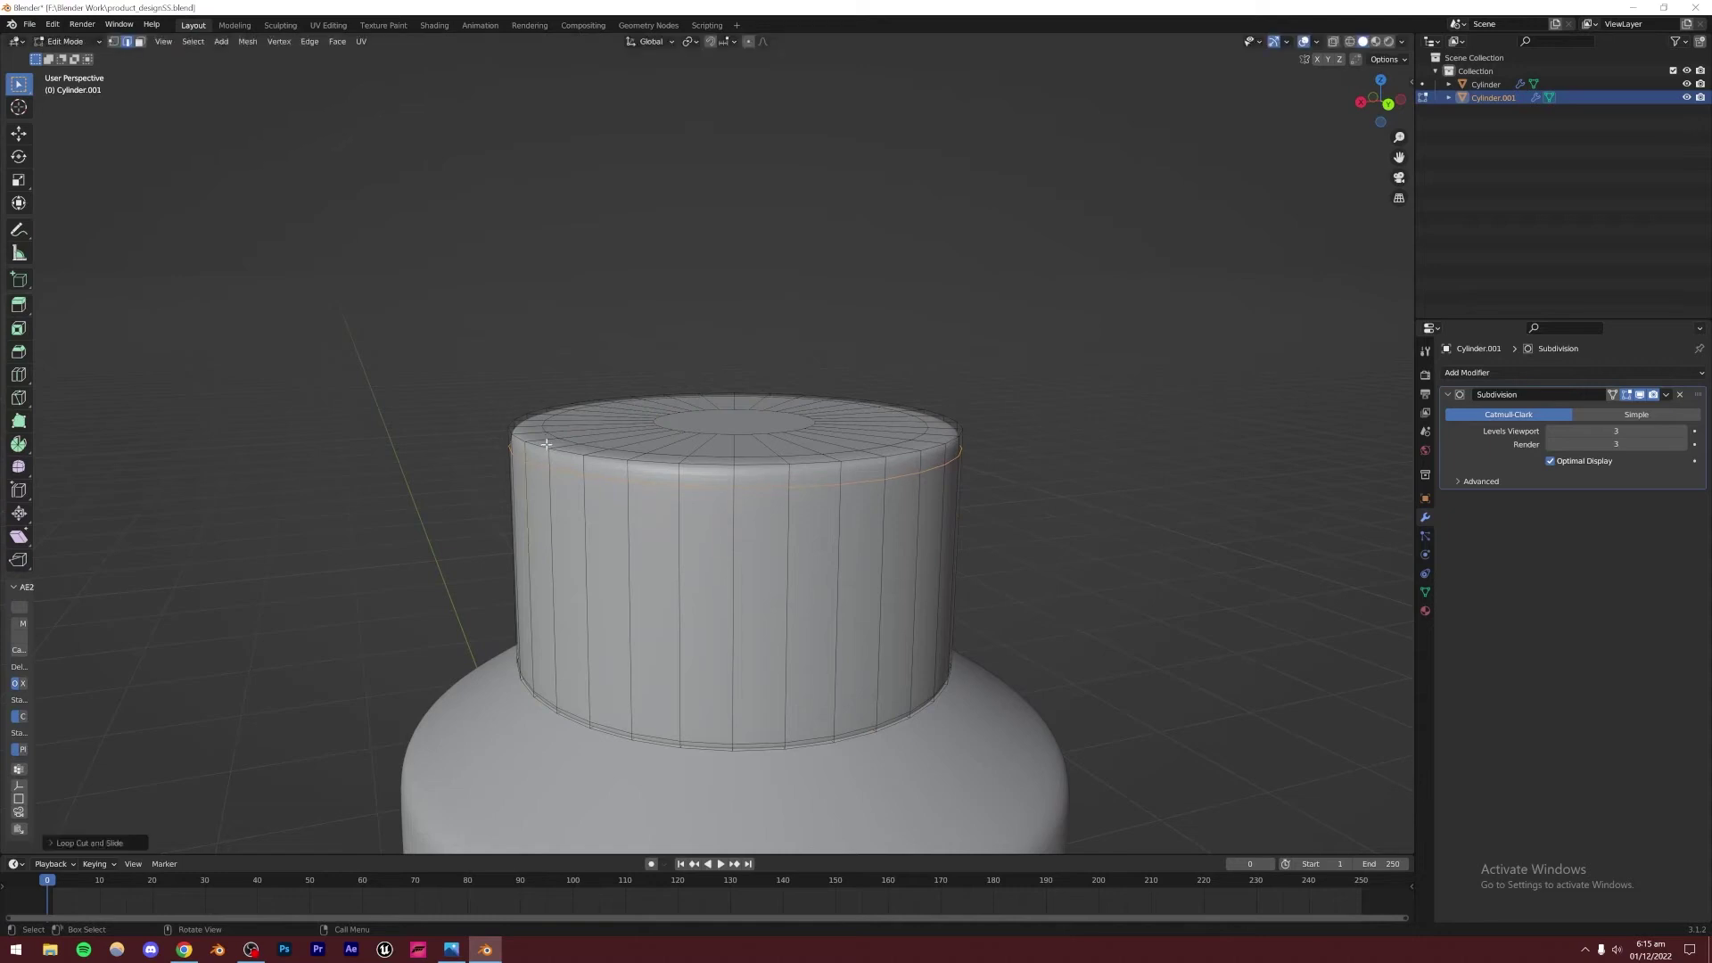
{"action": "key", "text": "Tab"}
{"action": "scroll", "coordinate": [548, 543], "scroll_direction": "down", "scroll_amount": 5}
{"action": "middle_click_drag", "start_coordinate": [891, 603], "coordinate": [699, 497]}
{"action": "scroll", "coordinate": [692, 611], "scroll_direction": "up", "scroll_amount": 5}
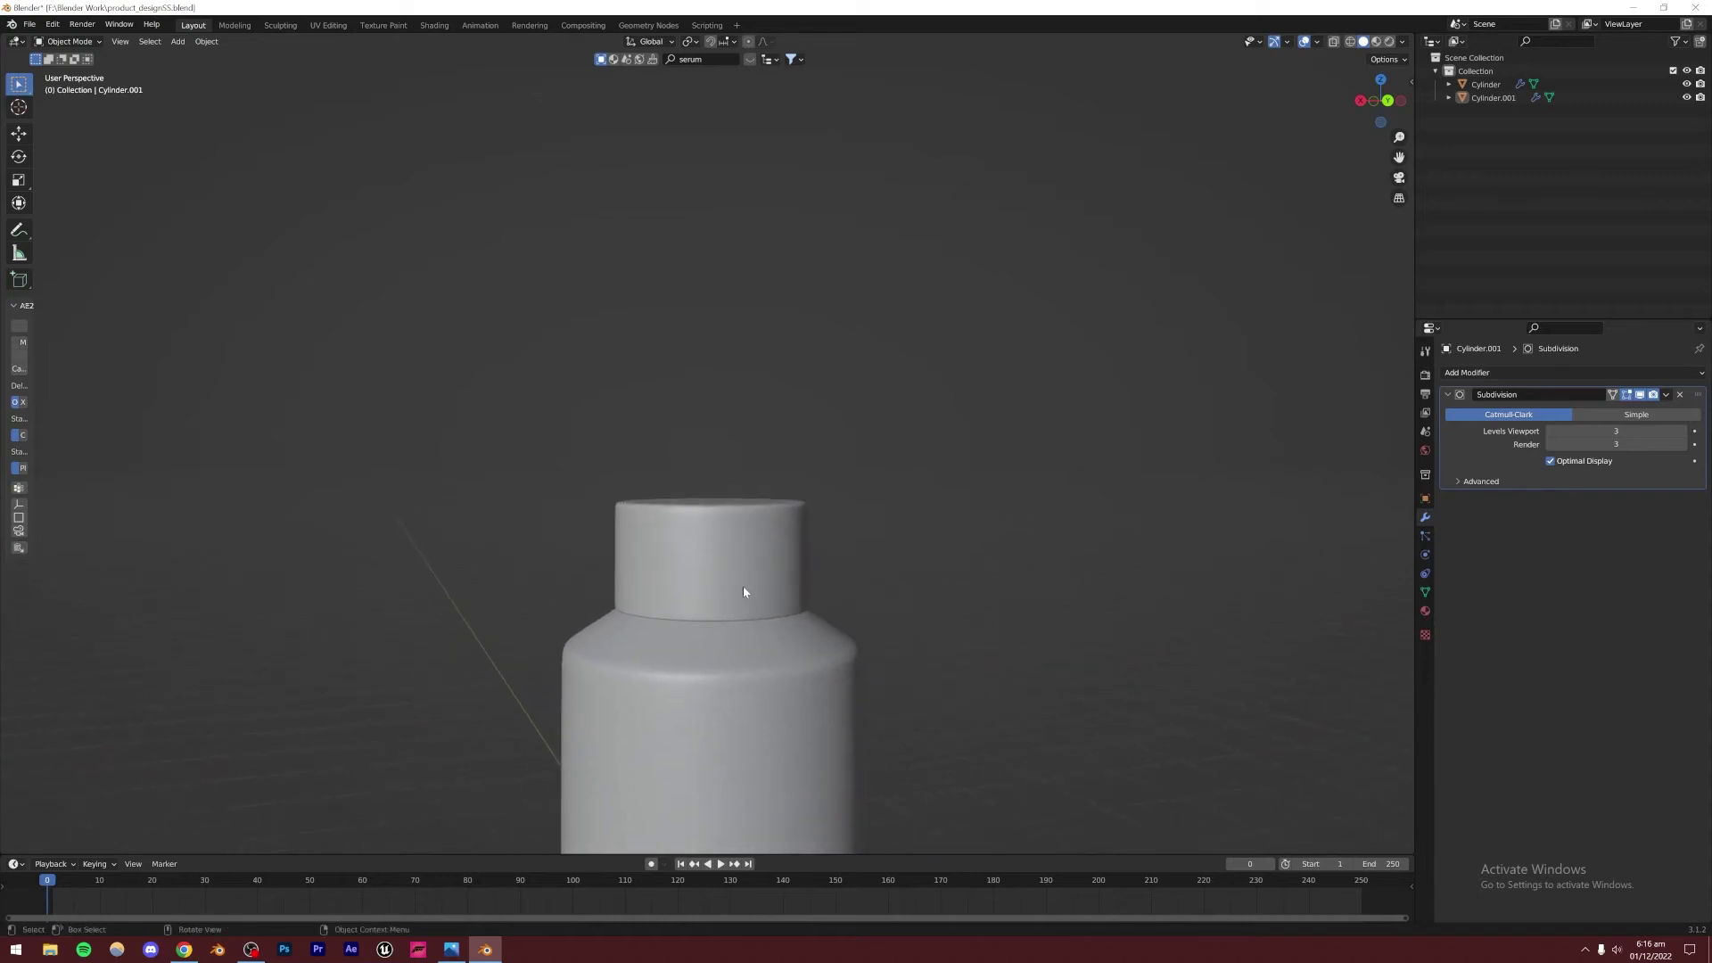
Box-select the cap's top geometry through the mesh in the back view and raise it slightly along Z
{"action": "key", "text": "Tab"}
{"action": "middle_click_drag", "start_coordinate": [764, 592], "coordinate": [812, 604], "text": "alt"}
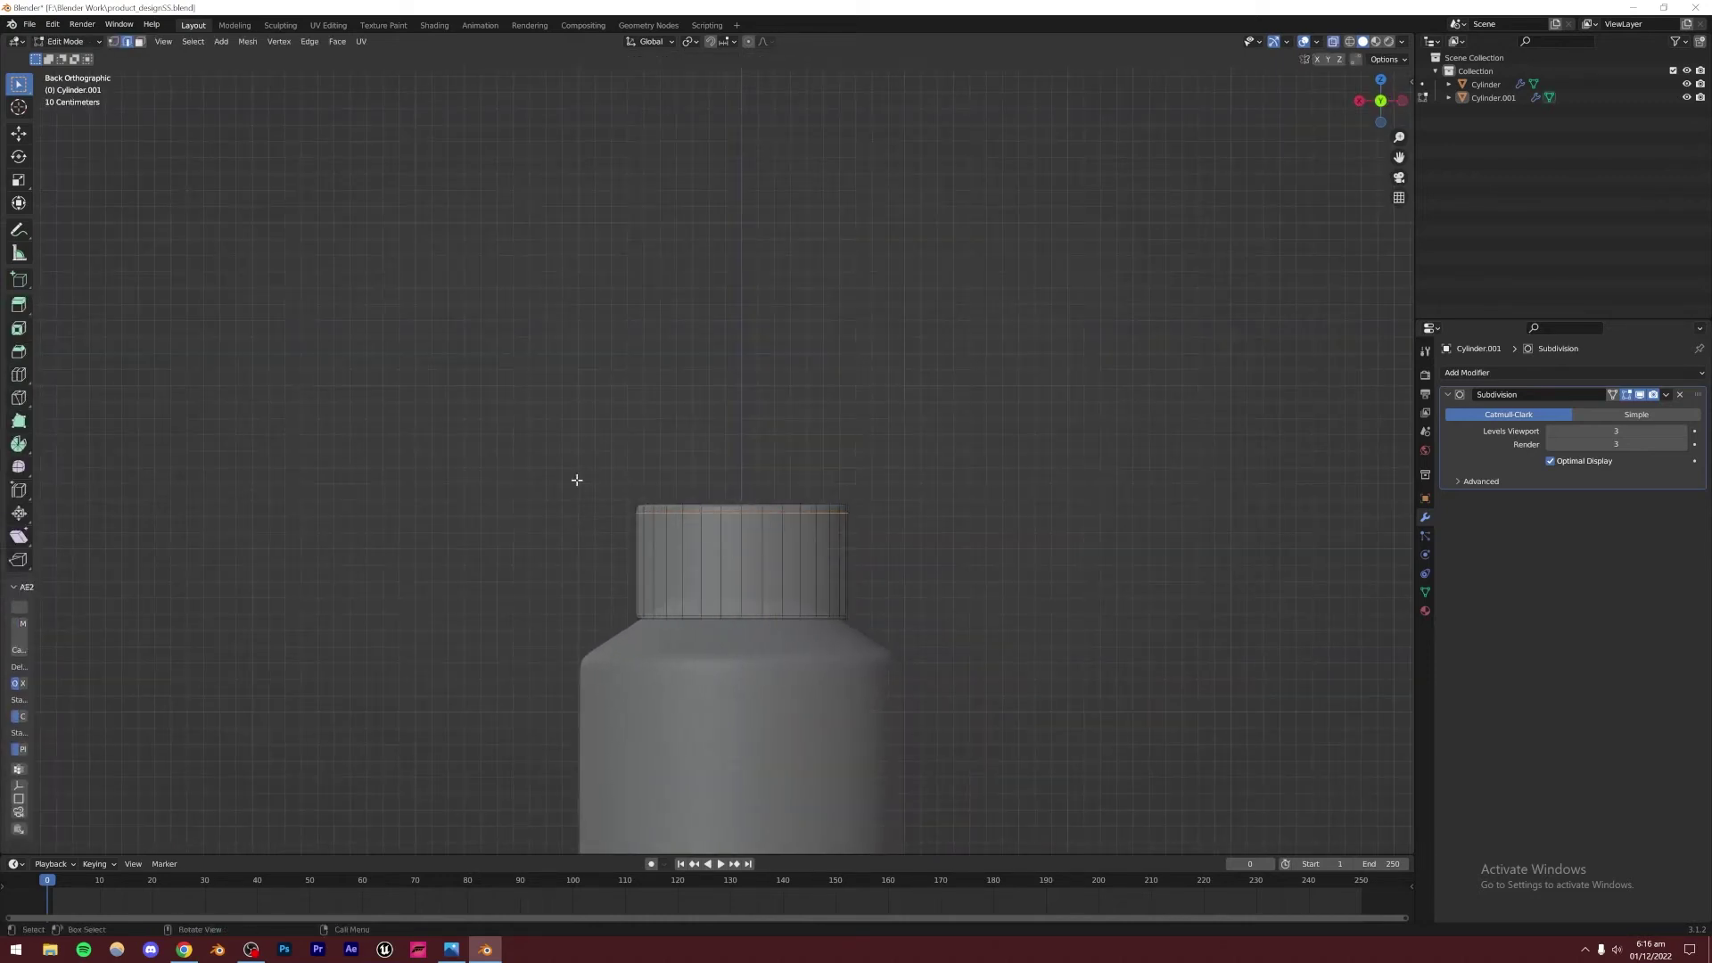
{"action": "left_click_drag", "start_coordinate": [573, 478], "coordinate": [960, 533]}
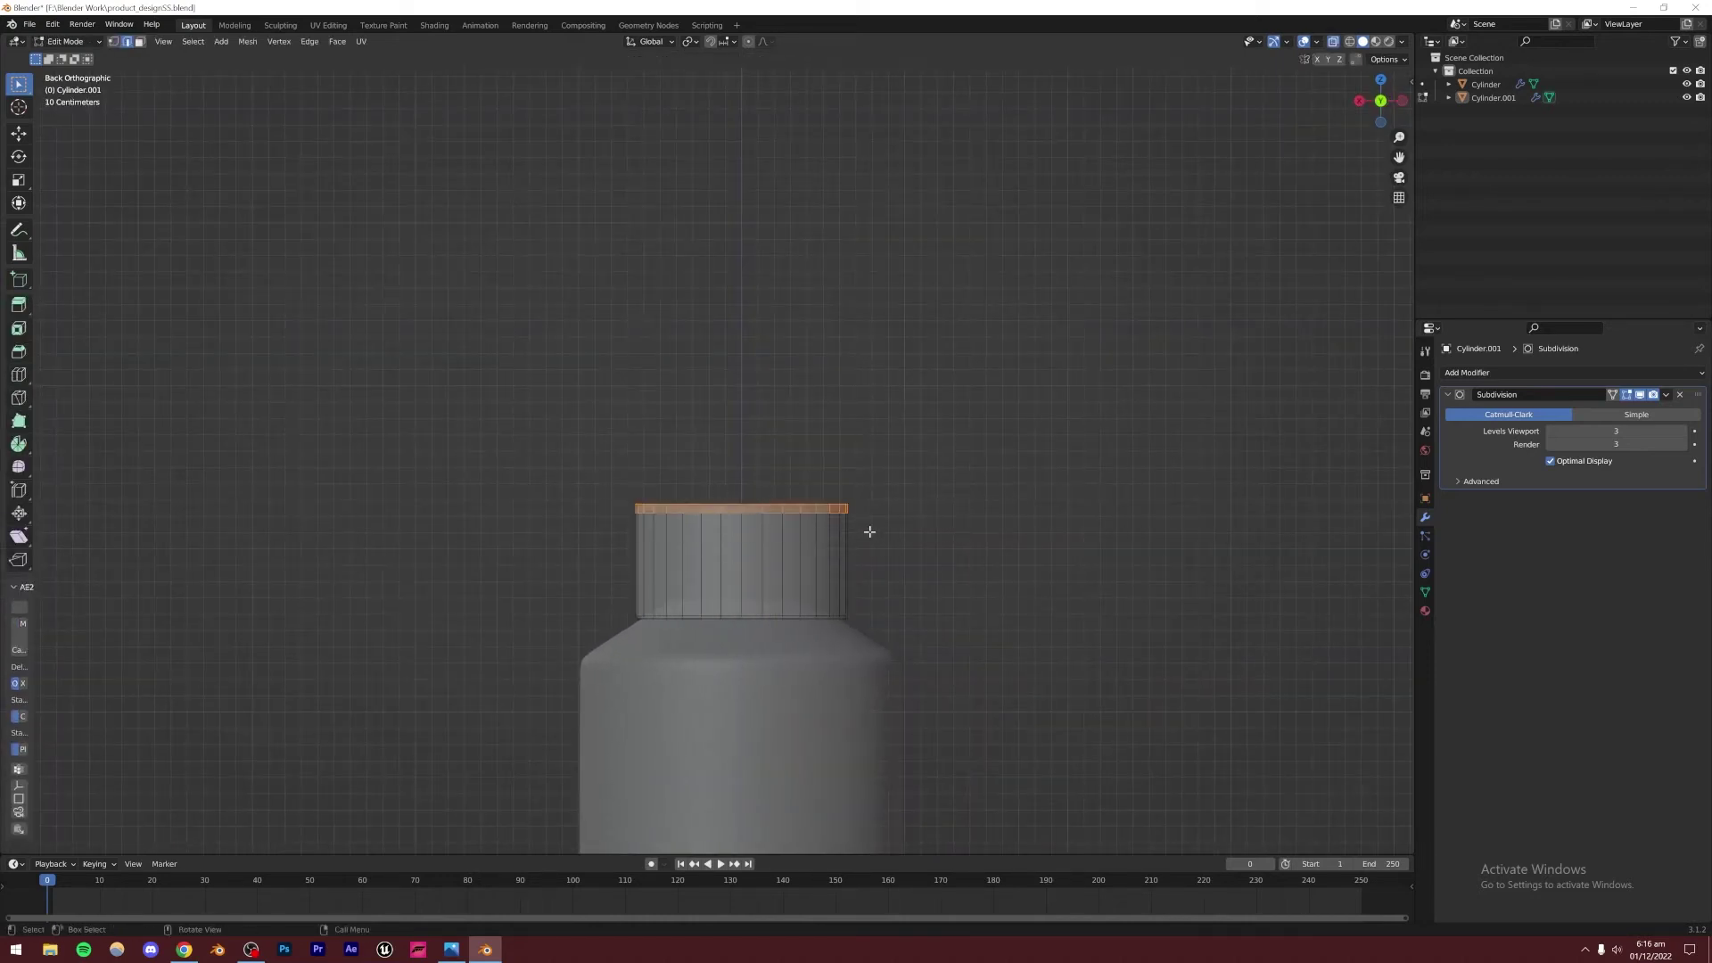
{"action": "key", "text": "g"}
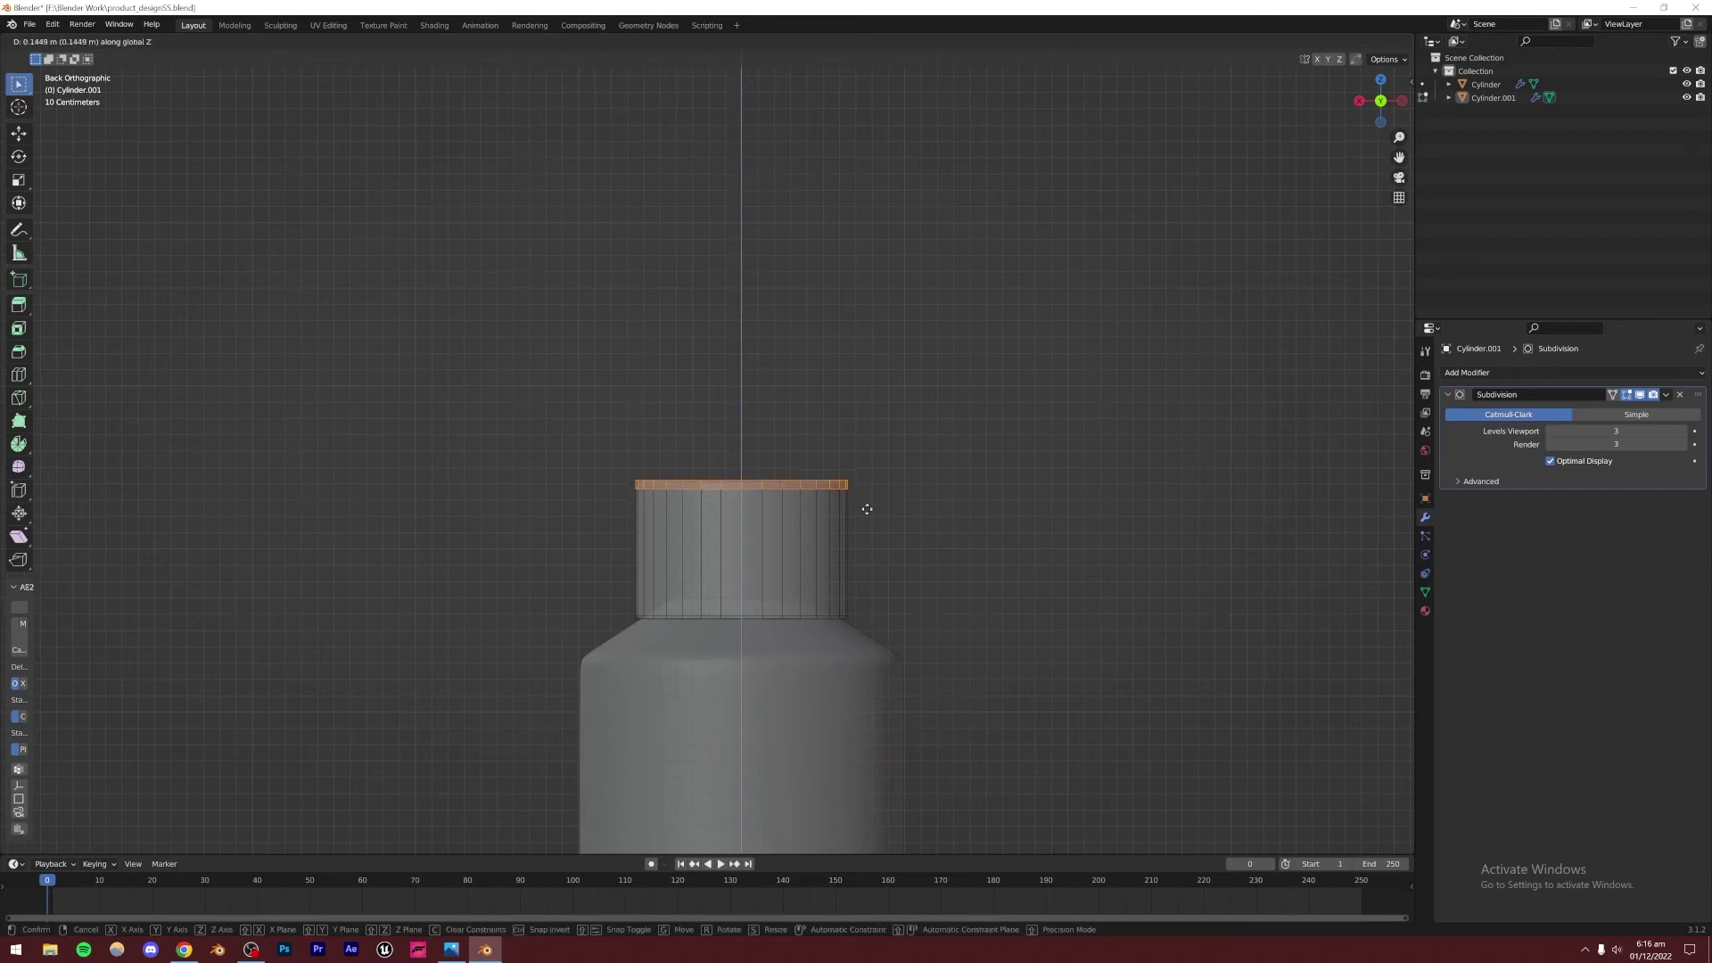
{"action": "left_click", "coordinate": [865, 502]}
{"action": "scroll", "coordinate": [907, 535], "scroll_direction": "down", "scroll_amount": 3}
{"action": "scroll", "coordinate": [907, 535], "scroll_direction": "down", "scroll_amount": 3}
{"action": "key", "text": "Tab"}
View the whole bottle with its cap, and switch to the image viewer to compare its proportions with the reference render
{"action": "scroll", "coordinate": [788, 535], "scroll_direction": "down", "scroll_amount": 3}
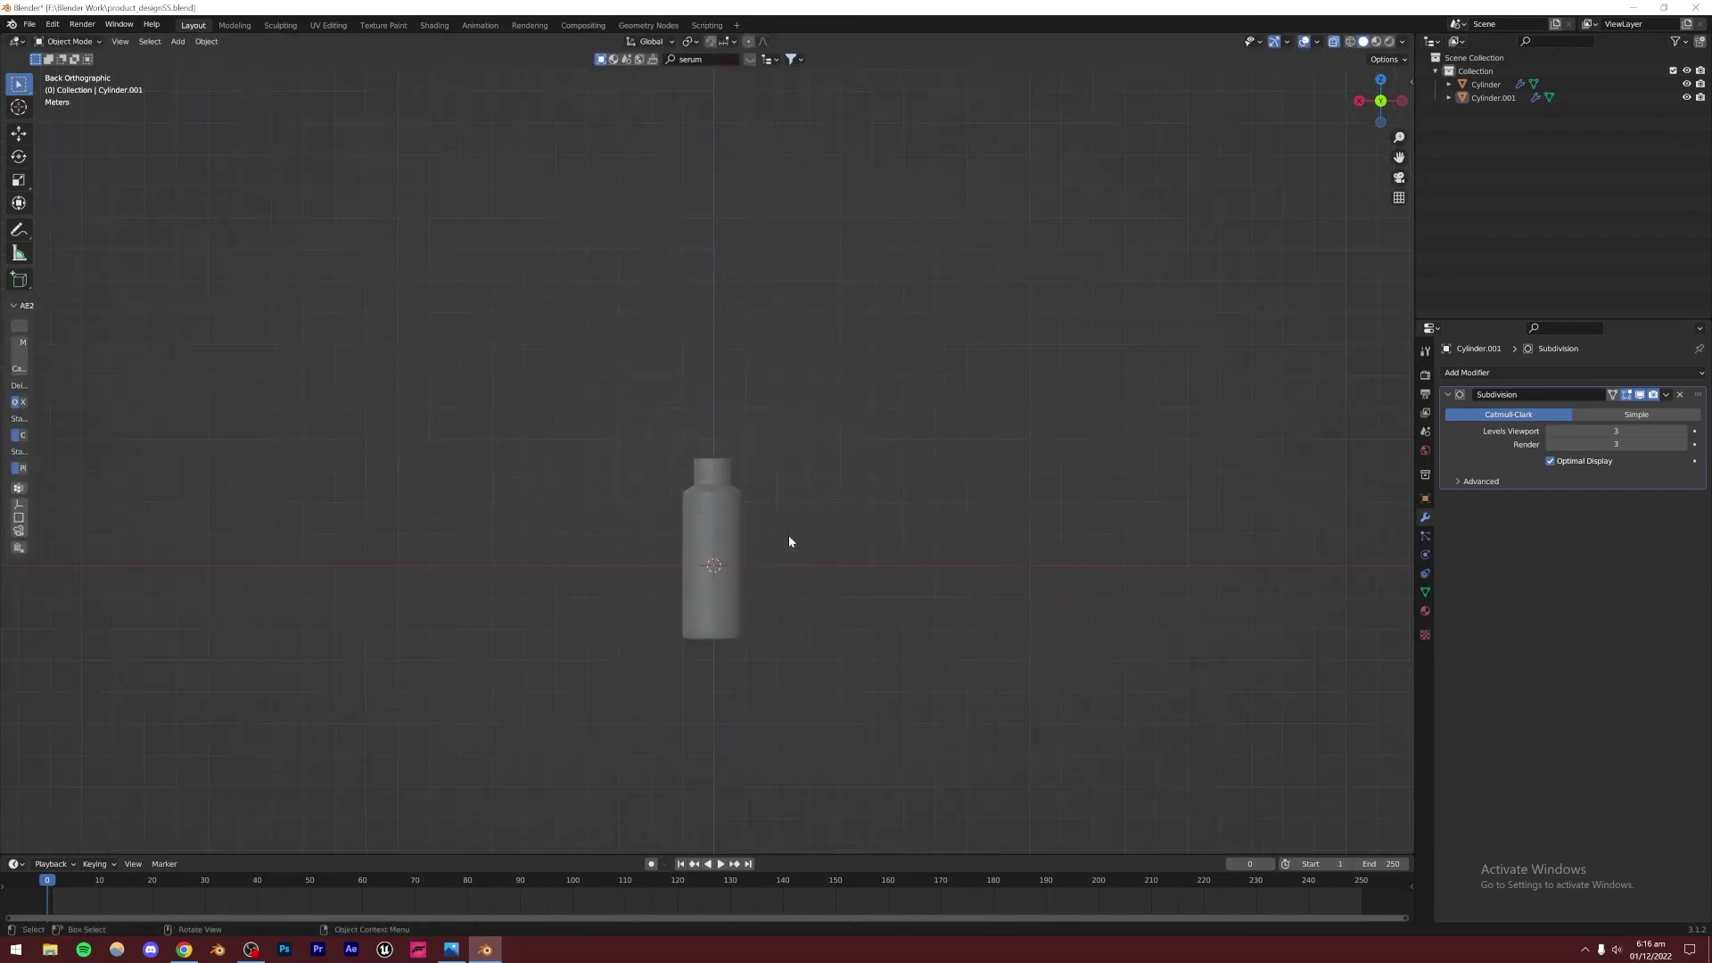
{"action": "middle_click_drag", "start_coordinate": [788, 535], "coordinate": [669, 663]}
{"action": "scroll", "coordinate": [725, 453], "scroll_direction": "up", "scroll_amount": 5}
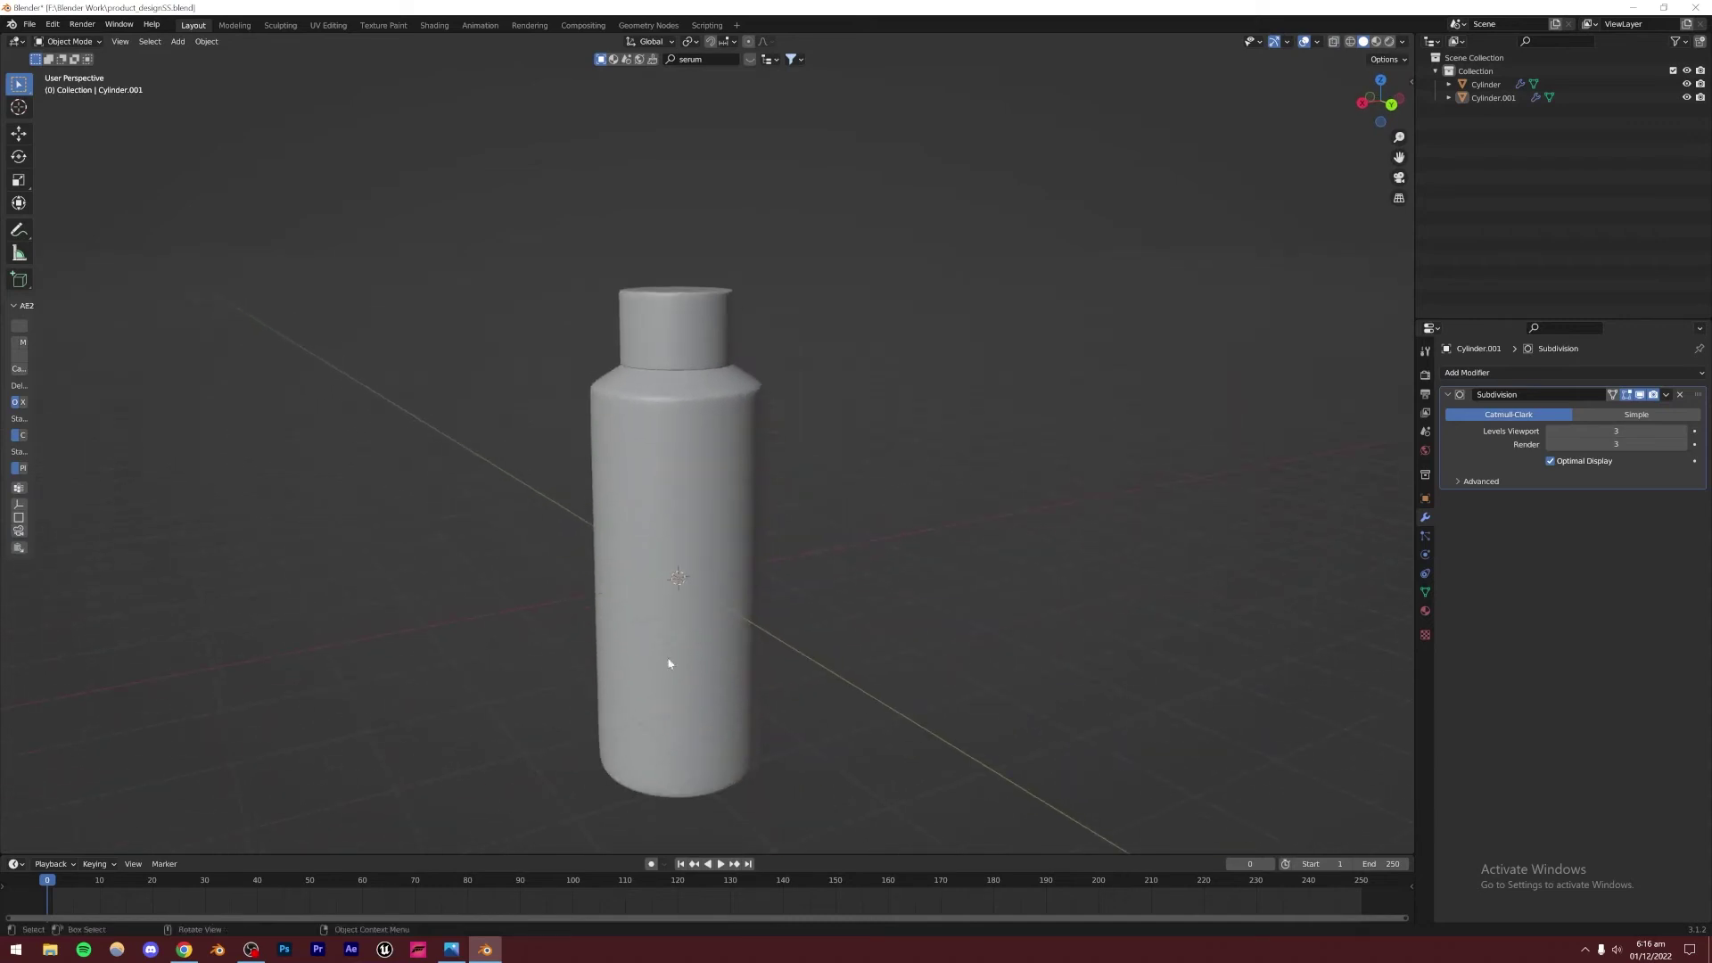
{"action": "left_click", "coordinate": [451, 950]}
{"action": "scroll", "coordinate": [588, 622], "scroll_direction": "down", "scroll_amount": 3}
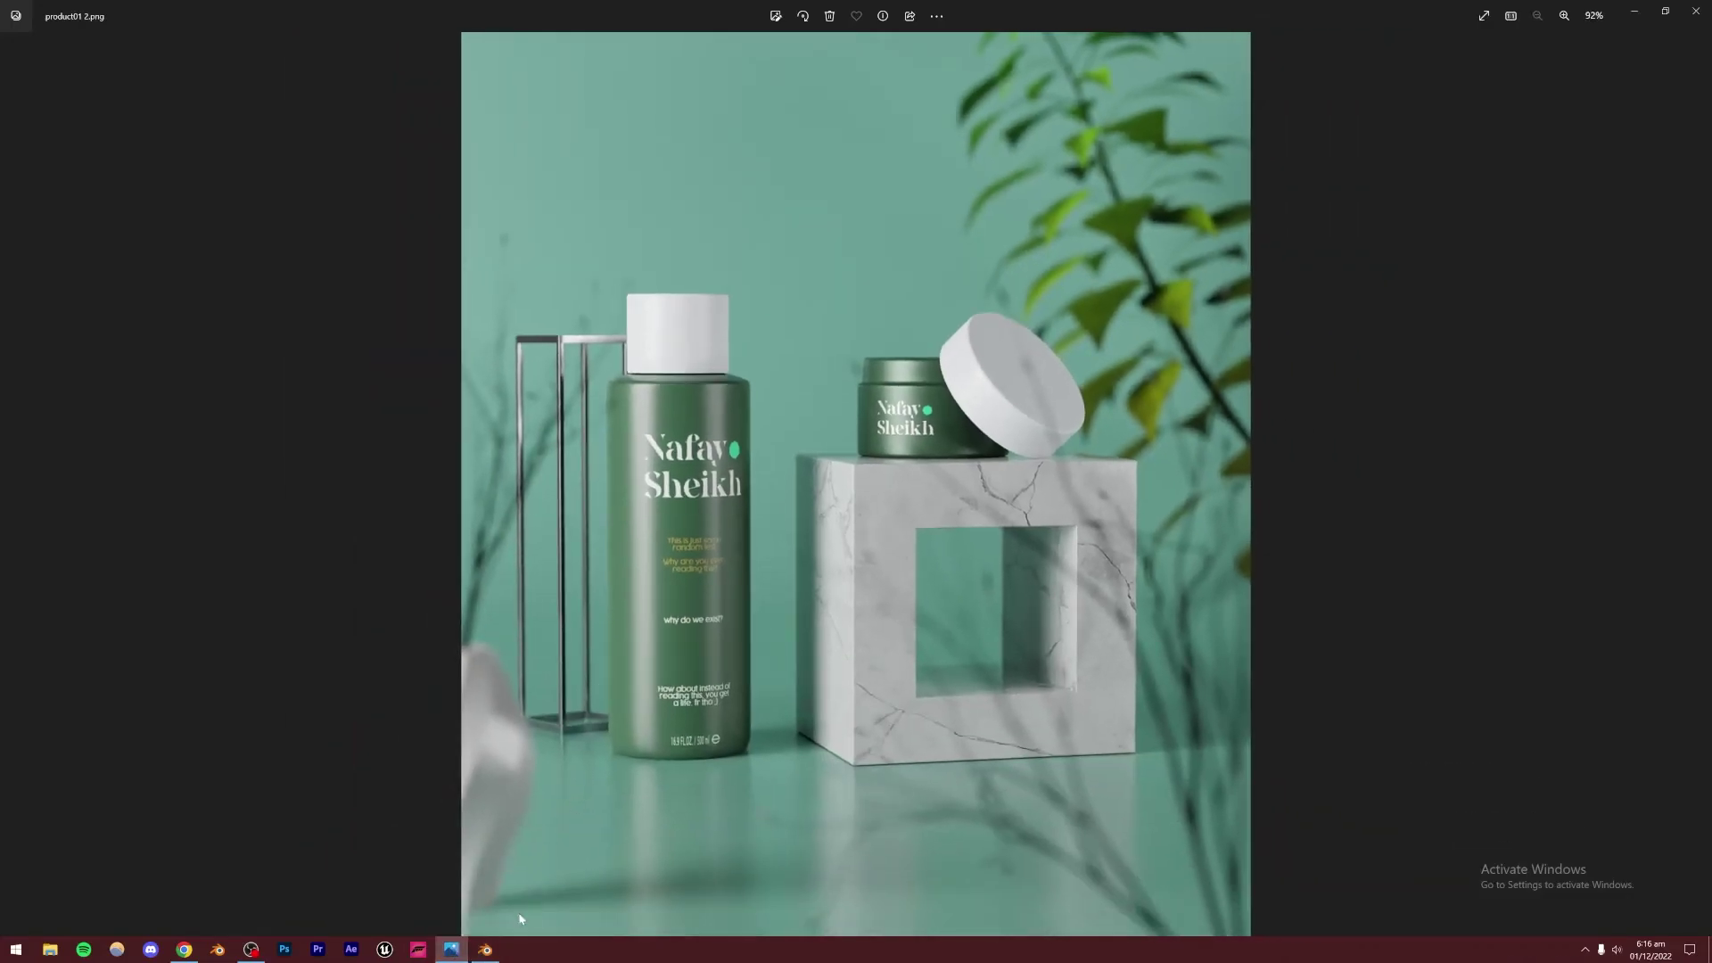
Return to Blender and shorten the bottle by raising its bottom rings along Z in the back view, selecting through the mesh
{"action": "left_click", "coordinate": [485, 950]}
{"action": "middle_click_drag", "start_coordinate": [638, 733], "coordinate": [638, 642]}
{"action": "left_click", "coordinate": [720, 633]}
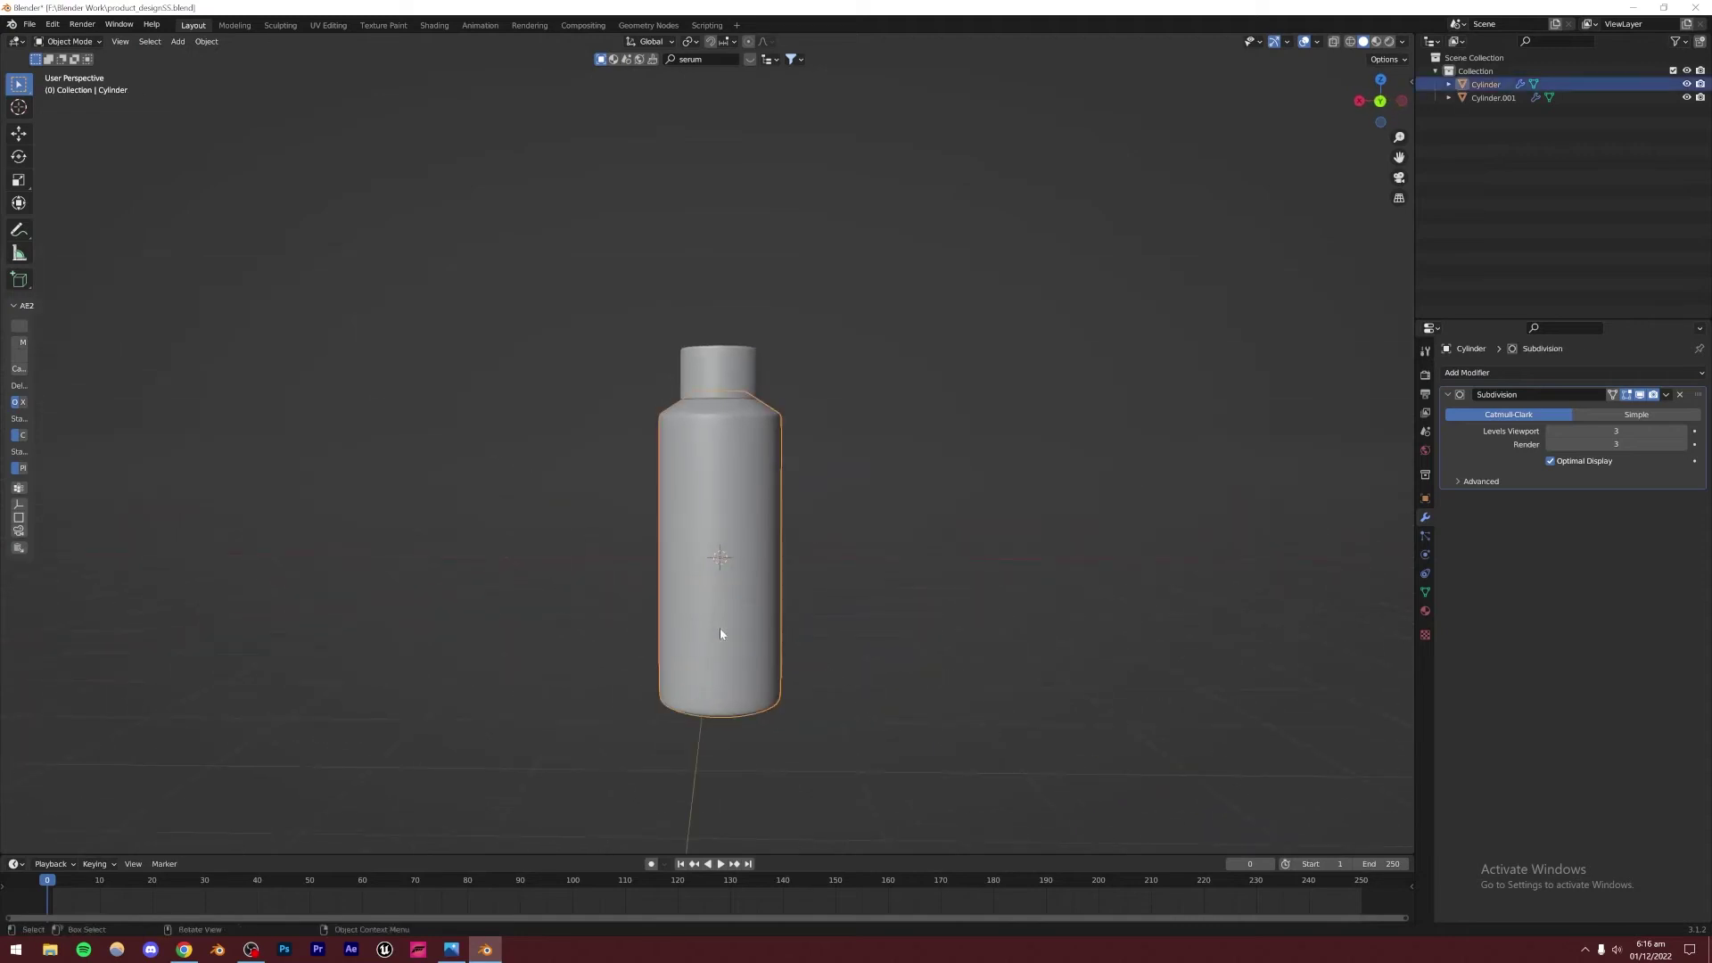
{"action": "key", "text": "ctrl+KP_1"}
{"action": "key", "text": "Tab"}
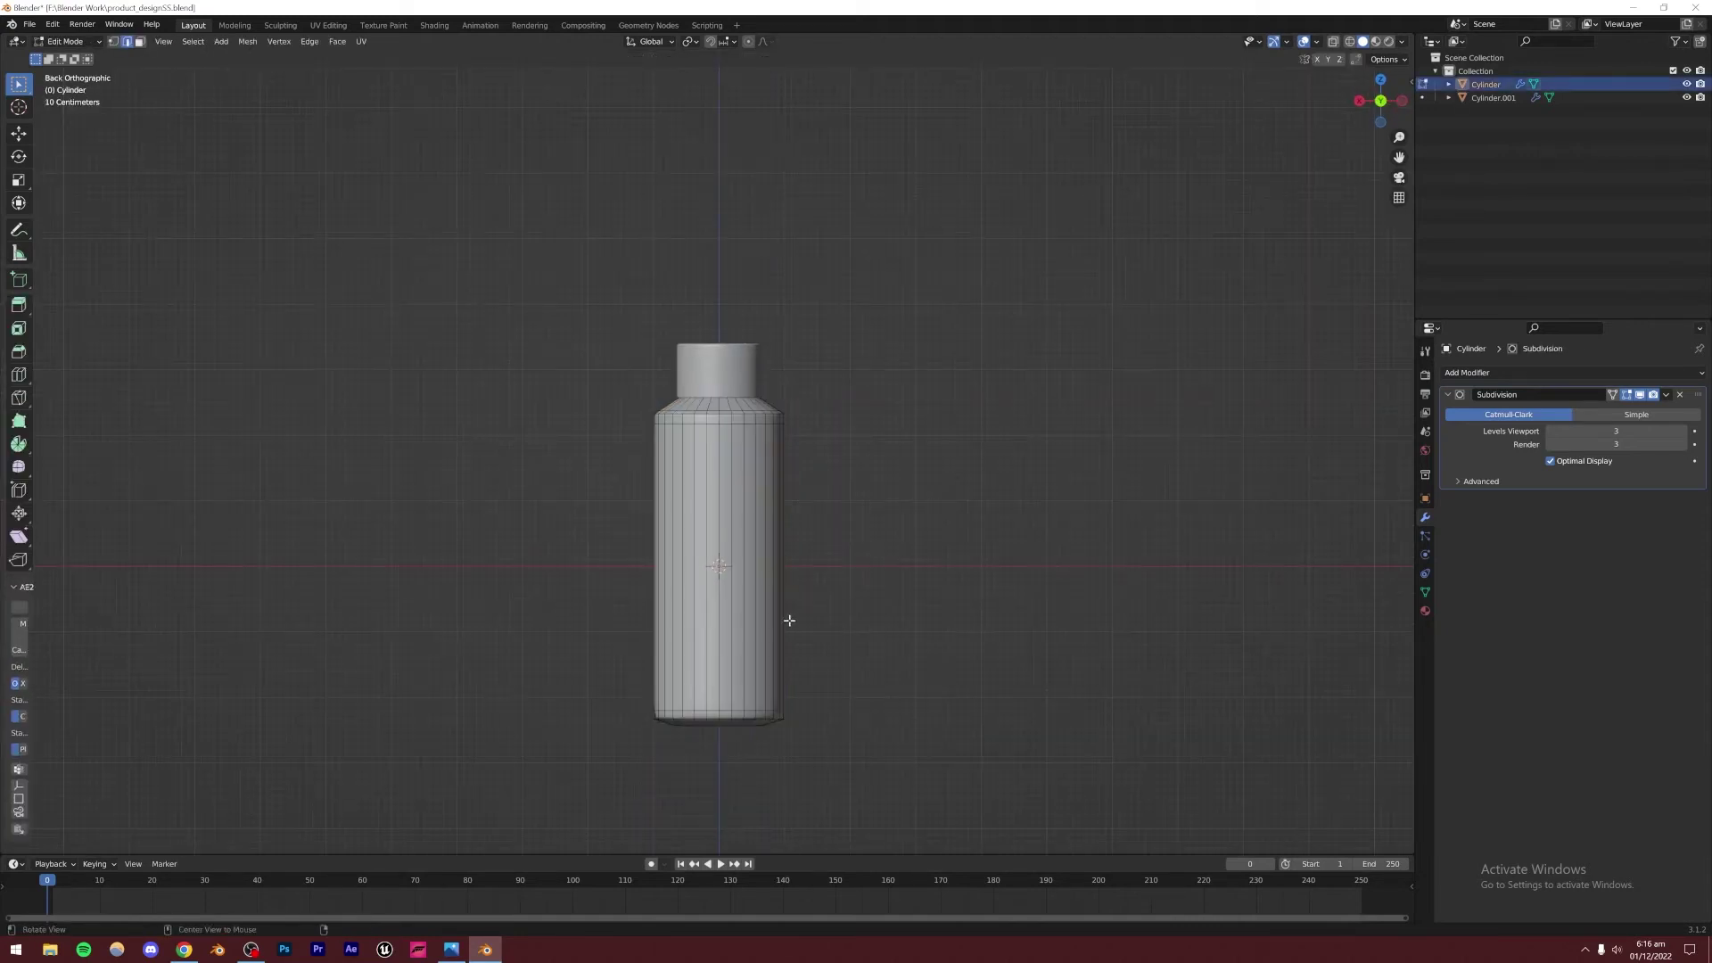
{"action": "key", "text": "alt+z"}
{"action": "key", "text": "b"}
{"action": "left_click_drag", "start_coordinate": [642, 703], "coordinate": [793, 738]}
{"action": "key", "text": "g"}
{"action": "key", "text": "z"}
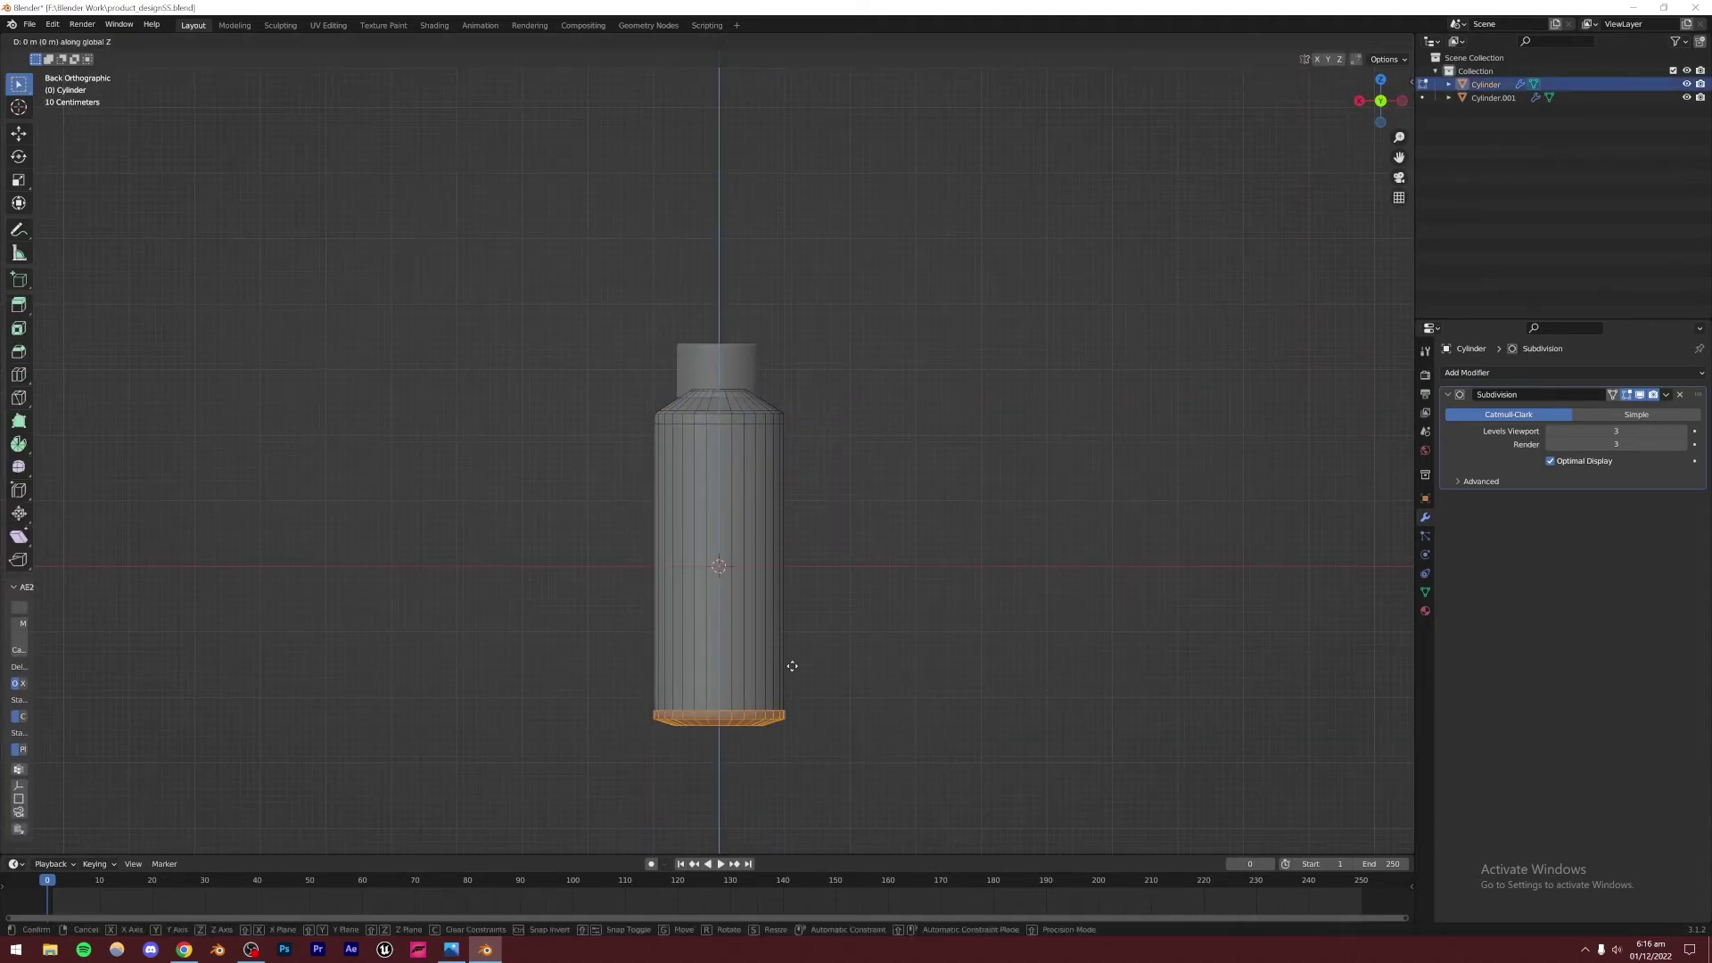
{"action": "left_click", "coordinate": [793, 634]}
{"action": "left_click", "coordinate": [855, 591]}
{"action": "key", "text": "Tab"}
{"action": "scroll", "coordinate": [751, 544], "scroll_direction": "down", "scroll_amount": 4}
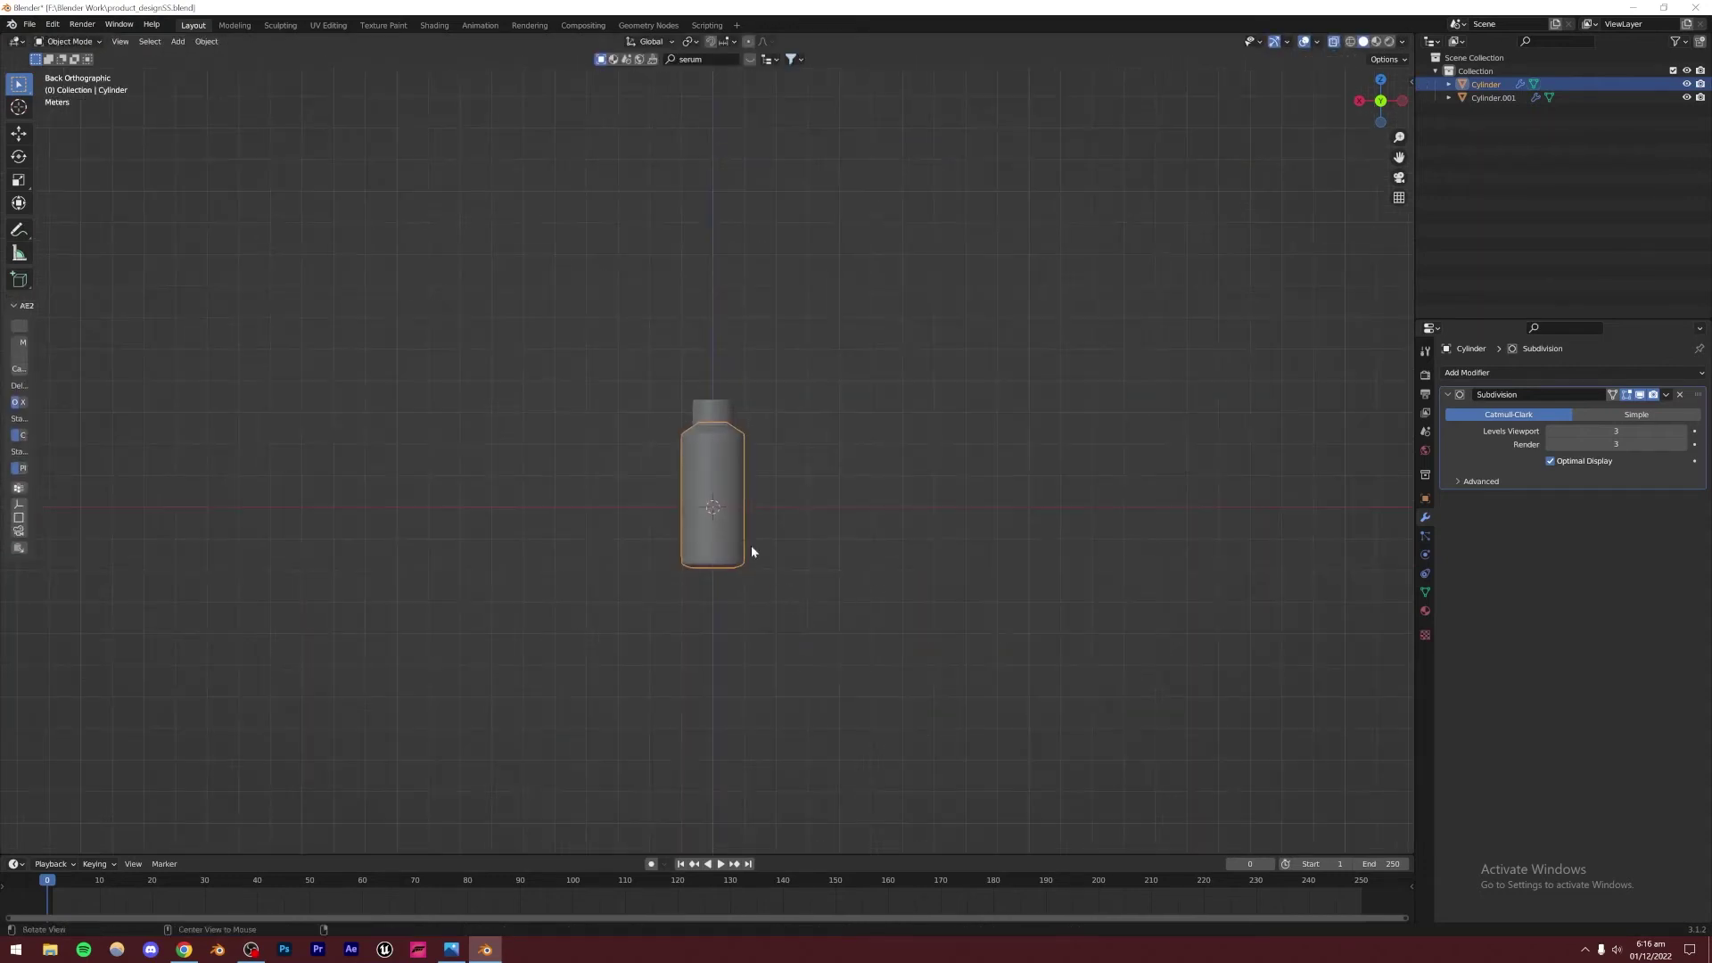
{"action": "key", "text": "alt+z"}
{"action": "middle_click_drag", "start_coordinate": [751, 544], "coordinate": [722, 509]}
{"action": "left_click", "coordinate": [792, 505]}
{"action": "scroll", "coordinate": [720, 509], "scroll_direction": "up", "scroll_amount": 6}
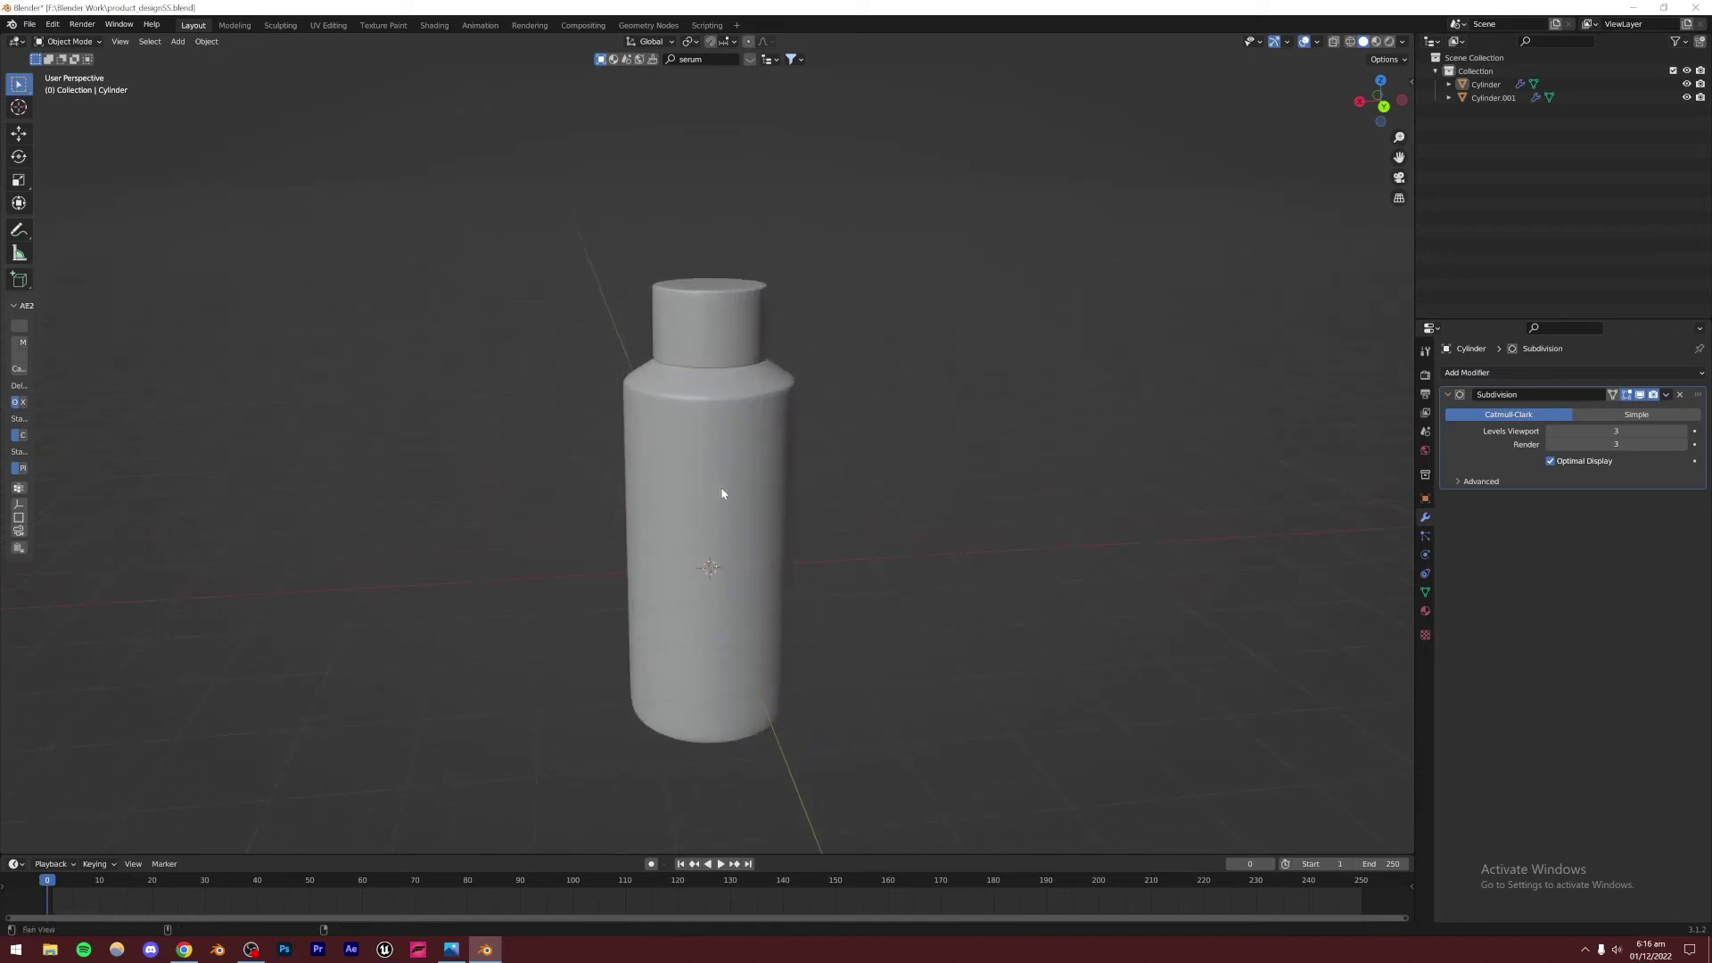
Rename the bottle body object as bottle and the cap object as cap
{"action": "double_click", "coordinate": [1486, 85]}
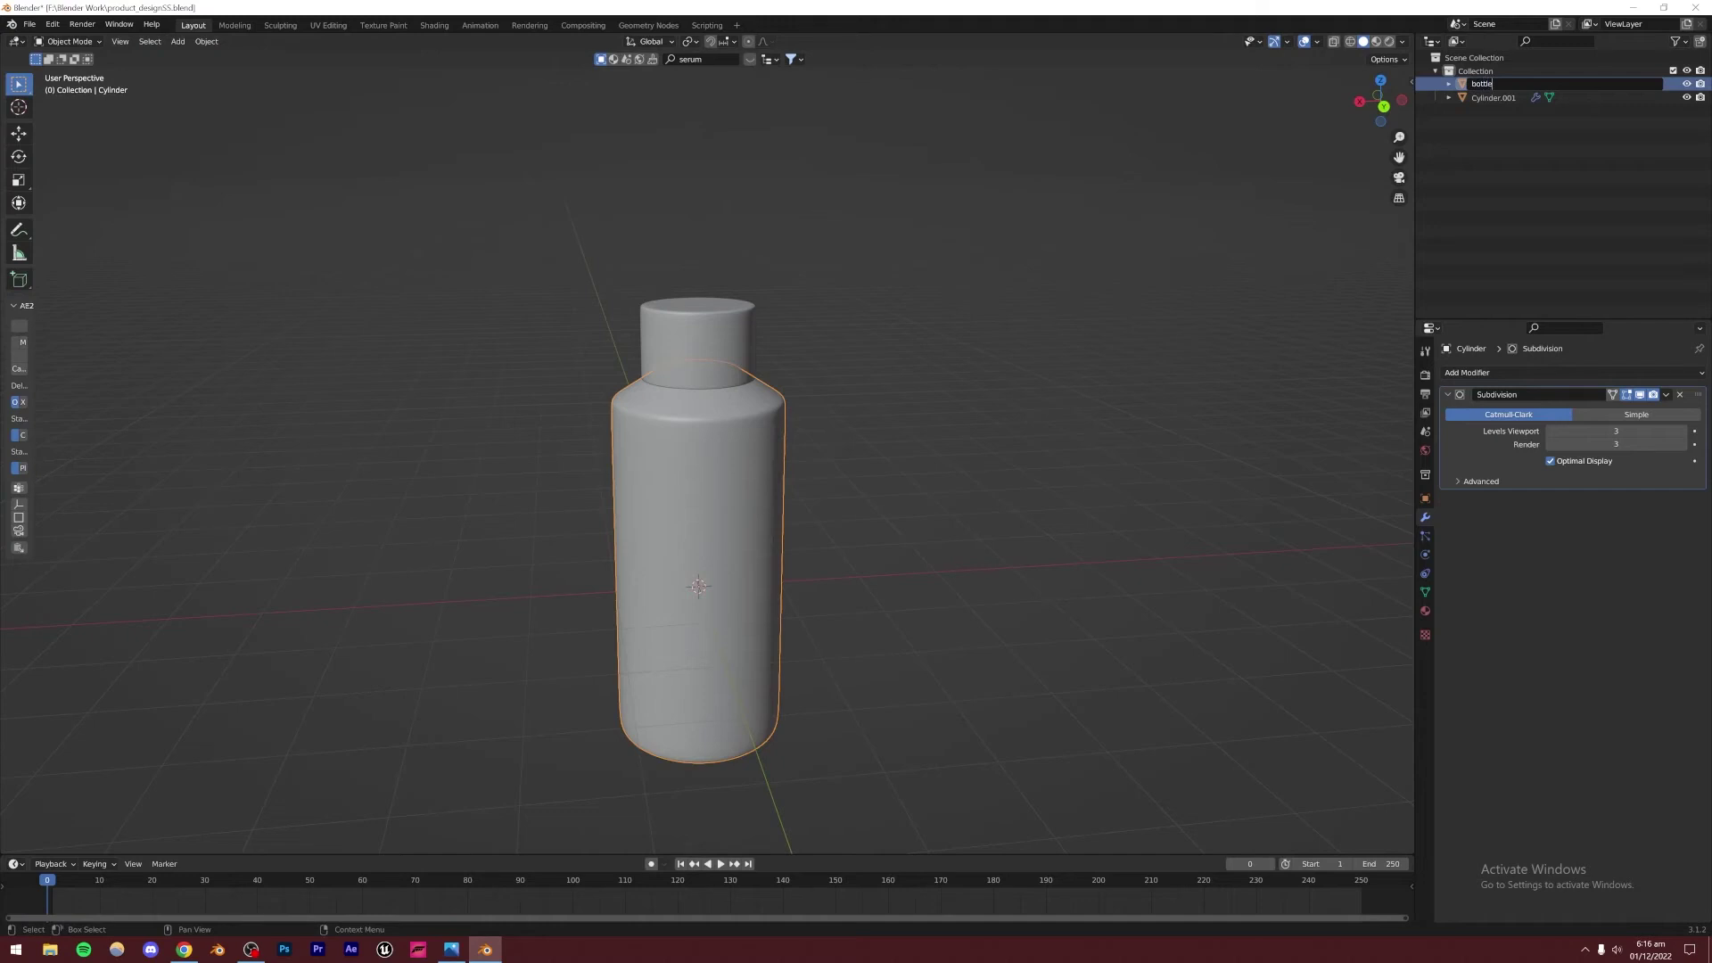
{"action": "type", "text": "bottle"}
{"action": "left_click", "coordinate": [1494, 97]}
{"action": "double_click", "coordinate": [1494, 97]}
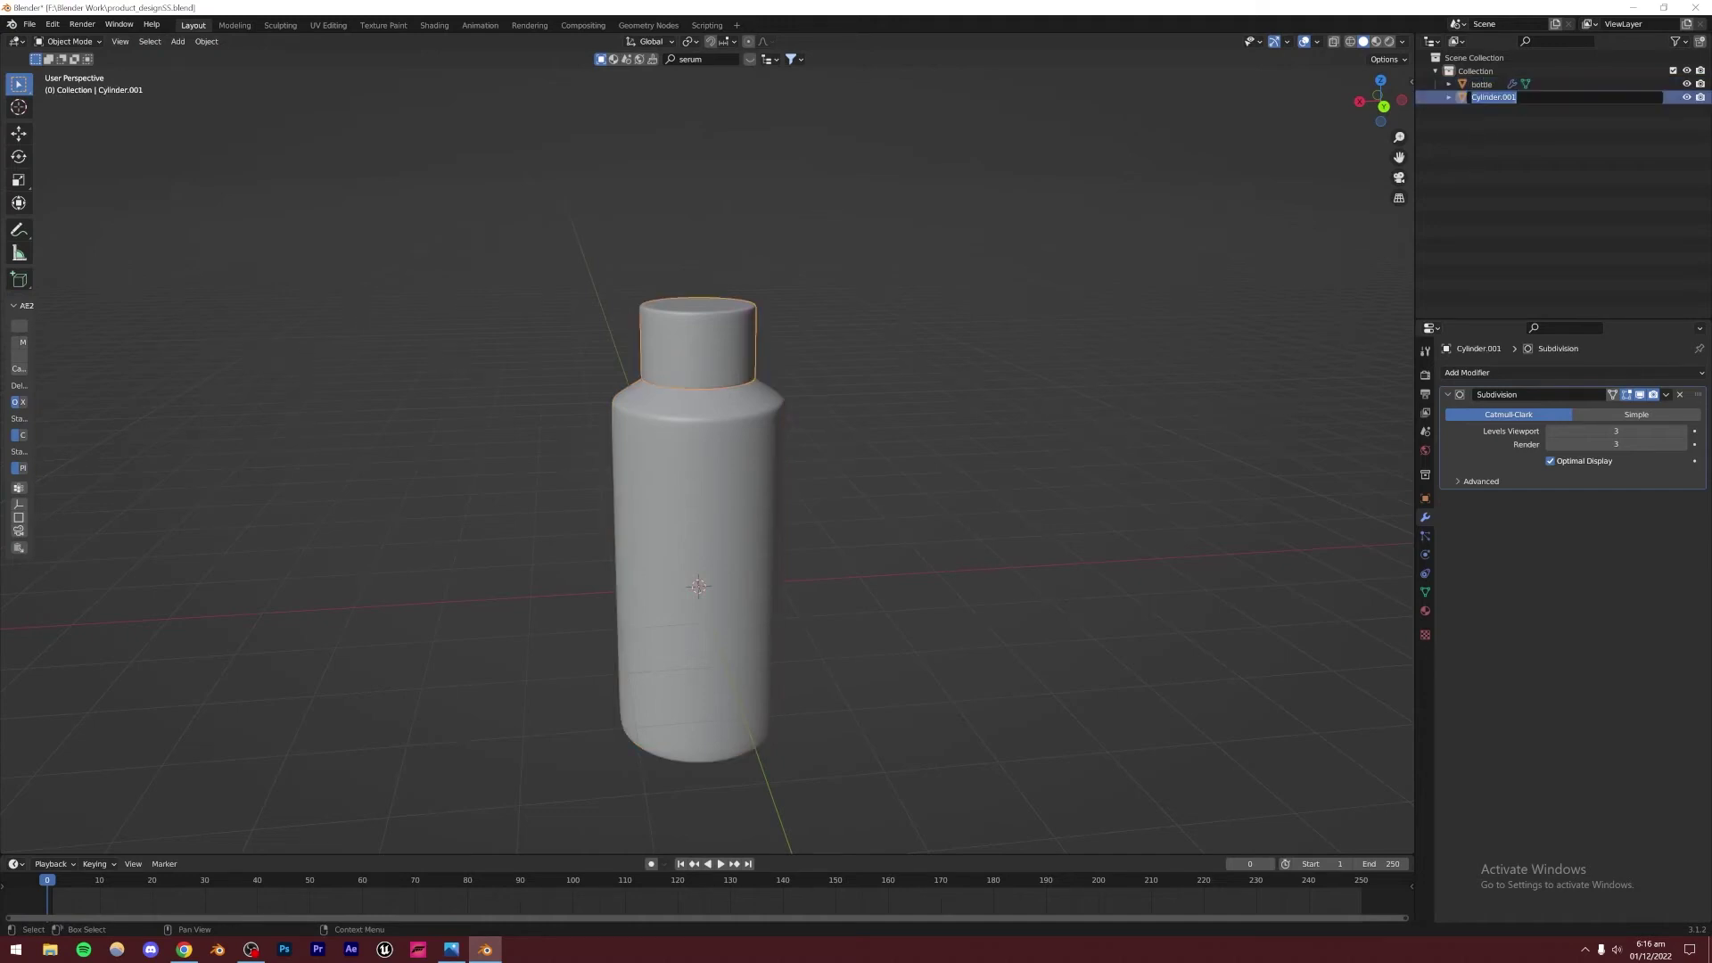
{"action": "type", "text": "cap"}
{"action": "key", "text": "Return"}
Rename the collection holding both objects as bottle01 and collapse it
{"action": "left_click", "coordinate": [1475, 71]}
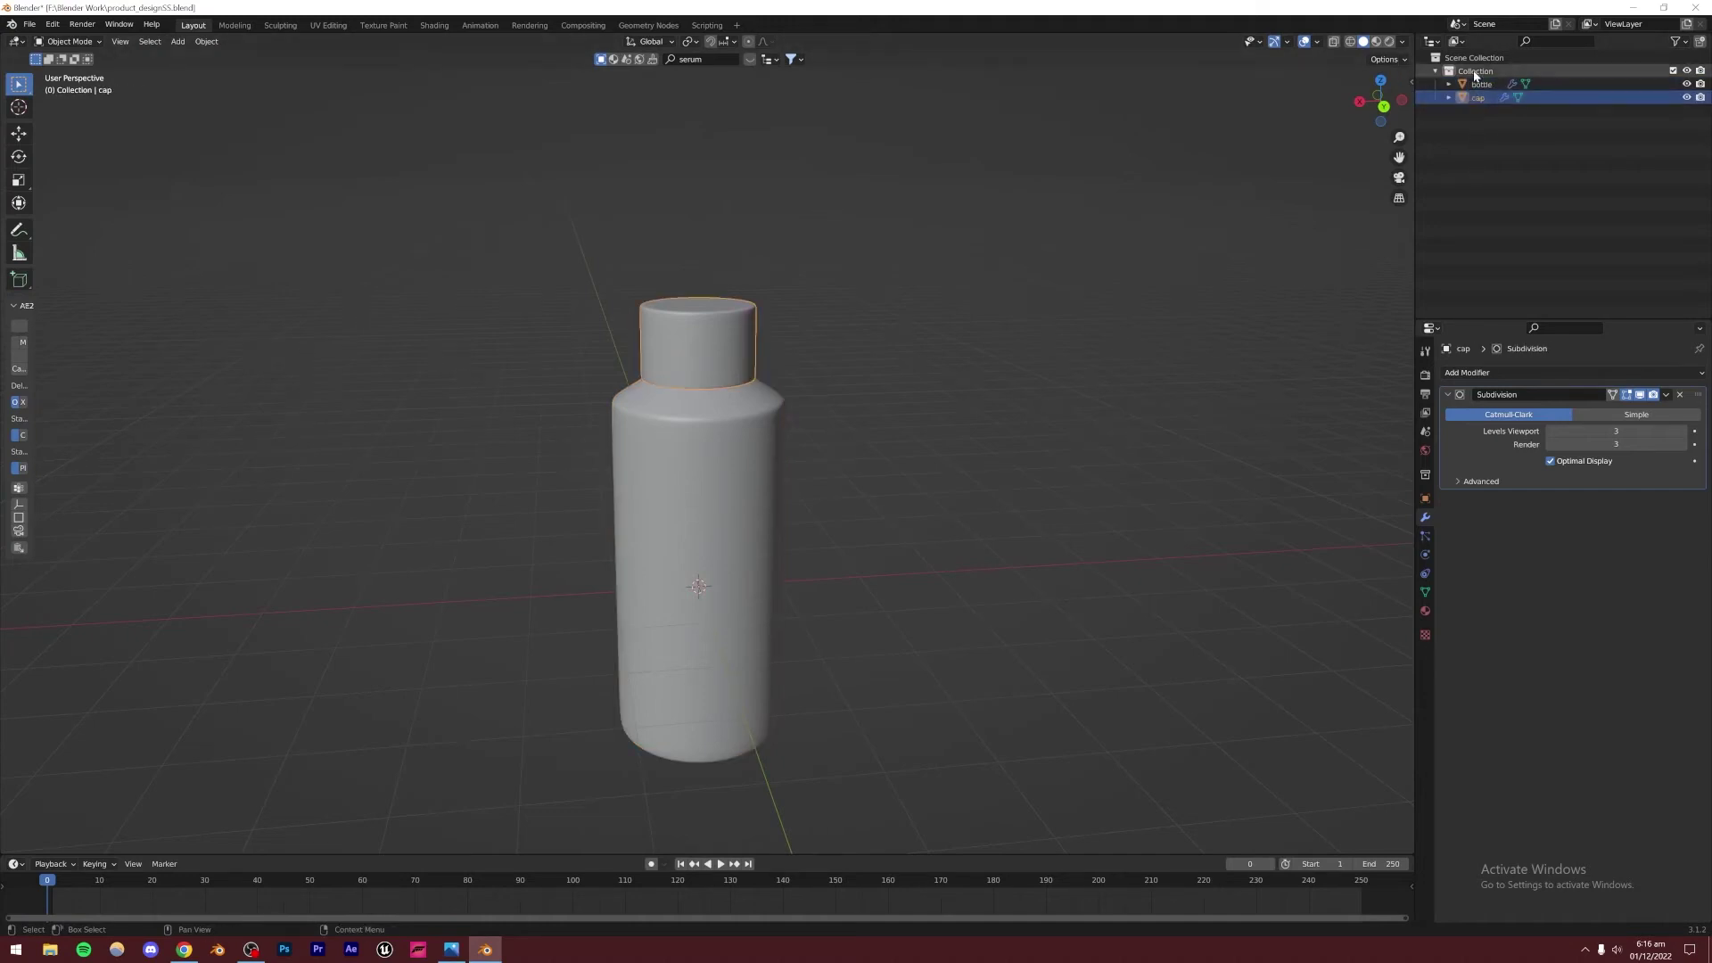
{"action": "double_click", "coordinate": [1476, 71]}
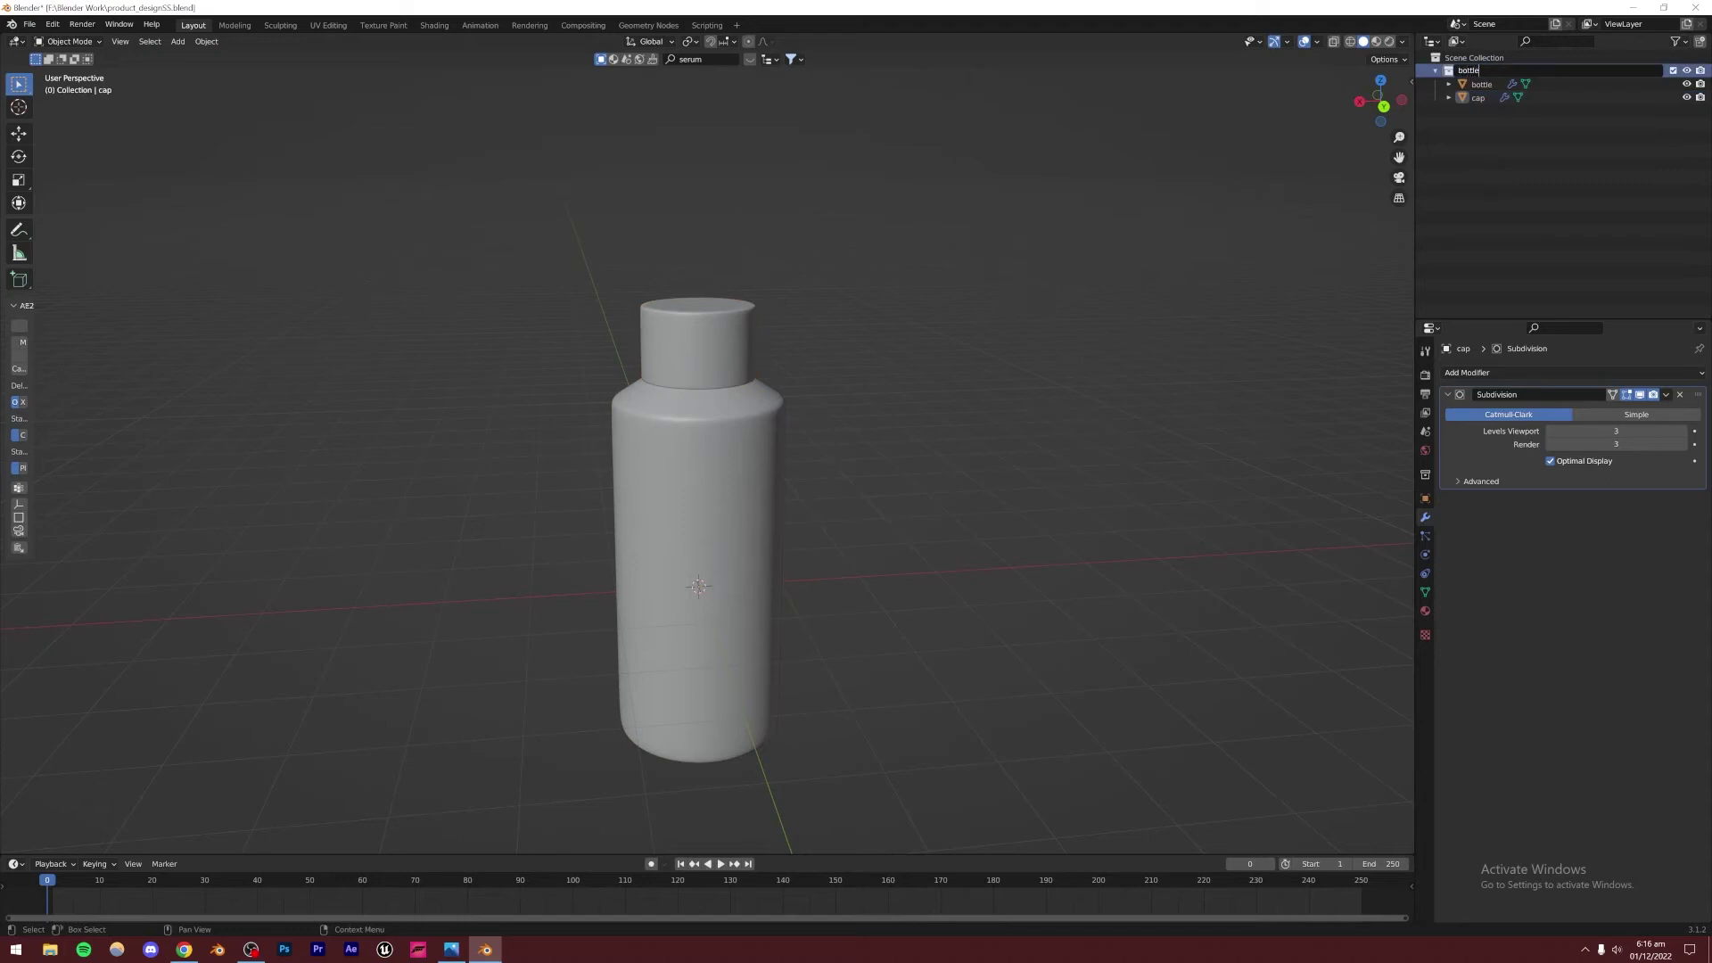
{"action": "type", "text": "bottle01"}
{"action": "key", "text": "Return"}
{"action": "left_click", "coordinate": [1433, 69]}
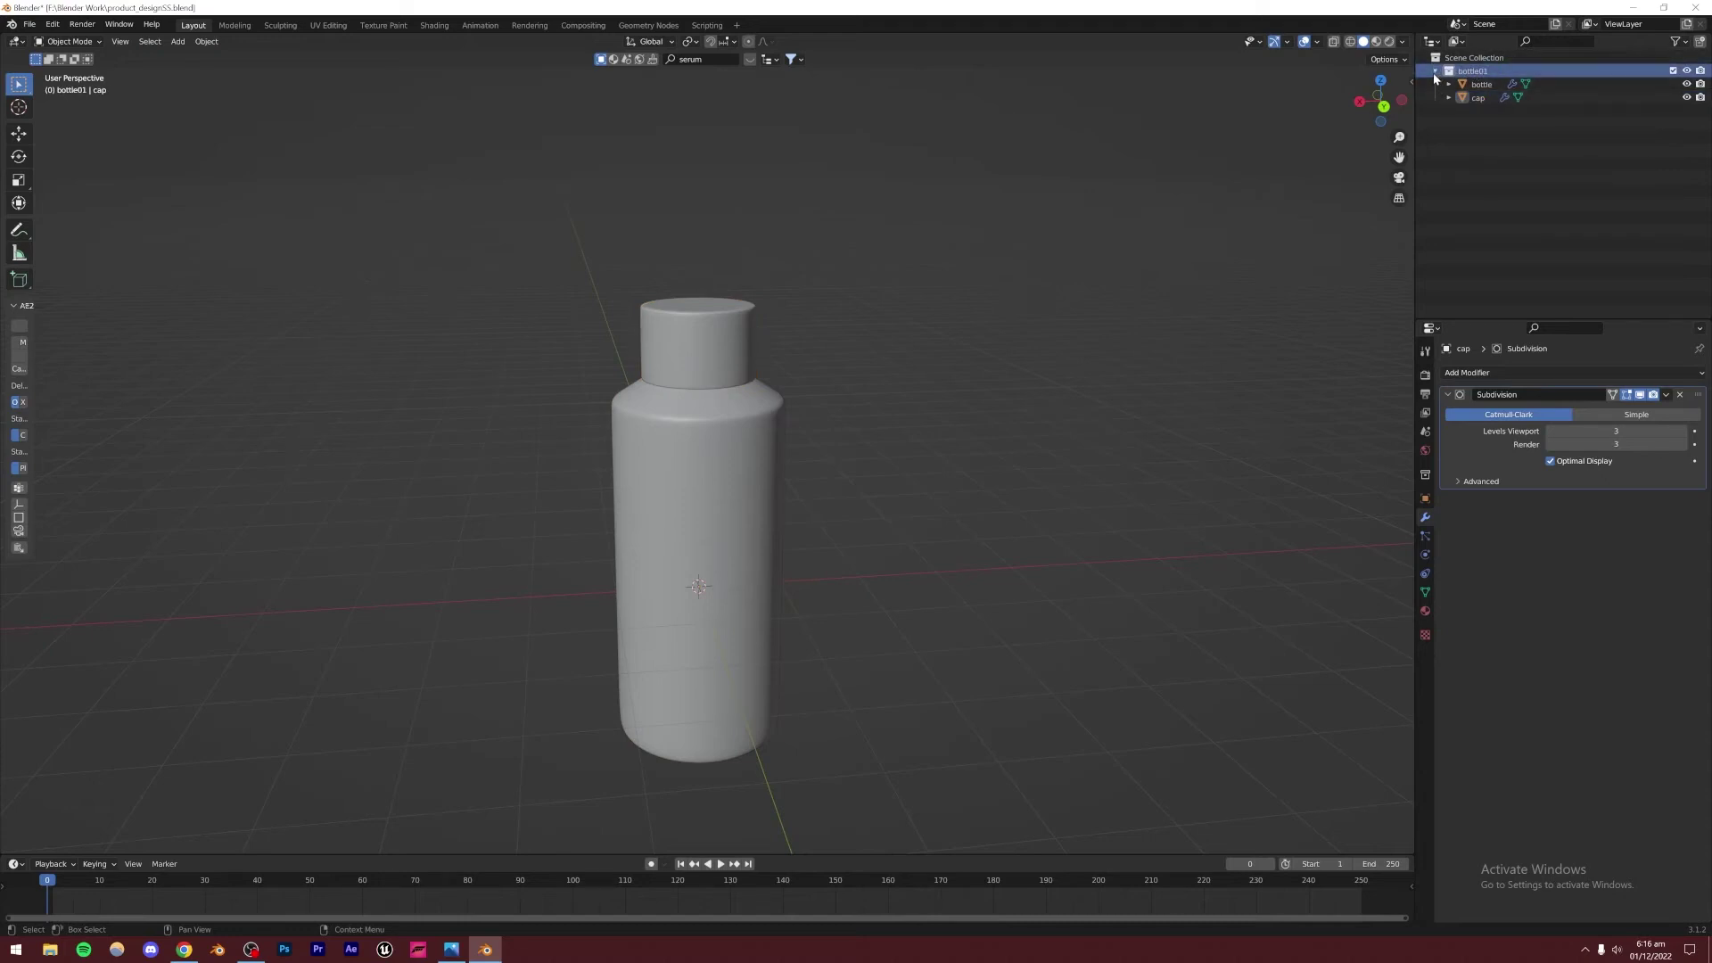
Check the reference render, and move the bottle and cap together about 3 m along X in the top view
{"action": "left_click", "coordinate": [451, 949]}
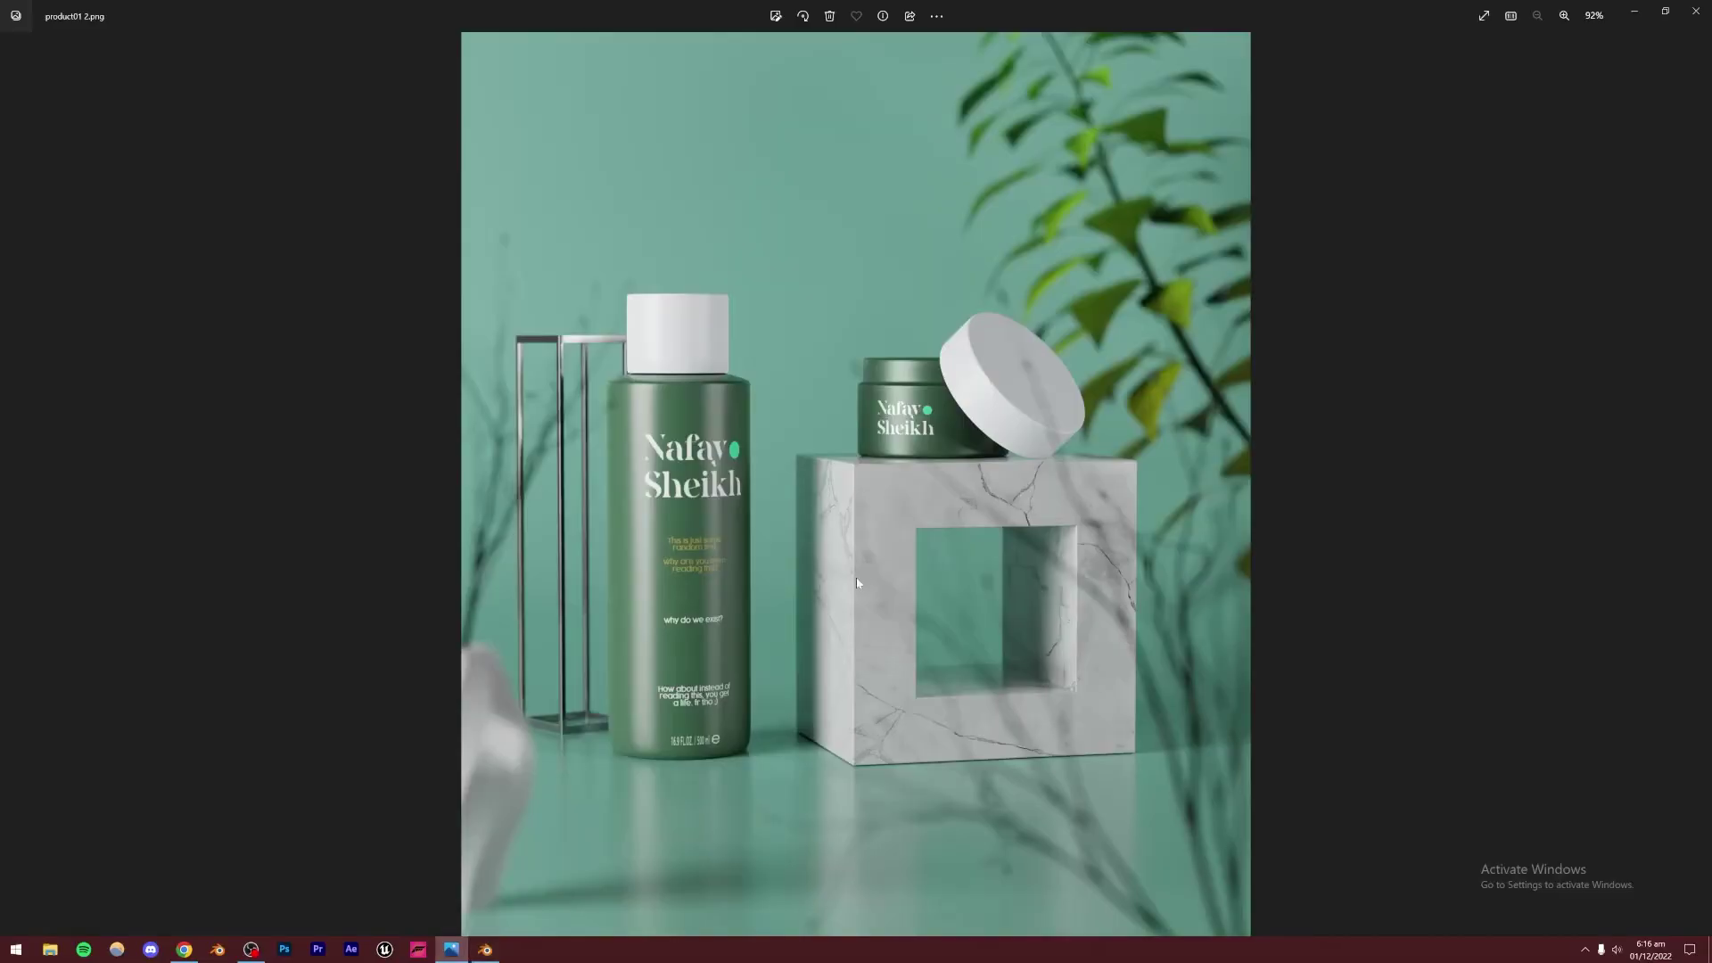
{"action": "left_click", "coordinate": [487, 950]}
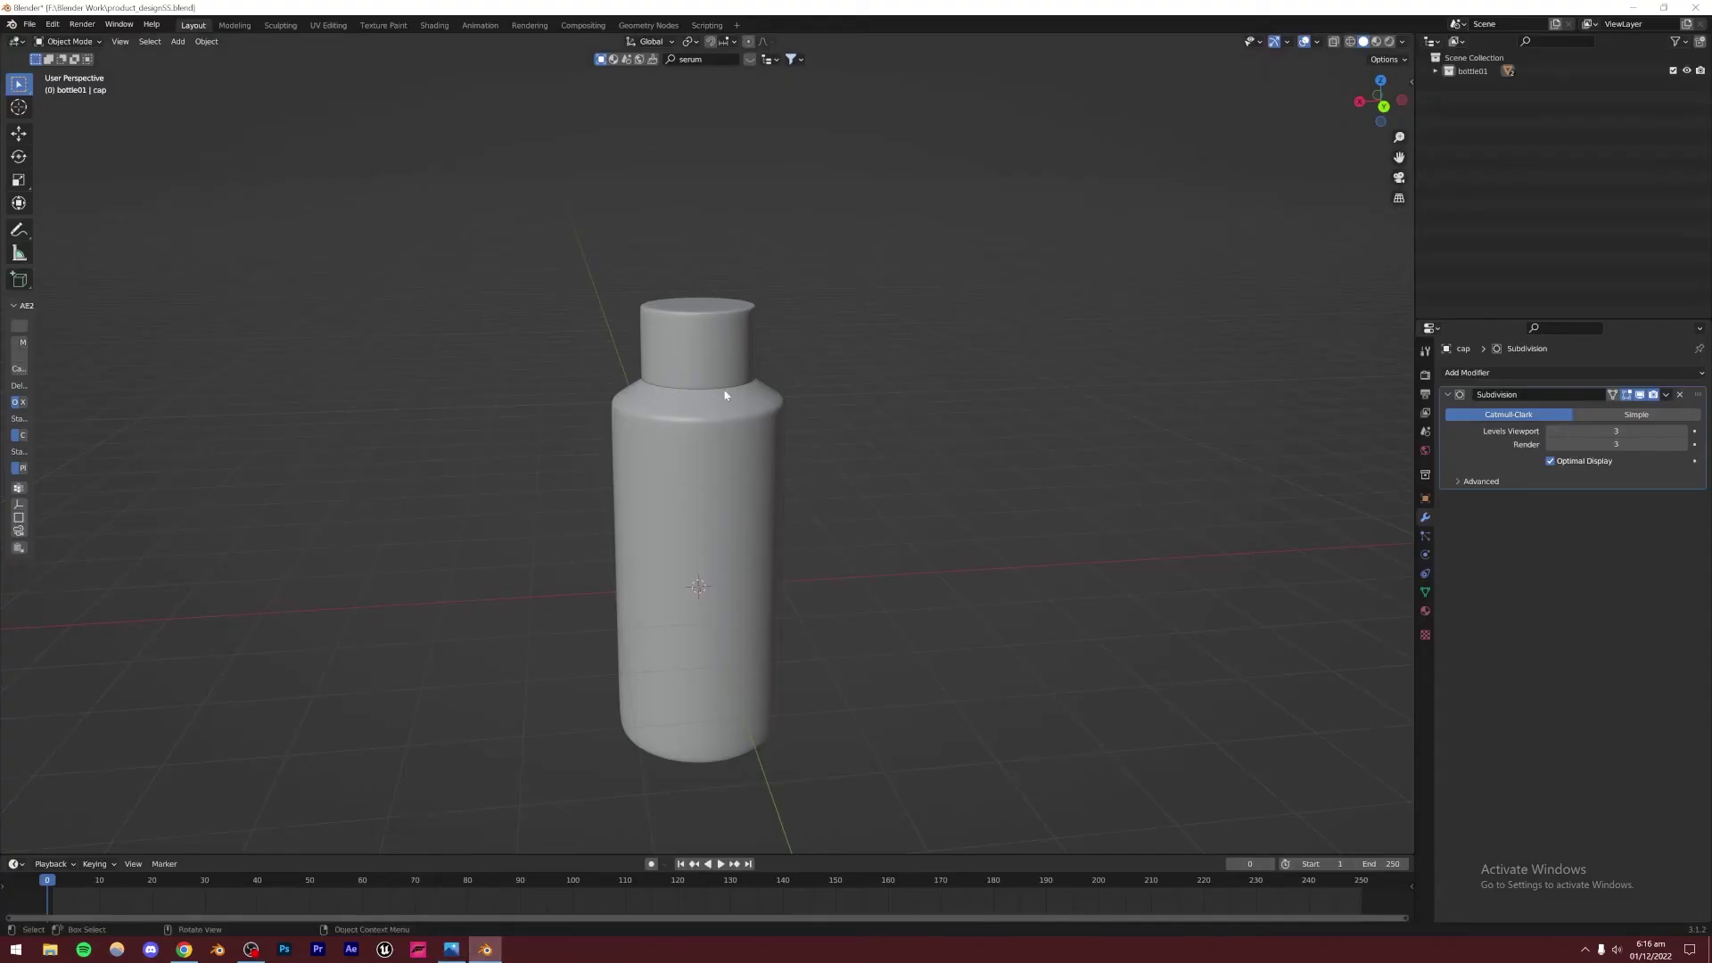
{"action": "left_click", "coordinate": [694, 338], "text": "shift"}
{"action": "middle_click_drag", "start_coordinate": [713, 393], "coordinate": [720, 439]}
{"action": "scroll", "coordinate": [682, 382], "scroll_direction": "down", "scroll_amount": 2}
{"action": "middle_click_drag", "start_coordinate": [734, 379], "coordinate": [755, 500], "text": "shift"}
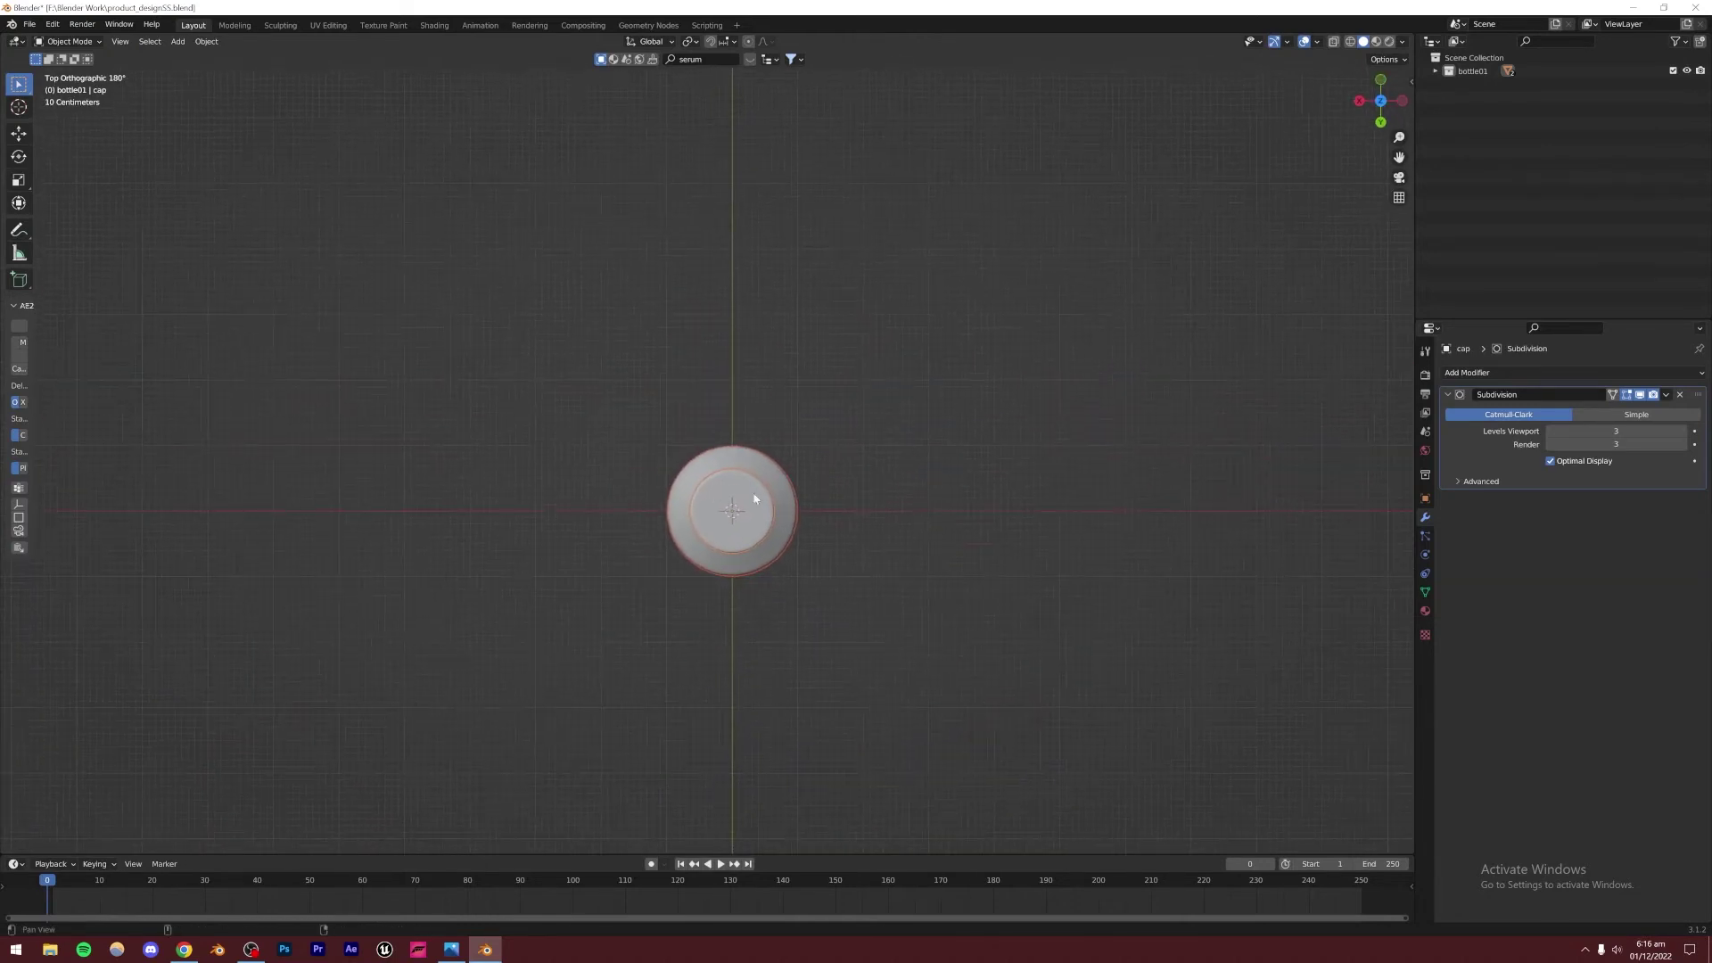
{"action": "key", "text": "g"}
{"action": "key", "text": "x"}
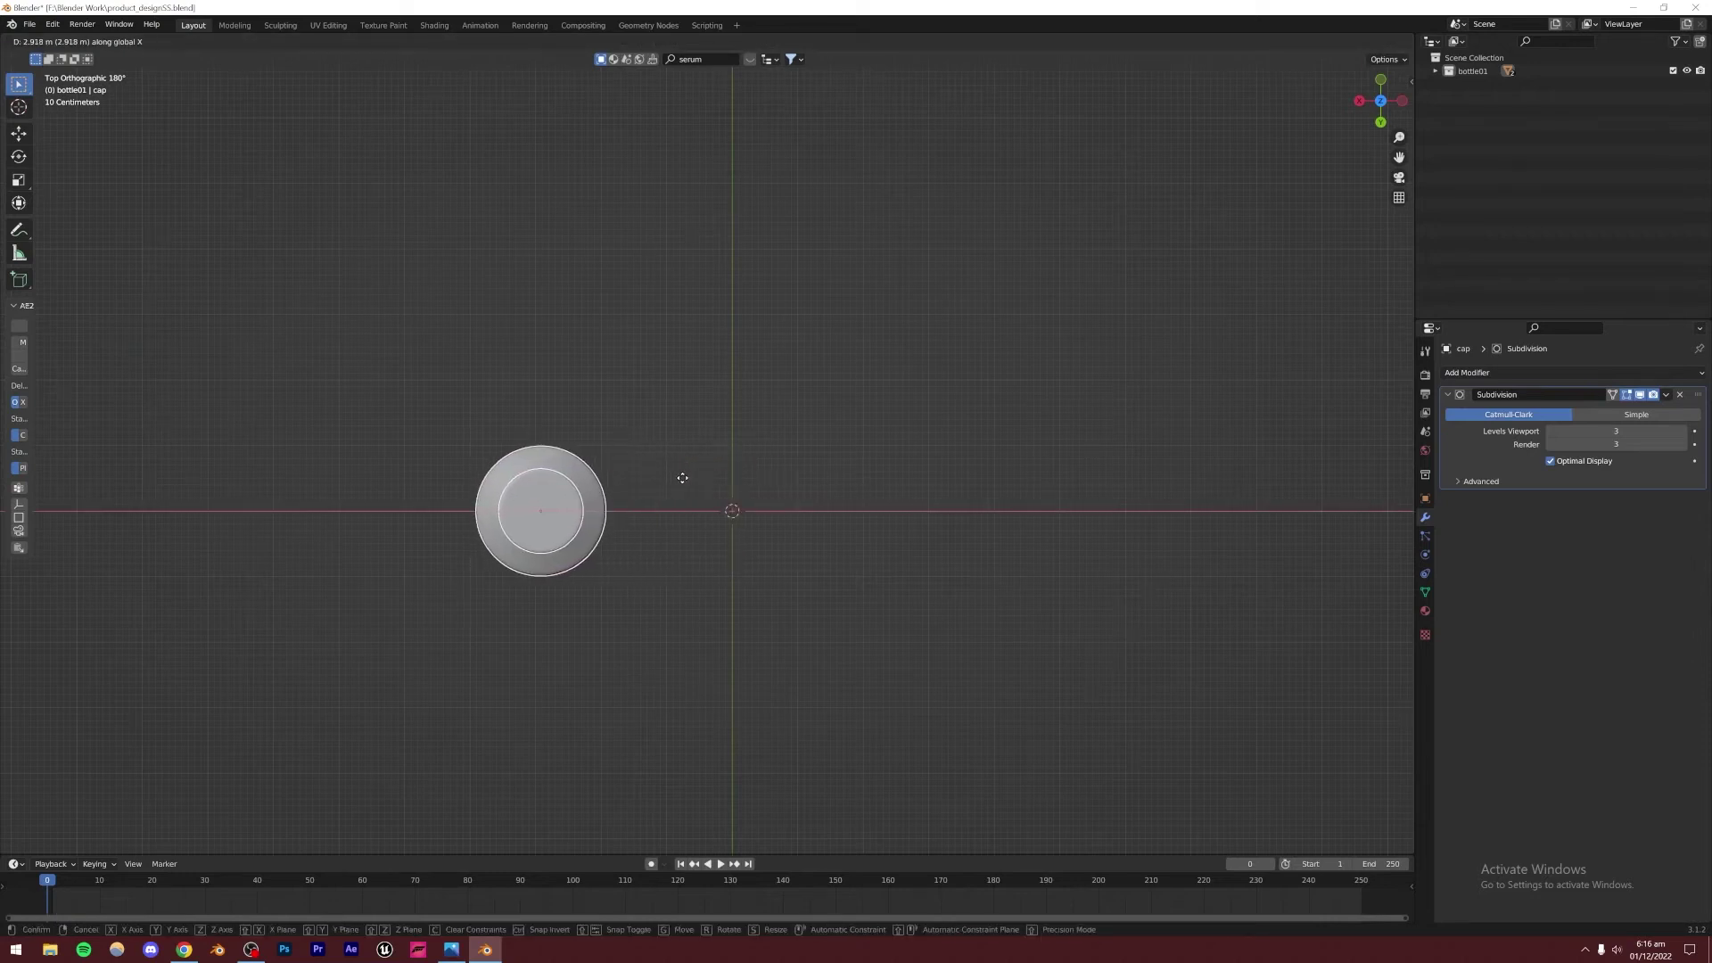
{"action": "left_click", "coordinate": [678, 478]}
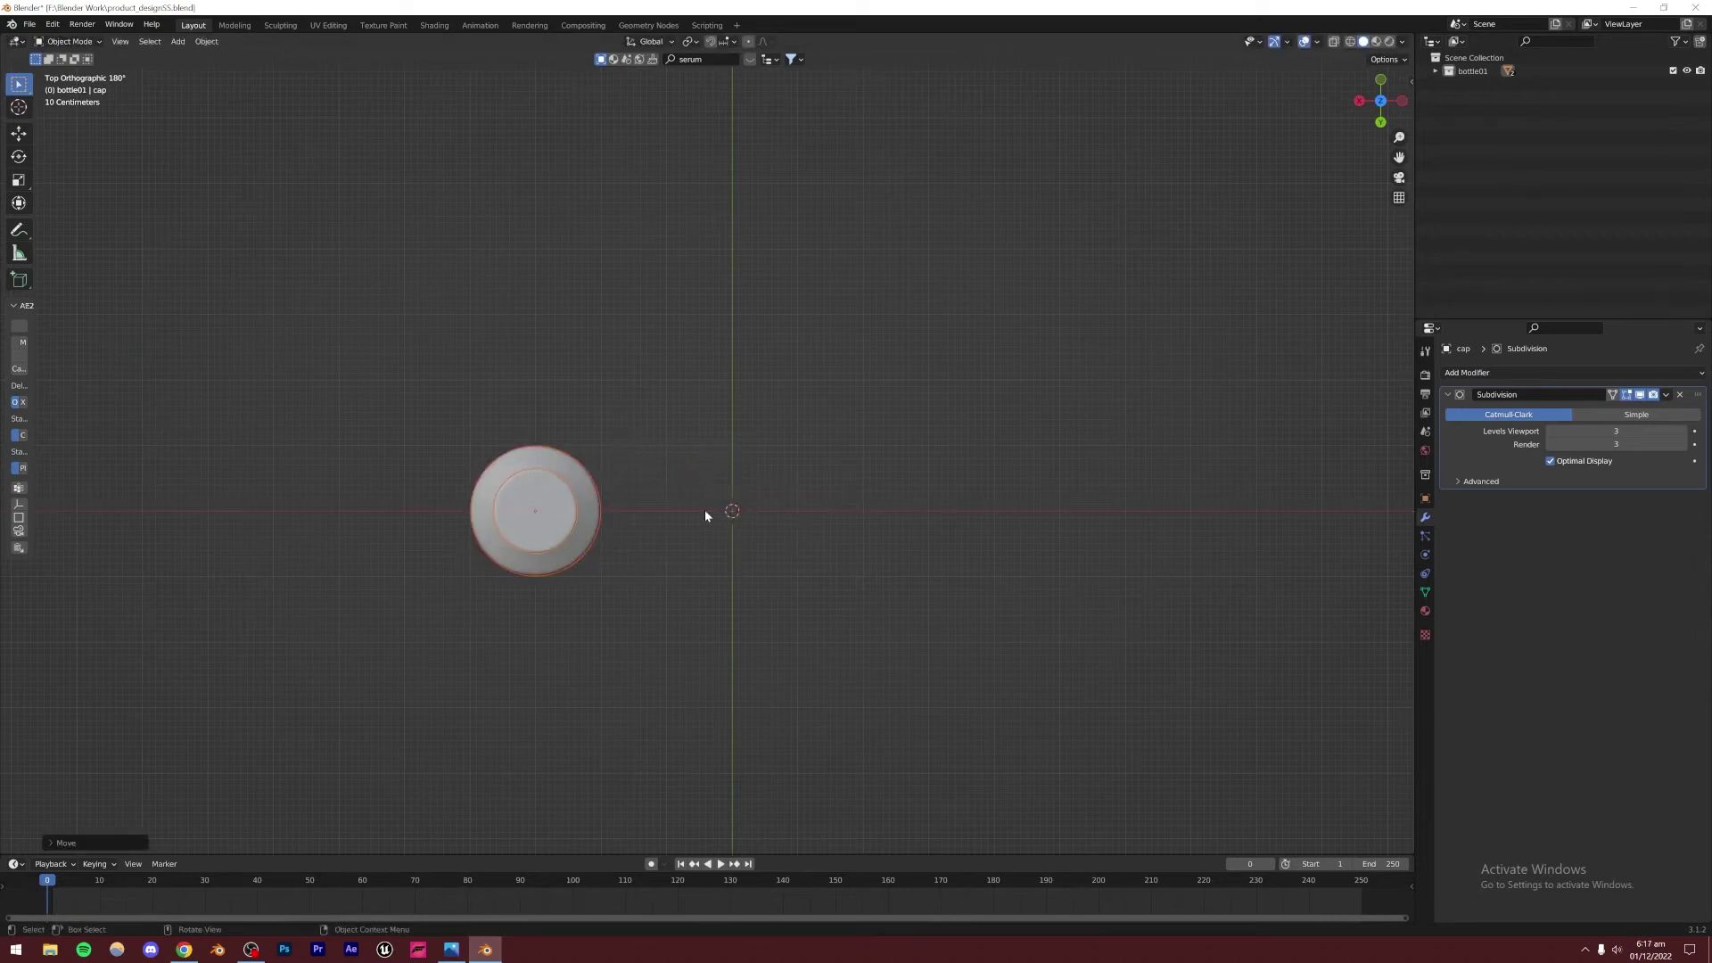
{"action": "middle_click_drag", "start_coordinate": [730, 533], "coordinate": [729, 448]}
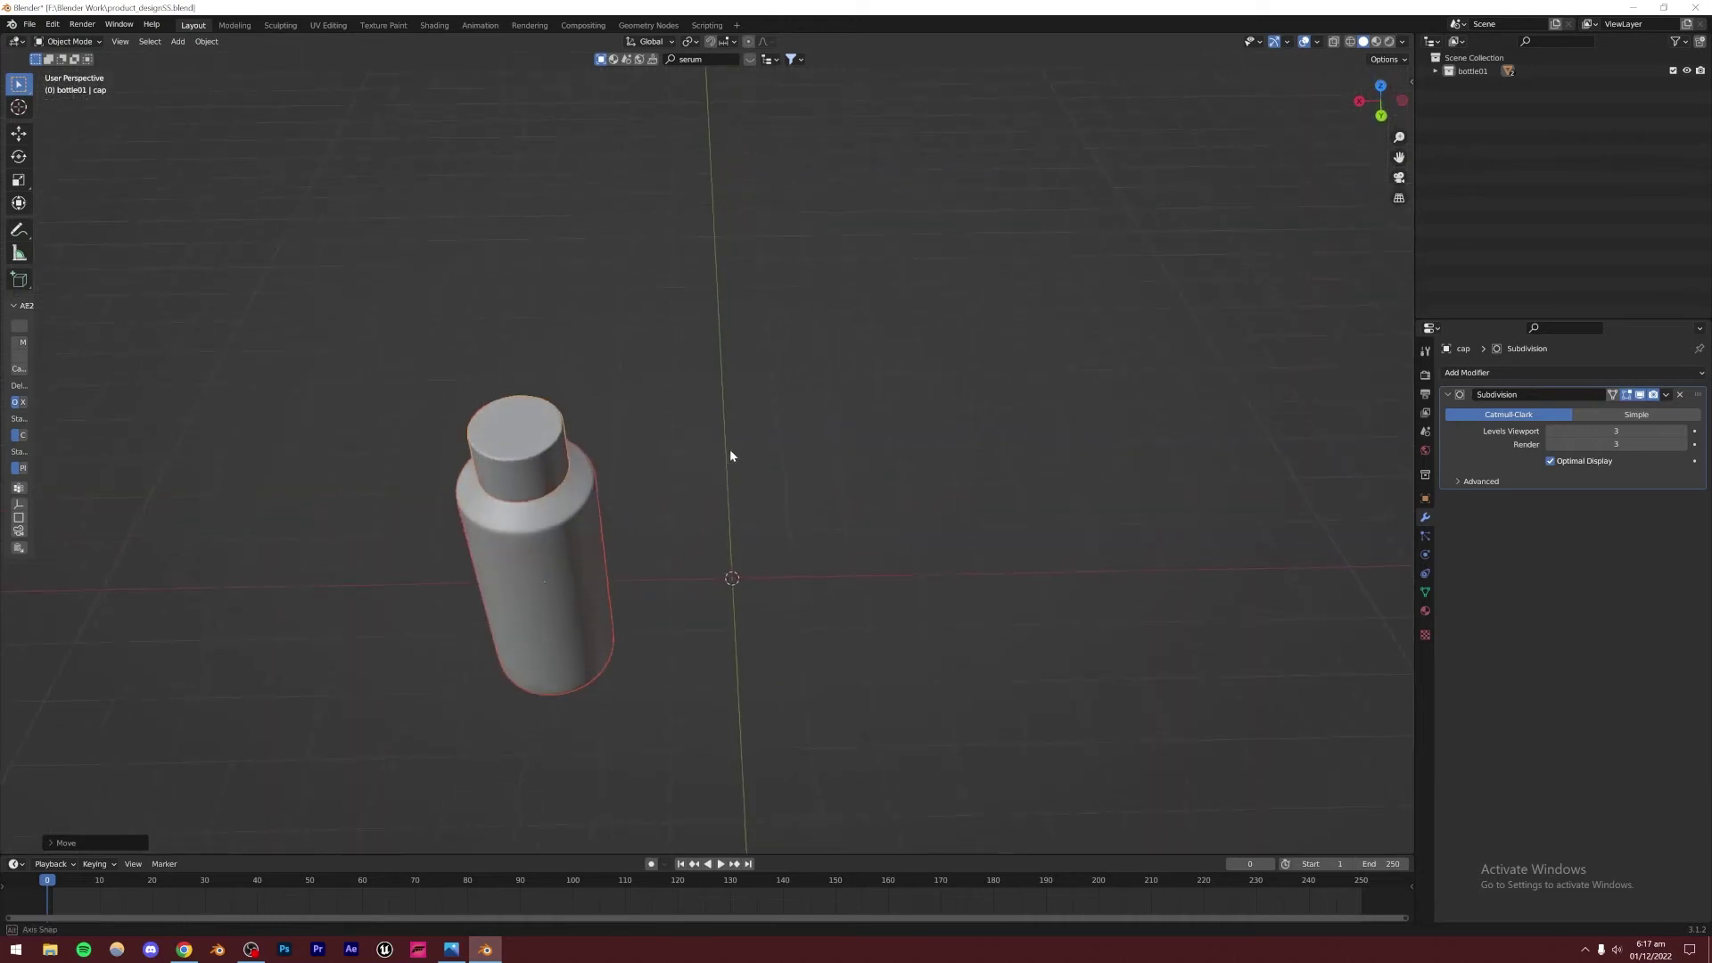
Duplicate the bottle body without its cap and place the copy about 3 m away along negative X
{"action": "left_click", "coordinate": [519, 574]}
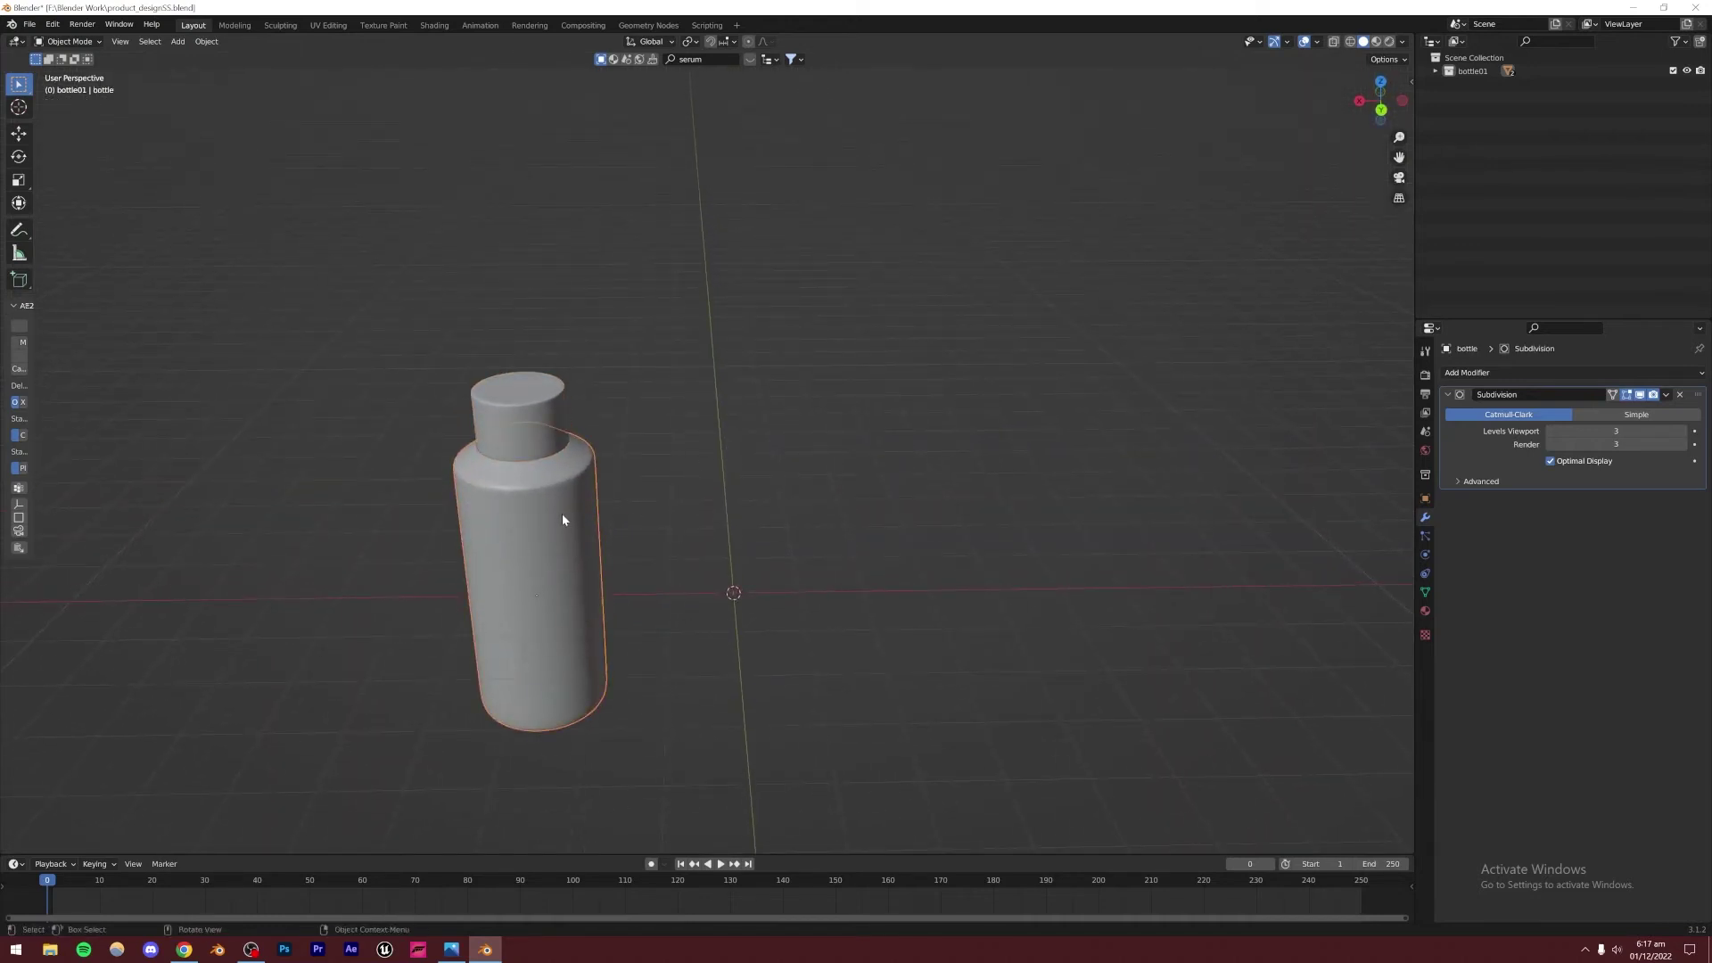
{"action": "key", "text": "shift+d"}
{"action": "key", "text": "x"}
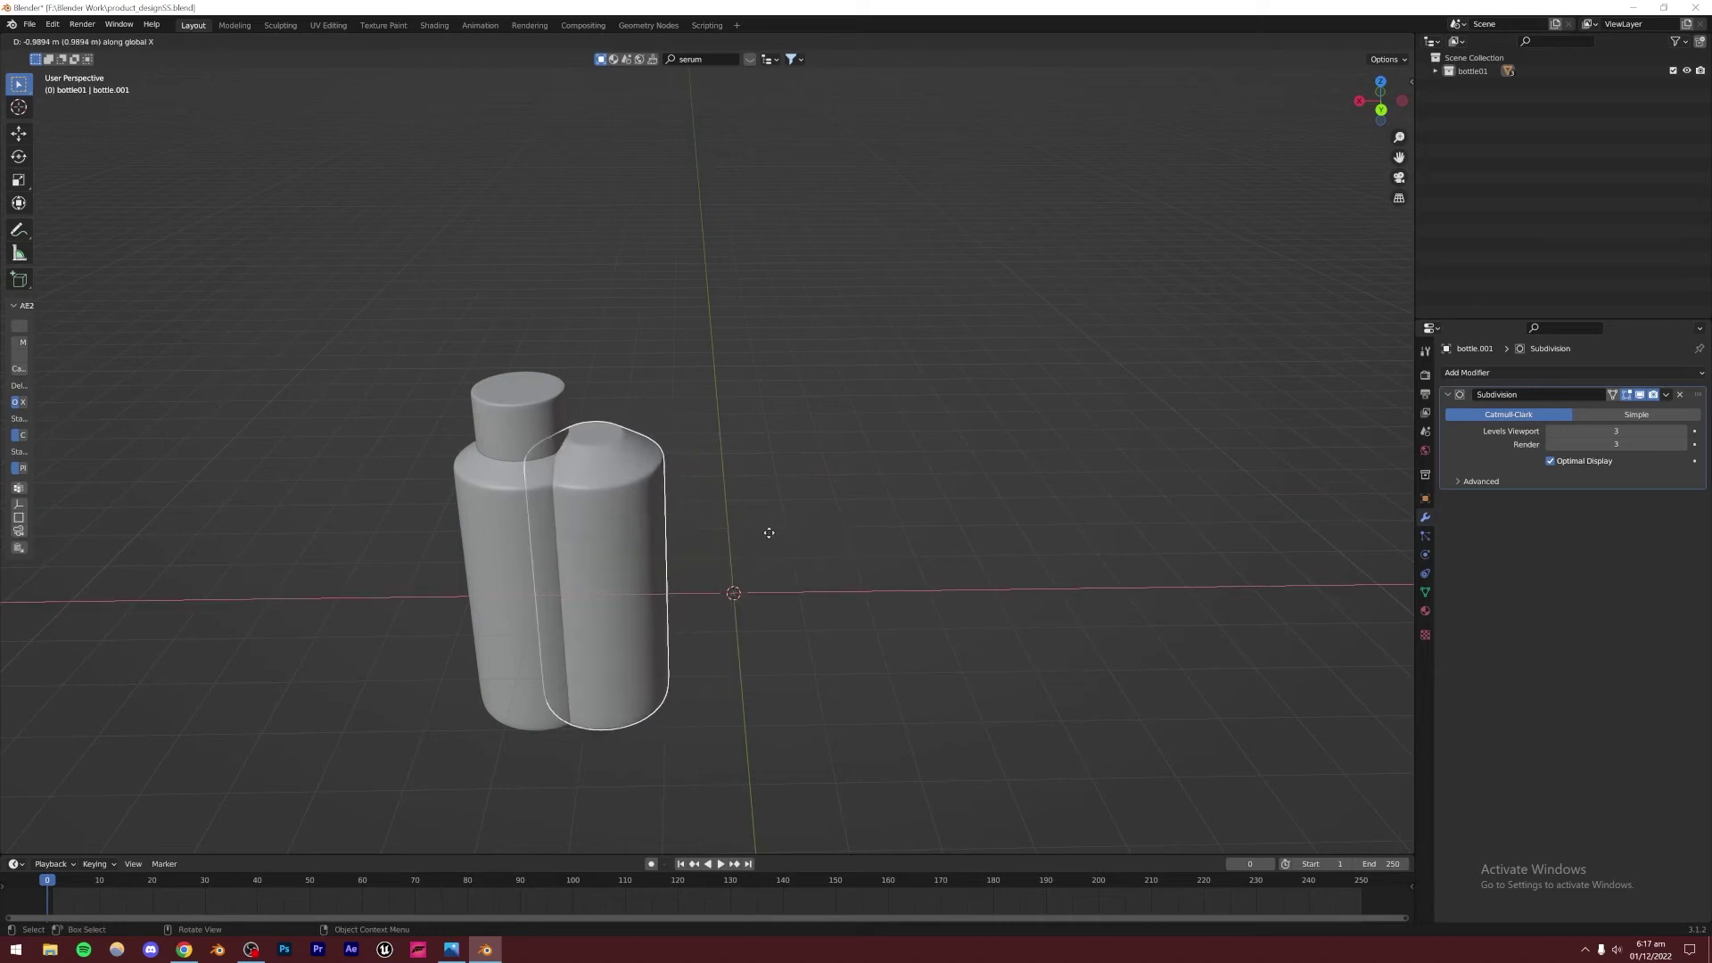
{"action": "left_click", "coordinate": [903, 541]}
{"action": "mouse_move", "coordinate": [702, 481]}
{"action": "middle_mouse_down"}
{"action": "mouse_move", "coordinate": [698, 576]}
{"action": "mouse_move", "coordinate": [697, 474]}
{"action": "middle_mouse_up"}
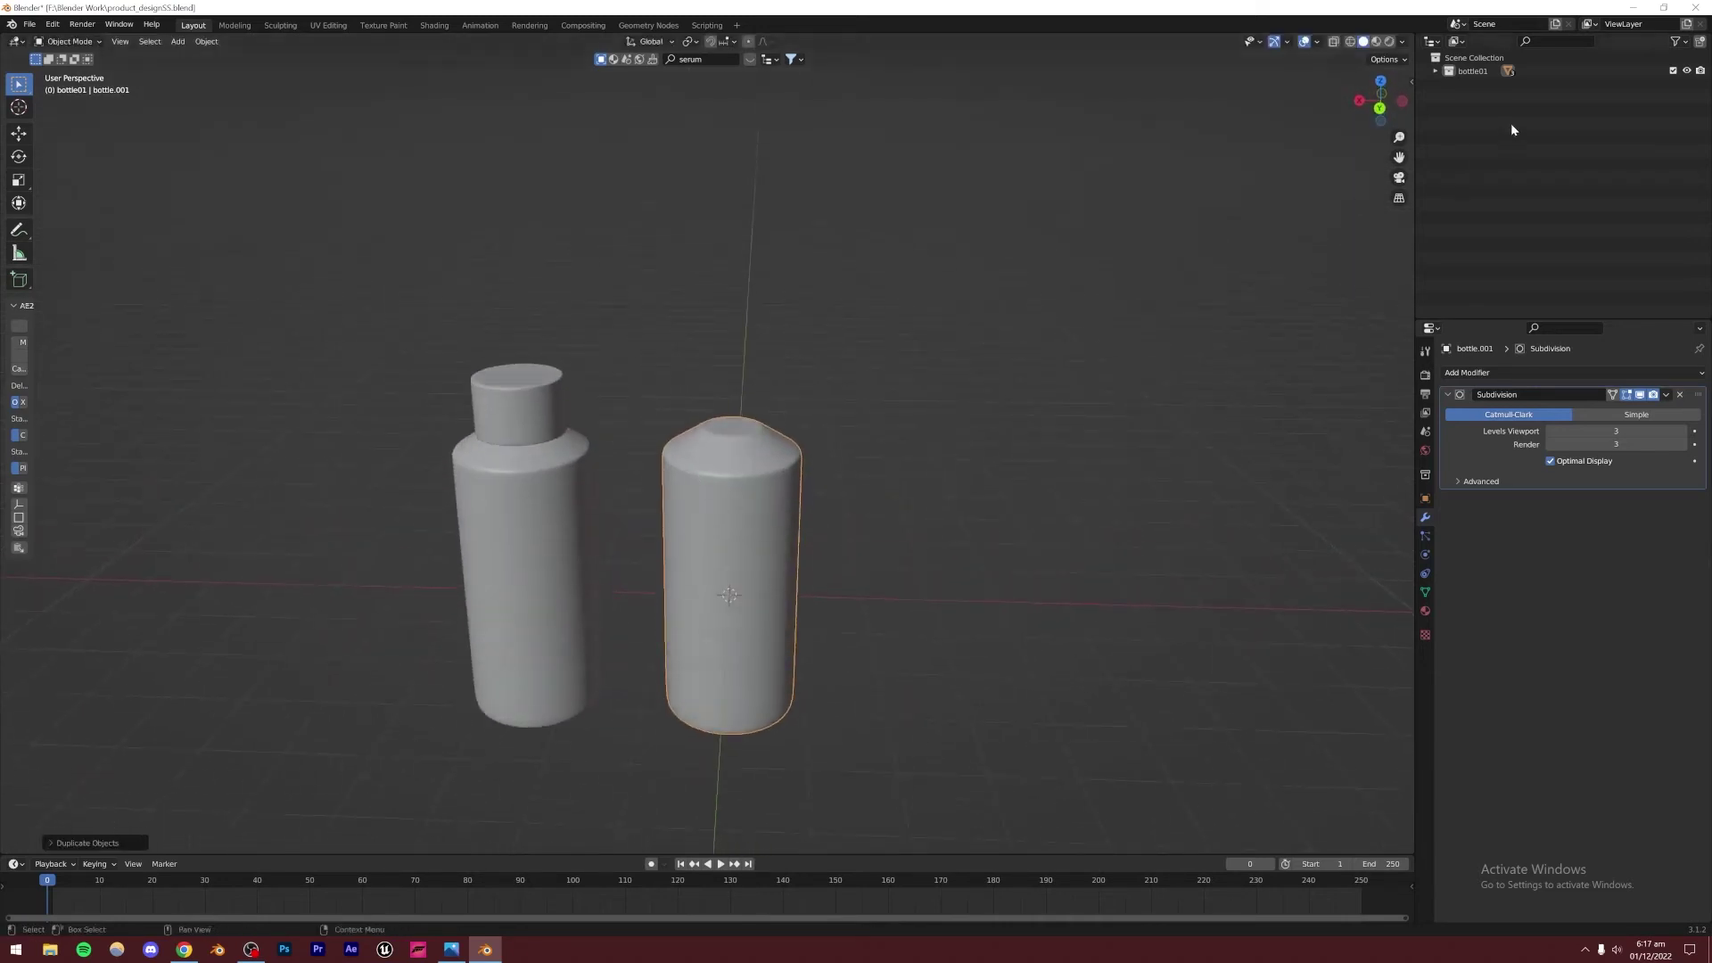
Take the duplicated bottle out of the bottle01 collection and put it in a new collection
{"action": "left_click", "coordinate": [1434, 70]}
{"action": "left_click", "coordinate": [1510, 147]}
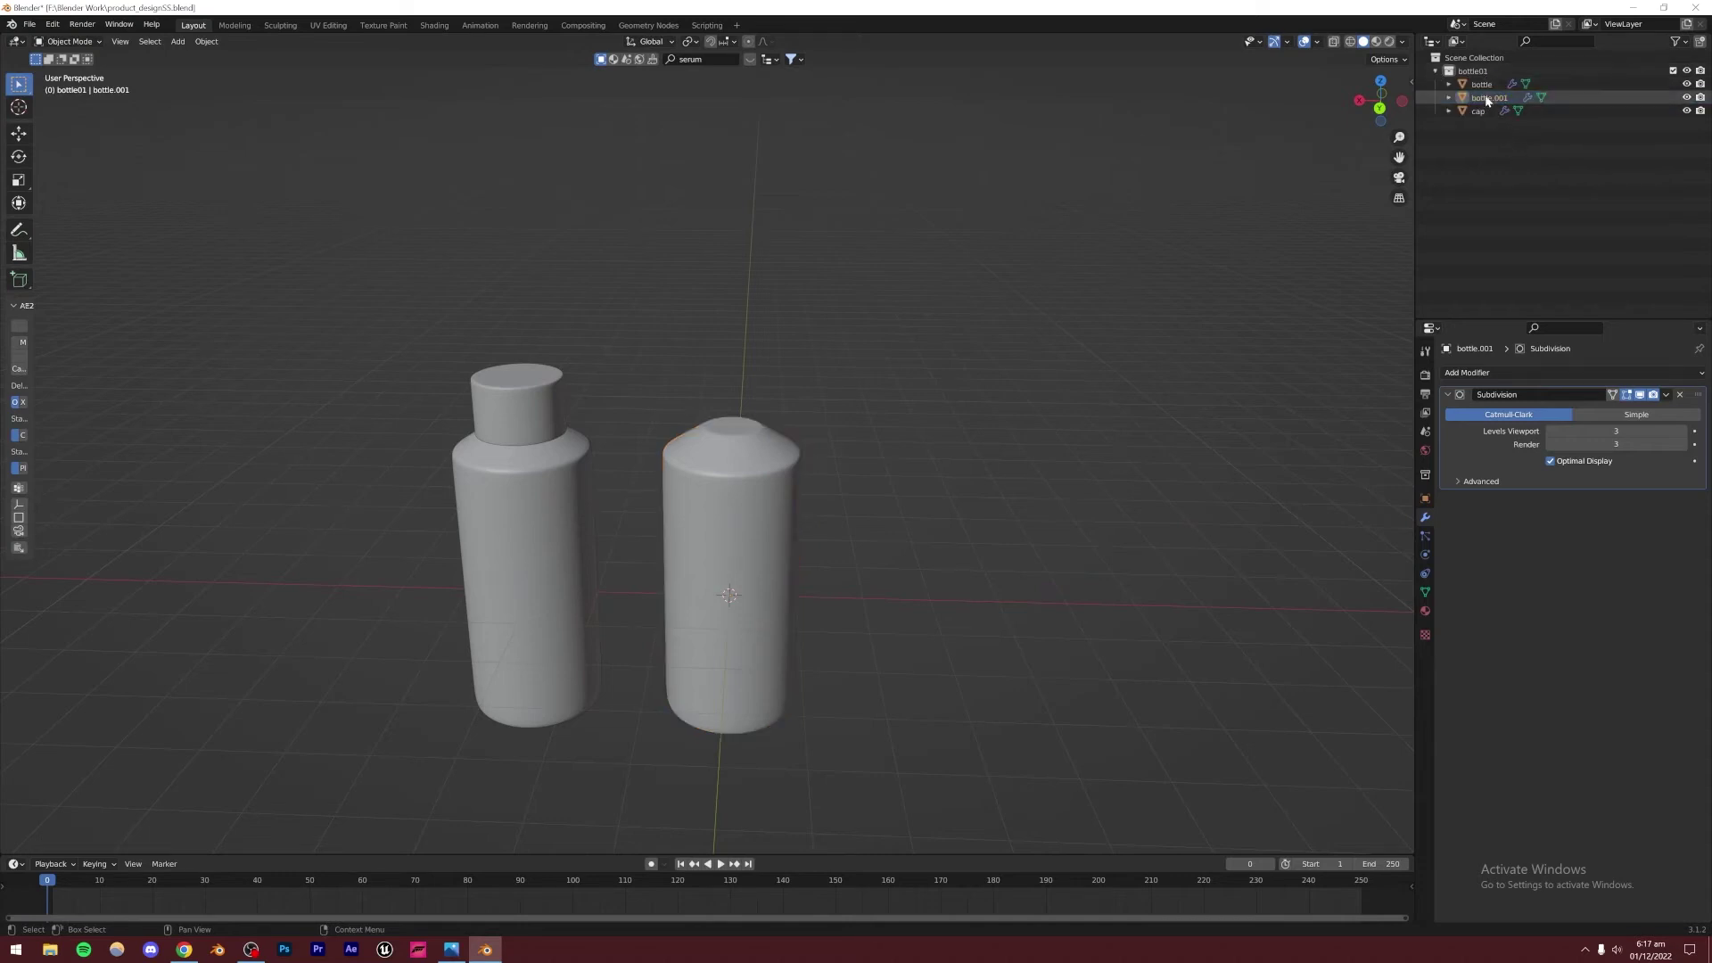
{"action": "left_click", "coordinate": [1476, 100]}
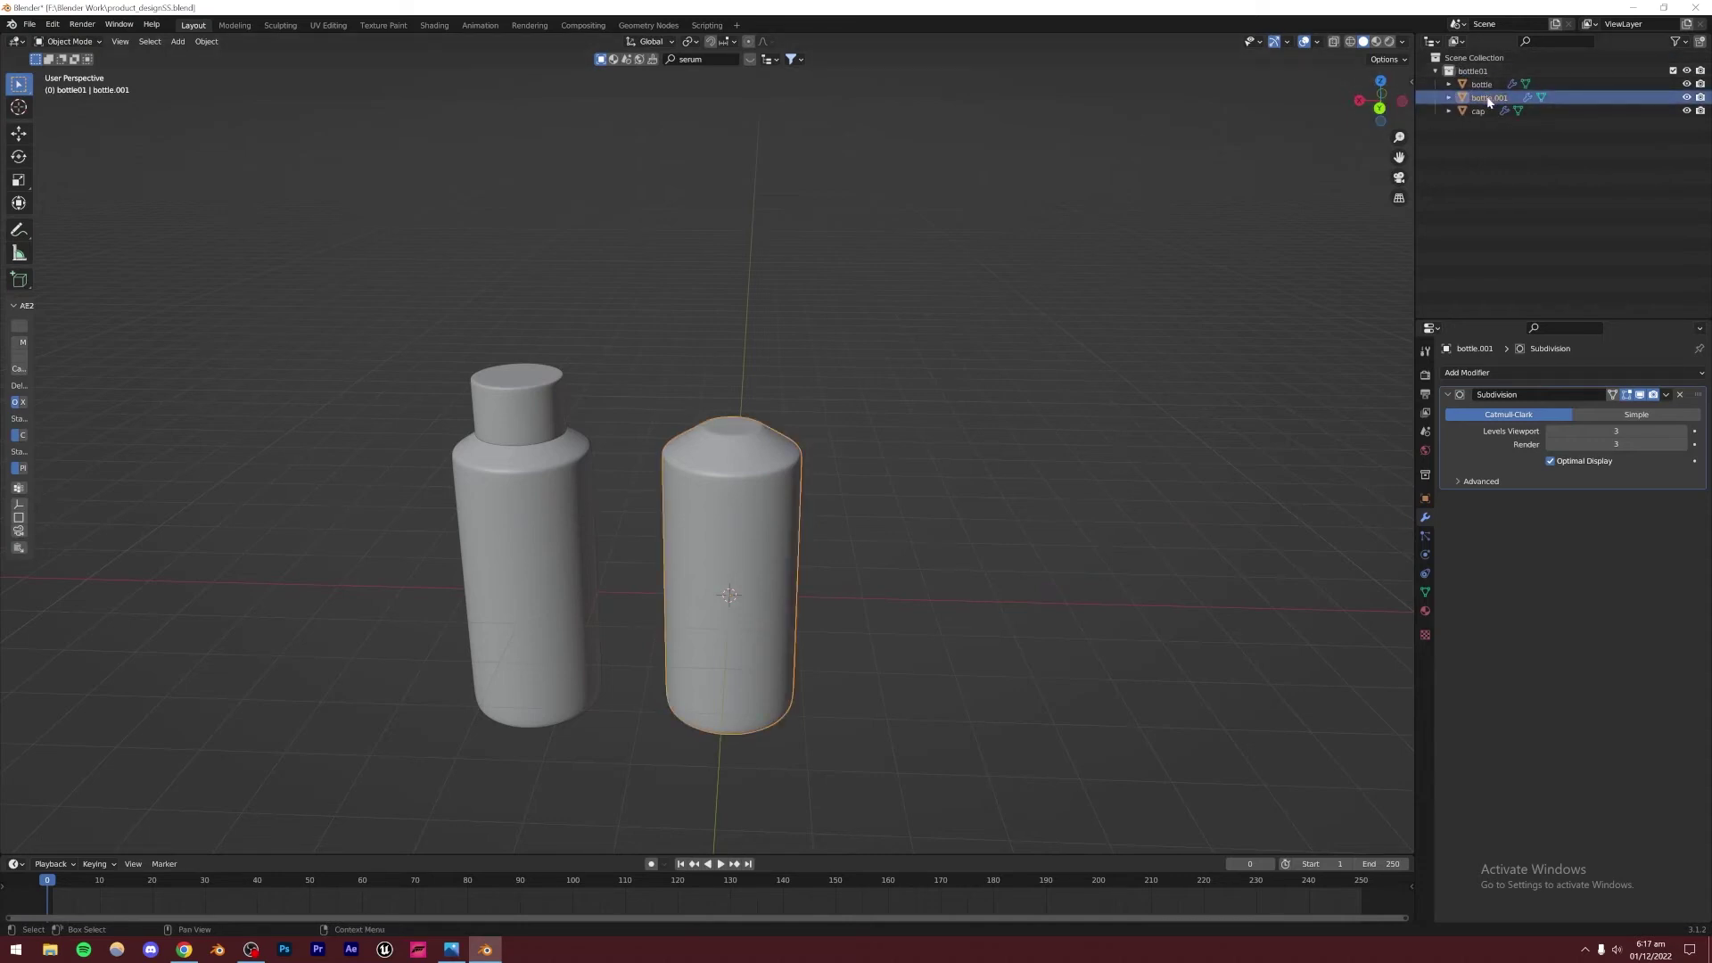
{"action": "left_click_drag", "start_coordinate": [1481, 97], "coordinate": [1496, 195]}
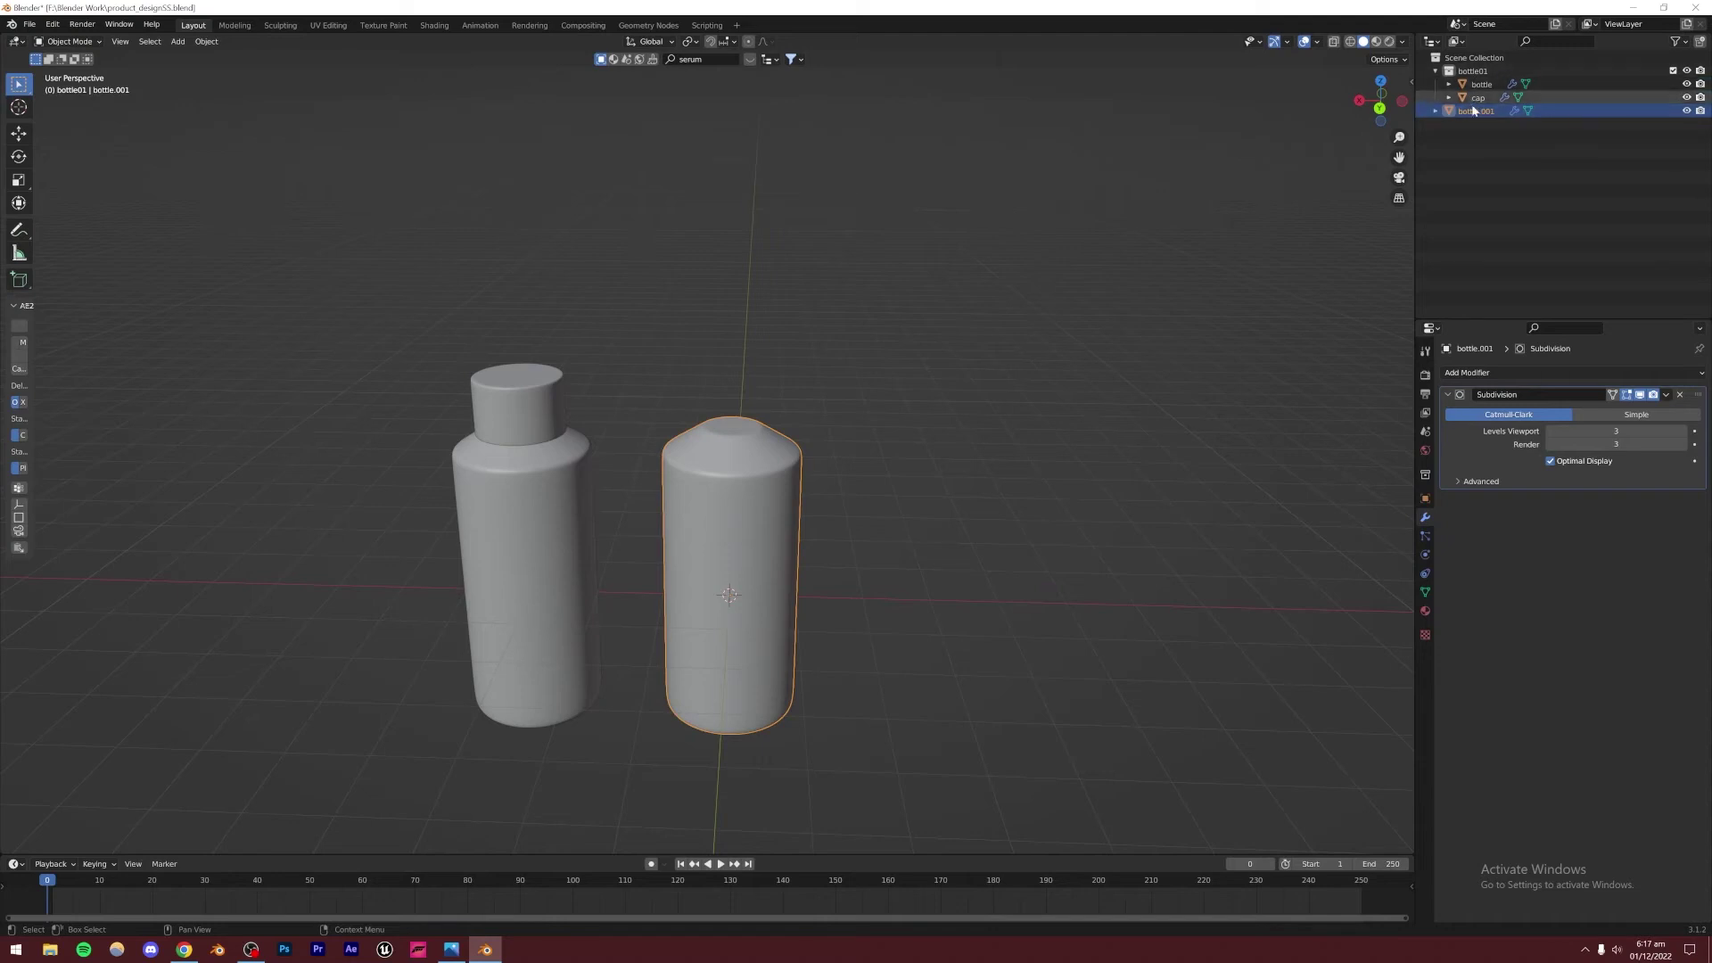
{"action": "right_click", "coordinate": [1474, 112]}
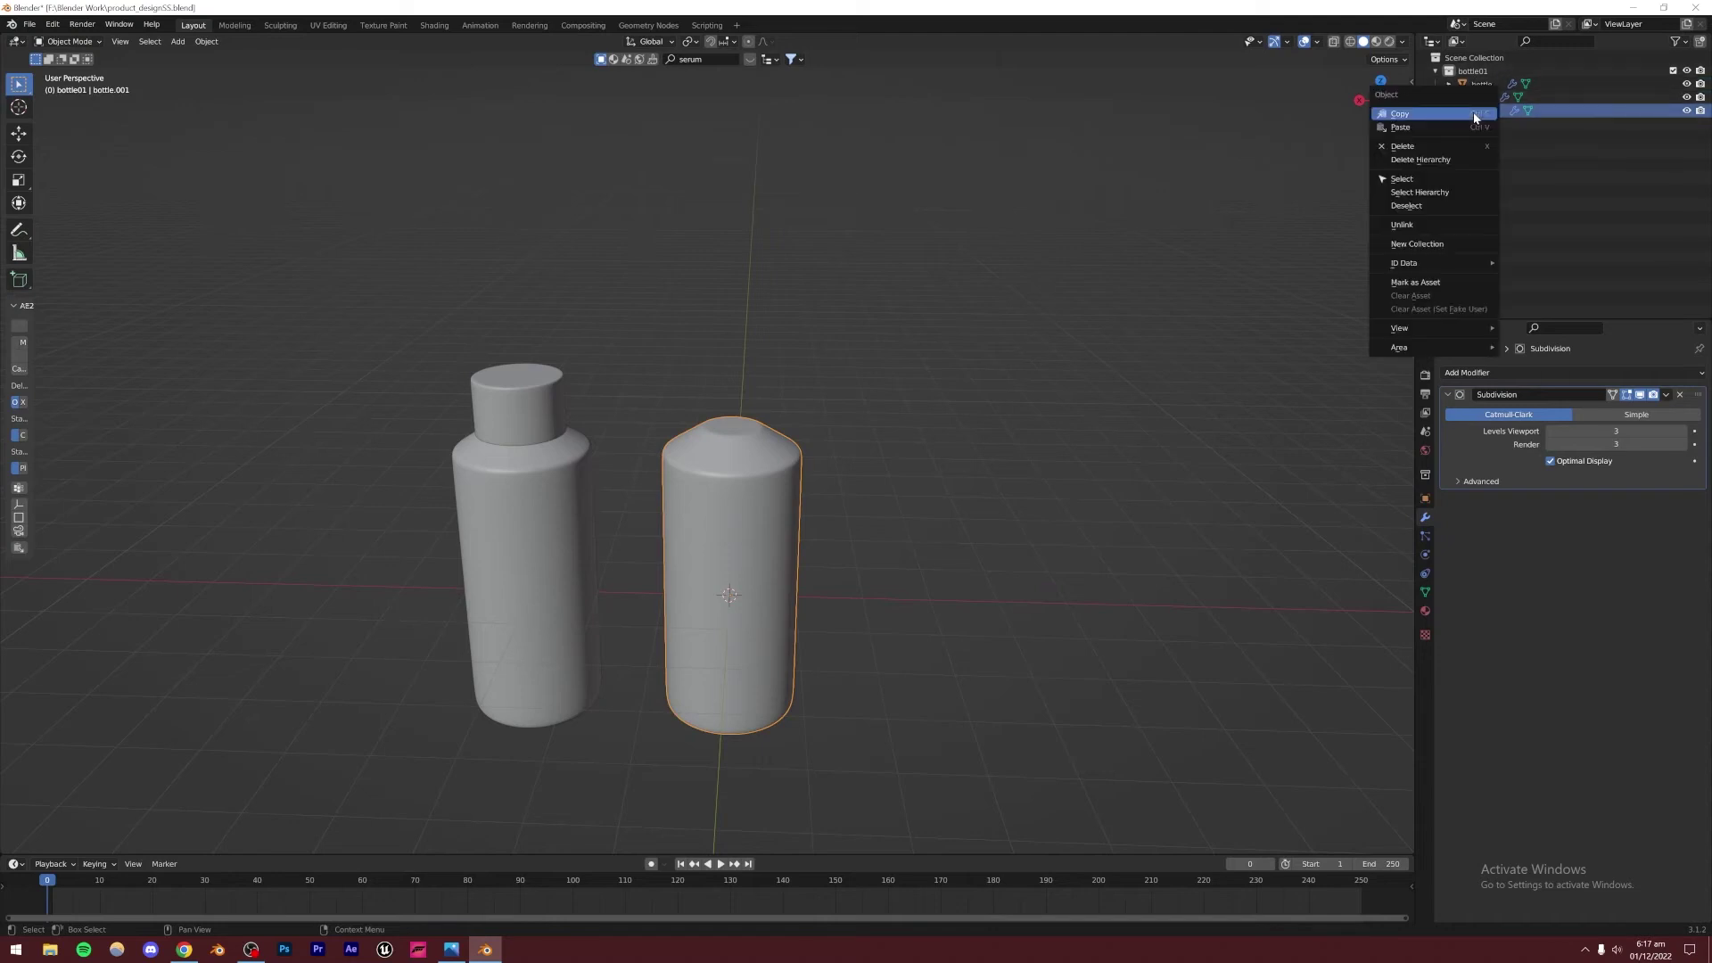
{"action": "left_click", "coordinate": [1416, 243]}
{"action": "left_click_drag", "start_coordinate": [1471, 124], "coordinate": [1478, 113]}
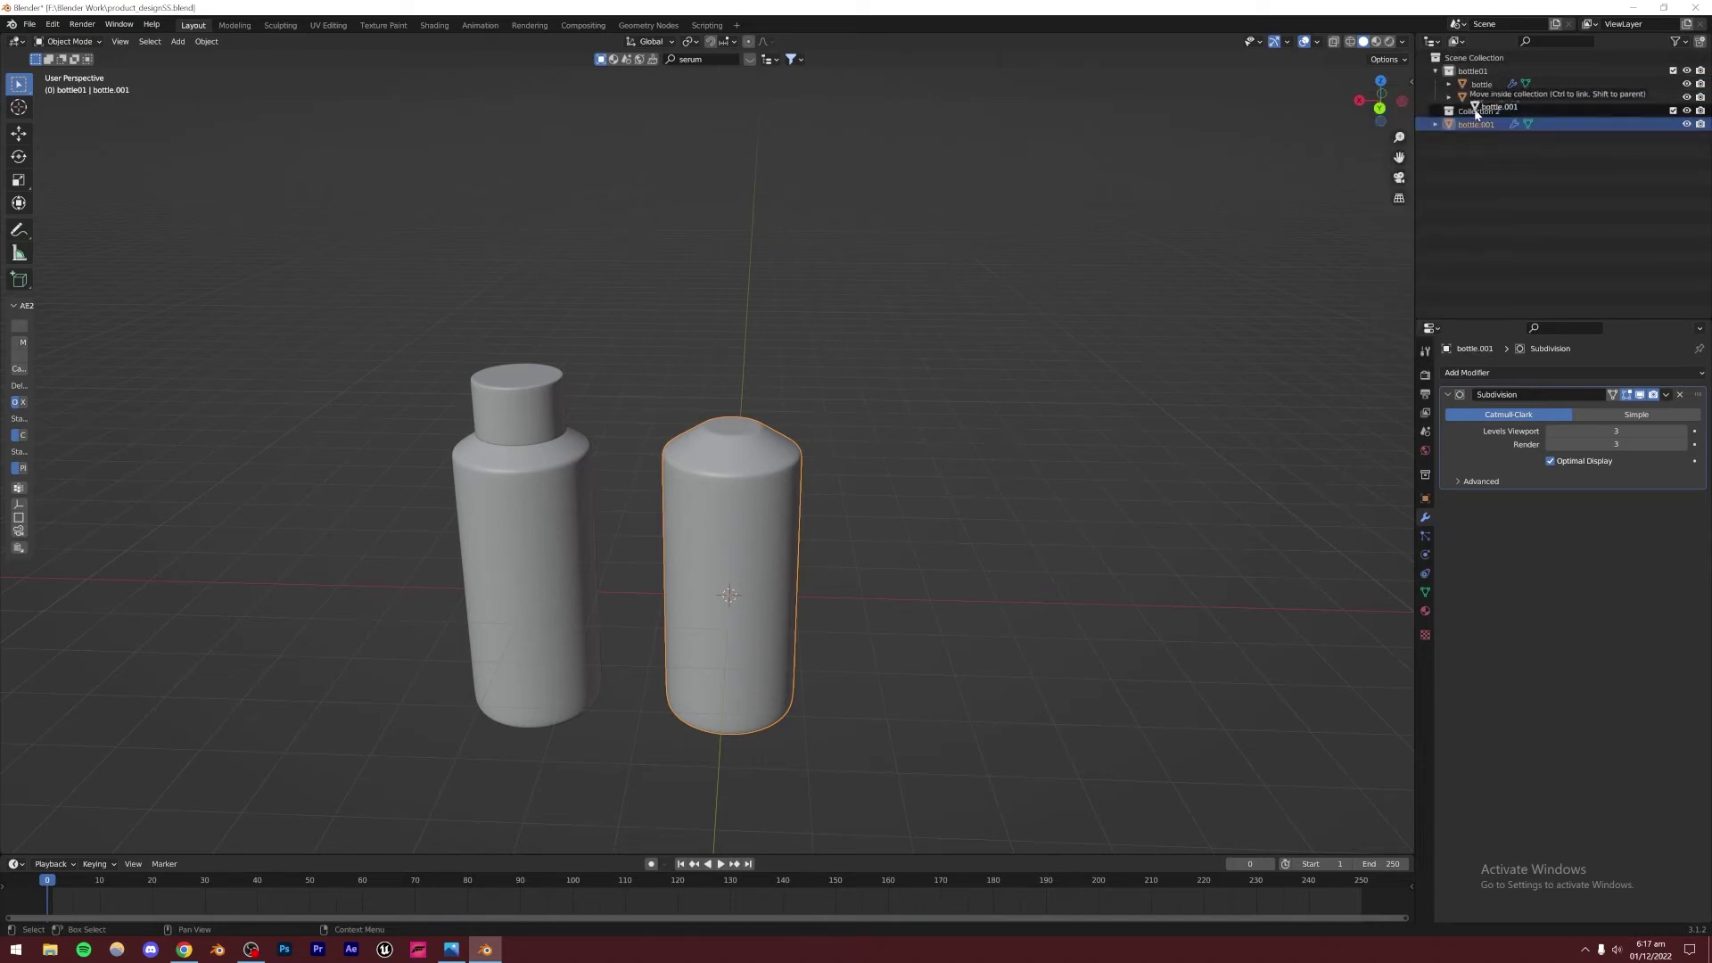
Rename the new collection as bottle02 and collapse both collections
{"action": "double_click", "coordinate": [1471, 110]}
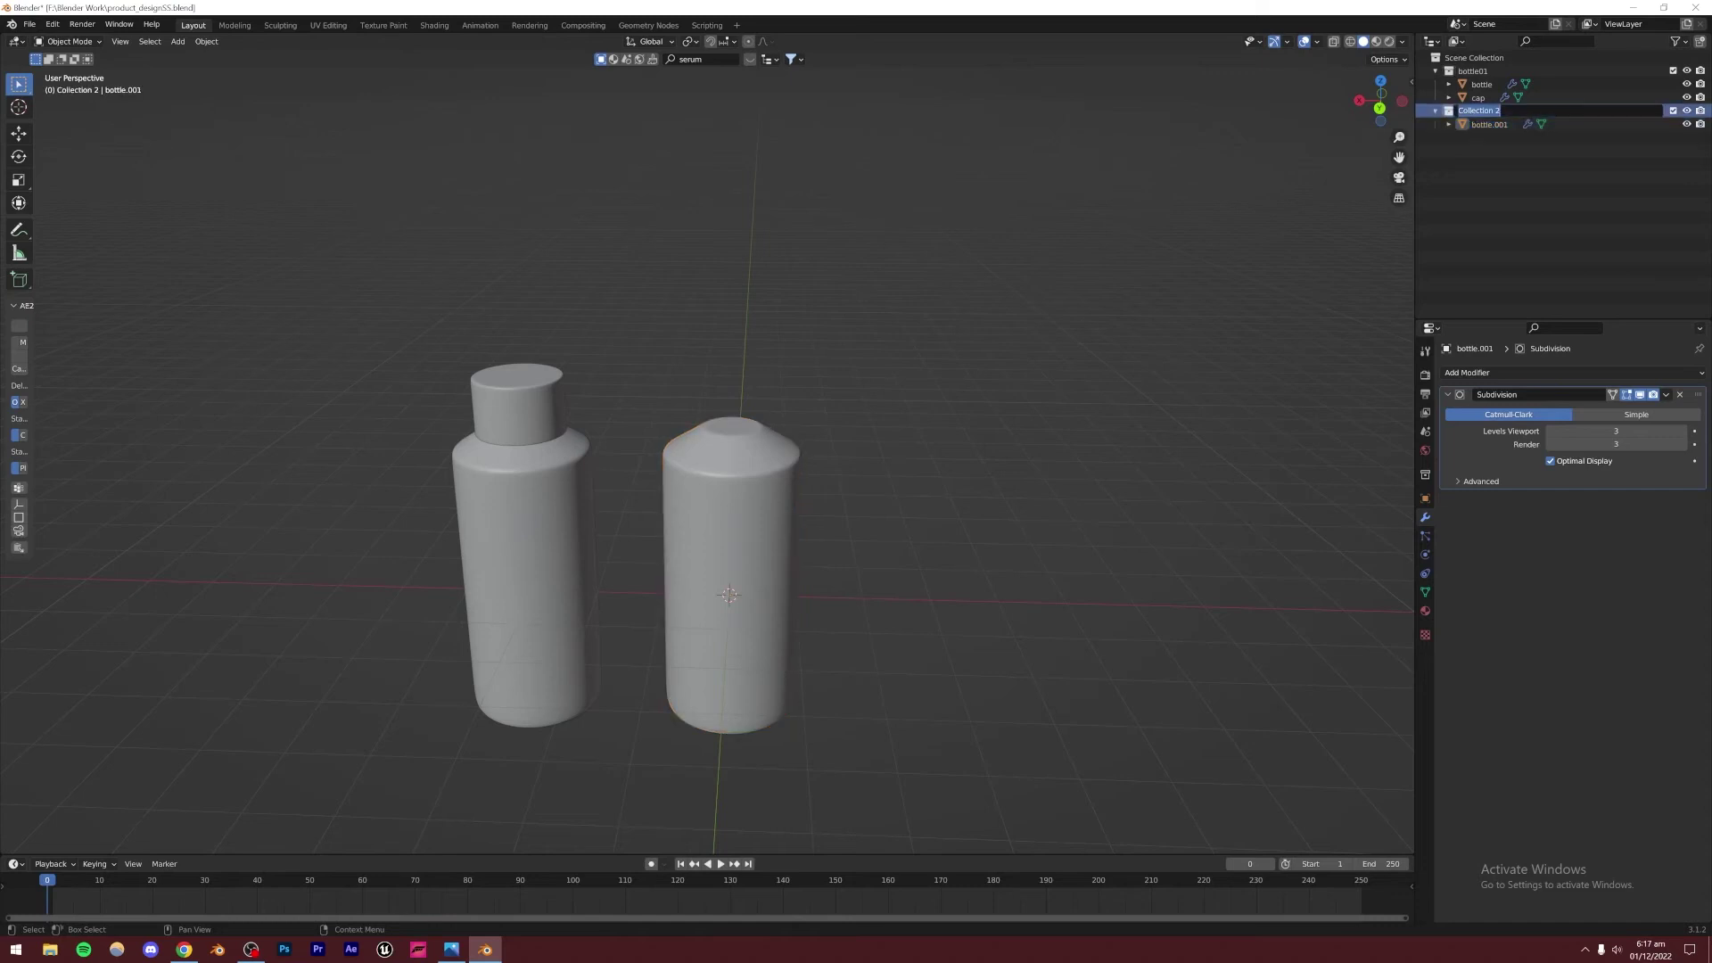
{"action": "type", "text": "bottle02"}
{"action": "key", "text": "Return"}
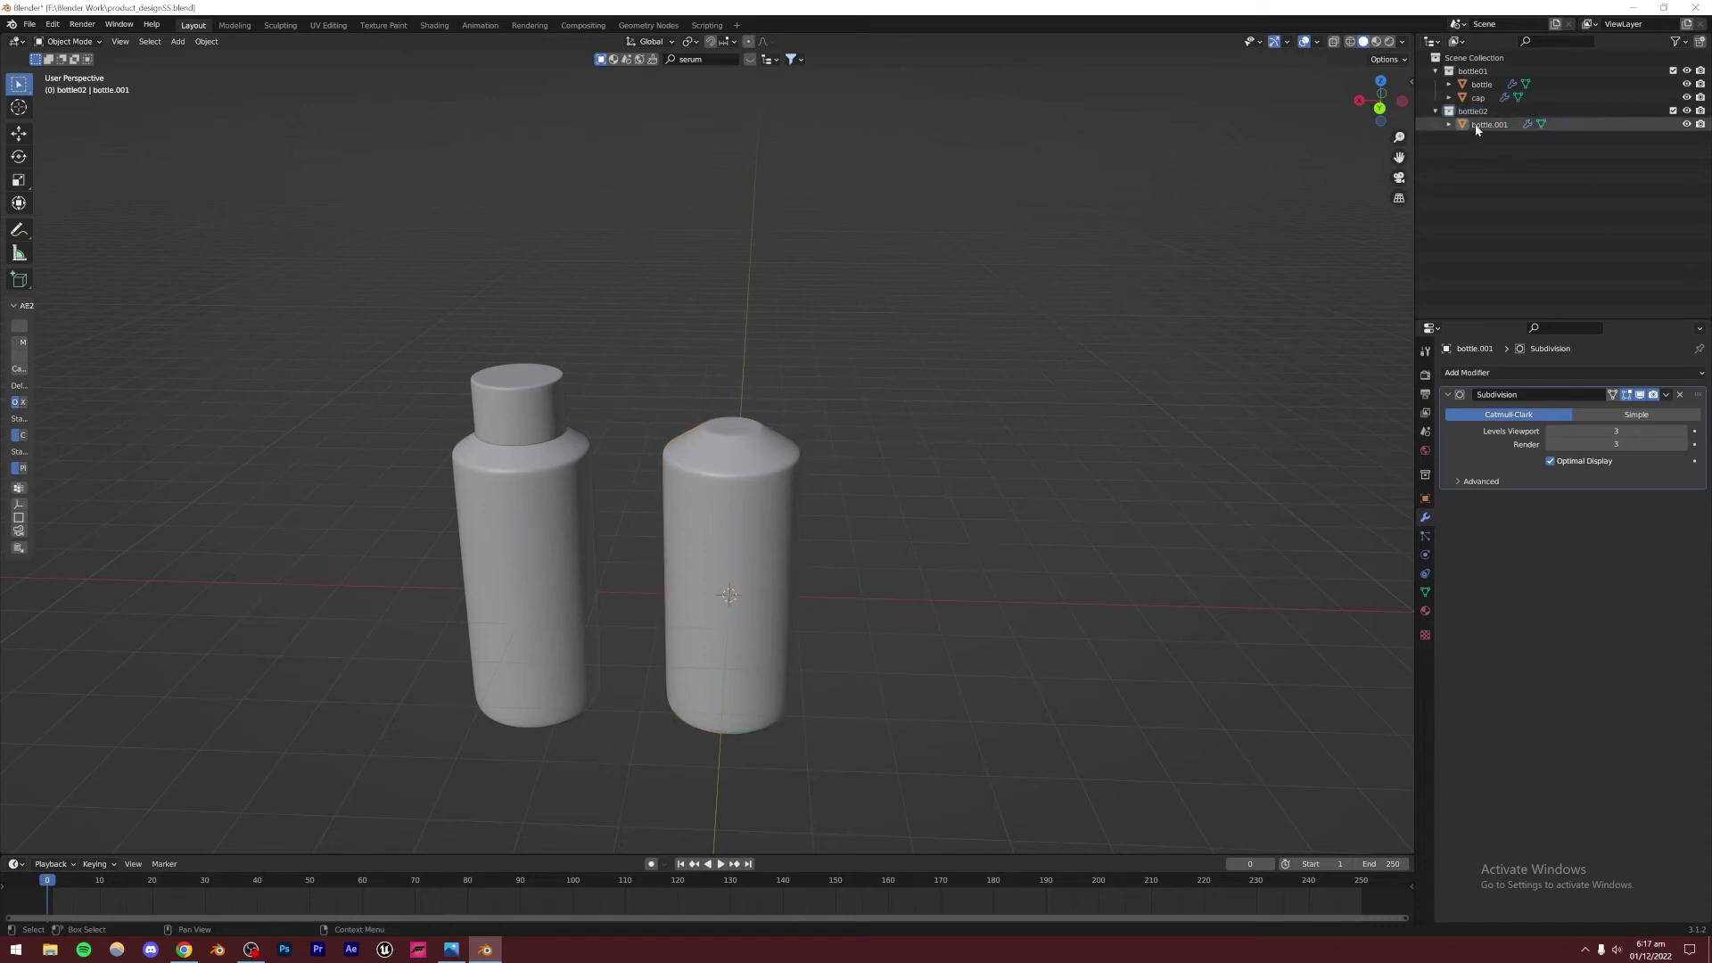
{"action": "left_click", "coordinate": [1436, 110]}
{"action": "left_click", "coordinate": [1436, 70]}
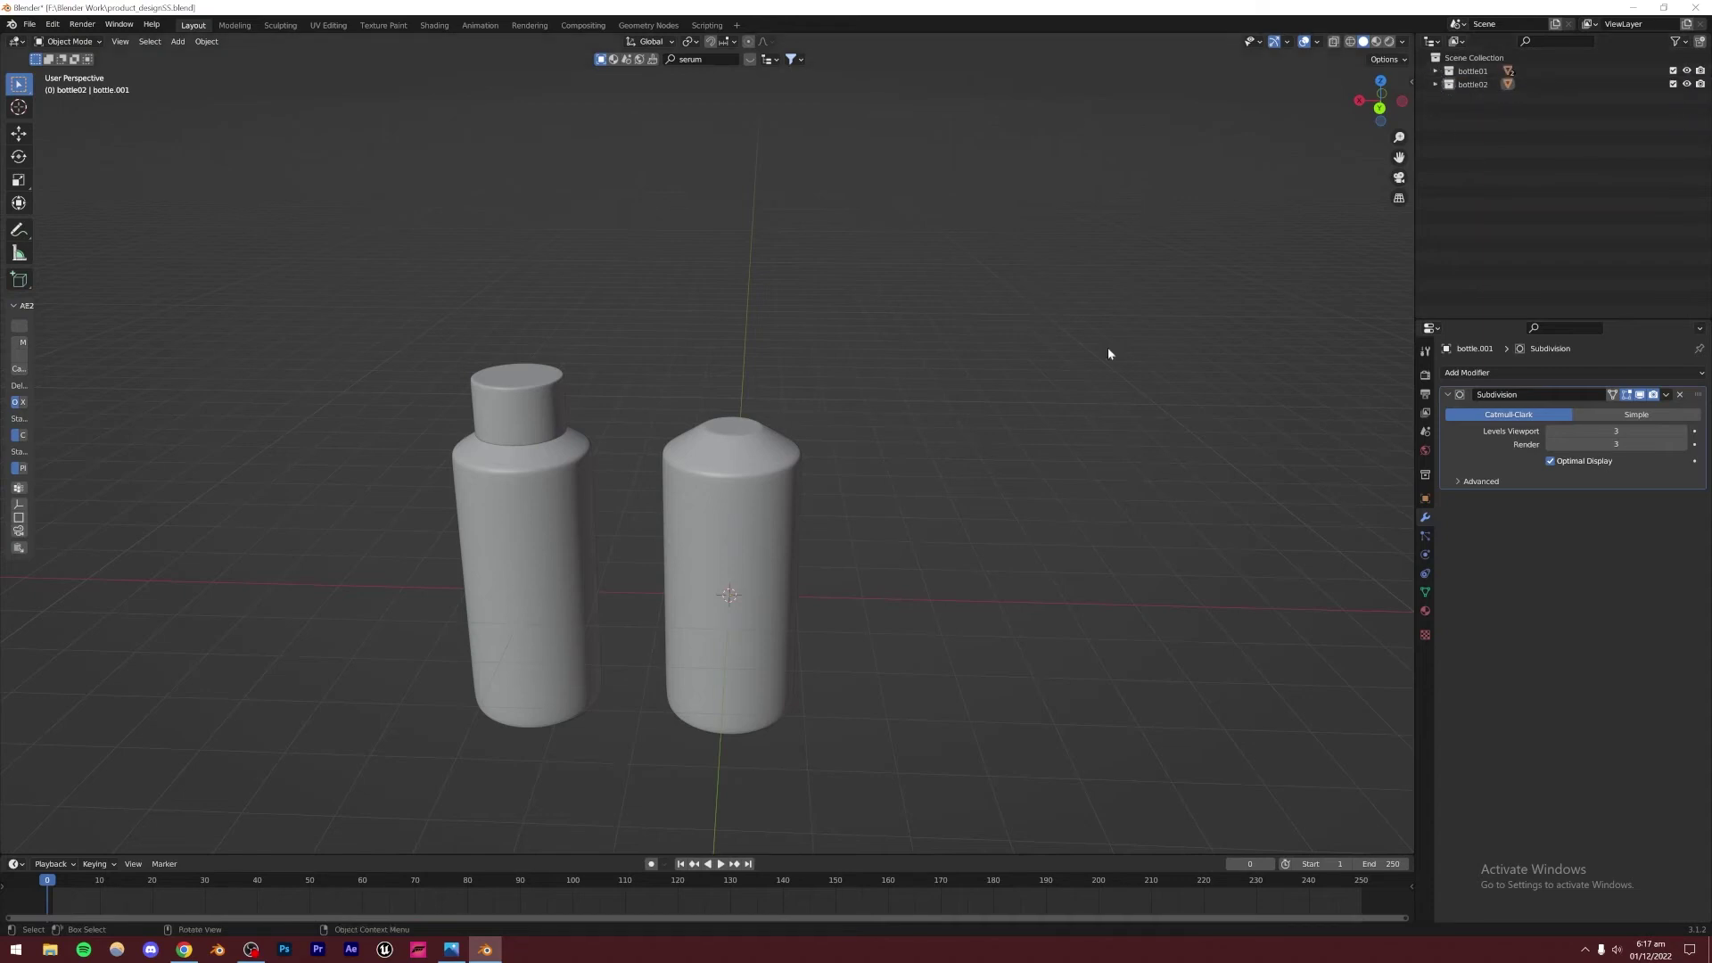
Shorten the duplicated bottle to jar height by raising its bottom rings about 3.05 m along Z in the back view
{"action": "left_click", "coordinate": [722, 554]}
{"action": "middle_click_drag", "start_coordinate": [722, 554], "coordinate": [765, 533], "text": "alt"}
{"action": "key", "text": "Tab"}
{"action": "key", "text": "alt+z"}
{"action": "left_click_drag", "start_coordinate": [843, 711], "coordinate": [624, 630]}
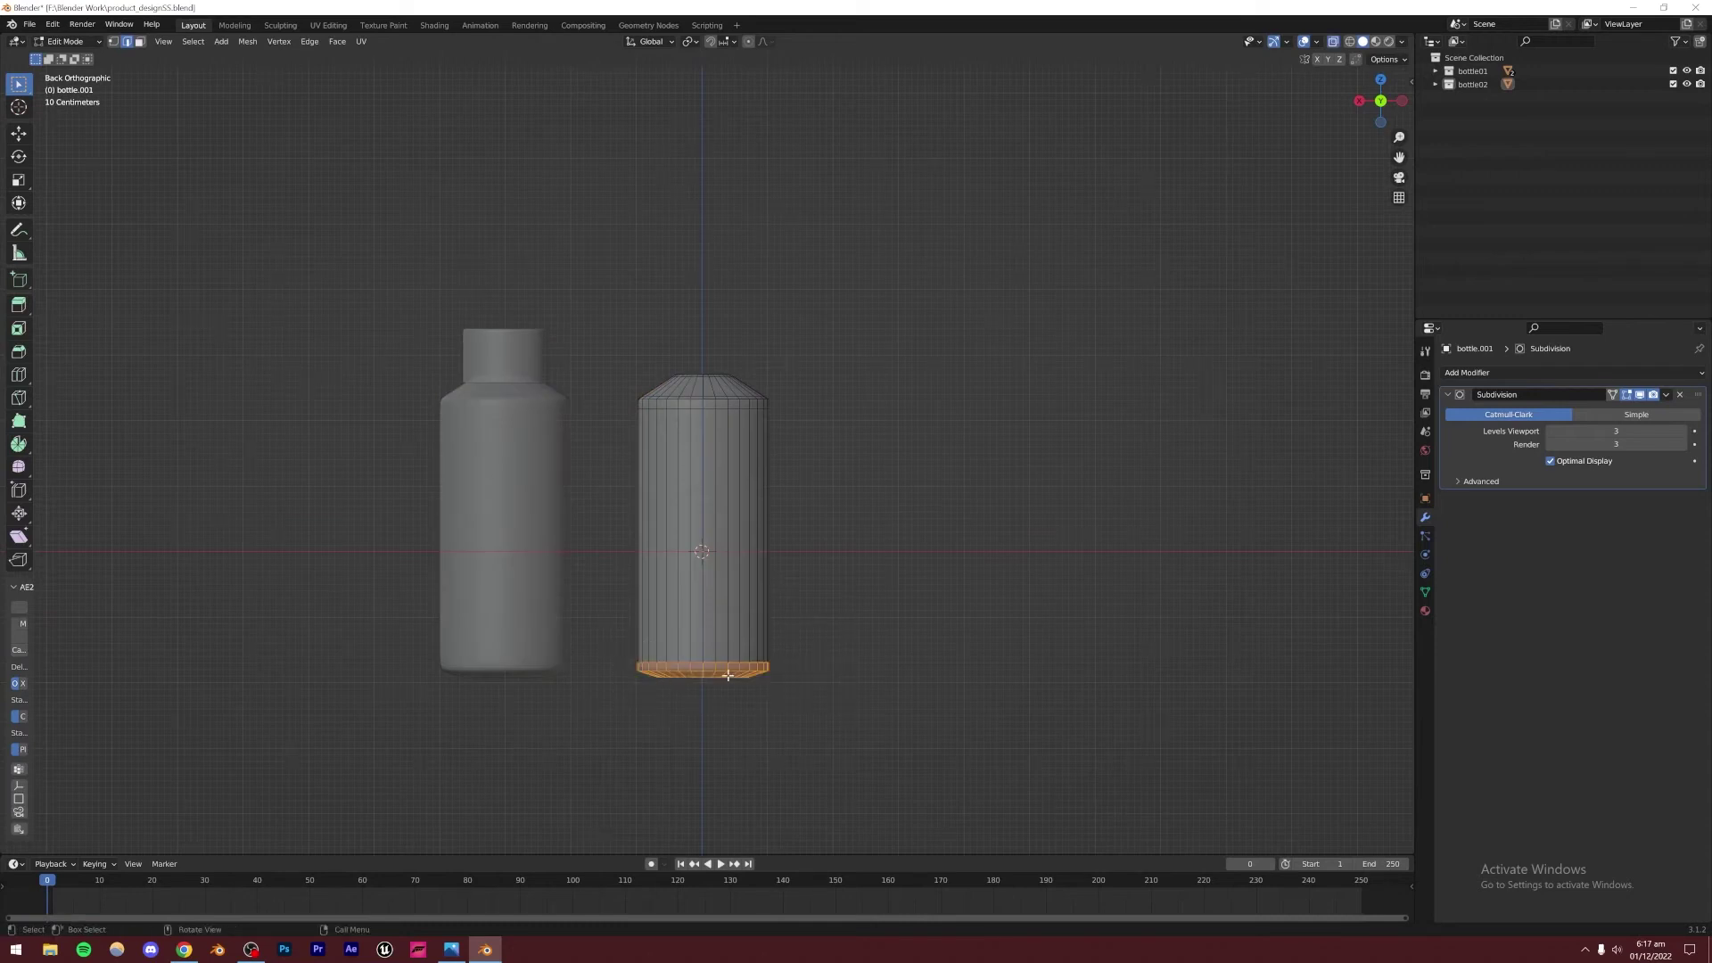
{"action": "key", "text": "g"}
{"action": "key", "text": "z"}
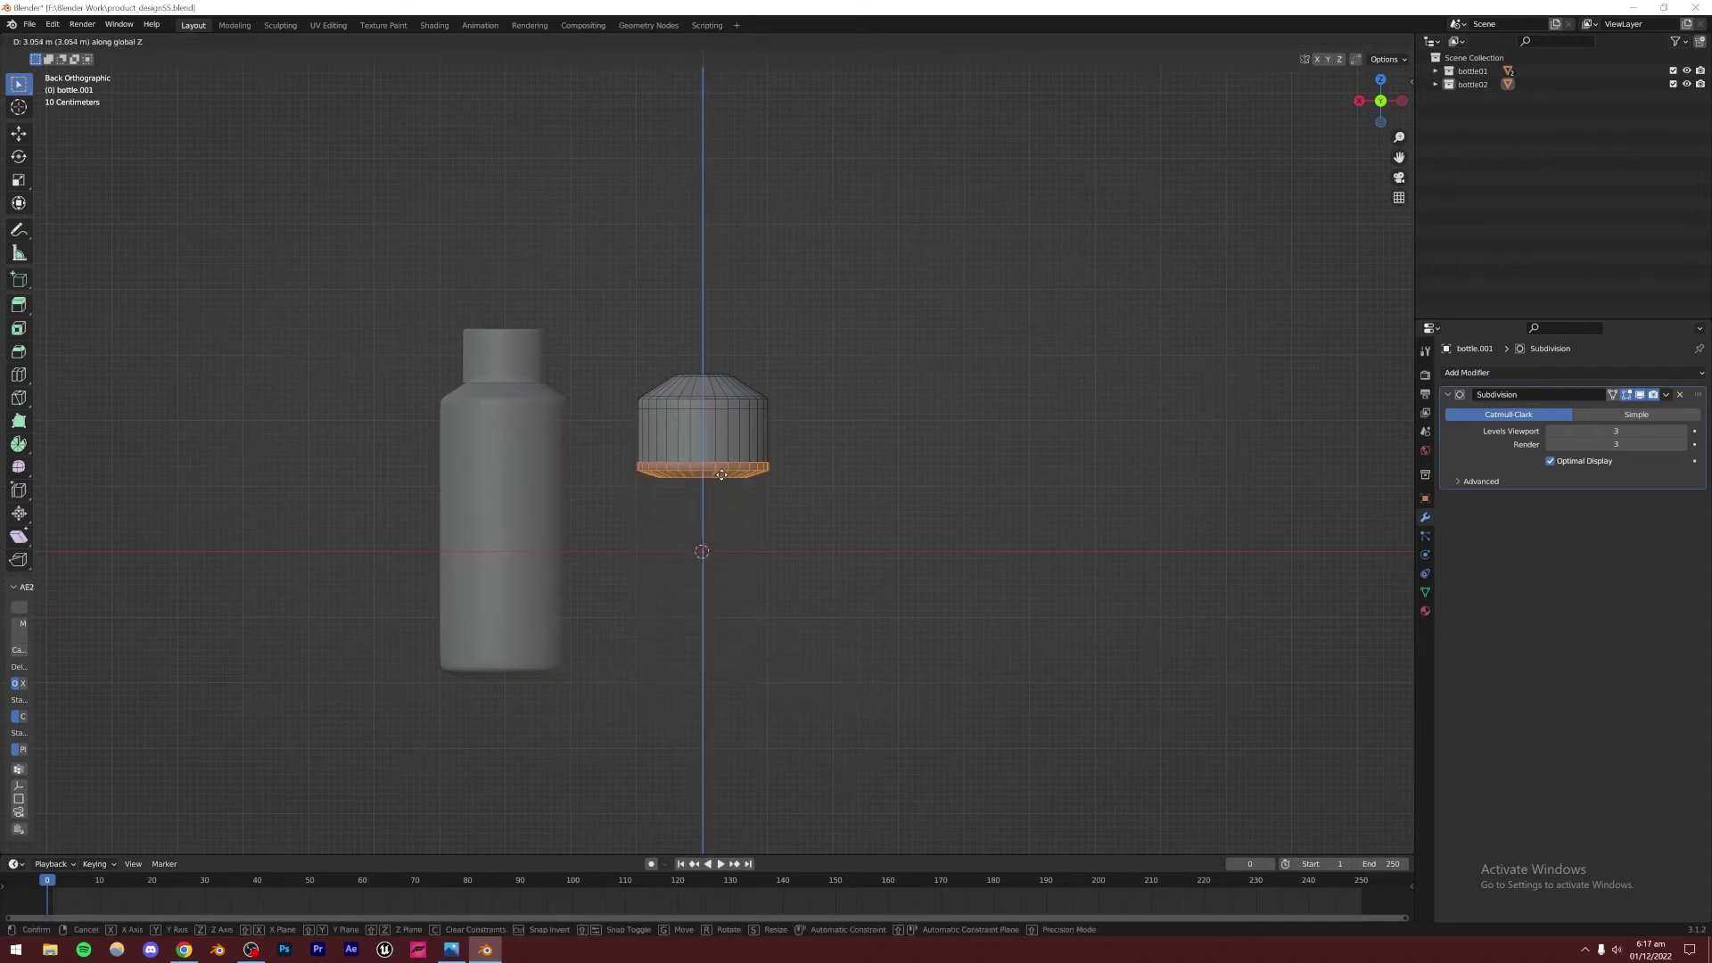
{"action": "left_click", "coordinate": [721, 474]}
{"action": "key", "text": "Tab"}
{"action": "scroll", "coordinate": [723, 472], "scroll_direction": "up", "scroll_amount": 3}
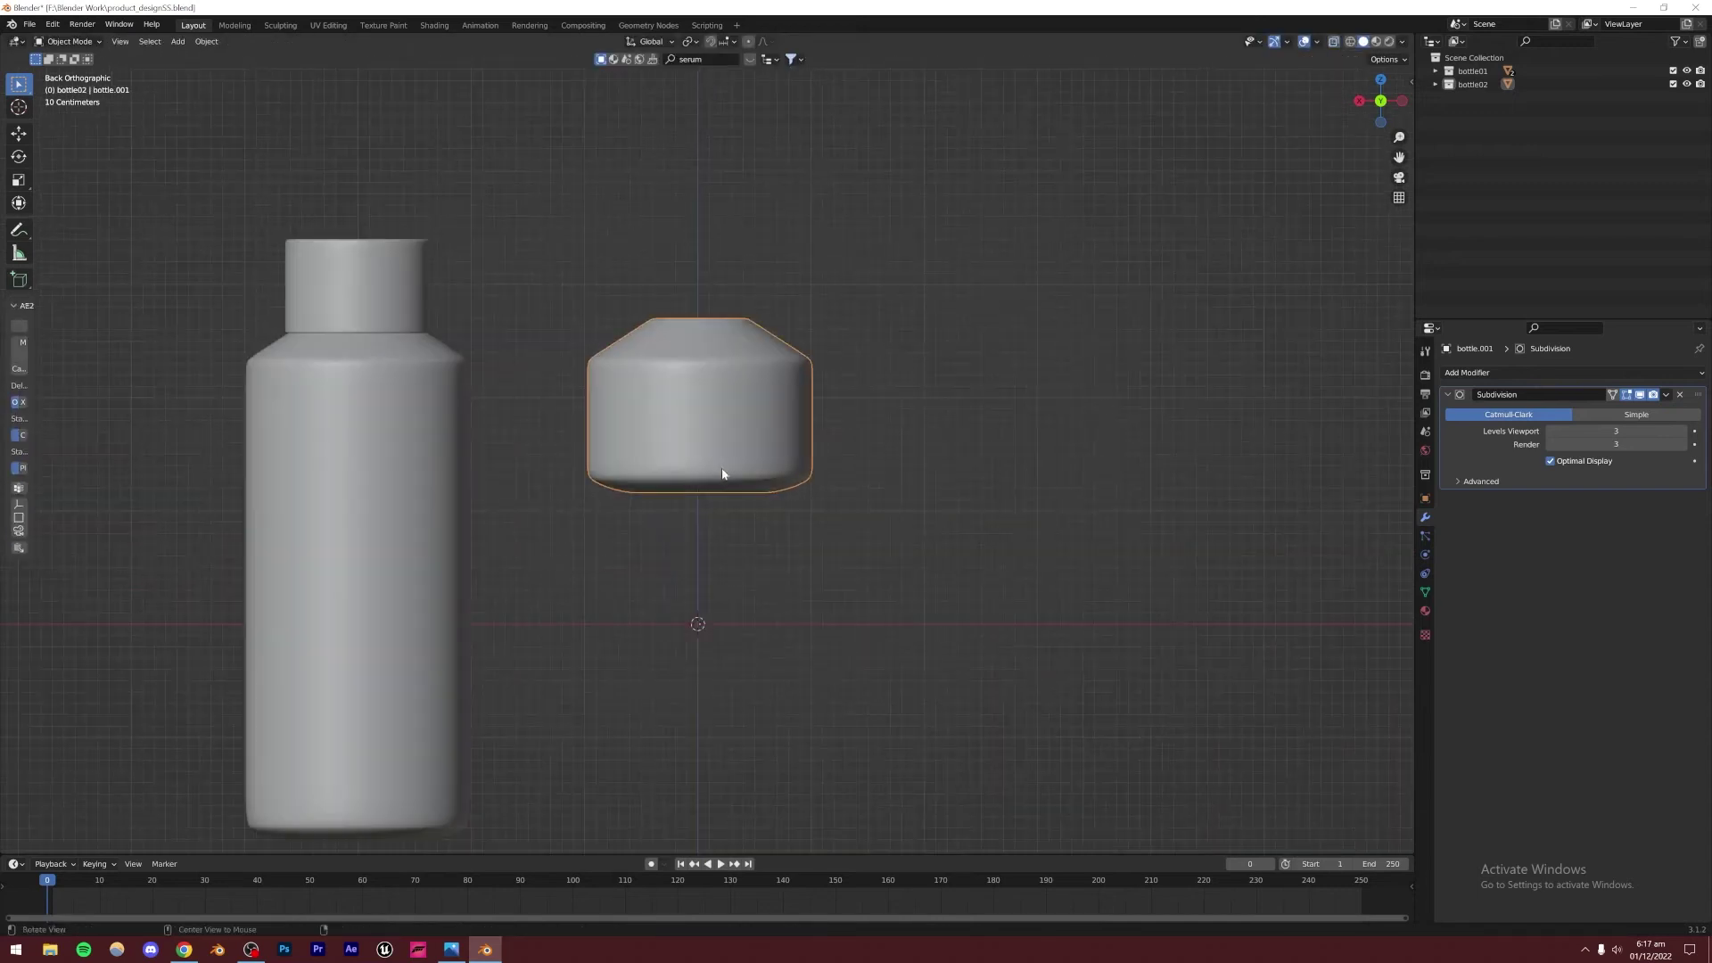
{"action": "mouse_move", "coordinate": [722, 473]}
{"action": "middle_mouse_down"}
{"action": "mouse_move", "coordinate": [645, 474]}
{"action": "mouse_move", "coordinate": [702, 466]}
{"action": "middle_mouse_up"}
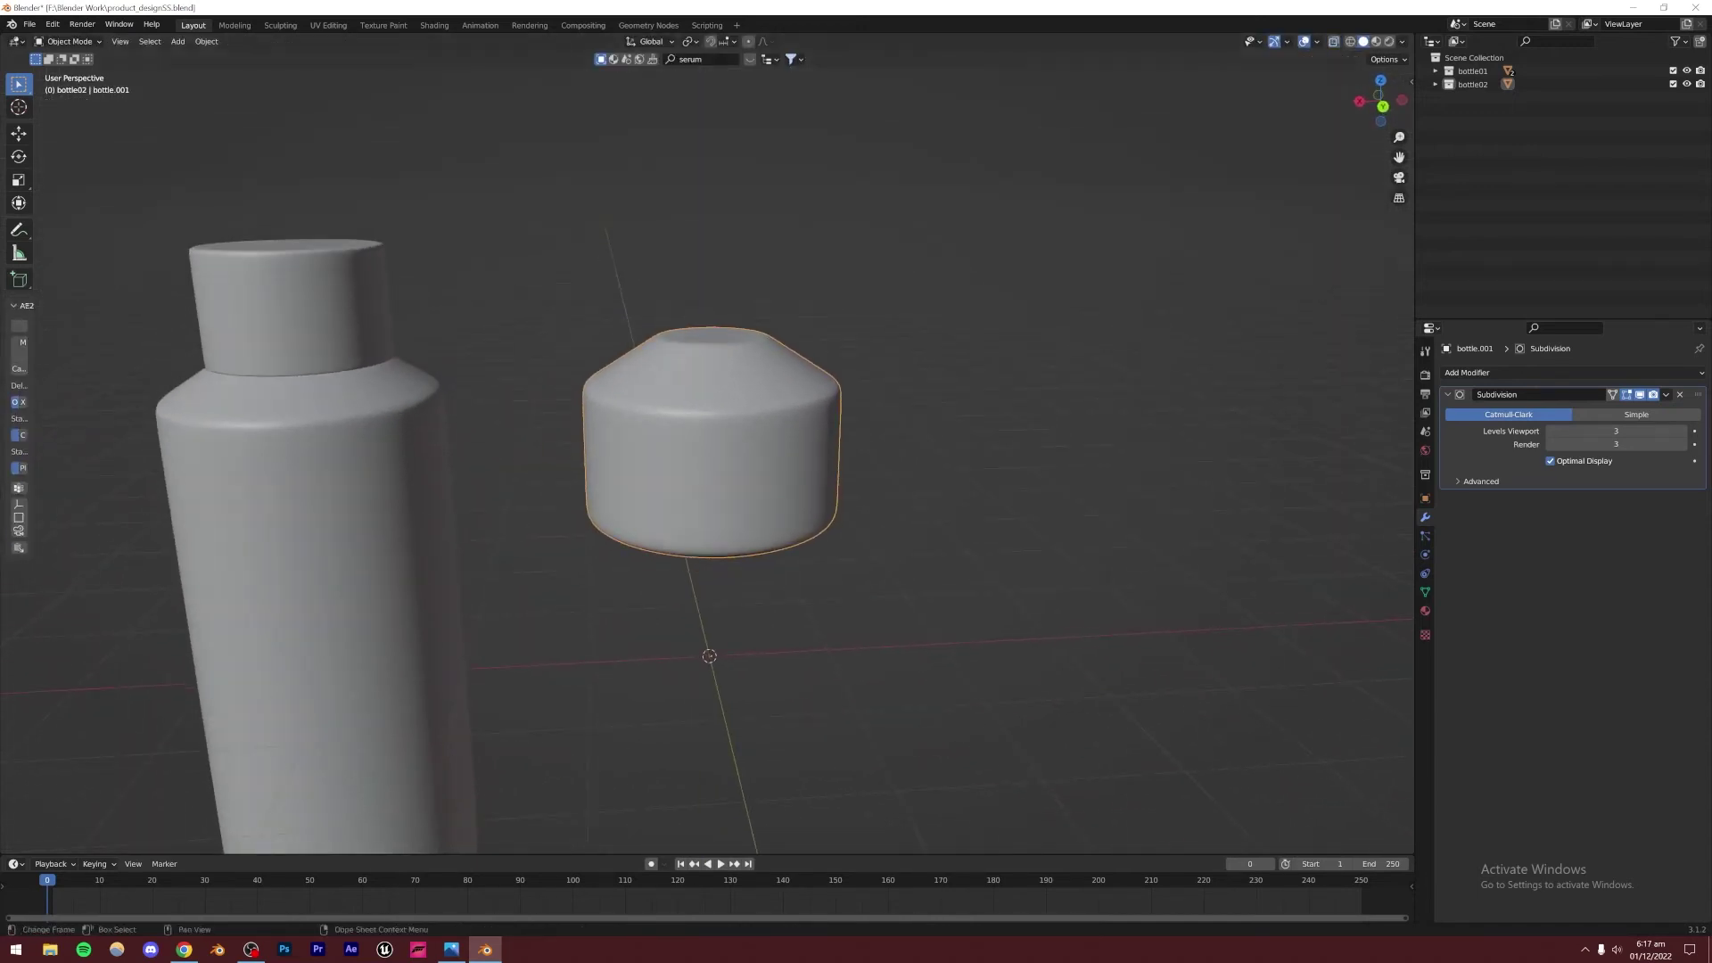
Check the jar in the reference render and lower the copied bottle's outer shoulder ring along Z to the body's top edge
{"action": "left_click", "coordinate": [451, 949]}
{"action": "scroll", "coordinate": [945, 372], "scroll_direction": "up", "scroll_amount": 5}
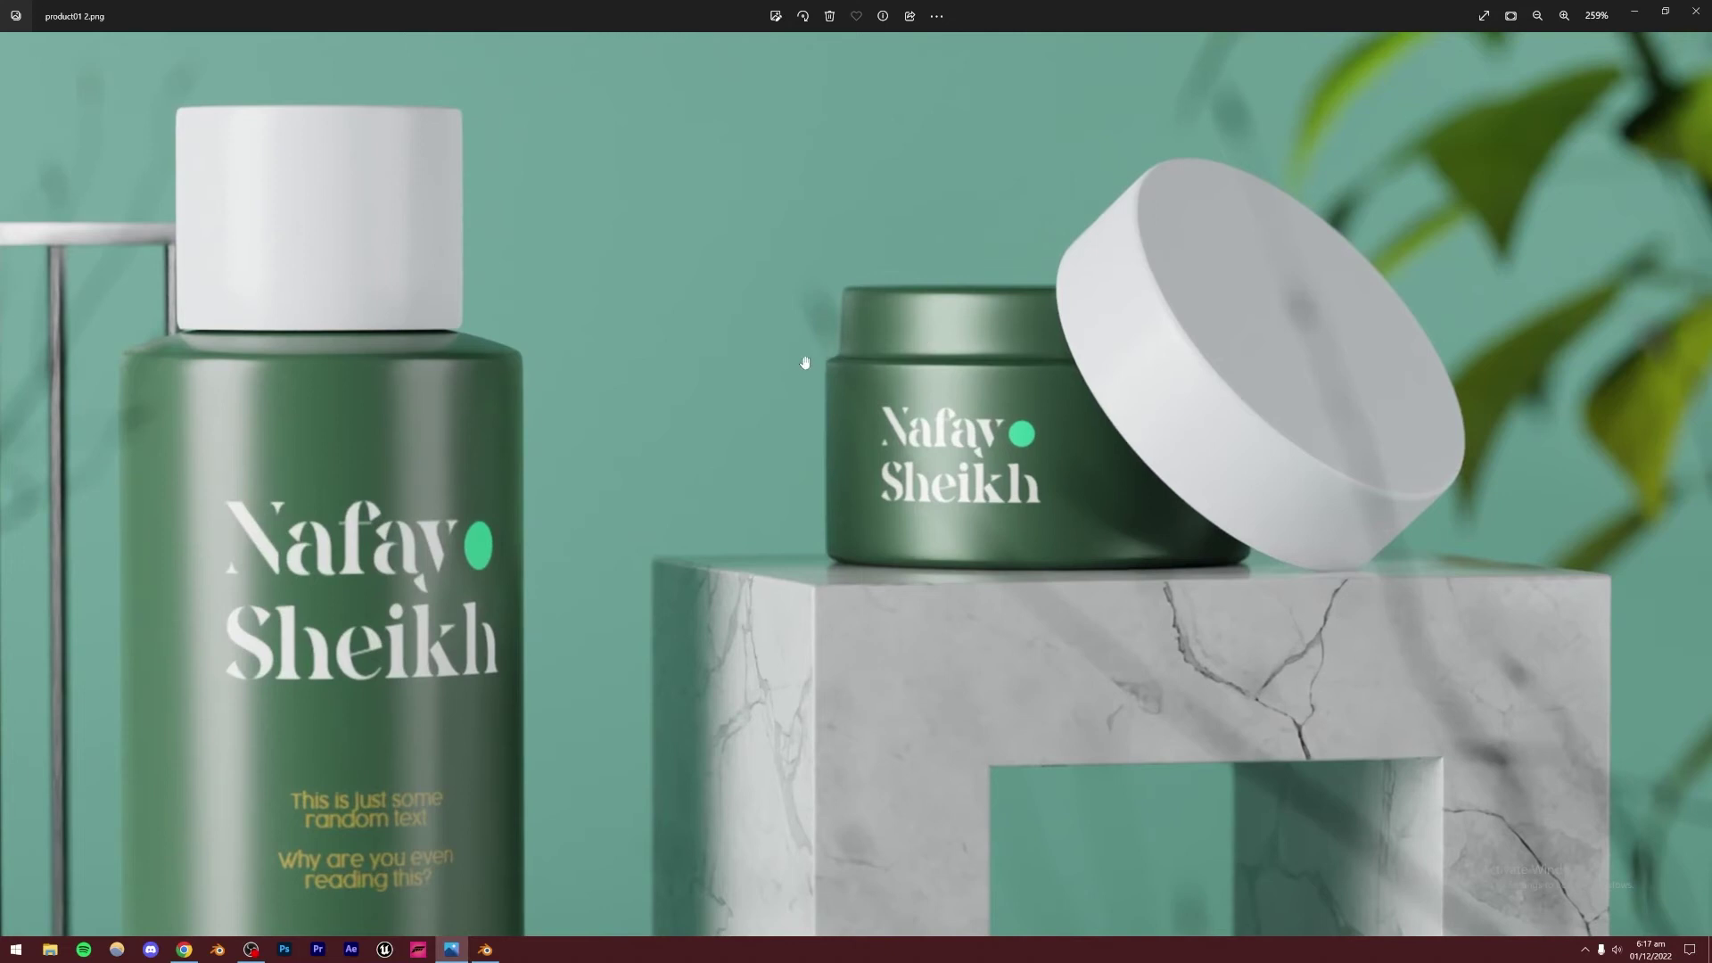
{"action": "left_click", "coordinate": [485, 948]}
{"action": "middle_click_drag", "start_coordinate": [728, 503], "coordinate": [684, 533]}
{"action": "key", "text": "Tab"}
{"action": "scroll", "coordinate": [684, 535], "scroll_direction": "up", "scroll_amount": 2}
{"action": "middle_click_drag", "start_coordinate": [684, 537], "coordinate": [742, 633]}
{"action": "scroll", "coordinate": [737, 570], "scroll_direction": "up", "scroll_amount": 4}
{"action": "key", "text": "alt+z"}
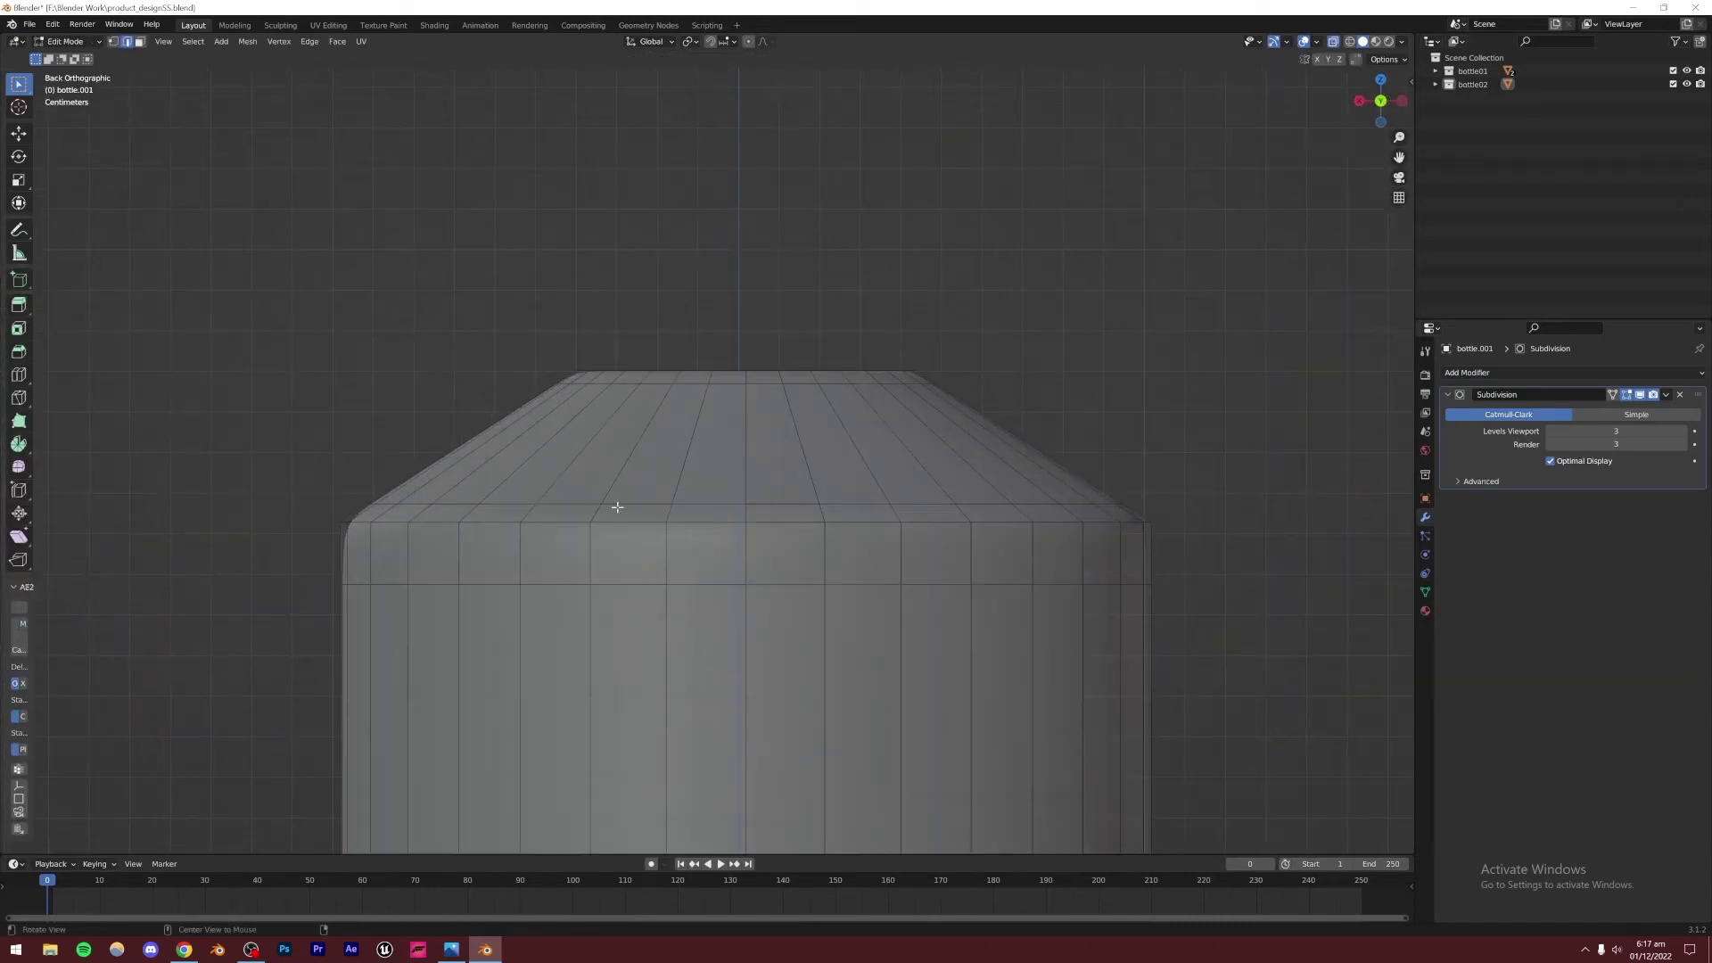
{"action": "left_click_drag", "start_coordinate": [326, 462], "coordinate": [1157, 511]}
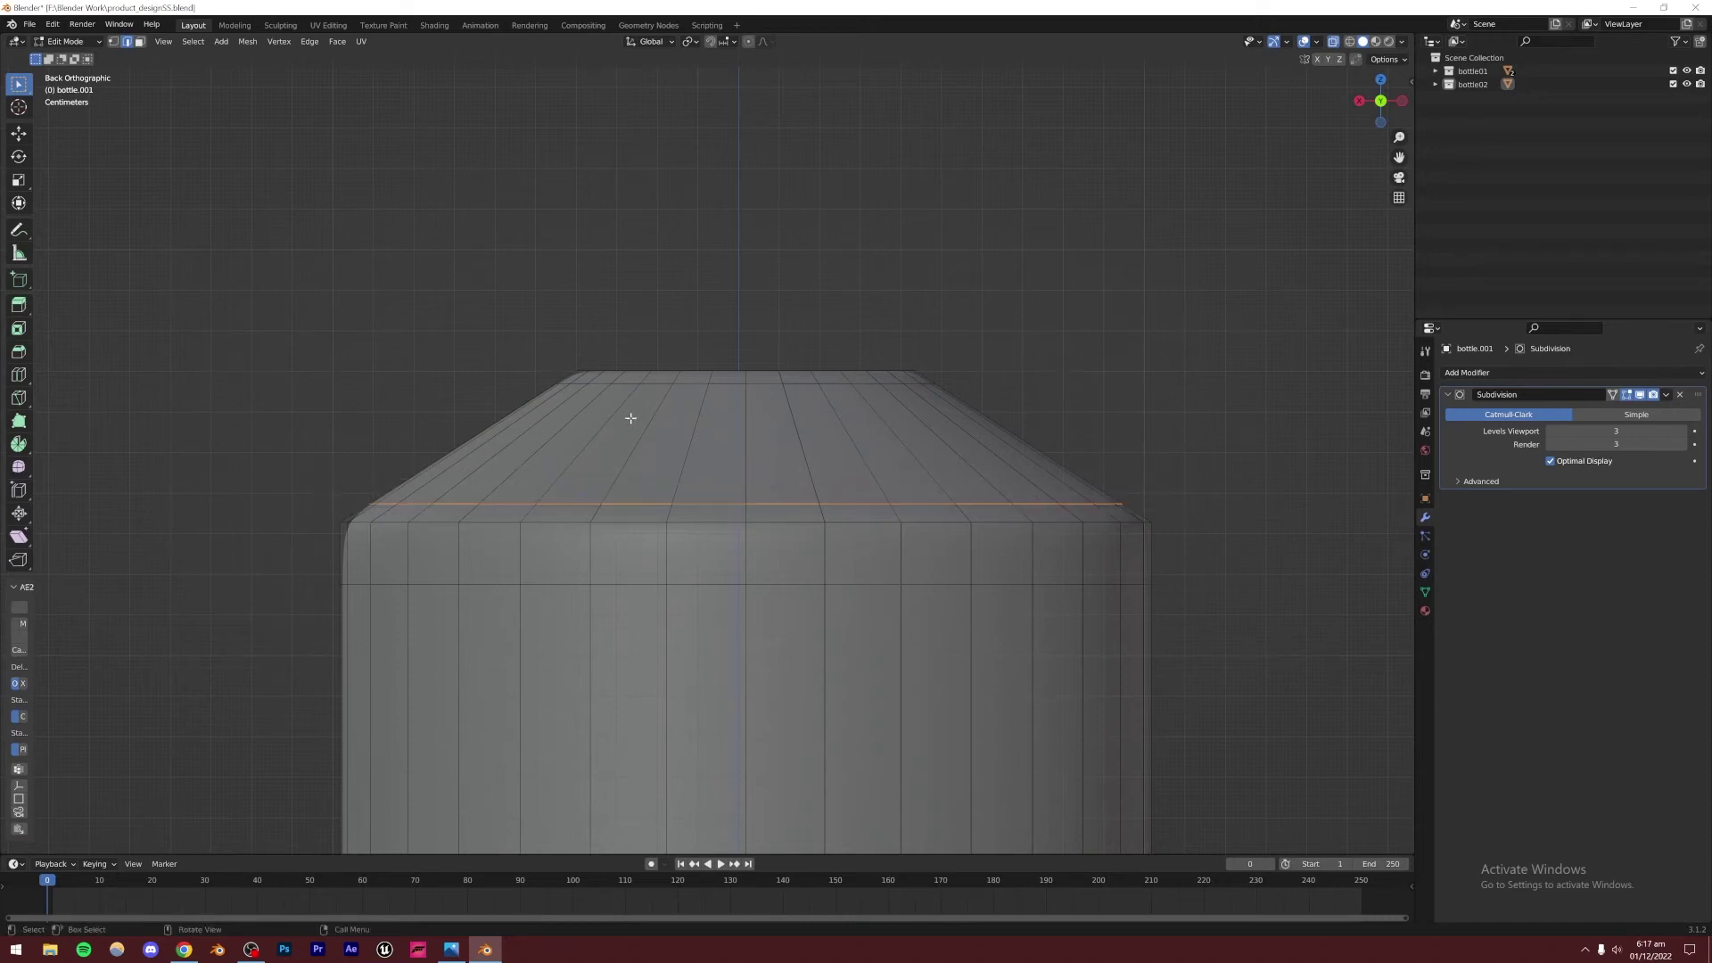
{"action": "key", "text": "g"}
{"action": "key", "text": "z"}
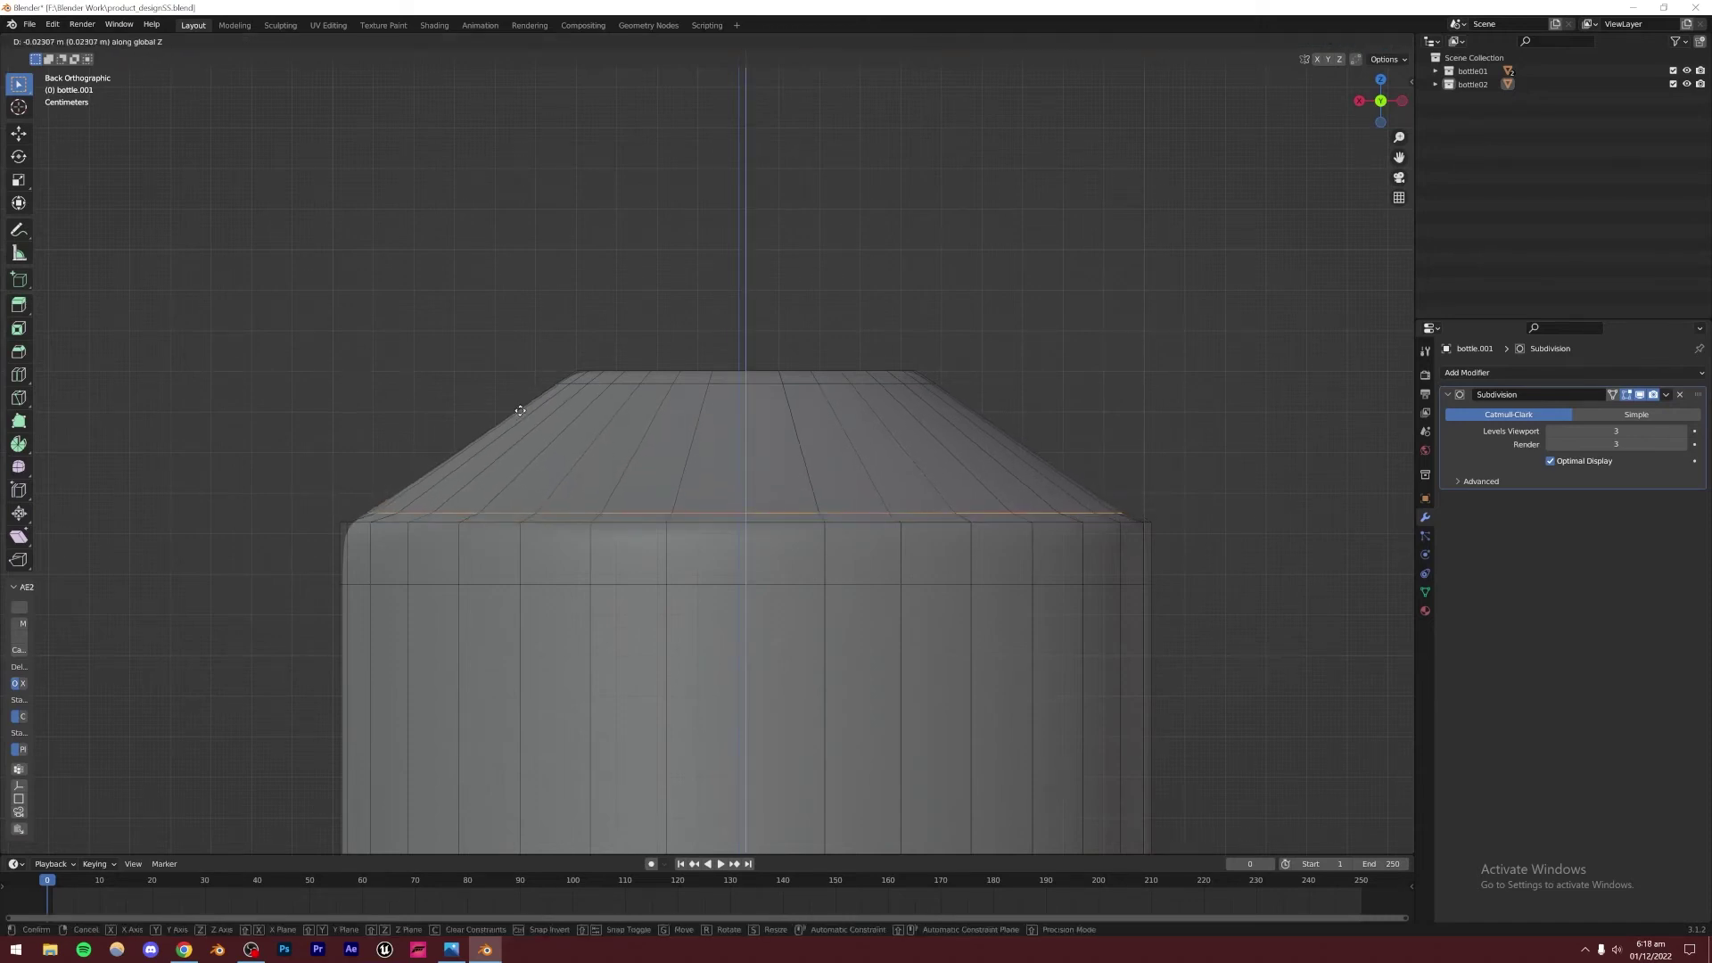
{"action": "left_click", "coordinate": [520, 417]}
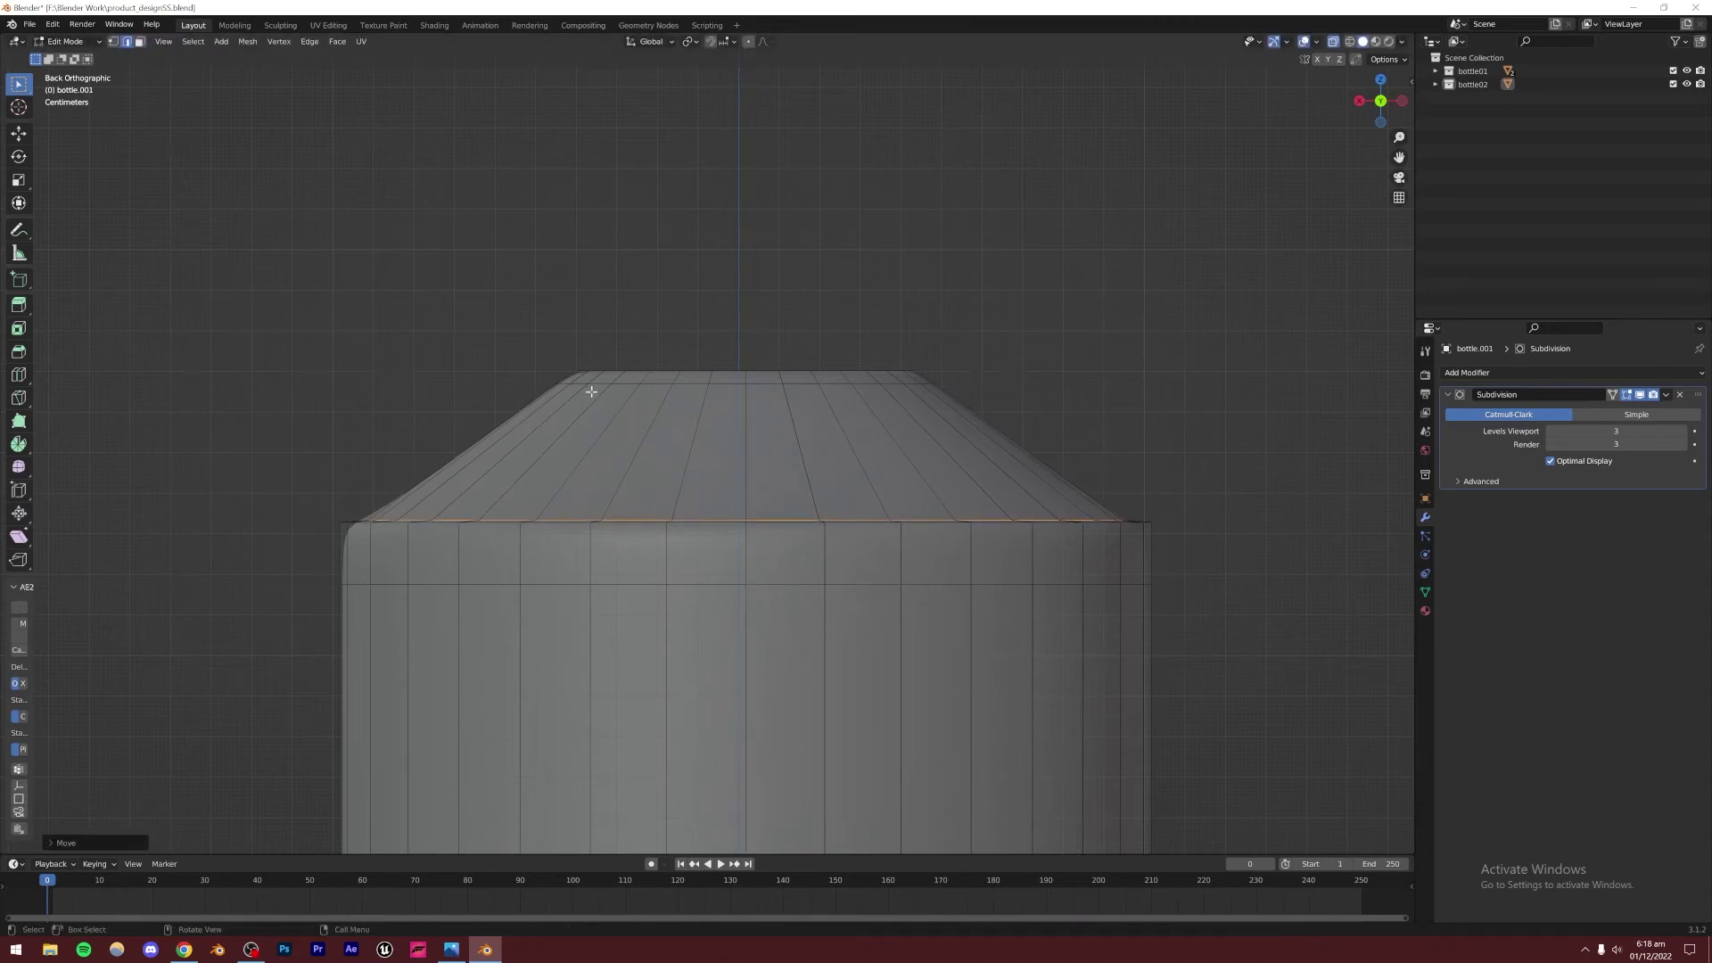
Lower the upper shoulder ring about 0.3 m along Z and scale it outward by about 1.66
{"action": "left_click_drag", "start_coordinate": [520, 379], "coordinate": [994, 408]}
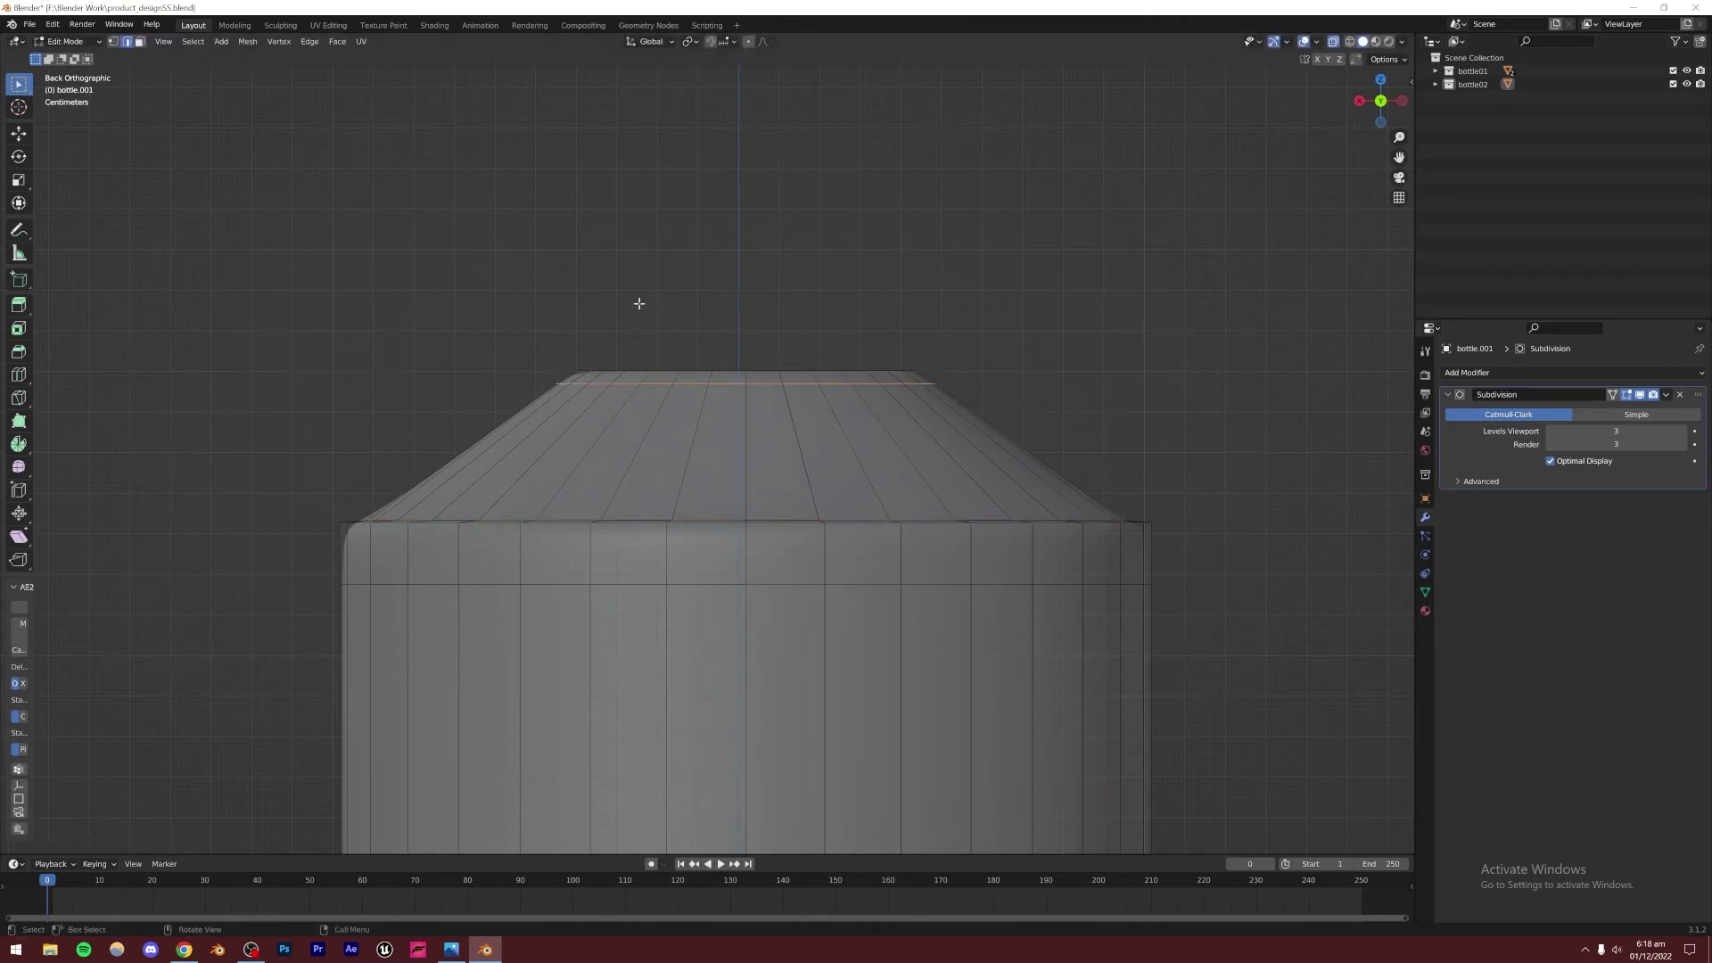
{"action": "key", "text": "g"}
{"action": "key", "text": "z"}
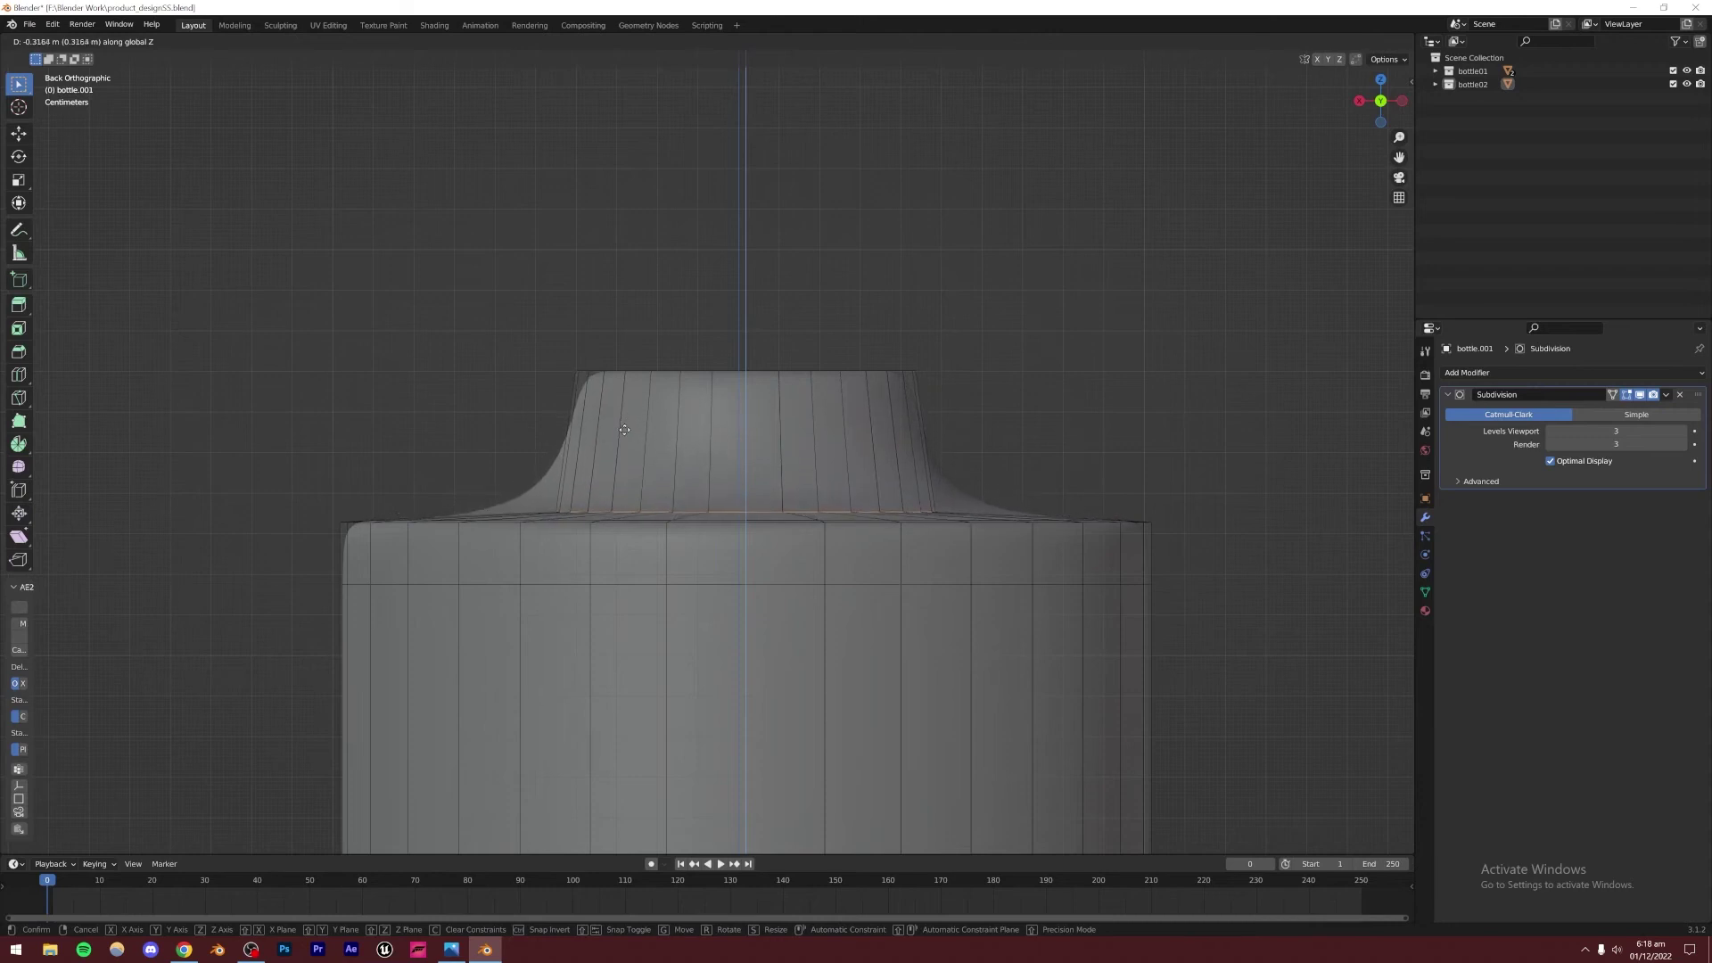
{"action": "left_click", "coordinate": [742, 454]}
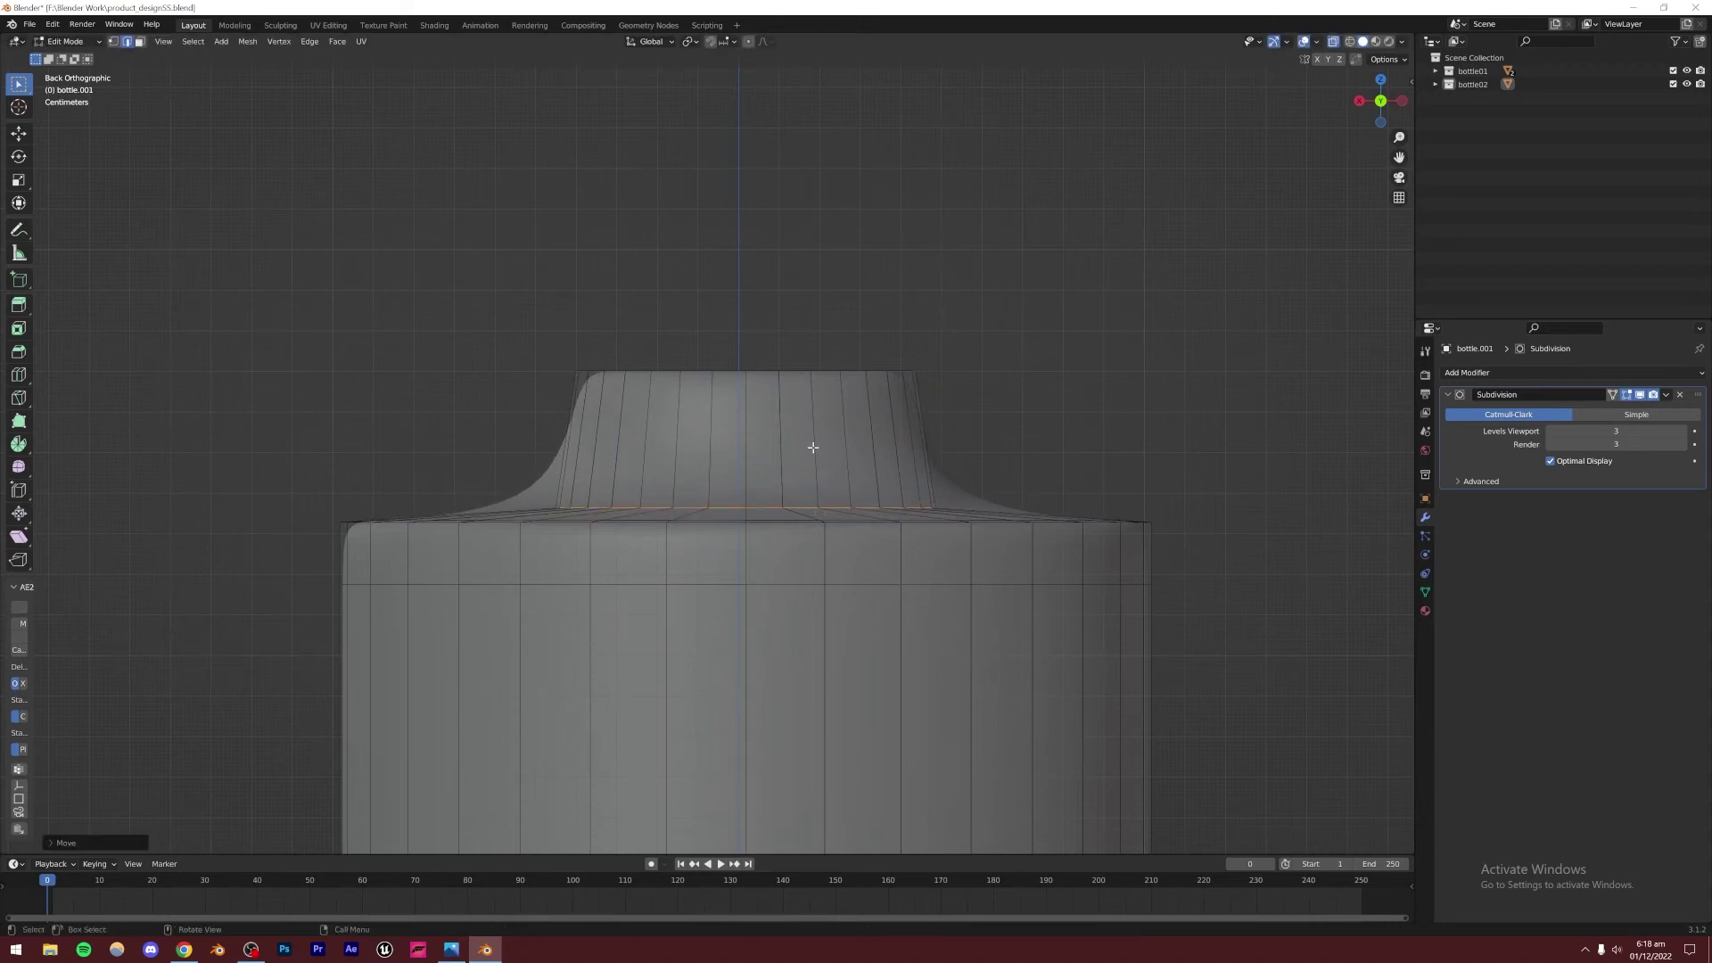
{"action": "key", "text": "s"}
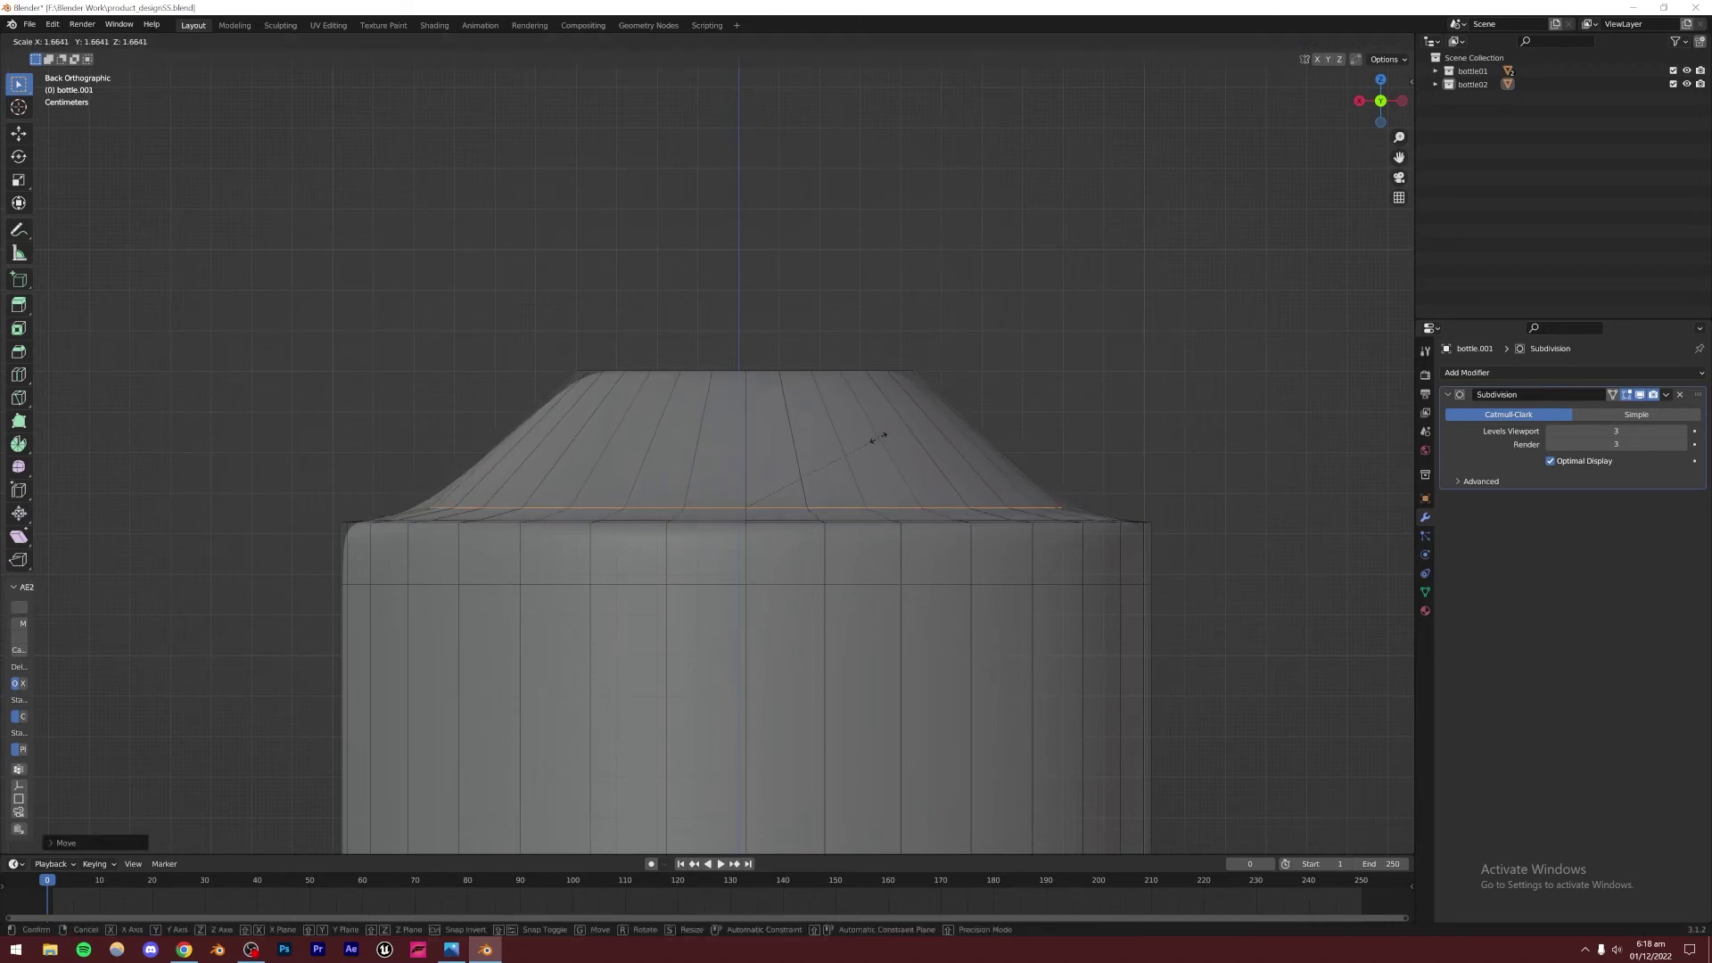
{"action": "left_click", "coordinate": [877, 437]}
Lower the top cap edges along Z to just above the shoulder and scale them outward by about 1.85
{"action": "left_click_drag", "start_coordinate": [506, 338], "coordinate": [995, 410]}
{"action": "key", "text": "g"}
{"action": "key", "text": "z"}
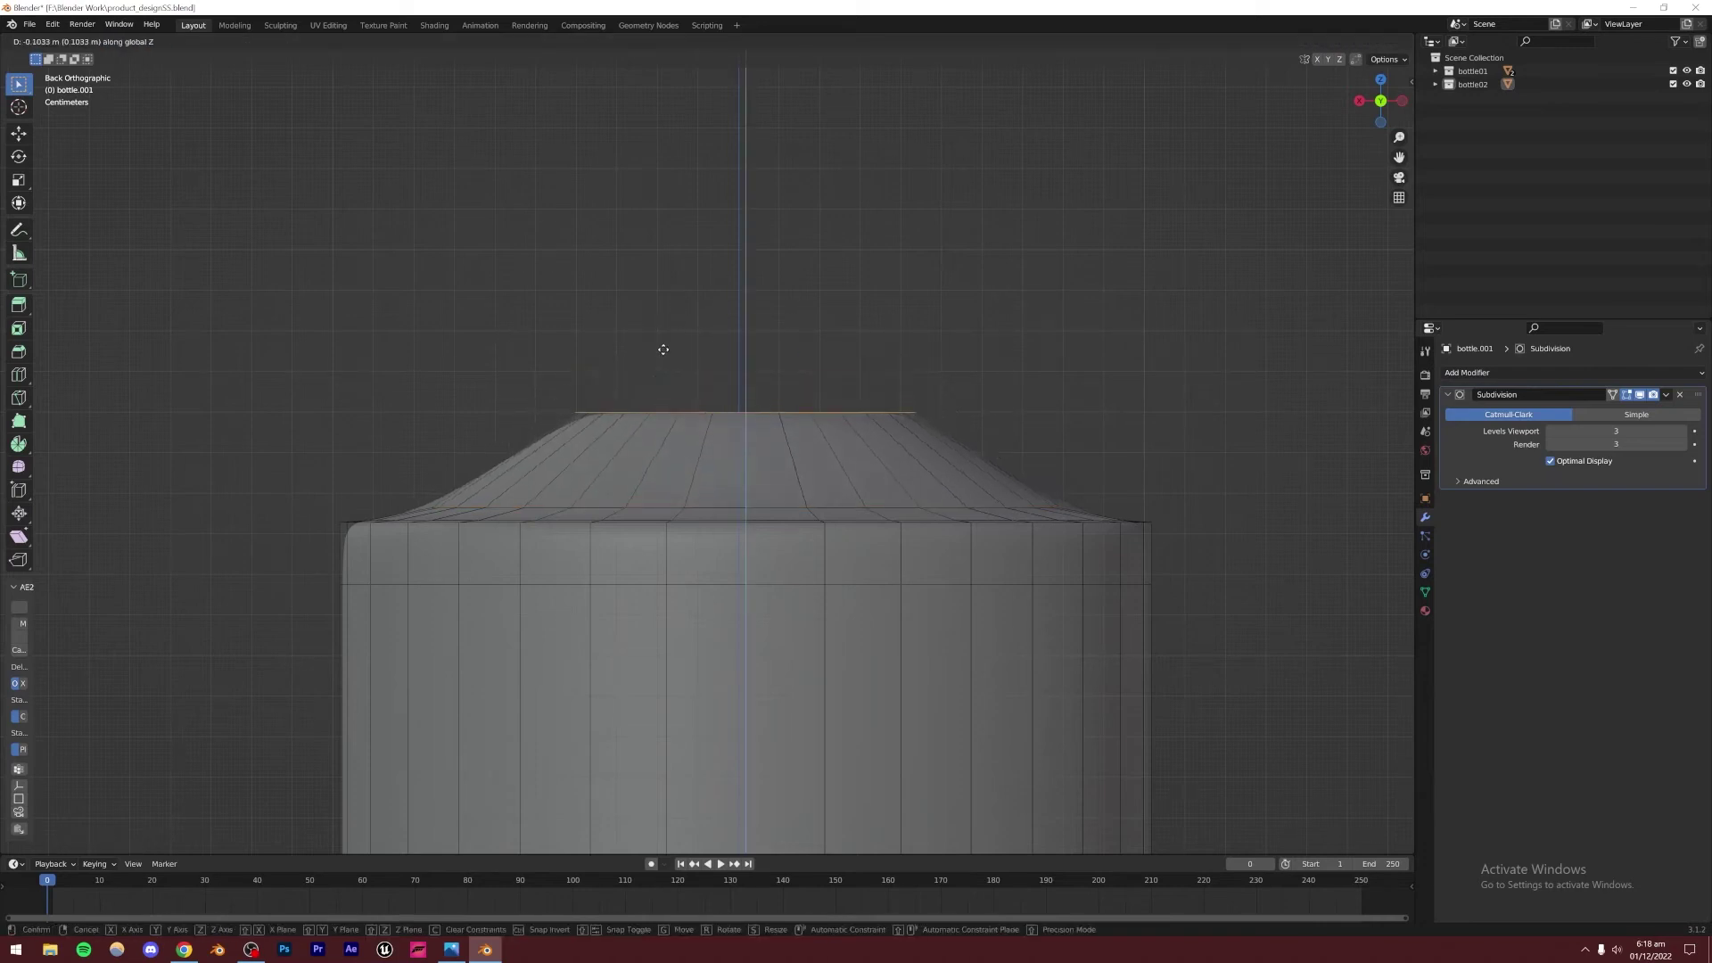
{"action": "left_click", "coordinate": [652, 420]}
{"action": "key", "text": "s"}
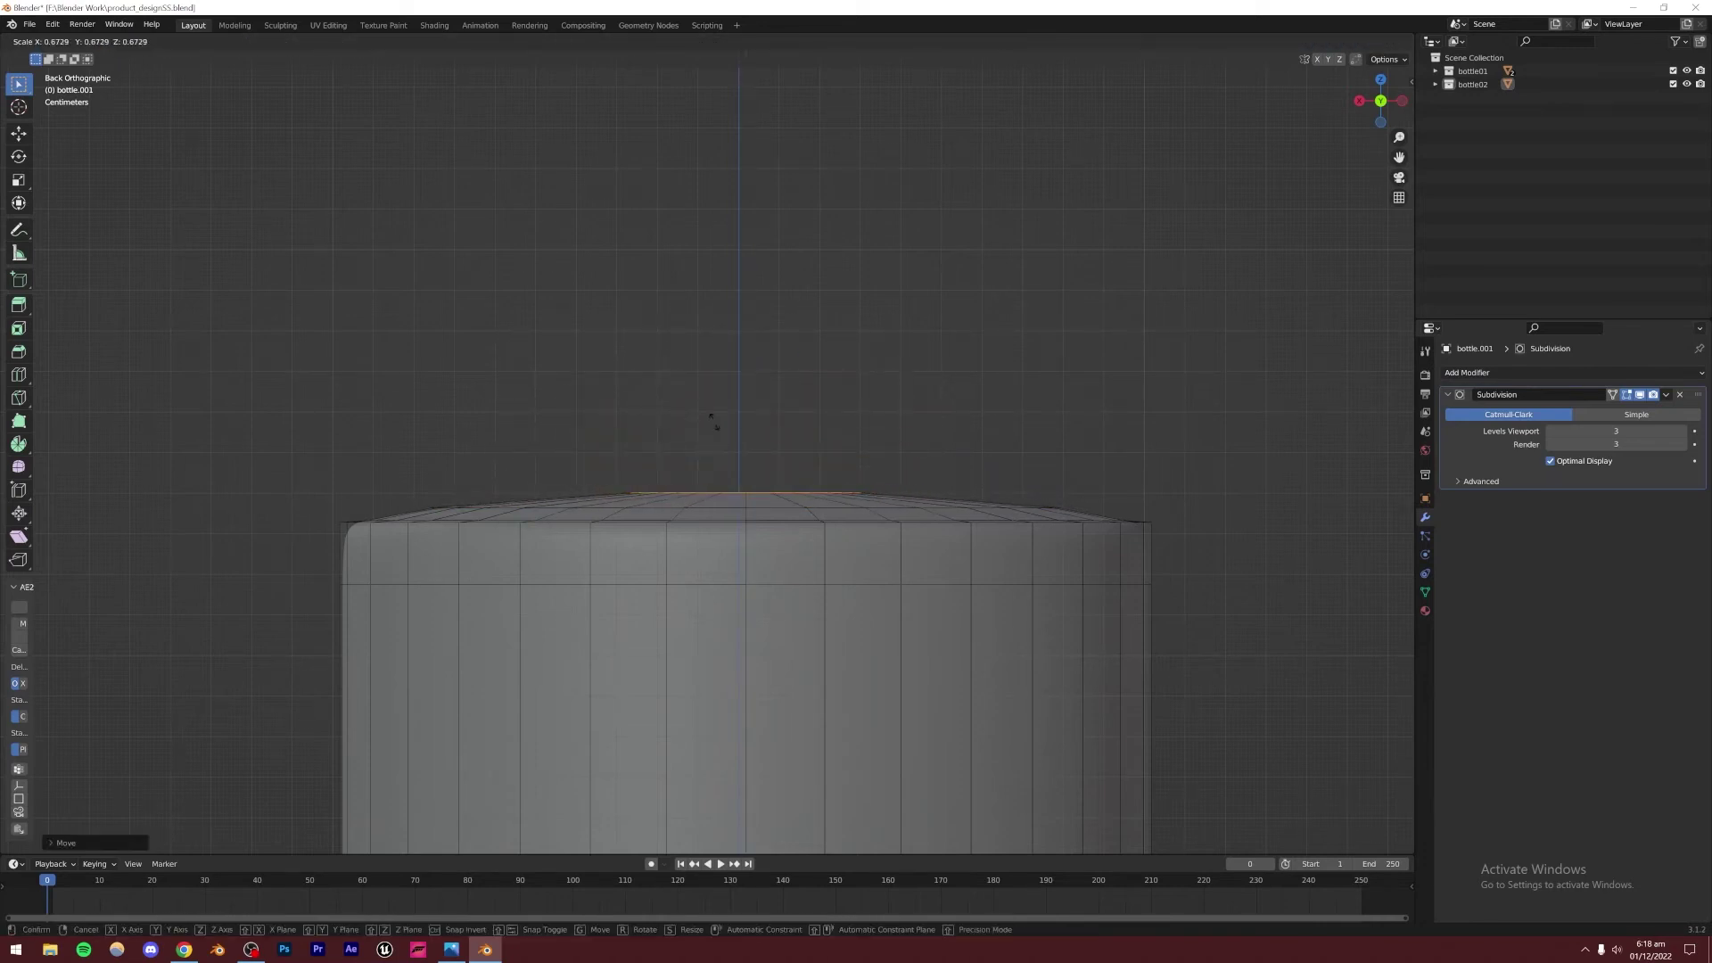
{"action": "left_click", "coordinate": [561, 389]}
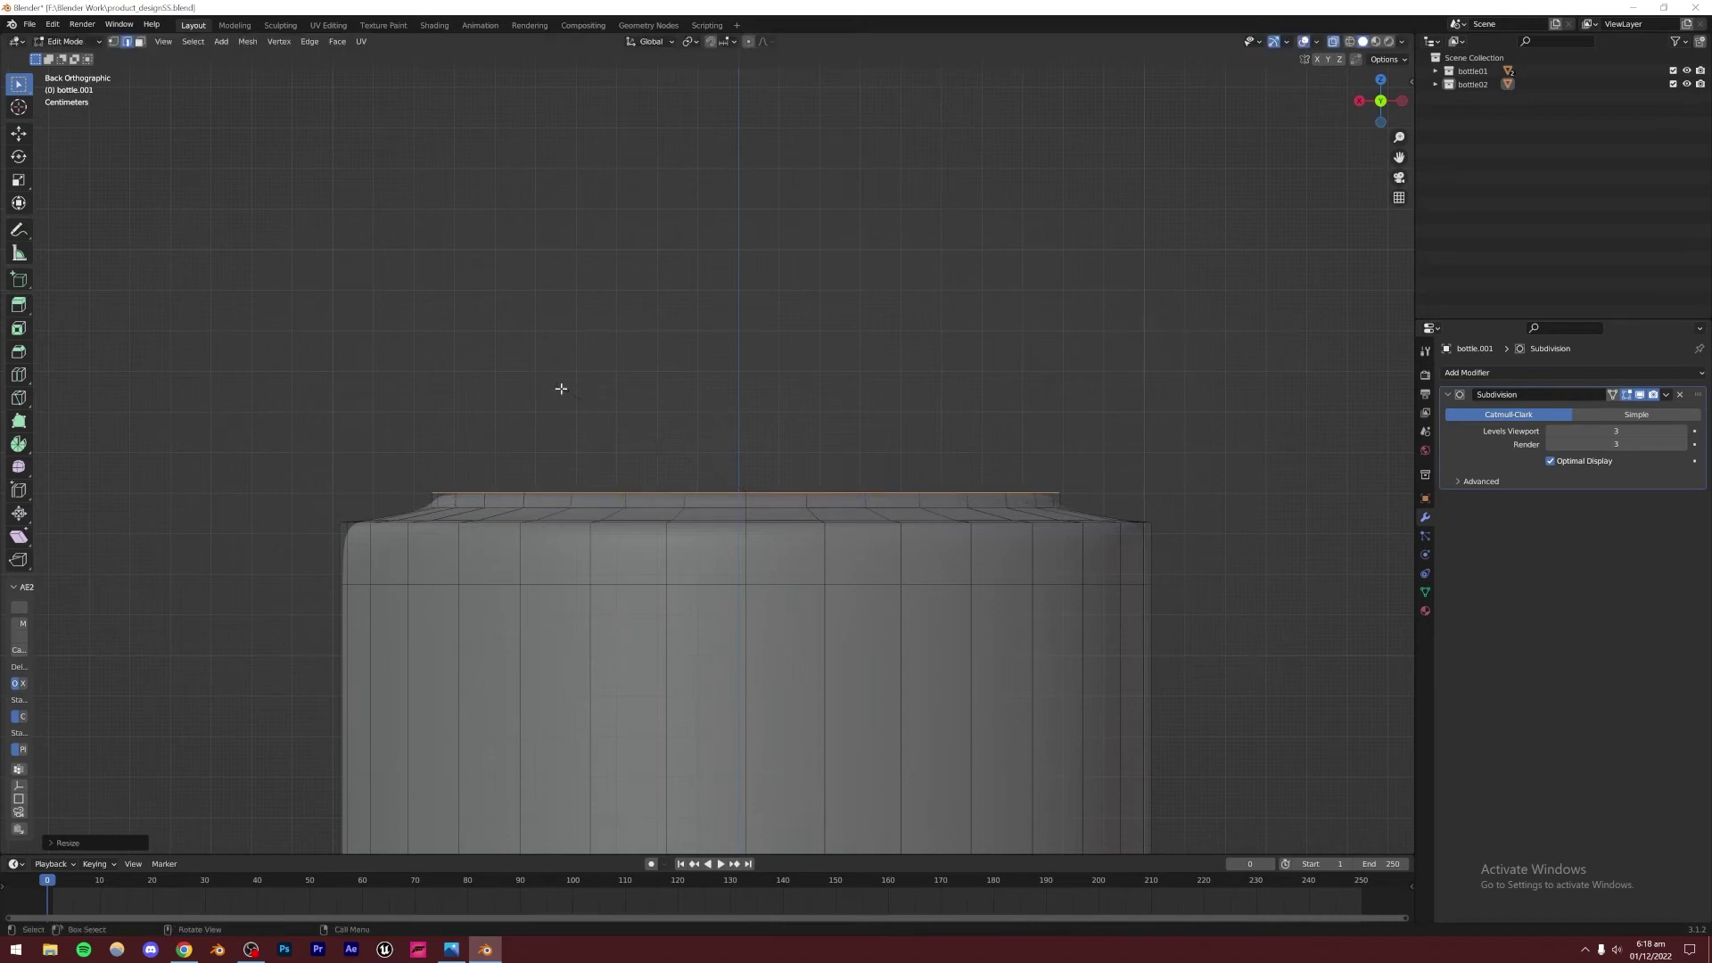
Extrude the jar's top about 0.3 m upward as a wide neck and extrude a thin rim on top
{"action": "key", "text": "g"}
{"action": "key", "text": "z"}
{"action": "right_click", "coordinate": [707, 394]}
{"action": "key", "text": "e"}
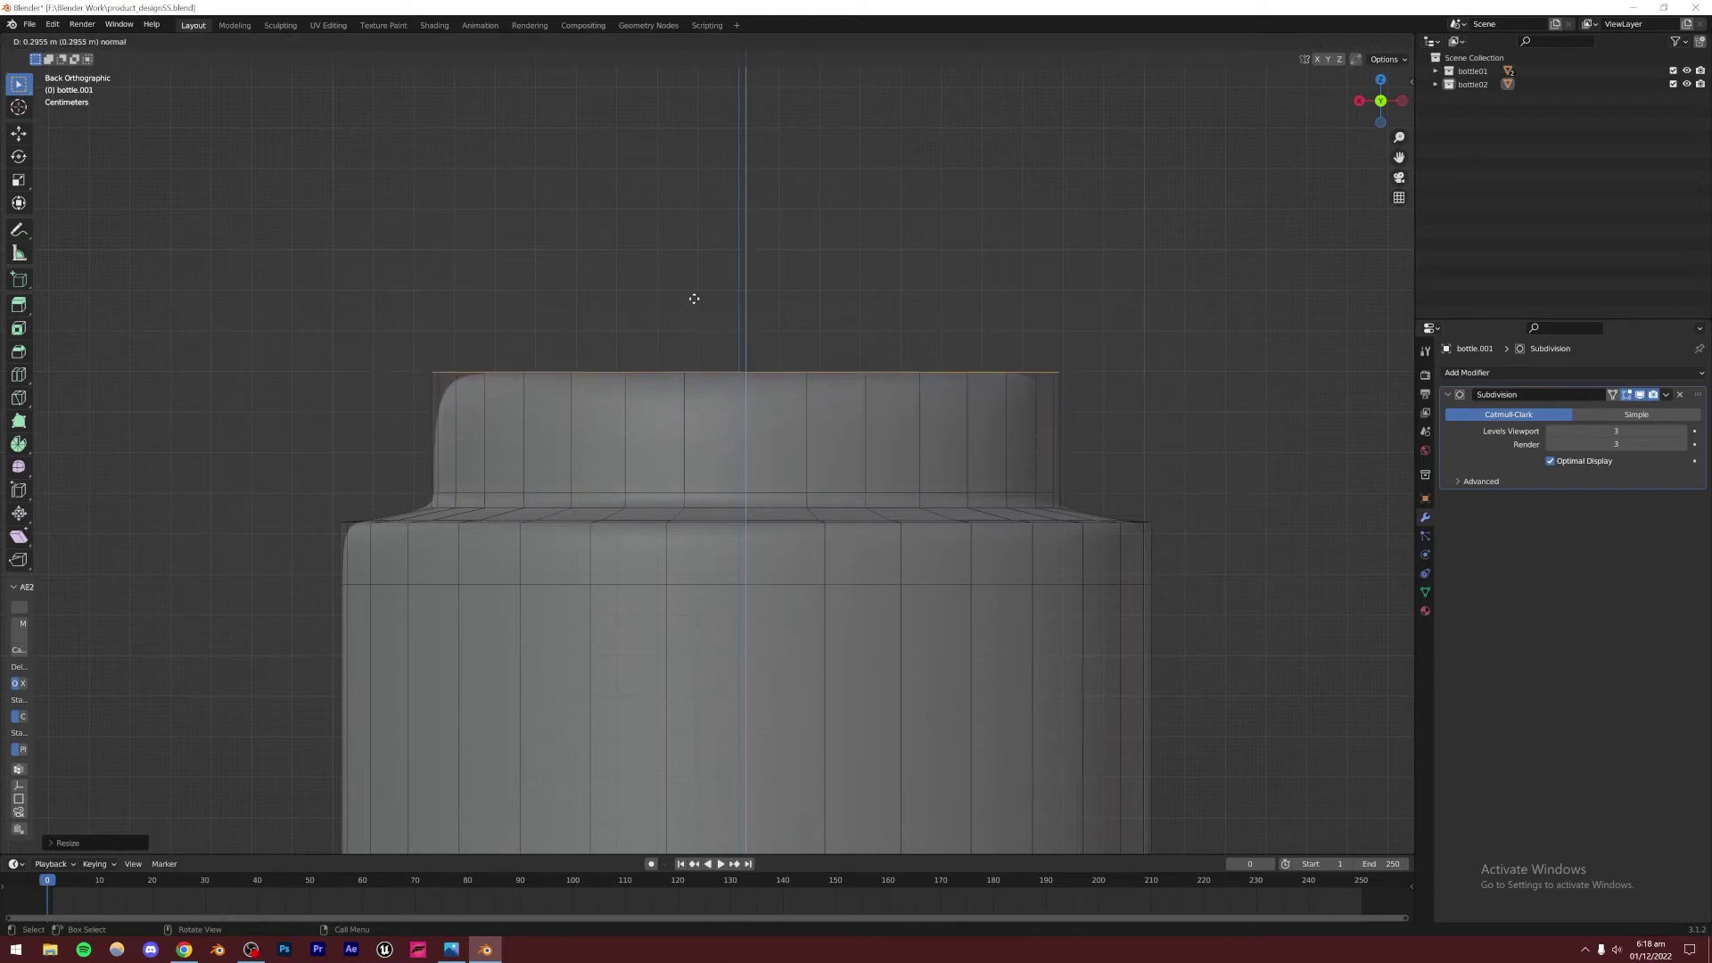
{"action": "left_click", "coordinate": [693, 301]}
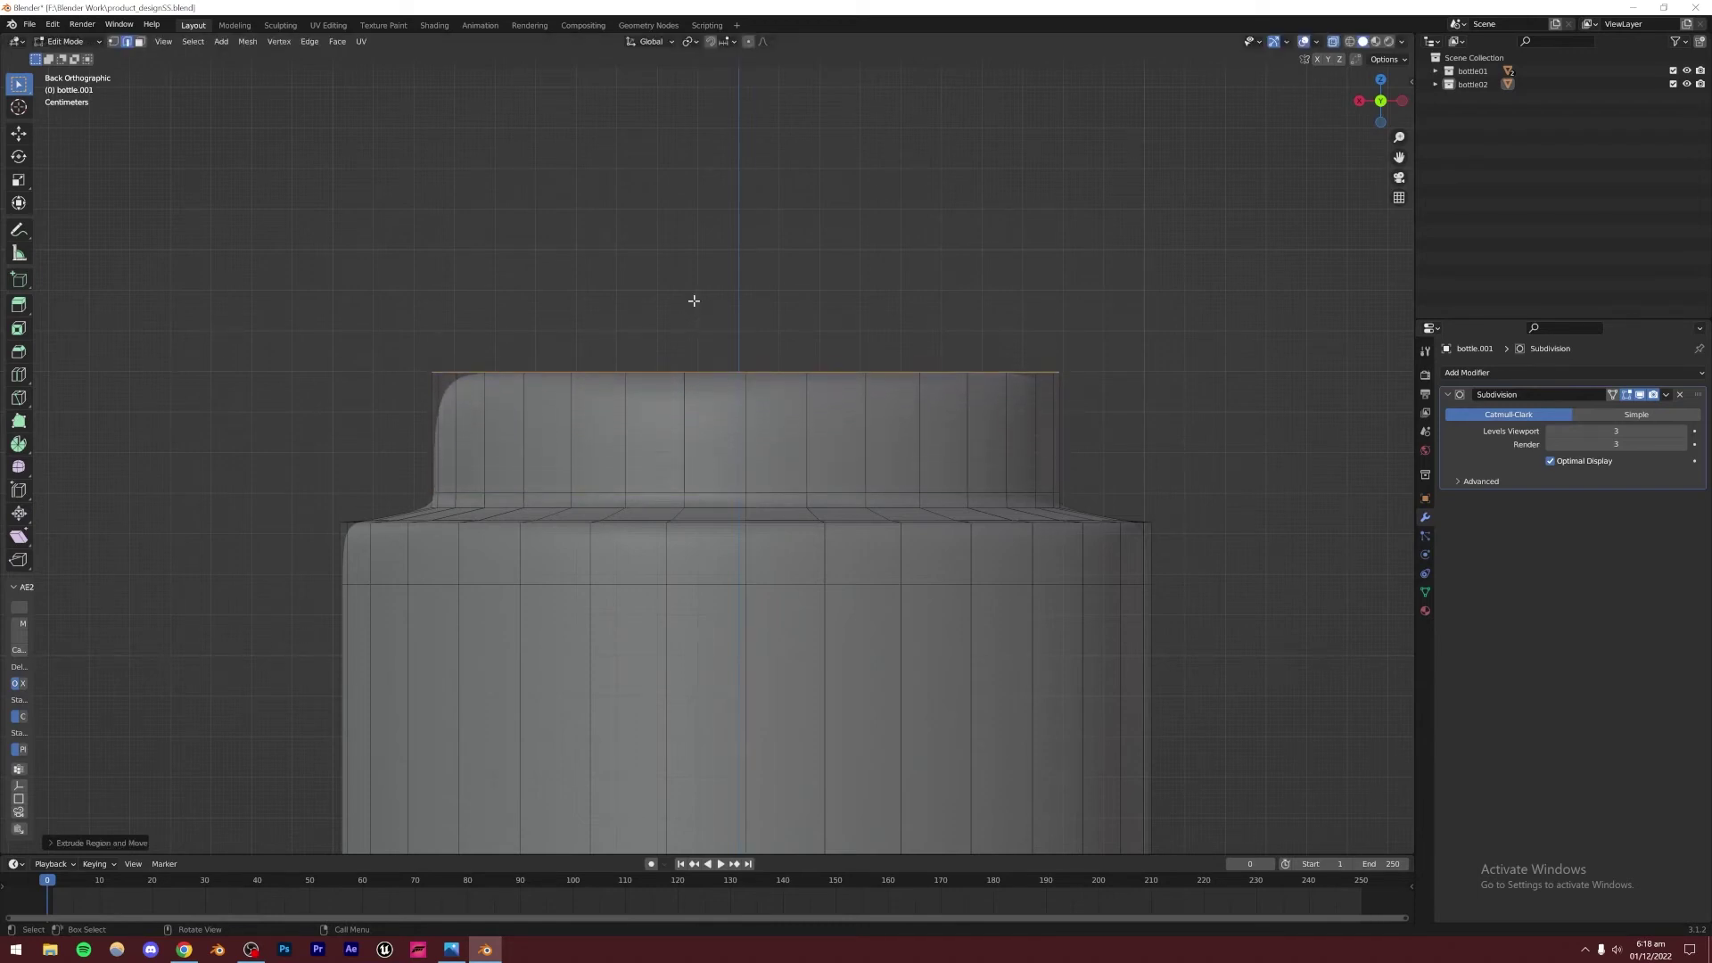
{"action": "key", "text": "g"}
{"action": "left_click", "coordinate": [622, 316]}
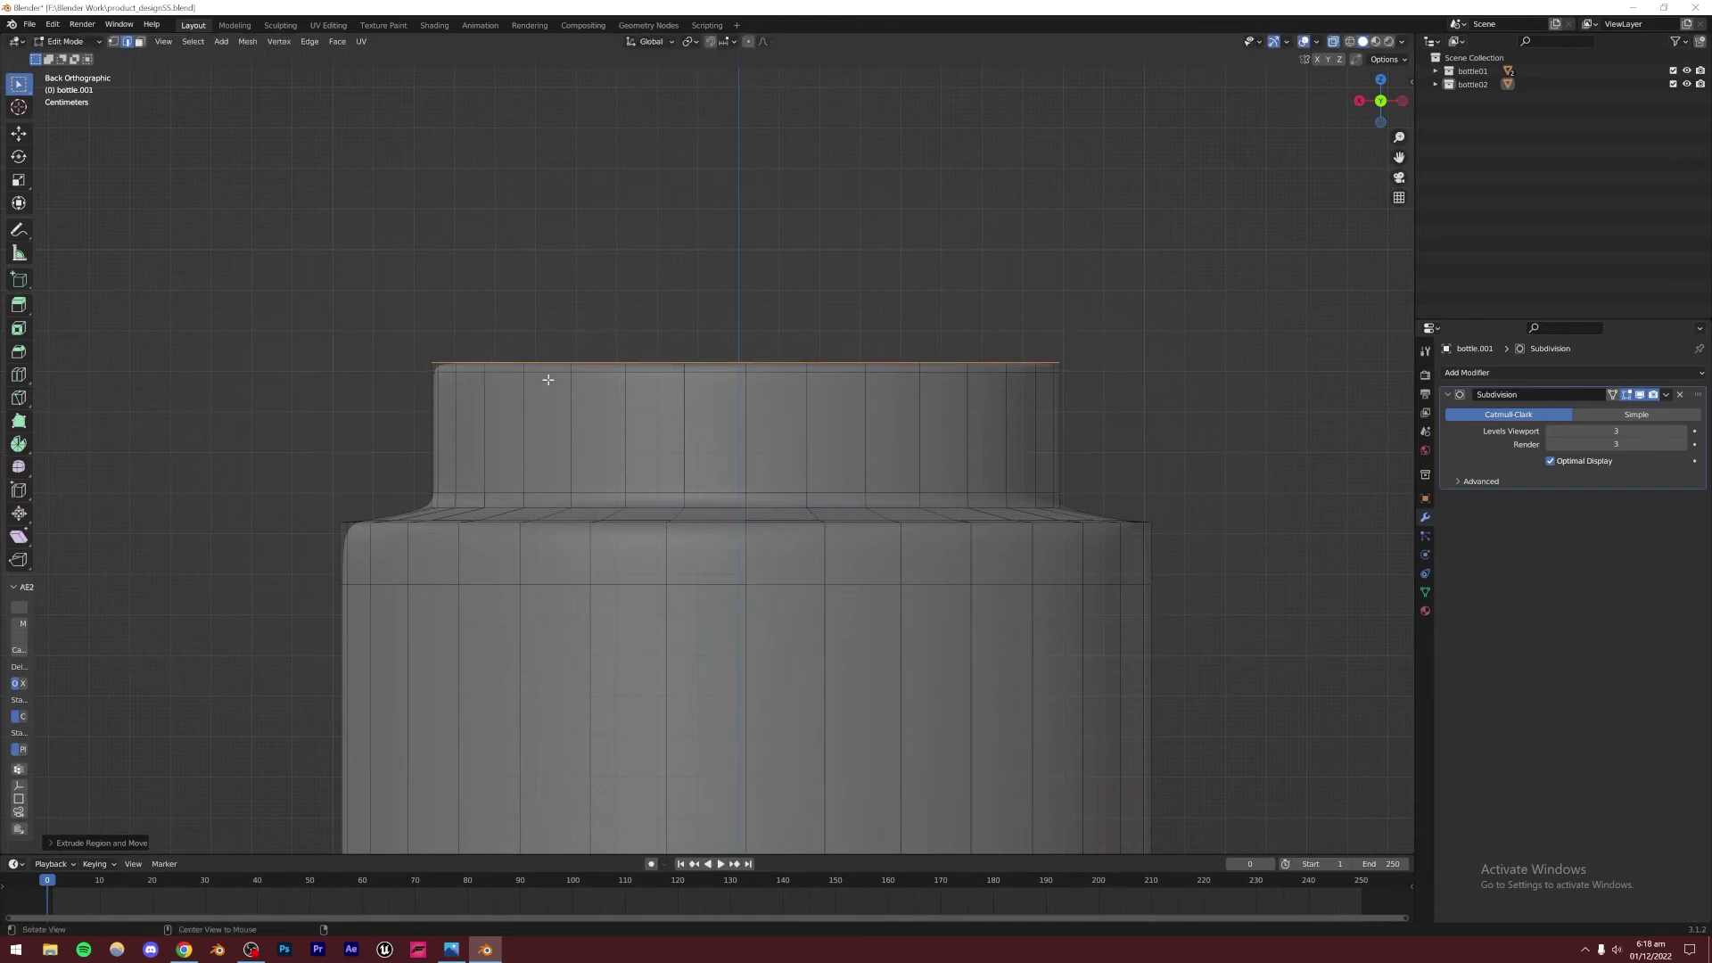
{"action": "middle_click_drag", "start_coordinate": [547, 379], "coordinate": [569, 412]}
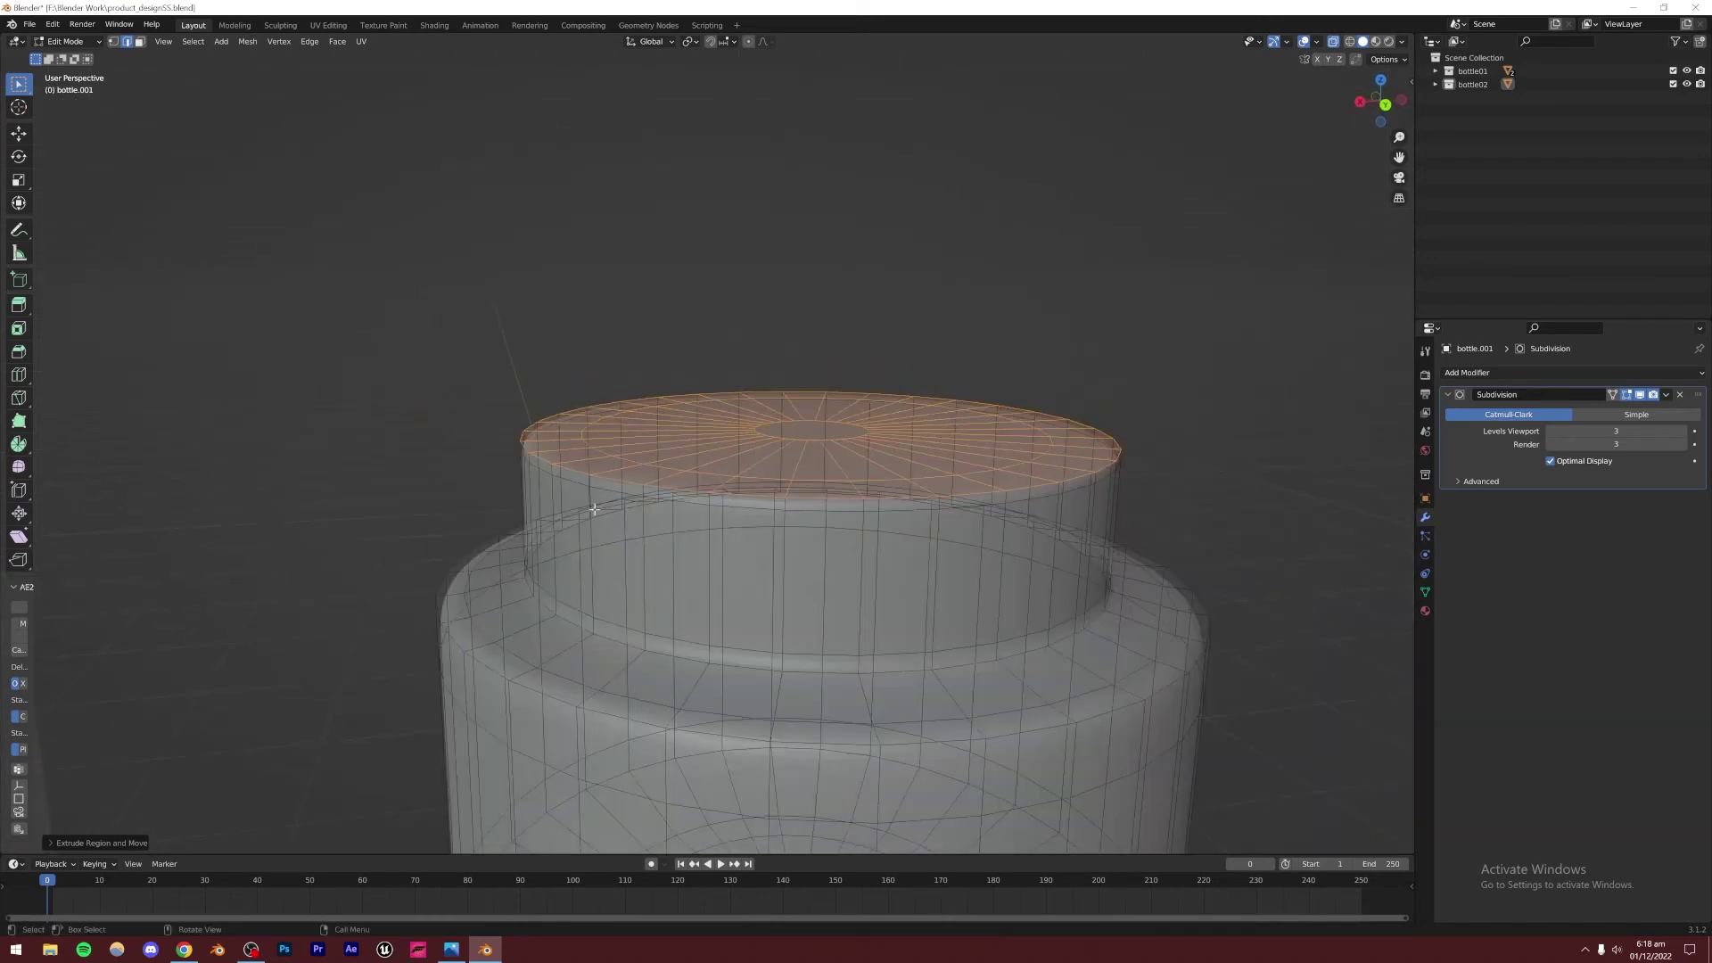
{"action": "scroll", "coordinate": [628, 490], "scroll_direction": "down", "scroll_amount": 4}
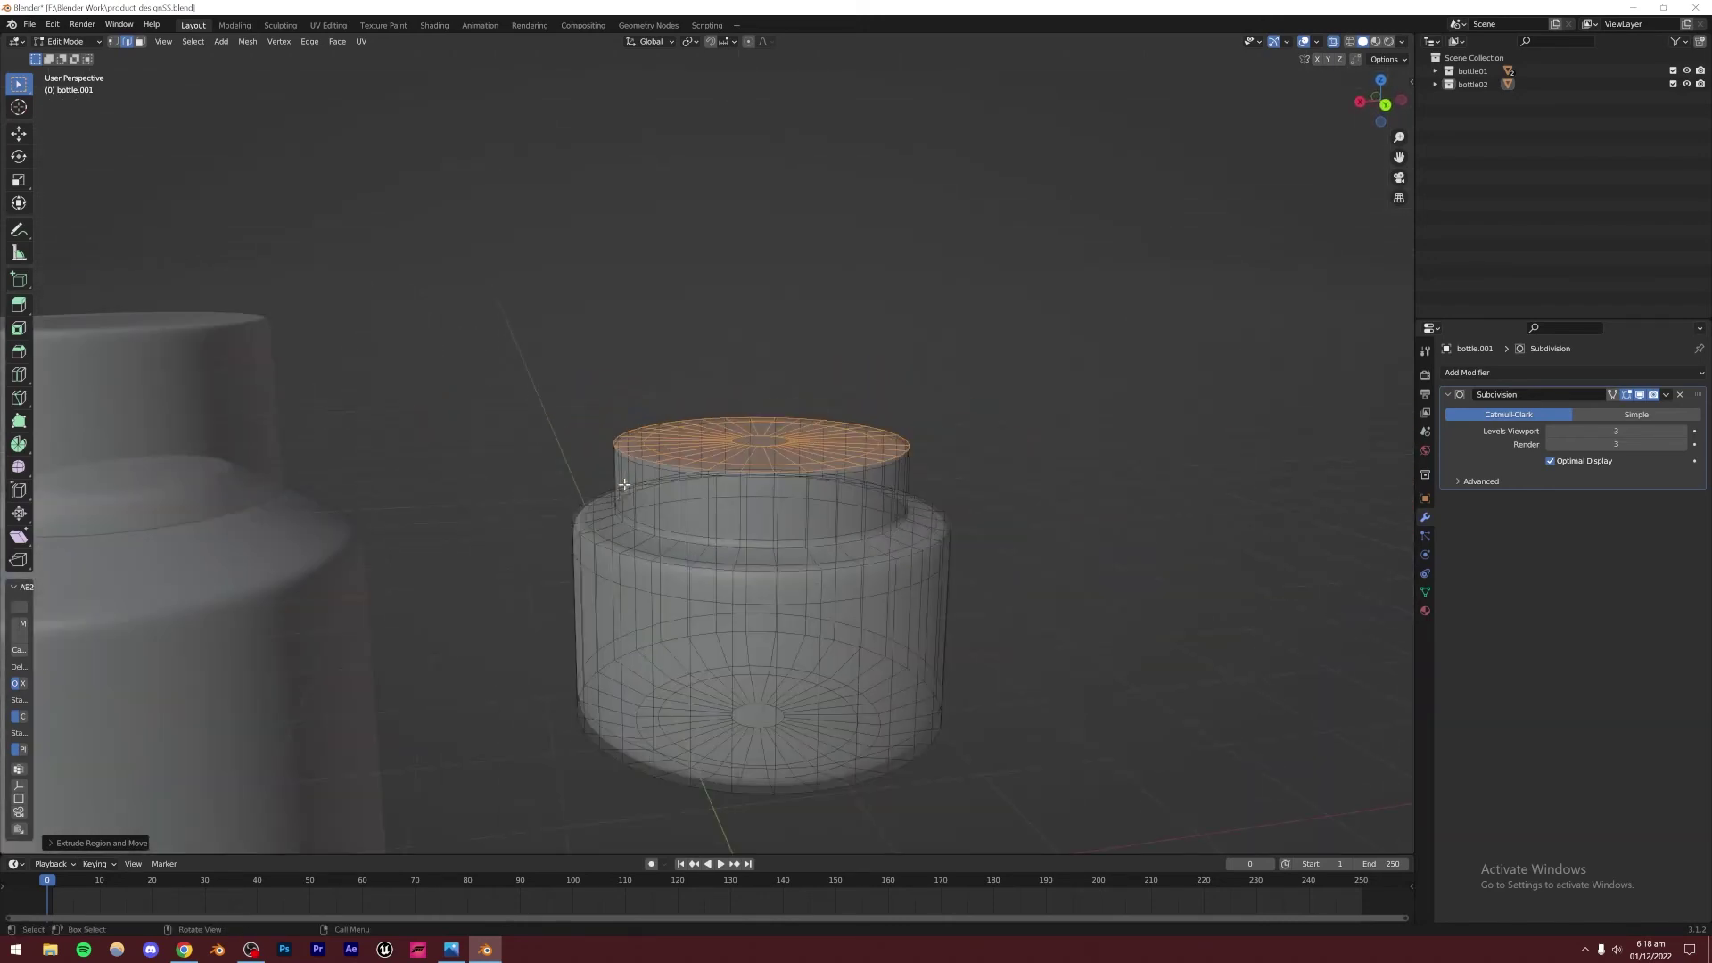
{"action": "key", "text": "alt+z"}
{"action": "mouse_move", "coordinate": [640, 499]}
{"action": "middle_mouse_down"}
{"action": "mouse_move", "coordinate": [666, 483]}
{"action": "mouse_move", "coordinate": [684, 554]}
{"action": "mouse_move", "coordinate": [695, 463]}
{"action": "middle_mouse_up"}
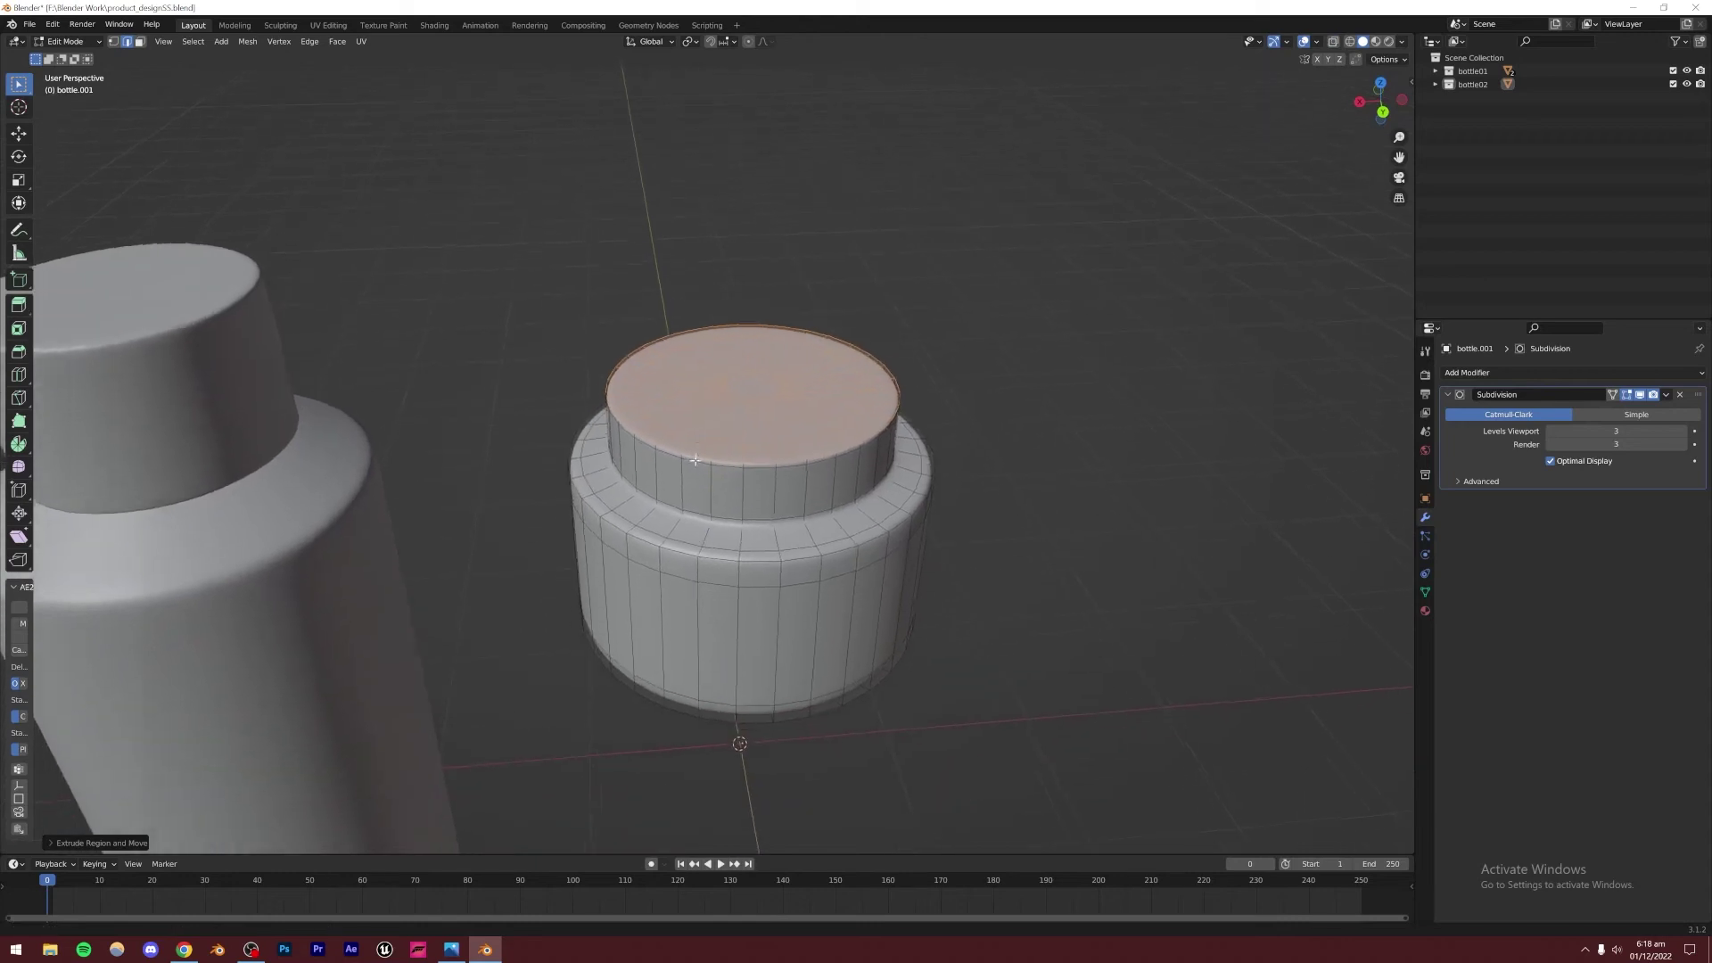
Edge Slide the shoulder's outer ring by about 0.29 toward the body's top edge
{"action": "scroll", "coordinate": [607, 542], "scroll_direction": "up", "scroll_amount": 5}
{"action": "middle_click_drag", "start_coordinate": [600, 555], "coordinate": [641, 588]}
{"action": "middle_click_drag", "start_coordinate": [640, 588], "coordinate": [674, 426], "text": "shift"}
{"action": "scroll", "coordinate": [602, 561], "scroll_direction": "up", "scroll_amount": 1}
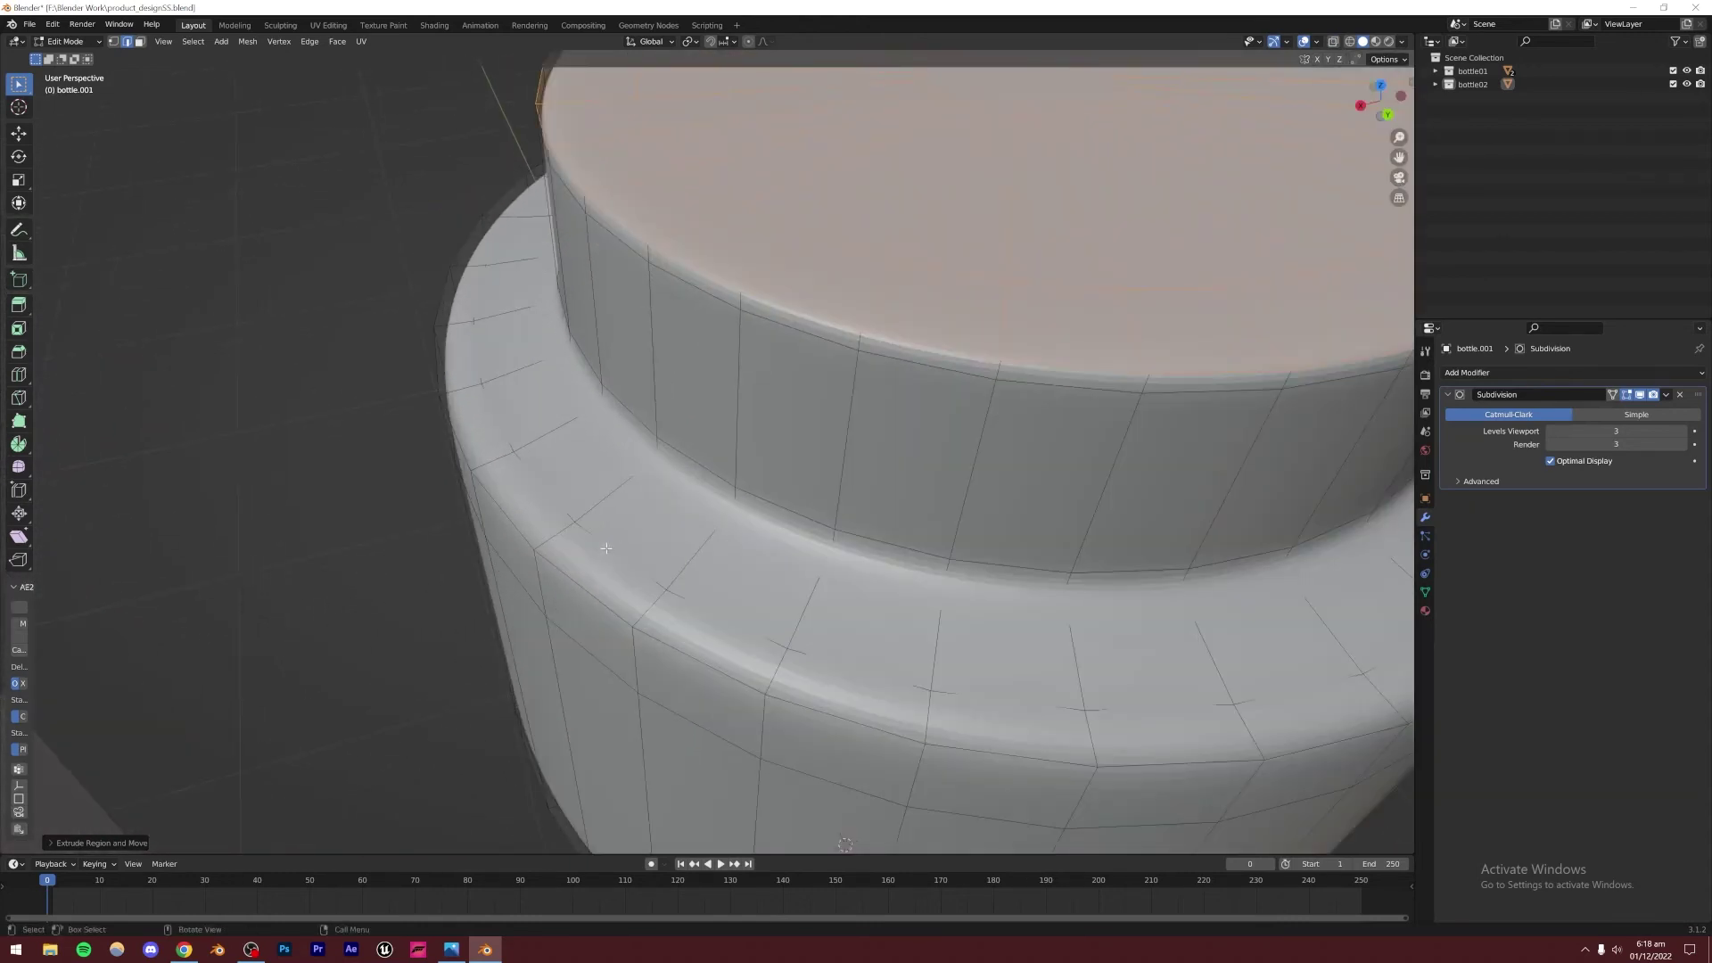
{"action": "key", "text": "alt+z"}
{"action": "left_click", "coordinate": [593, 535]}
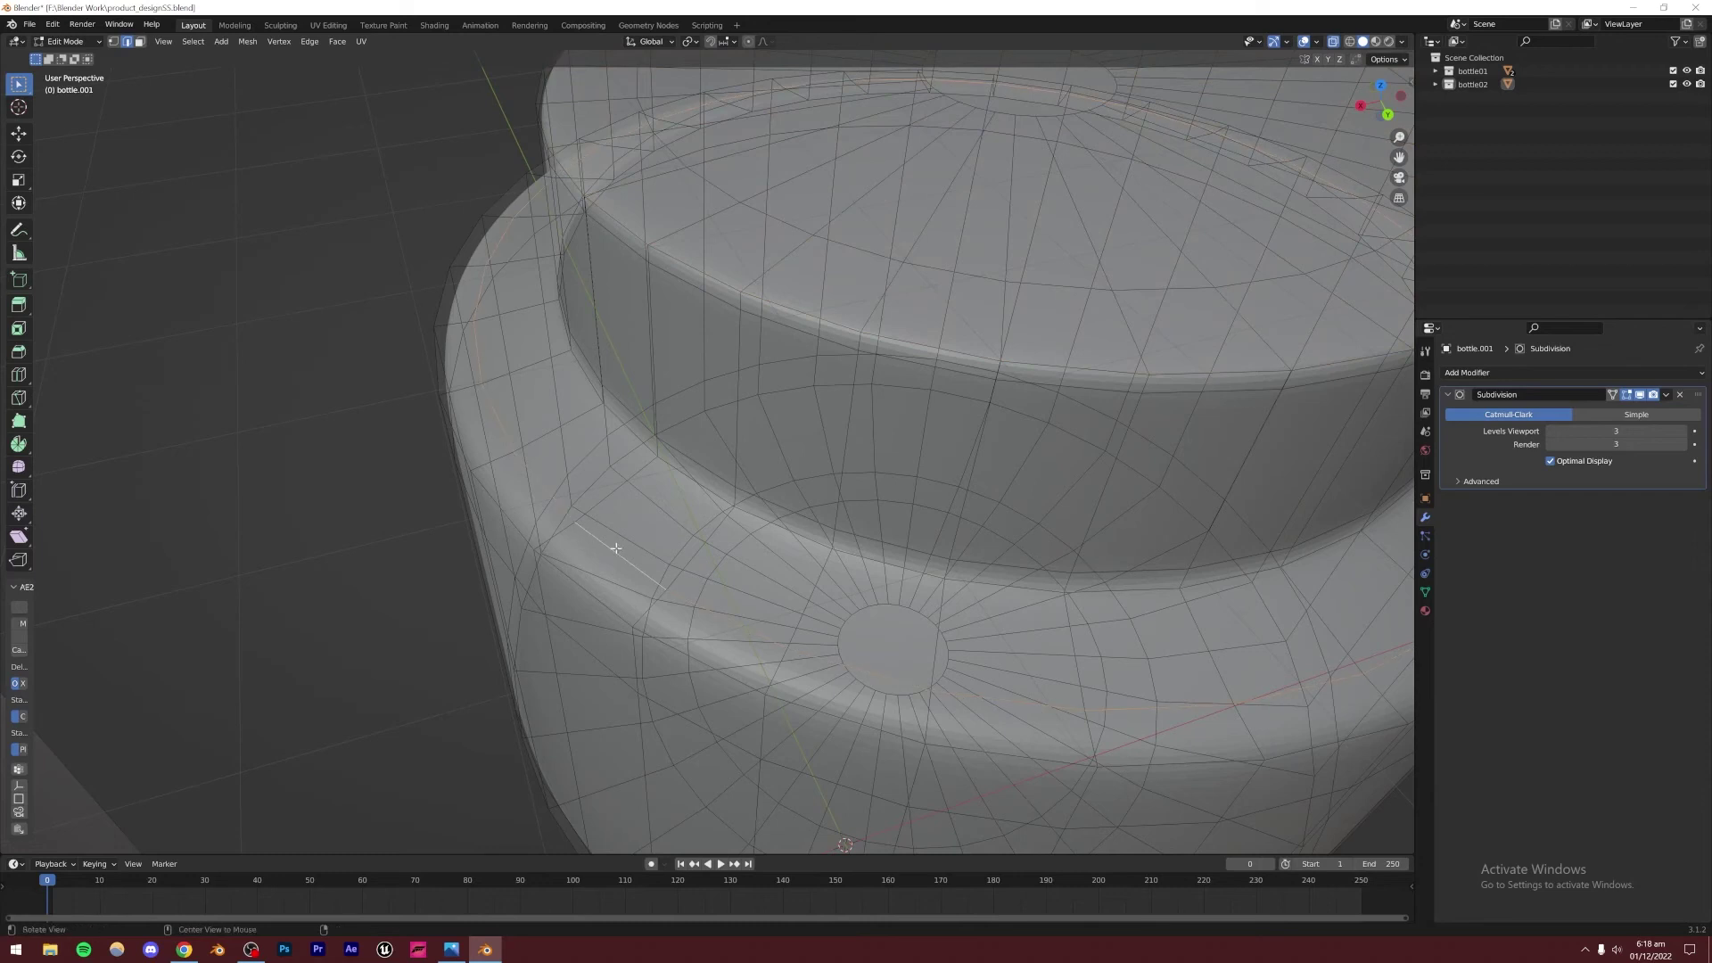
{"action": "key", "text": "alt+z"}
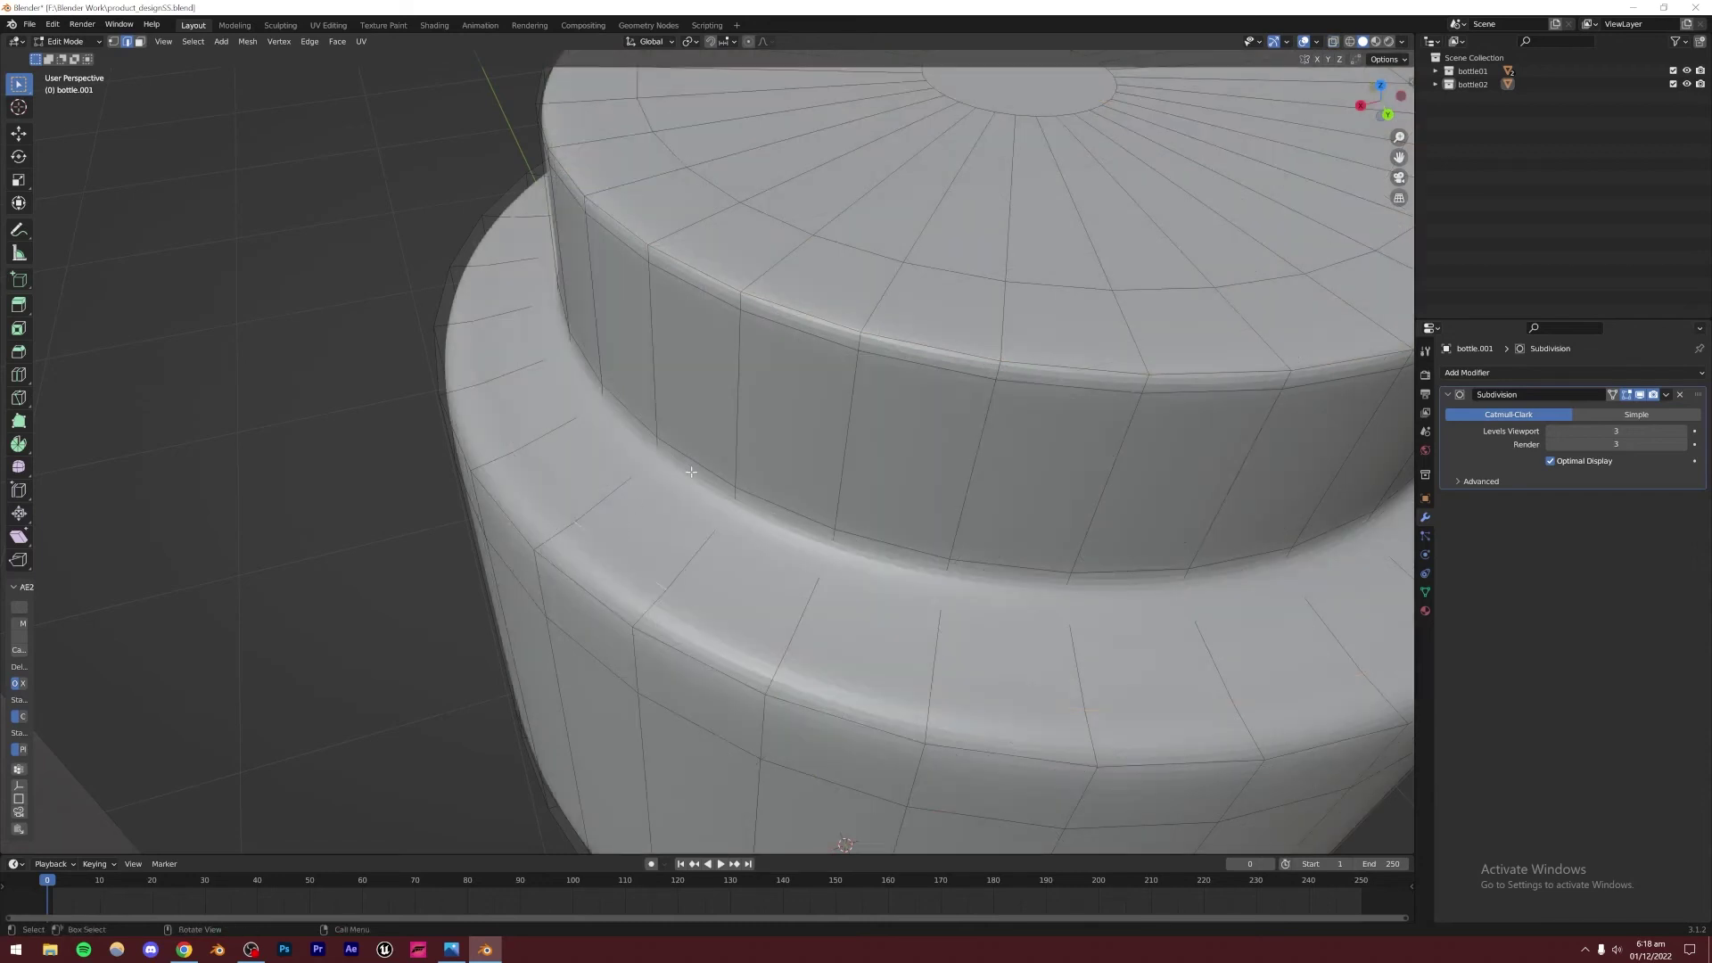
{"action": "key", "text": "g"}
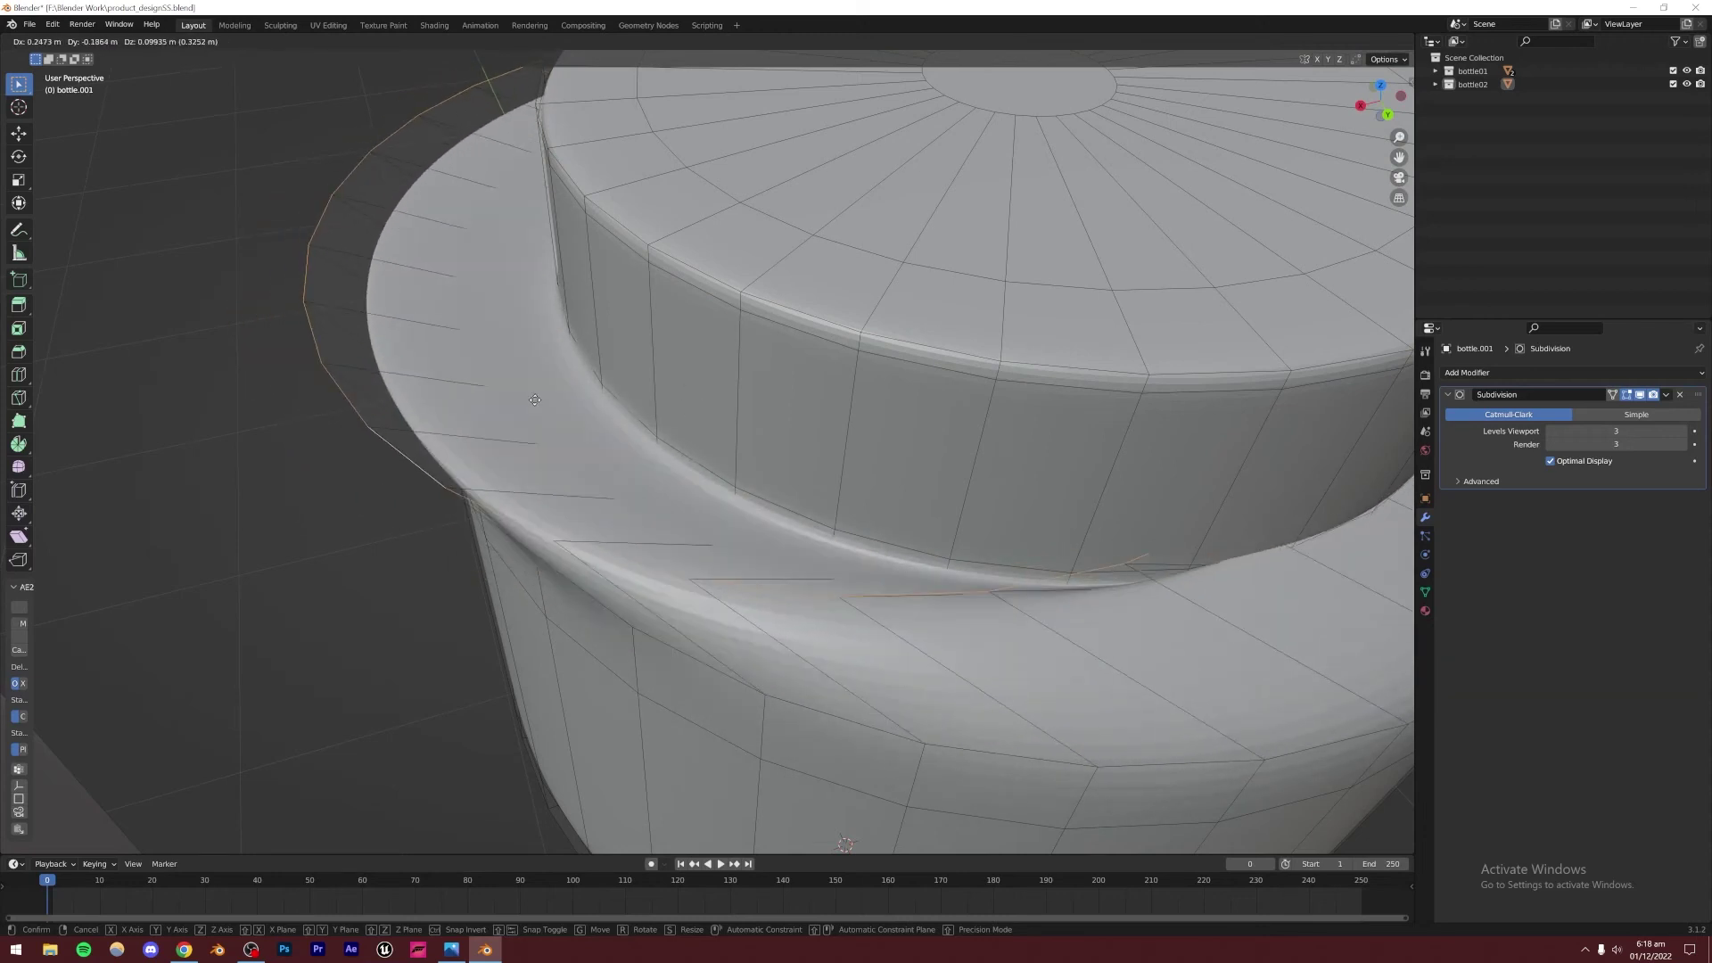
{"action": "key", "text": "Escape"}
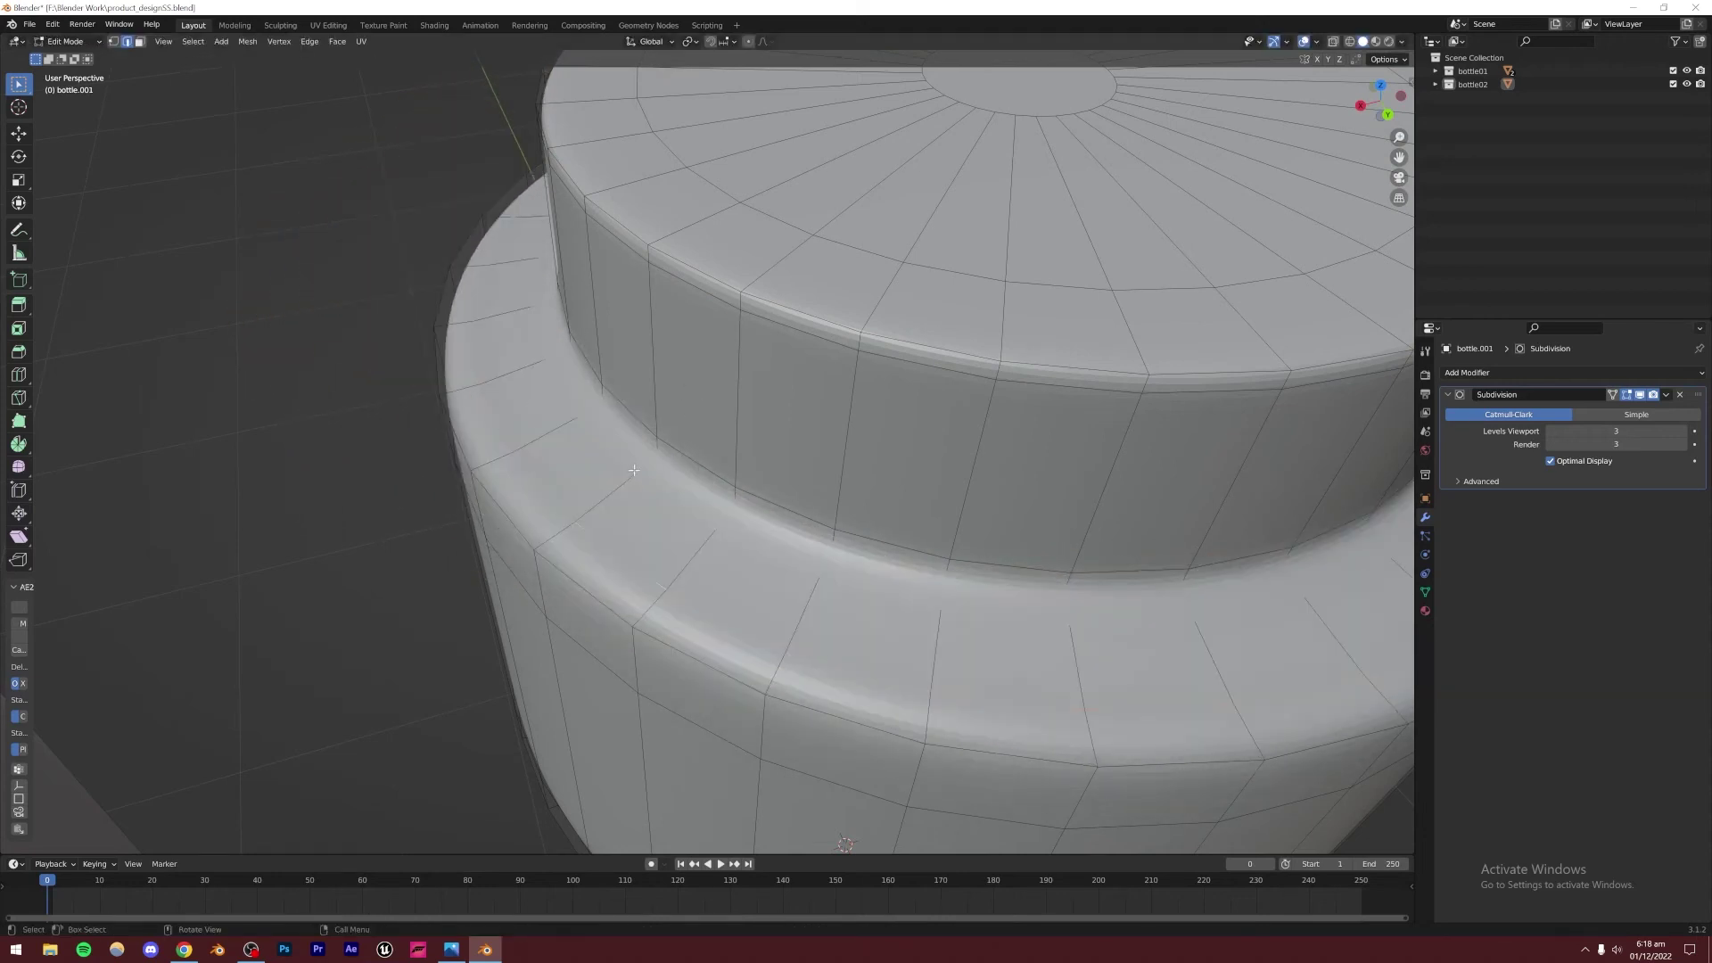
{"action": "key", "text": "g"}
{"action": "key", "text": "g"}
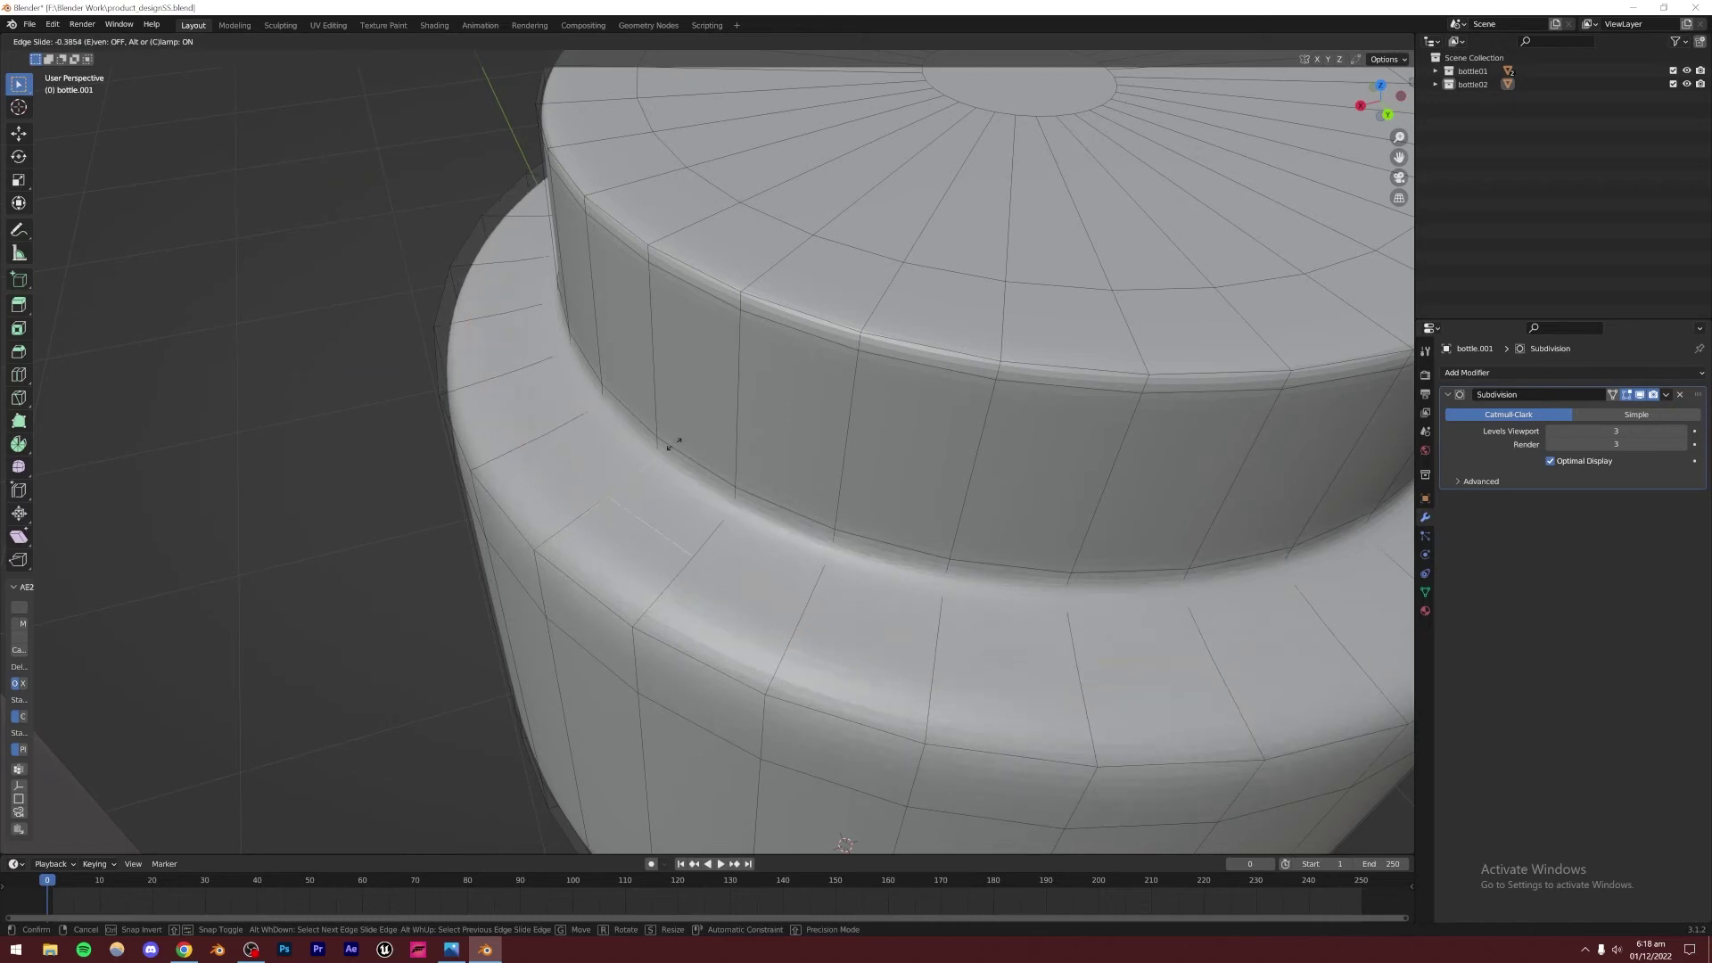
{"action": "left_click", "coordinate": [607, 482]}
Edge Slide the body's uppermost side ring up toward the shoulder edge and inspect the sharpened jar in Object Mode
{"action": "scroll", "coordinate": [624, 481], "scroll_direction": "down", "scroll_amount": 5}
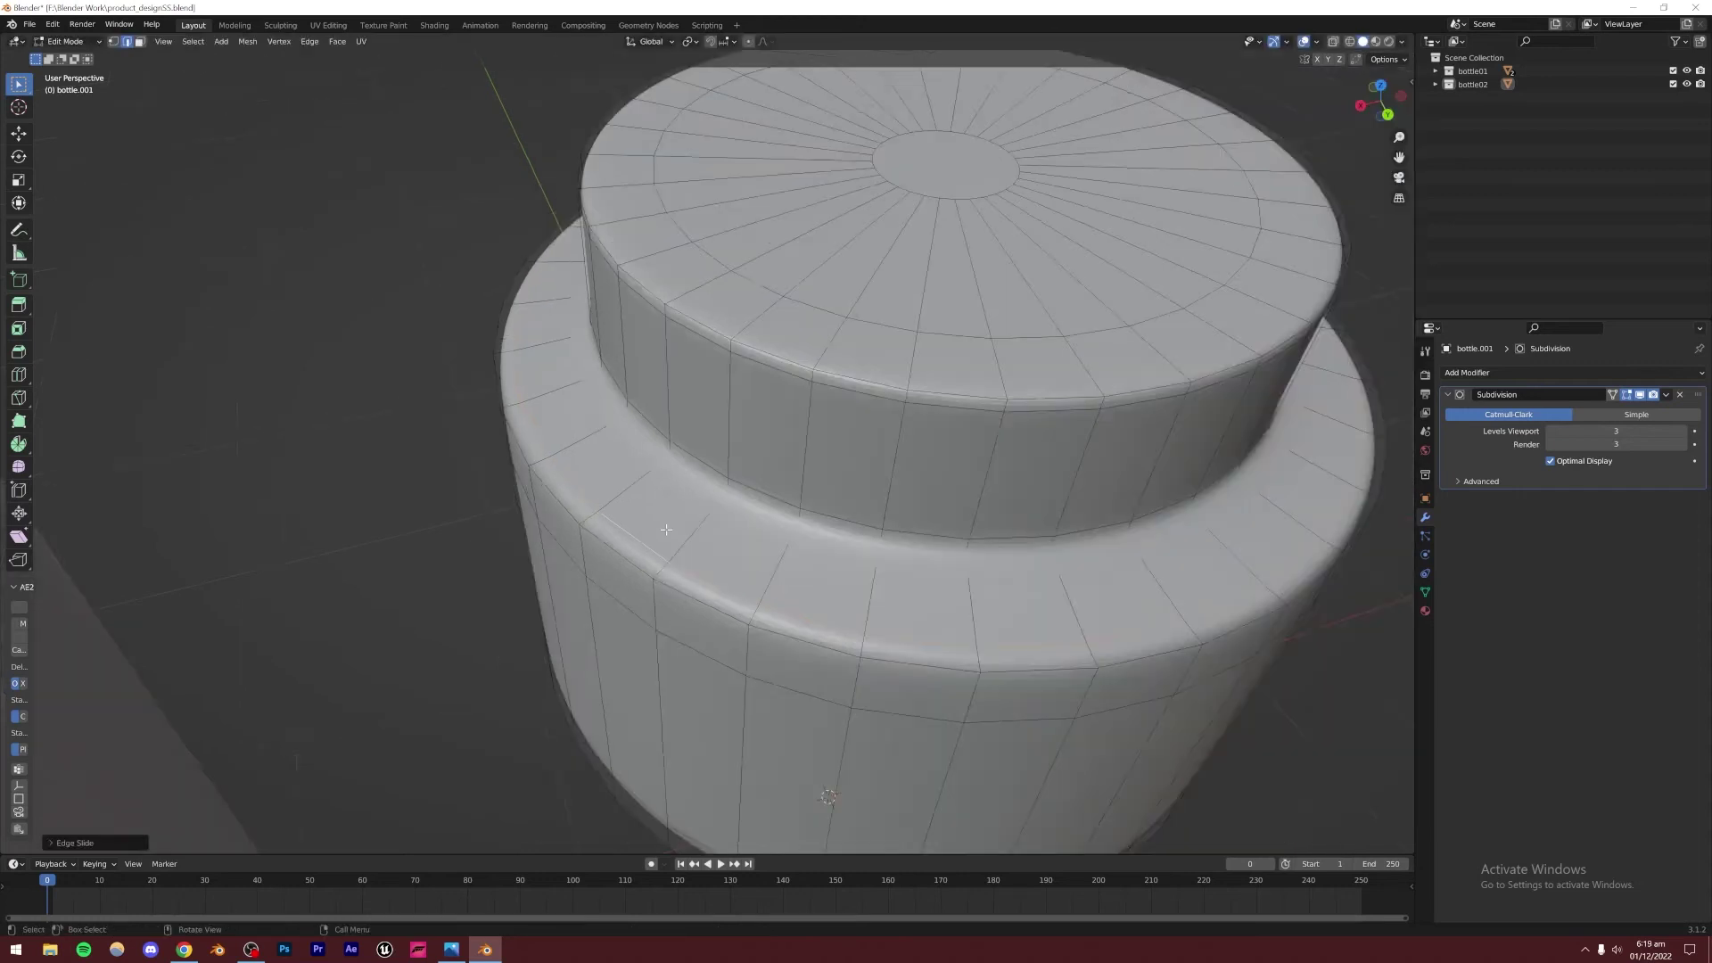
{"action": "scroll", "coordinate": [742, 484], "scroll_direction": "up", "scroll_amount": 2}
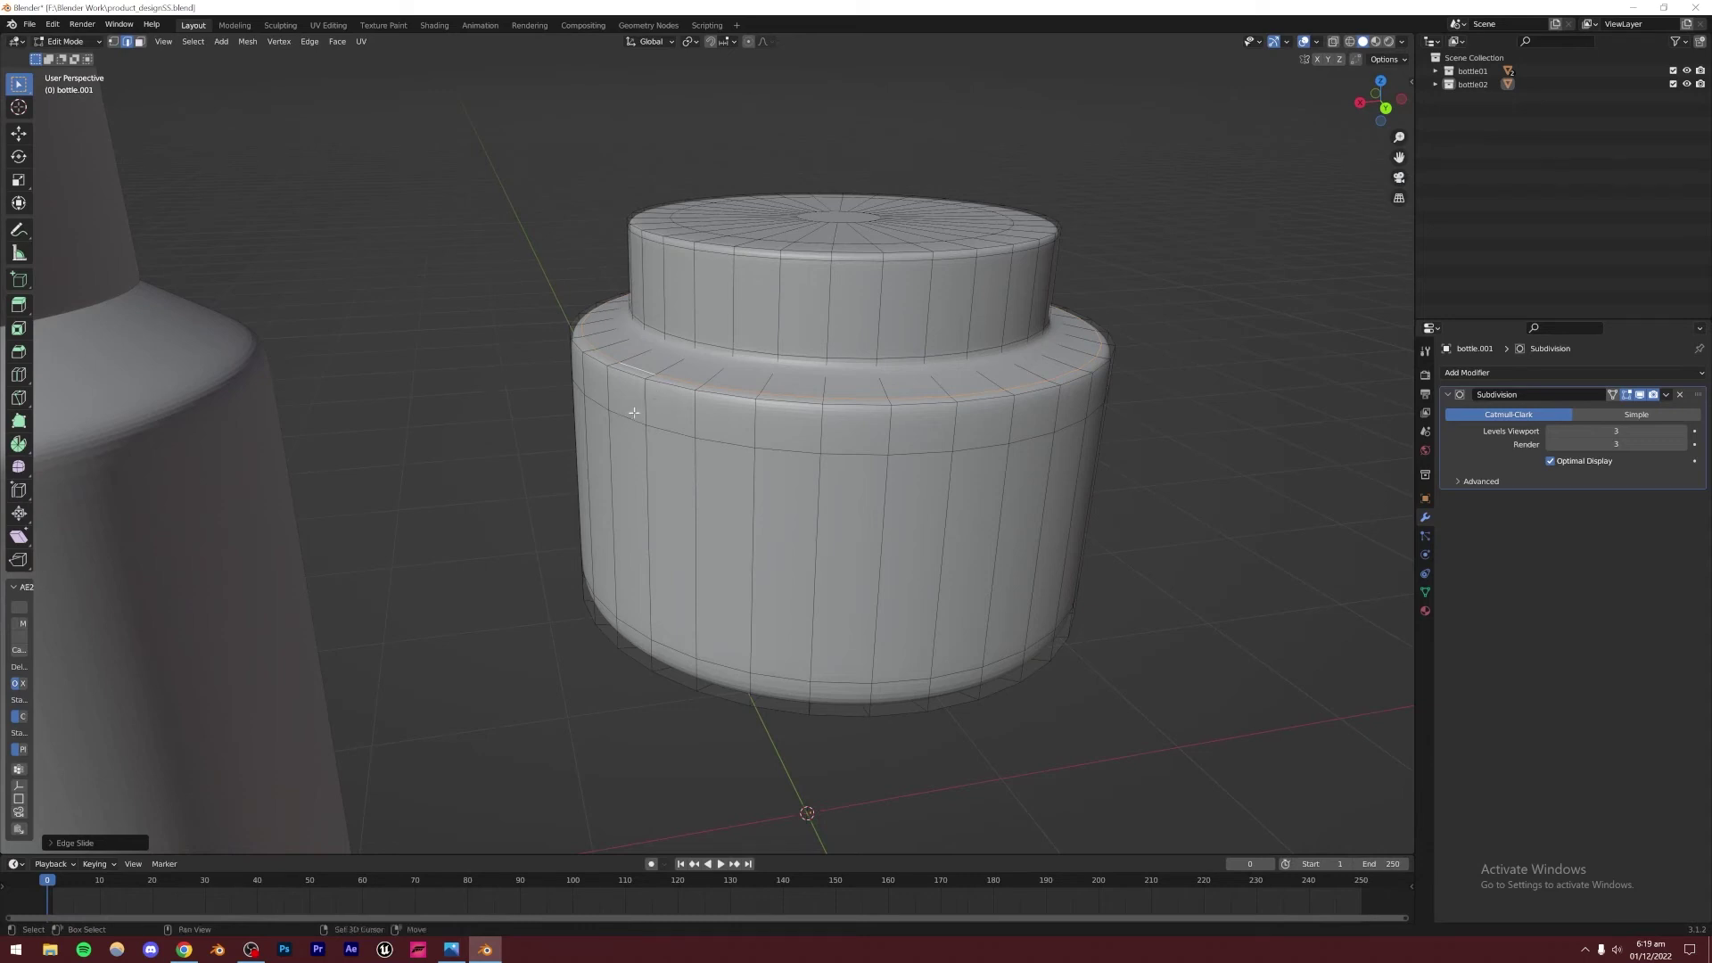
{"action": "scroll", "coordinate": [671, 484], "scroll_direction": "up", "scroll_amount": 5}
{"action": "middle_click_drag", "start_coordinate": [582, 378], "coordinate": [604, 429], "text": "shift"}
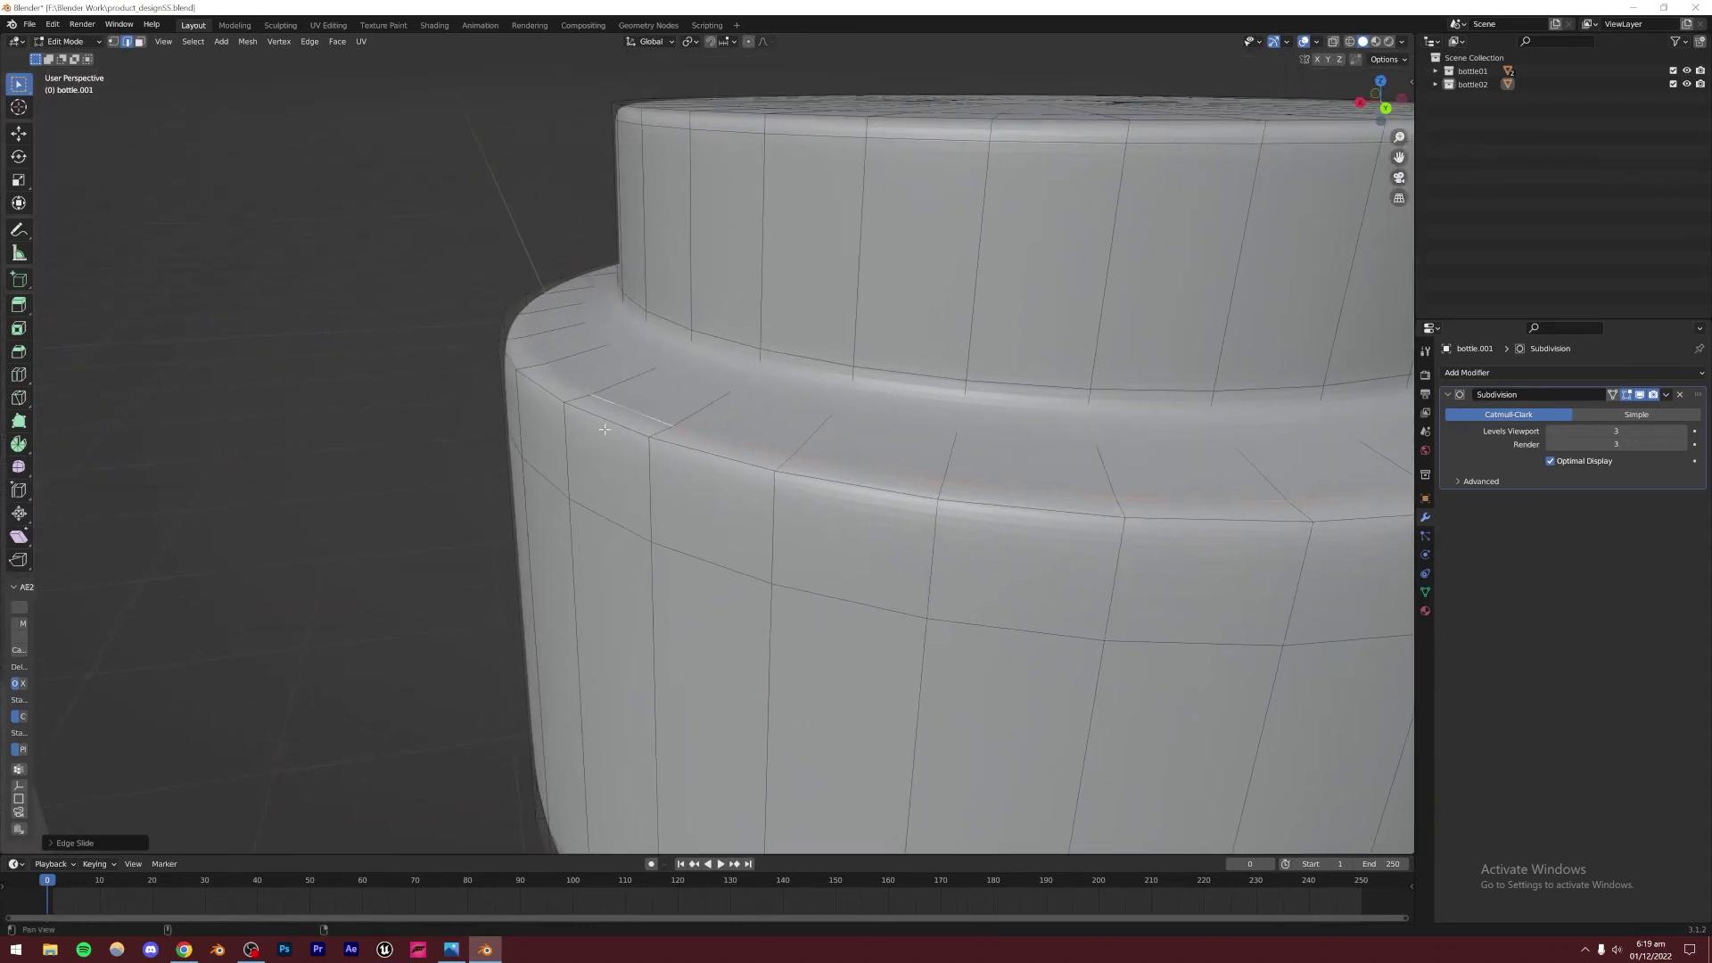
{"action": "left_click", "coordinate": [595, 510], "text": "alt"}
{"action": "key", "text": "g"}
{"action": "key", "text": "g"}
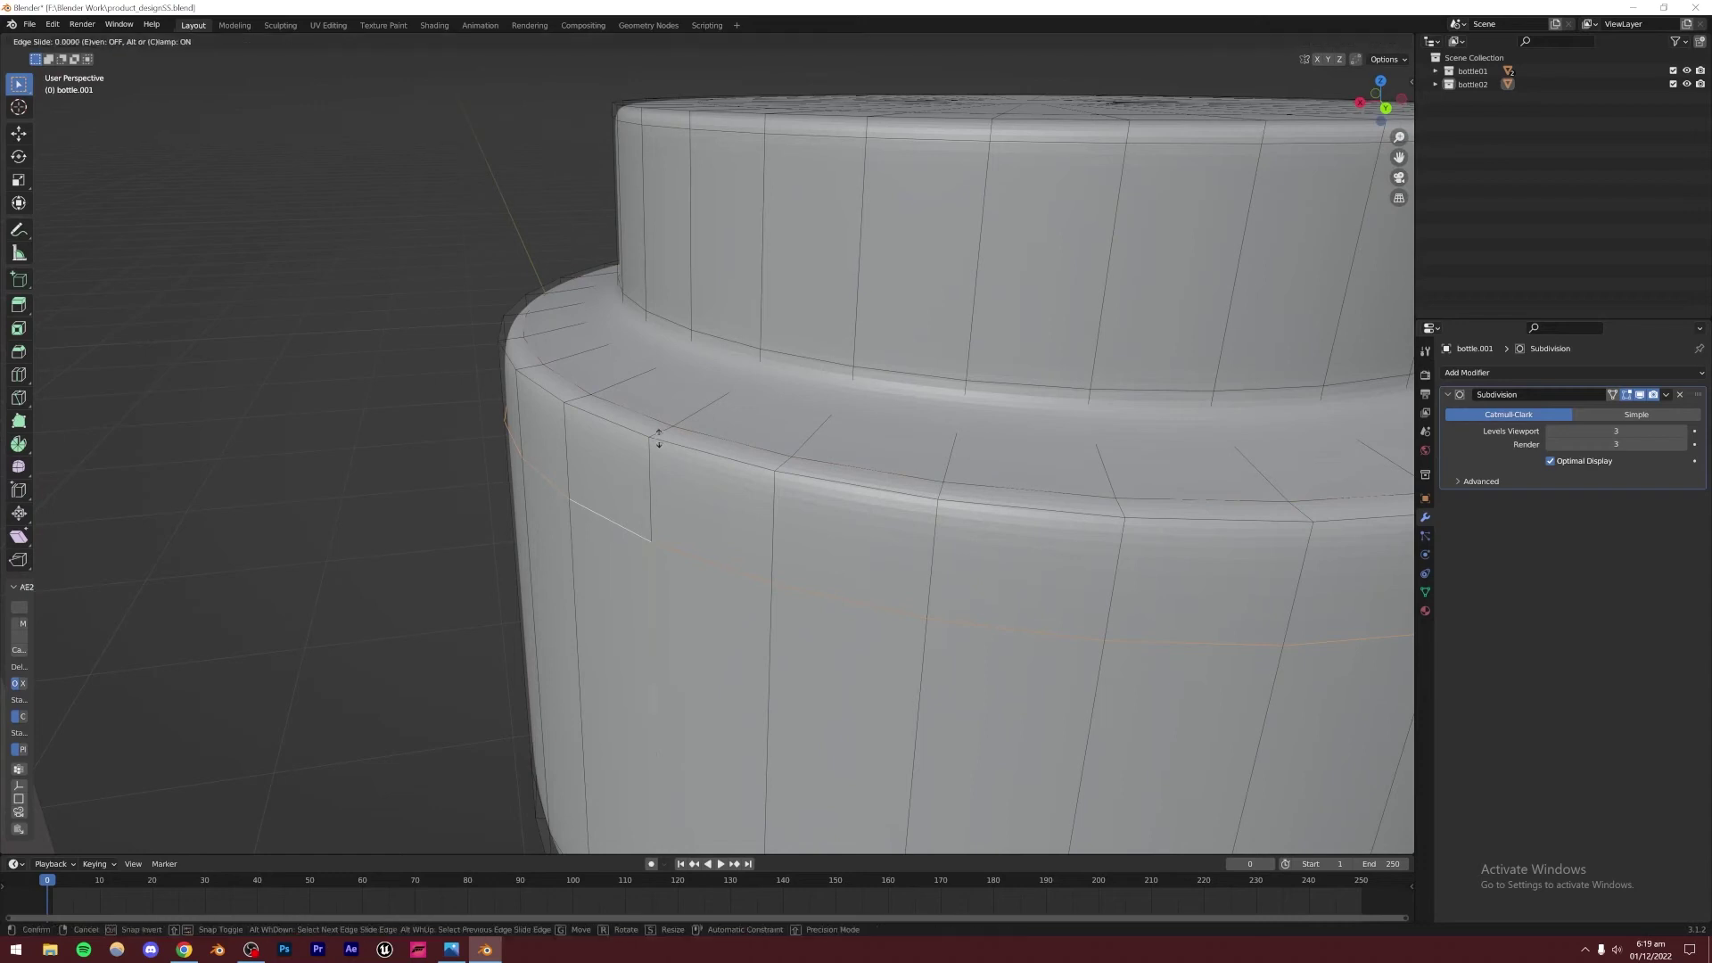
{"action": "left_click", "coordinate": [674, 268]}
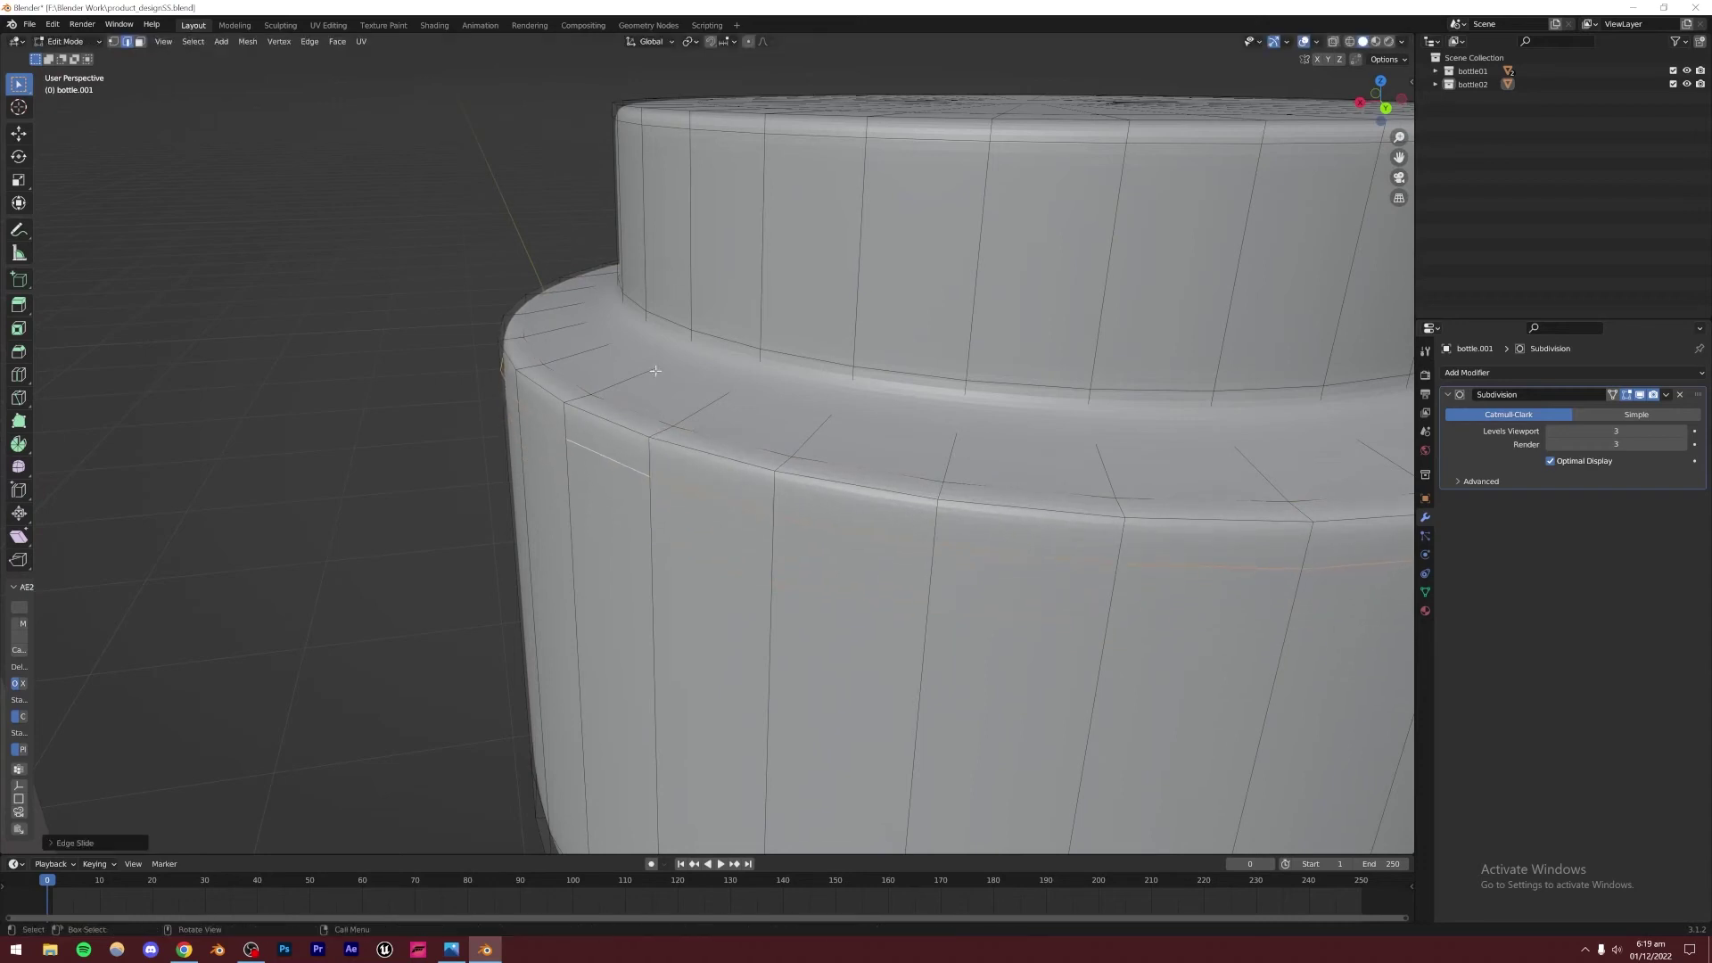
{"action": "scroll", "coordinate": [746, 481], "scroll_direction": "down", "scroll_amount": 6}
{"action": "key", "text": "Tab"}
{"action": "middle_click_drag", "start_coordinate": [746, 483], "coordinate": [664, 520]}
{"action": "scroll", "coordinate": [622, 470], "scroll_direction": "up", "scroll_amount": 4}
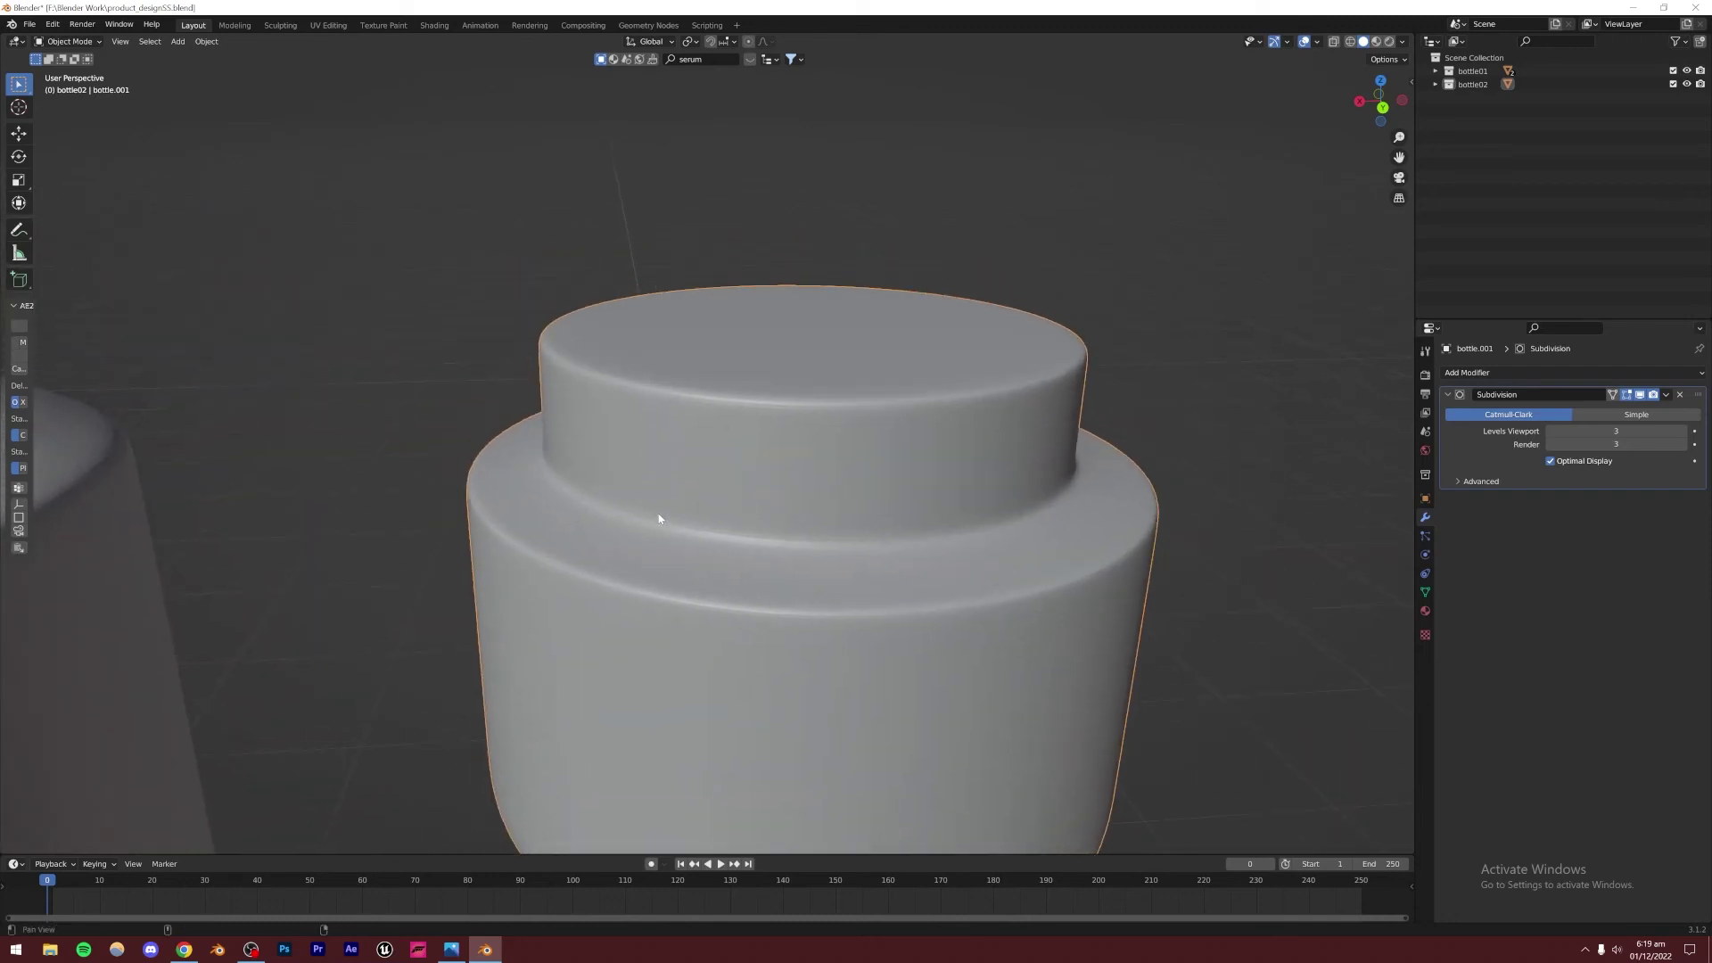
Add a loop cut around the jar's shoulder and slide it inward against the base of the neck
{"action": "key", "text": "Tab"}
{"action": "middle_click_drag", "start_coordinate": [543, 511], "coordinate": [606, 510]}
{"action": "scroll", "coordinate": [713, 543], "scroll_direction": "up", "scroll_amount": 4}
{"action": "key", "text": "alt+z"}
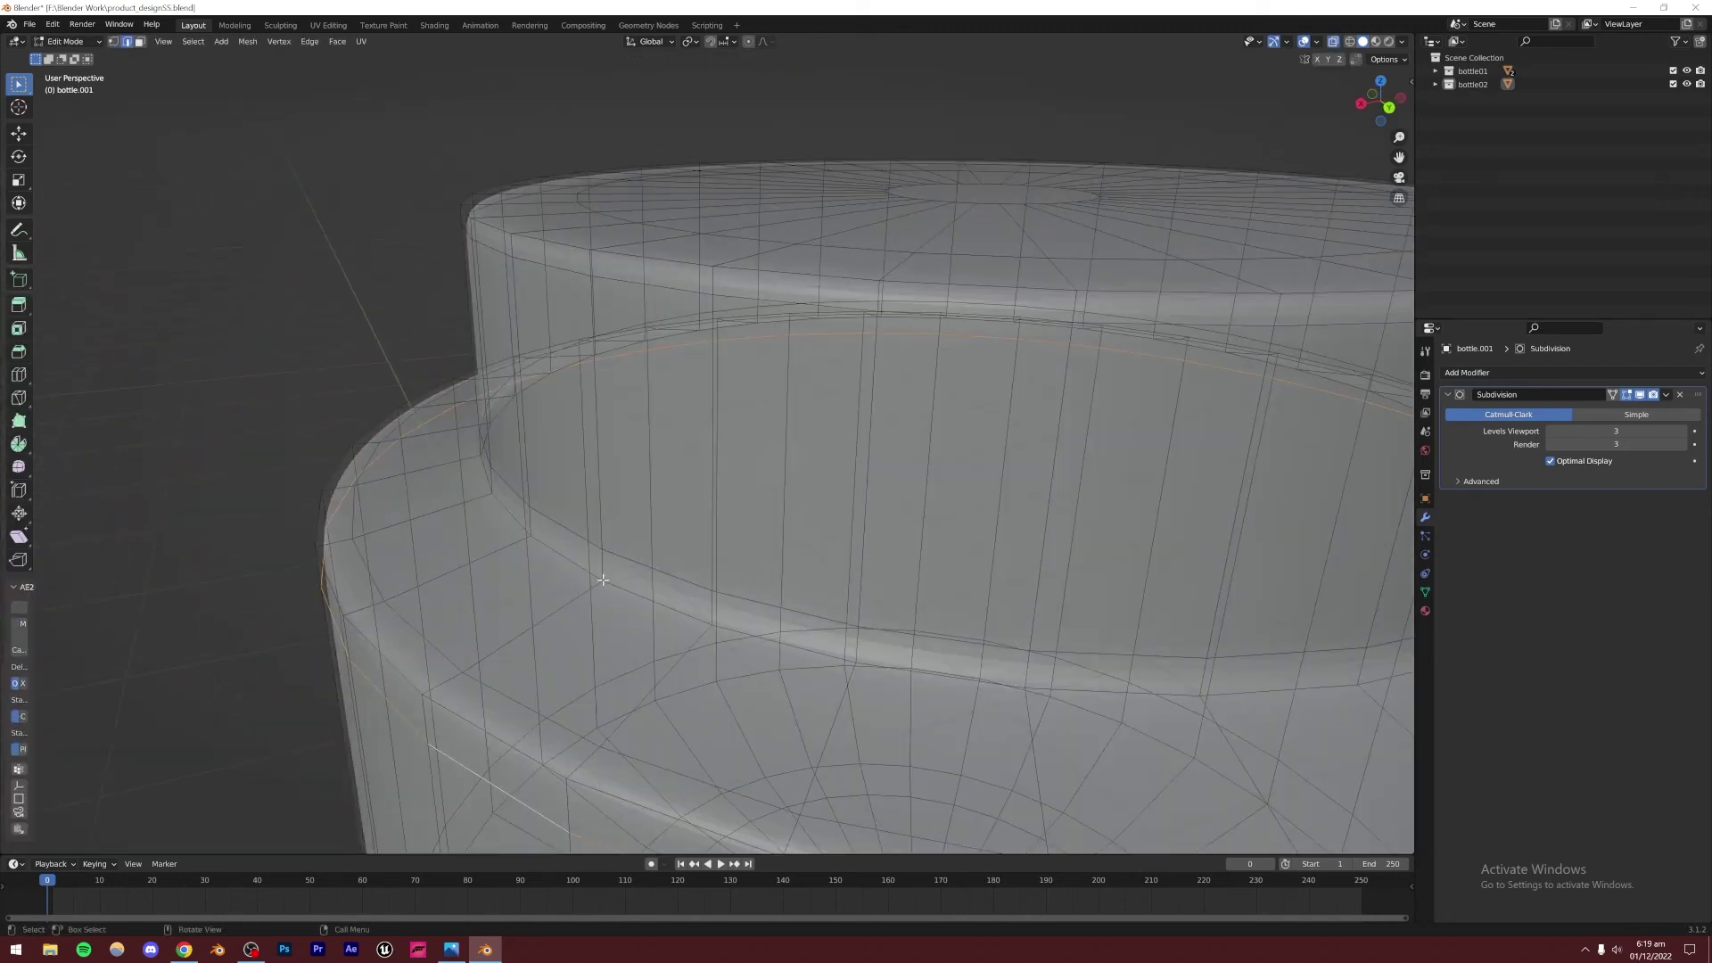
{"action": "key", "text": "alt+z"}
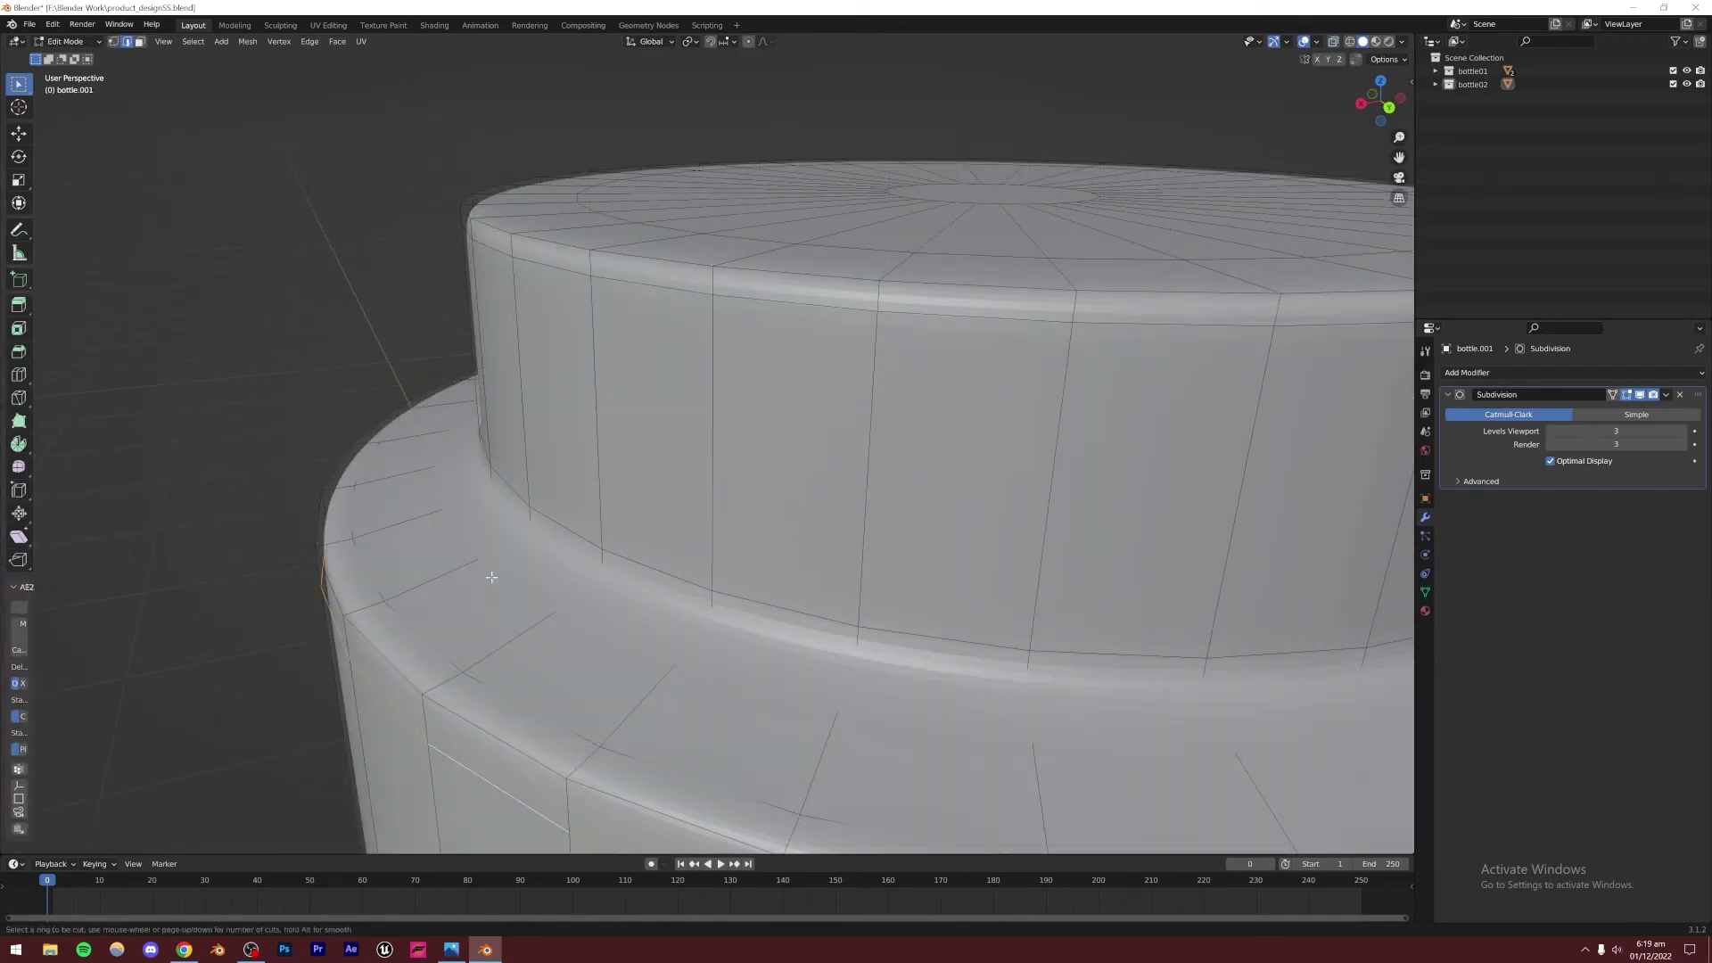
{"action": "key", "text": "g"}
{"action": "key", "text": "g"}
{"action": "left_click", "coordinate": [516, 536]}
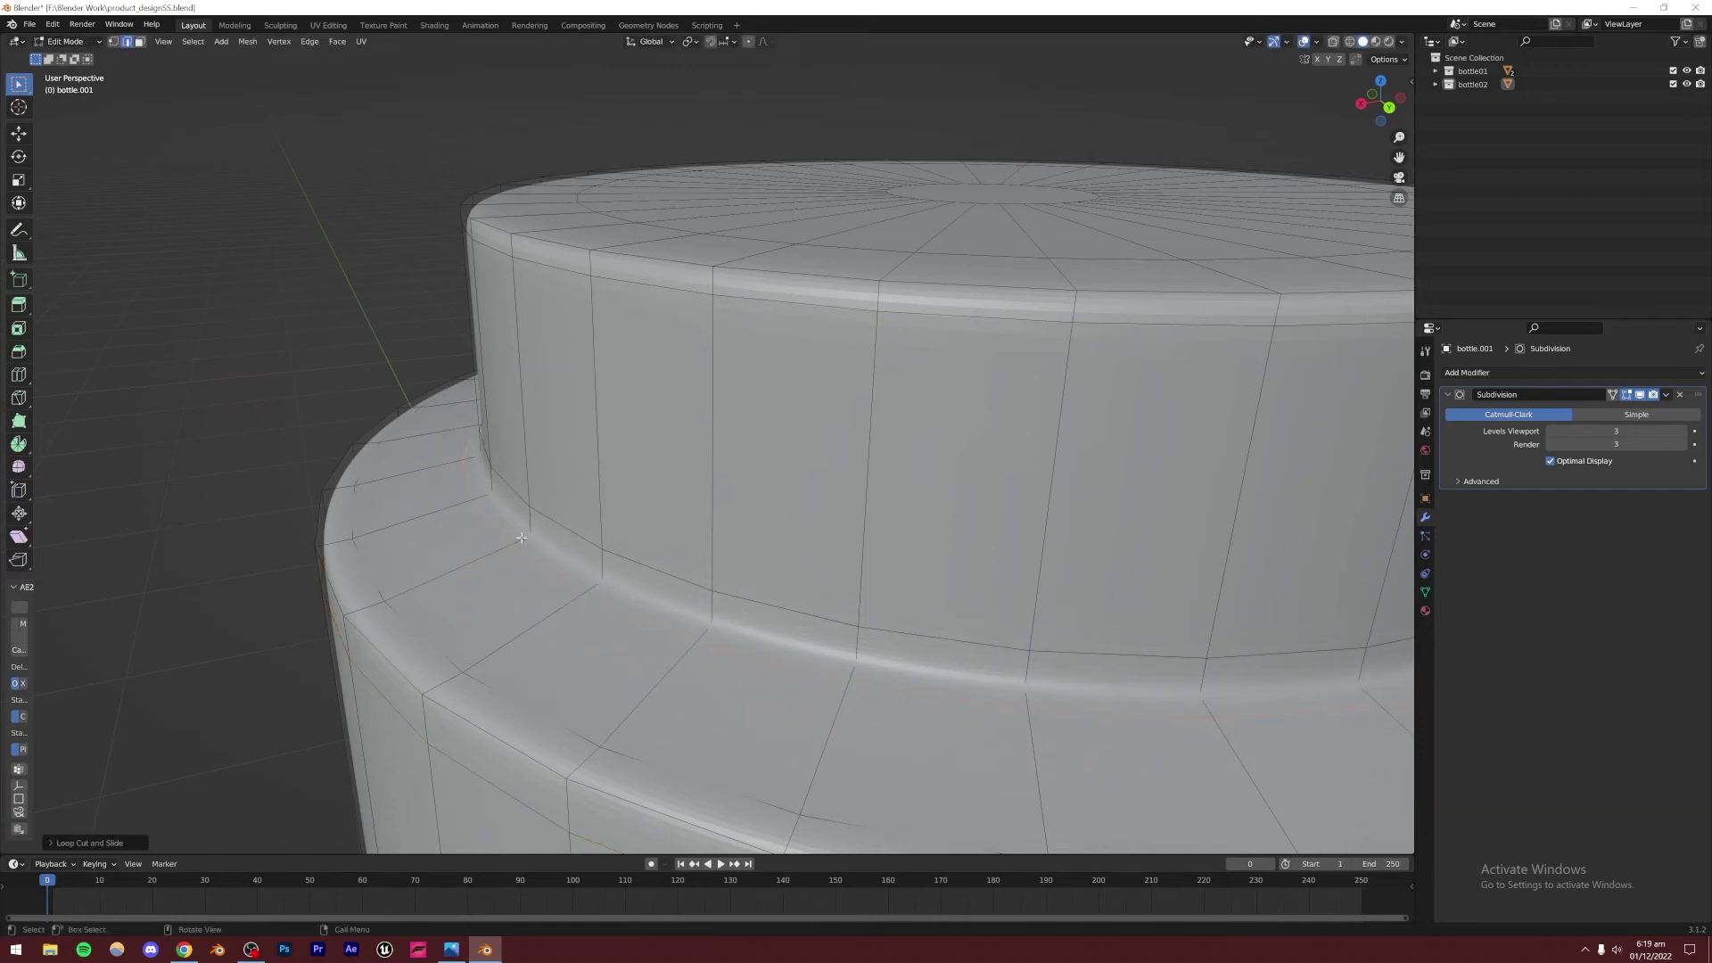
Edge Slide the lowest ring on the neck's side down close to the shoulder to sharpen the inner corner
{"action": "left_click", "coordinate": [556, 528]}
{"action": "key", "text": "g"}
{"action": "key", "text": "g"}
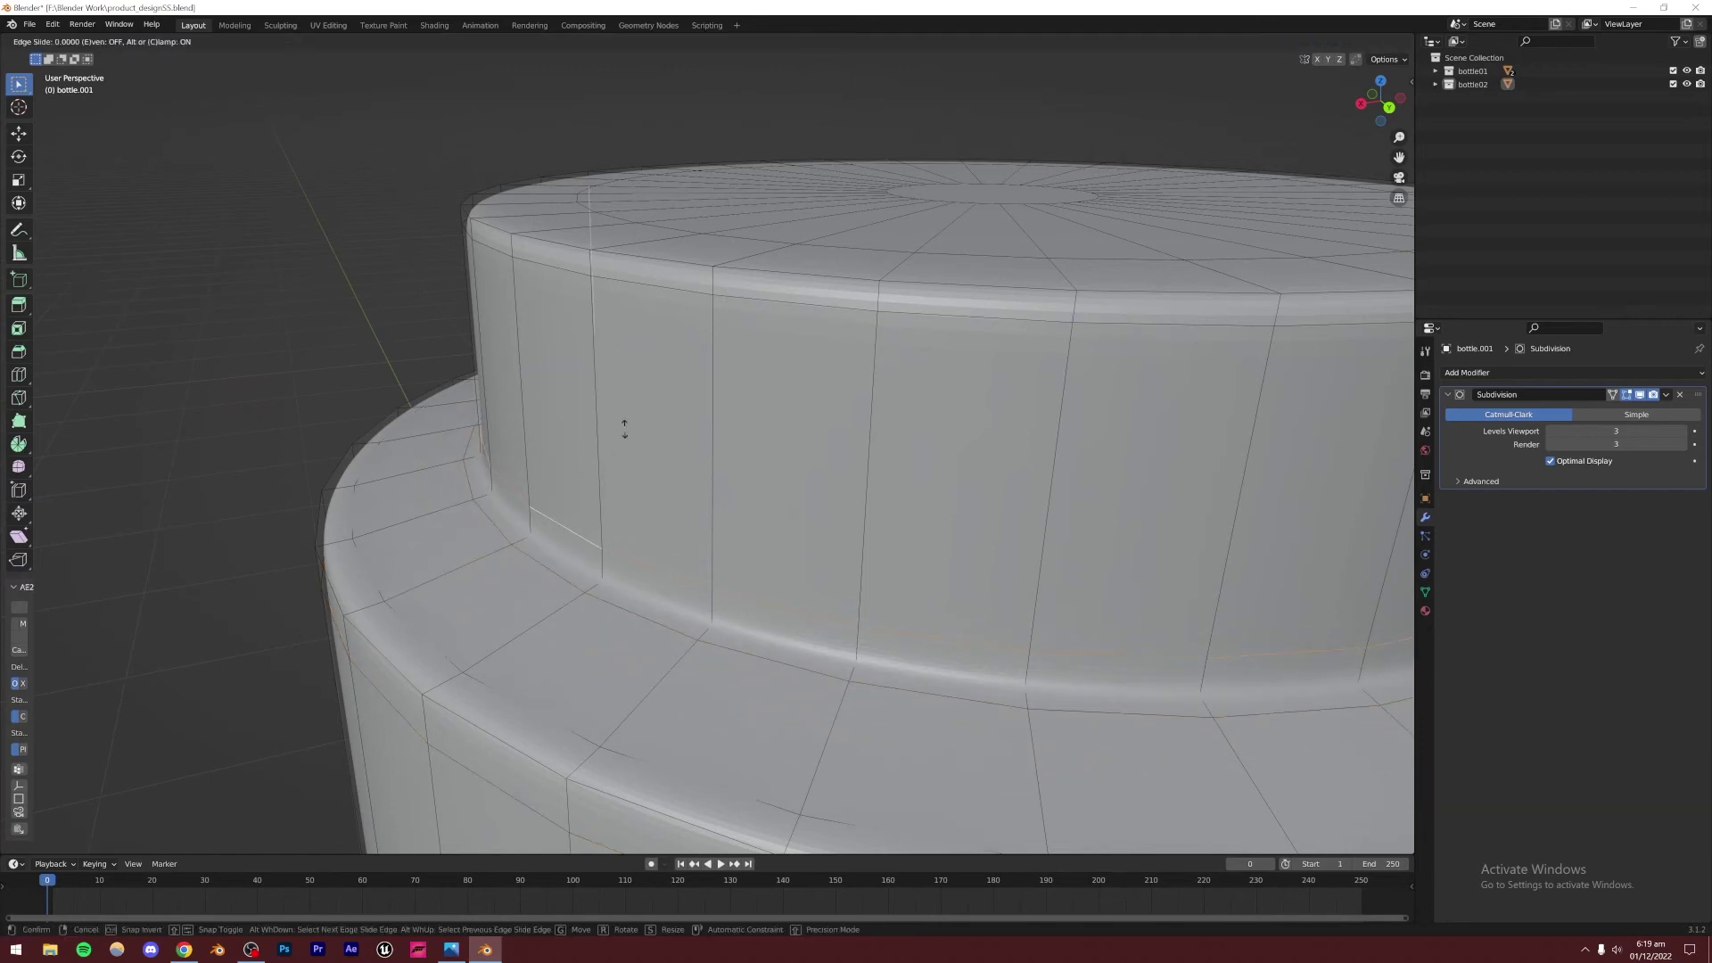
{"action": "left_click", "coordinate": [615, 459]}
{"action": "scroll", "coordinate": [592, 477], "scroll_direction": "down", "scroll_amount": 5}
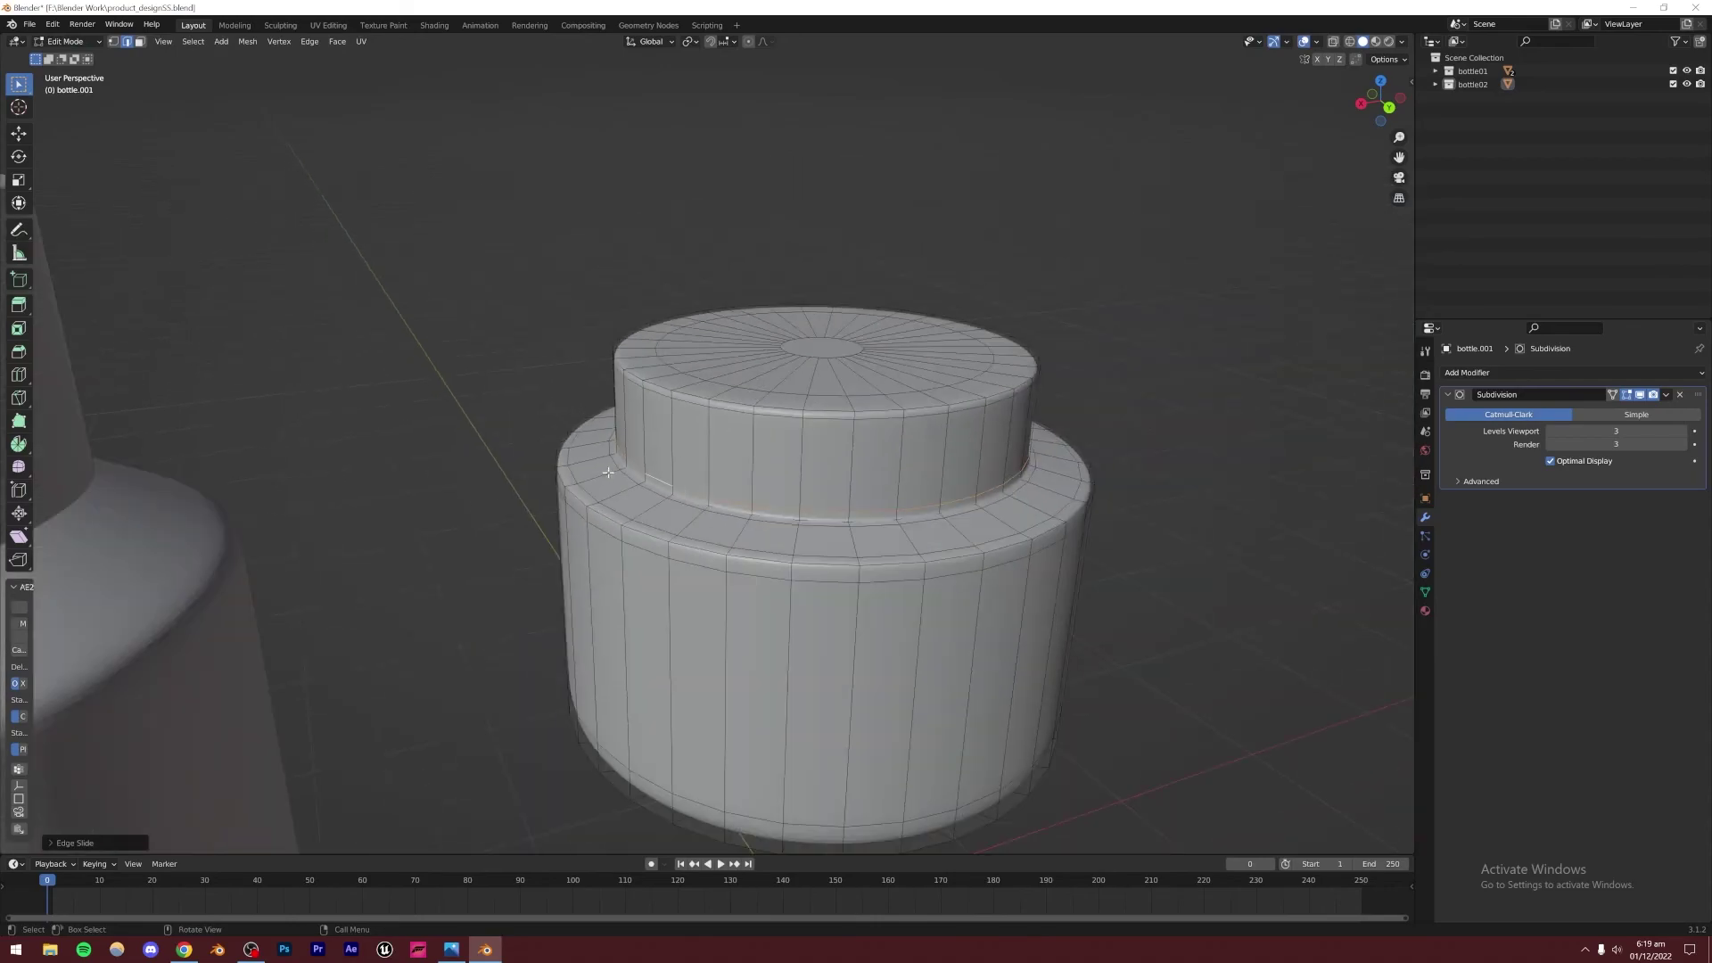
Check the jar in the reference render and select the small centre face of the modelled jar's top in face selection mode
{"action": "left_click", "coordinate": [447, 954]}
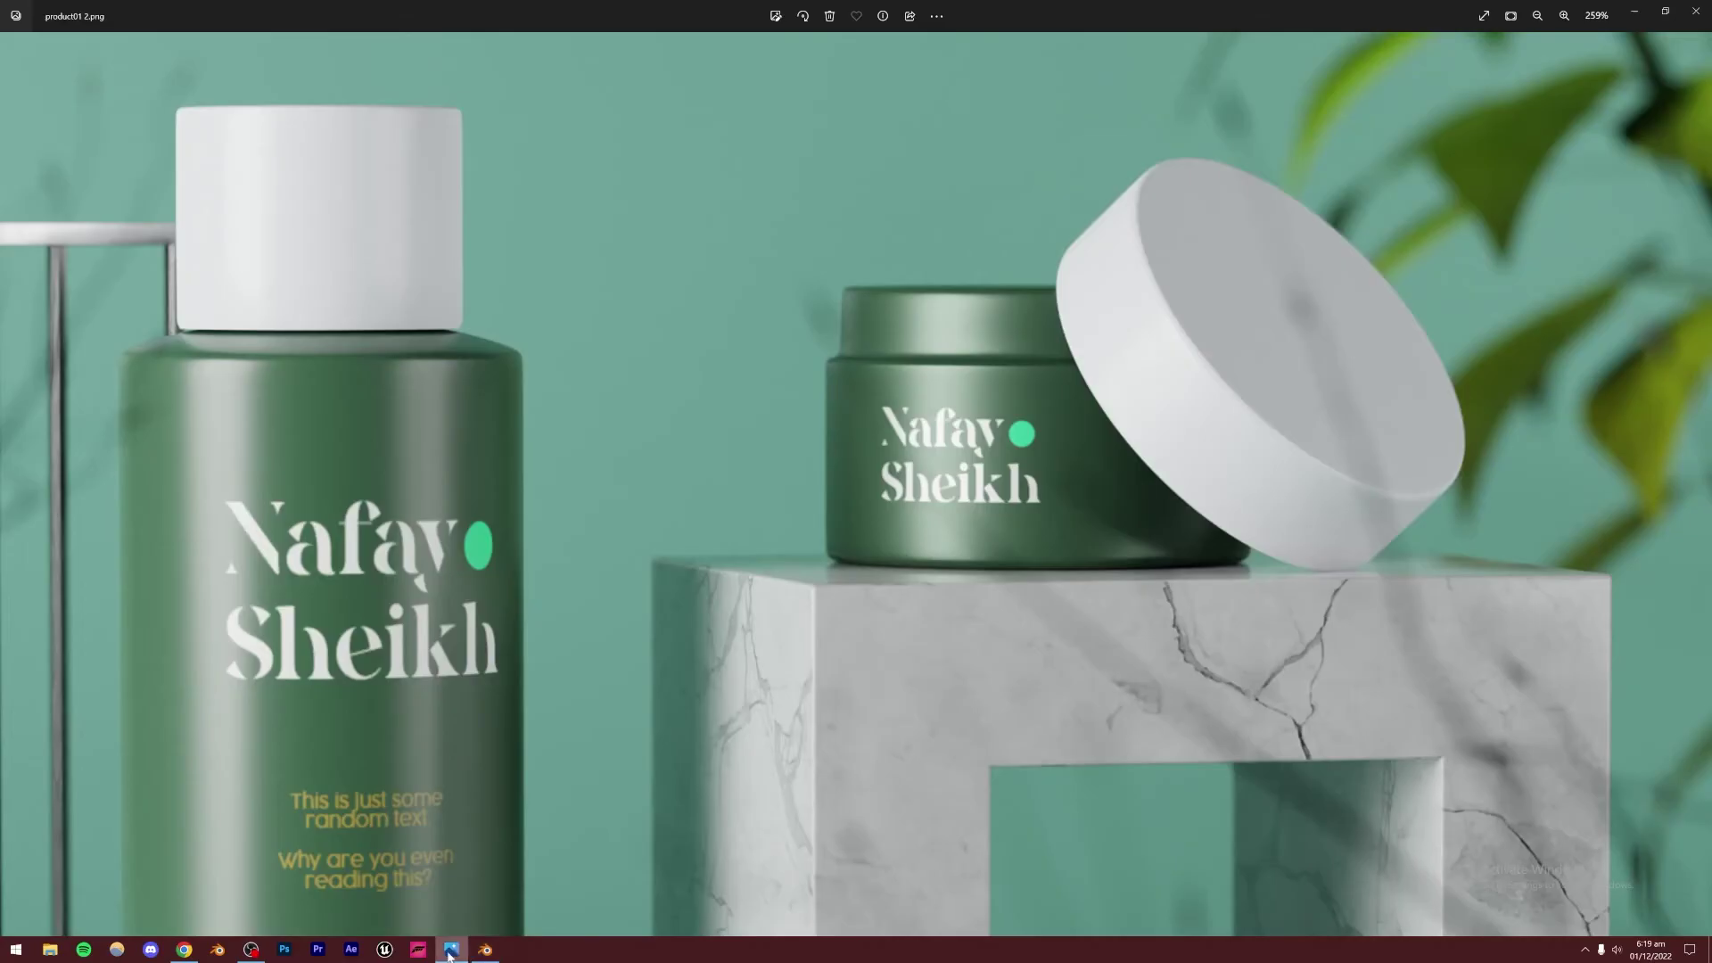
{"action": "left_click", "coordinate": [448, 954]}
{"action": "scroll", "coordinate": [701, 363], "scroll_direction": "up", "scroll_amount": 4}
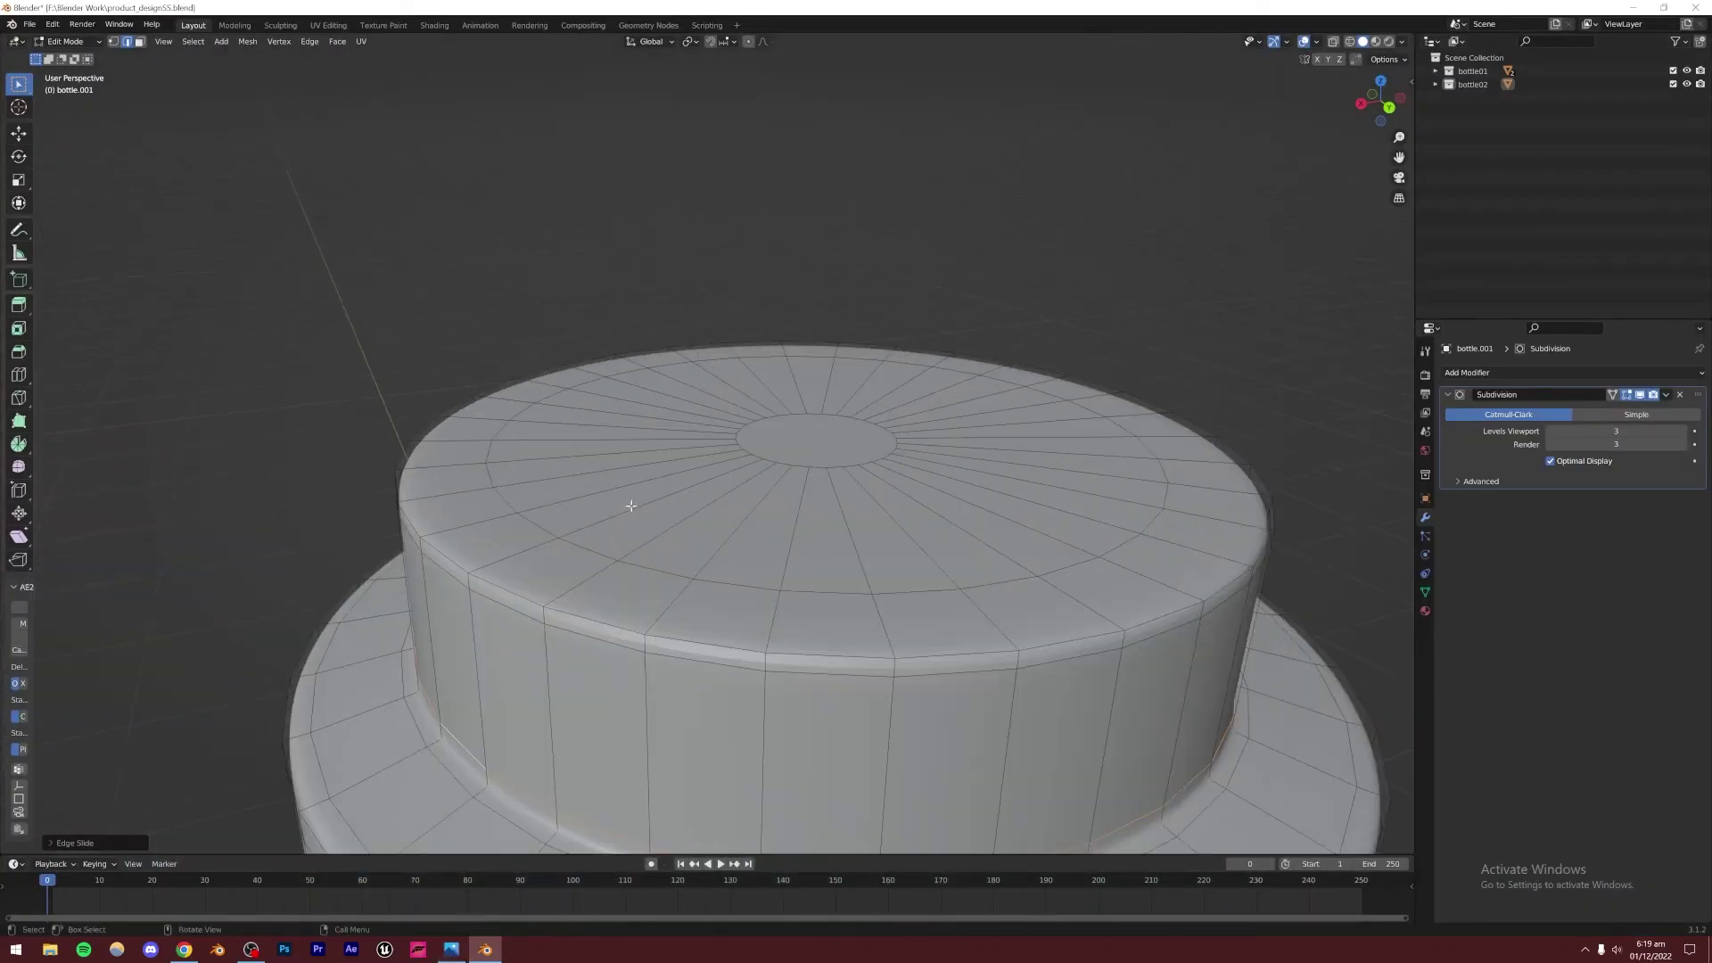
{"action": "left_click", "coordinate": [139, 42]}
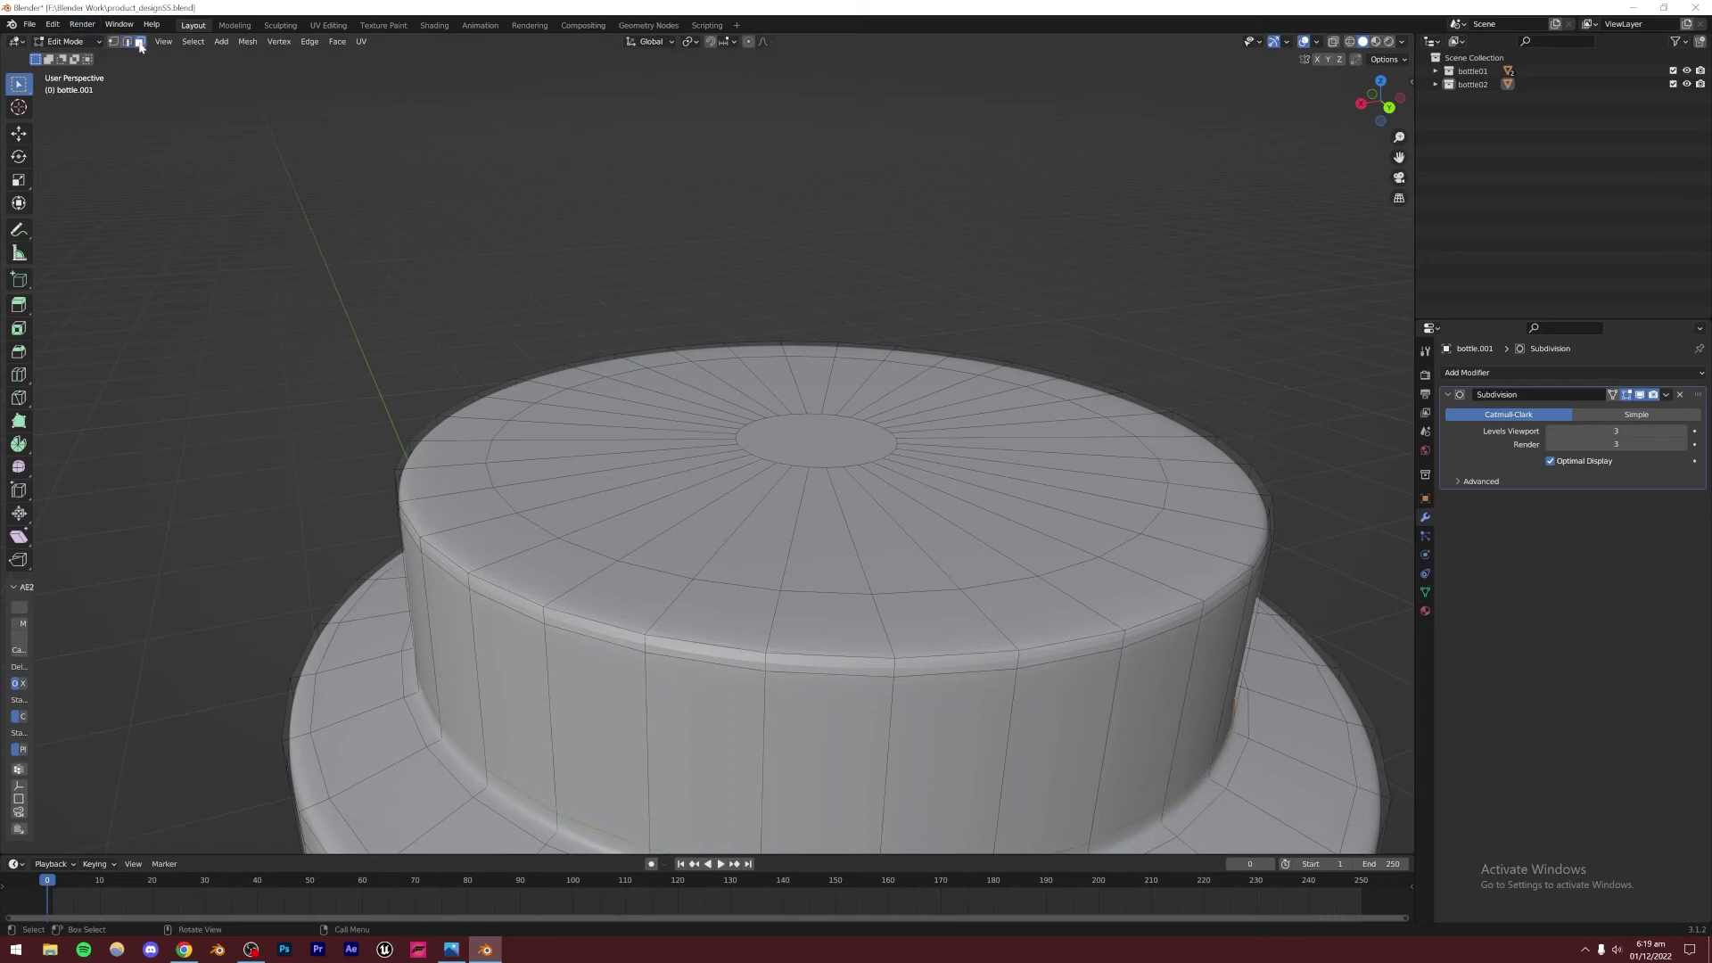
{"action": "left_click", "coordinate": [795, 435]}
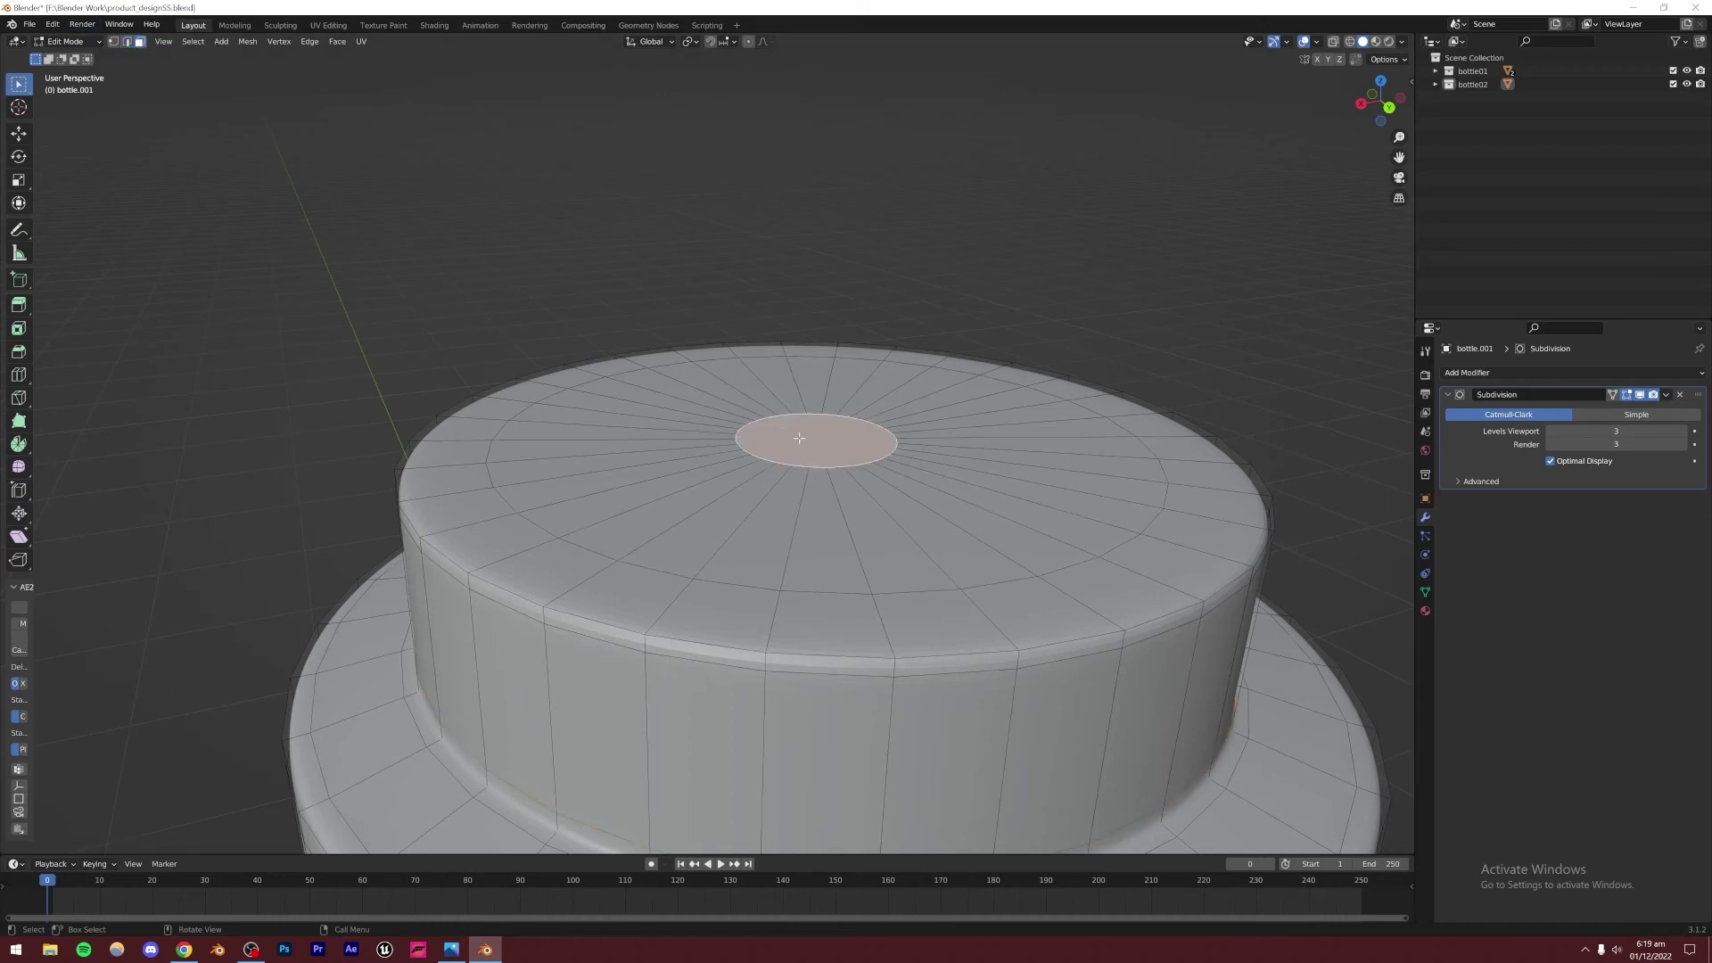
Select the adjoining wedge faces around the centre of the jar's top one by one
{"action": "left_click", "coordinate": [665, 435]}
{"action": "left_click", "coordinate": [686, 444], "text": "shift"}
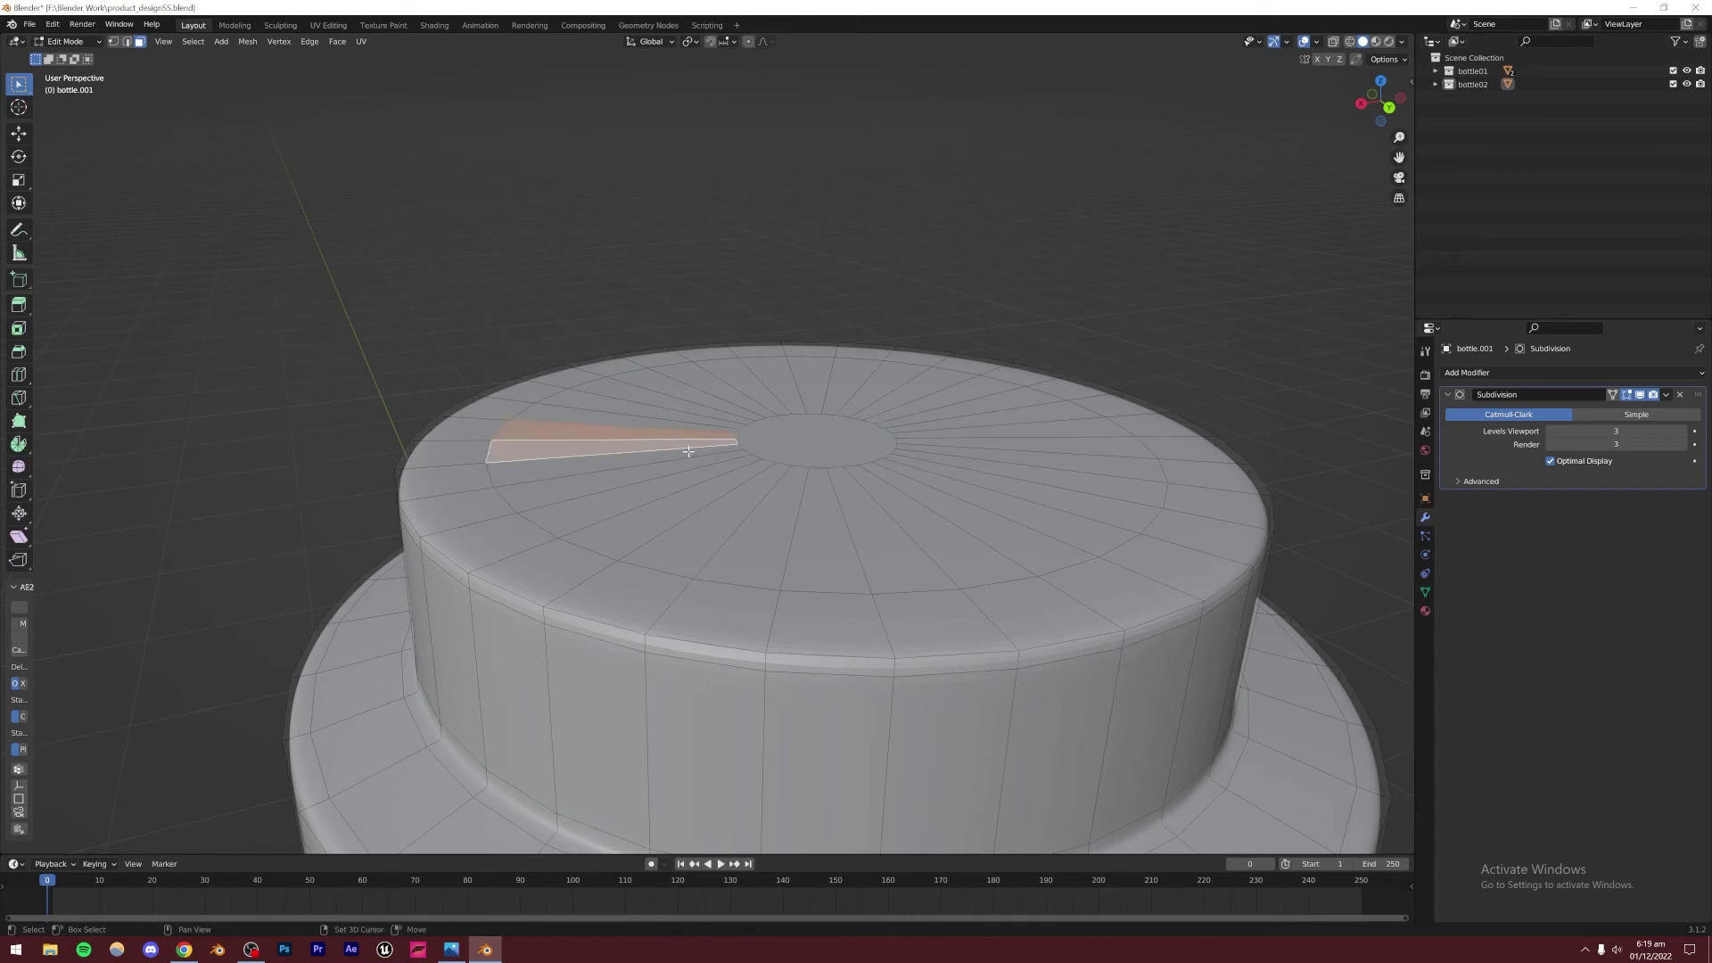
{"action": "left_click", "coordinate": [692, 455], "text": "shift"}
{"action": "left_click", "coordinate": [694, 465], "text": "shift"}
{"action": "left_click", "coordinate": [708, 486], "text": "shift"}
{"action": "left_click", "coordinate": [749, 482], "text": "shift"}
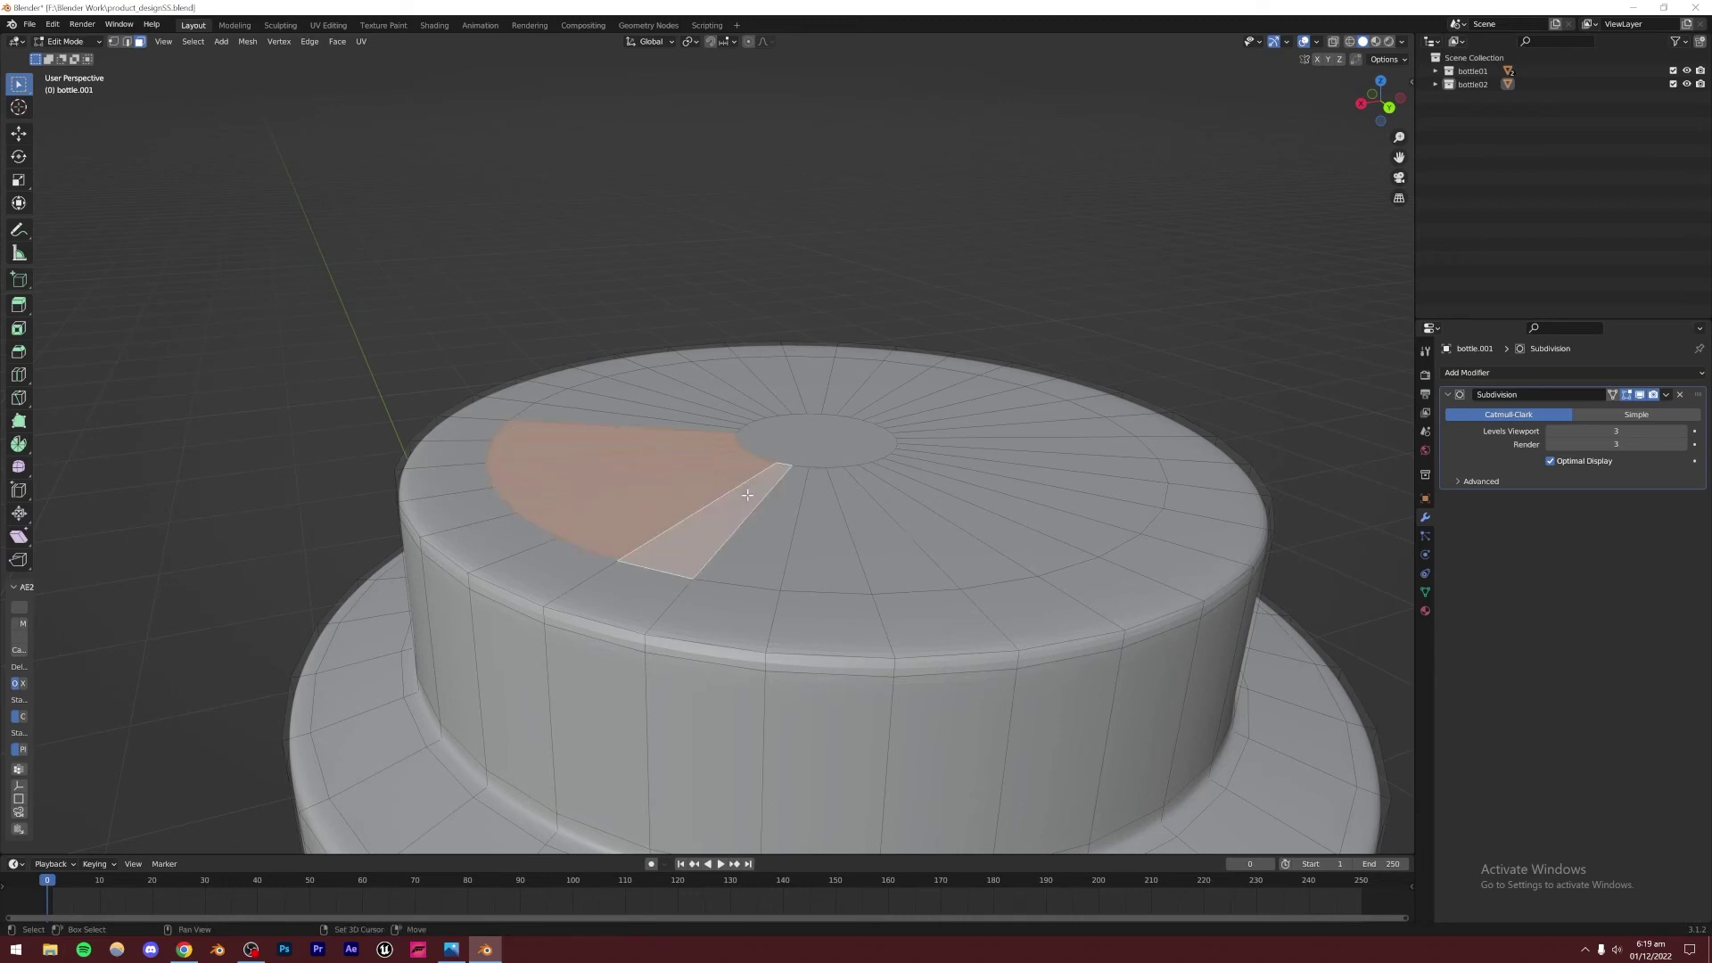
{"action": "left_click", "coordinate": [798, 485], "text": "shift"}
{"action": "left_click", "coordinate": [841, 488], "text": "shift"}
Select the top's centre face, grow the selection outward by one ring of faces, and clear the selection
{"action": "left_click", "coordinate": [770, 441]}
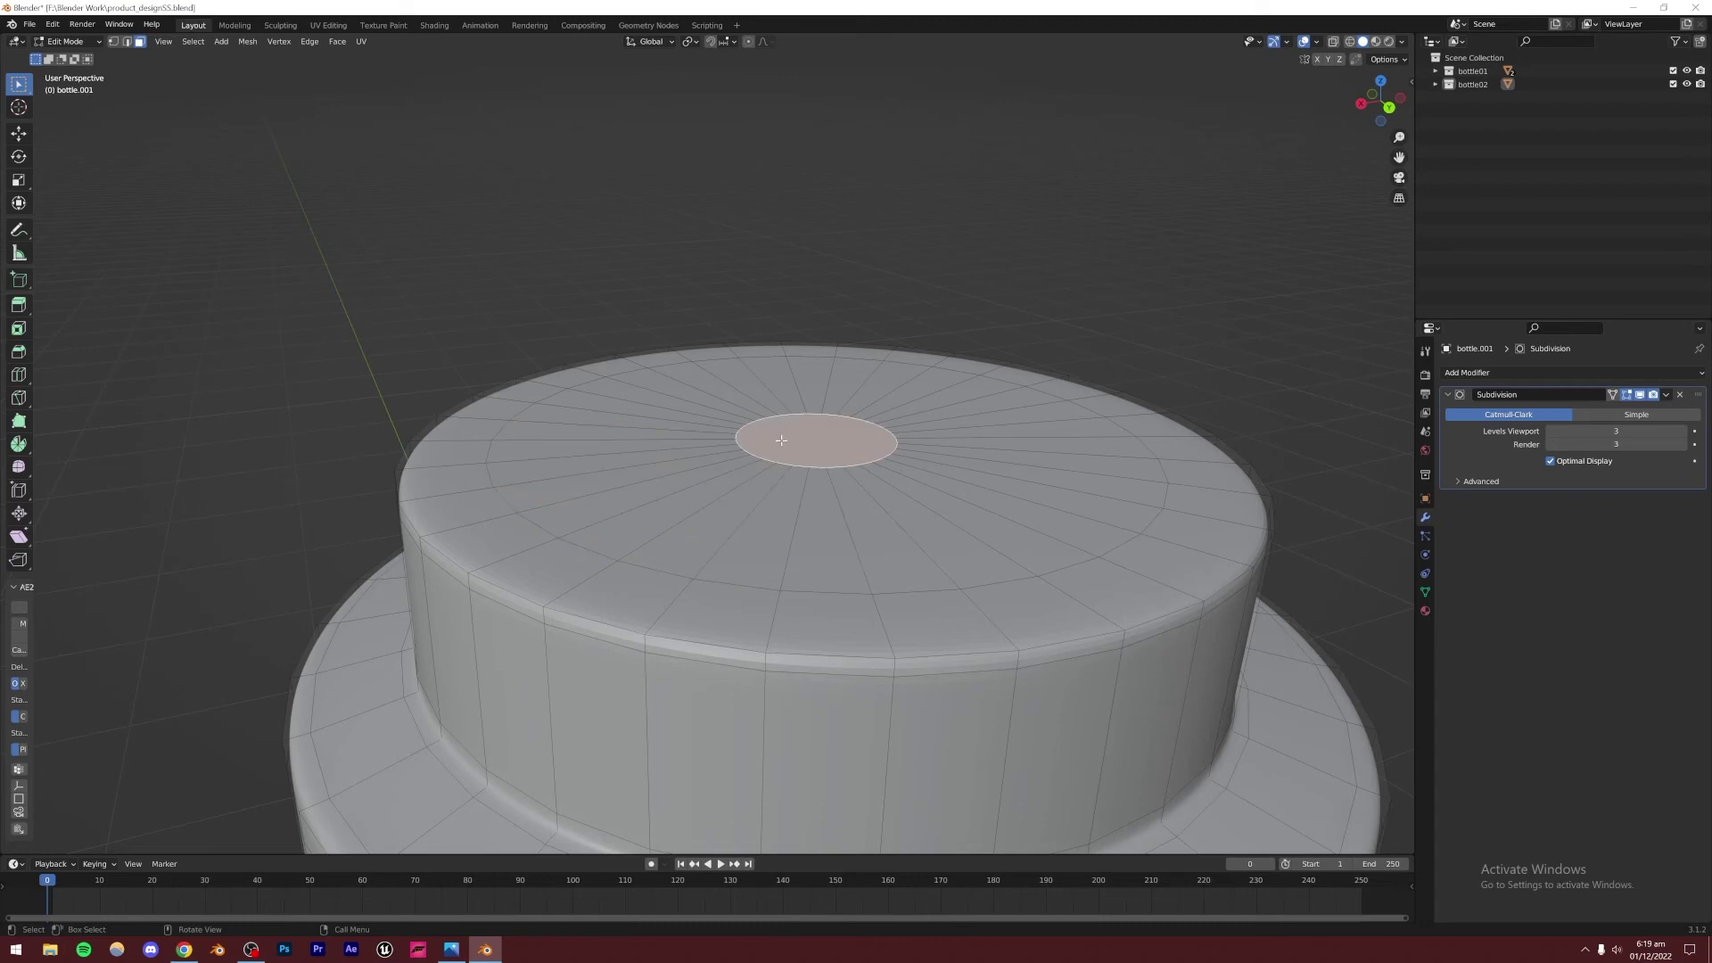
{"action": "key", "text": "ctrl+KP_Add"}
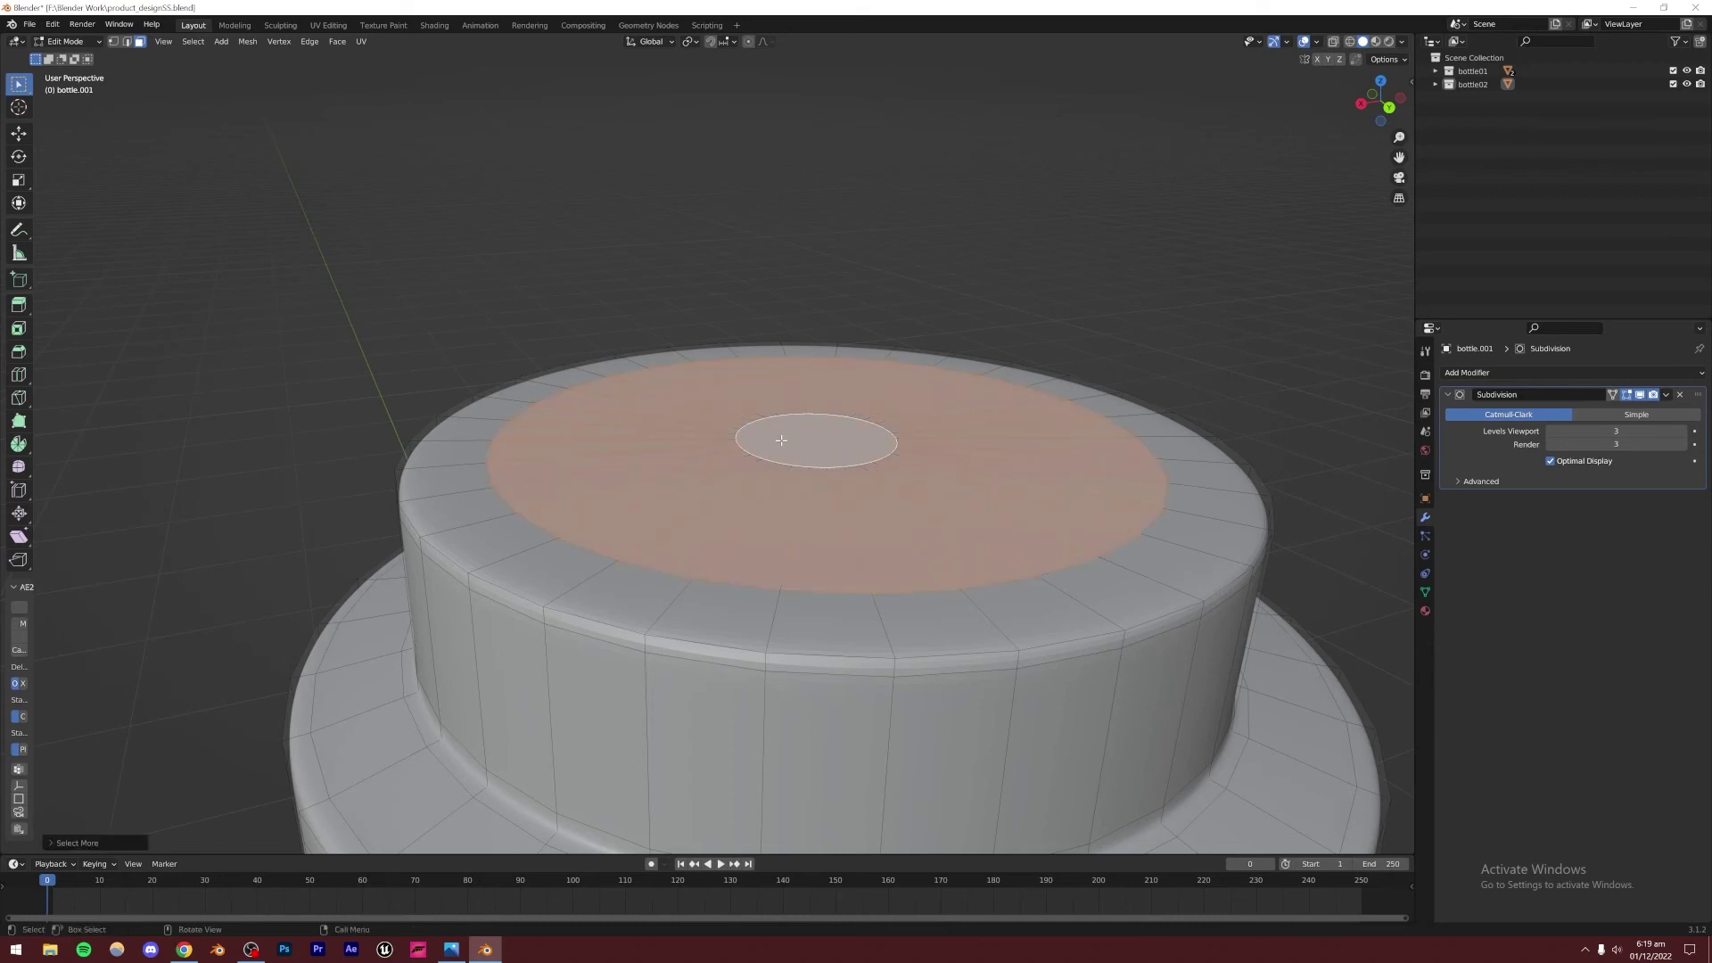
{"action": "key", "text": "alt+a"}
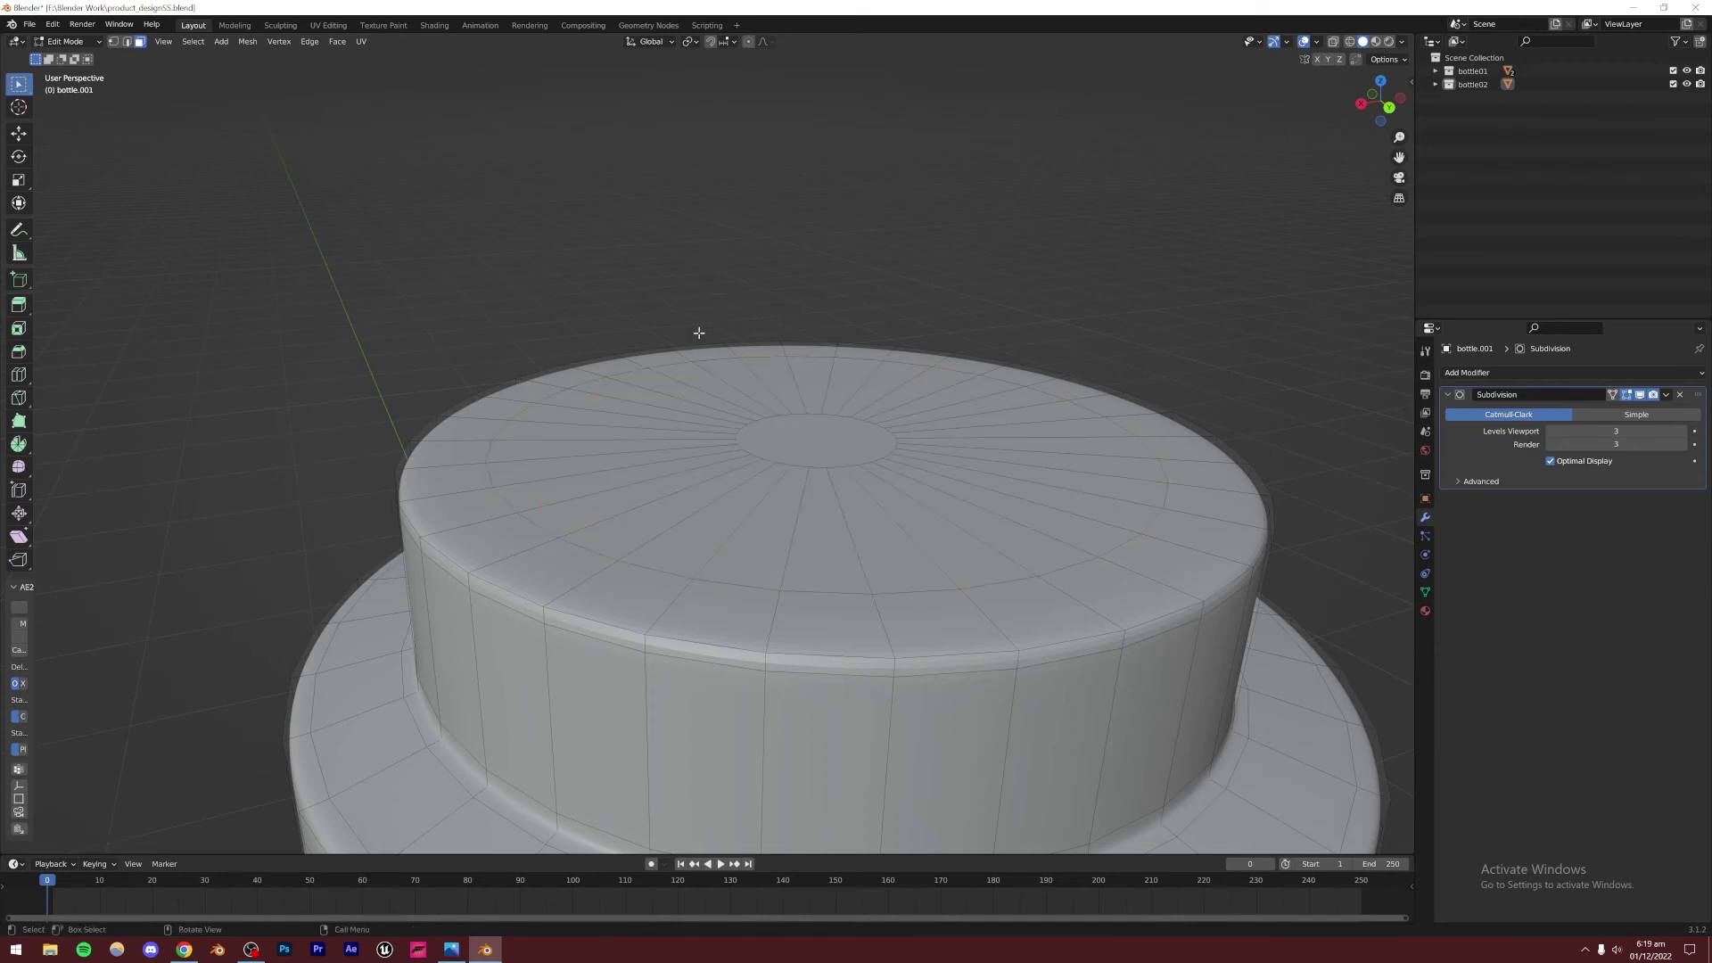
Return to Object Mode and review the Emulate Numpad setting in the input preferences, leaving the preferences closed
{"action": "key", "text": "Tab"}
{"action": "left_click", "coordinate": [30, 25]}
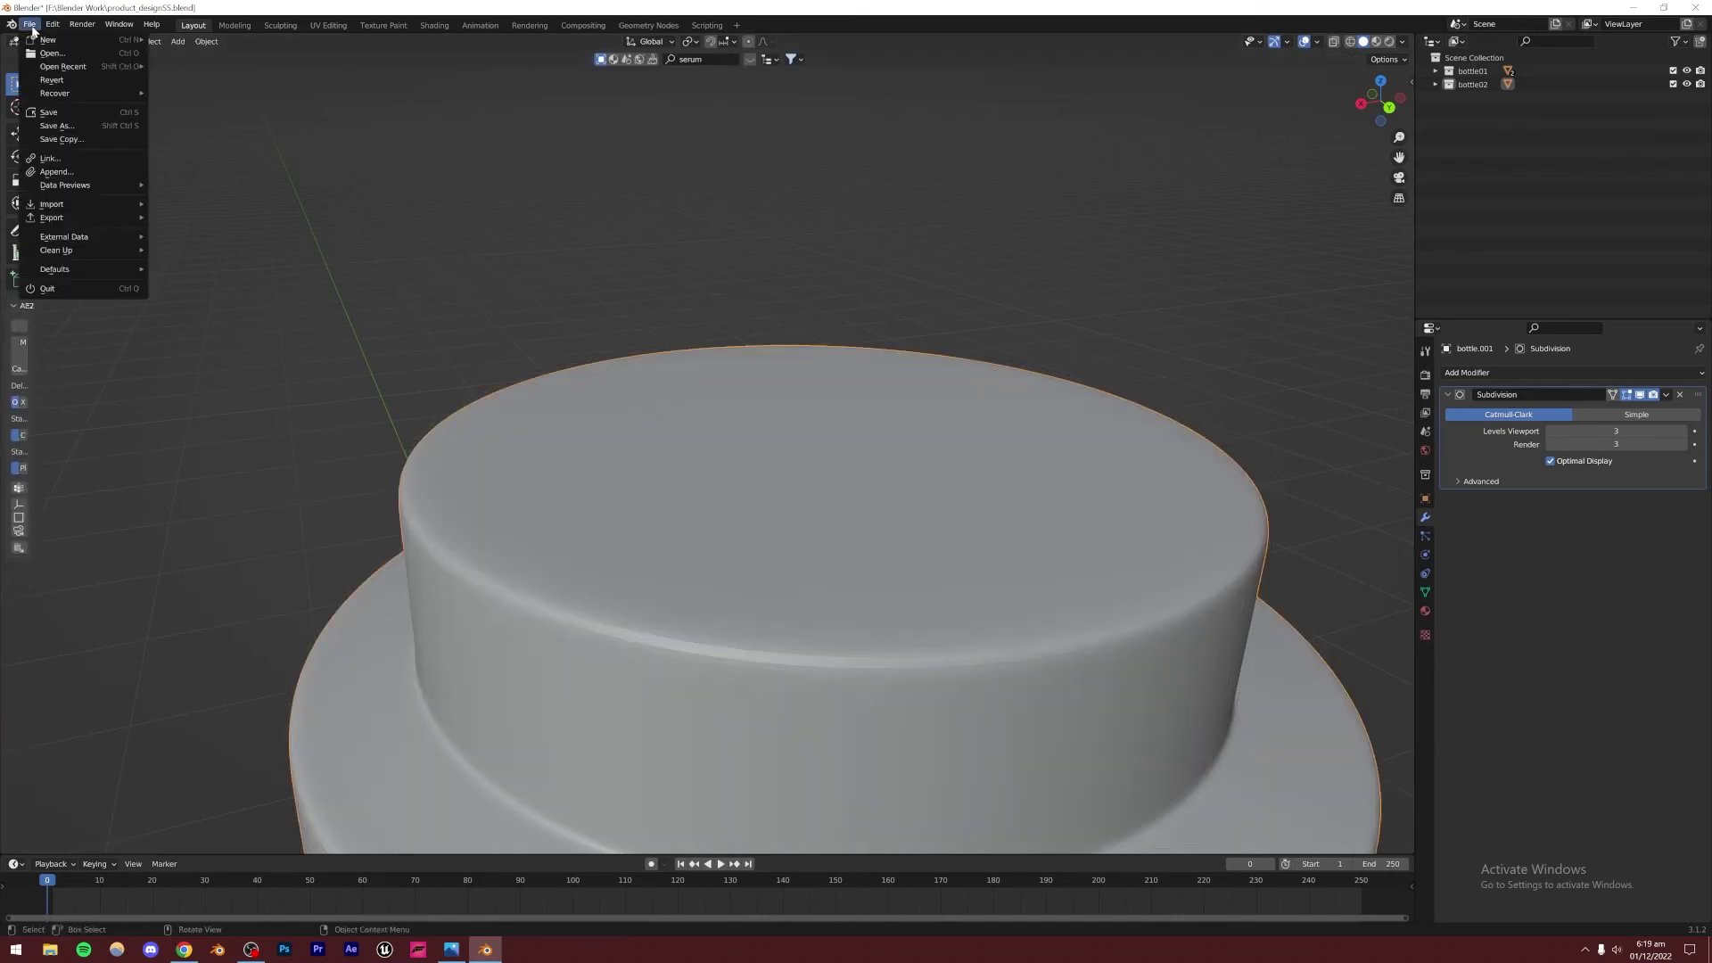
{"action": "mouse_move", "coordinate": [53, 25]}
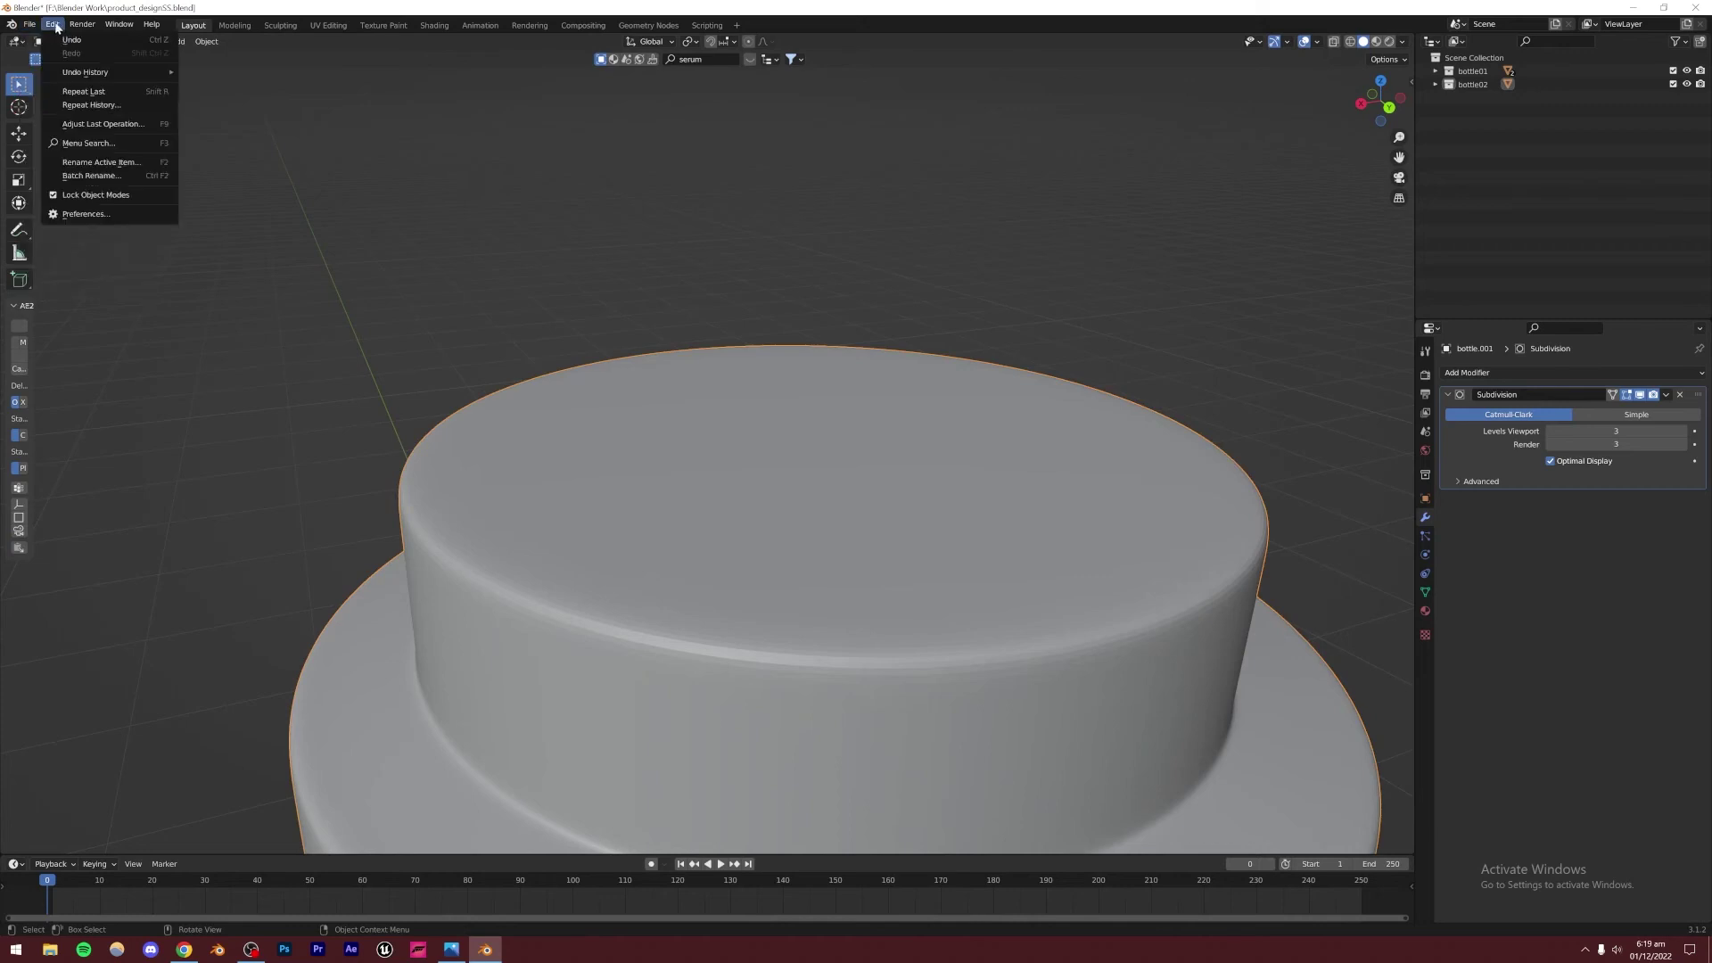
{"action": "left_click", "coordinate": [99, 221]}
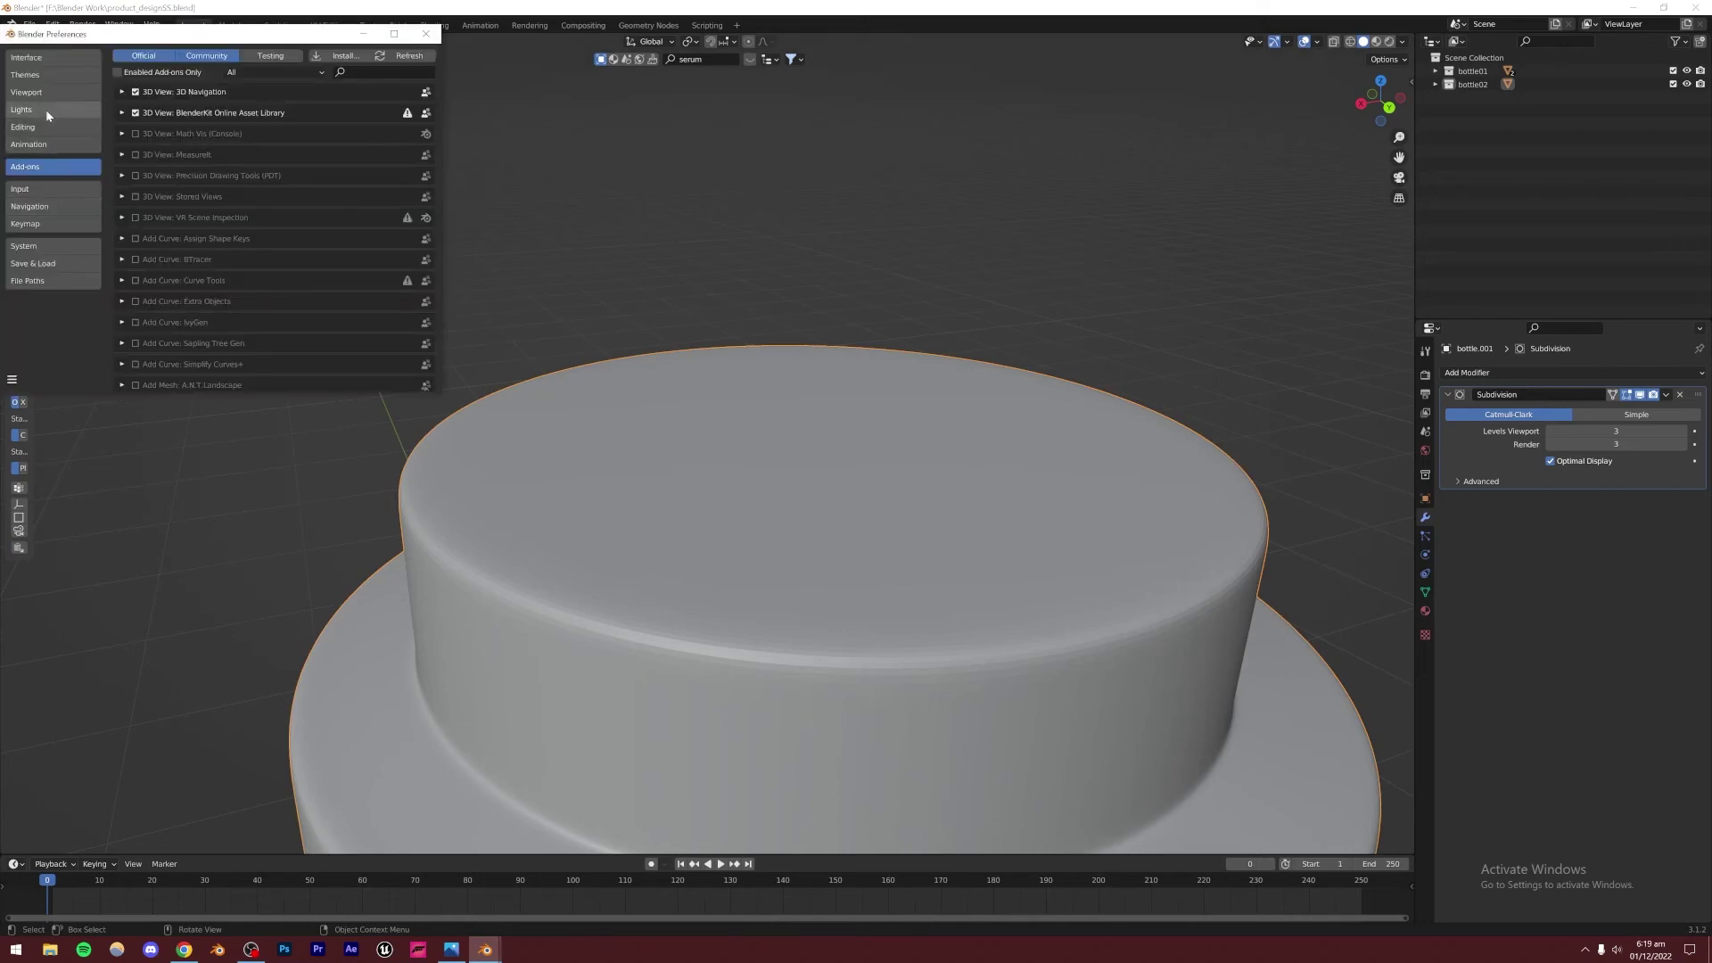
{"action": "left_click", "coordinate": [40, 195]}
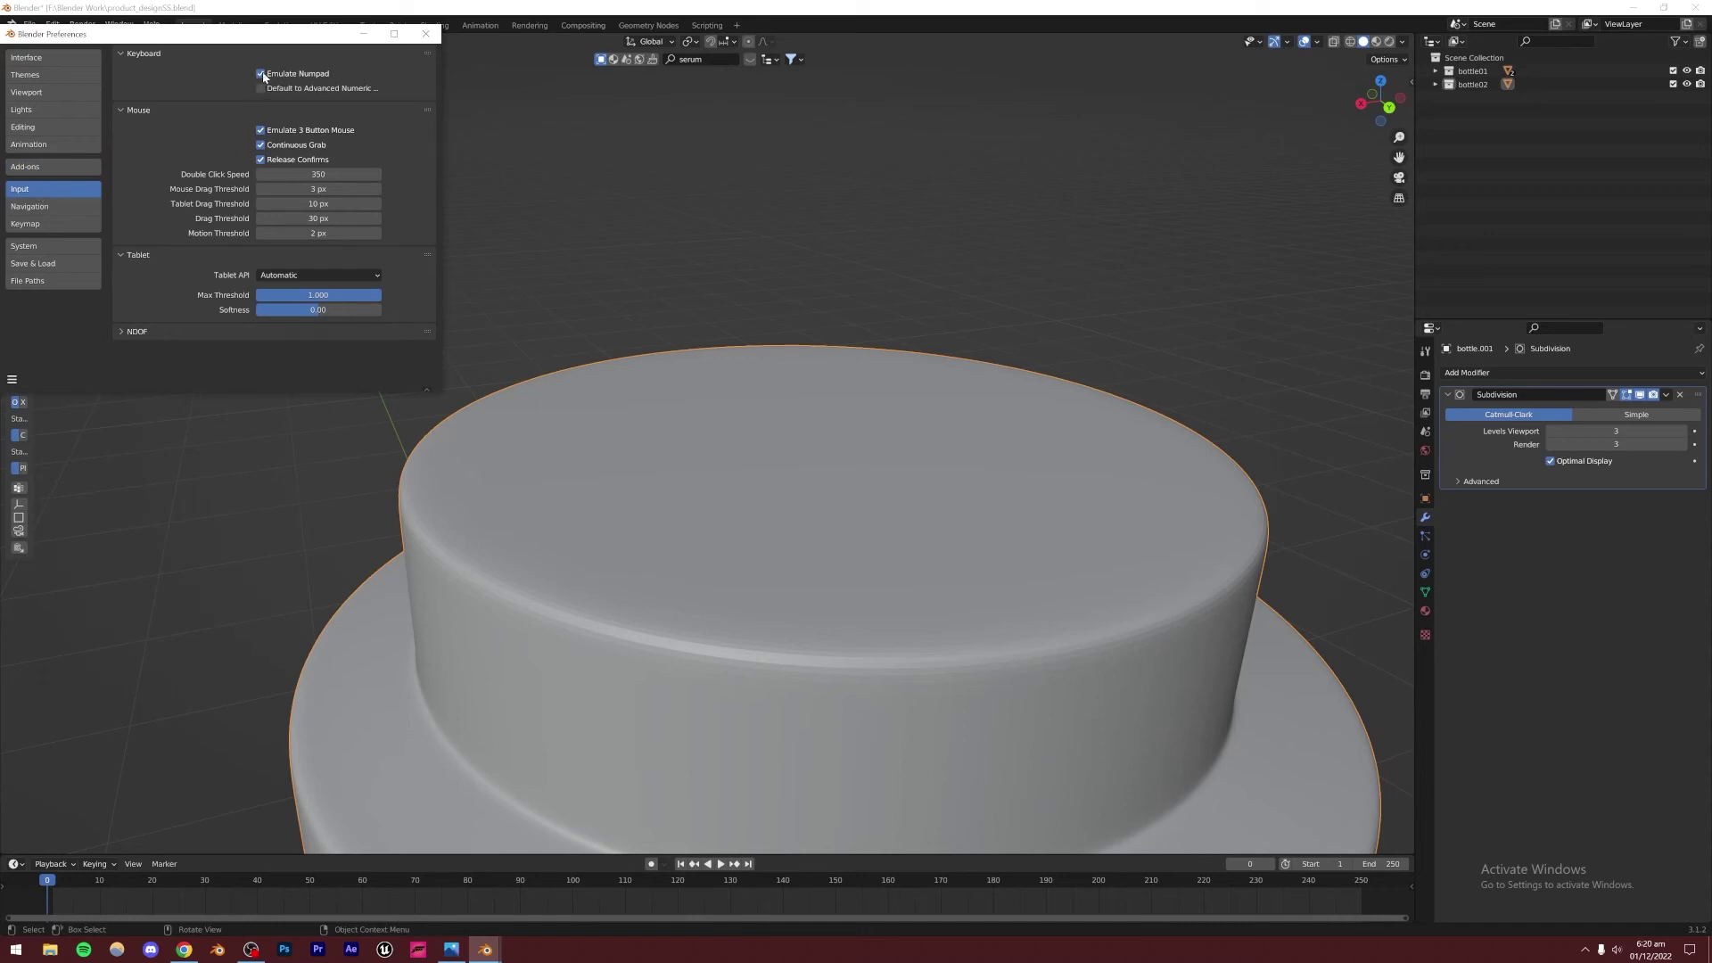
{"action": "left_click", "coordinate": [425, 33]}
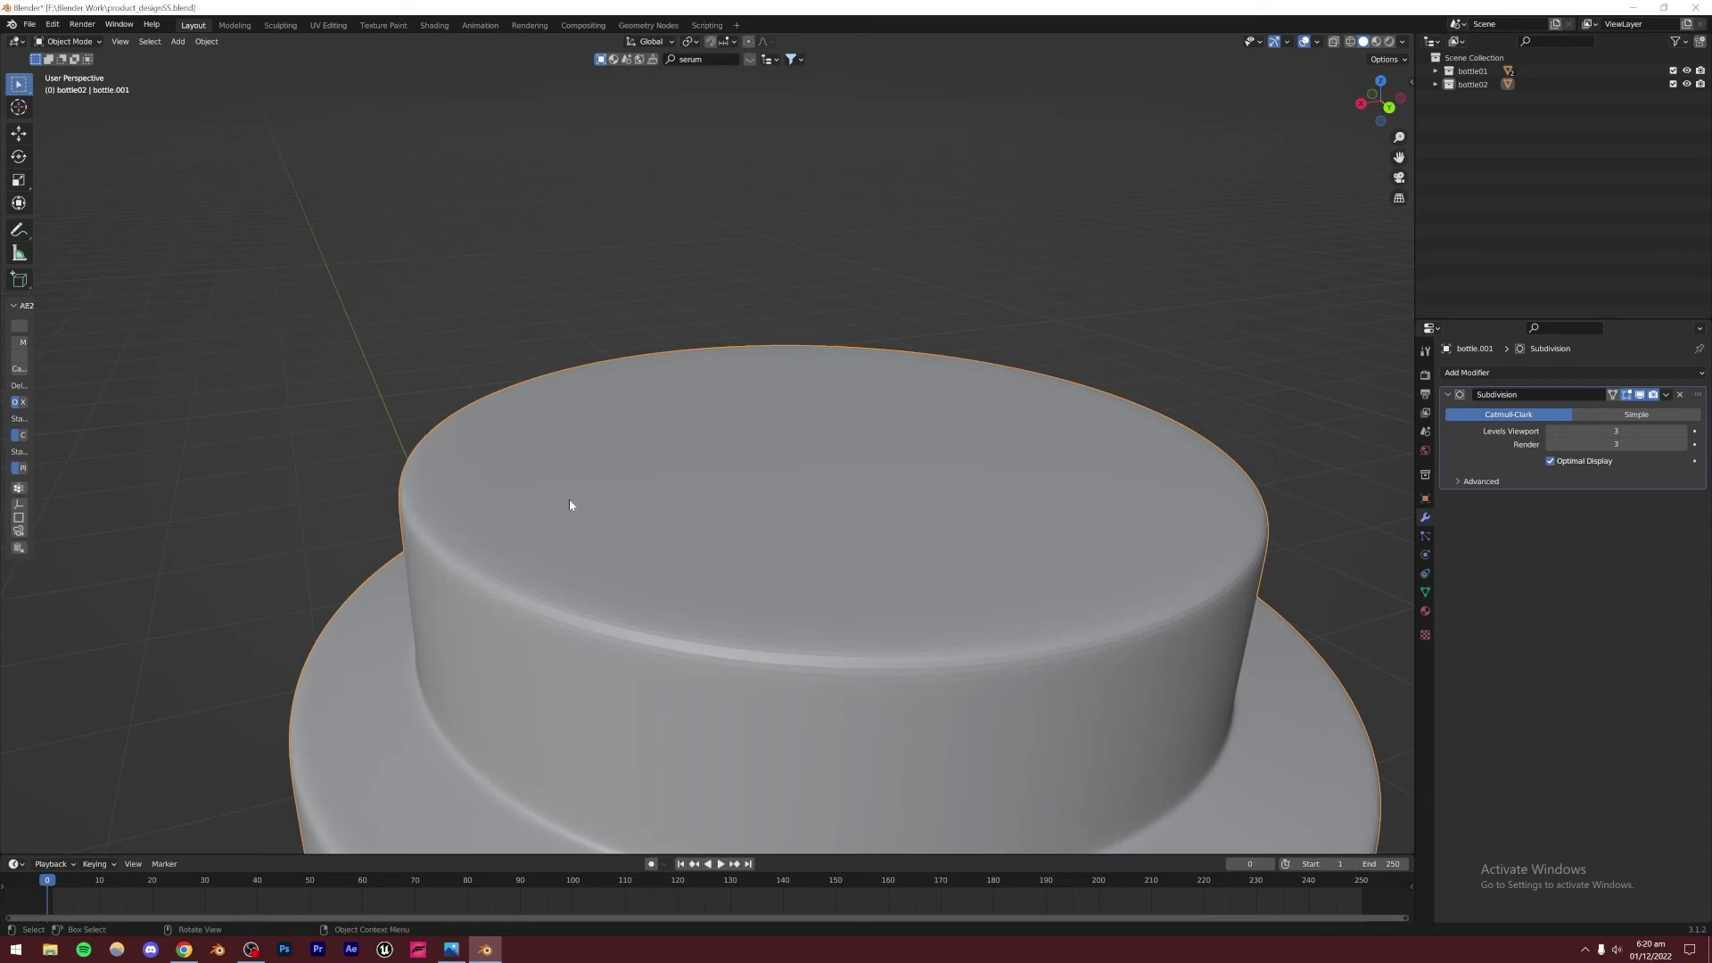
Select the centre face of the jar's top plus its surrounding ring of faces and scale them up by about 1.17
{"action": "key", "text": "Tab"}
{"action": "left_click", "coordinate": [819, 437]}
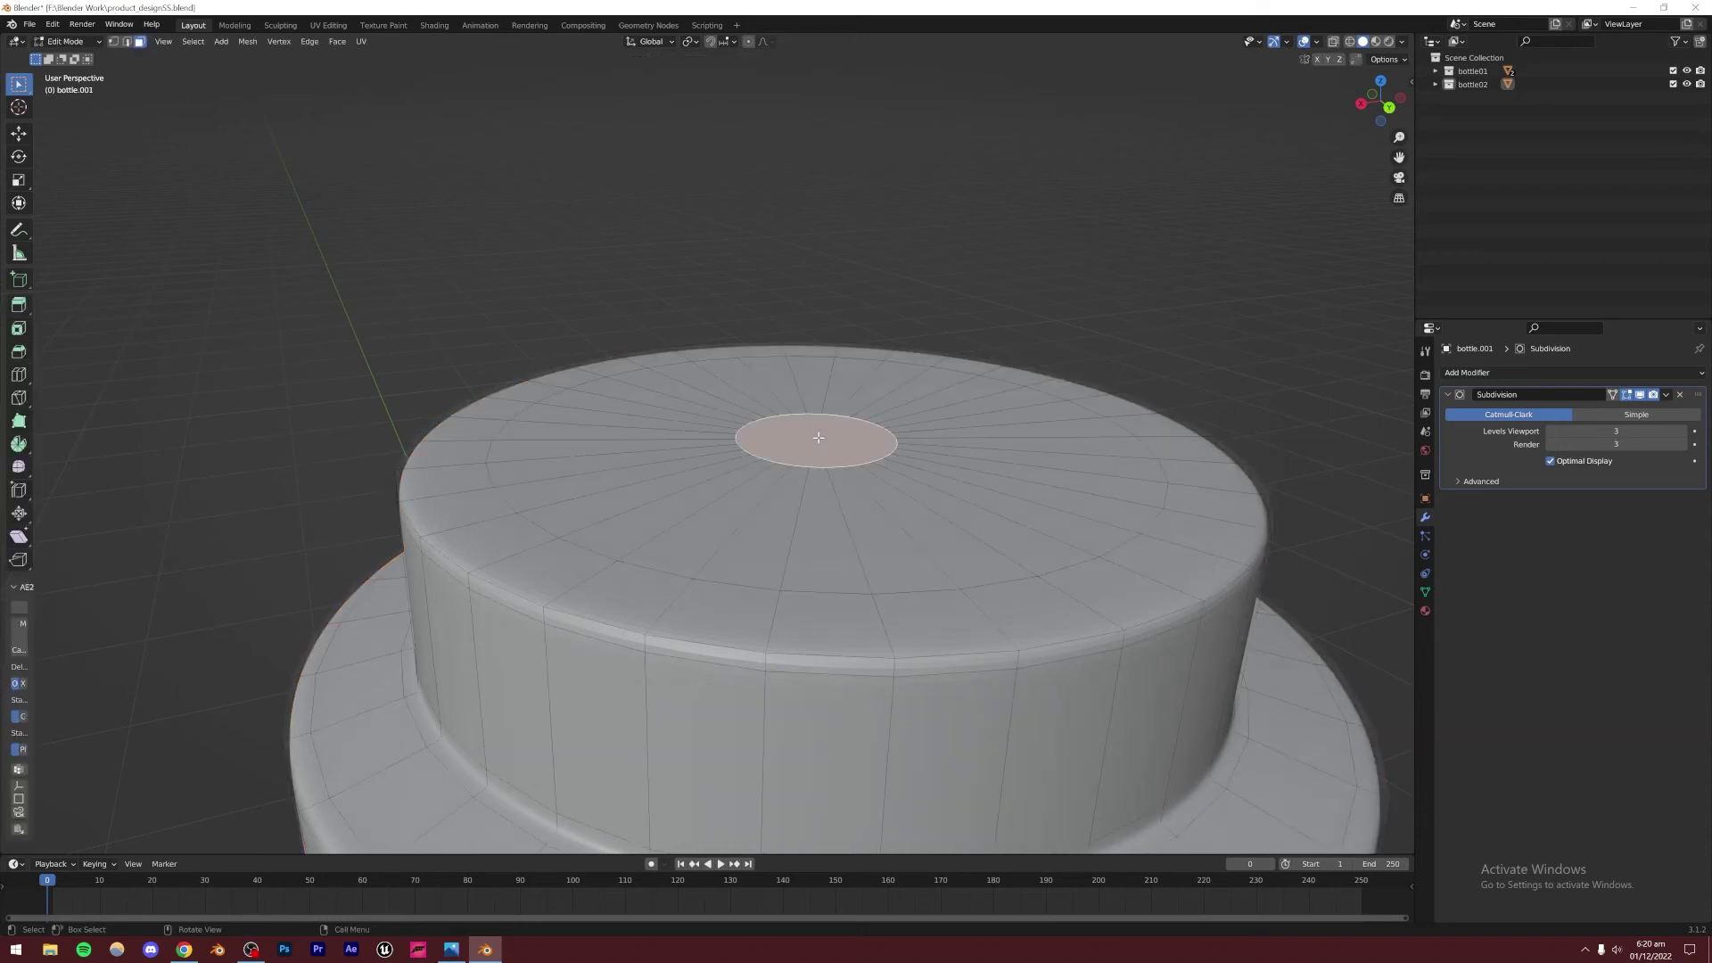
{"action": "key", "text": "ctrl+KP_Add"}
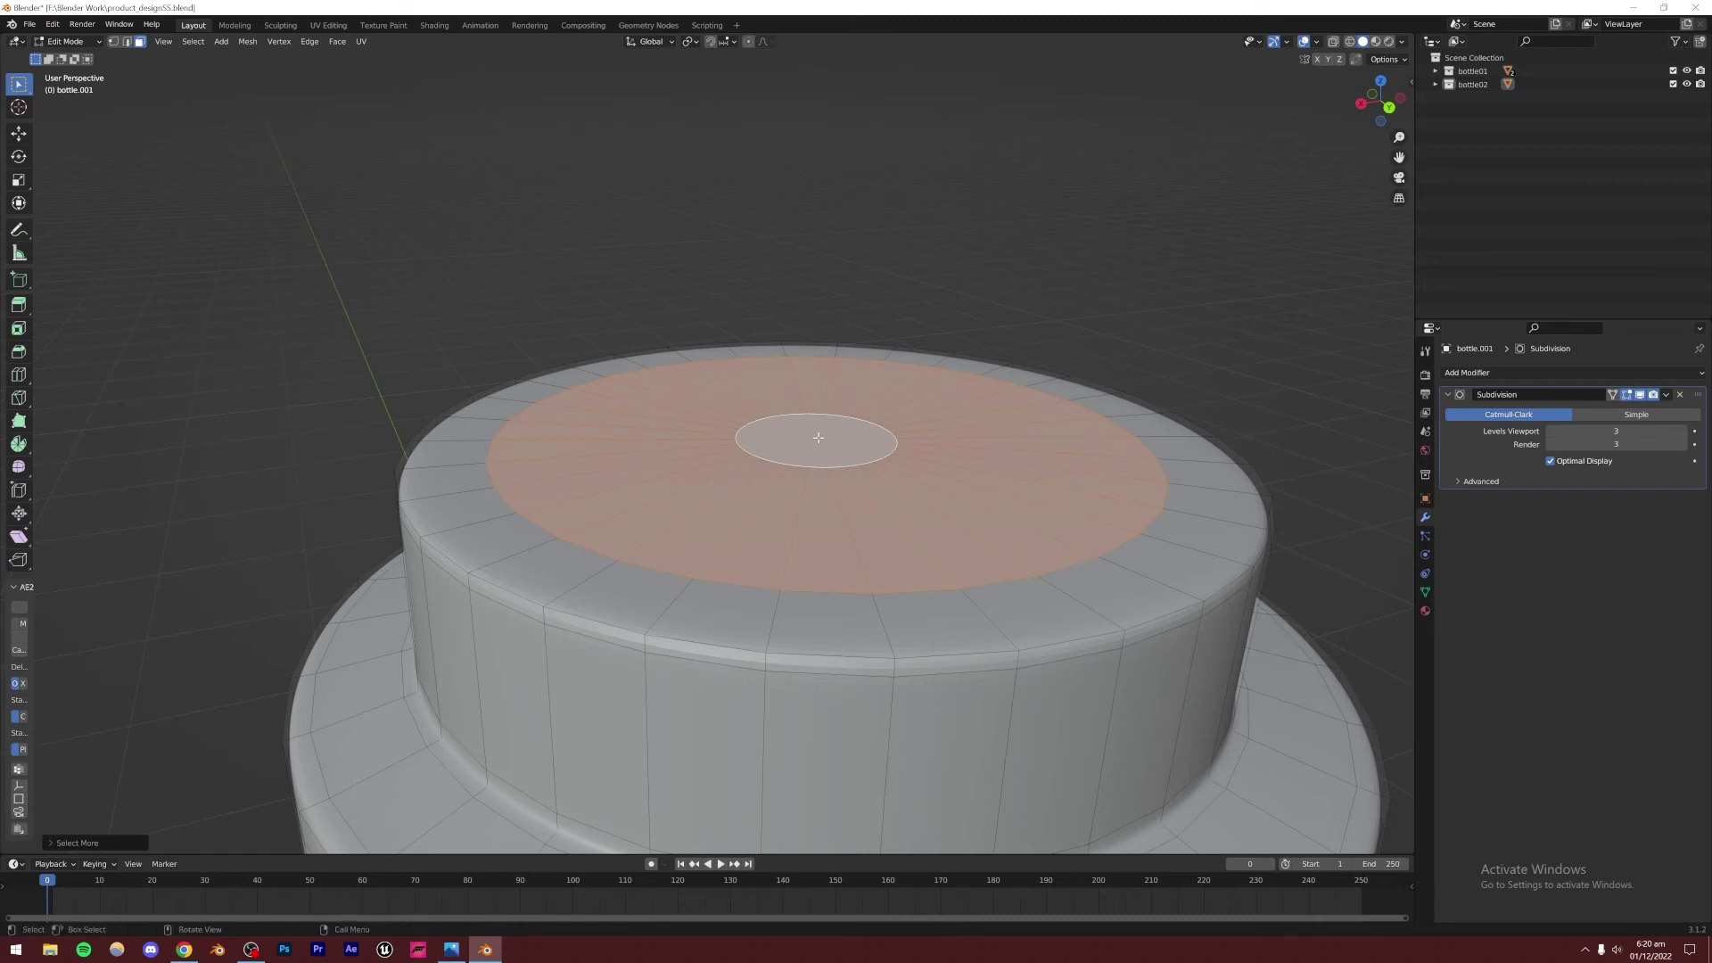
{"action": "key", "text": "s"}
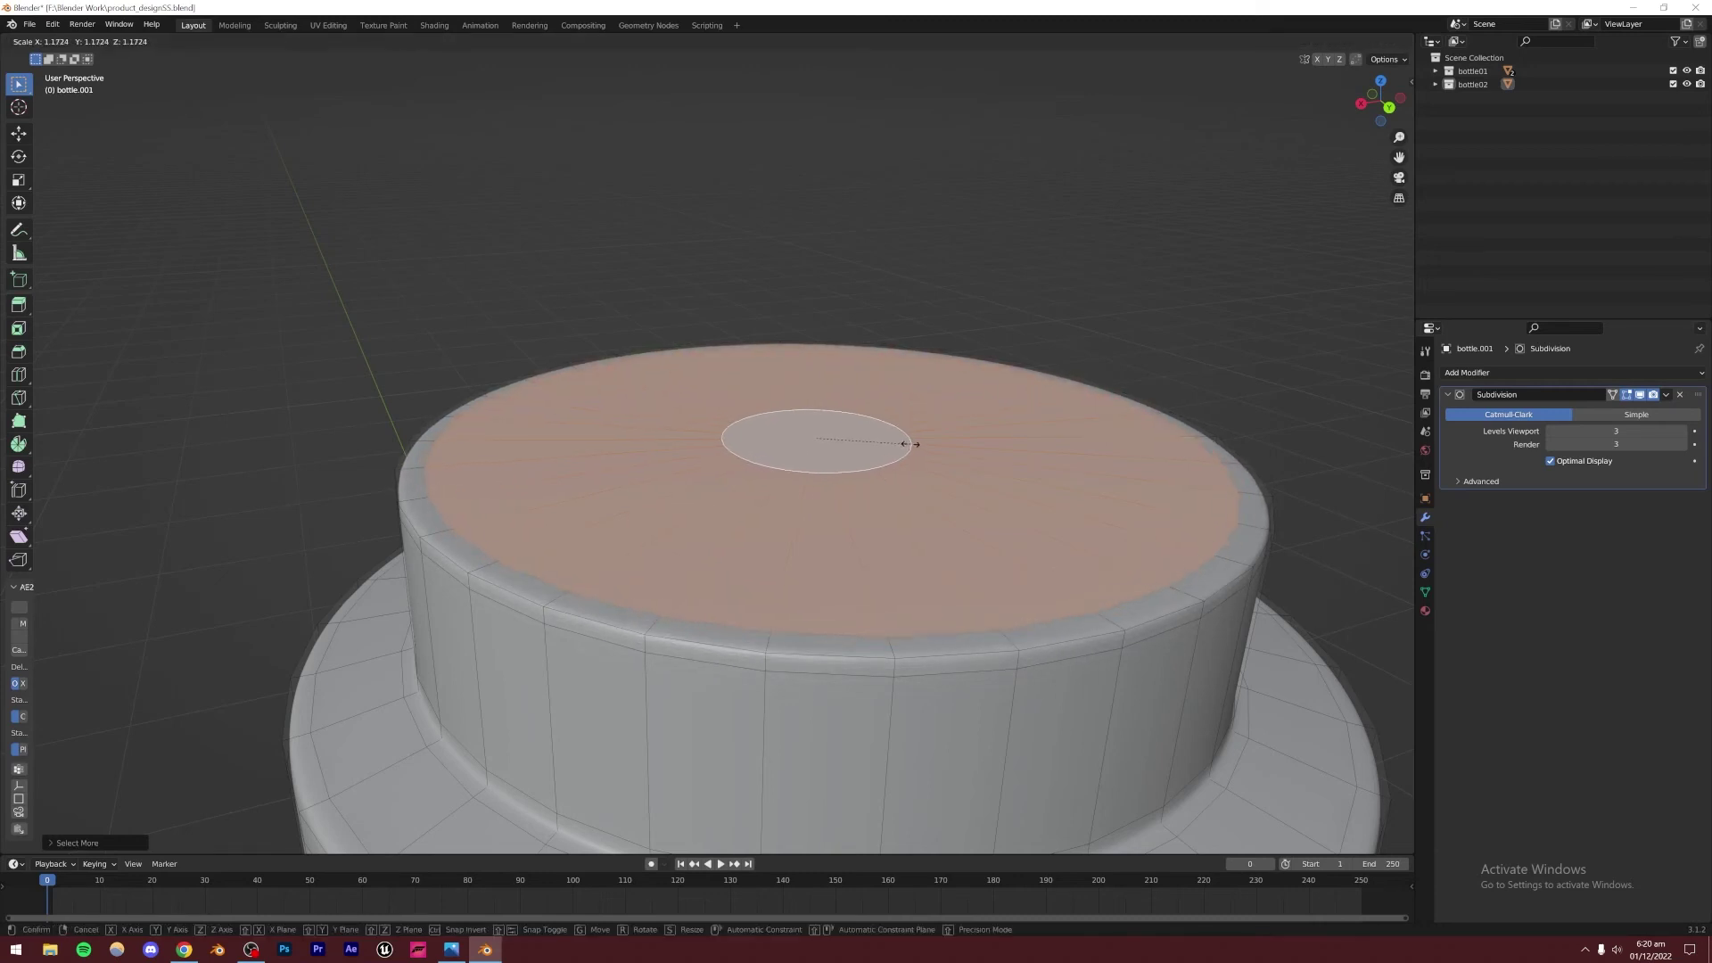
{"action": "left_click", "coordinate": [909, 443]}
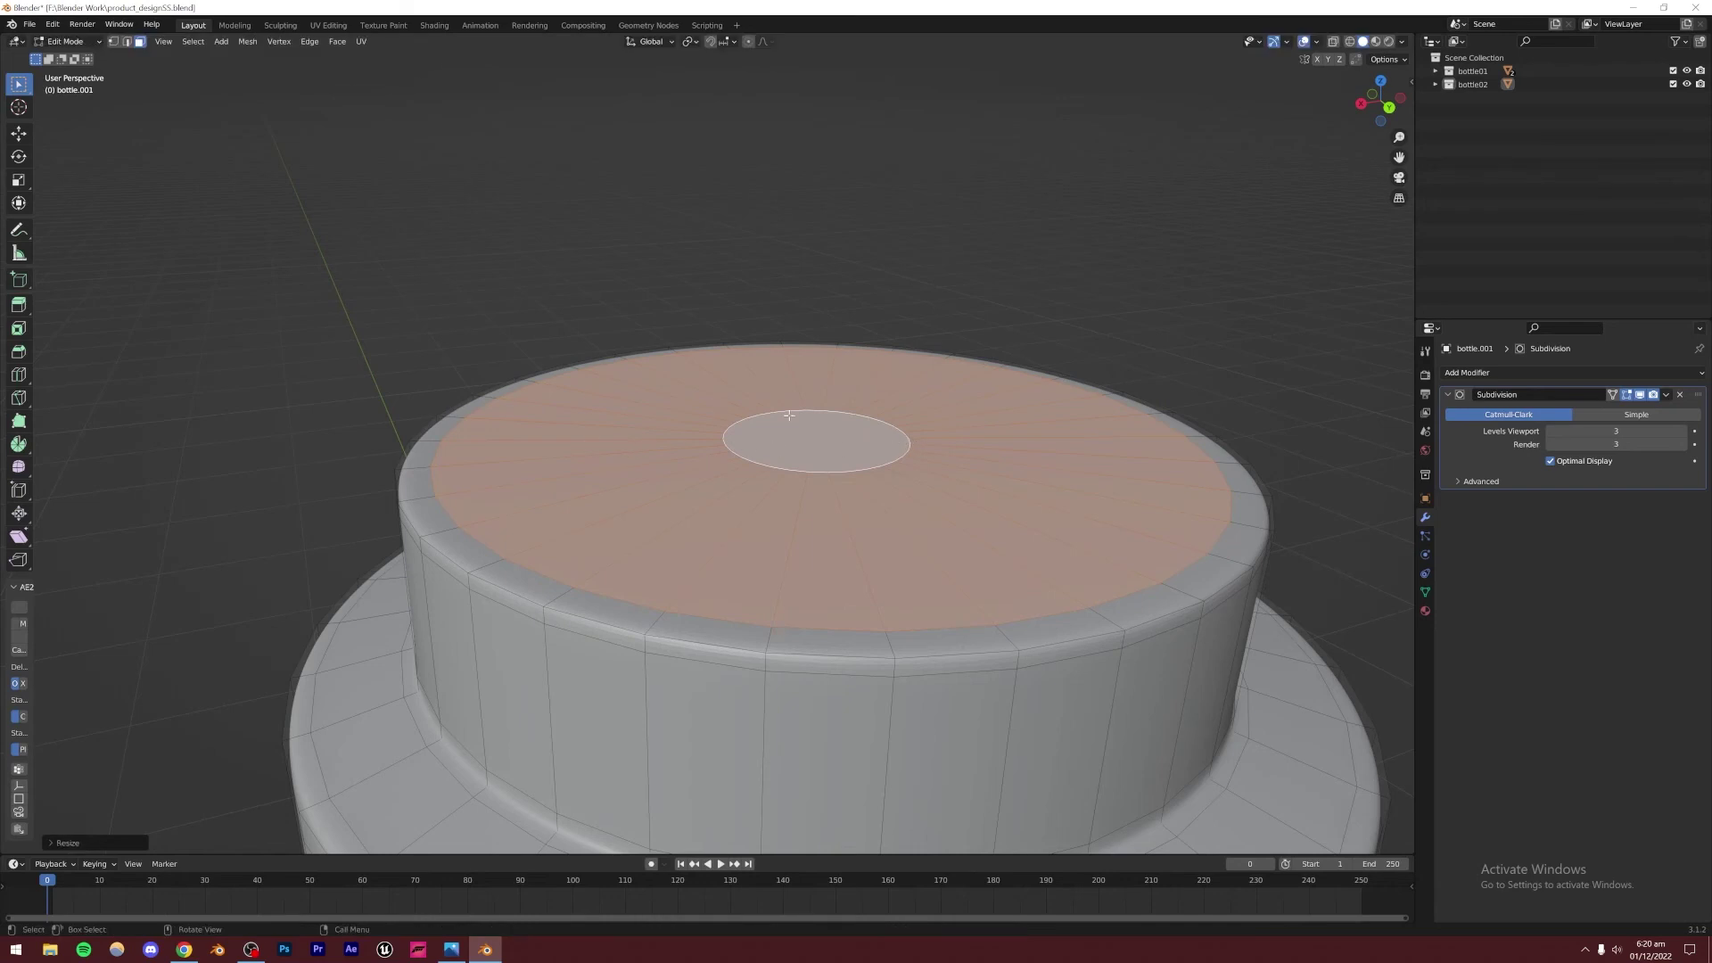
Extrude the selected top faces down about 0.04 m and again about 0.38 m deeper to hollow out the jar
{"action": "key", "text": "e"}
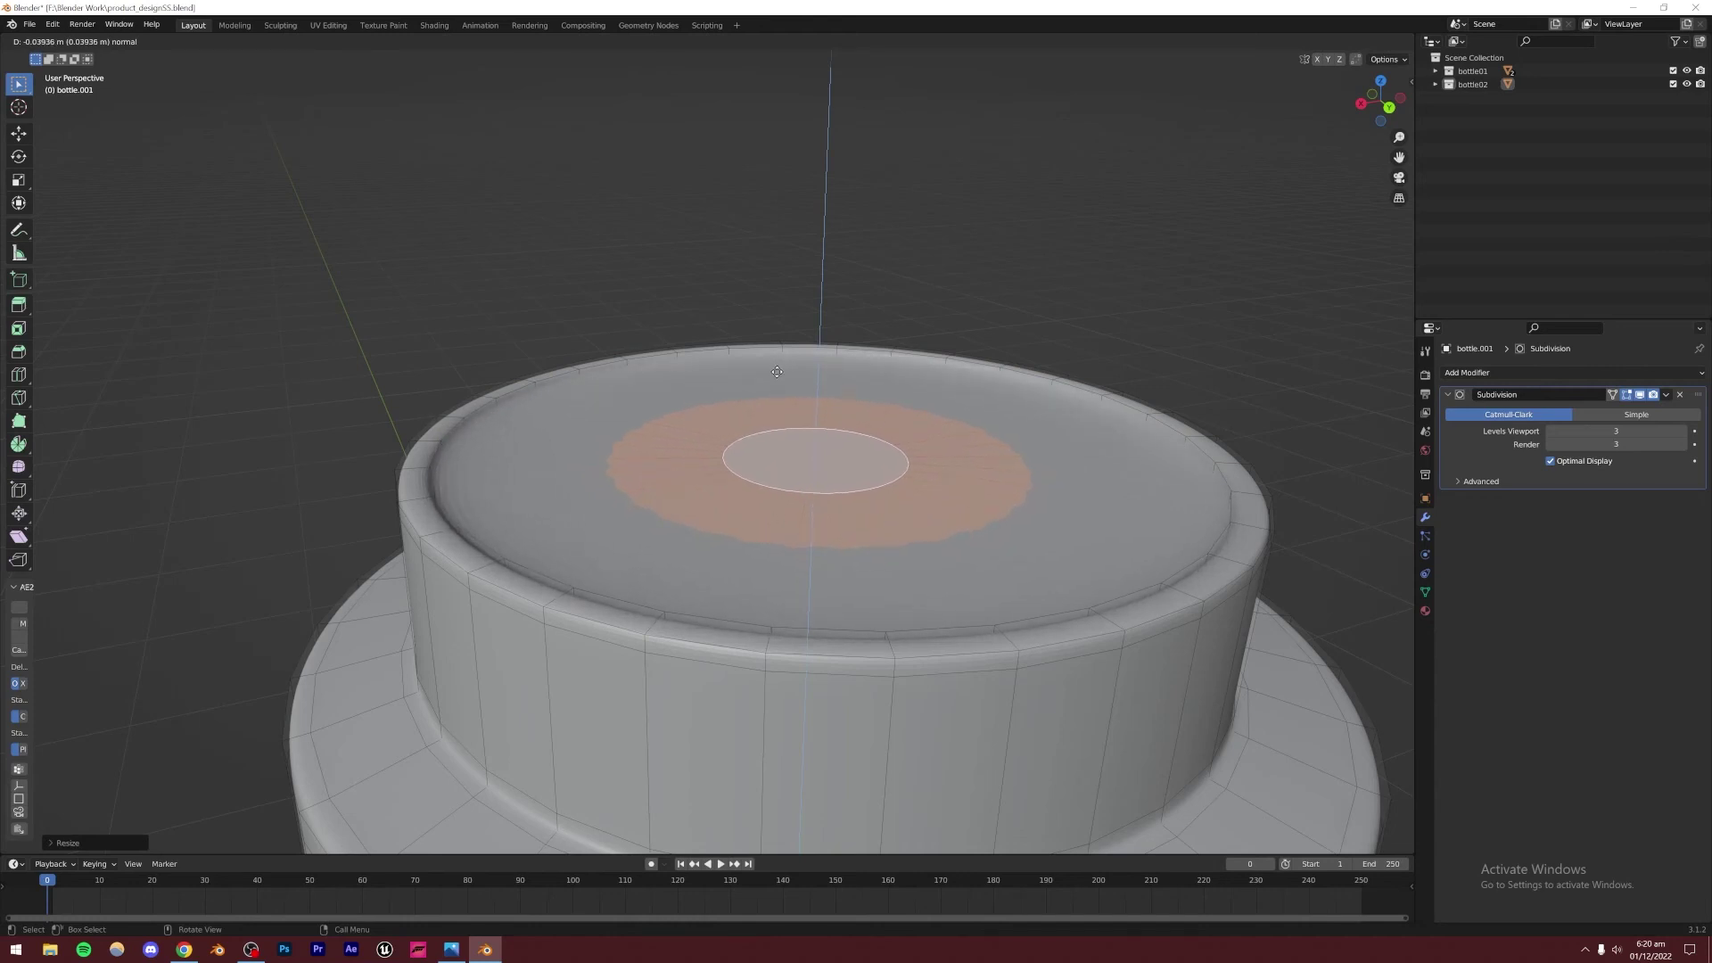
{"action": "left_click", "coordinate": [776, 371]}
{"action": "key", "text": "e"}
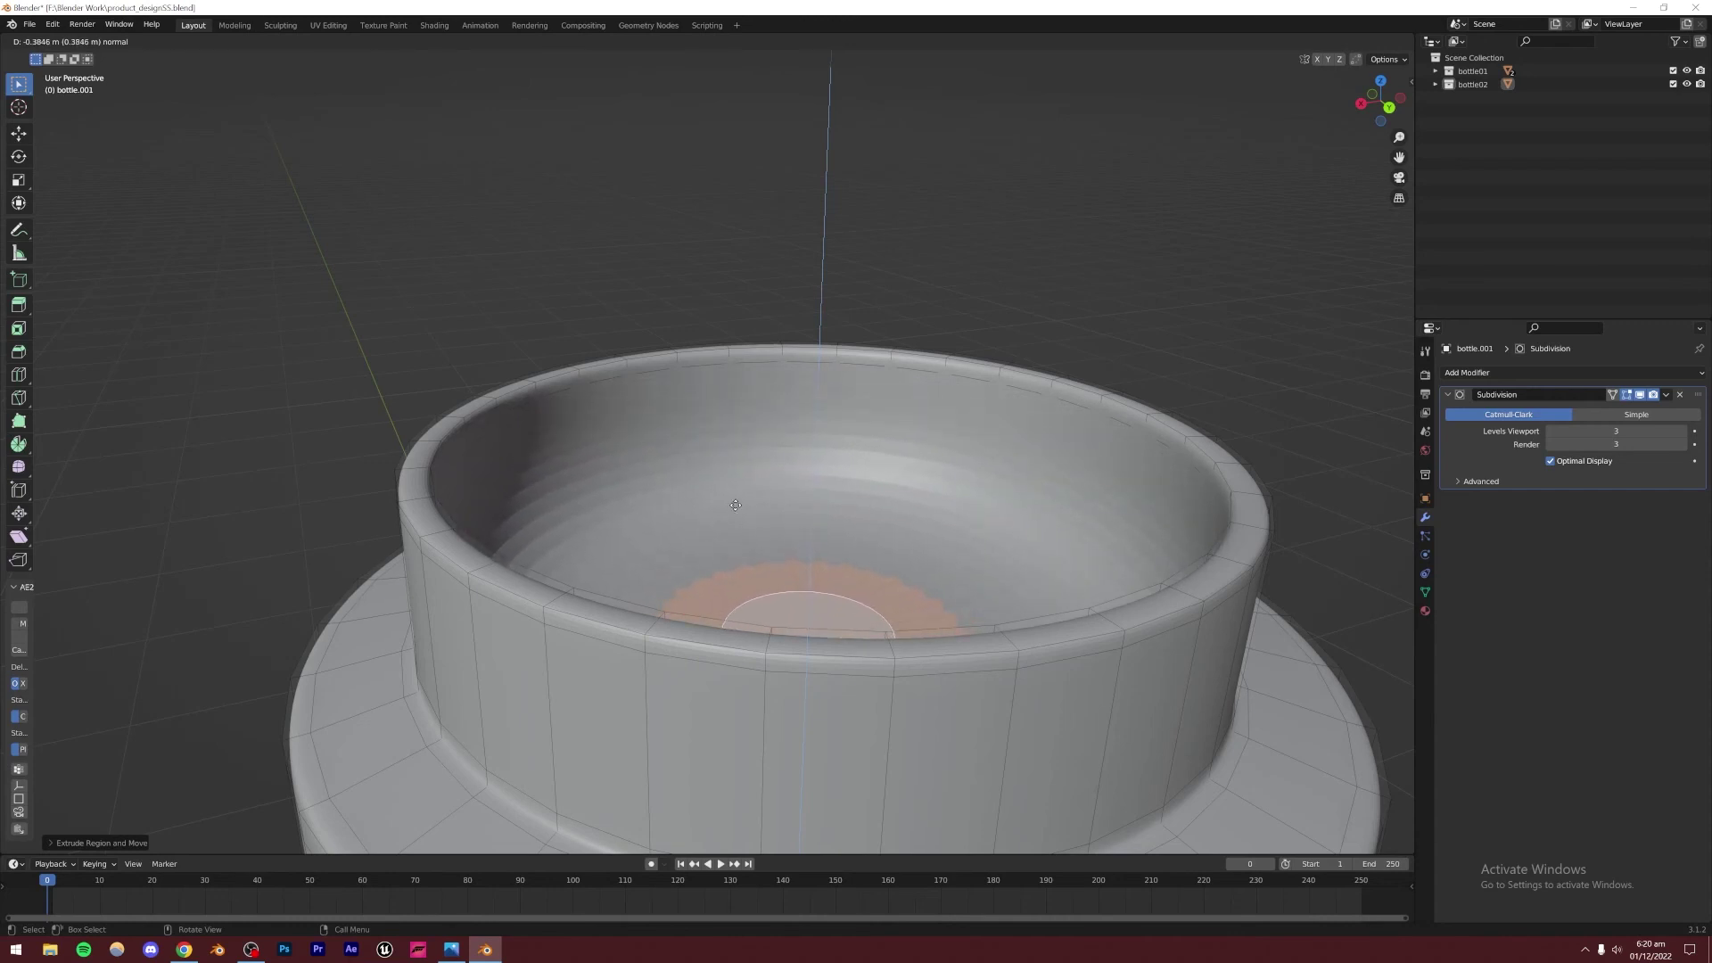
{"action": "left_click", "coordinate": [756, 402]}
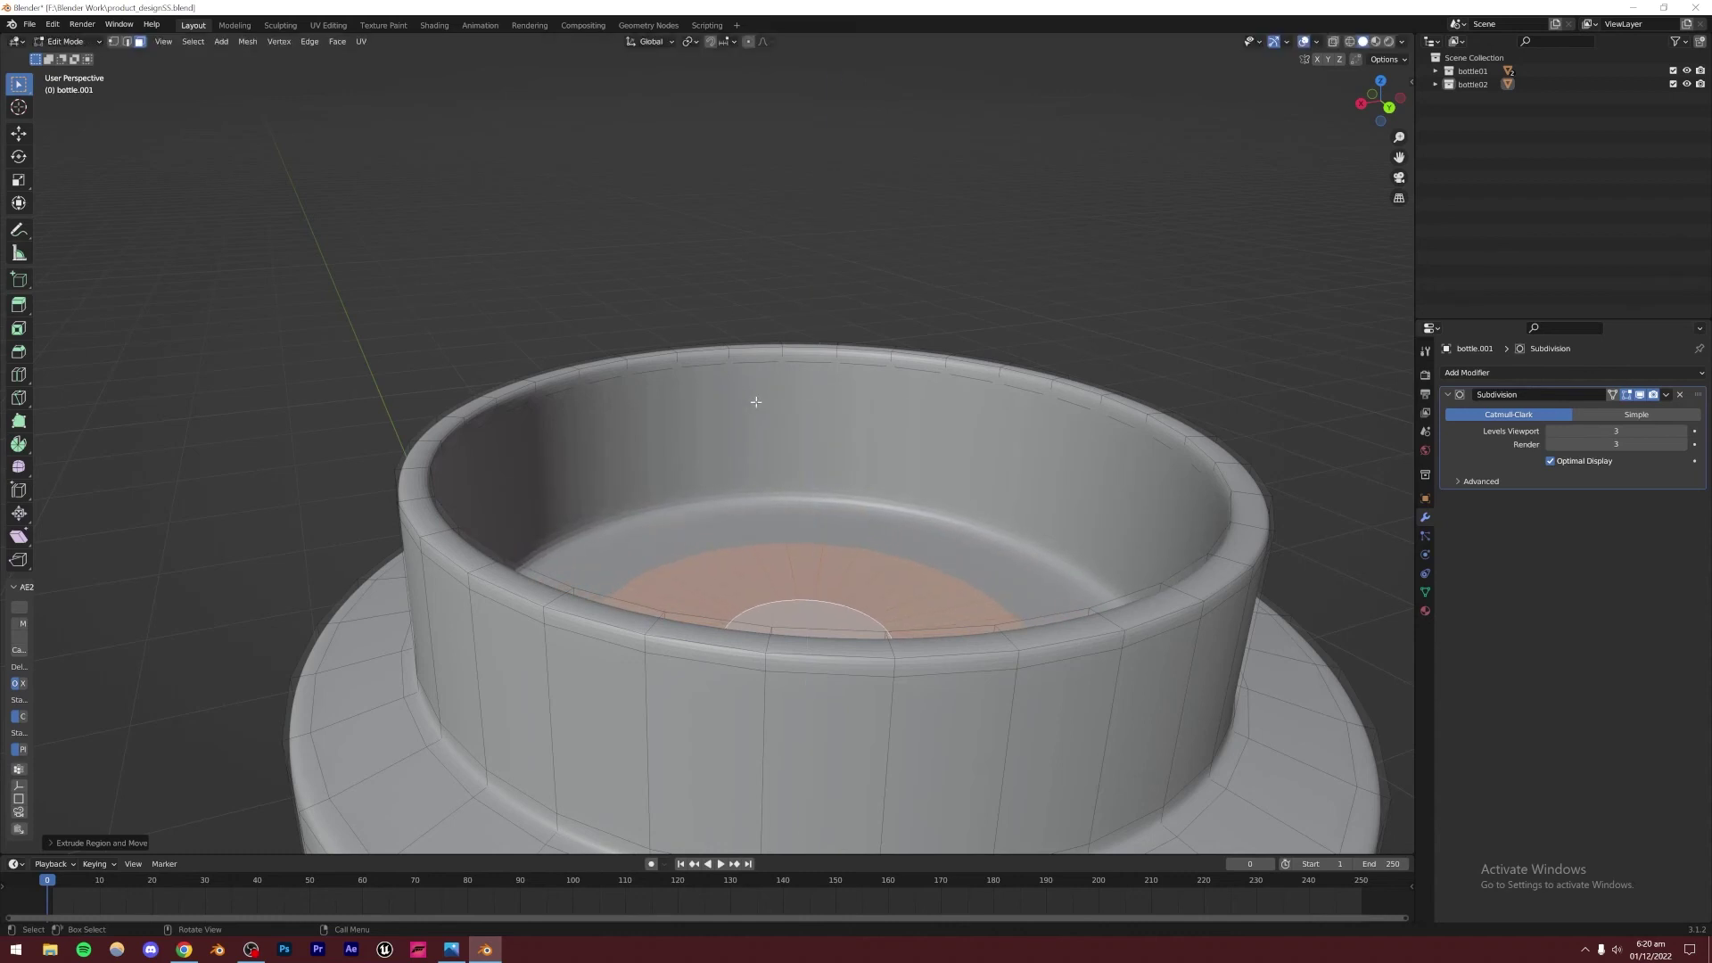
{"action": "left_click_drag", "start_coordinate": [555, 467], "coordinate": [485, 549], "text": "alt"}
{"action": "scroll", "coordinate": [499, 554], "scroll_direction": "down", "scroll_amount": 6}
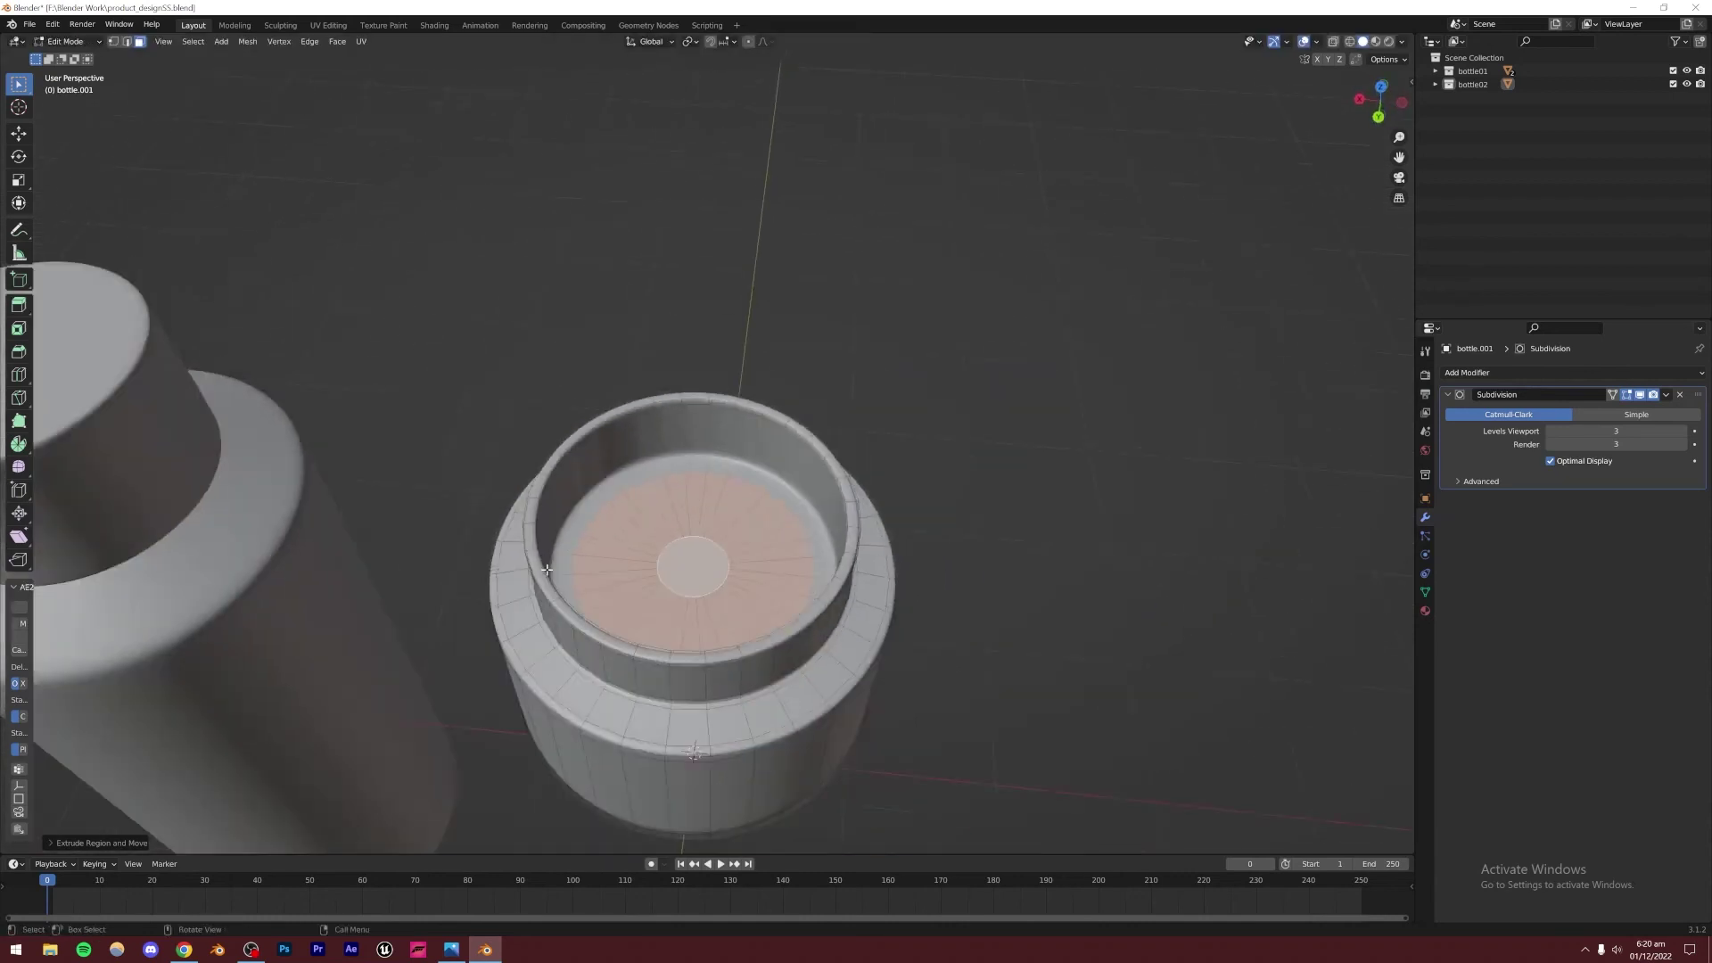
{"action": "middle_click_drag", "start_coordinate": [688, 584], "coordinate": [729, 435]}
{"action": "key", "text": "Tab"}
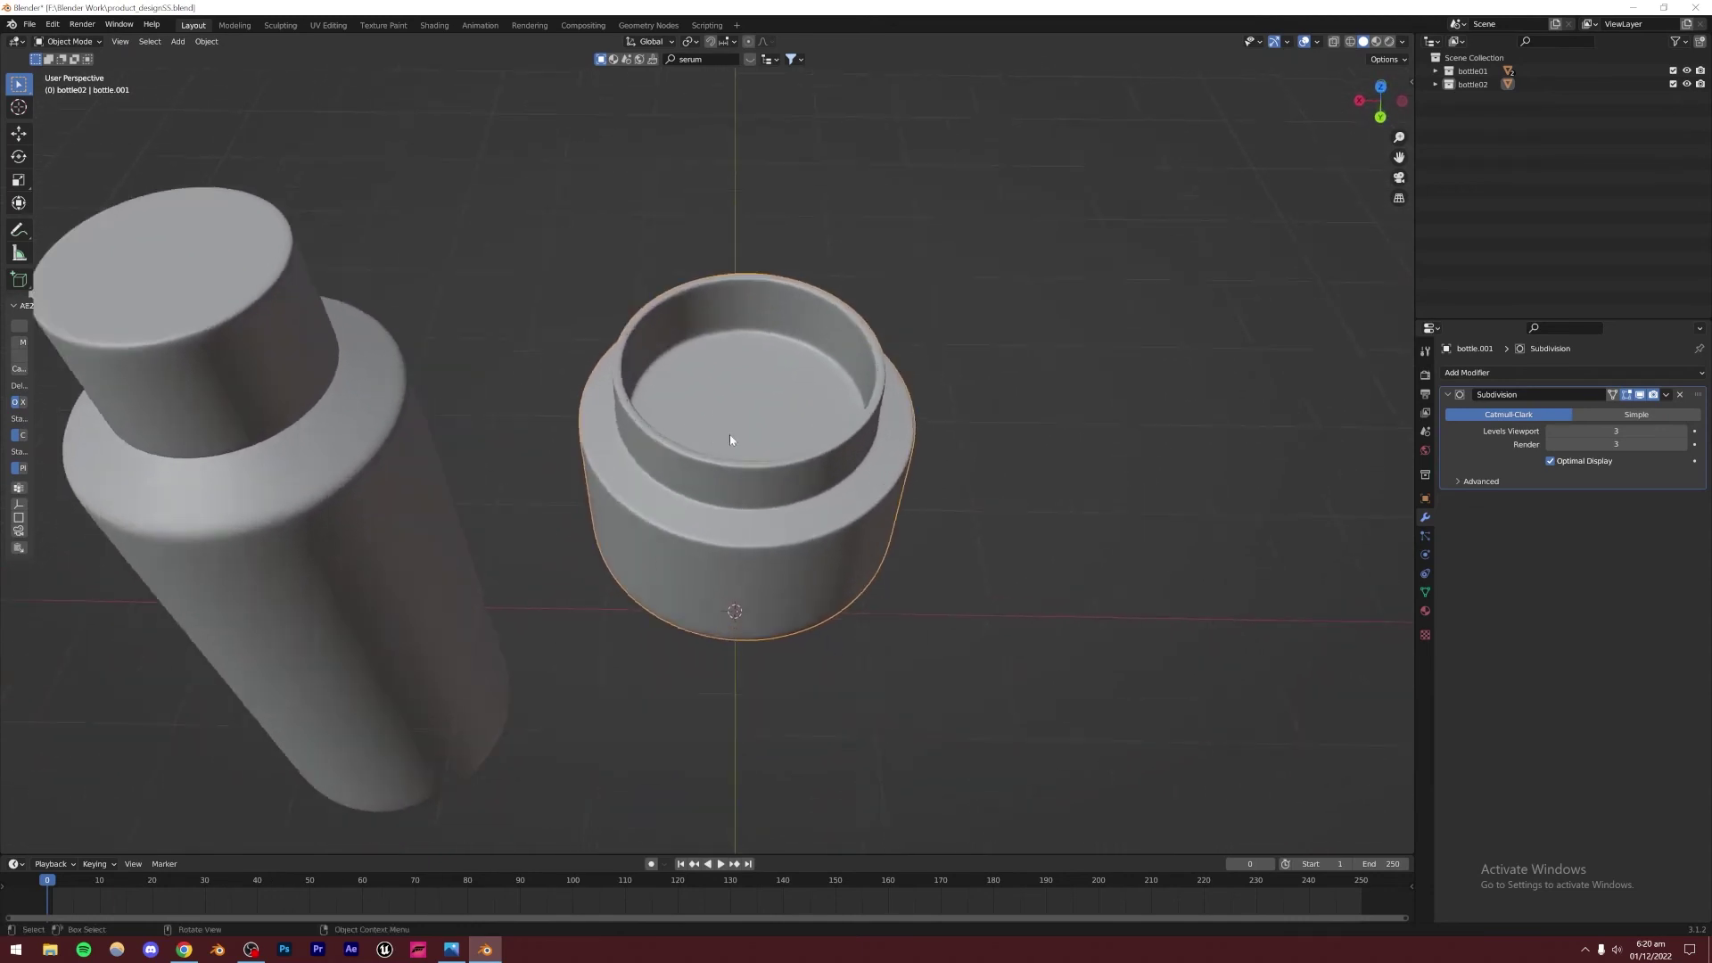
Select the edge loop along the inside of the jar's rim in edge mode and try scaling it to thin the rim
{"action": "scroll", "coordinate": [730, 435], "scroll_direction": "up", "scroll_amount": 5}
{"action": "middle_click_drag", "start_coordinate": [674, 324], "coordinate": [712, 450], "text": "shift"}
{"action": "scroll", "coordinate": [639, 419], "scroll_direction": "up", "scroll_amount": 3}
{"action": "key", "text": "Tab"}
{"action": "key", "text": "alt+z"}
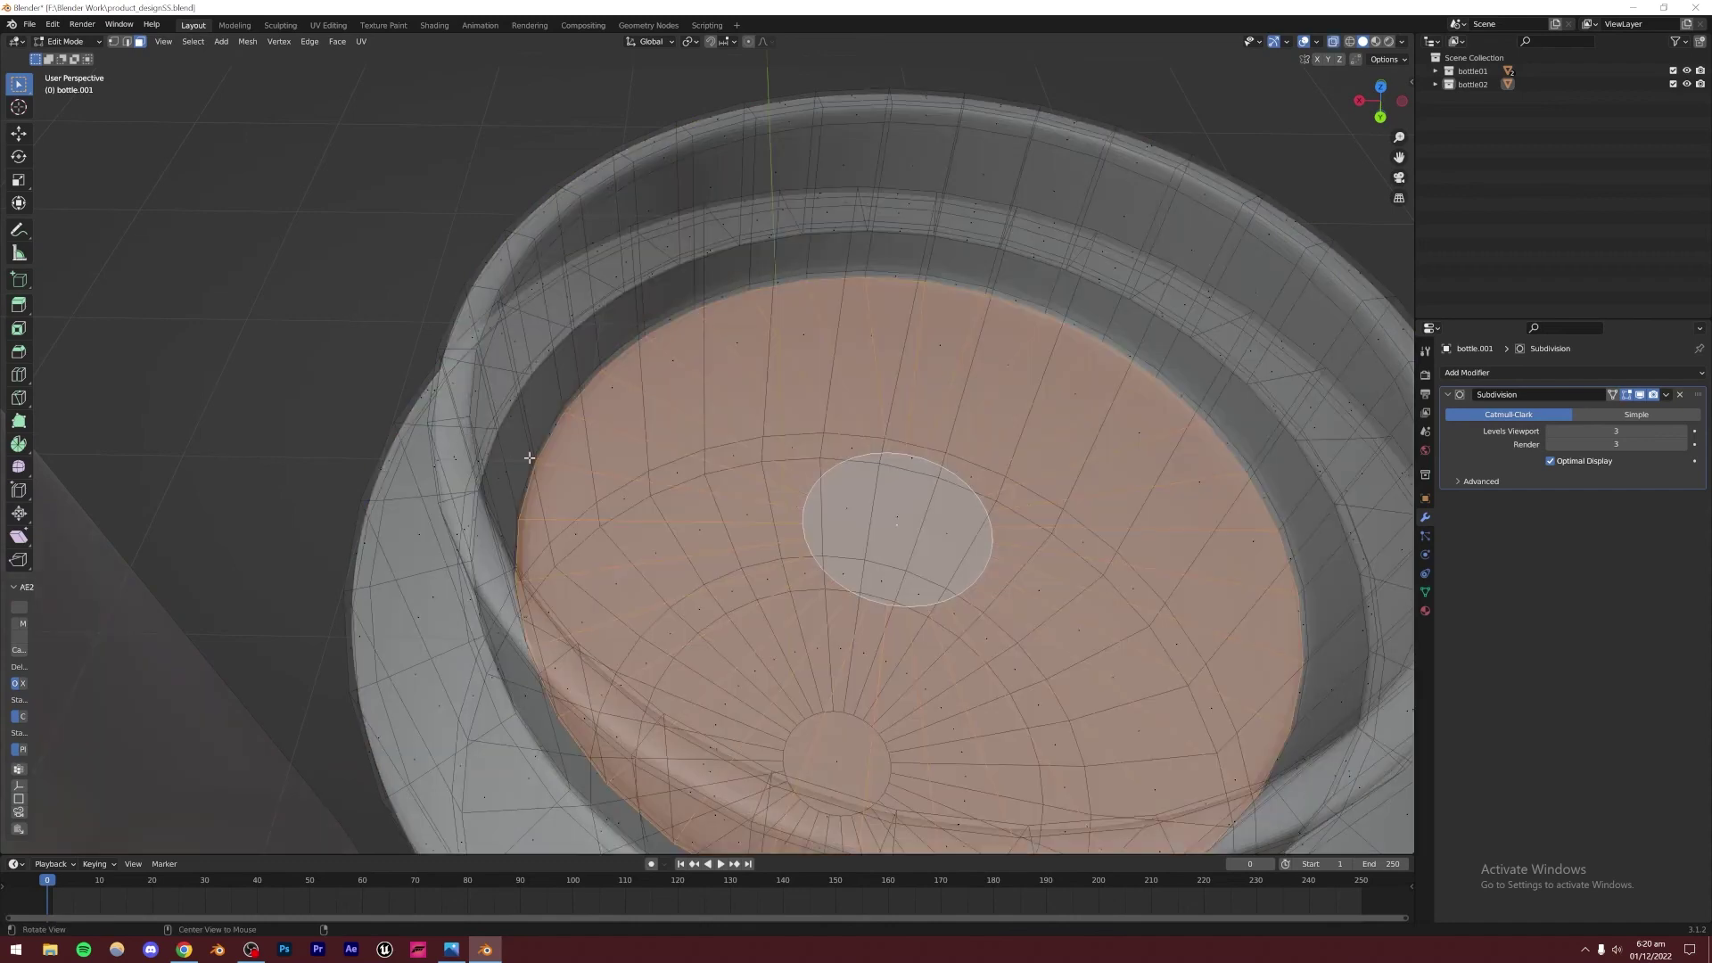
{"action": "mouse_move", "coordinate": [529, 459]}
{"action": "middle_mouse_down"}
{"action": "mouse_move", "coordinate": [458, 432]}
{"action": "mouse_move", "coordinate": [521, 448]}
{"action": "mouse_move", "coordinate": [496, 284]}
{"action": "middle_mouse_up"}
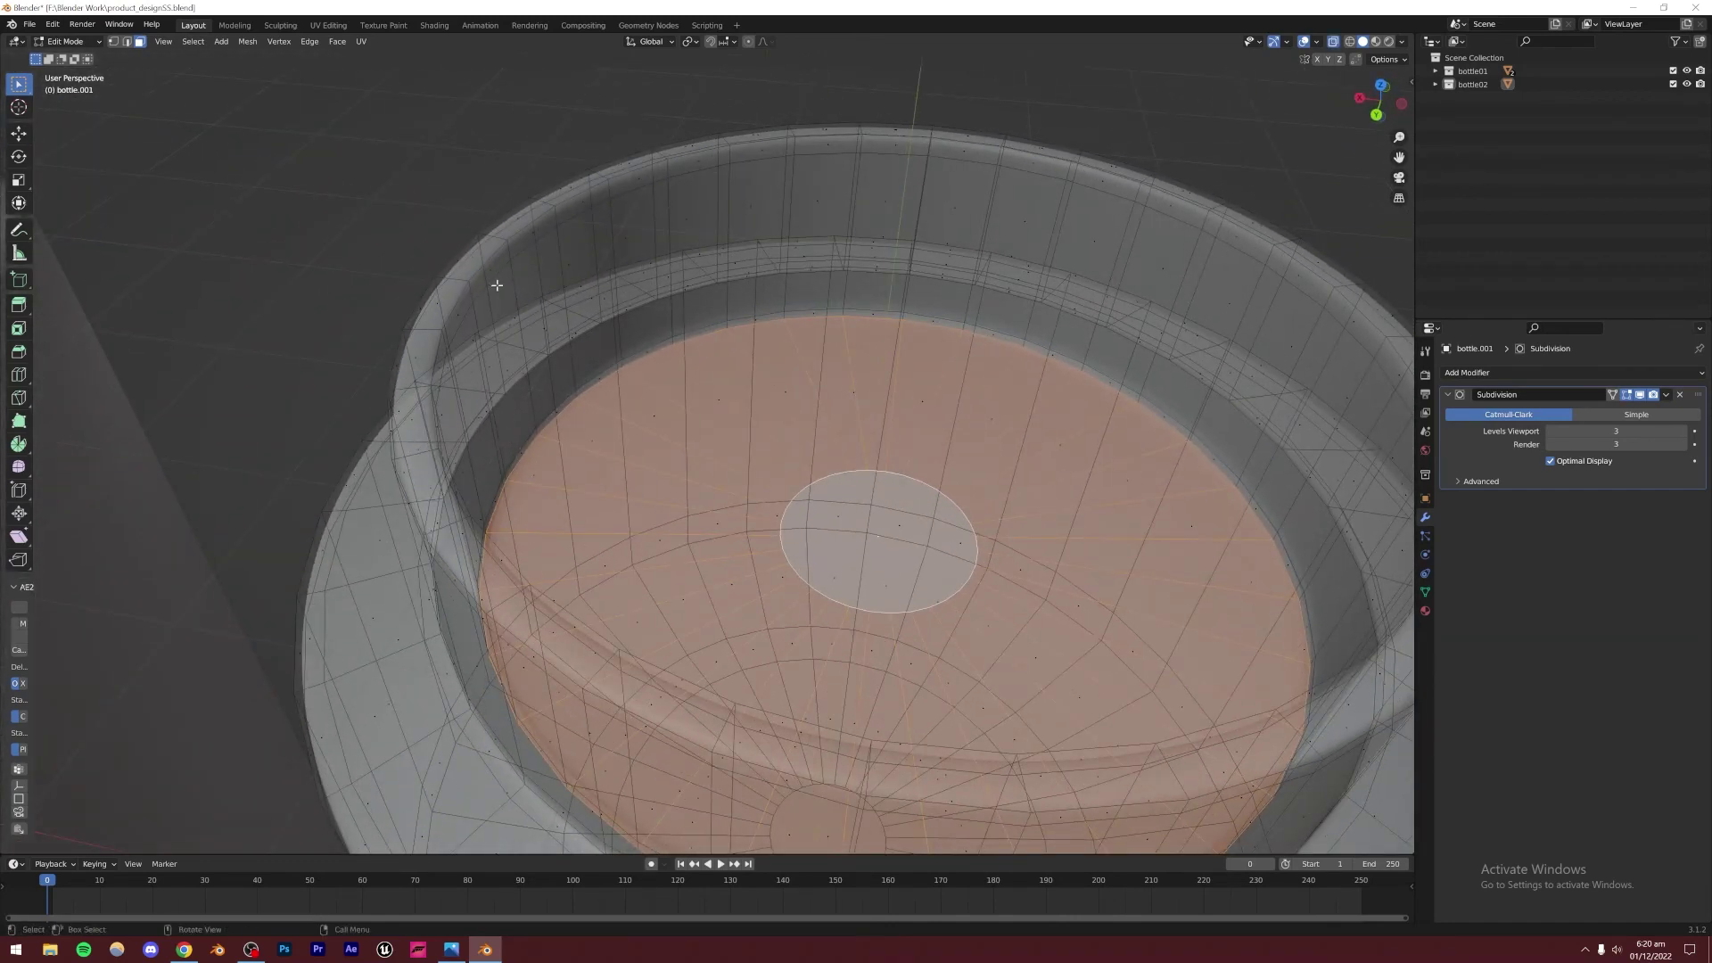
{"action": "left_click", "coordinate": [128, 42]}
{"action": "left_click", "coordinate": [476, 272], "text": "alt"}
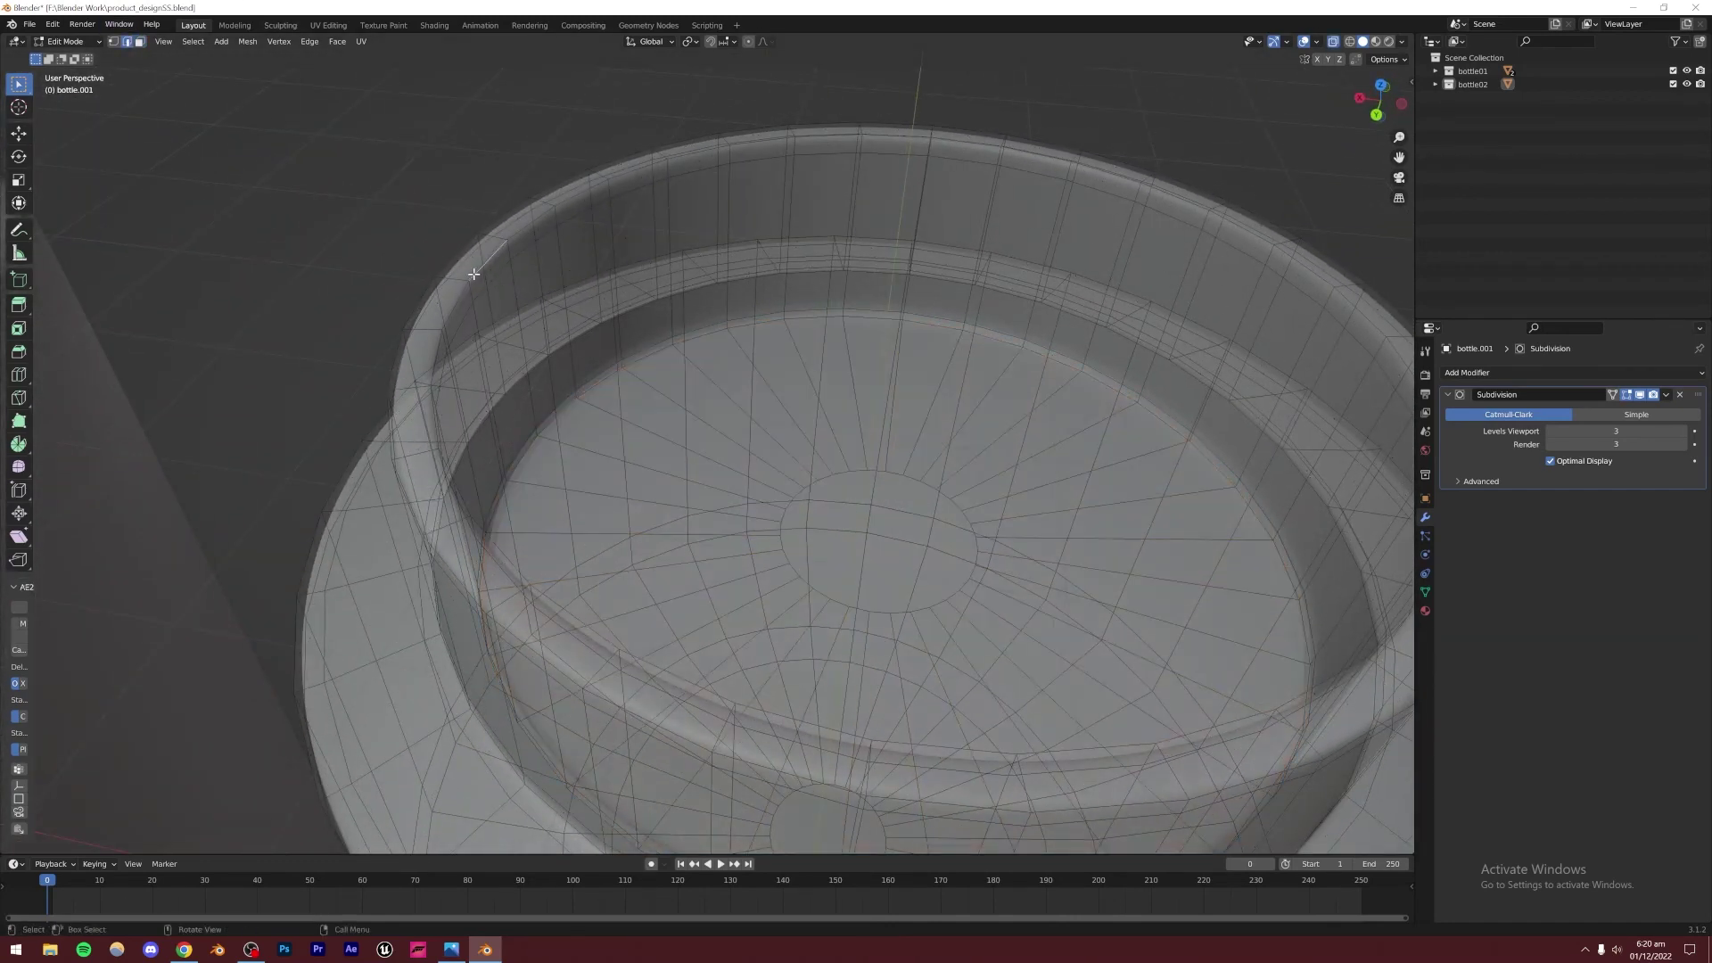
{"action": "key", "text": "alt+z"}
{"action": "key", "text": "s"}
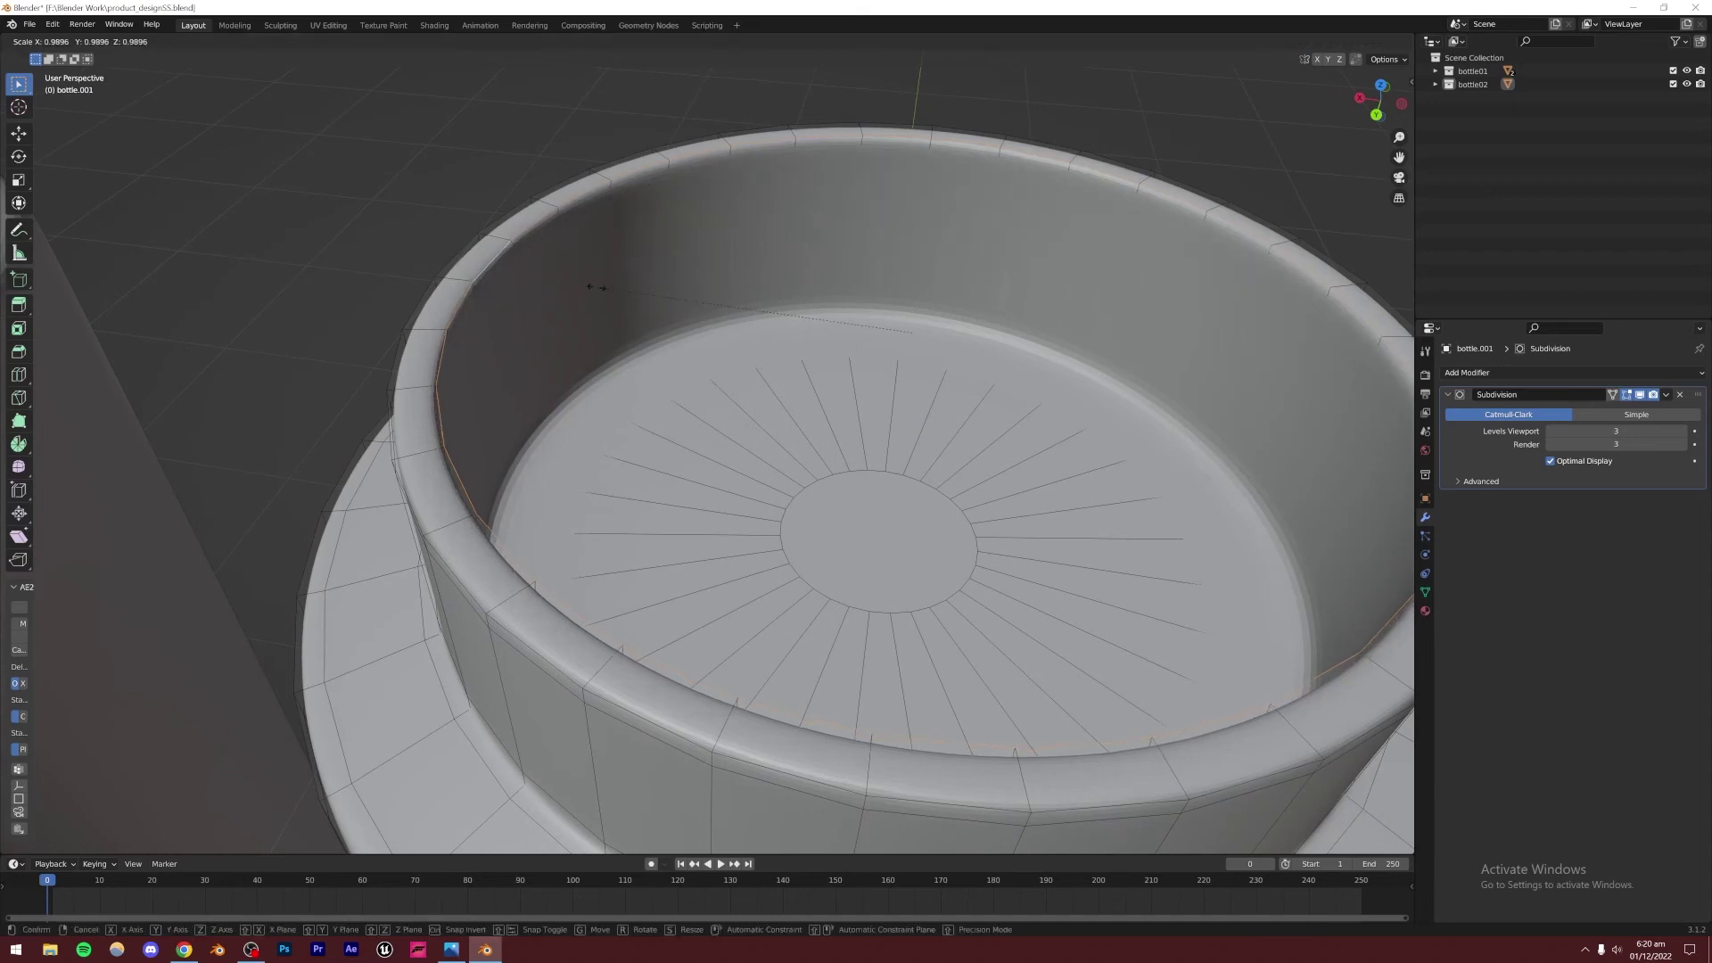
{"action": "left_click", "coordinate": [531, 371]}
{"action": "key", "text": "Tab"}
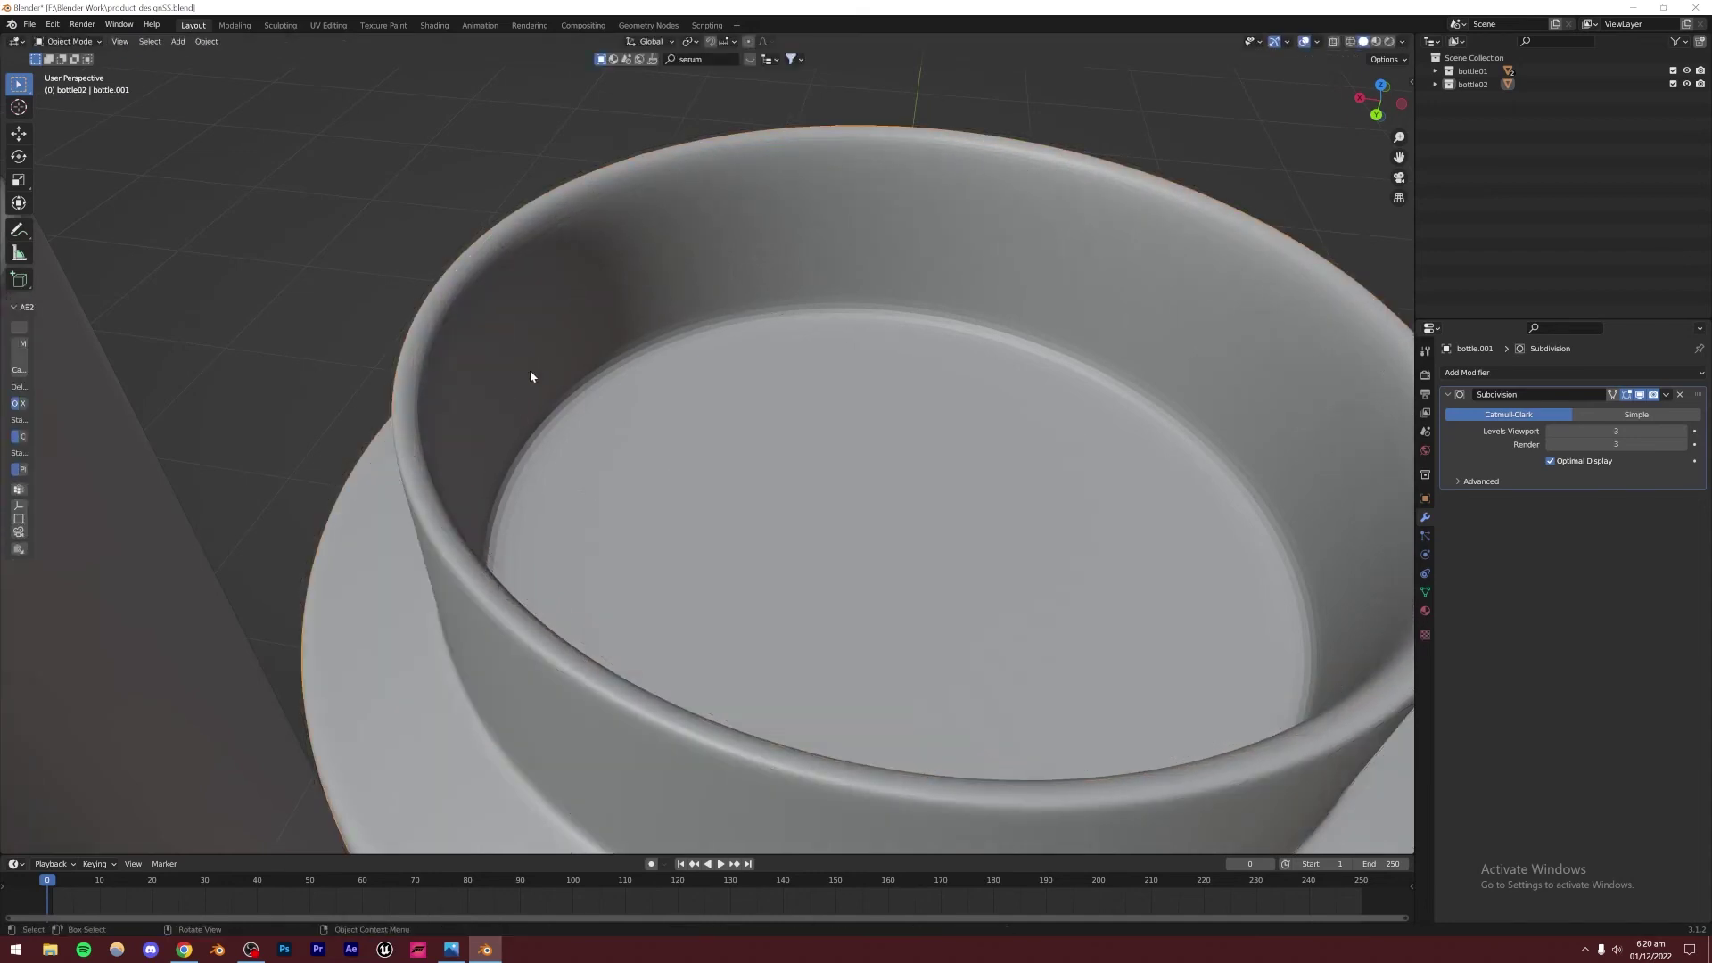
{"action": "middle_click_drag", "start_coordinate": [531, 371], "coordinate": [583, 410]}
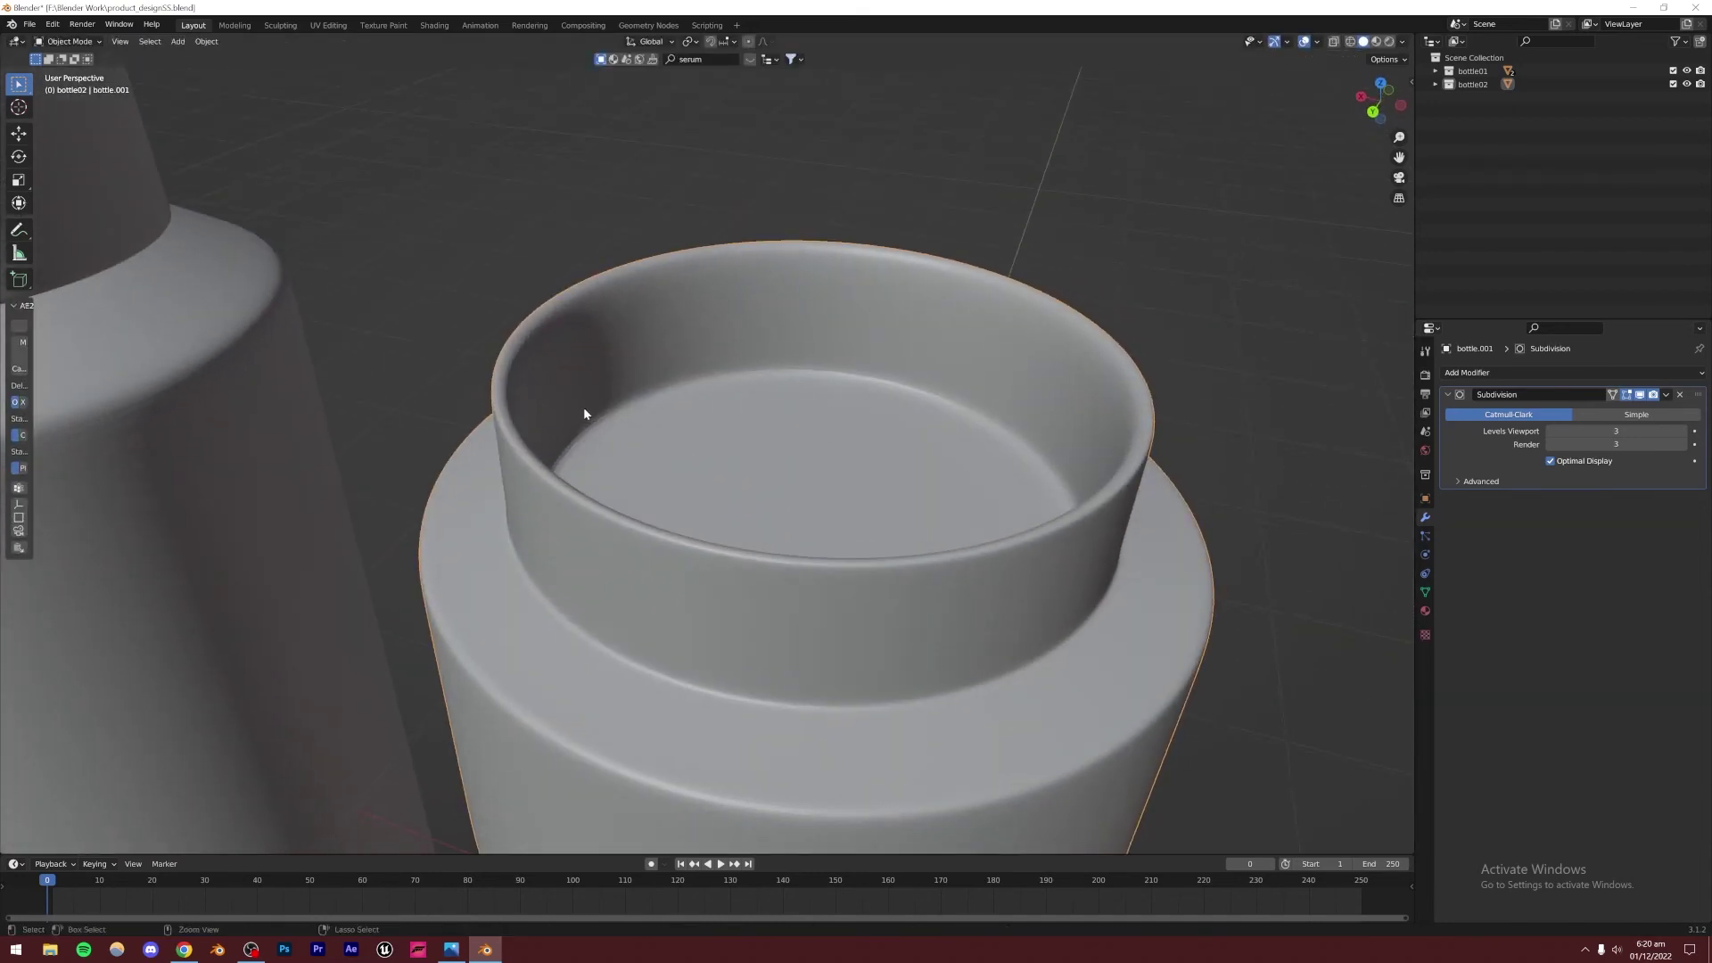
Undo the scaling of the rim's inner edge loop and return to Object Mode
{"action": "key", "text": "Tab"}
{"action": "key", "text": "ctrl+z"}
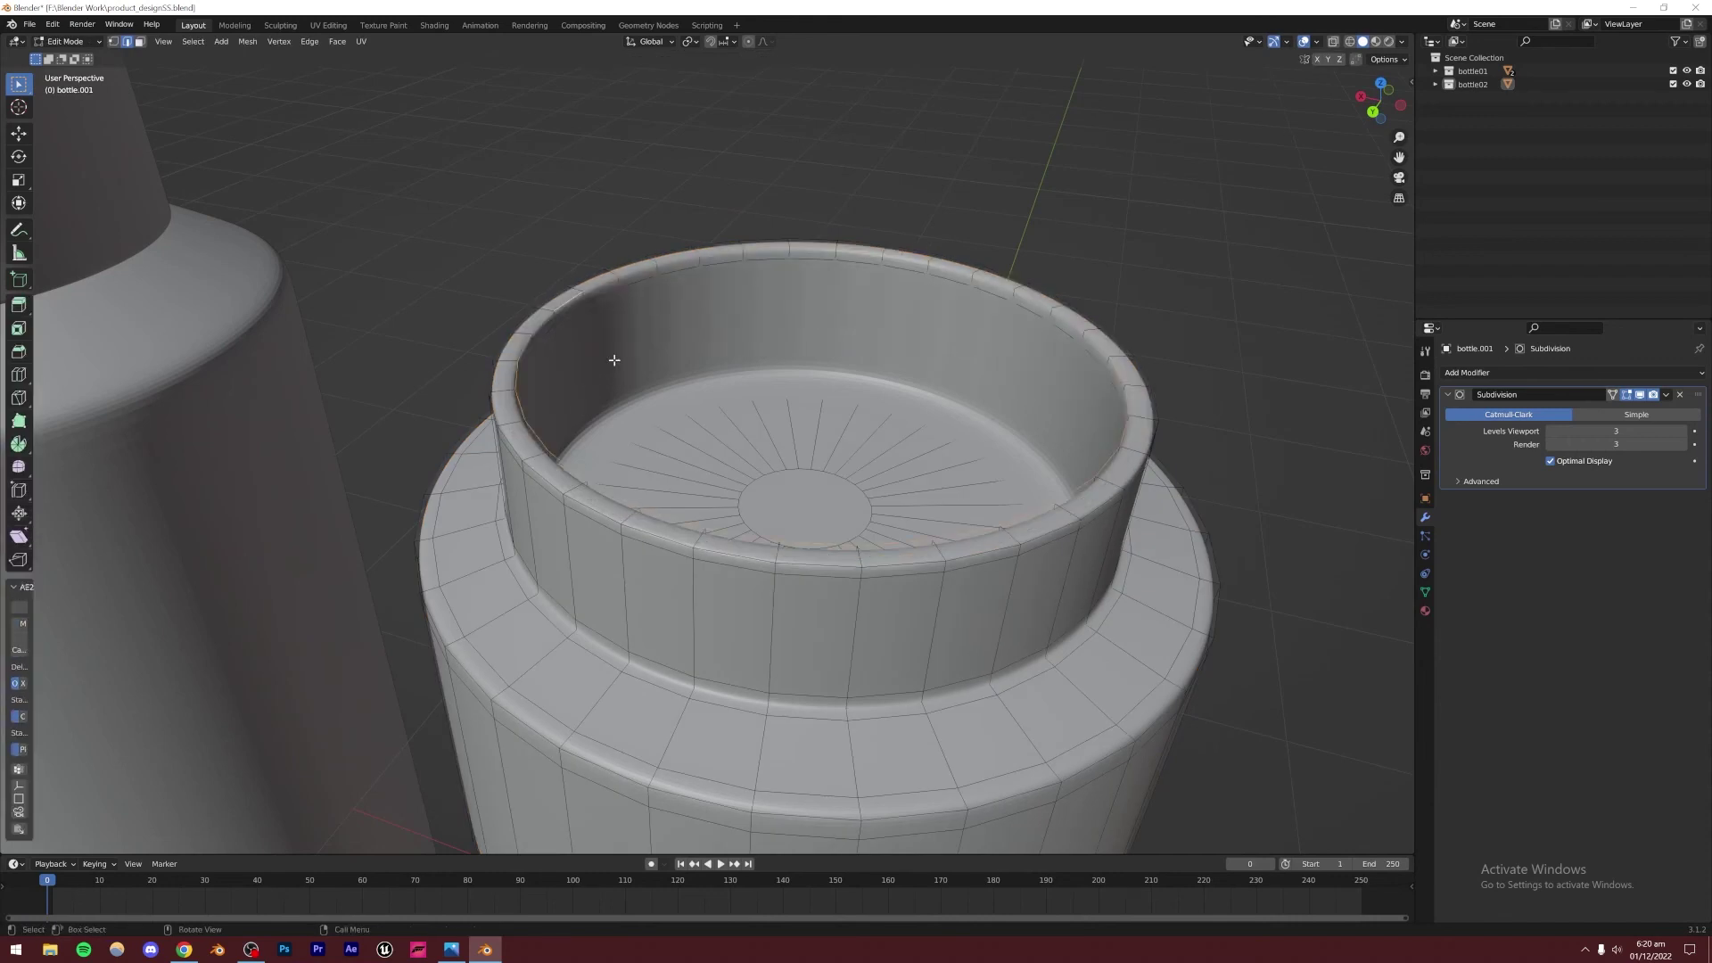
{"action": "key", "text": "Tab"}
Inspect the hollow jar from above and from the side, checking it in both Edit Mode and Object Mode
{"action": "scroll", "coordinate": [689, 385], "scroll_direction": "down", "scroll_amount": 4}
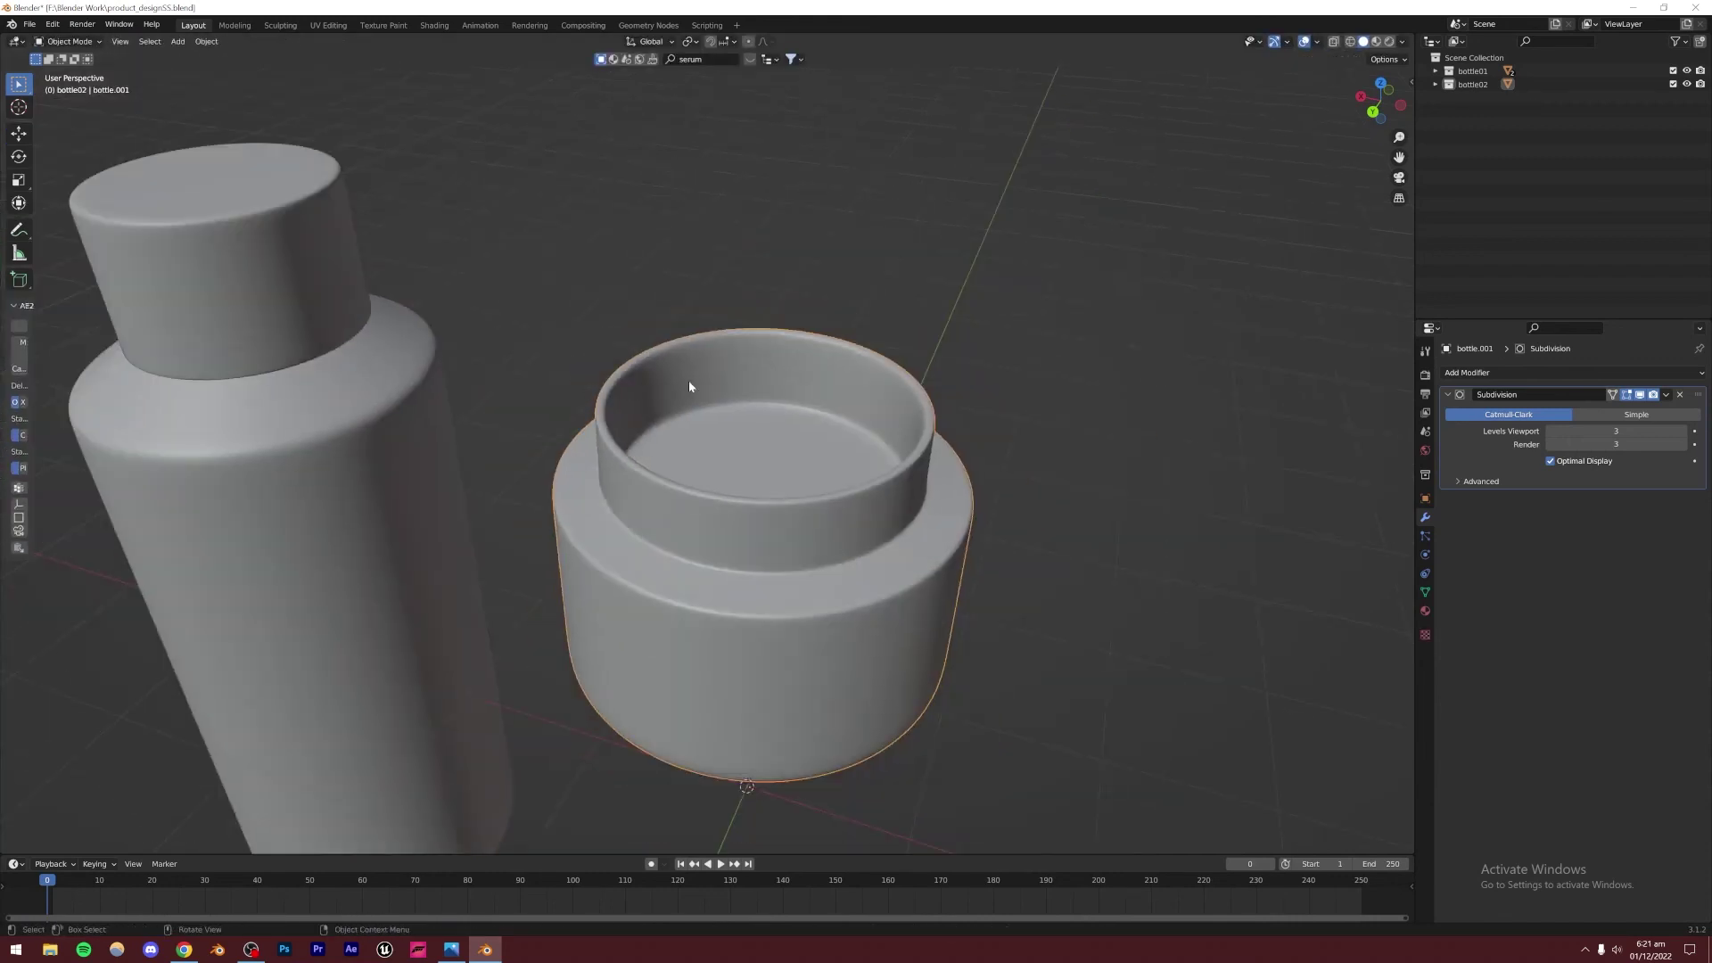
{"action": "middle_click_drag", "start_coordinate": [882, 409], "coordinate": [885, 482]}
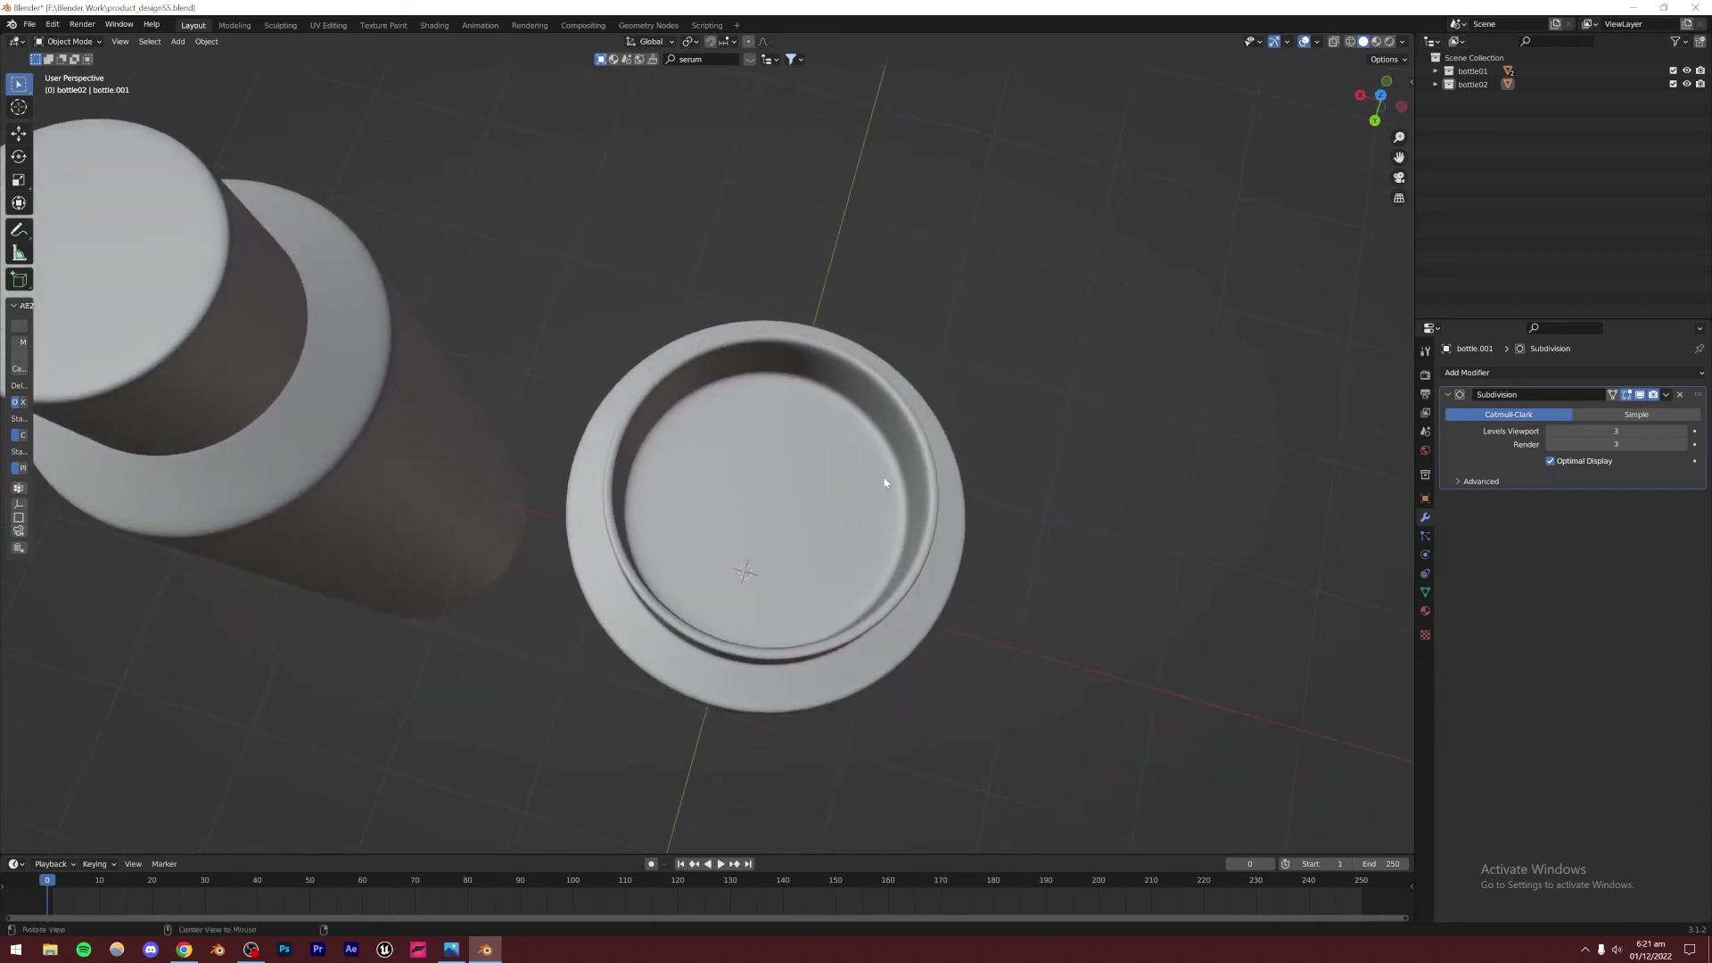
{"action": "left_click_drag", "start_coordinate": [885, 482], "coordinate": [809, 436], "text": "alt+shift"}
{"action": "left_click", "coordinate": [691, 459]}
{"action": "key", "text": "Tab"}
{"action": "left_click_drag", "start_coordinate": [702, 762], "coordinate": [709, 657], "text": "alt"}
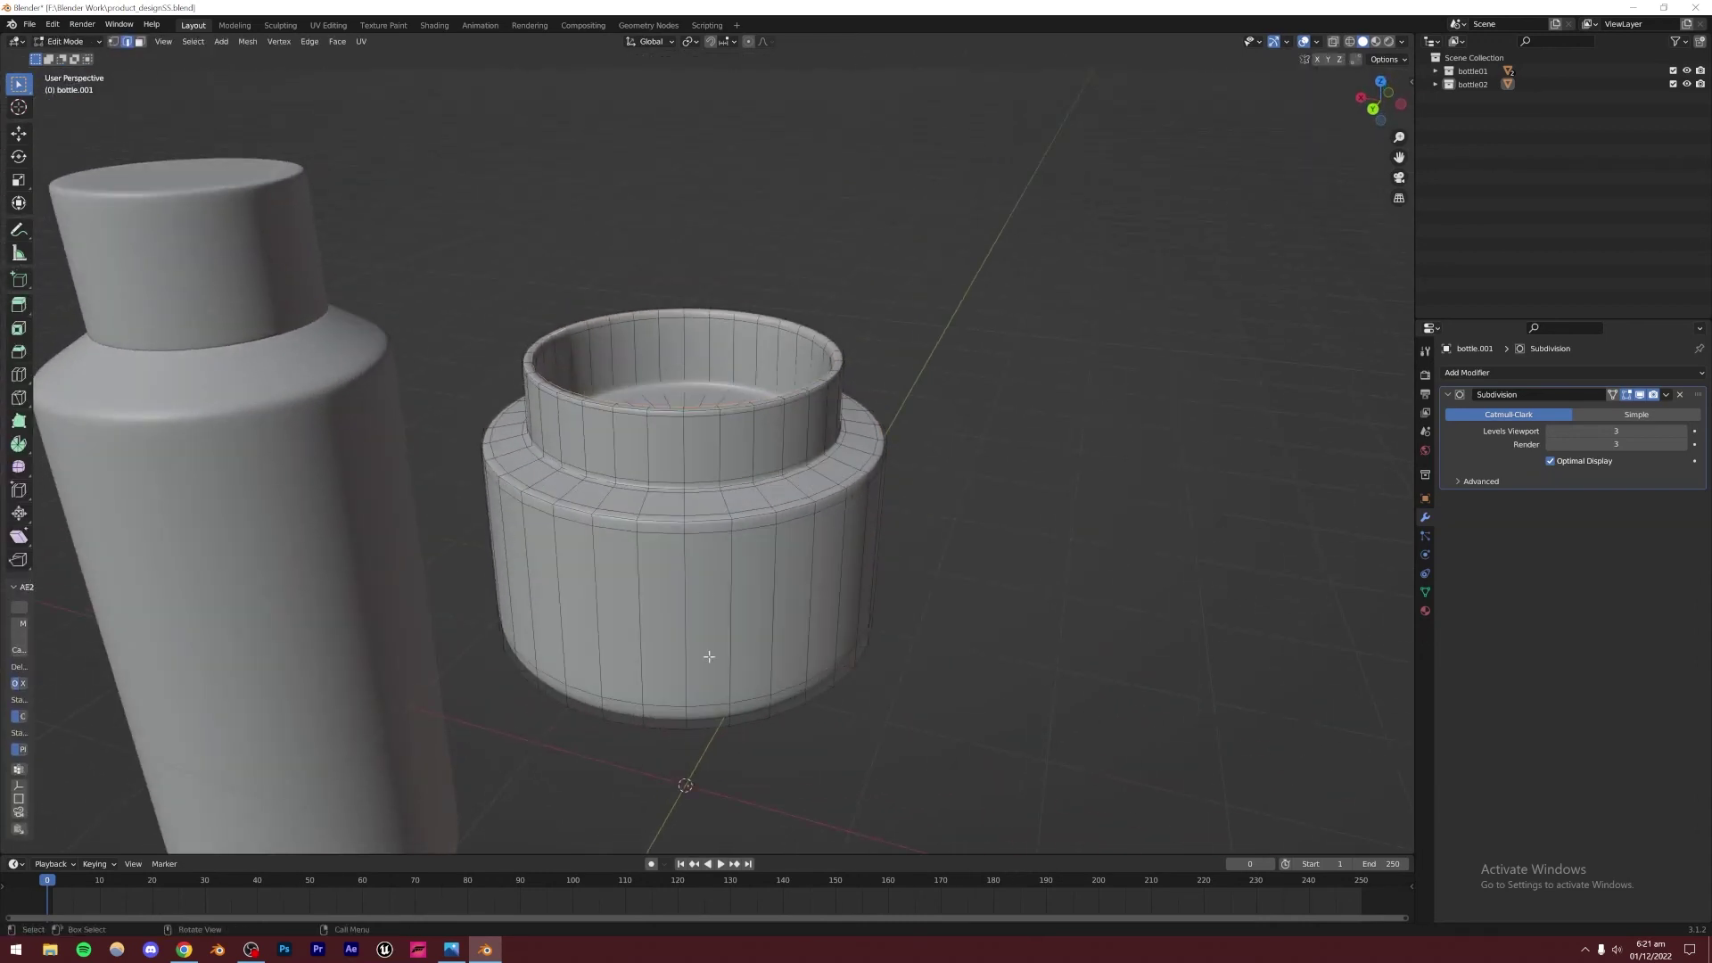
{"action": "key", "text": "Tab"}
{"action": "left_click", "coordinate": [904, 532]}
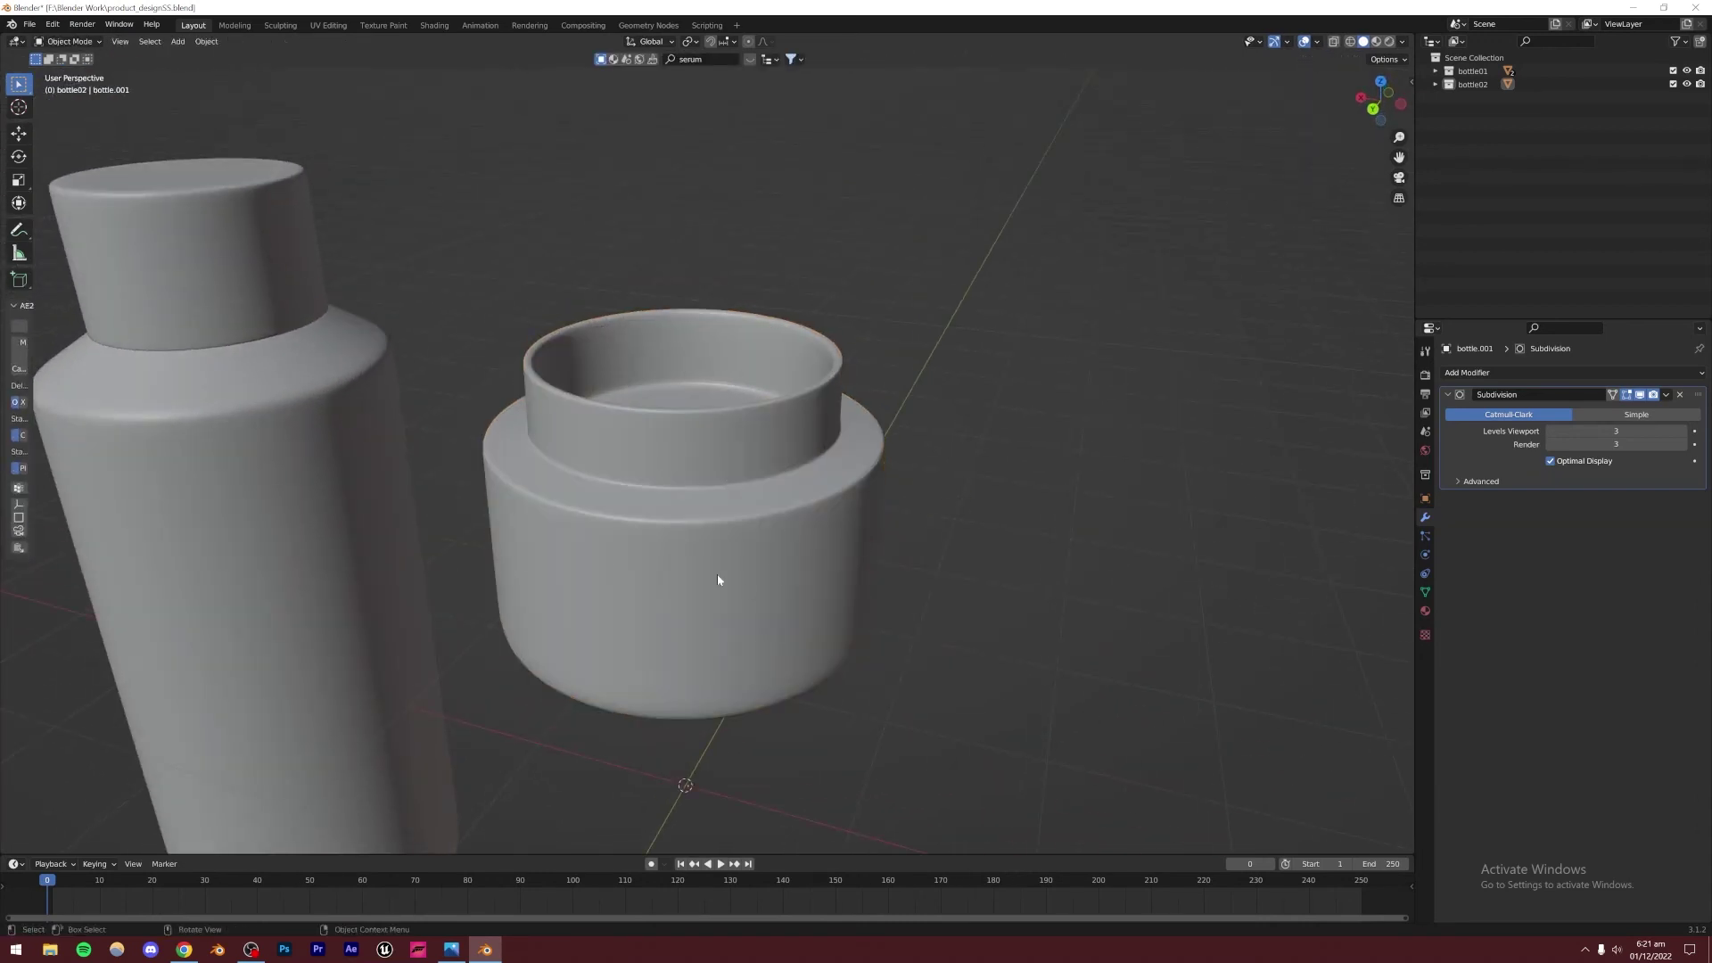
Compare the jar's proportions with the bottle from a distance and save the file
{"action": "scroll", "coordinate": [715, 572], "scroll_direction": "down", "scroll_amount": 4}
{"action": "middle_click_drag", "start_coordinate": [698, 545], "coordinate": [767, 450]}
{"action": "scroll", "coordinate": [726, 468], "scroll_direction": "down", "scroll_amount": 3}
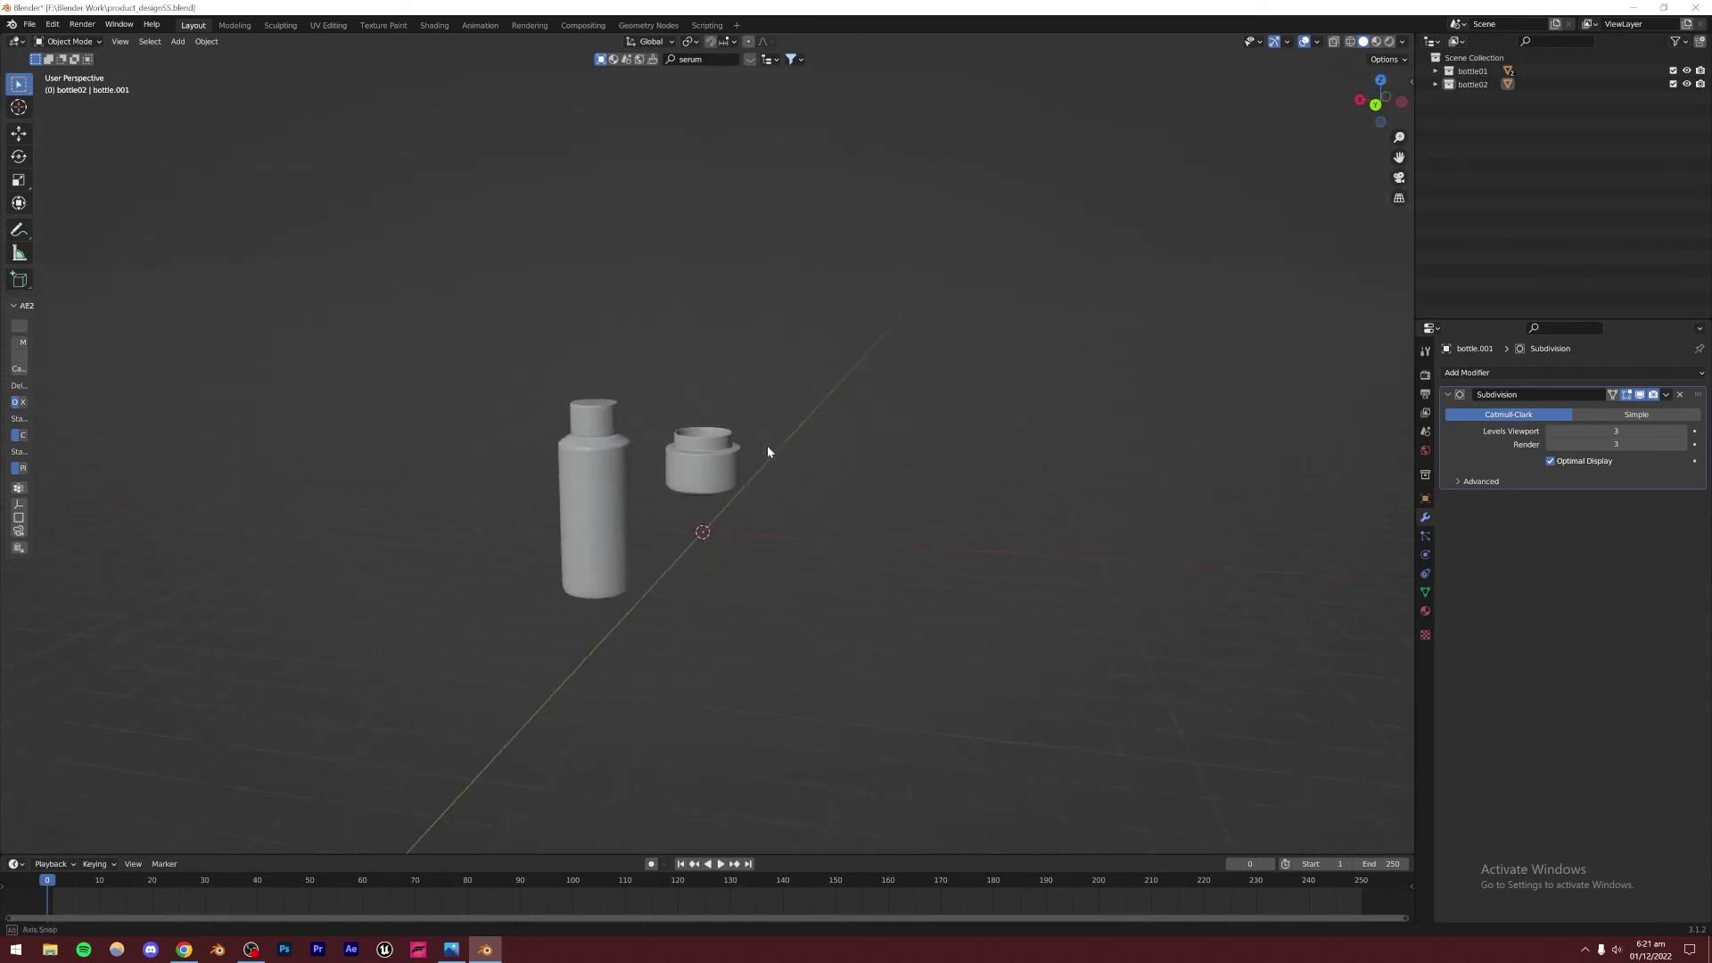
{"action": "scroll", "coordinate": [770, 486], "scroll_direction": "up", "scroll_amount": 3}
{"action": "middle_click_drag", "start_coordinate": [772, 521], "coordinate": [731, 535]}
{"action": "key", "text": "ctrl+s"}
Duplicate the bottle's cap and move the copy about 3.04 m along the X axis until it sits over the jar
{"action": "left_click", "coordinate": [307, 401]}
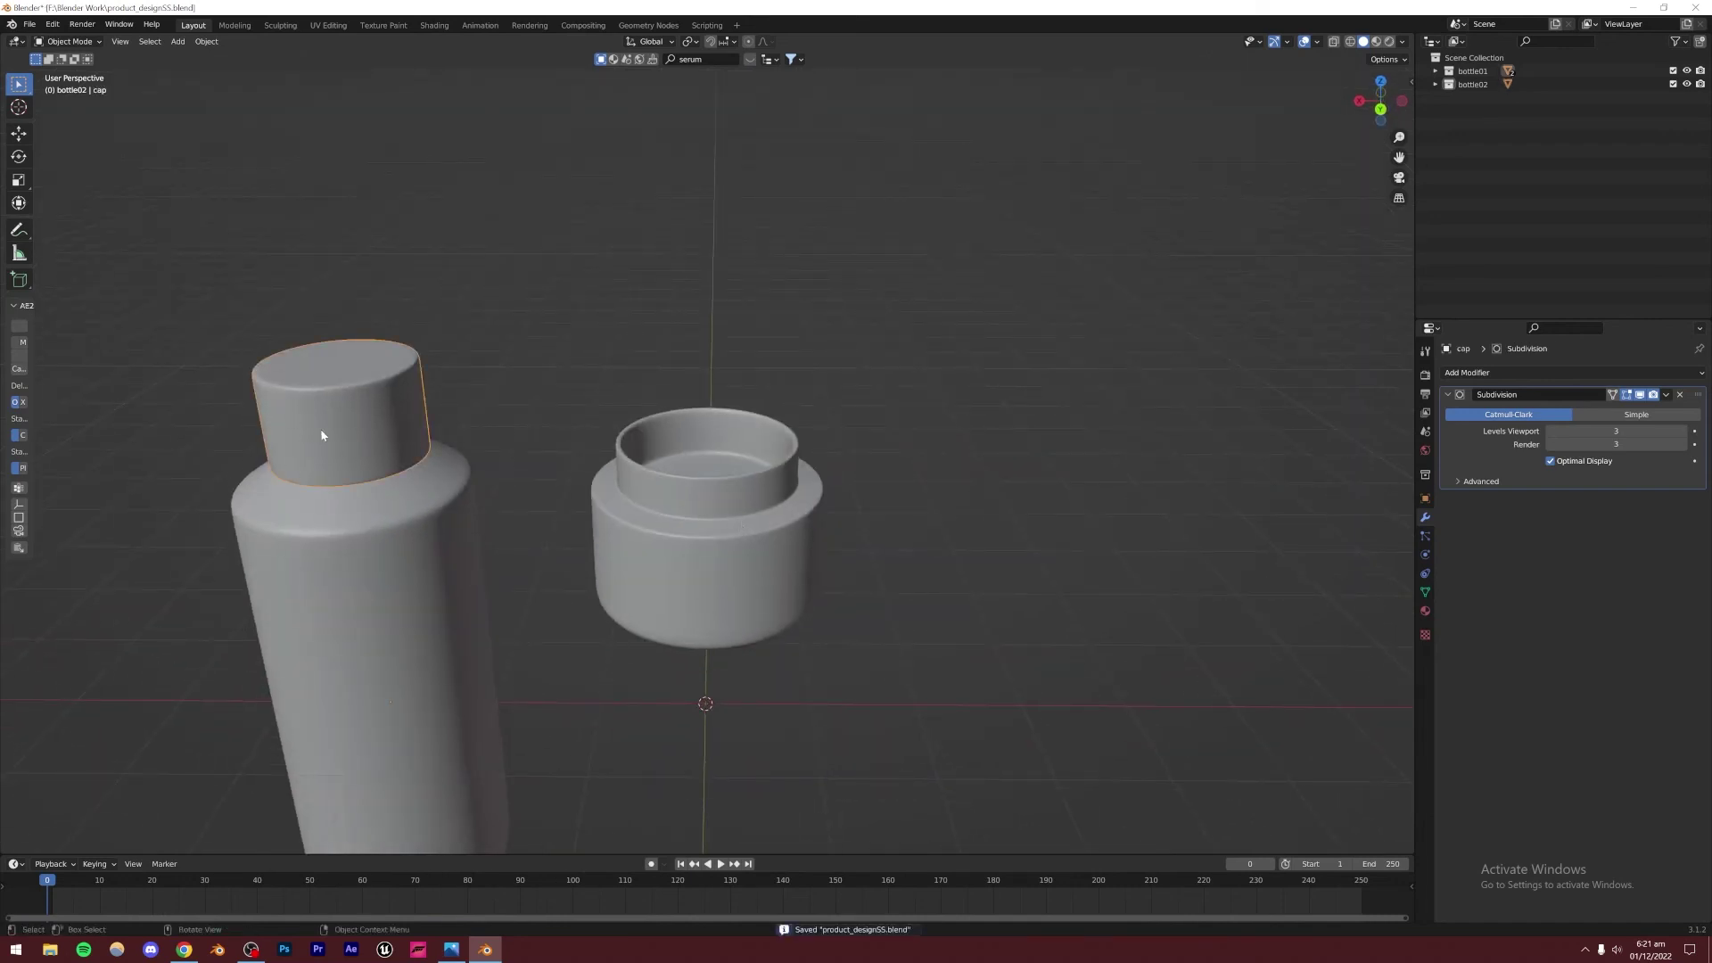
{"action": "key", "text": "shift+d"}
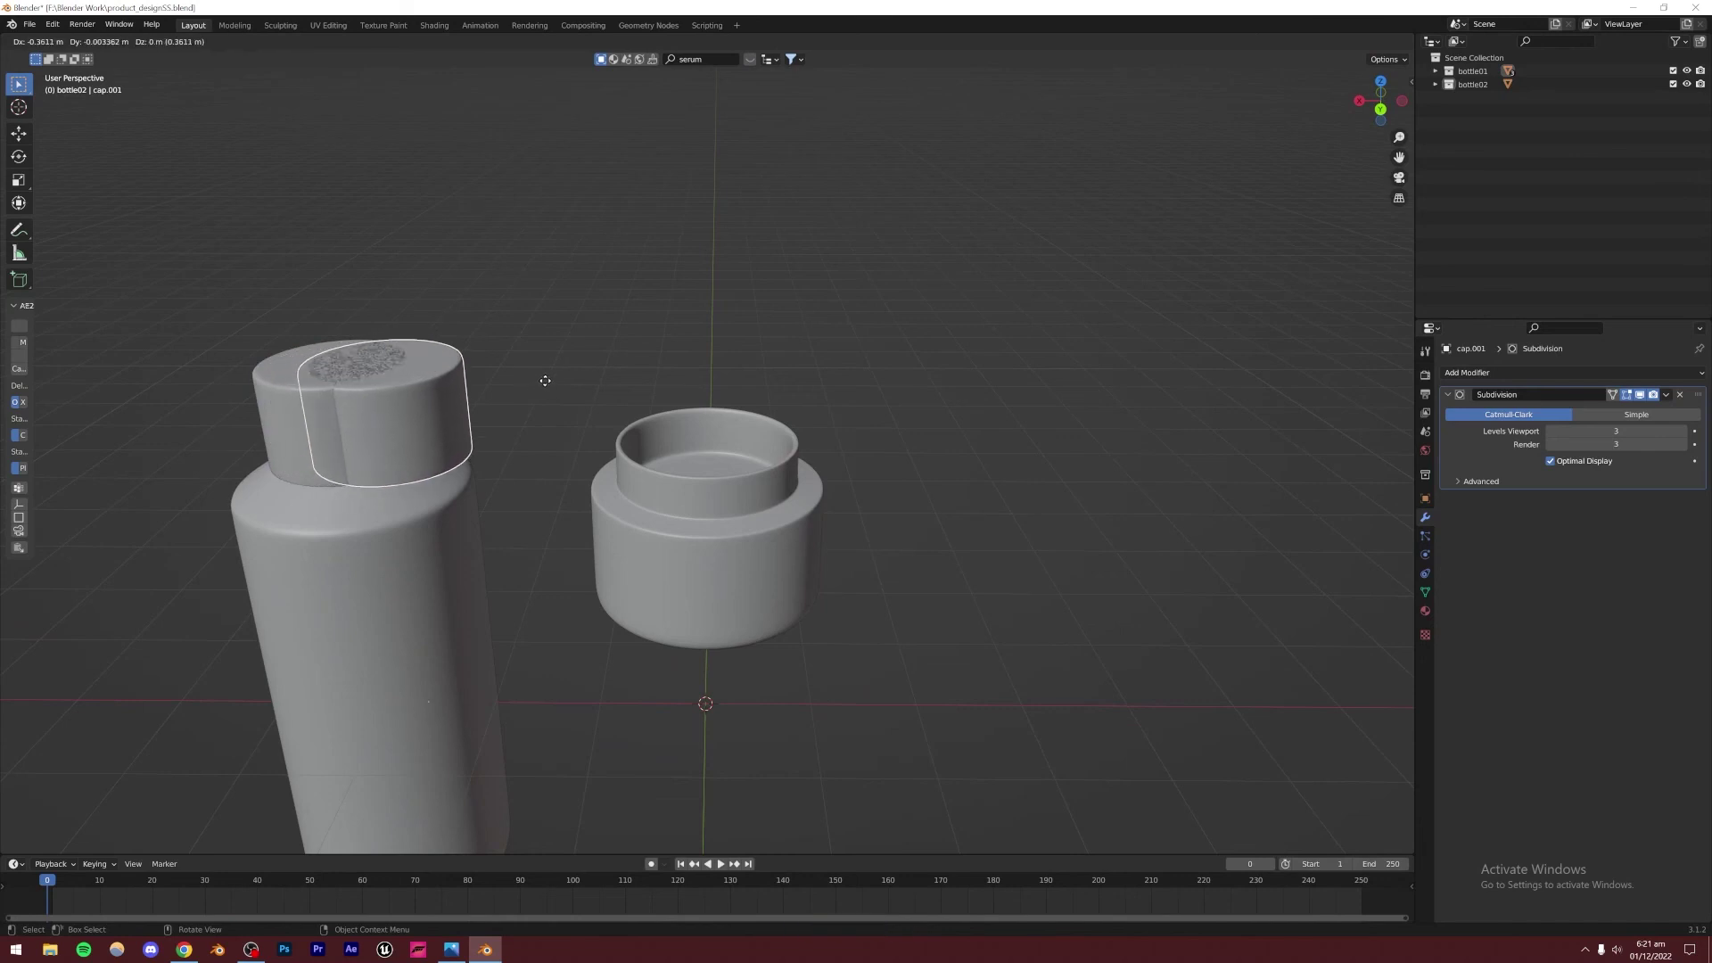
{"action": "key", "text": "x"}
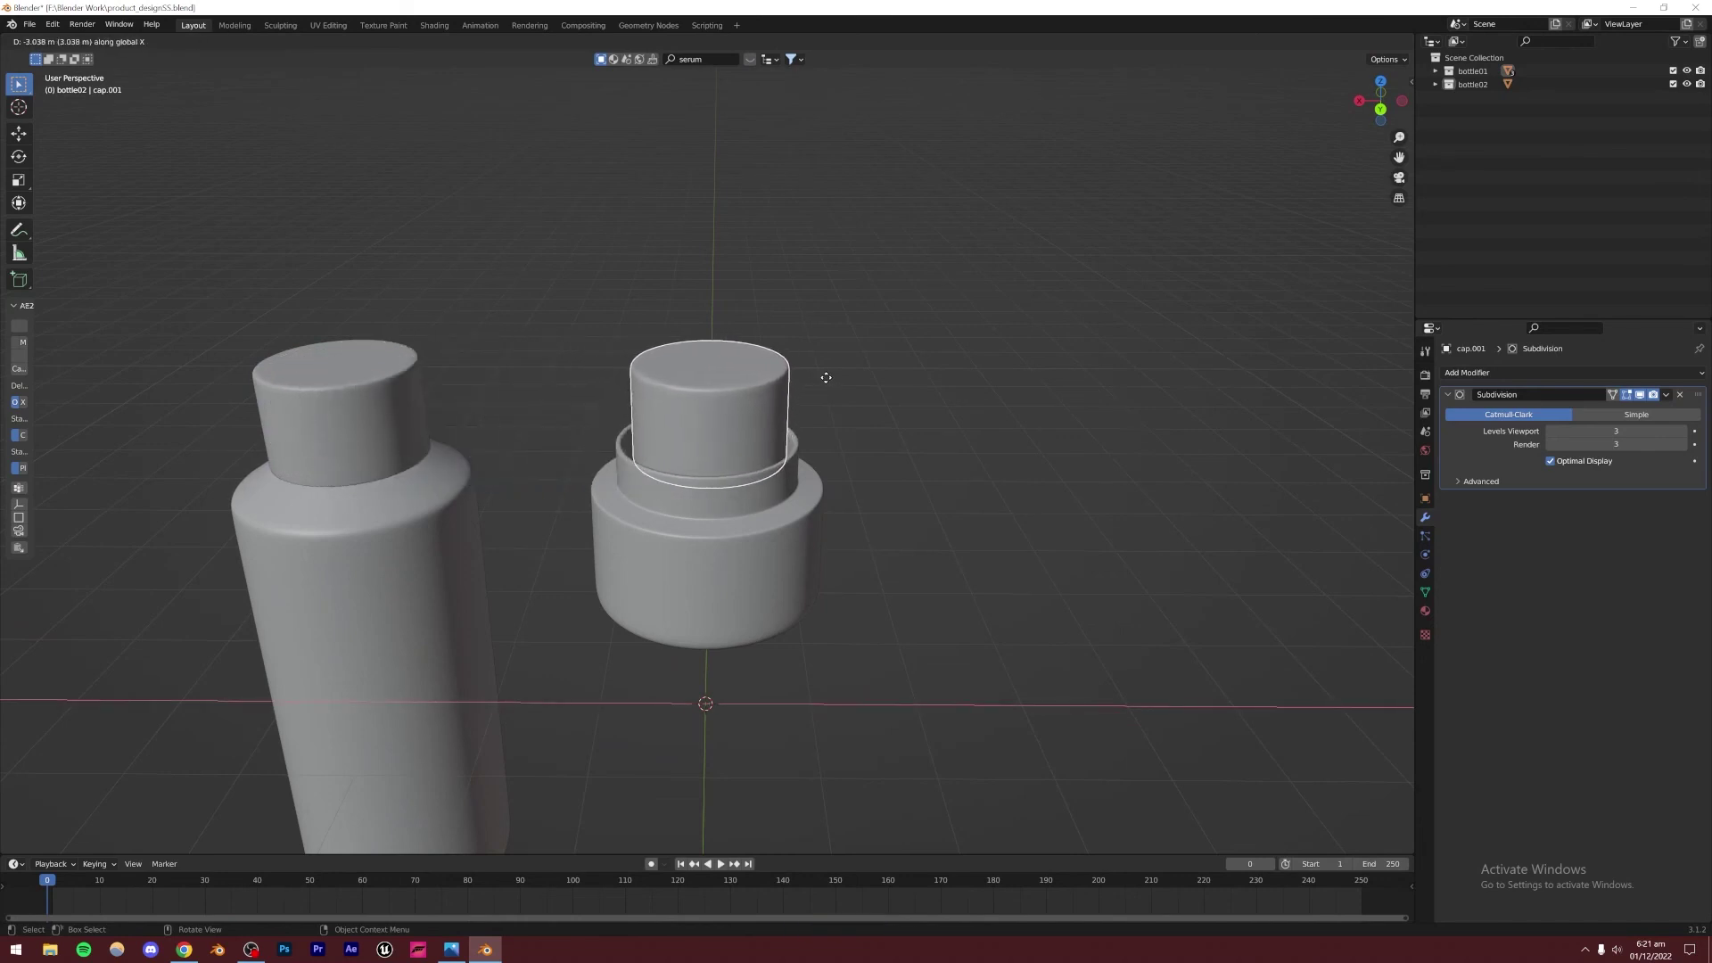
{"action": "left_click", "coordinate": [825, 377]}
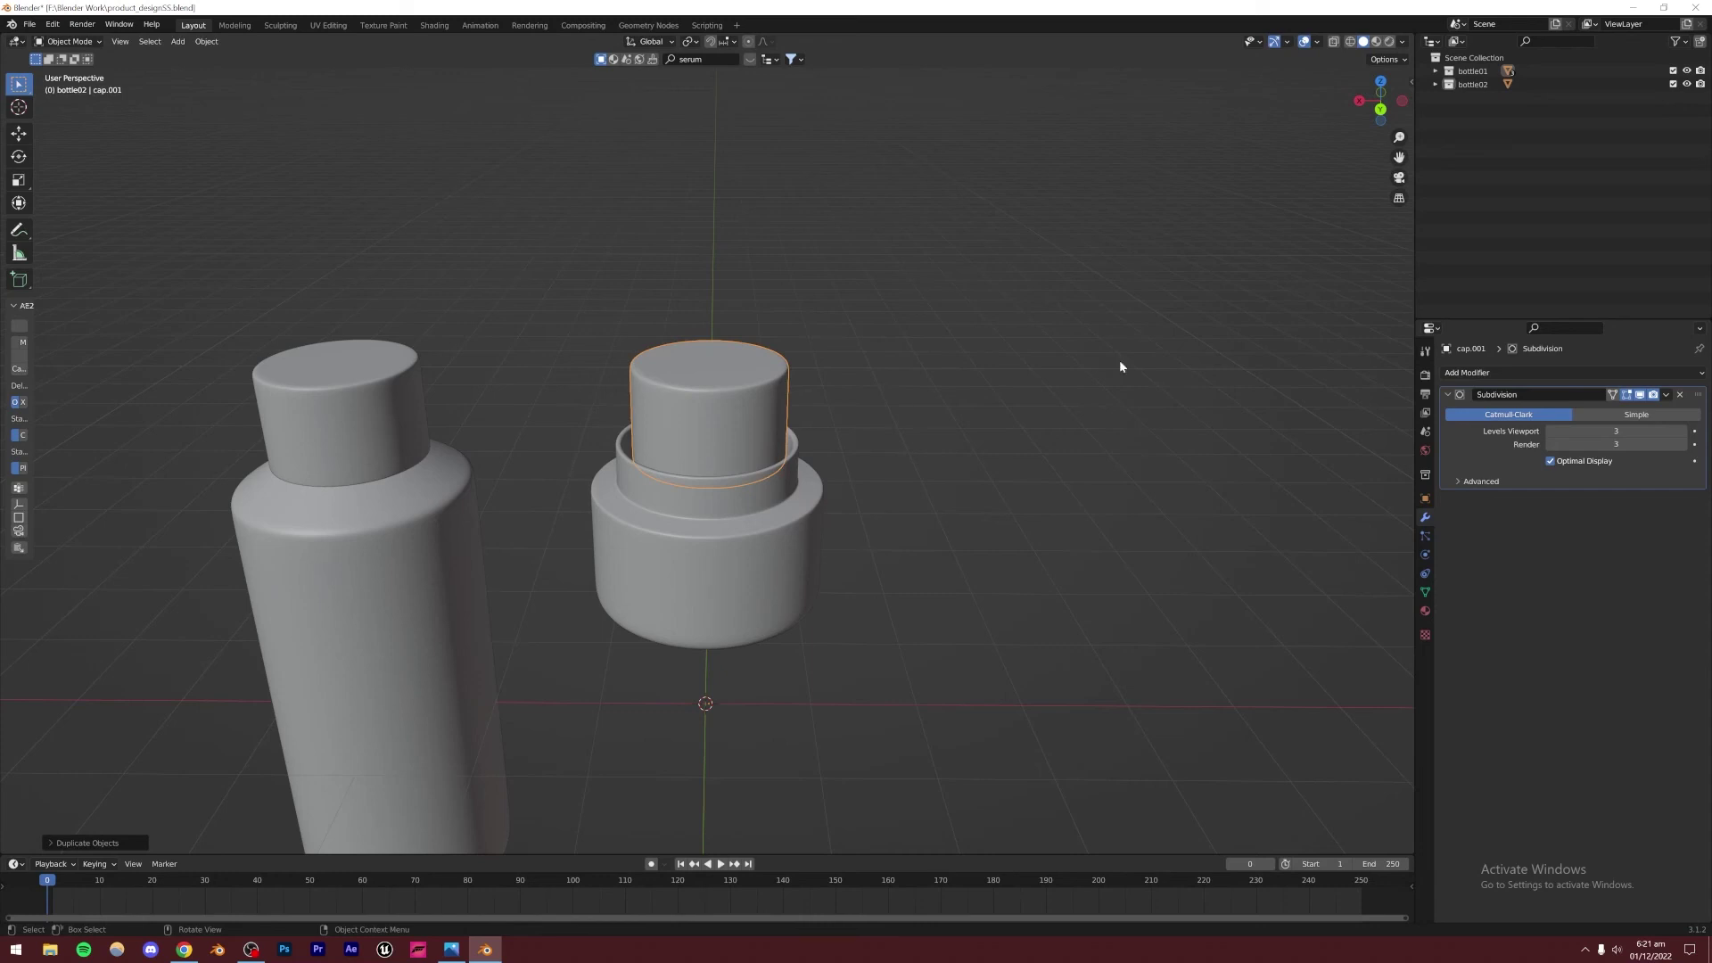
Transfer the copied cap from the bottle01 collection to bottle02, collapse both collections and select the cap copy
{"action": "left_click", "coordinate": [1435, 71]}
{"action": "left_click_drag", "start_coordinate": [1477, 111], "coordinate": [1492, 134]}
{"action": "left_click", "coordinate": [1435, 70]}
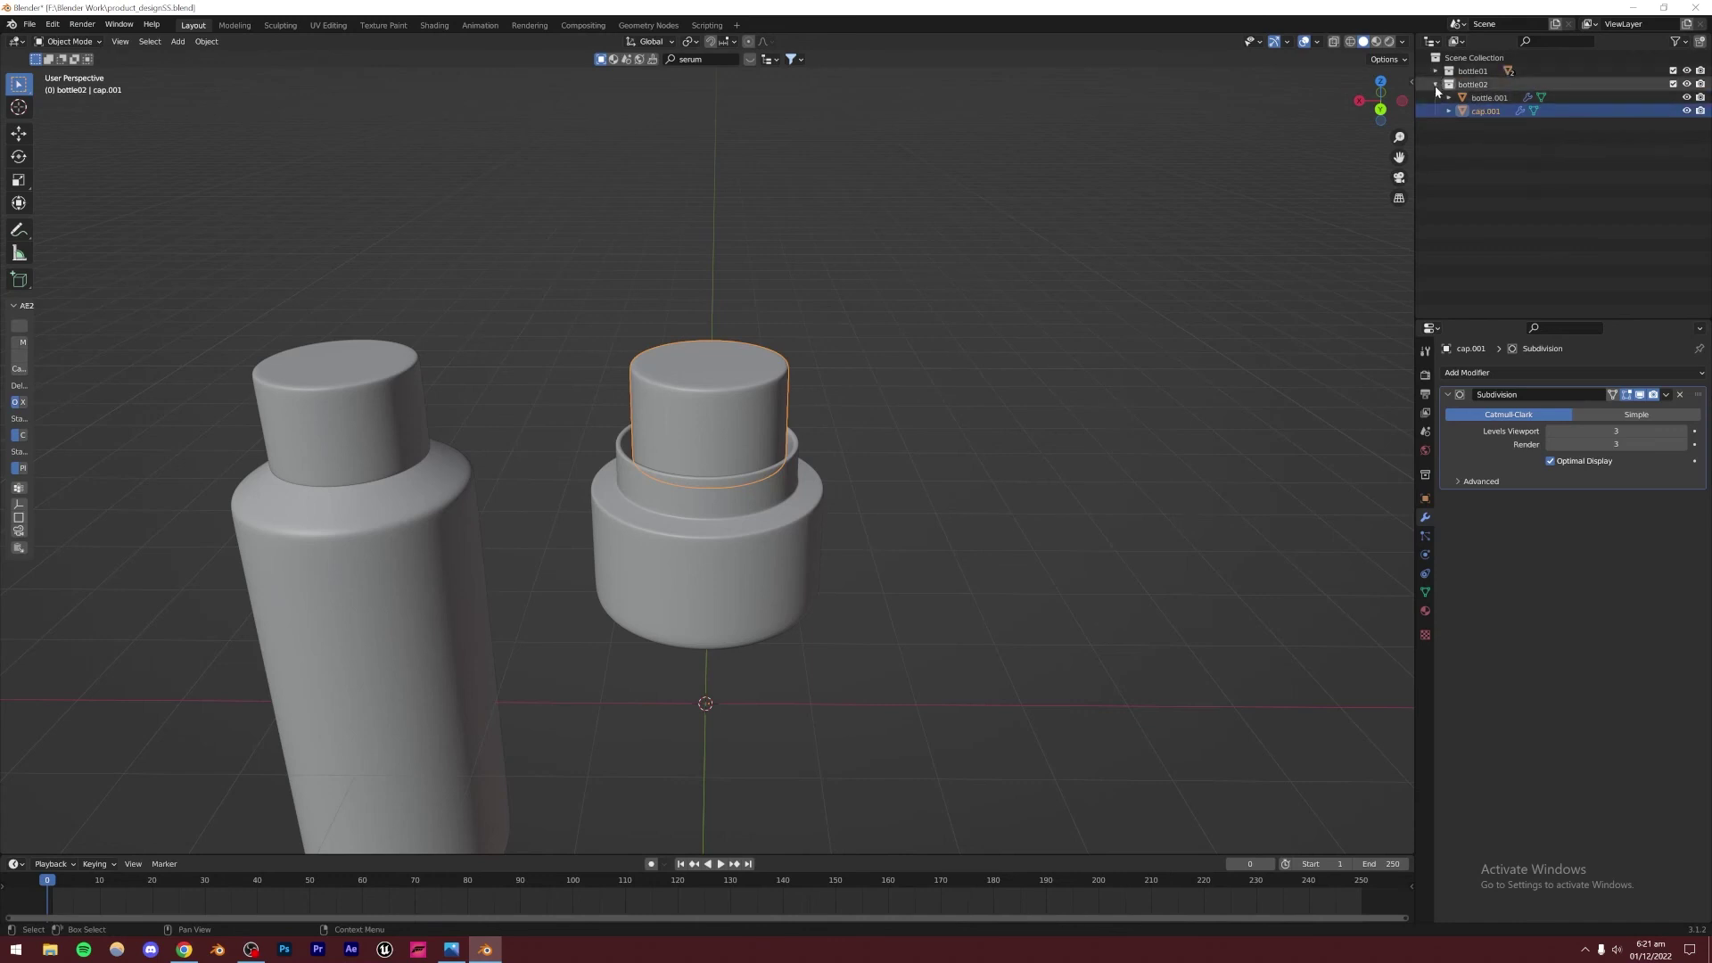
{"action": "left_click", "coordinate": [1435, 84]}
{"action": "left_click", "coordinate": [1485, 157]}
{"action": "left_click", "coordinate": [711, 431]}
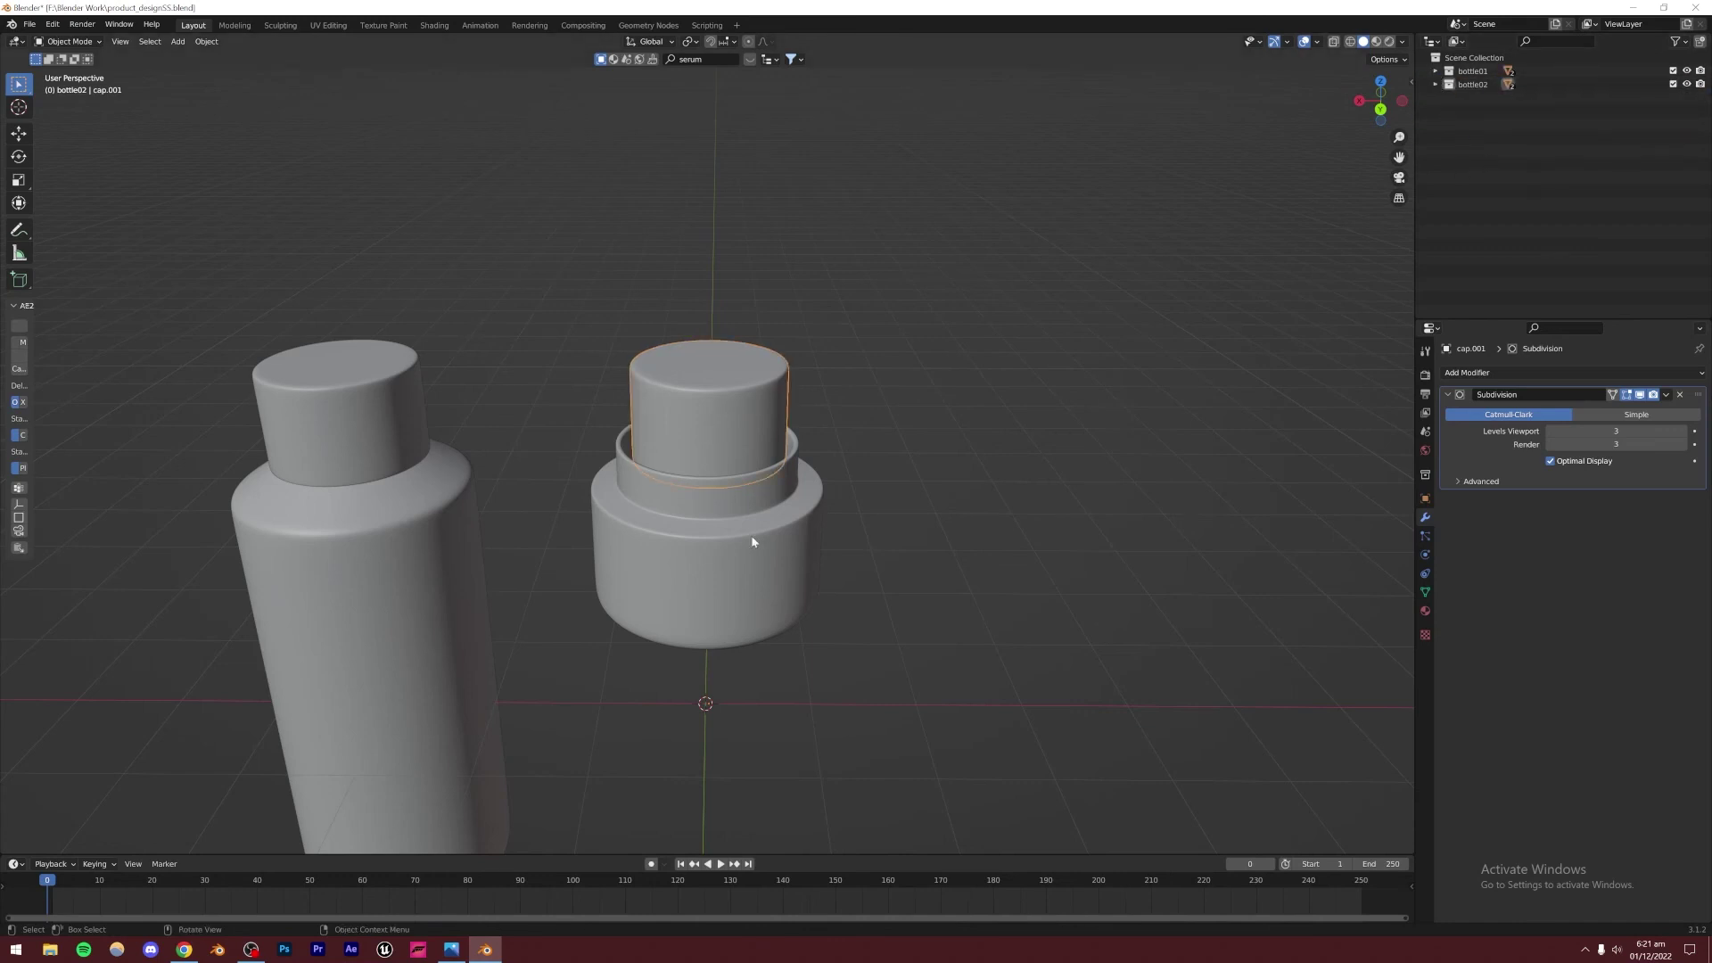
Examine the jar's underside and compare it with the jar's base in the reference render
{"action": "middle_click_drag", "start_coordinate": [754, 535], "coordinate": [698, 463]}
{"action": "scroll", "coordinate": [686, 401], "scroll_direction": "up", "scroll_amount": 5}
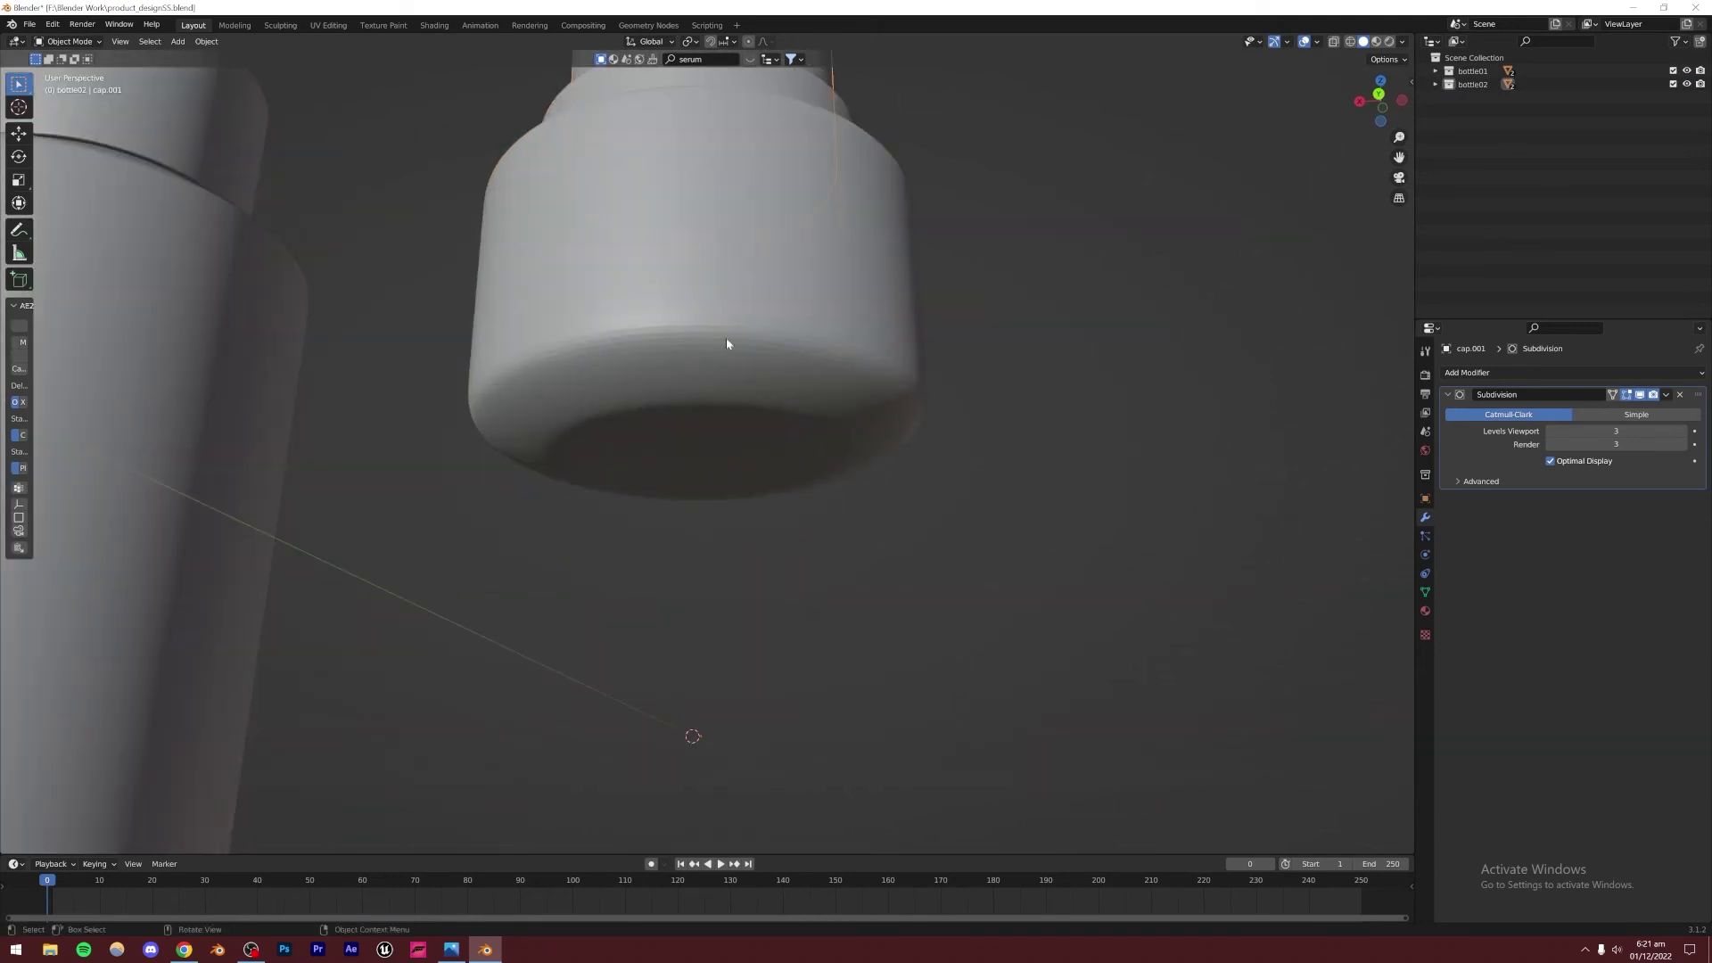
{"action": "left_click", "coordinate": [453, 950]}
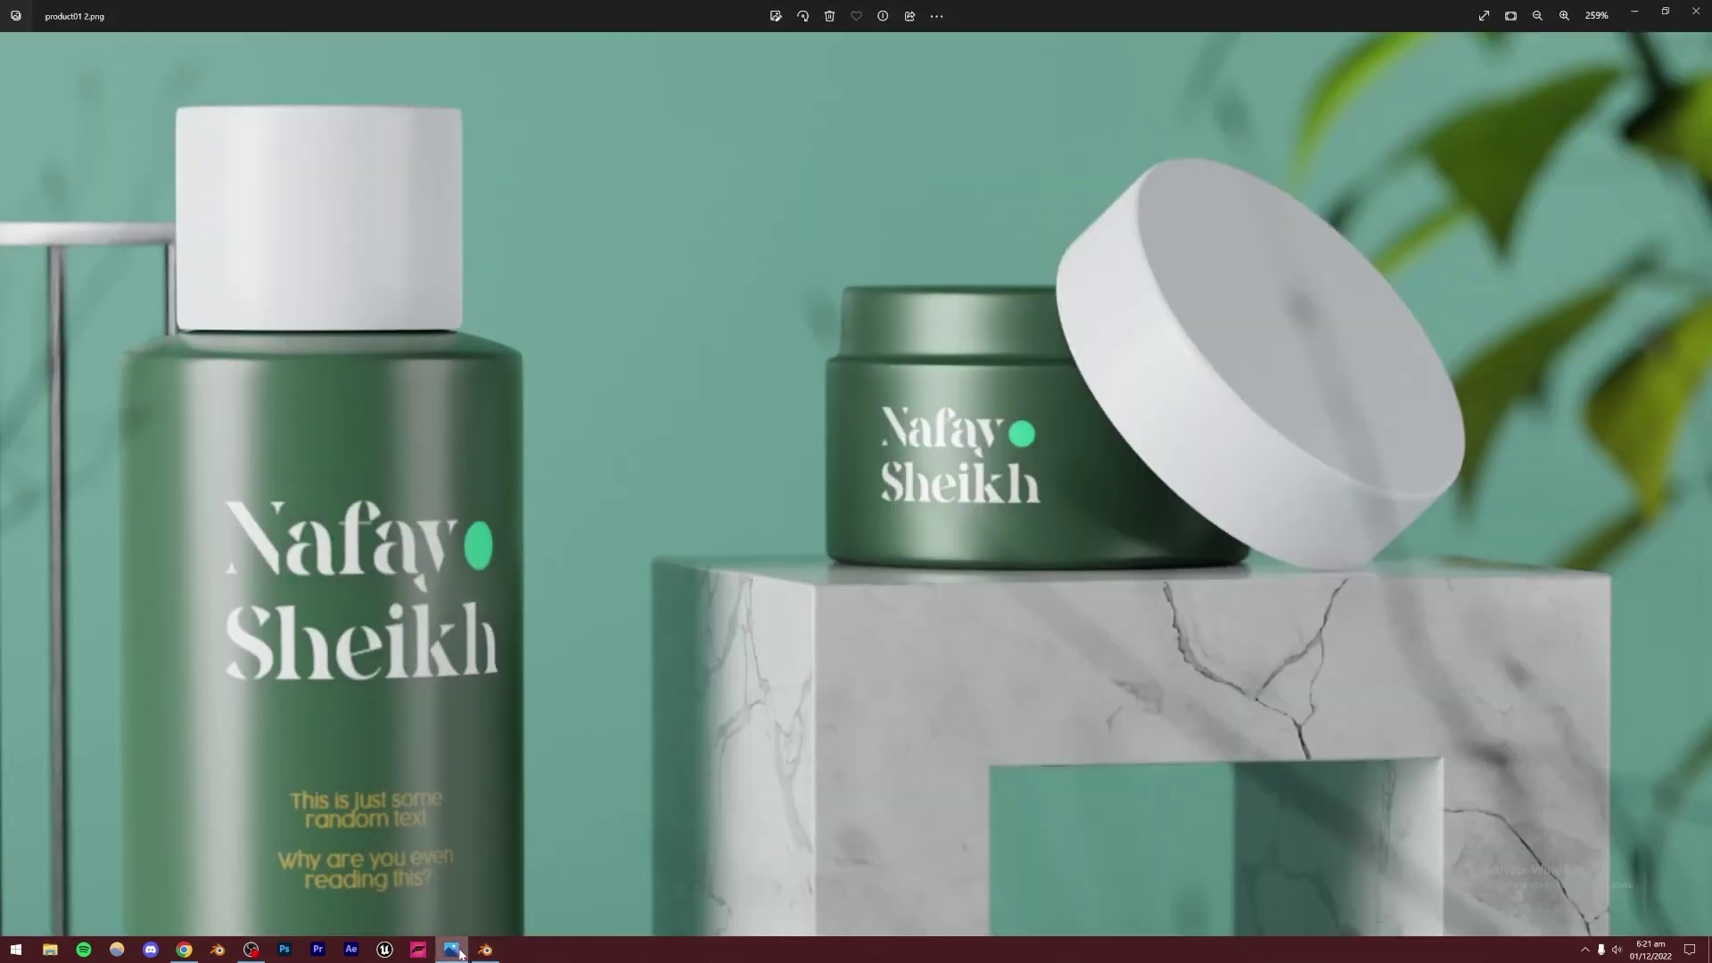
{"action": "scroll", "coordinate": [968, 626], "scroll_direction": "up", "scroll_amount": 3}
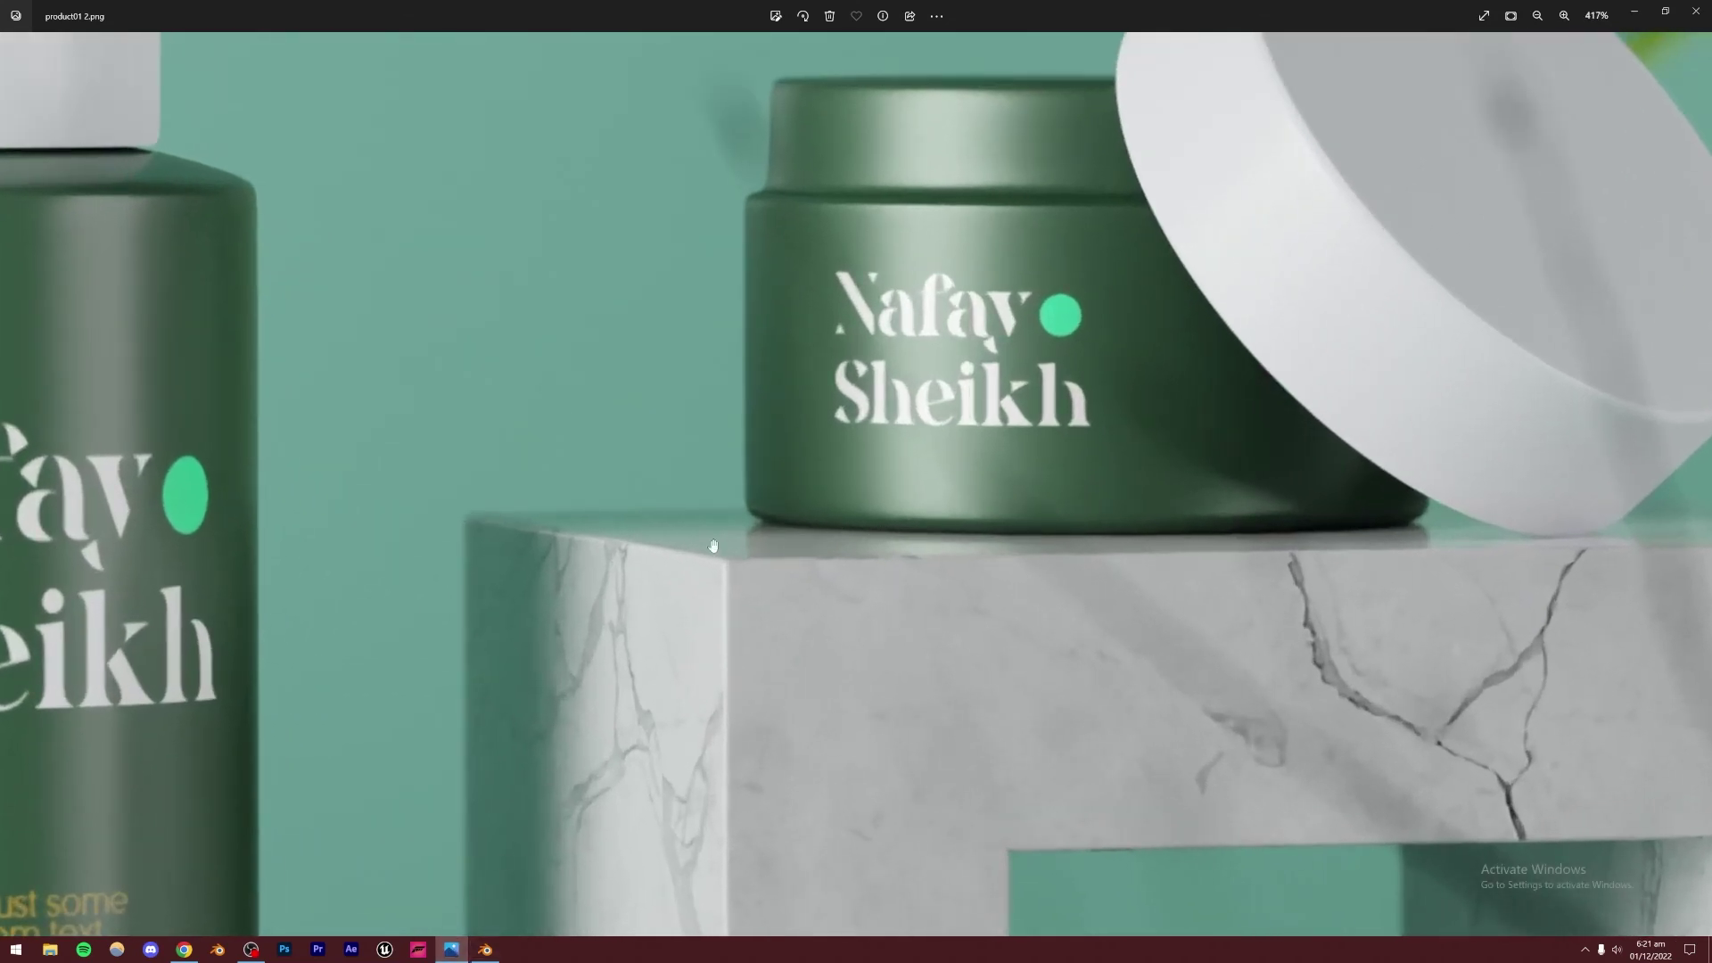
{"action": "left_click", "coordinate": [485, 951]}
Select the jar's bottom edges in back X-ray view and raise them about 0.09 m along Z to flatten the base
{"action": "key", "text": "Tab"}
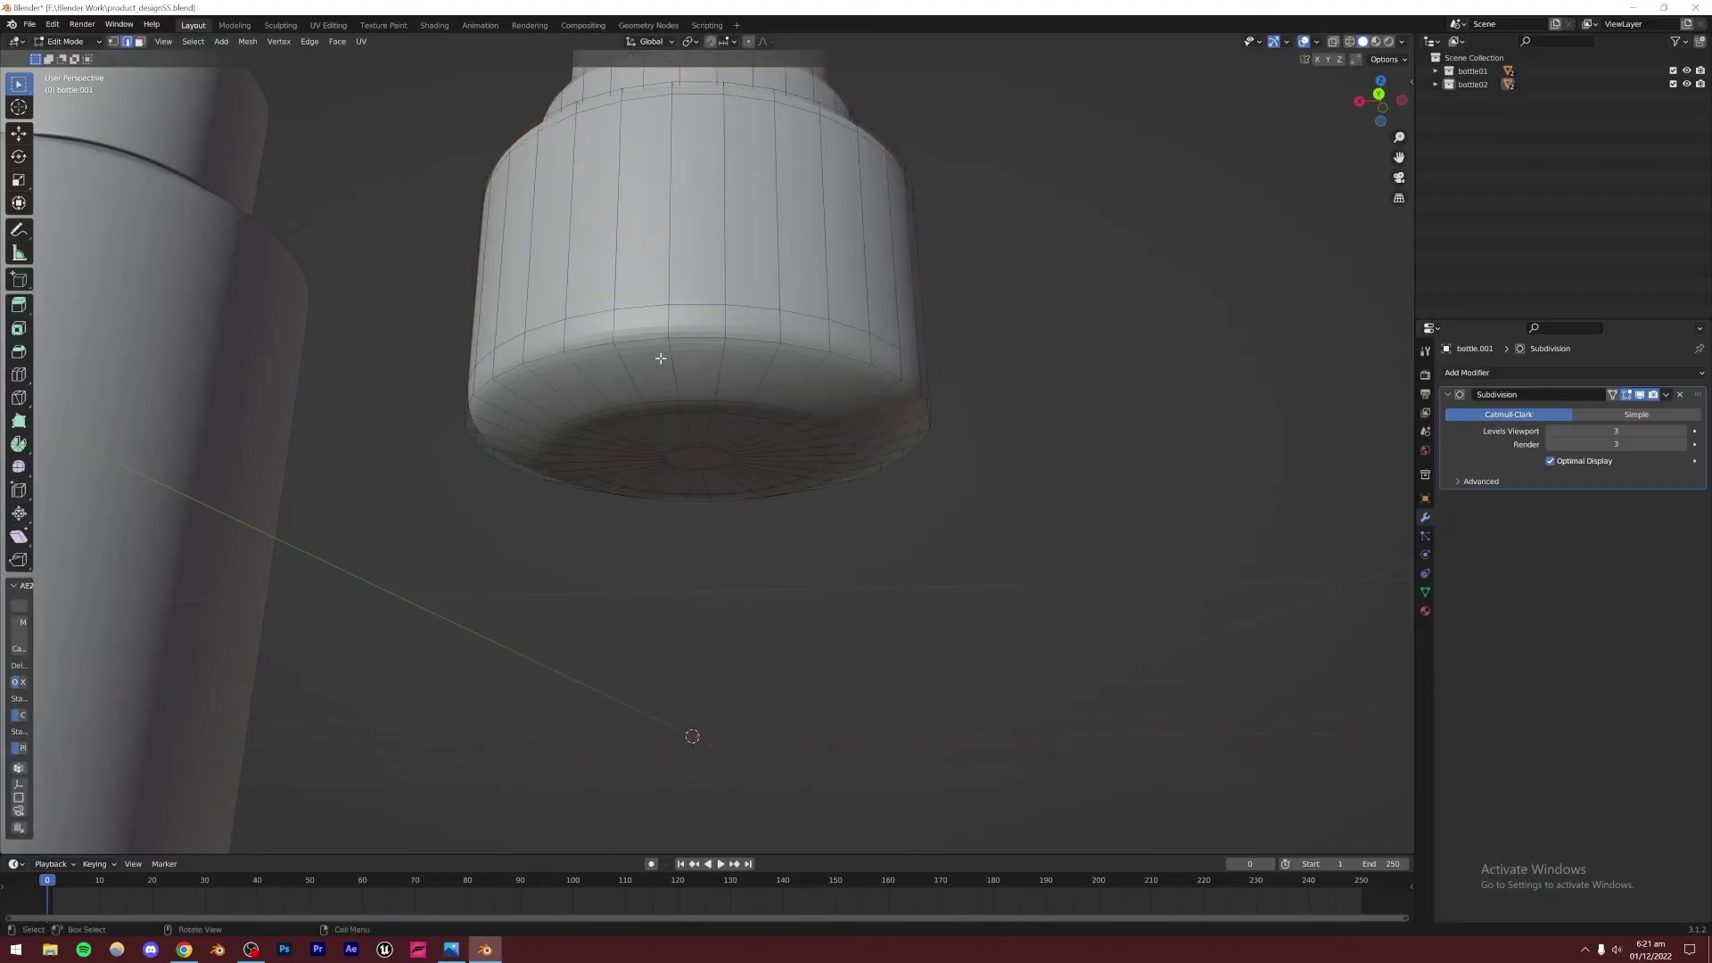
{"action": "left_click_drag", "start_coordinate": [658, 356], "coordinate": [883, 402], "text": "alt"}
{"action": "scroll", "coordinate": [810, 483], "scroll_direction": "up", "scroll_amount": 3}
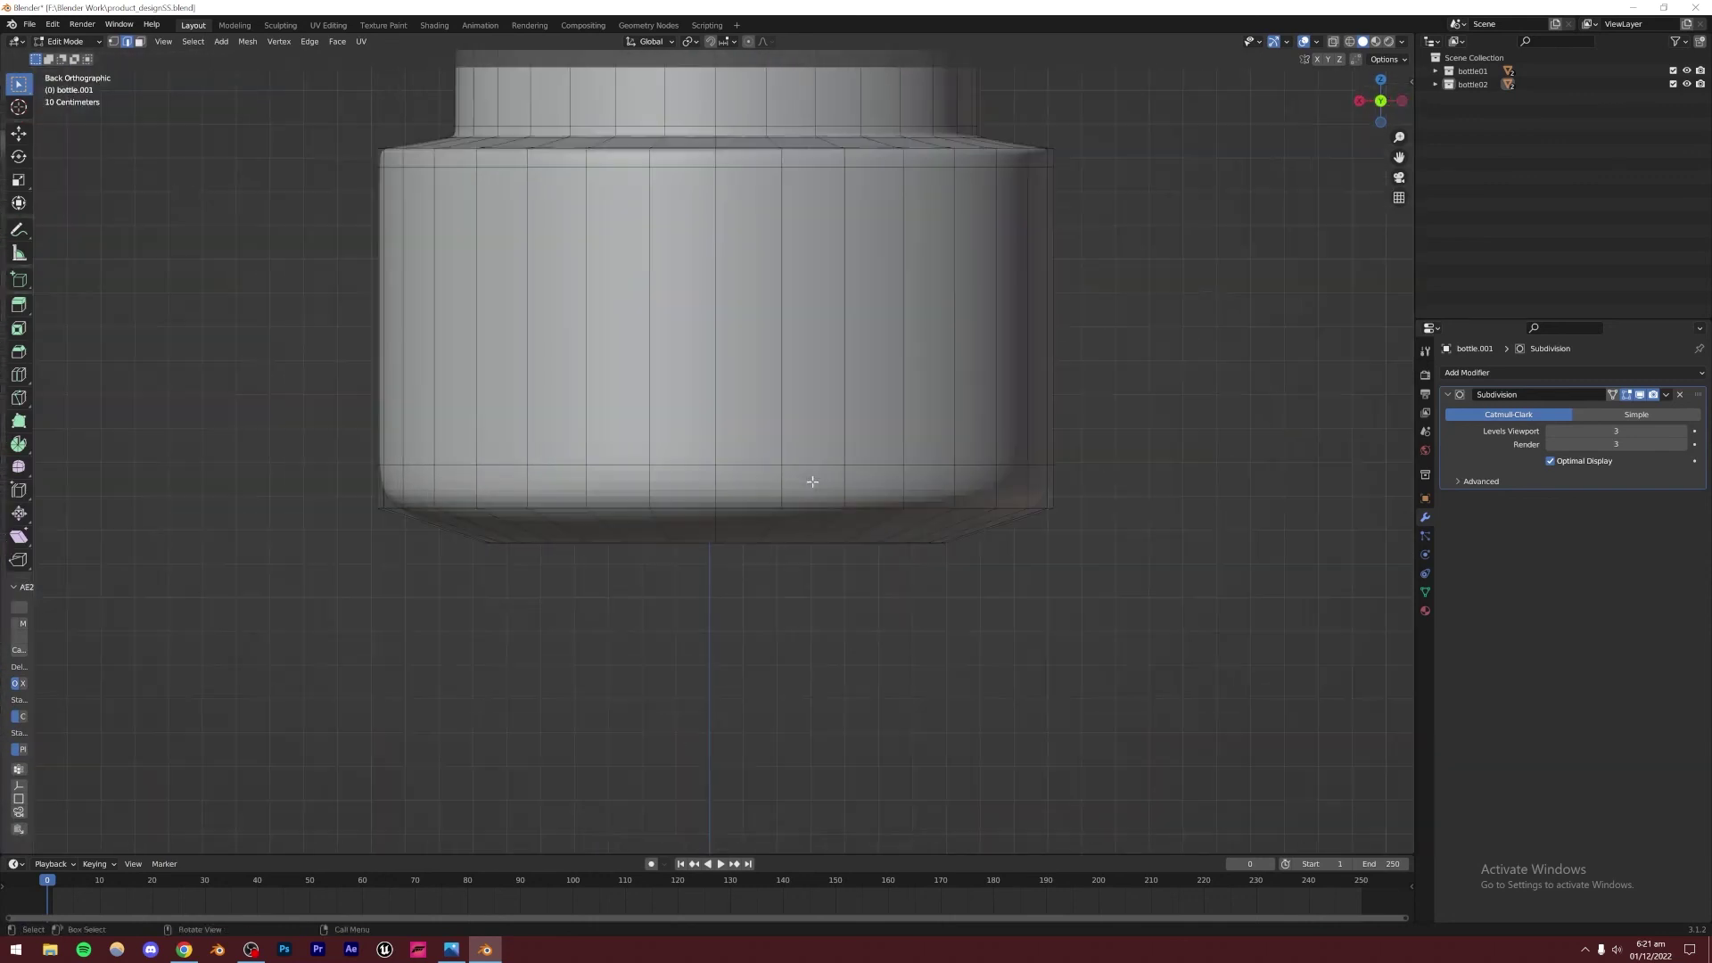
{"action": "left_click_drag", "start_coordinate": [792, 446], "coordinate": [776, 430], "text": "alt+shift"}
{"action": "key", "text": "alt+z"}
{"action": "left_click_drag", "start_coordinate": [1070, 601], "coordinate": [394, 505]}
{"action": "key", "text": "g"}
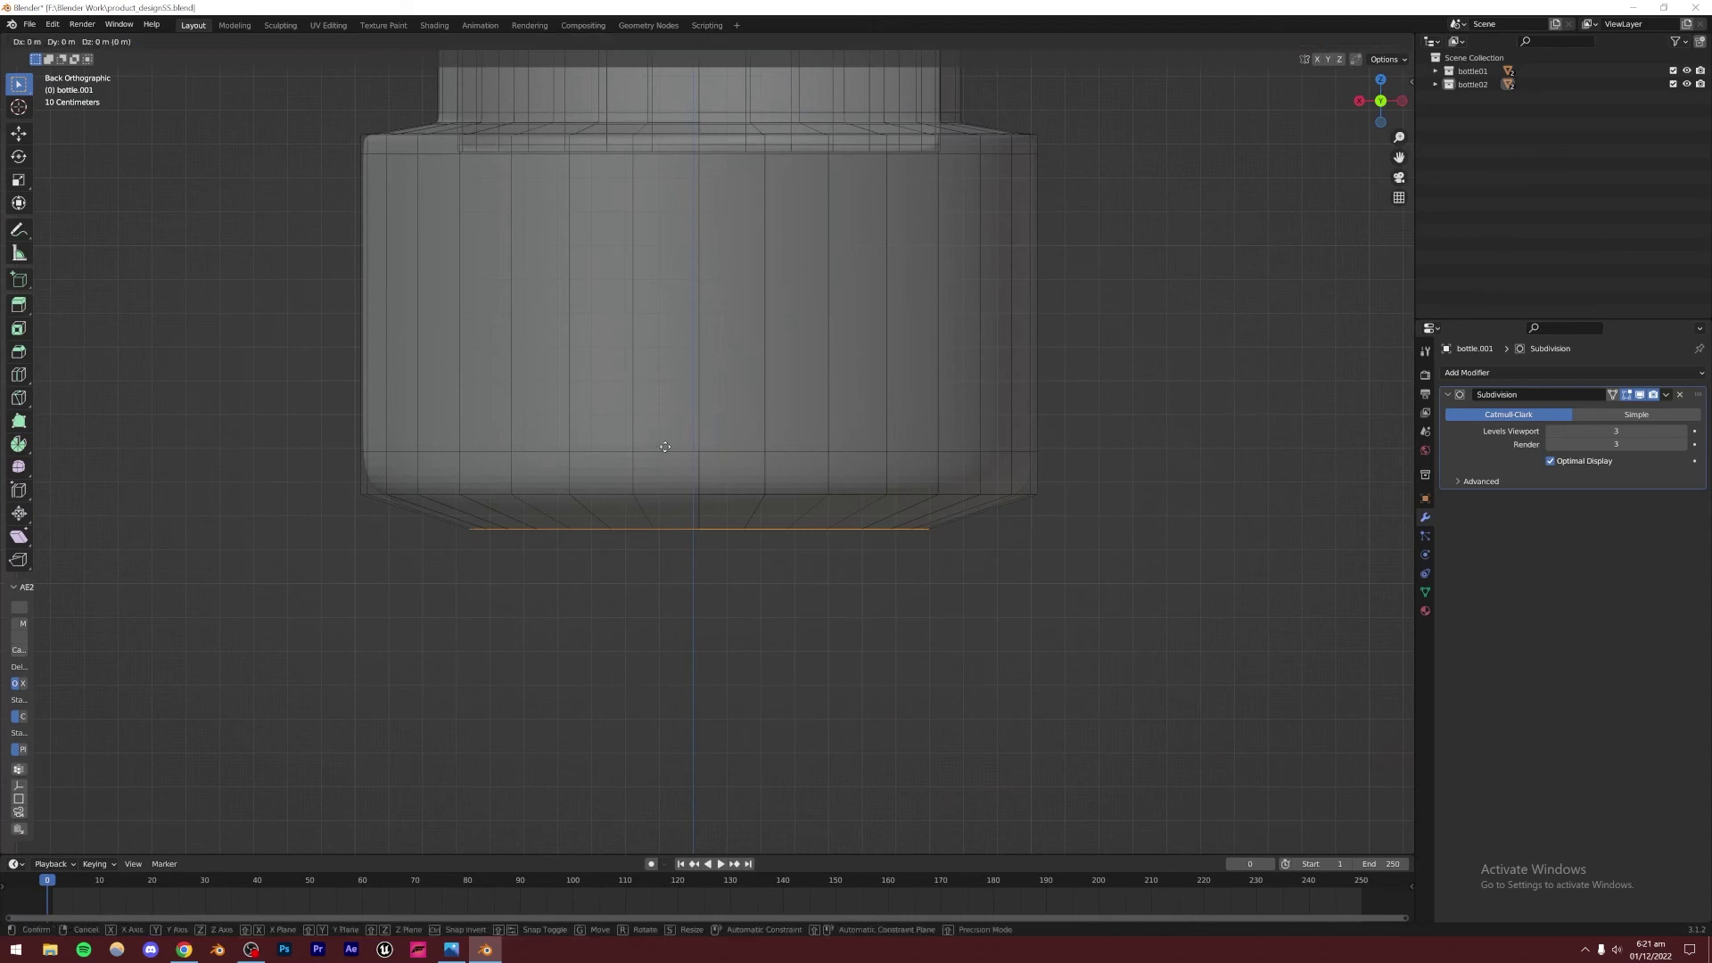
{"action": "key", "text": "z"}
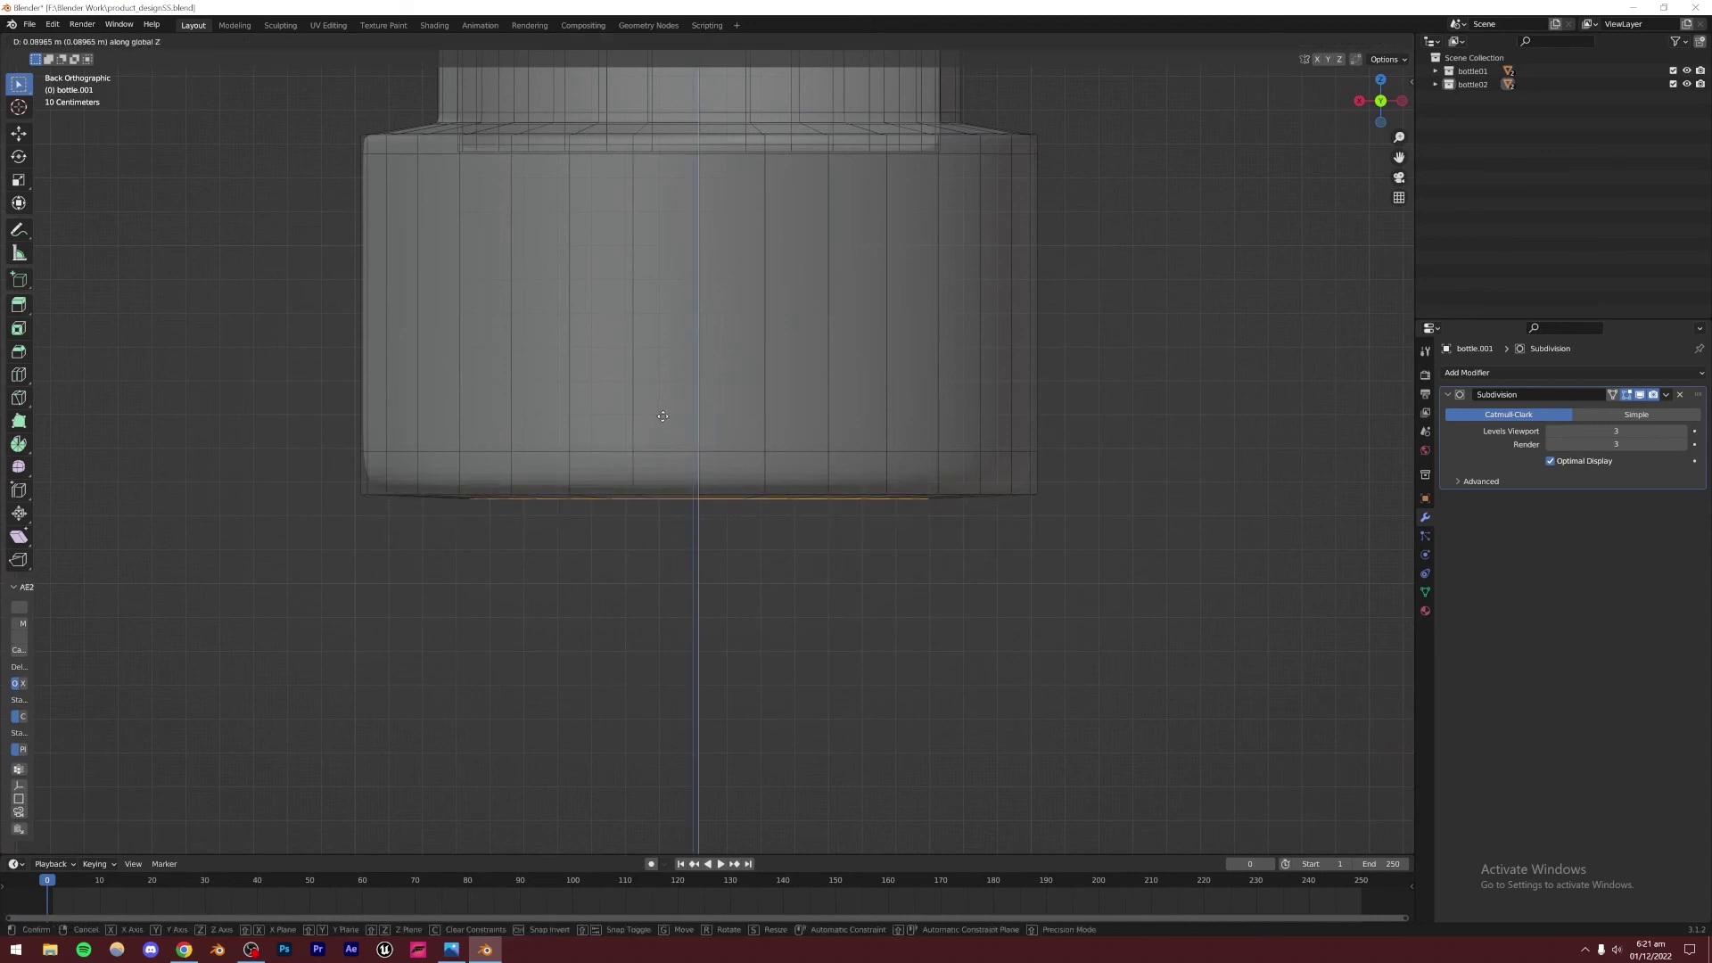
{"action": "left_click", "coordinate": [662, 416]}
Check the shape of the jar's lower edge in Object Mode and return to editing its mesh
{"action": "key", "text": "Tab"}
{"action": "scroll", "coordinate": [650, 463], "scroll_direction": "down", "scroll_amount": 4}
{"action": "middle_click_drag", "start_coordinate": [642, 500], "coordinate": [700, 532]}
{"action": "key", "text": "Tab"}
{"action": "scroll", "coordinate": [638, 504], "scroll_direction": "up", "scroll_amount": 3}
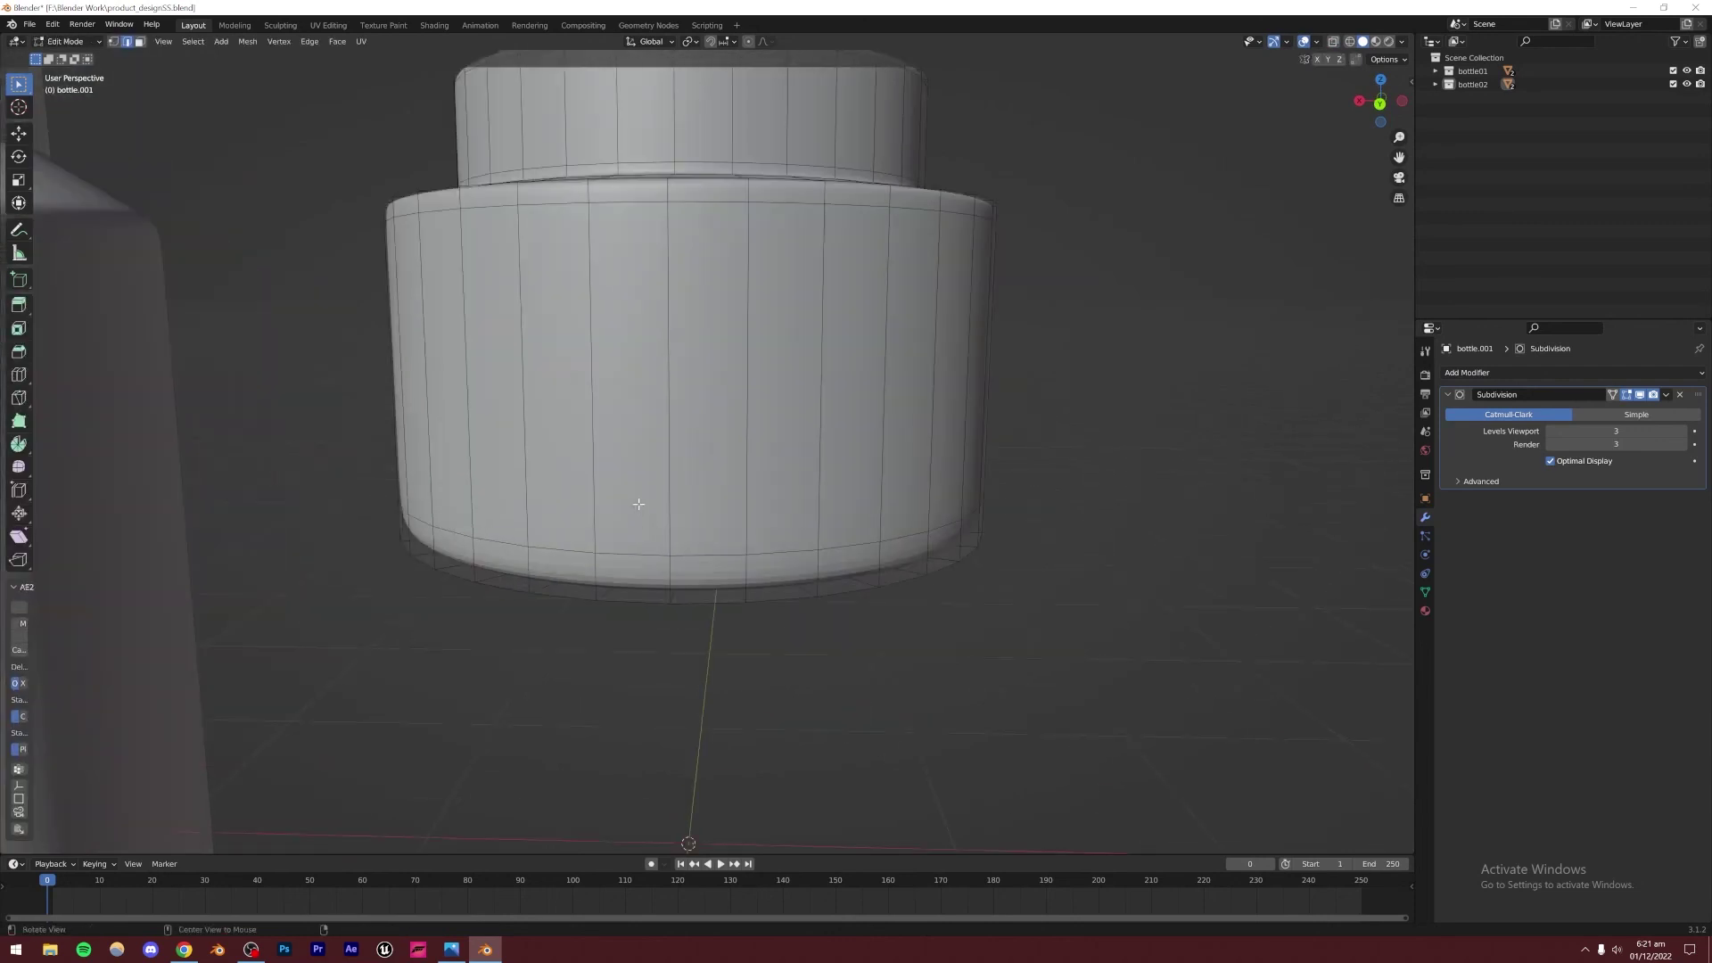
Slide the jar's lowest side edge loop down toward the base to sharpen the bottom edge, then return to Object Mode
{"action": "left_click", "coordinate": [508, 541], "text": "alt"}
{"action": "key", "text": "g"}
{"action": "key", "text": "g"}
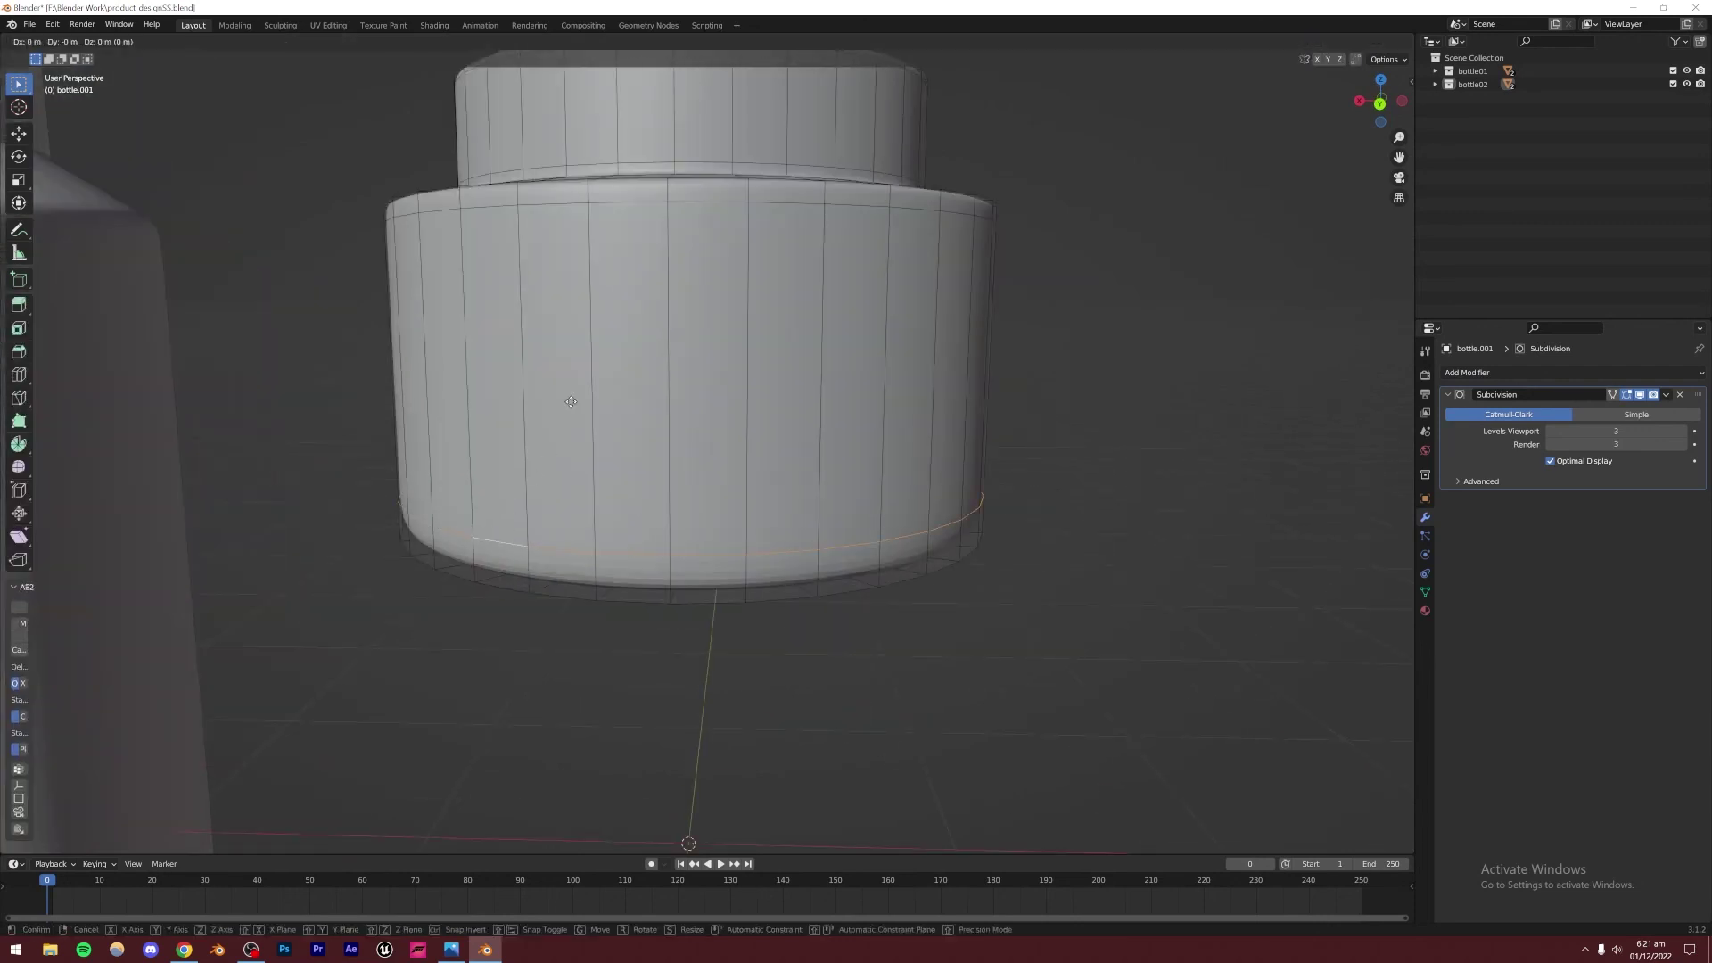
{"action": "left_click", "coordinate": [534, 501]}
{"action": "key", "text": "Tab"}
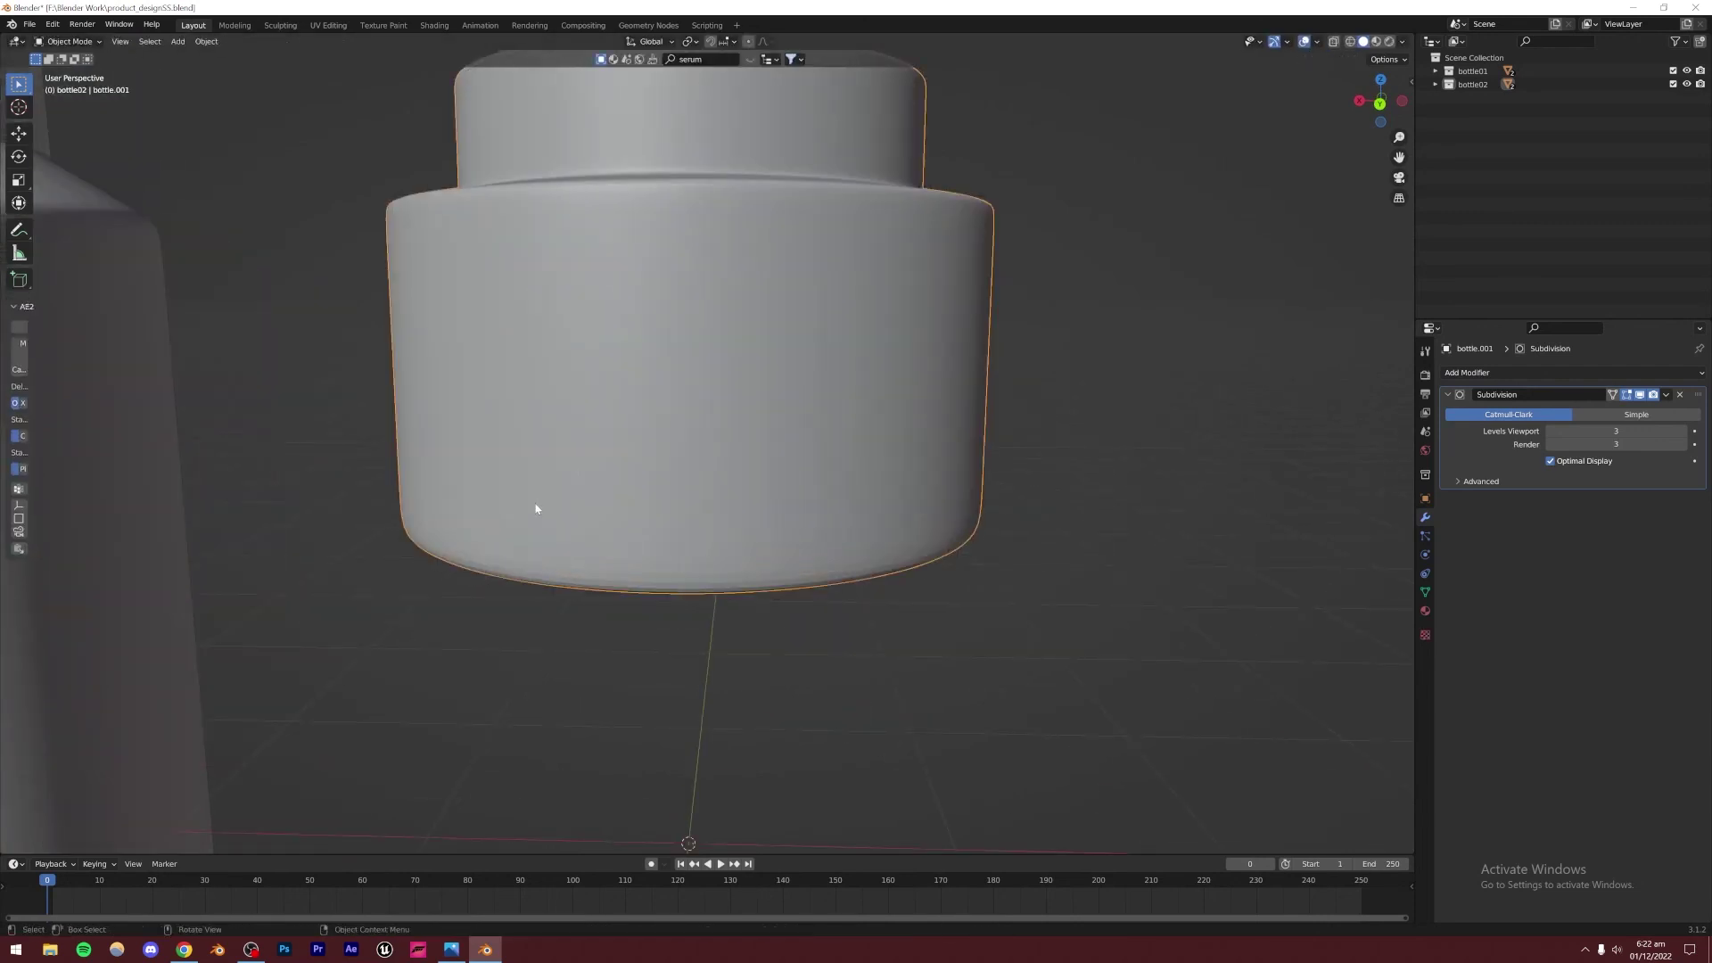
{"action": "scroll", "coordinate": [625, 499], "scroll_direction": "down", "scroll_amount": 5}
{"action": "middle_click_drag", "start_coordinate": [709, 517], "coordinate": [720, 540]}
Select the jar's cap copy and scale its entire mesh up by about 1.52 in back X-ray view
{"action": "left_click", "coordinate": [693, 347]}
{"action": "middle_click_drag", "start_coordinate": [693, 350], "coordinate": [766, 391]}
{"action": "scroll", "coordinate": [740, 339], "scroll_direction": "up", "scroll_amount": 6}
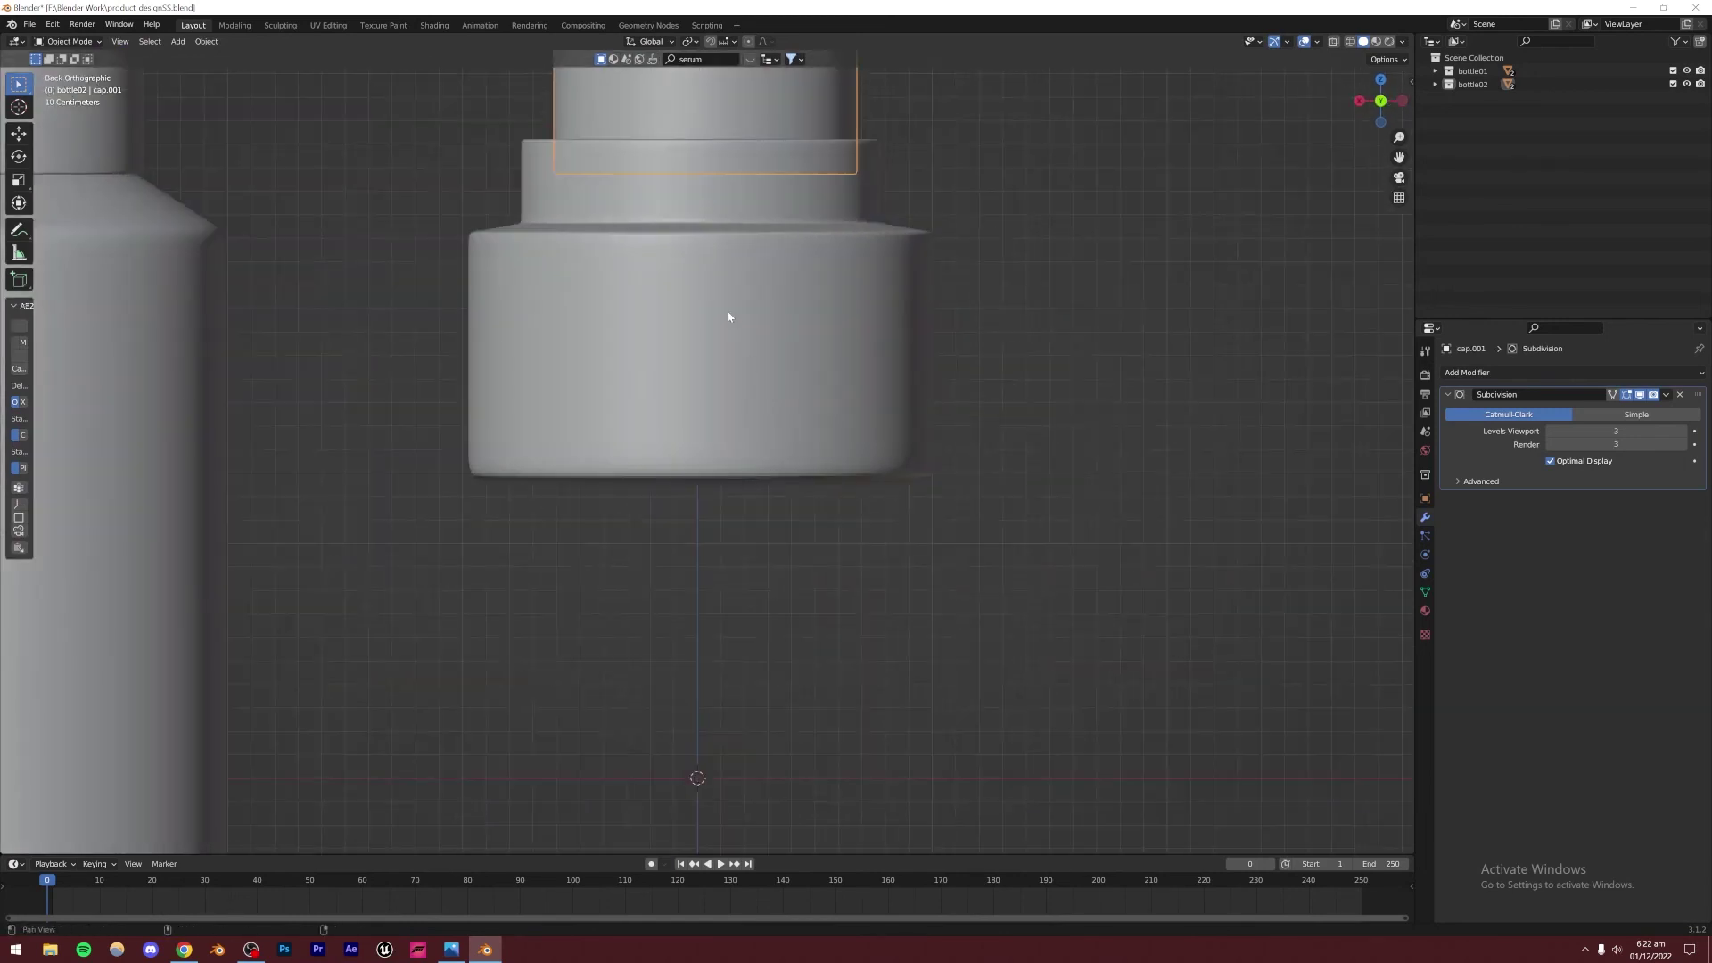
{"action": "middle_click_drag", "start_coordinate": [726, 314], "coordinate": [688, 635], "text": "shift"}
{"action": "key", "text": "Tab"}
{"action": "key", "text": "alt+z"}
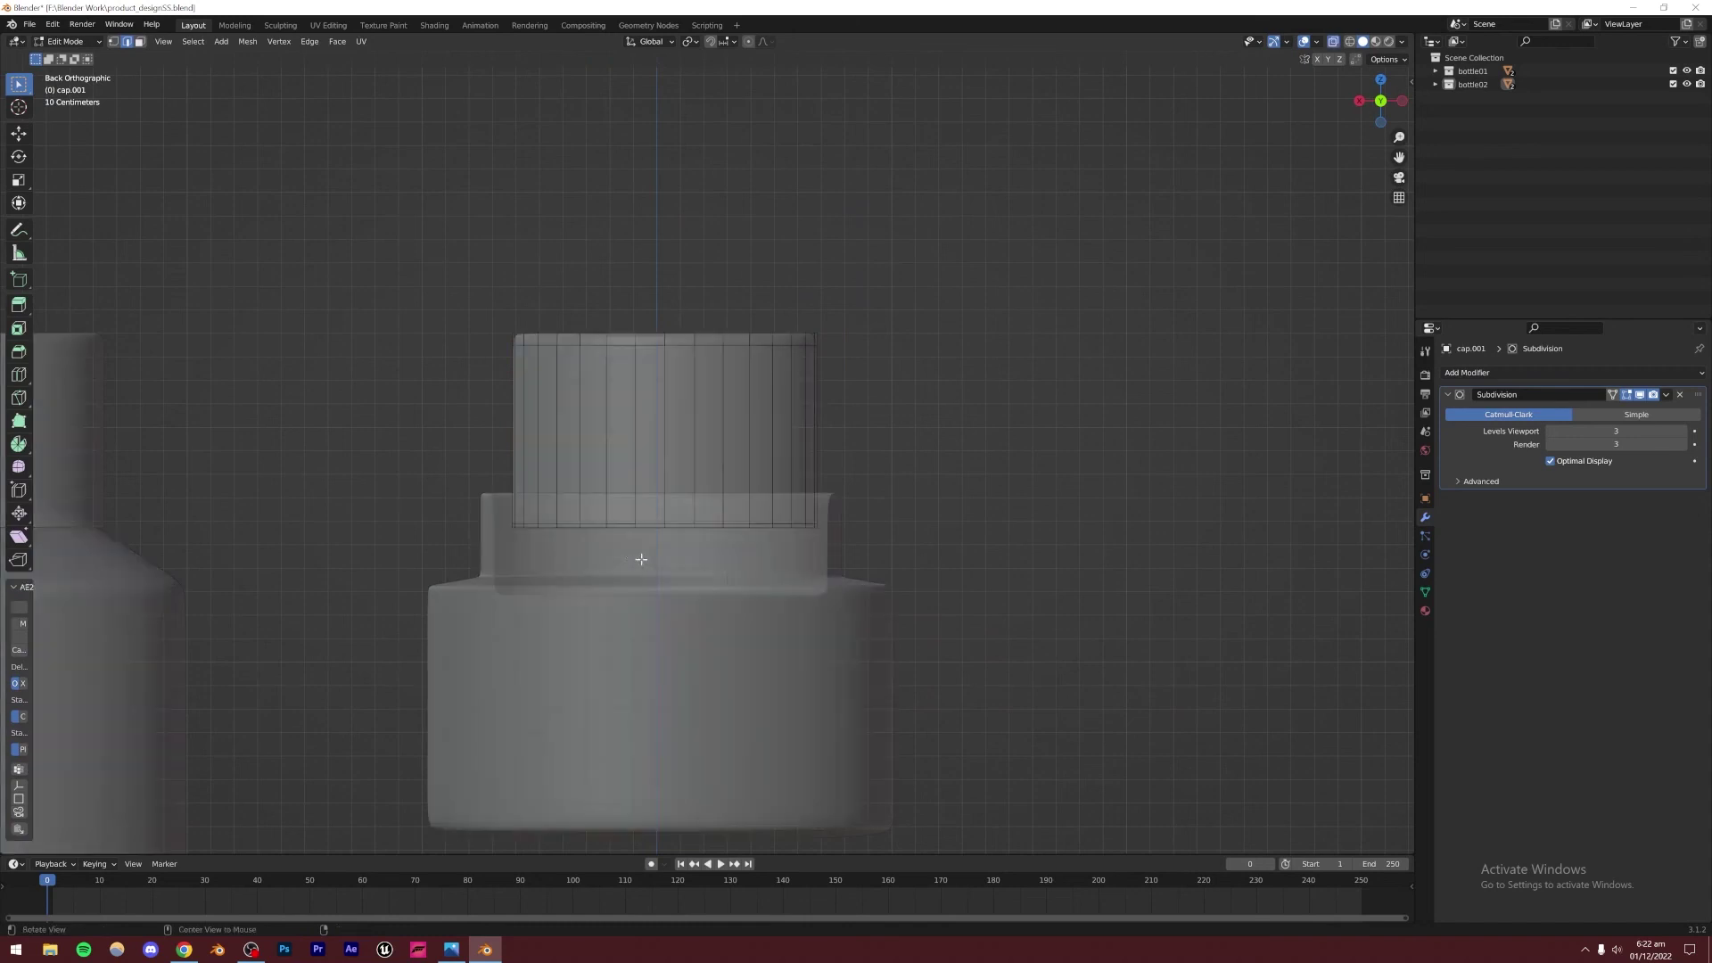
{"action": "left_click_drag", "start_coordinate": [451, 270], "coordinate": [901, 554]}
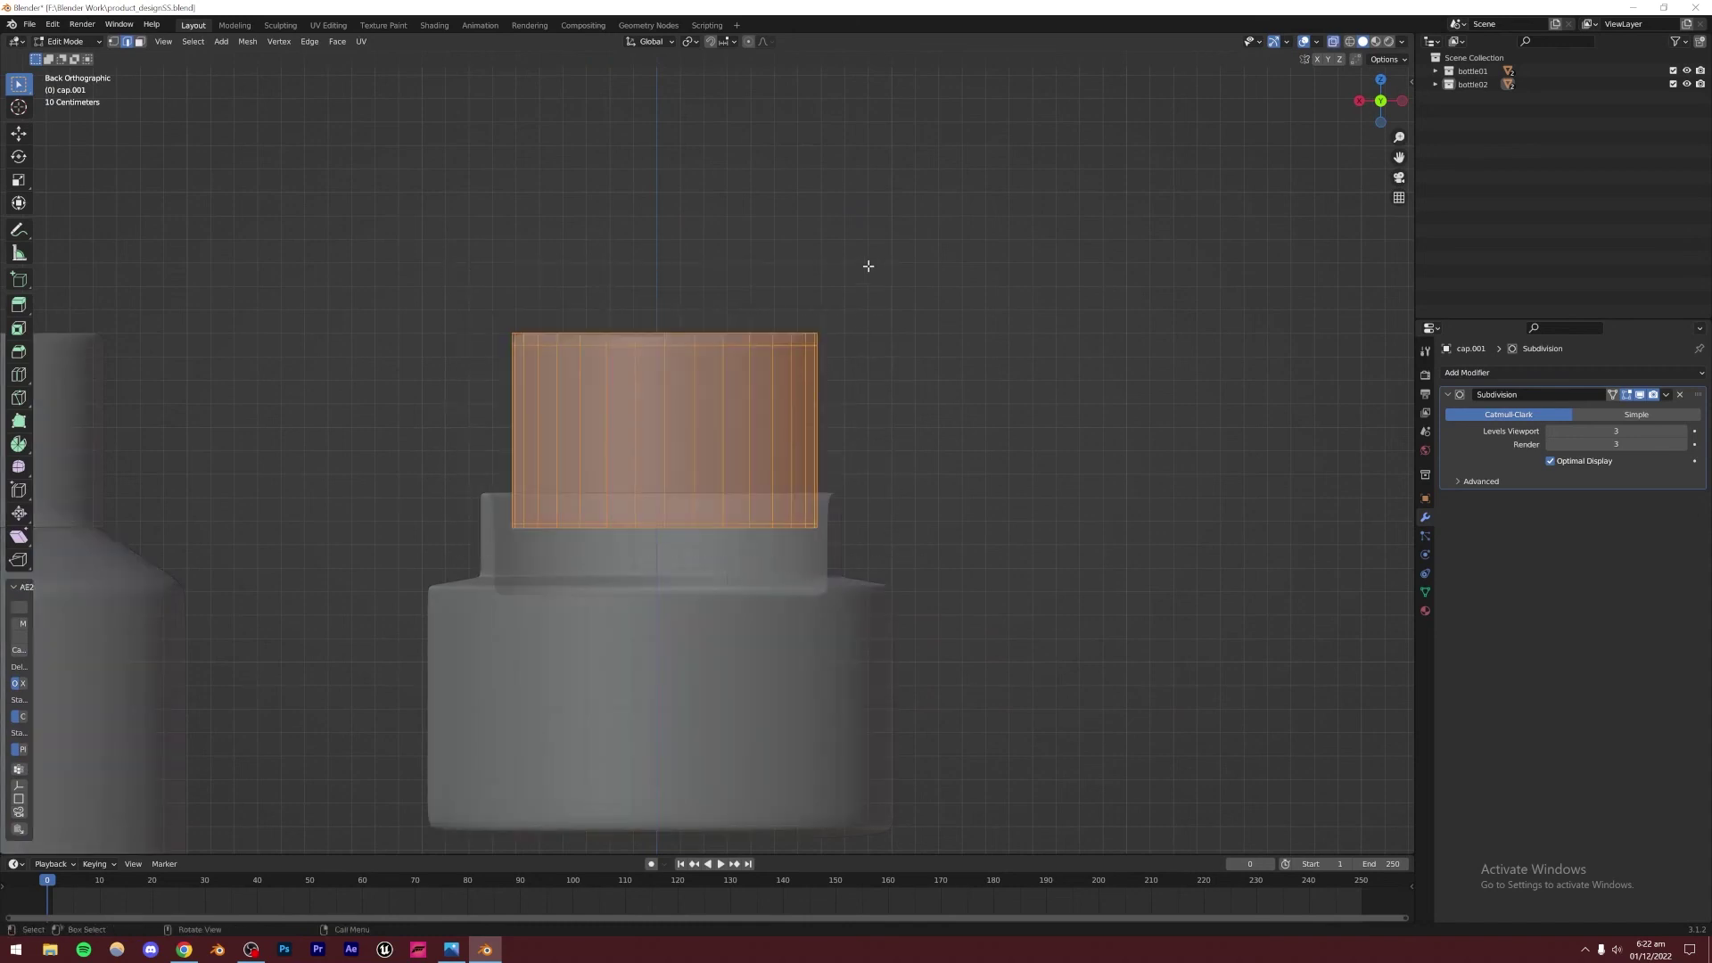
{"action": "key", "text": "s"}
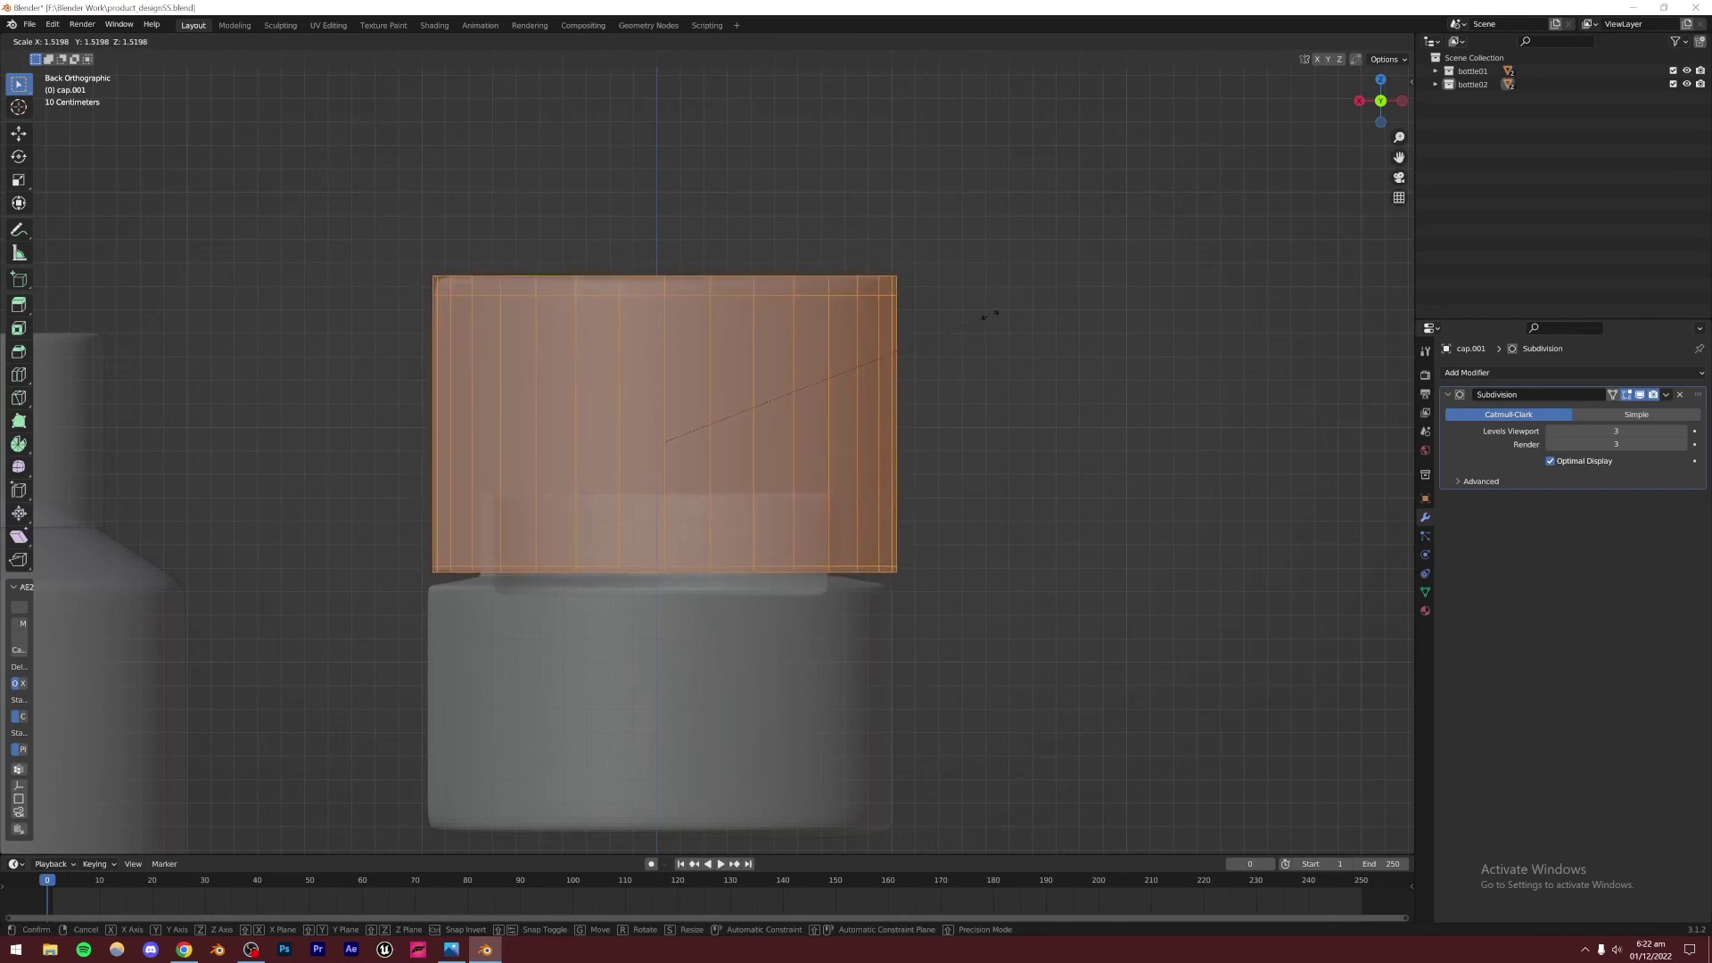
{"action": "left_click", "coordinate": [990, 315]}
Center the enlarged cap mesh over the jar and lower it along Z onto the jar's shoulder
{"action": "key", "text": "g"}
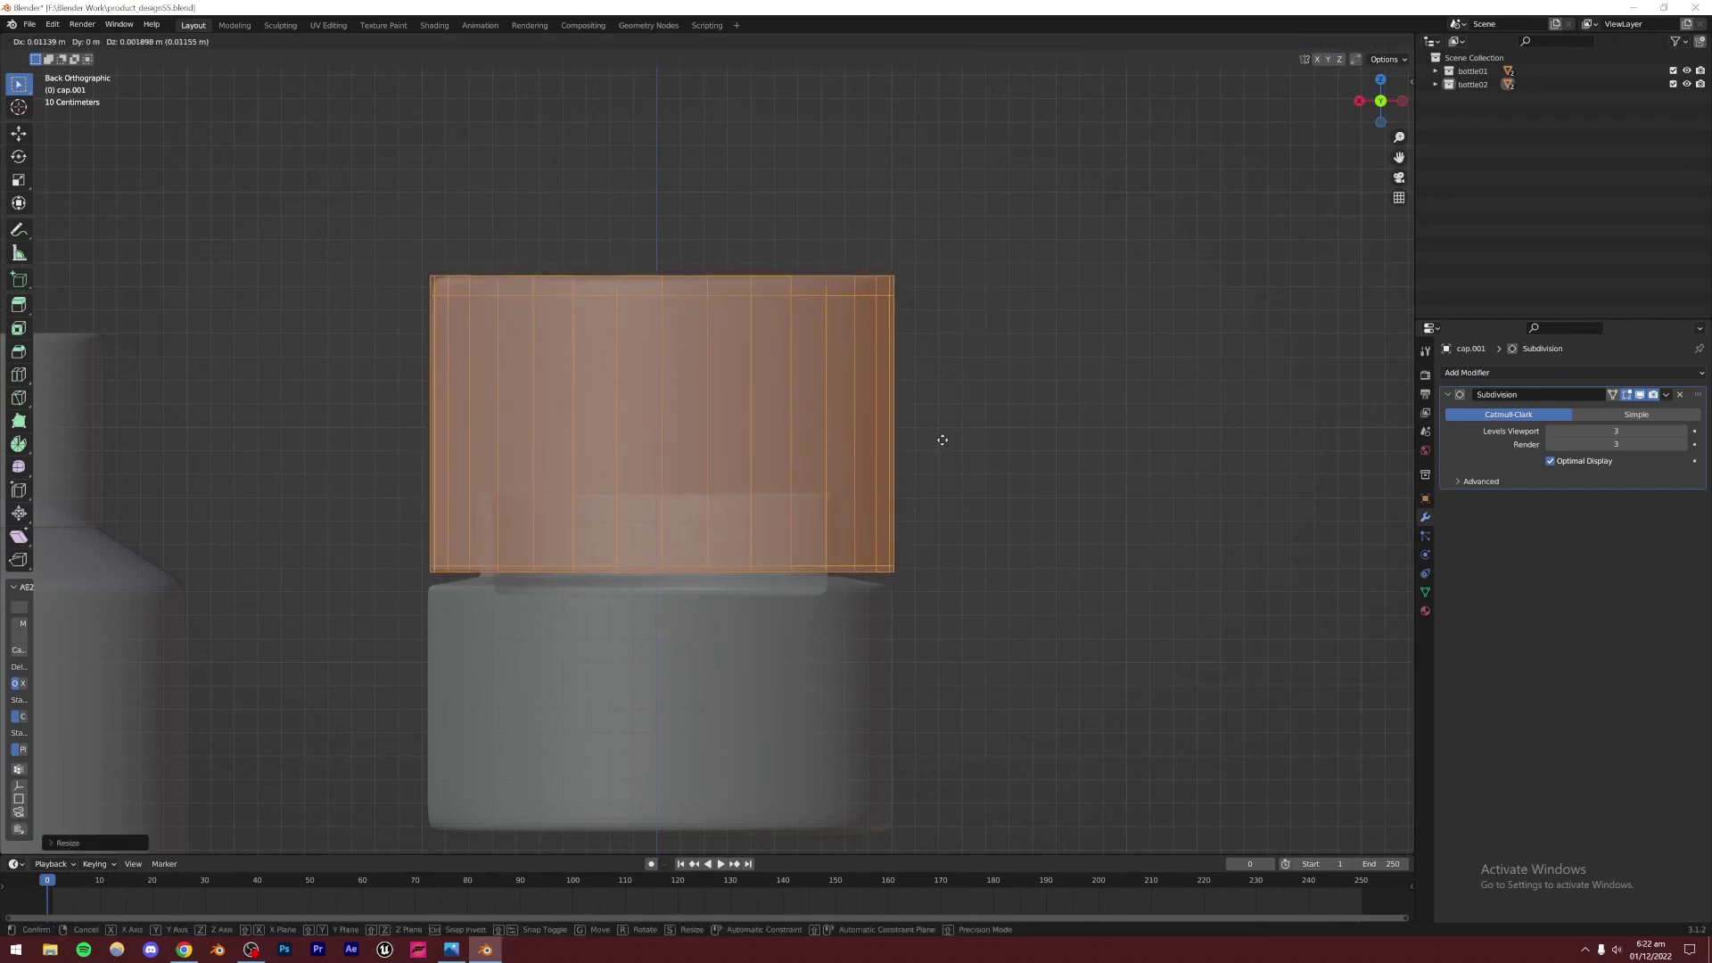
{"action": "left_click", "coordinate": [942, 439]}
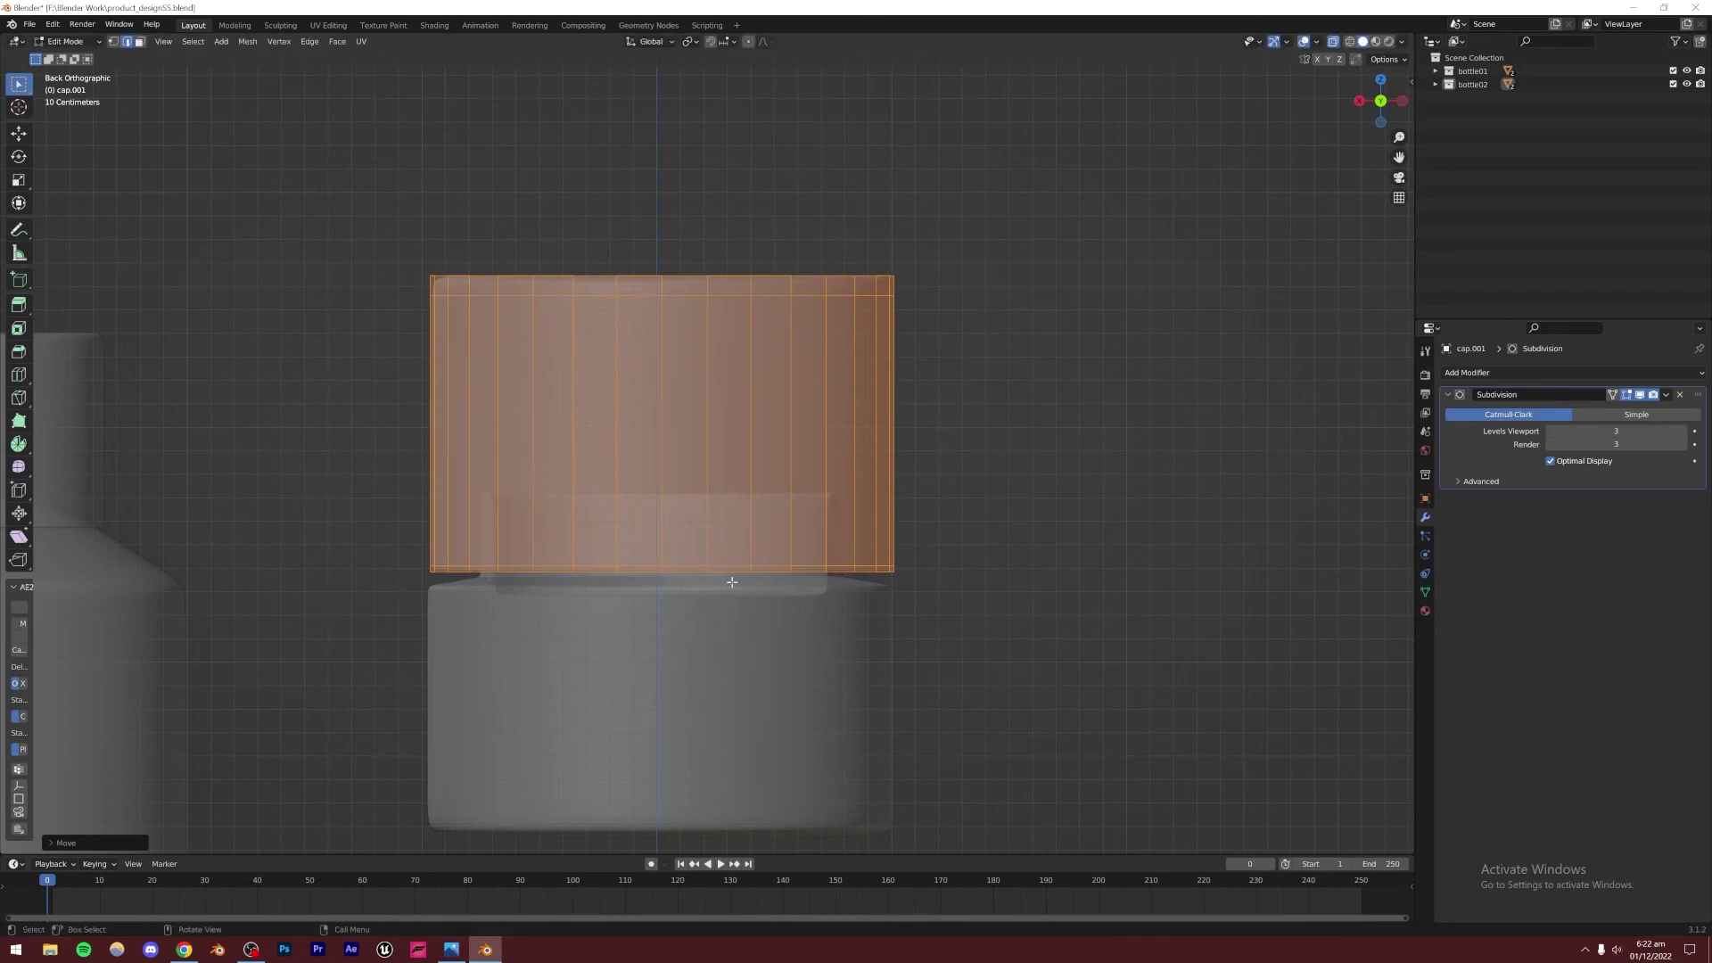
{"action": "key", "text": "g"}
{"action": "key", "text": "z"}
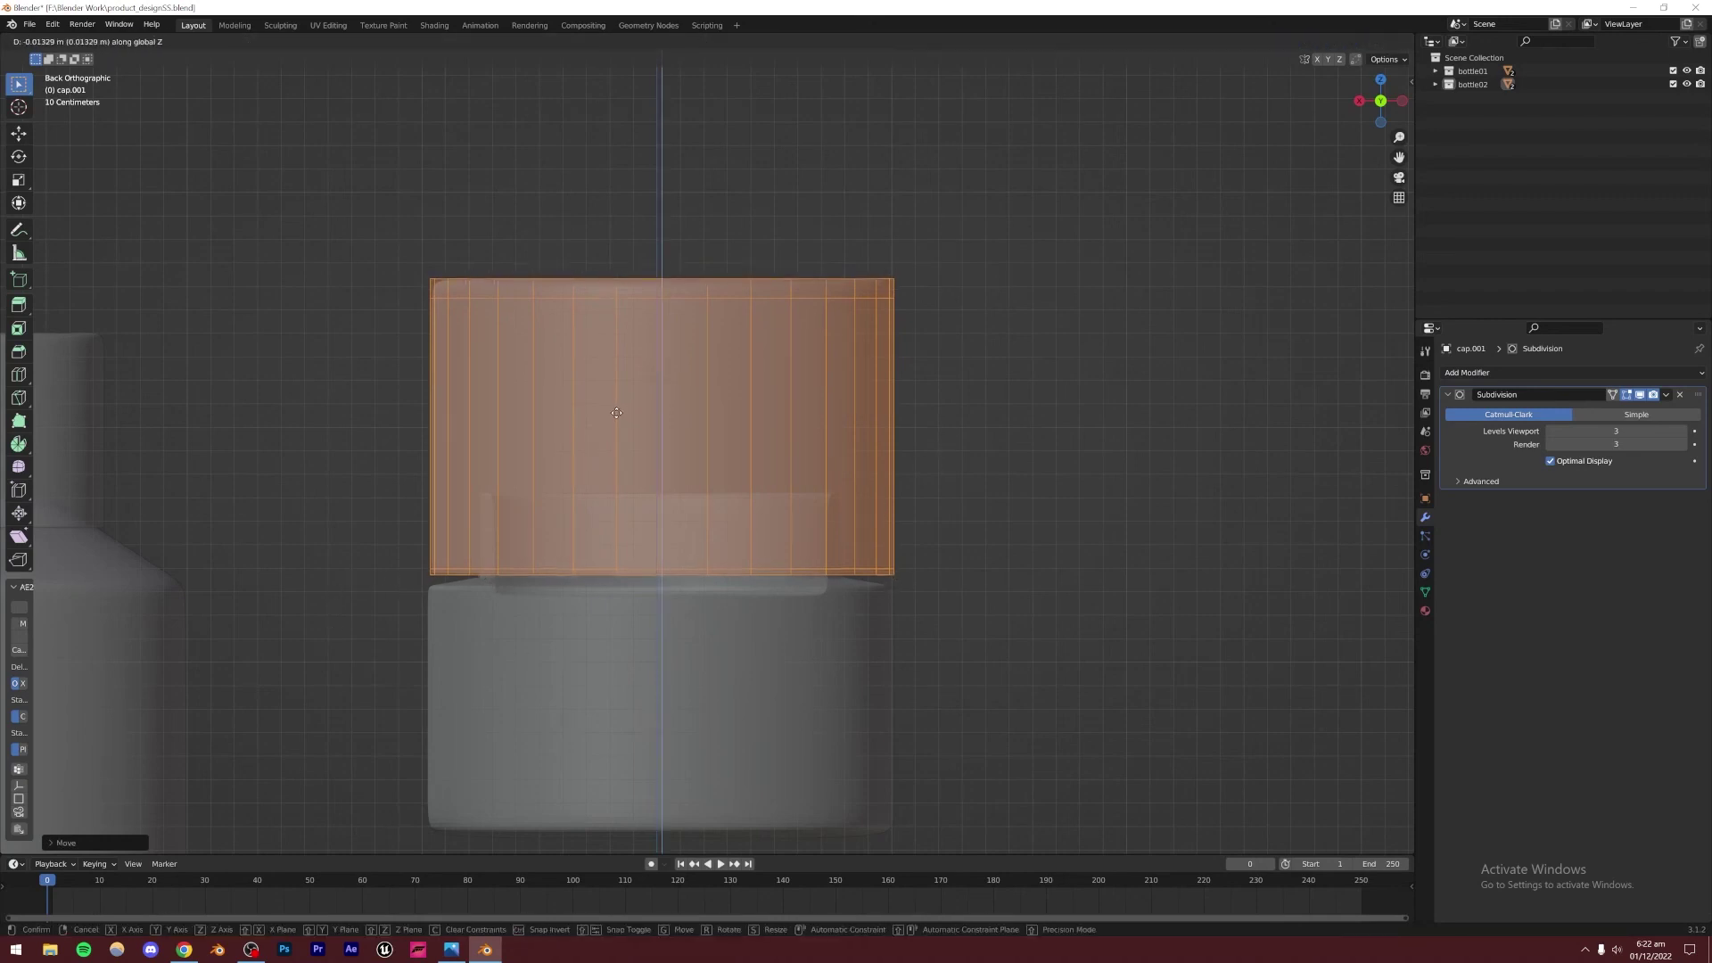
{"action": "left_click", "coordinate": [616, 417]}
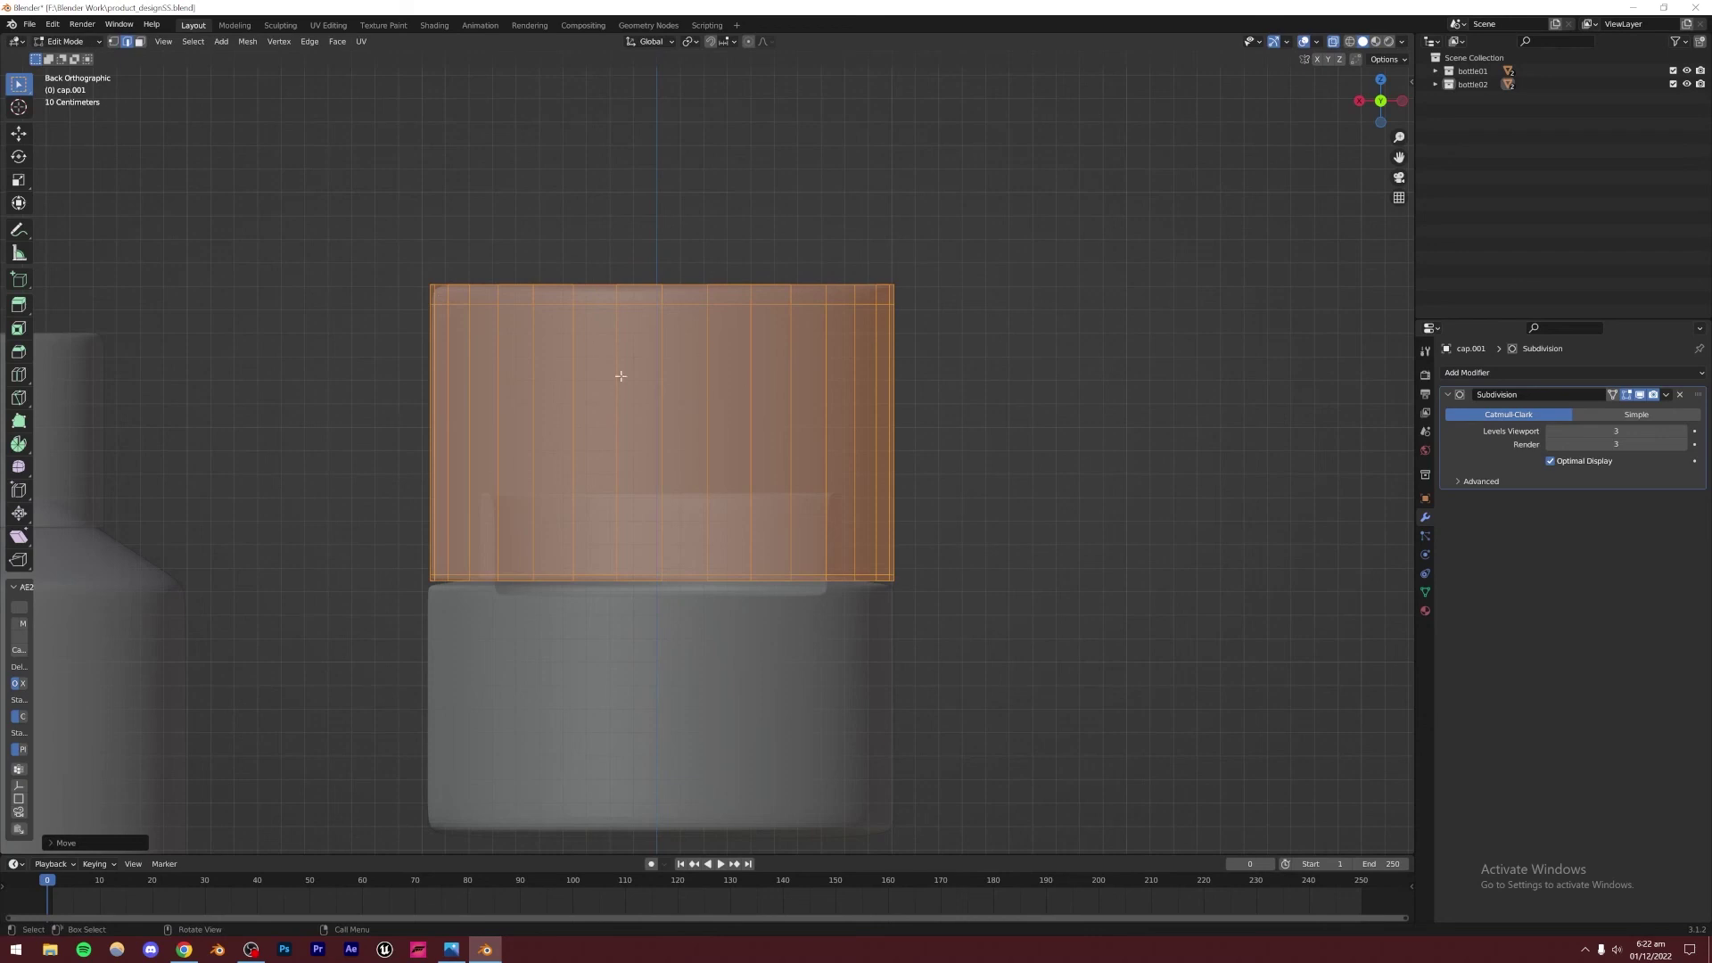
Select the cap's top edges in X-ray view and lower them about 0.6 m along Z to shorten the cap
{"action": "left_click_drag", "start_coordinate": [378, 249], "coordinate": [1025, 358]}
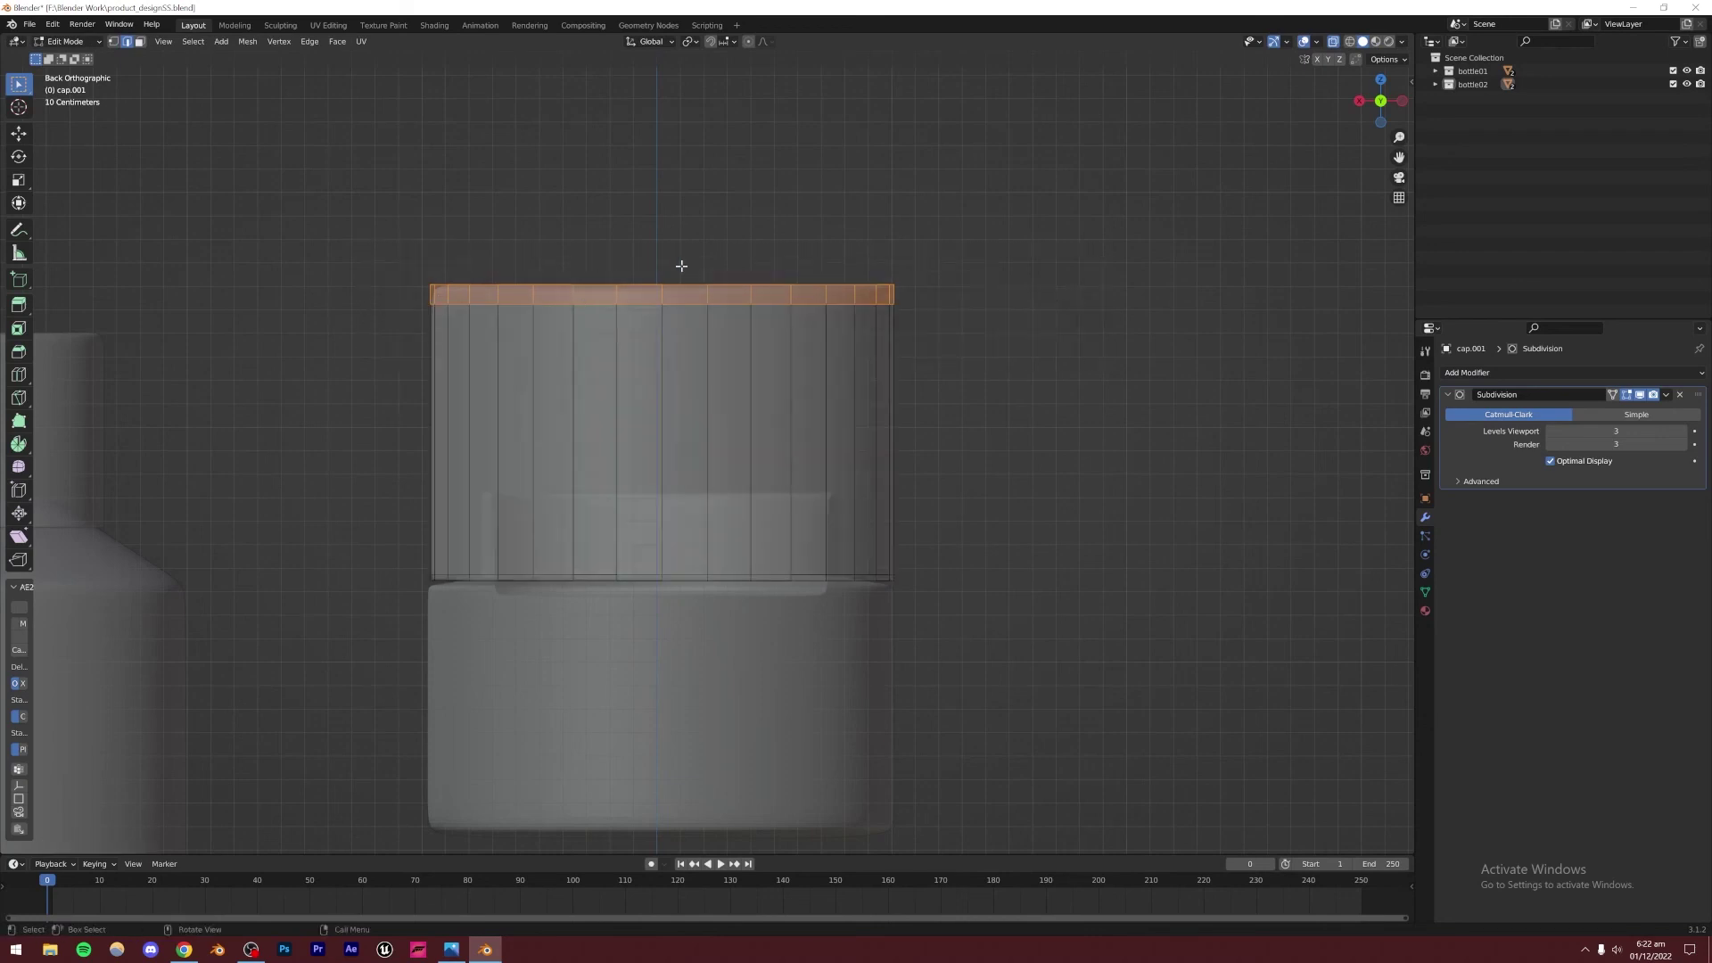
{"action": "key", "text": "g"}
{"action": "key", "text": "z"}
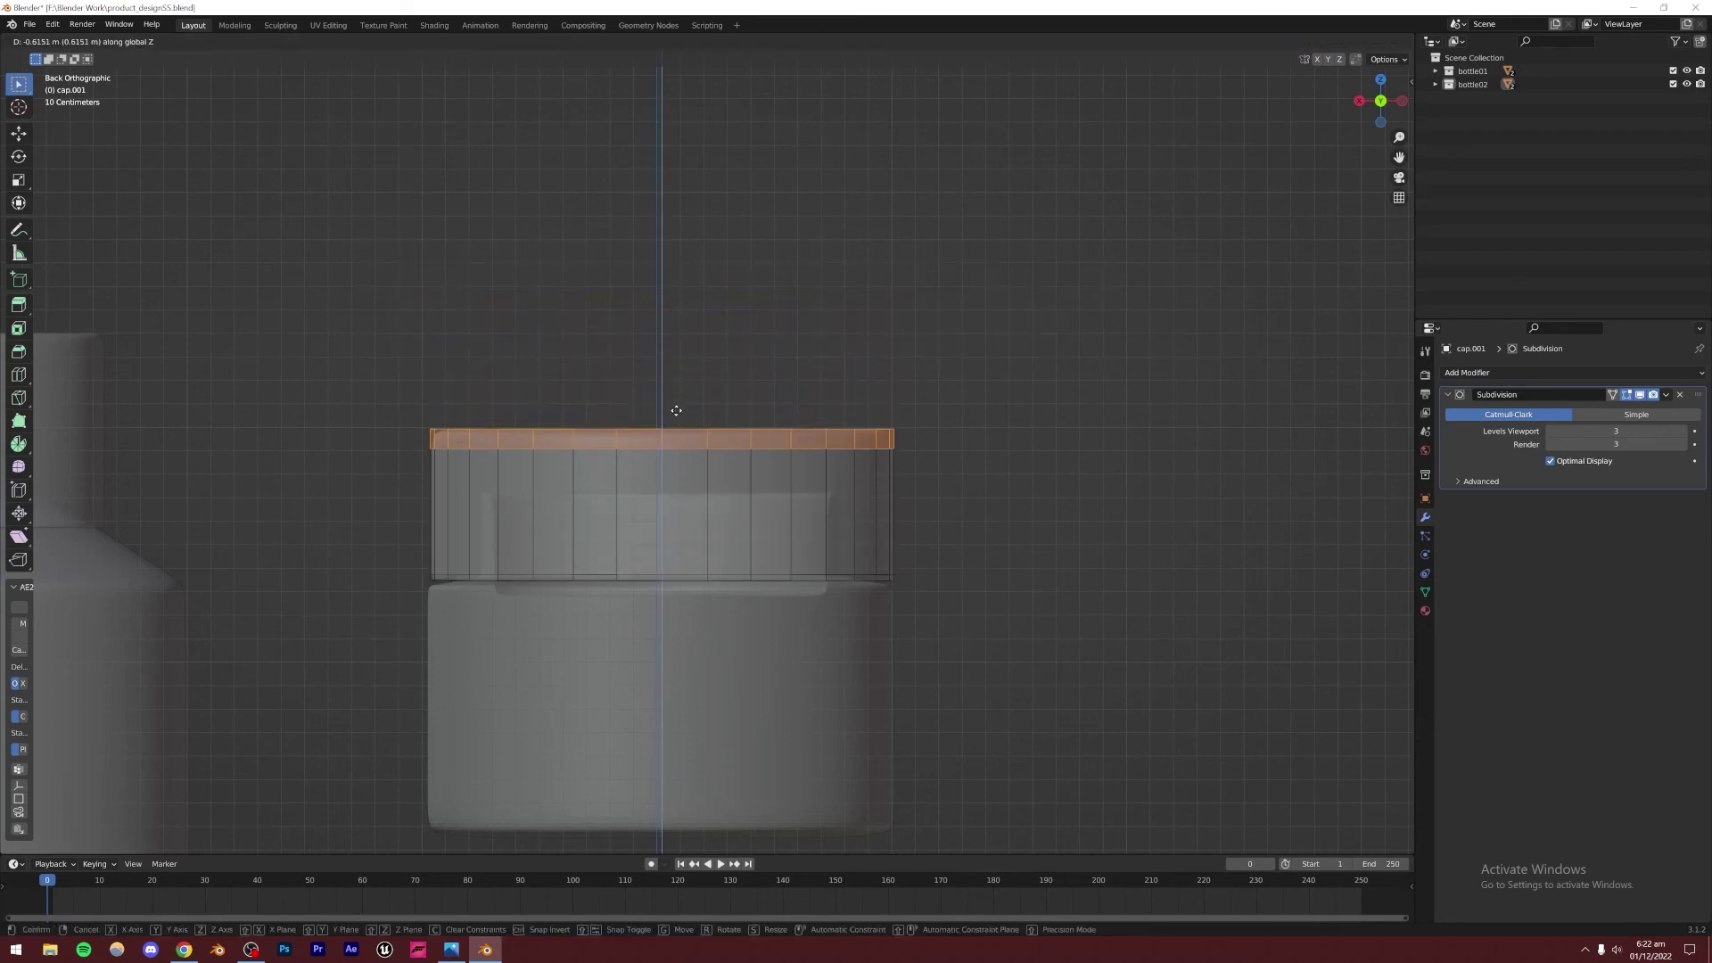
{"action": "left_click", "coordinate": [680, 406]}
{"action": "key", "text": "Tab"}
{"action": "scroll", "coordinate": [673, 428], "scroll_direction": "down", "scroll_amount": 4}
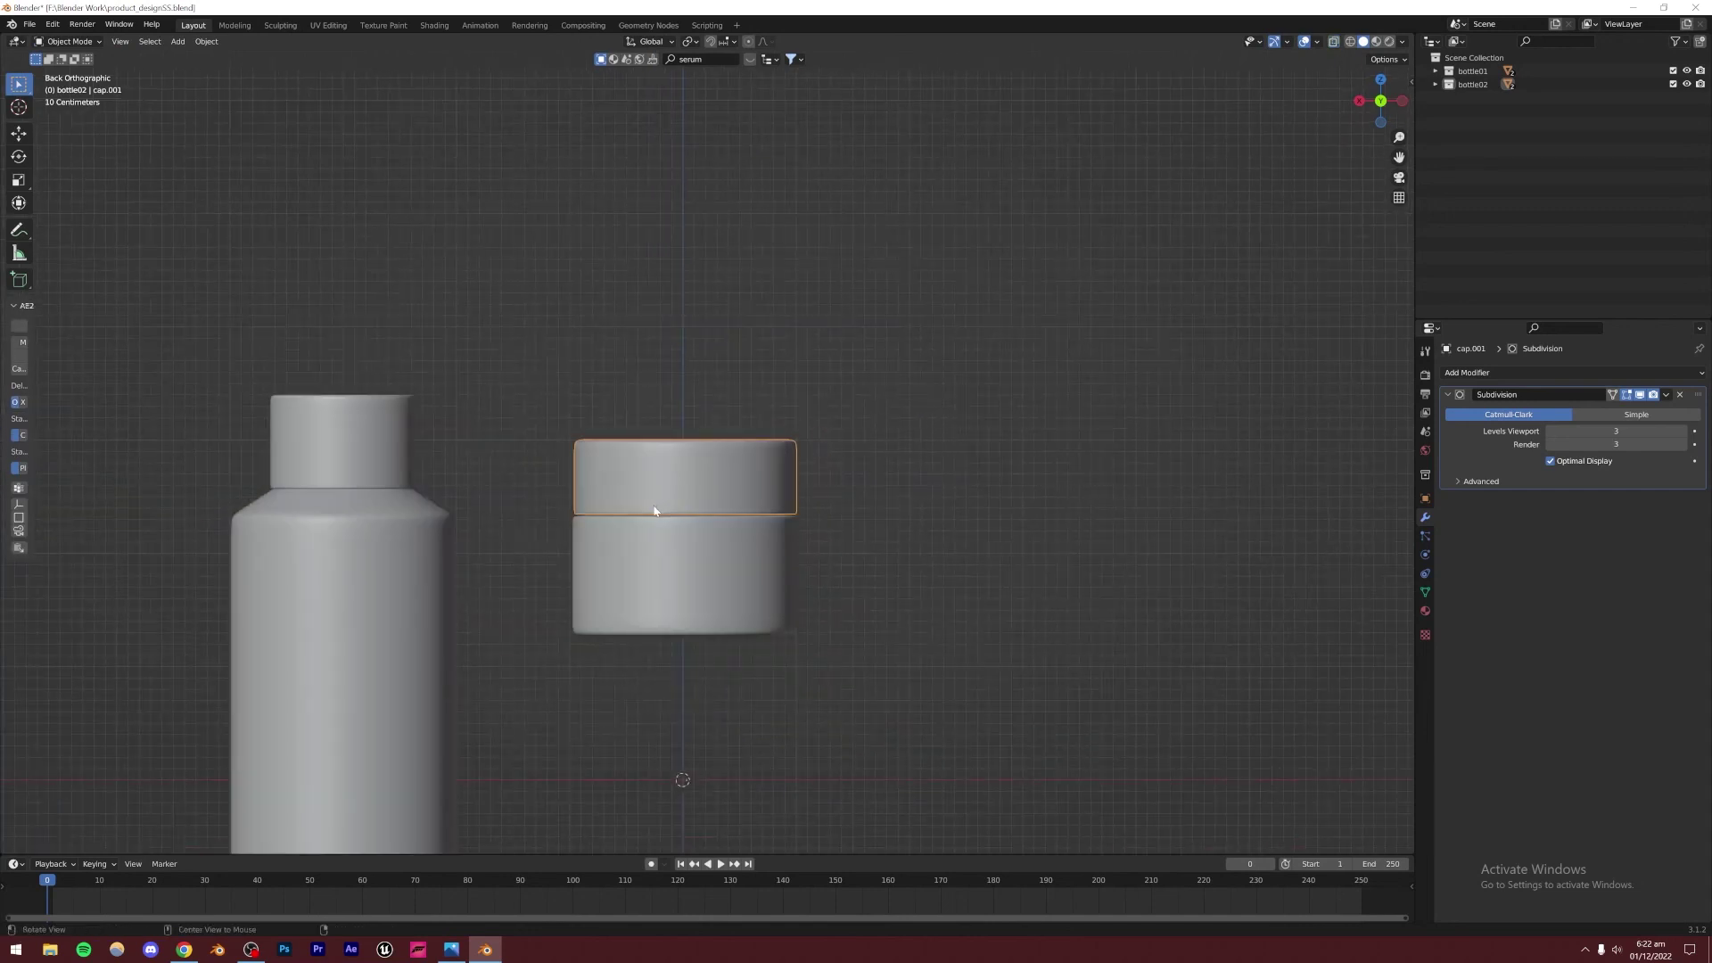
Scale the cap's entire mesh by about 1.005 in back view to match the jar's width
{"action": "middle_click_drag", "start_coordinate": [654, 511], "coordinate": [982, 377]}
{"action": "middle_click_drag", "start_coordinate": [678, 496], "coordinate": [723, 543]}
{"action": "scroll", "coordinate": [676, 527], "scroll_direction": "up", "scroll_amount": 4}
{"action": "scroll", "coordinate": [722, 544], "scroll_direction": "down", "scroll_amount": 1, "text": "alt"}
{"action": "scroll", "coordinate": [722, 544], "scroll_direction": "up", "scroll_amount": 5}
{"action": "left_click", "coordinate": [454, 582]}
{"action": "scroll", "coordinate": [481, 562], "scroll_direction": "down", "scroll_amount": 2}
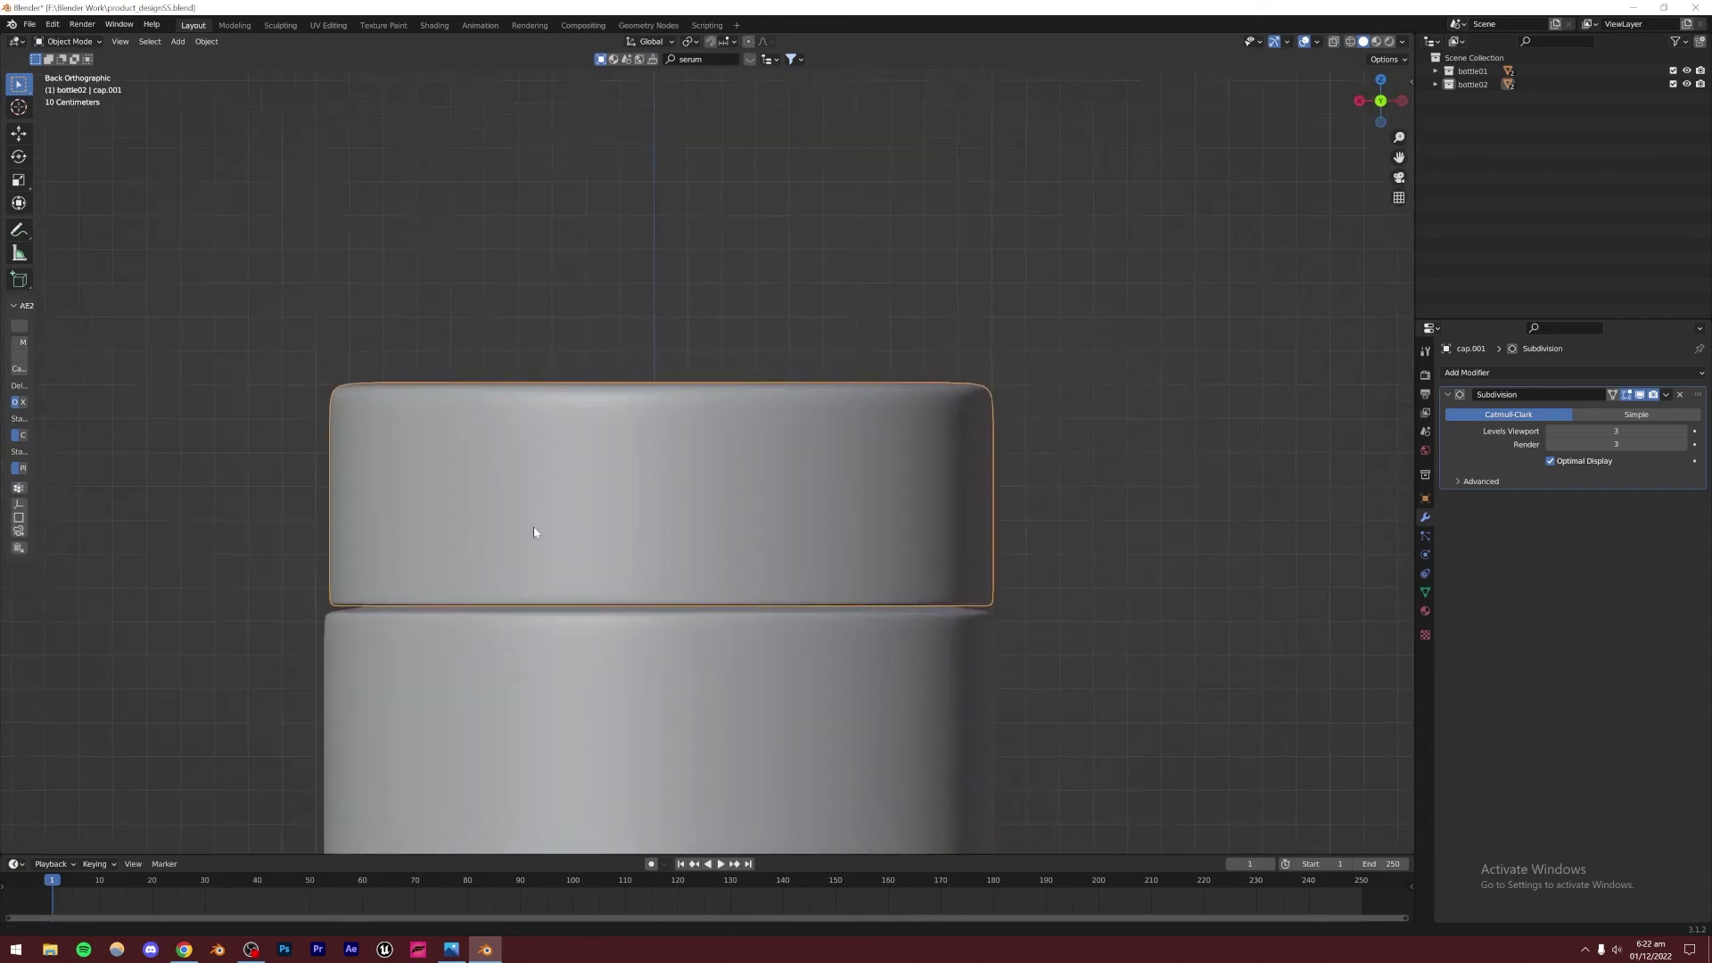
{"action": "middle_click_drag", "start_coordinate": [533, 526], "coordinate": [571, 443], "text": "shift"}
{"action": "key", "text": "s"}
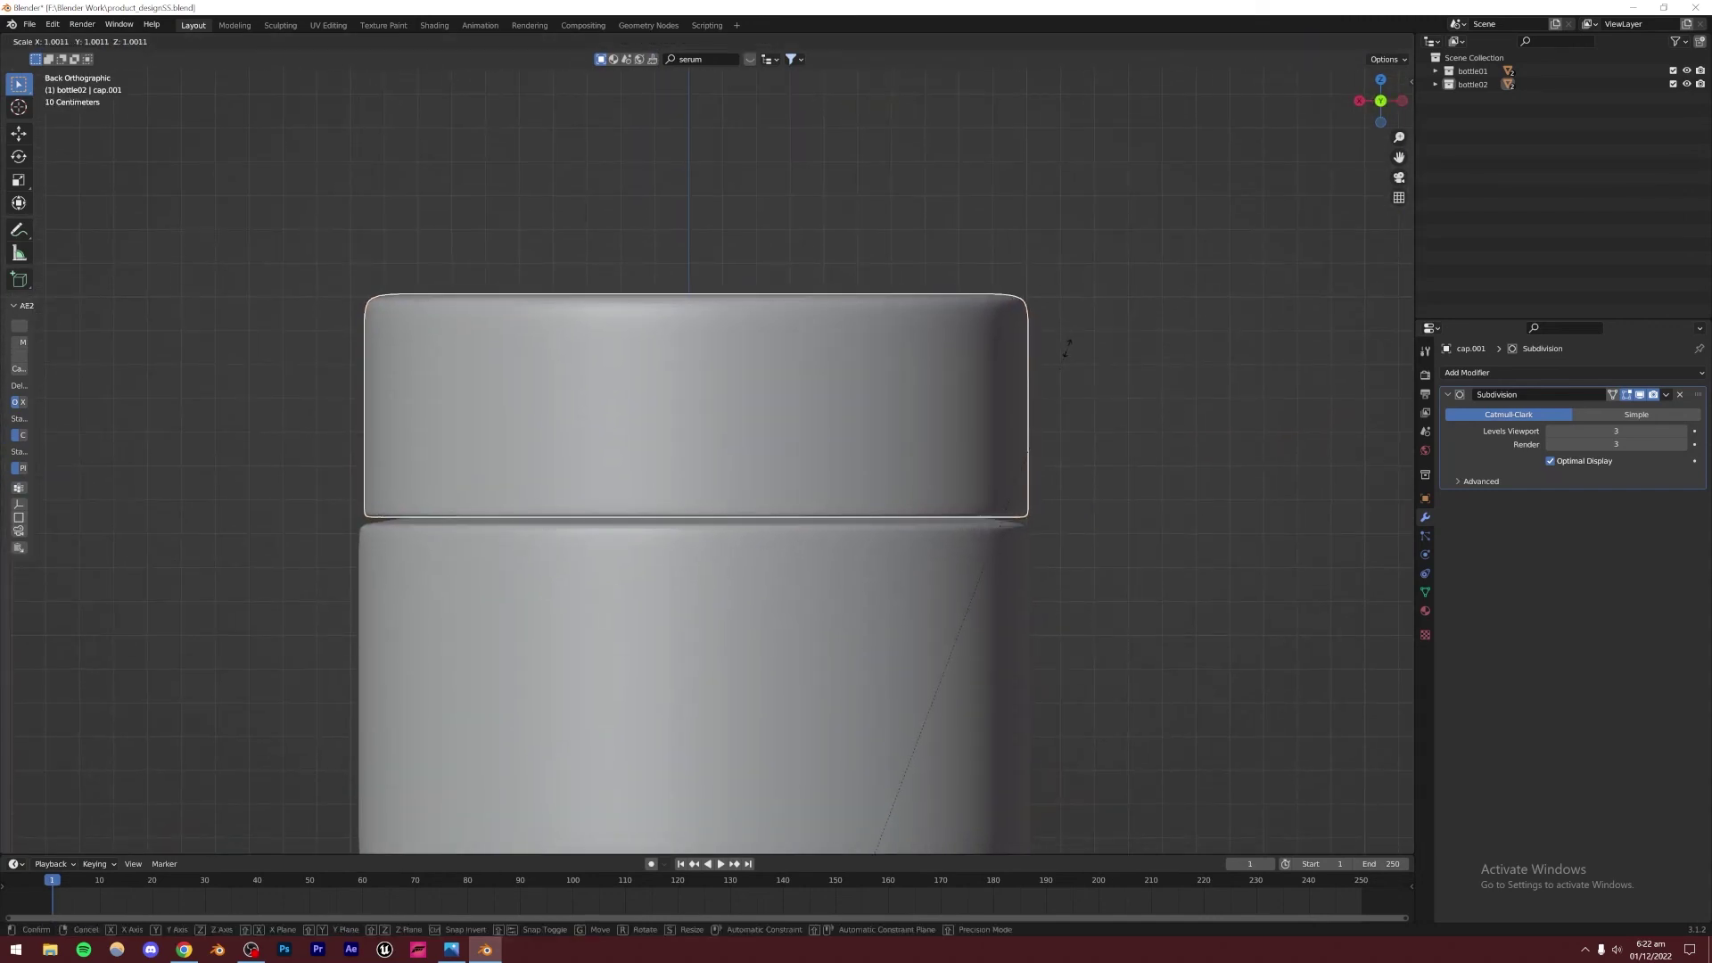
{"action": "key", "text": "Escape"}
{"action": "key", "text": "Tab"}
{"action": "key", "text": "a"}
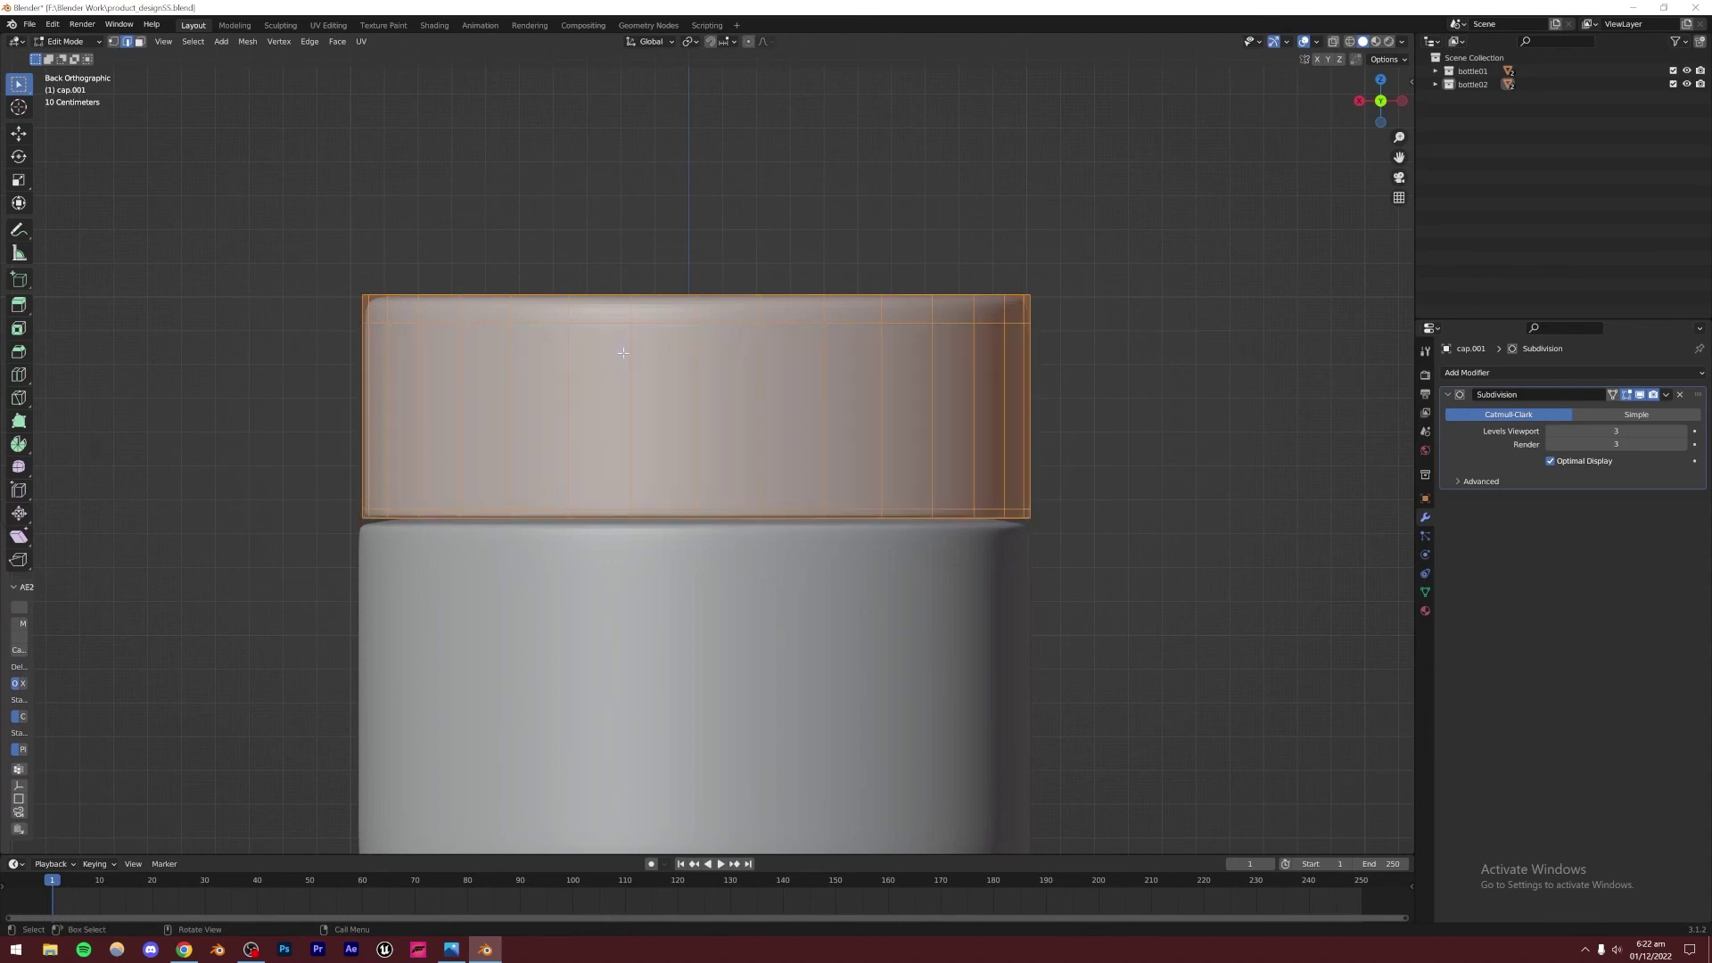
{"action": "left_click", "coordinate": [1047, 388]}
Slide the outer edge loop on the cap's top face outward toward the rim to sharpen the bevel
{"action": "middle_click_drag", "start_coordinate": [1047, 382], "coordinate": [566, 395]}
{"action": "left_click", "coordinate": [444, 385]}
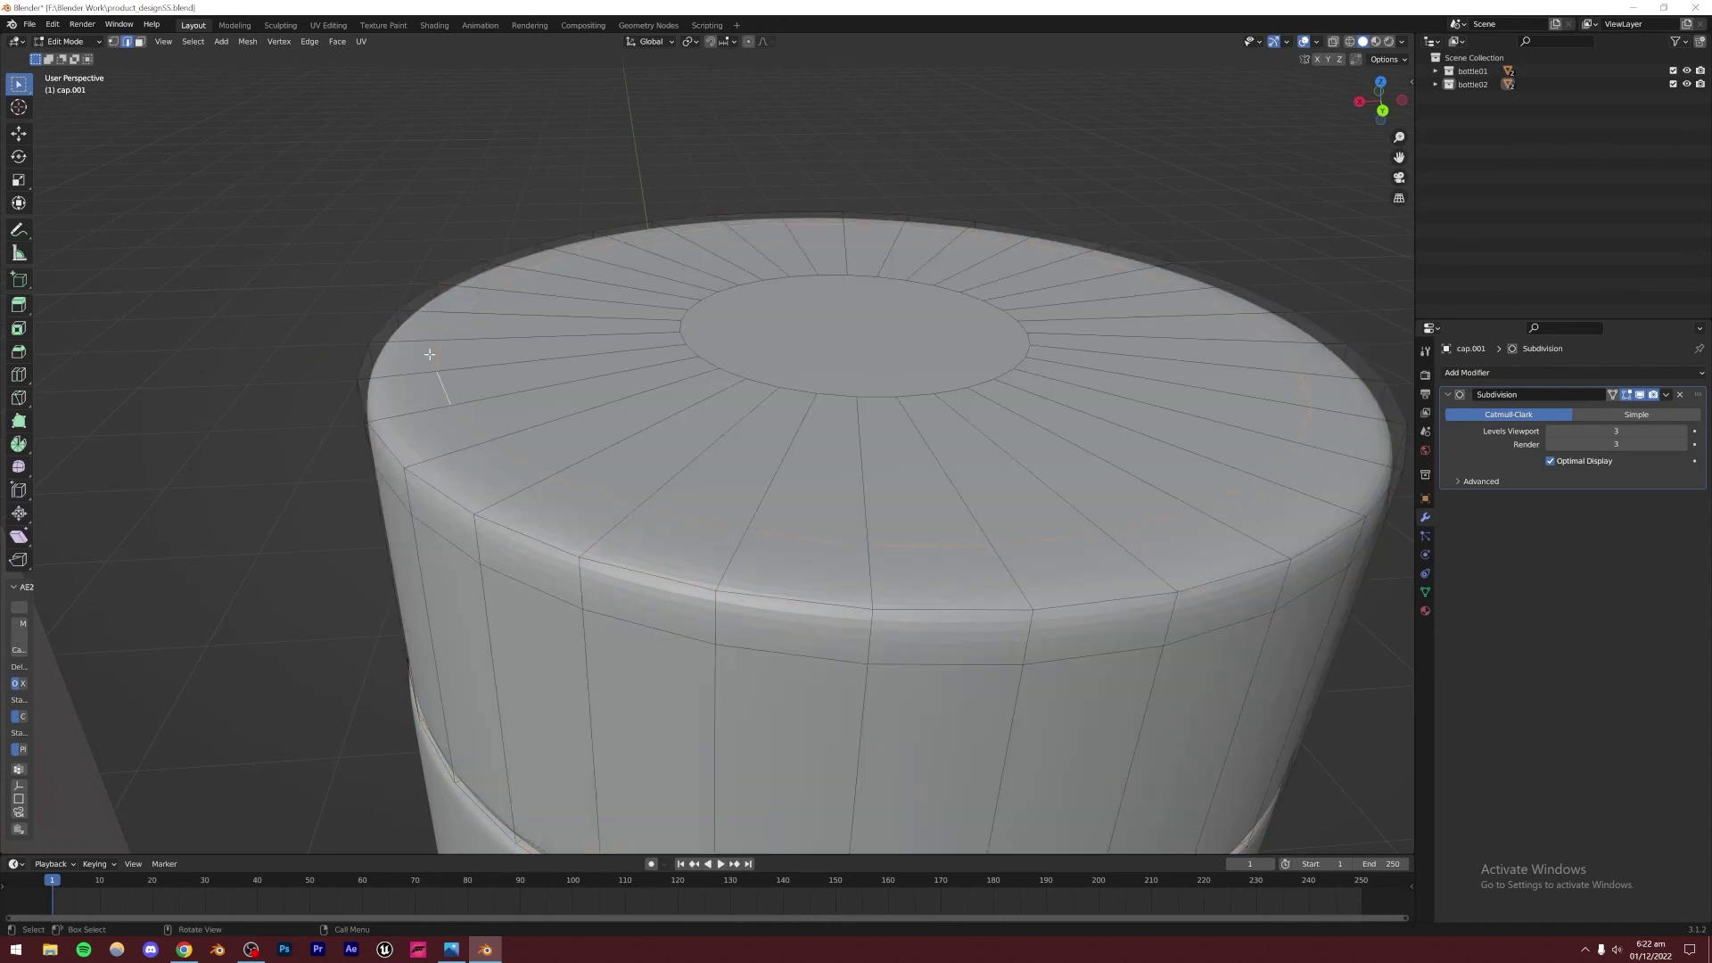
{"action": "key", "text": "g"}
{"action": "key", "text": "g"}
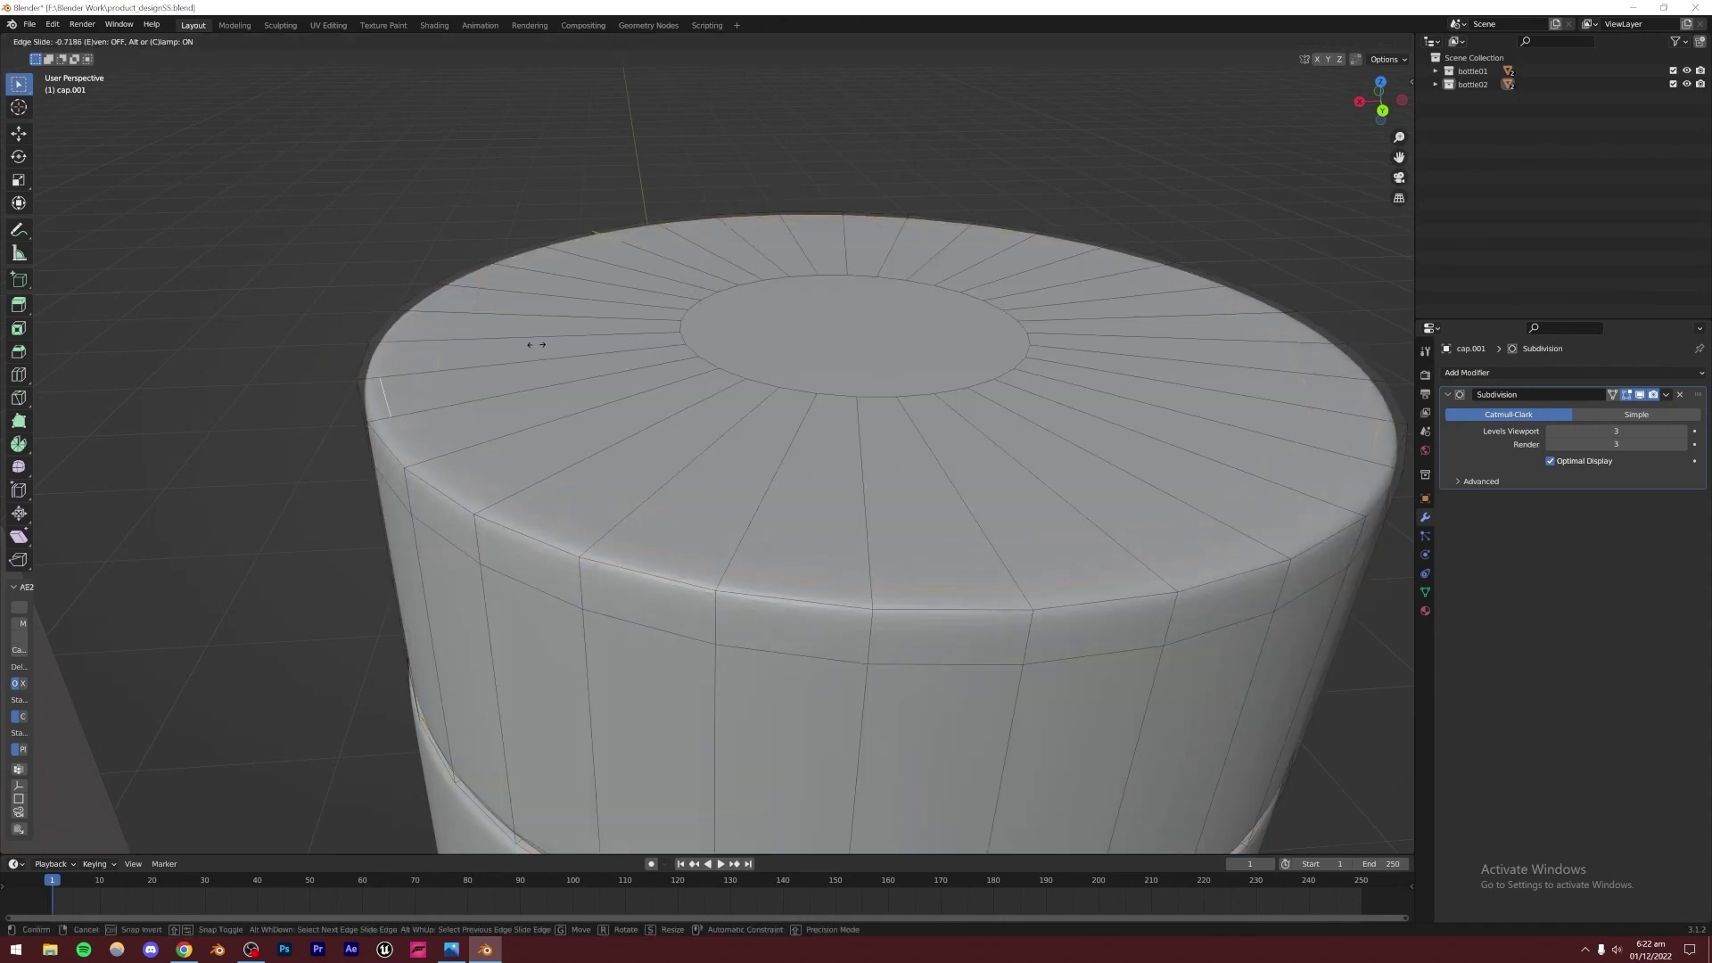
{"action": "left_click", "coordinate": [548, 337]}
{"action": "middle_click_drag", "start_coordinate": [574, 371], "coordinate": [514, 343]}
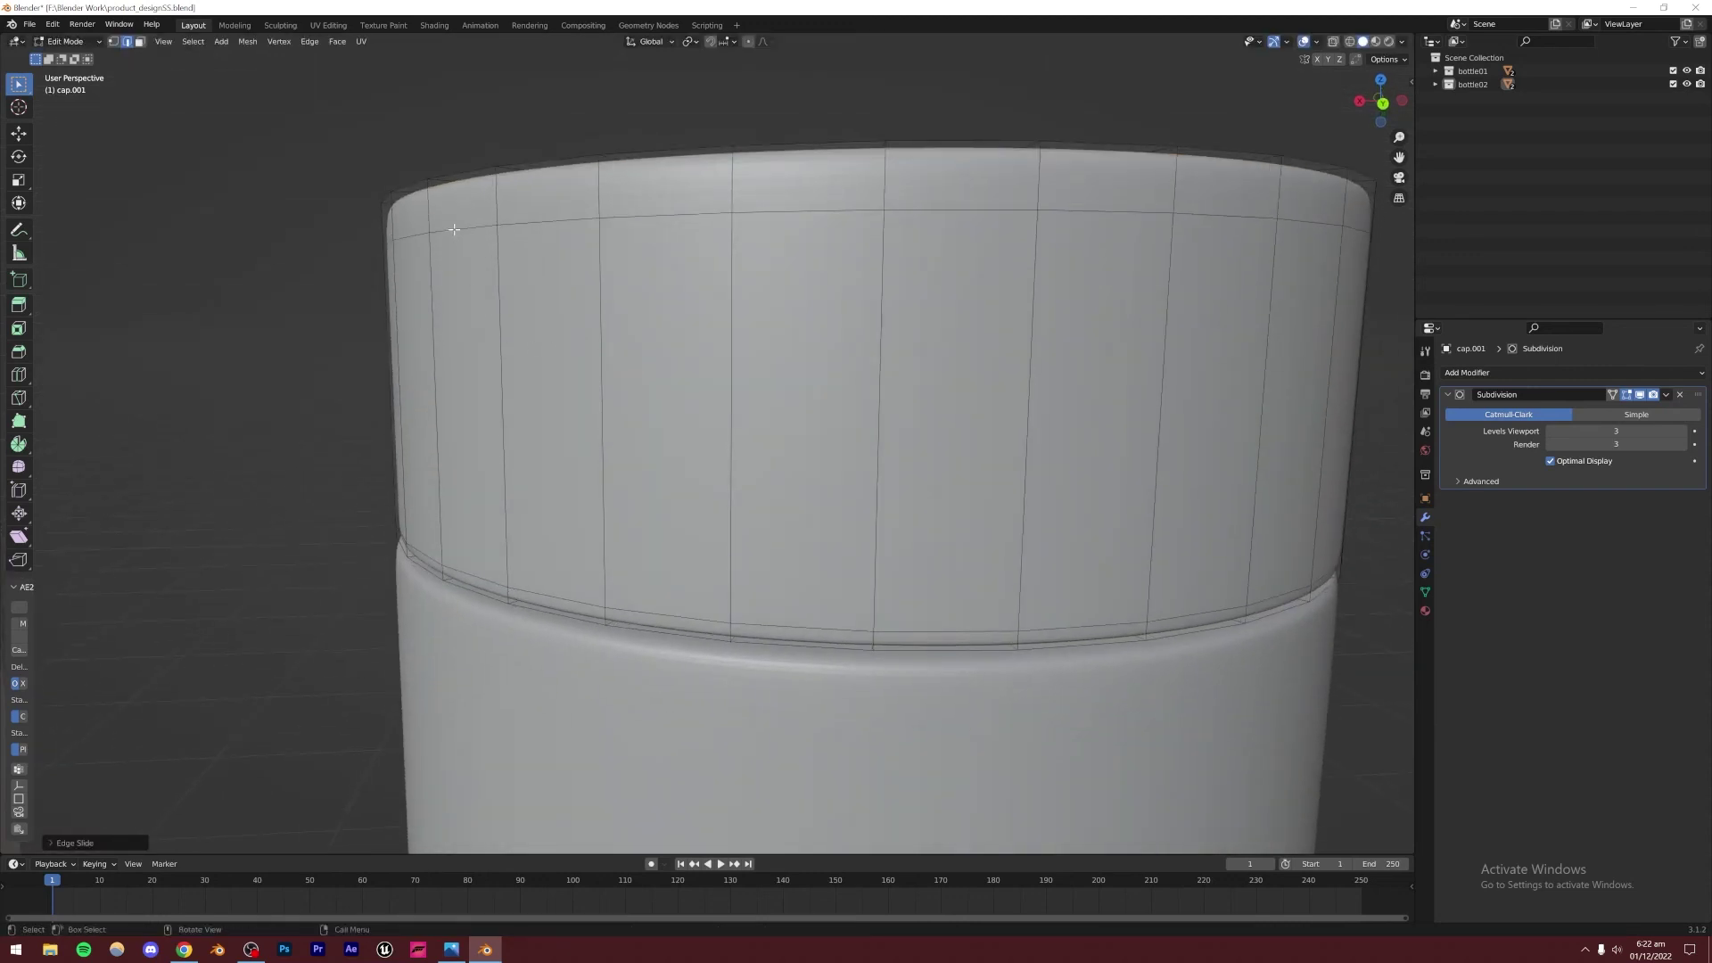
Slide the edge loop just below the cap's top rim upward to tighten the upper edge
{"action": "middle_click_drag", "start_coordinate": [454, 229], "coordinate": [505, 341]}
{"action": "key", "text": "g"}
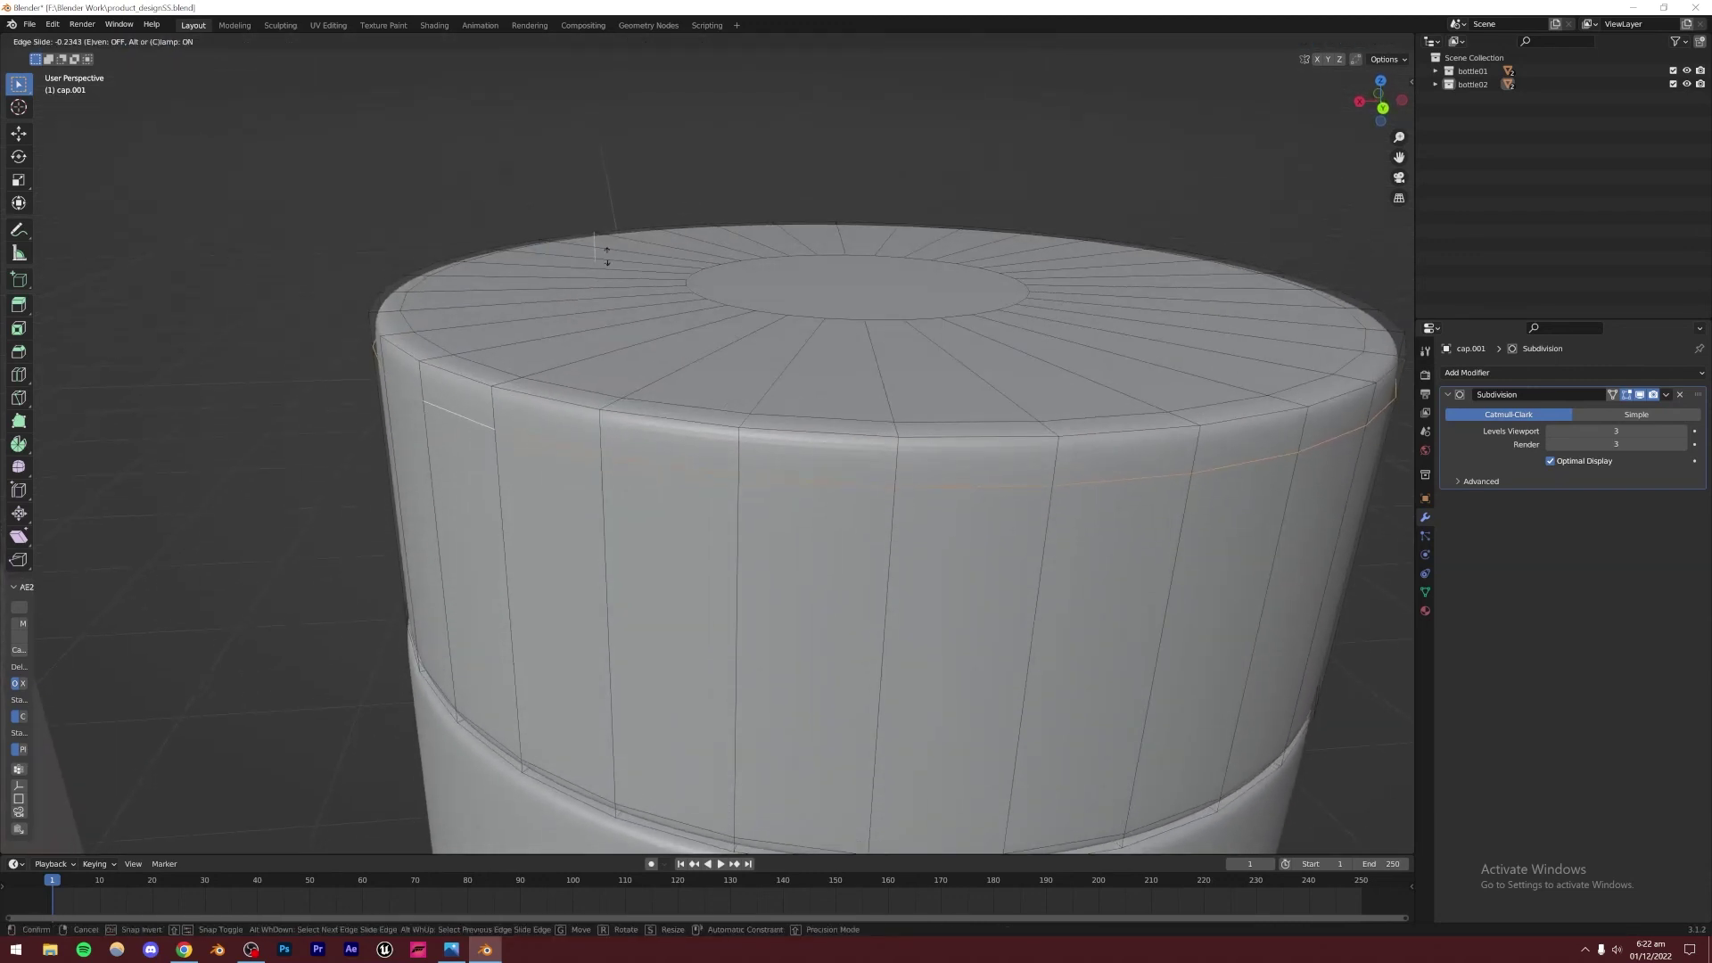
{"action": "left_click", "coordinate": [614, 240]}
{"action": "middle_click_drag", "start_coordinate": [555, 543], "coordinate": [546, 491]}
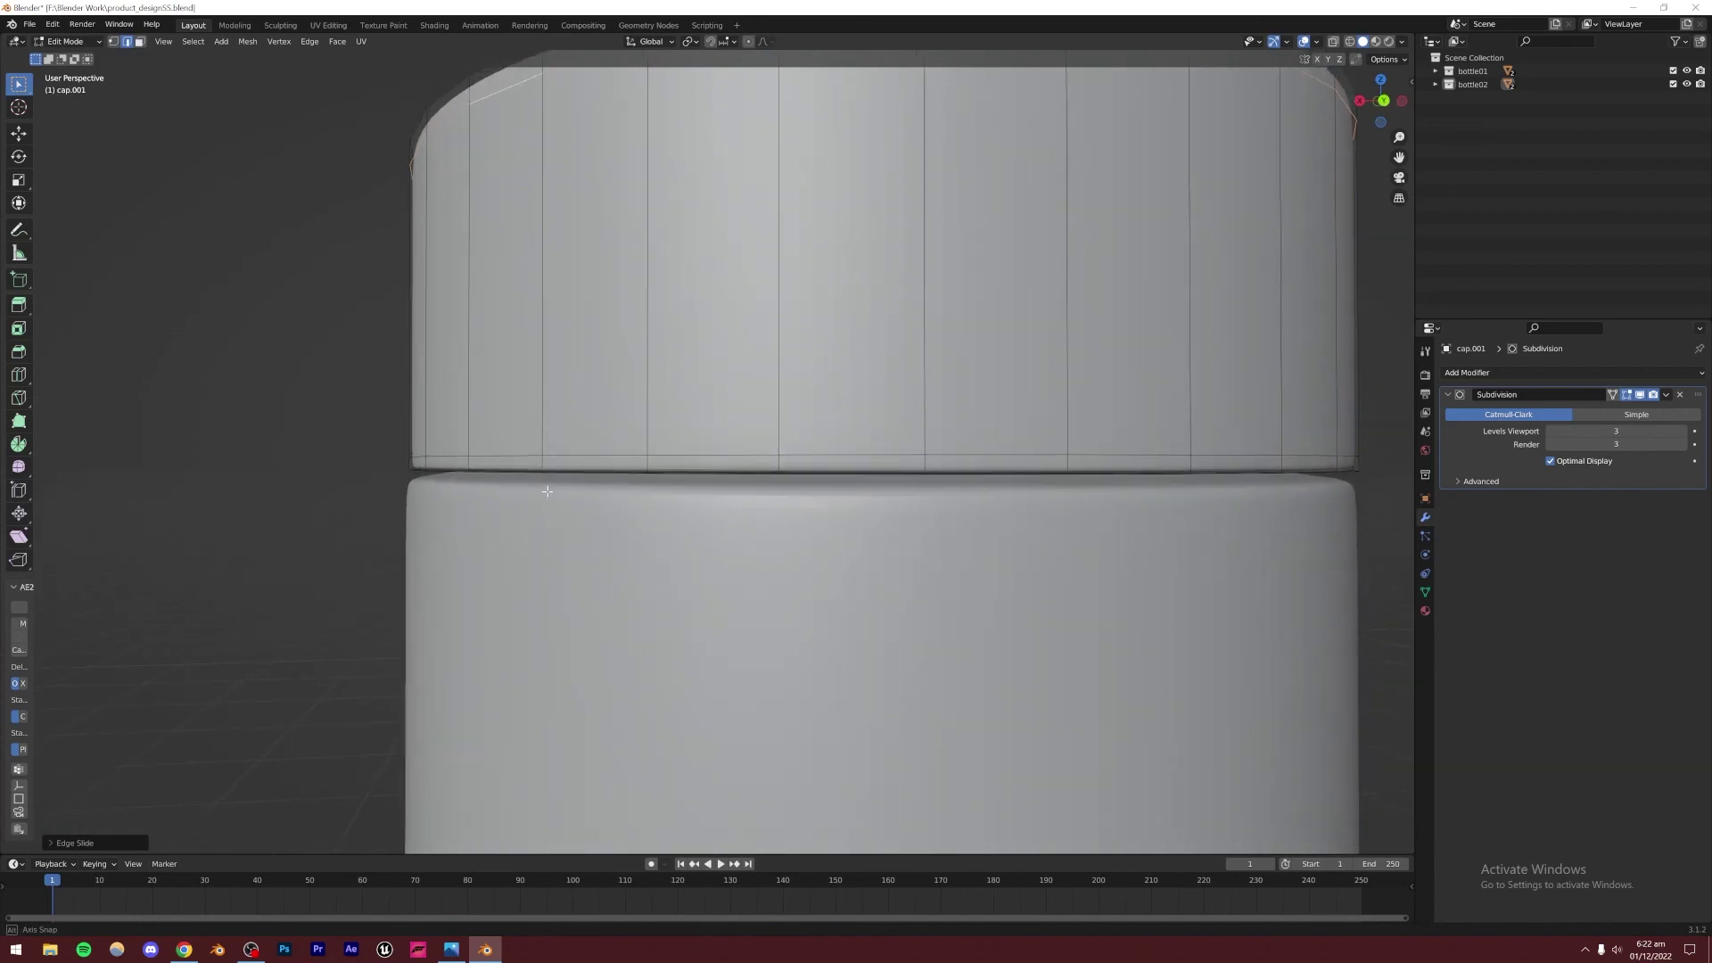
Edge-slide the loop on the cap's underside to refine its lower rim, then return to Object Mode
{"action": "key", "text": "Tab"}
{"action": "key", "text": "Tab"}
{"action": "scroll", "coordinate": [587, 497], "scroll_direction": "down", "scroll_amount": 8}
{"action": "scroll", "coordinate": [588, 492], "scroll_direction": "up", "scroll_amount": 12}
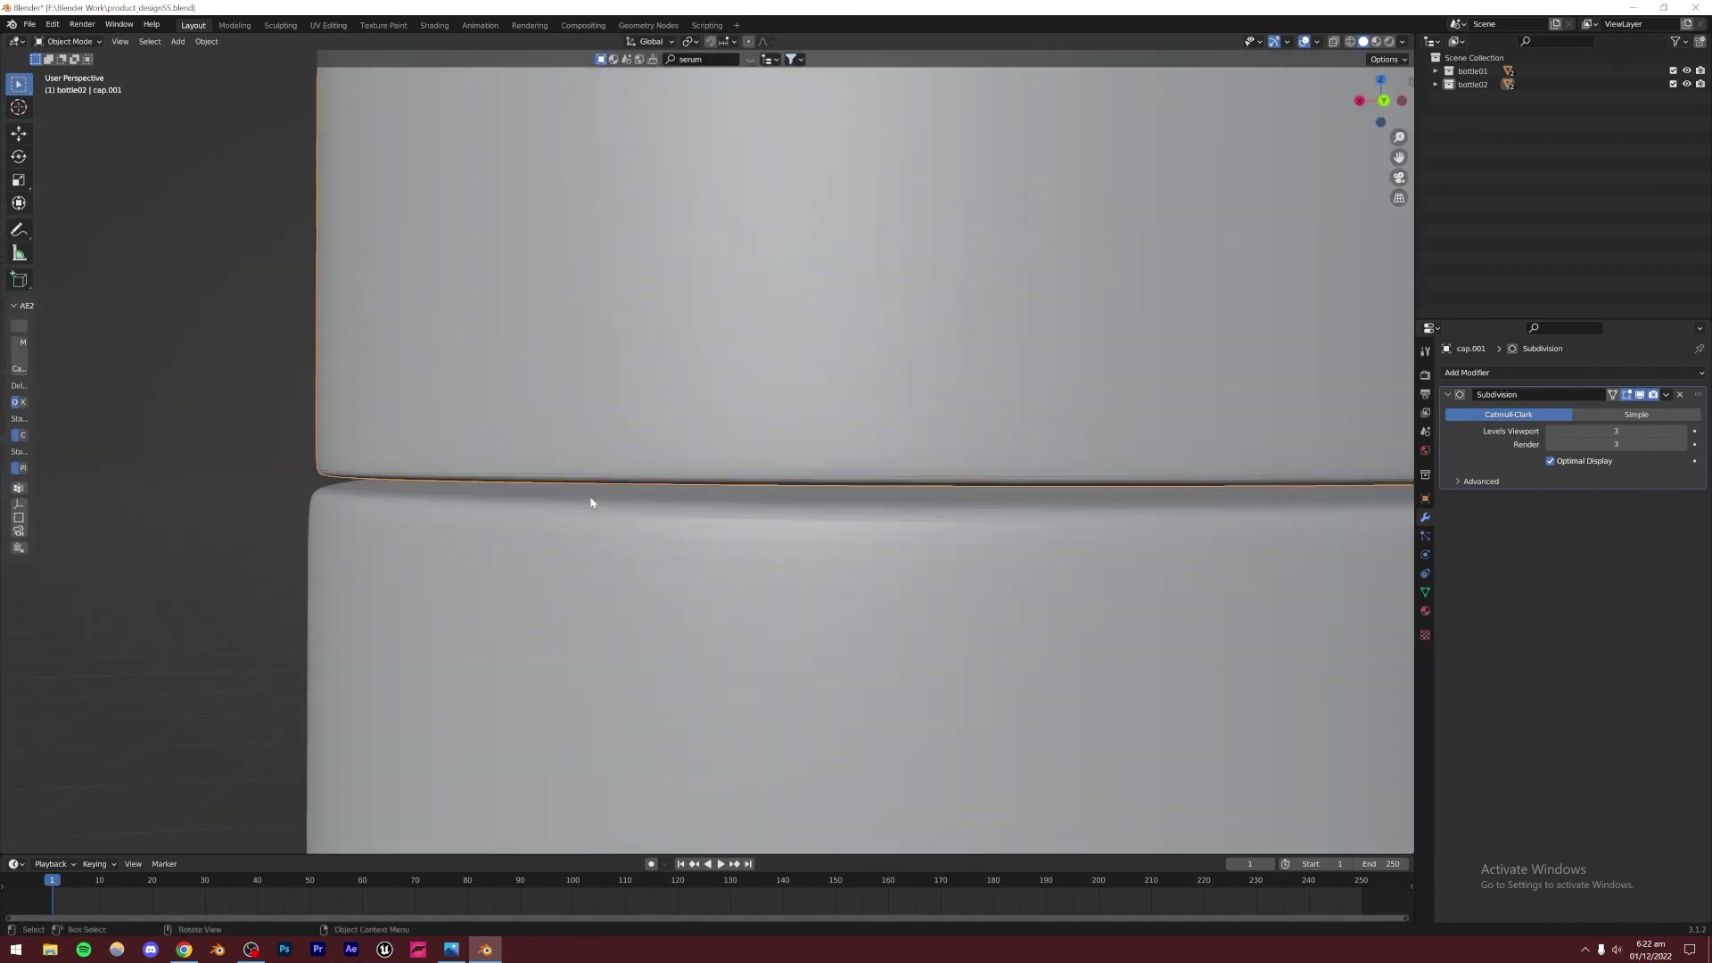
{"action": "middle_click_drag", "start_coordinate": [589, 482], "coordinate": [590, 477]}
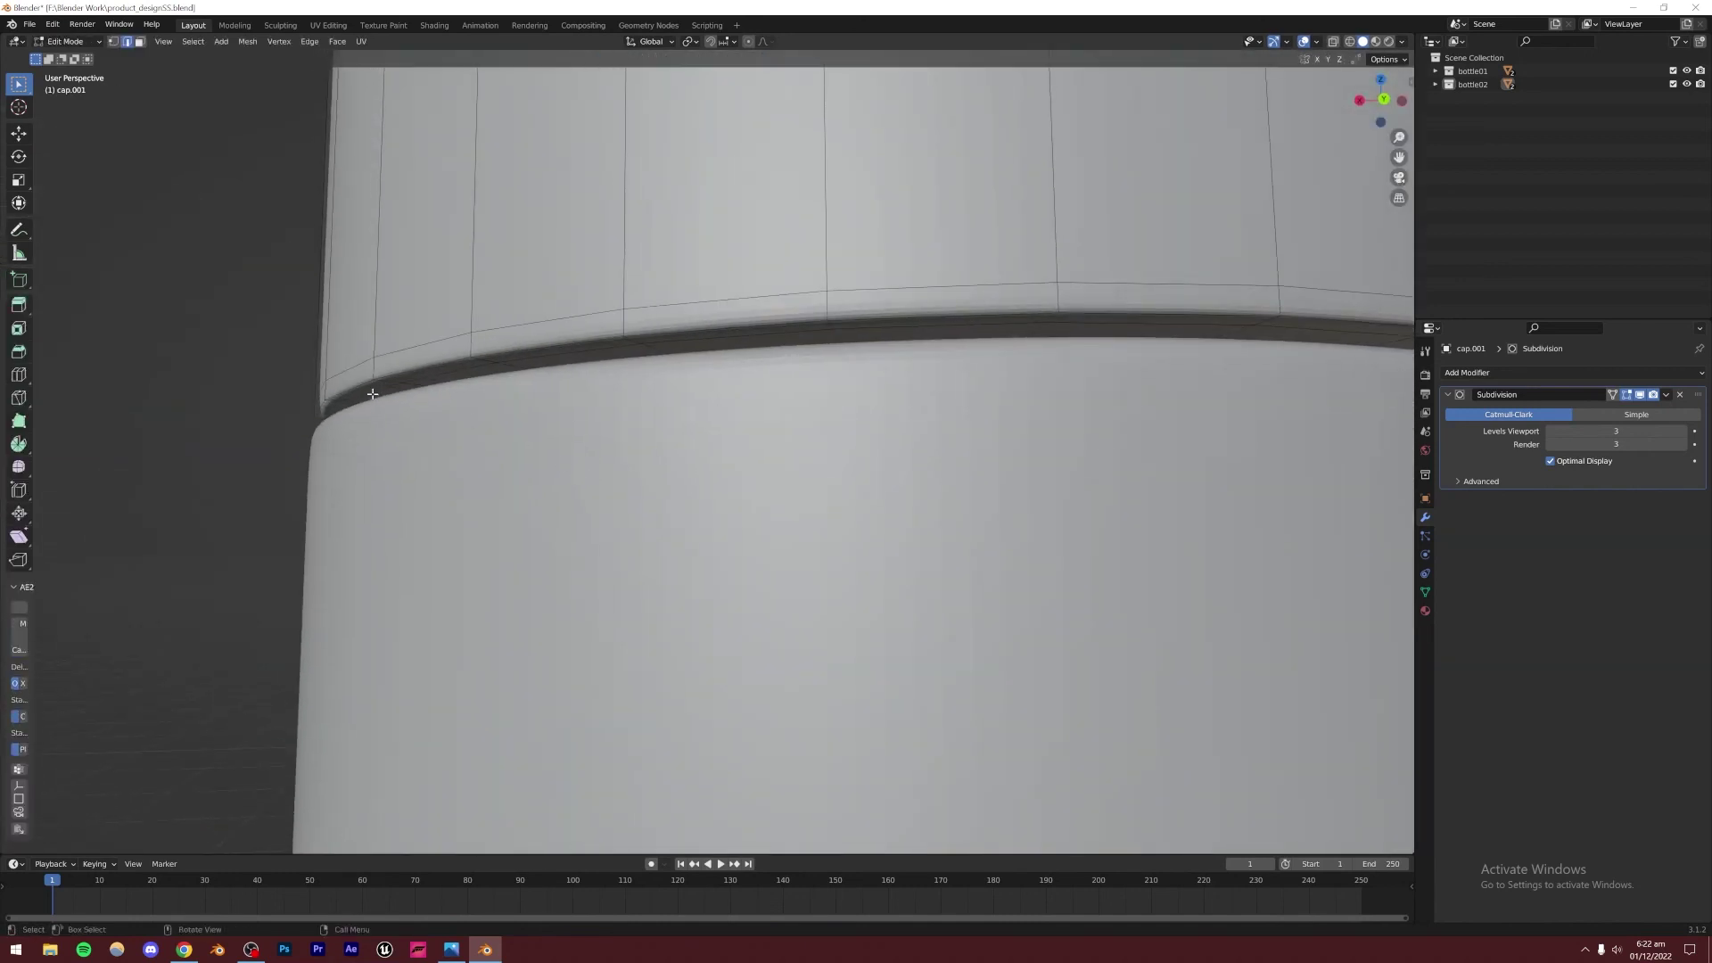
{"action": "middle_click_drag", "start_coordinate": [410, 393], "coordinate": [413, 398]}
{"action": "scroll", "coordinate": [413, 409], "scroll_direction": "up", "scroll_amount": 2}
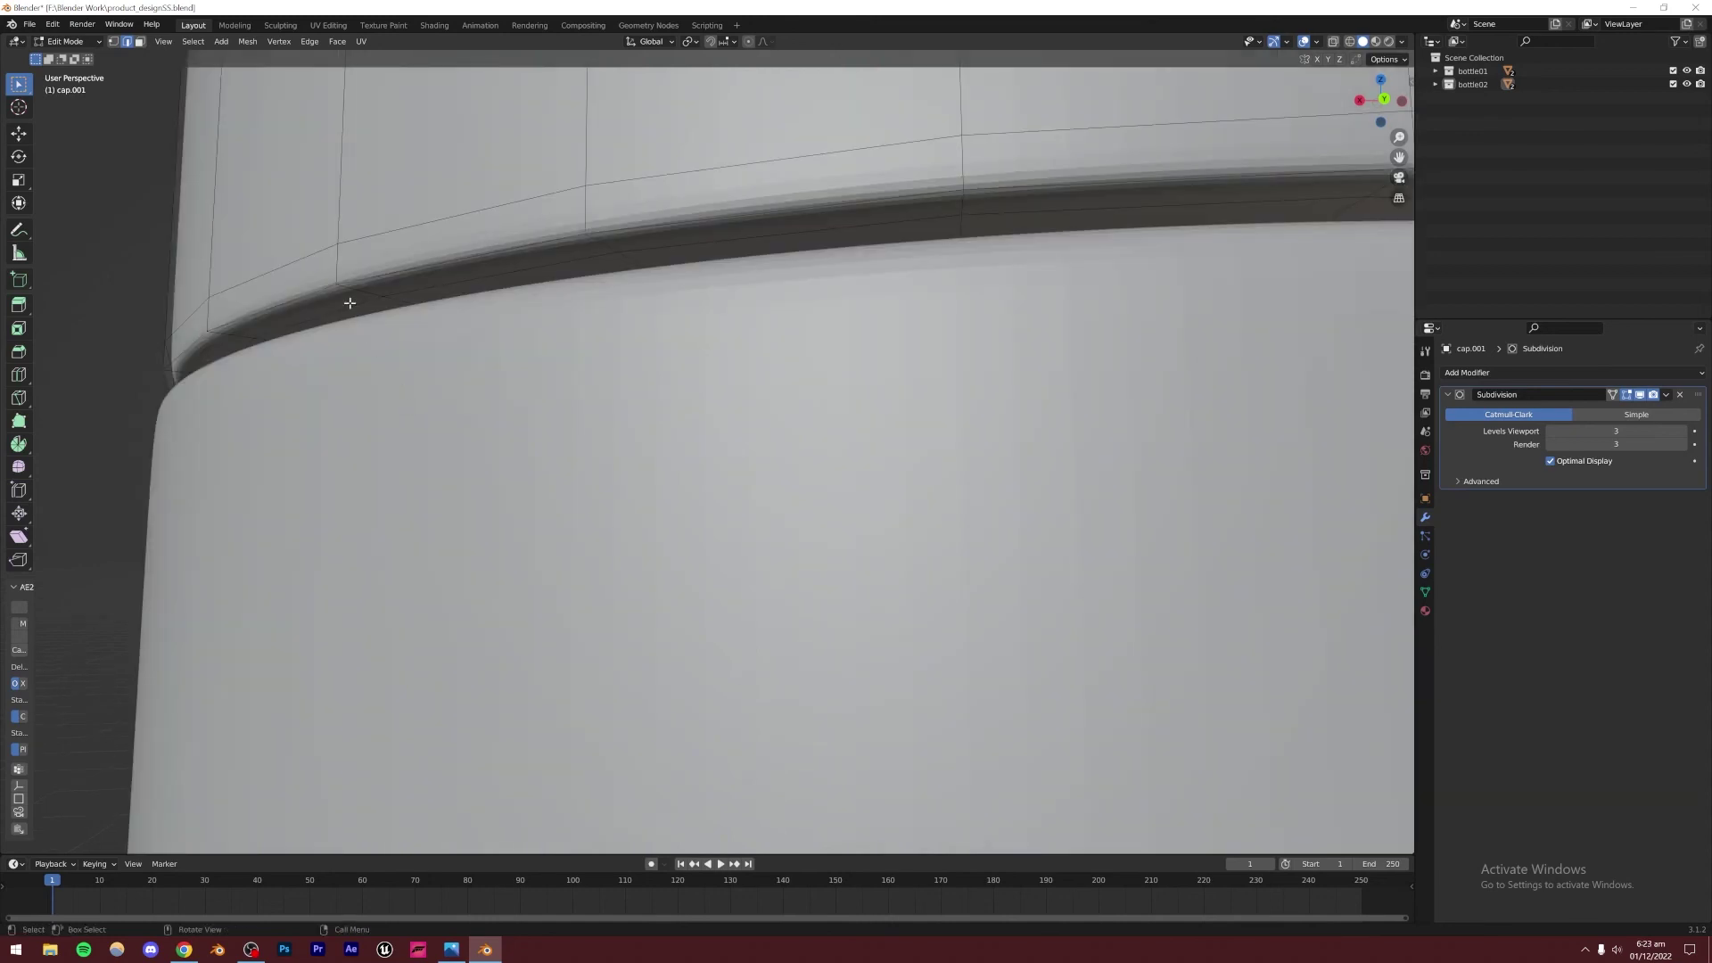
{"action": "key", "text": "g"}
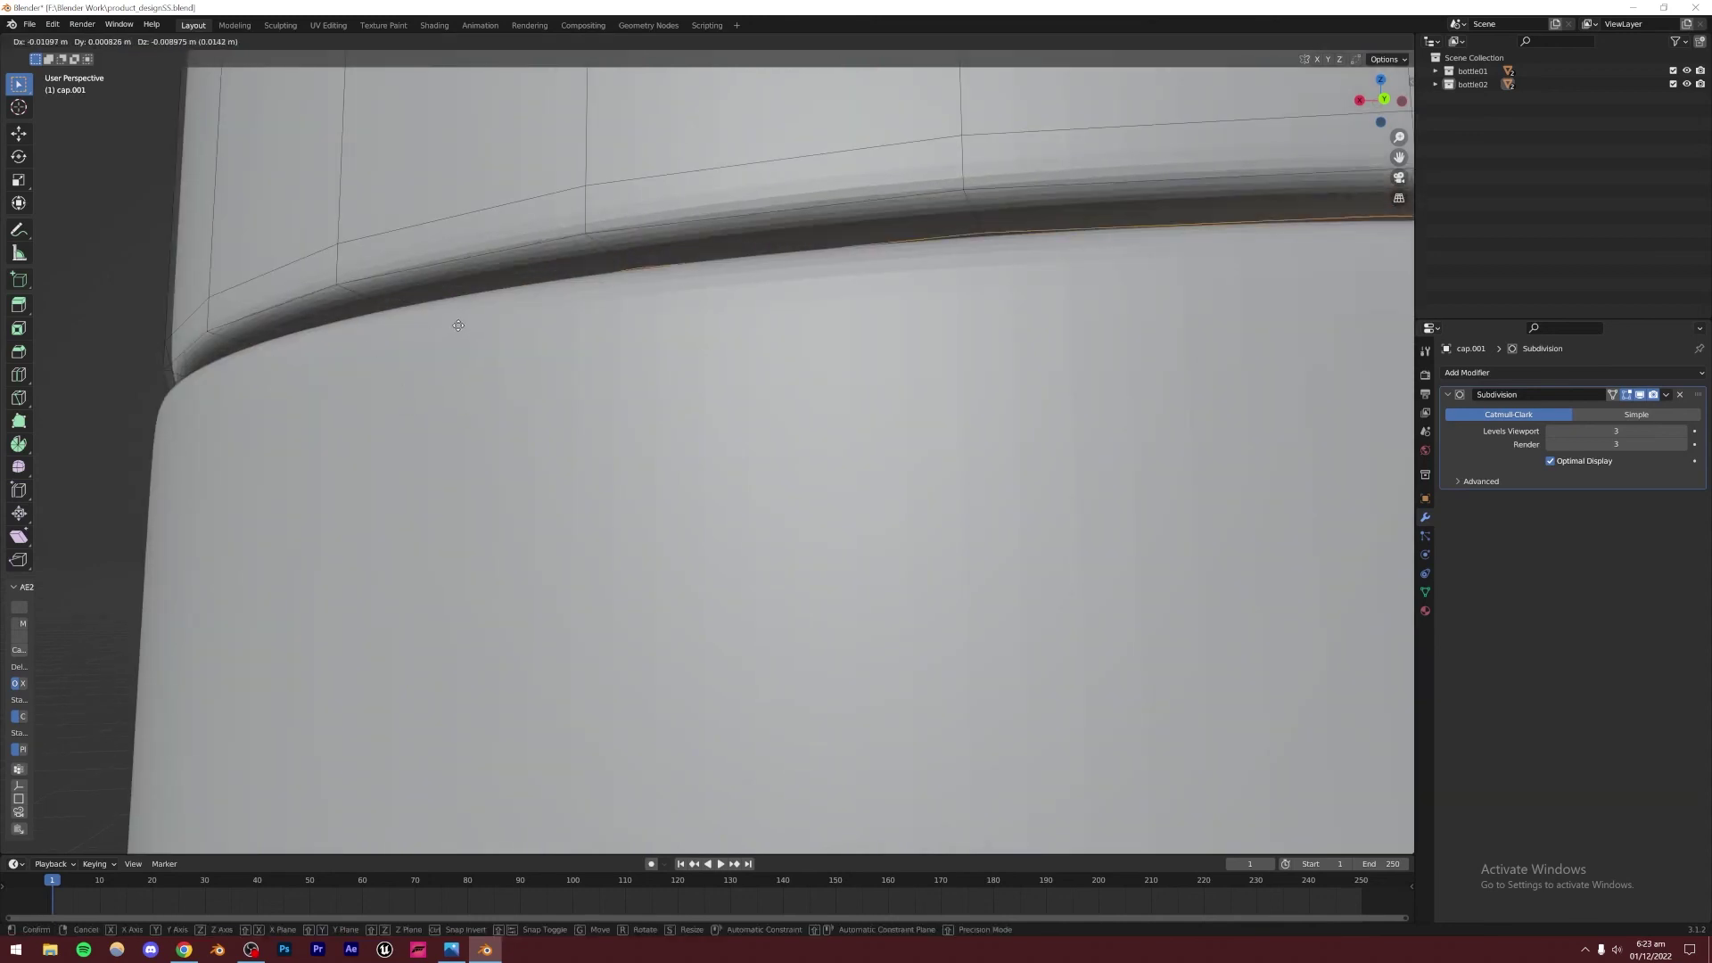
{"action": "key", "text": "g"}
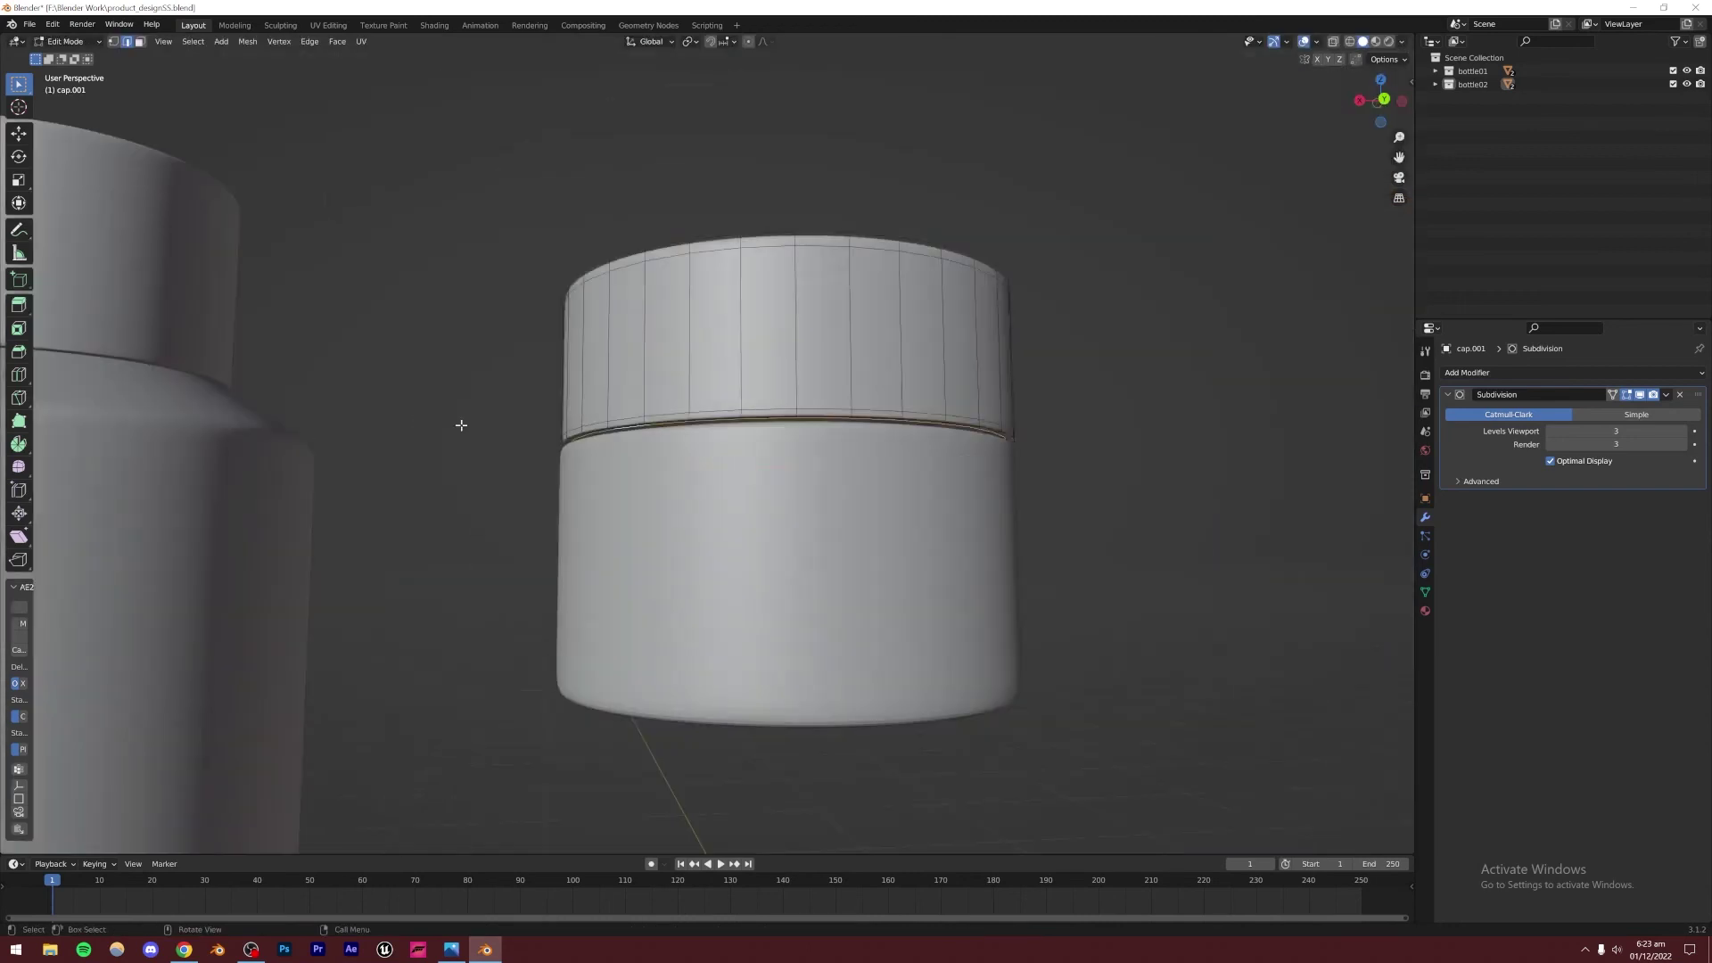
{"action": "scroll", "coordinate": [535, 454], "scroll_direction": "down", "scroll_amount": 2}
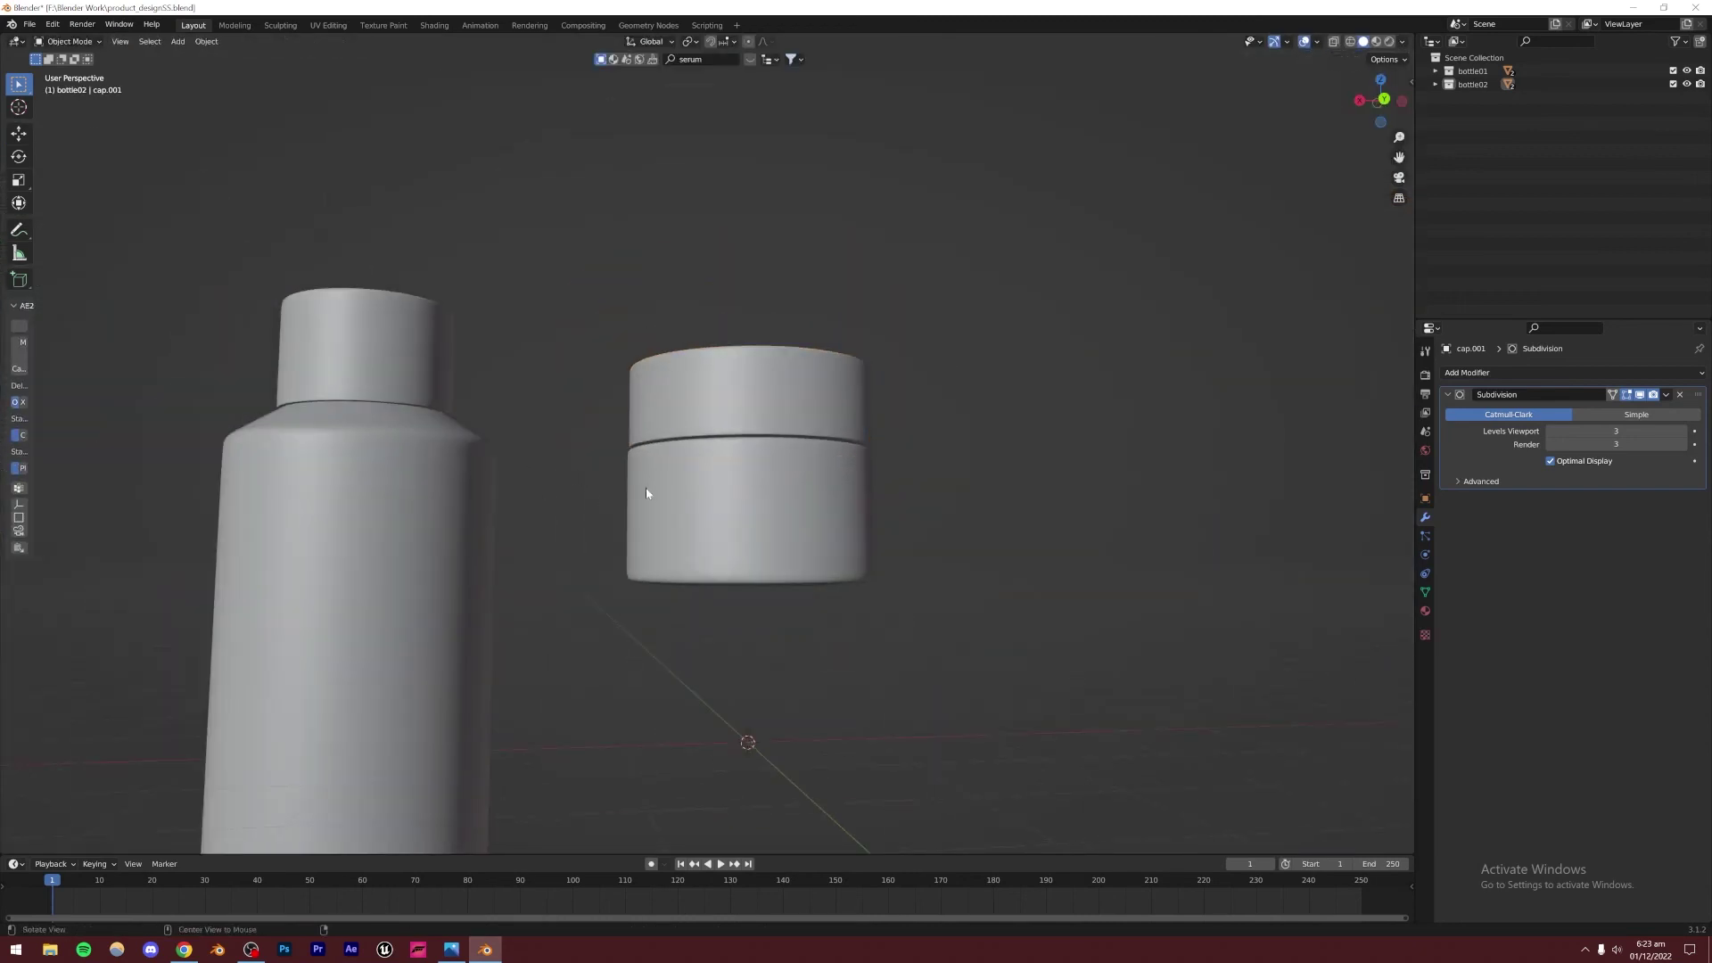
Lower the cap about 0.01 m along Z in back view to close the gap above the jar
{"action": "middle_click_drag", "start_coordinate": [645, 490], "coordinate": [687, 527], "text": "alt"}
{"action": "scroll", "coordinate": [740, 415], "scroll_direction": "up", "scroll_amount": 6}
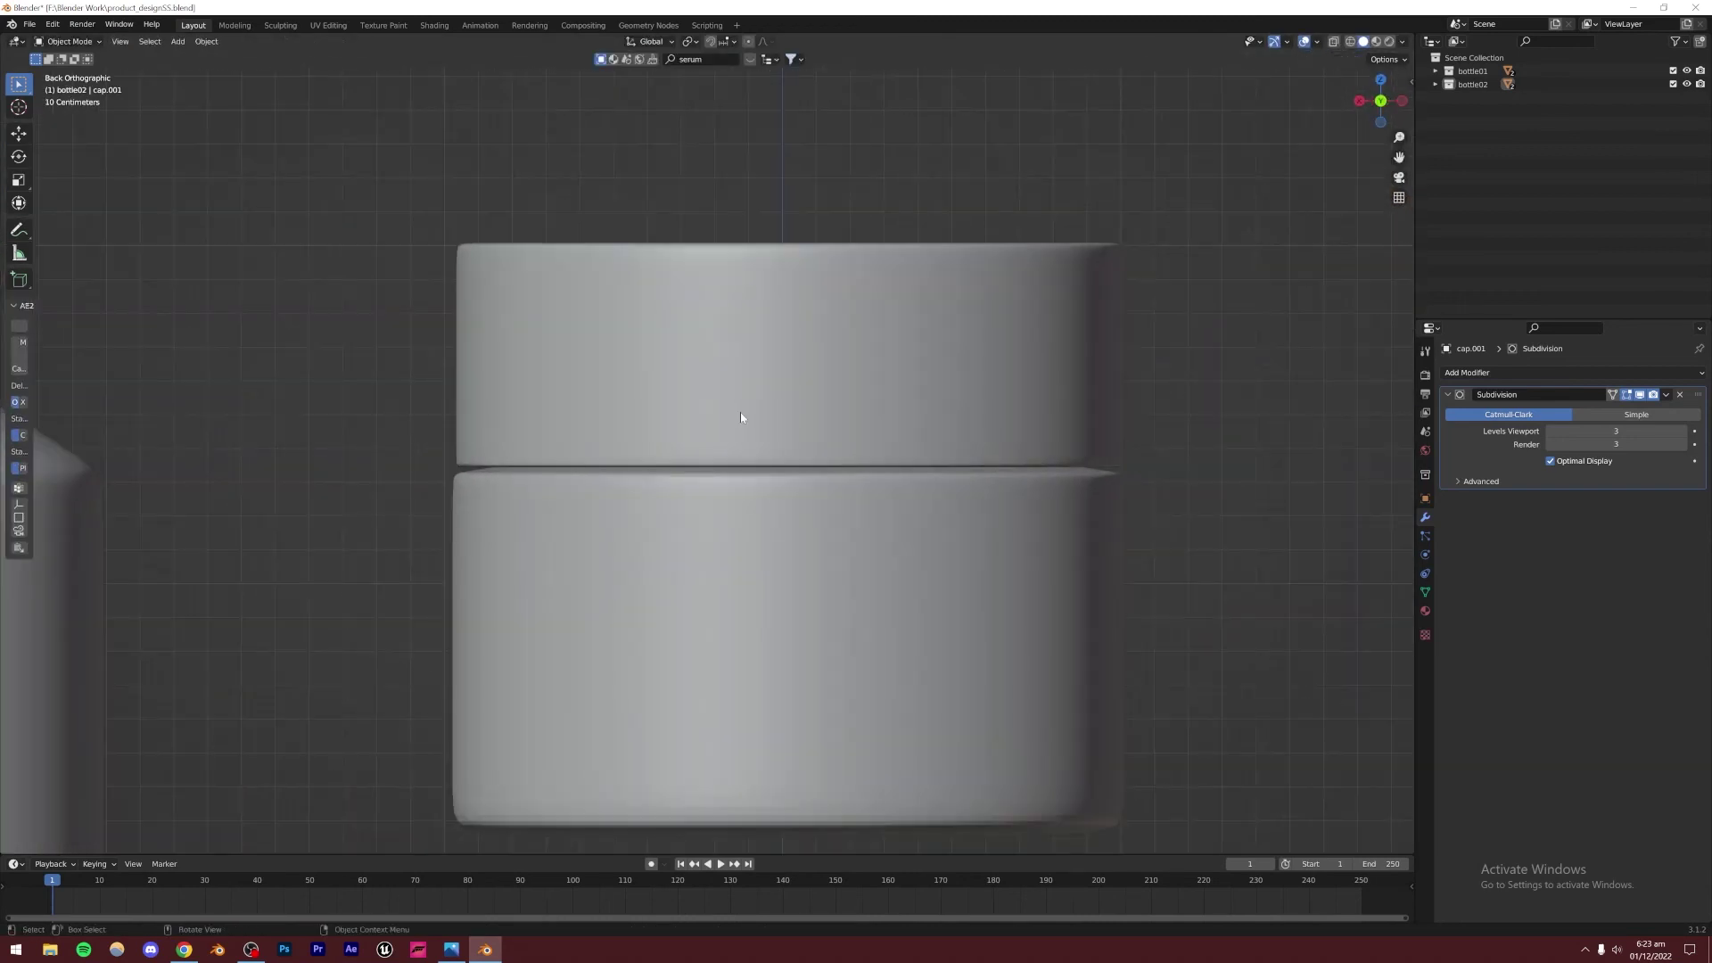
{"action": "left_click", "coordinate": [740, 416]}
{"action": "scroll", "coordinate": [603, 481], "scroll_direction": "up", "scroll_amount": 2}
{"action": "key", "text": "g"}
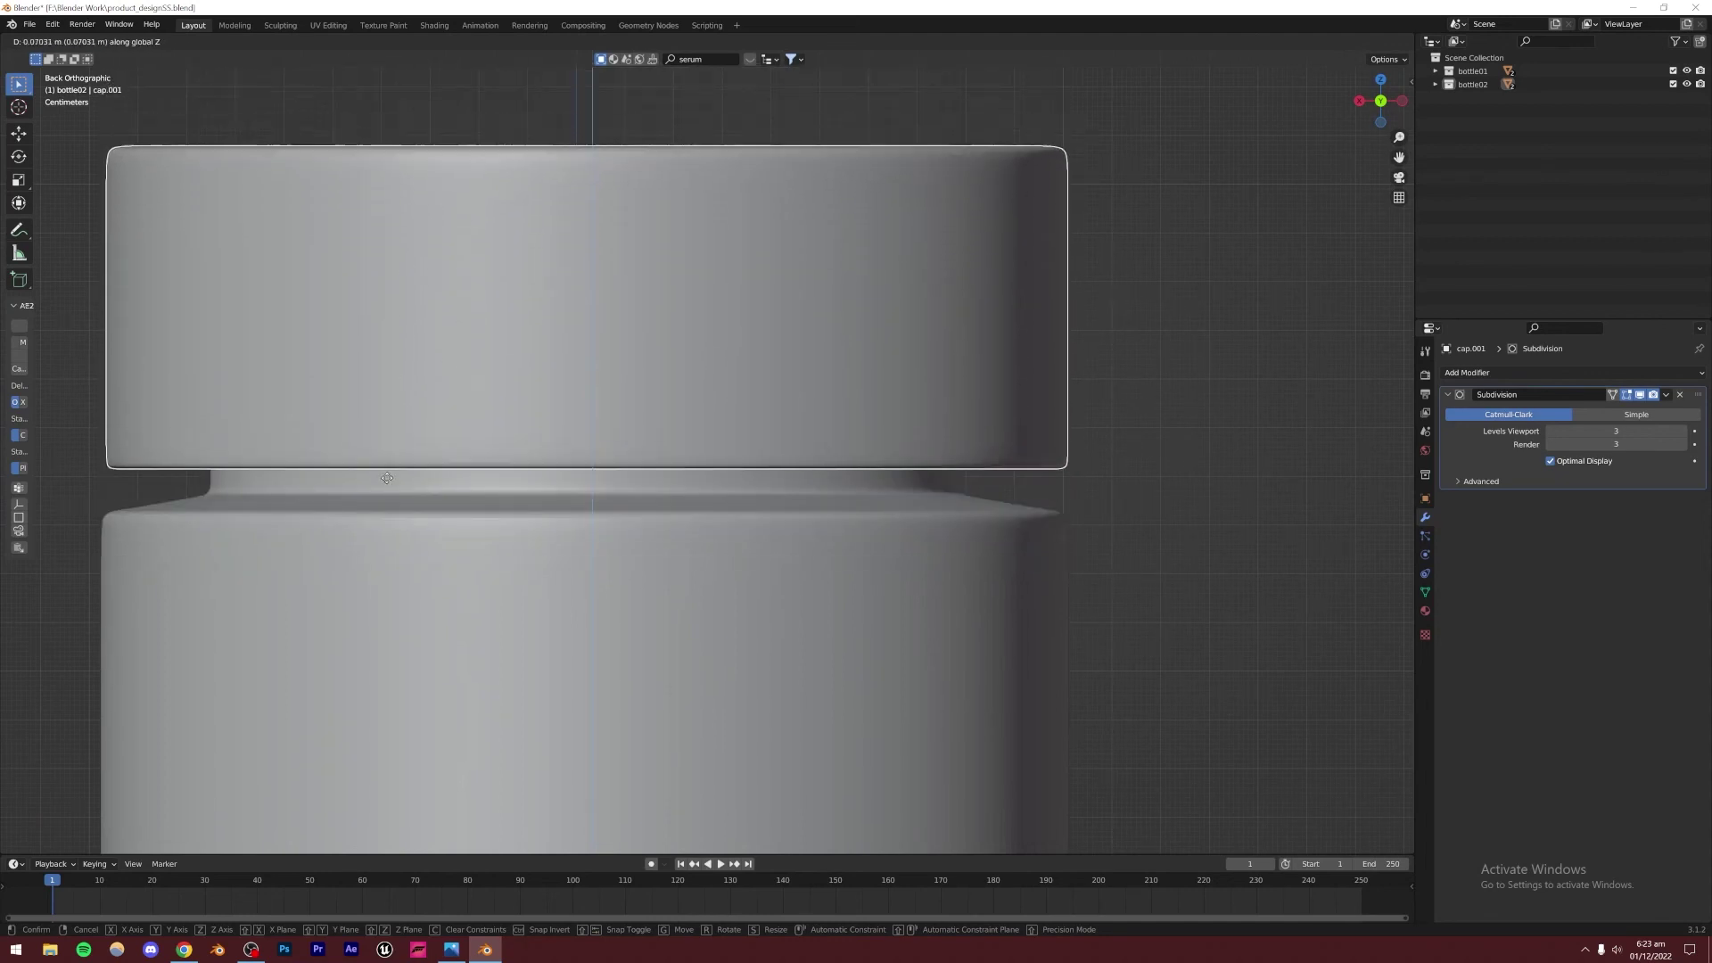
{"action": "left_click", "coordinate": [309, 817]}
{"action": "scroll", "coordinate": [774, 584], "scroll_direction": "down", "scroll_amount": 6}
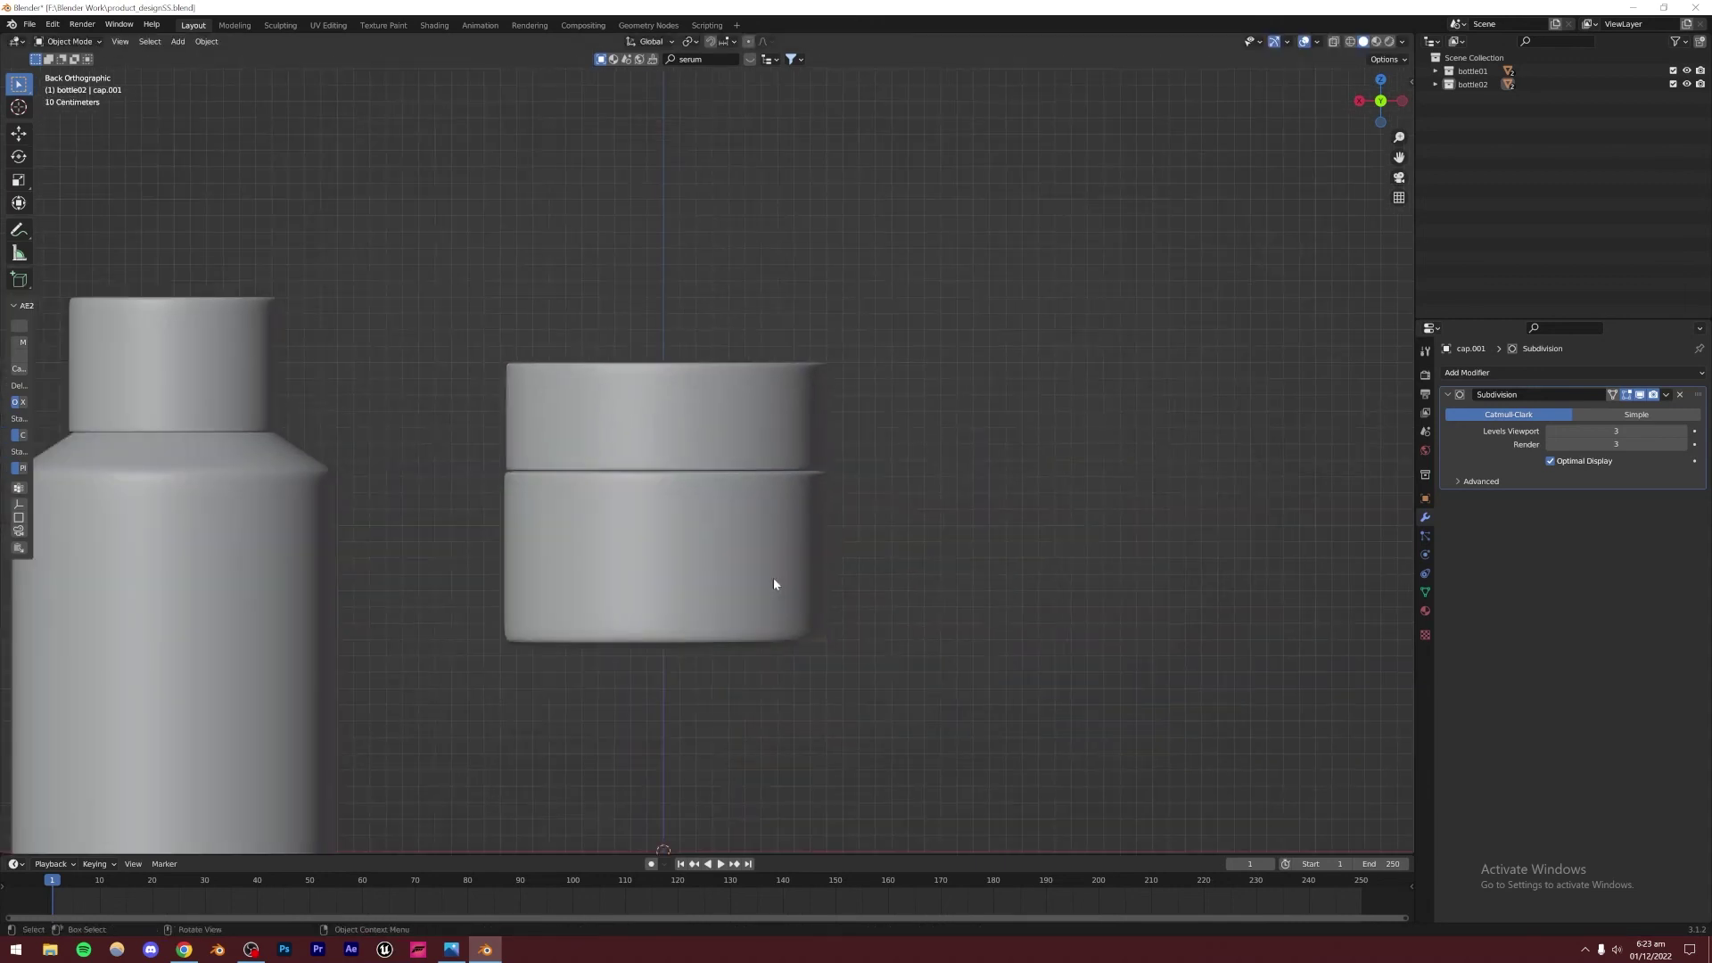
Slide the cap's lowest side edge loop down toward the bottom rim to sharpen the lower edge
{"action": "scroll", "coordinate": [548, 549], "scroll_direction": "up", "scroll_amount": 6}
{"action": "middle_click_drag", "start_coordinate": [383, 505], "coordinate": [590, 482], "text": "shift"}
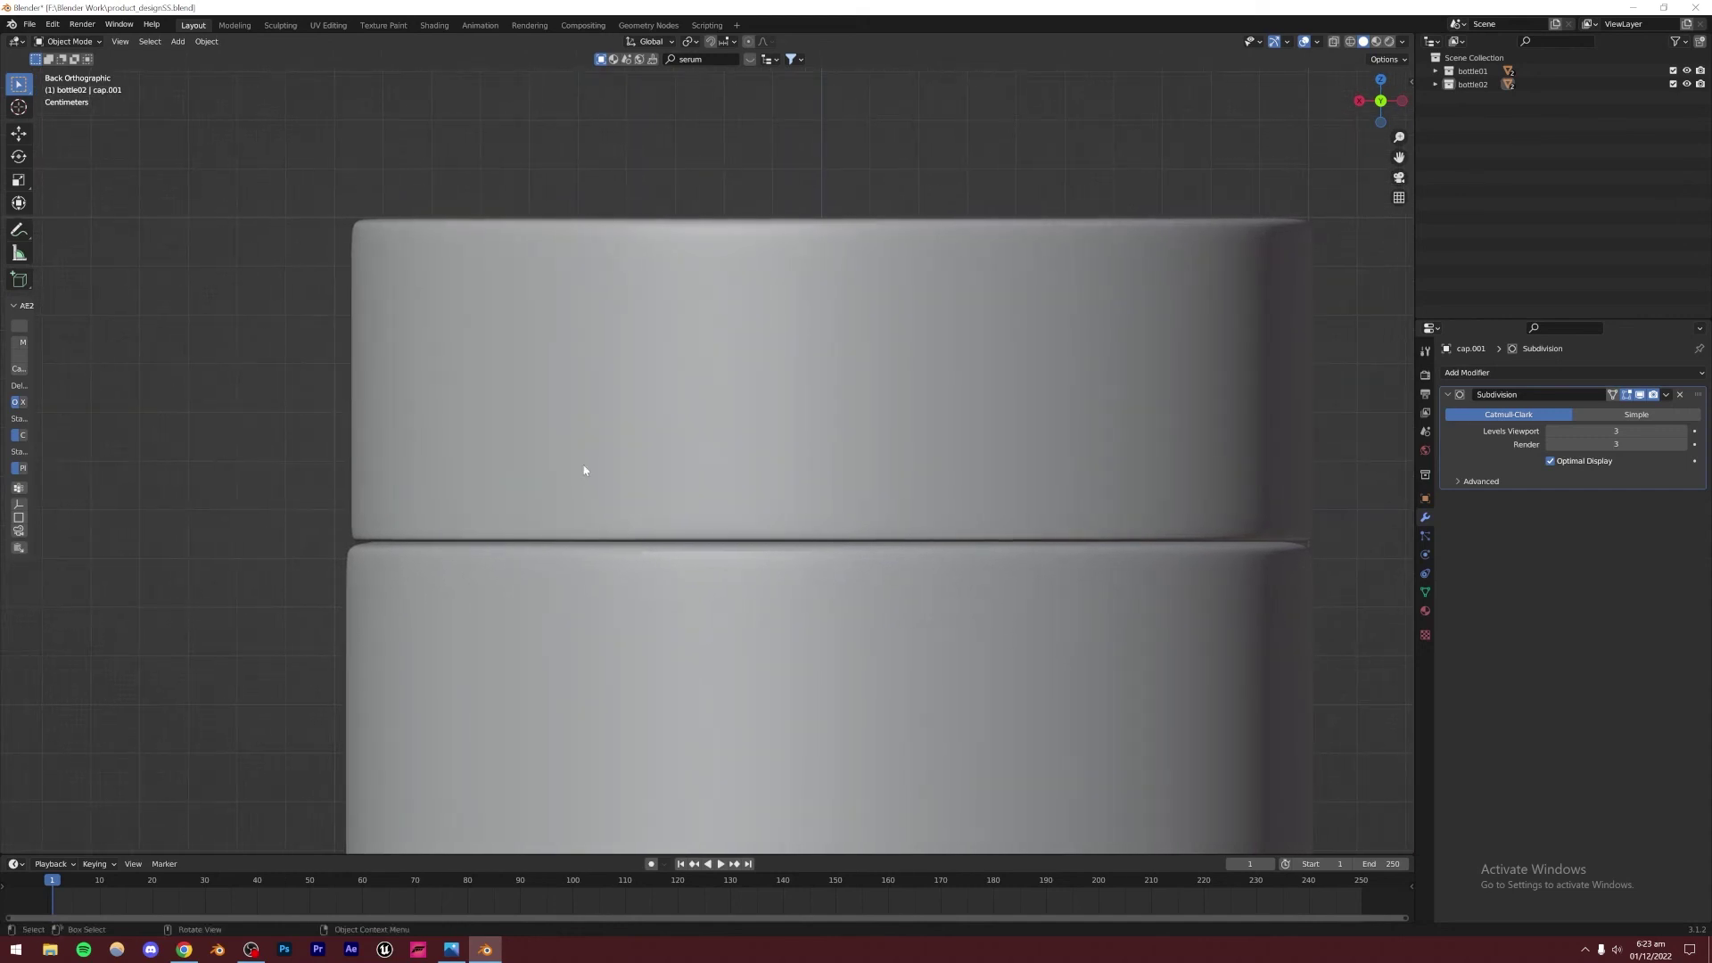
{"action": "left_click", "coordinate": [581, 467]}
{"action": "key", "text": "Tab"}
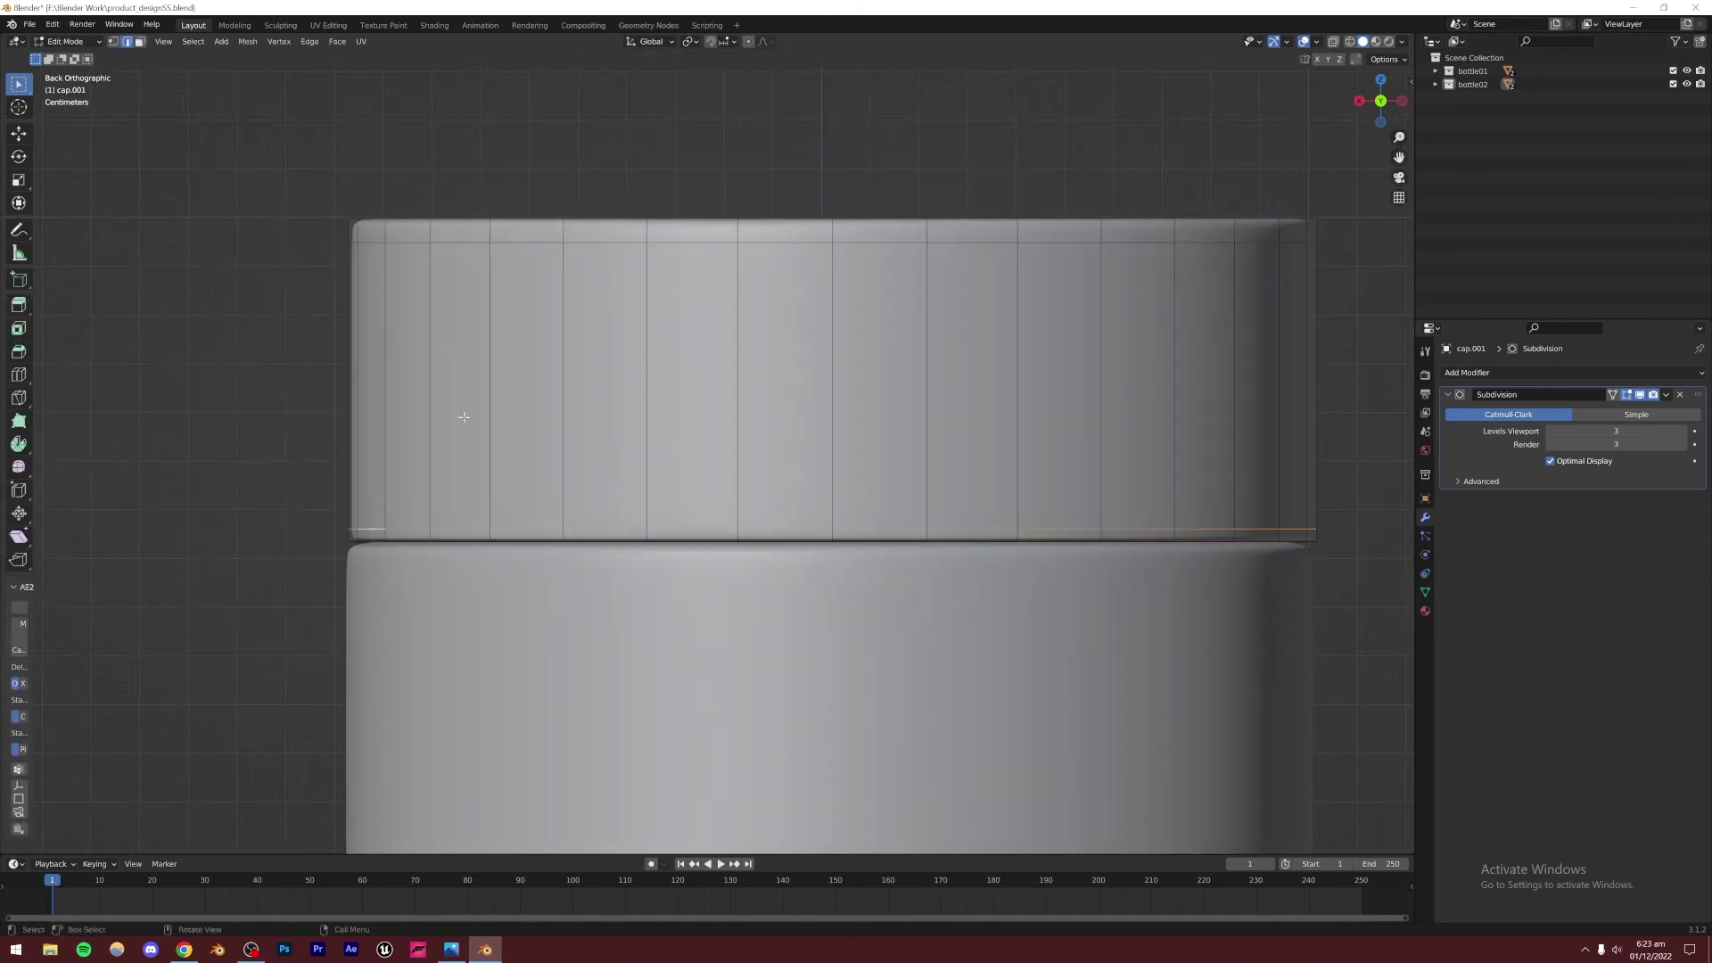
{"action": "key", "text": "g"}
{"action": "key", "text": "g"}
{"action": "left_click", "coordinate": [466, 457]}
{"action": "scroll", "coordinate": [466, 458], "scroll_direction": "down", "scroll_amount": 5}
{"action": "key", "text": "Tab"}
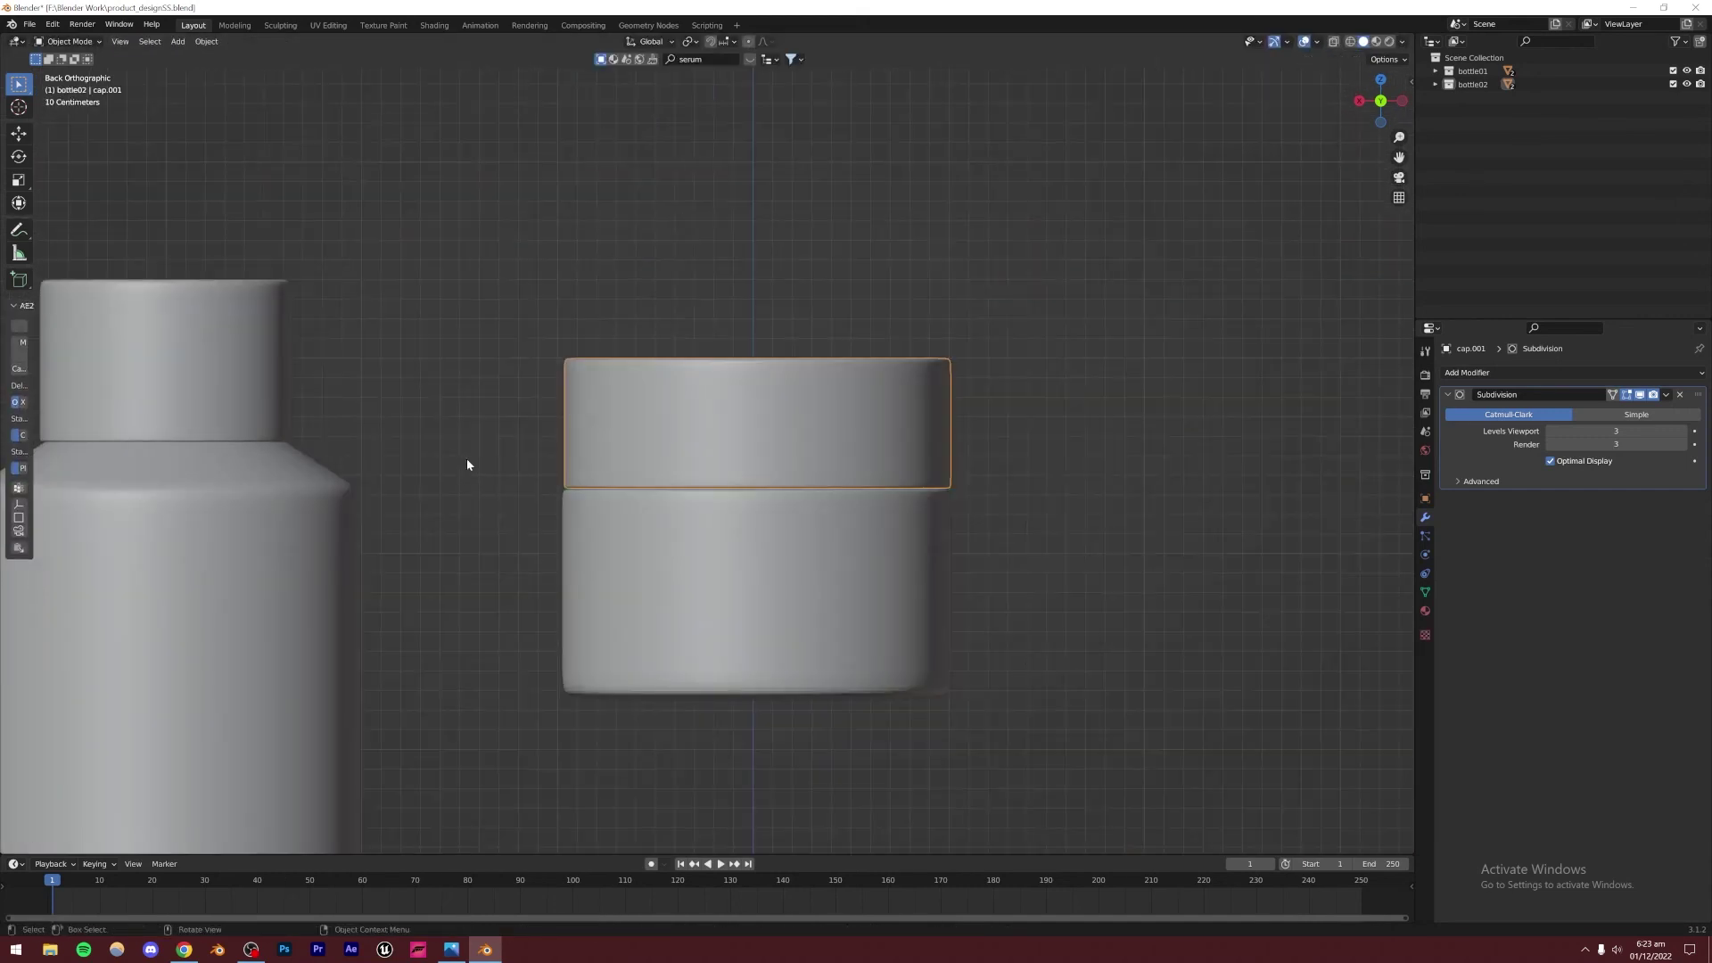
Deselect the cap, check the models in X-ray view and save the file
{"action": "left_click", "coordinate": [468, 460]}
{"action": "scroll", "coordinate": [482, 460], "scroll_direction": "down", "scroll_amount": 4}
{"action": "key", "text": "alt+z"}
{"action": "key", "text": "alt+z"}
{"action": "key", "text": "ctrl+s"}
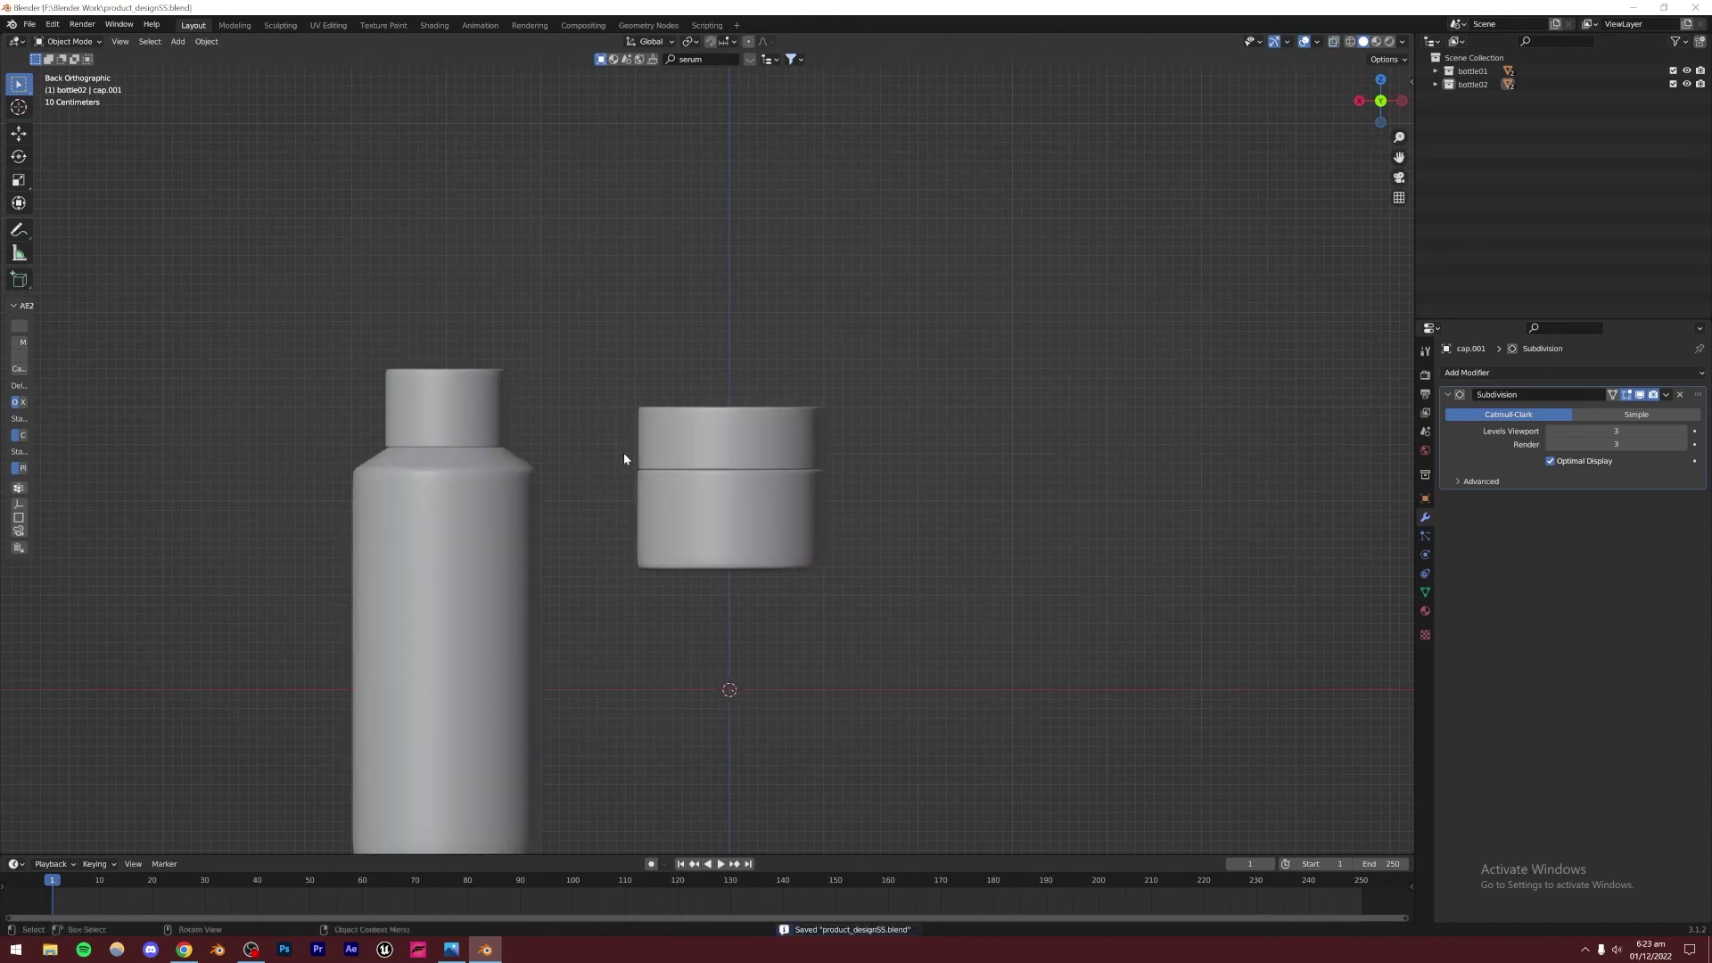
Switch to the reference render and view the full composition of the bottle, jar and marble block
{"action": "middle_click_drag", "start_coordinate": [623, 458], "coordinate": [637, 504]}
{"action": "left_click", "coordinate": [451, 949]}
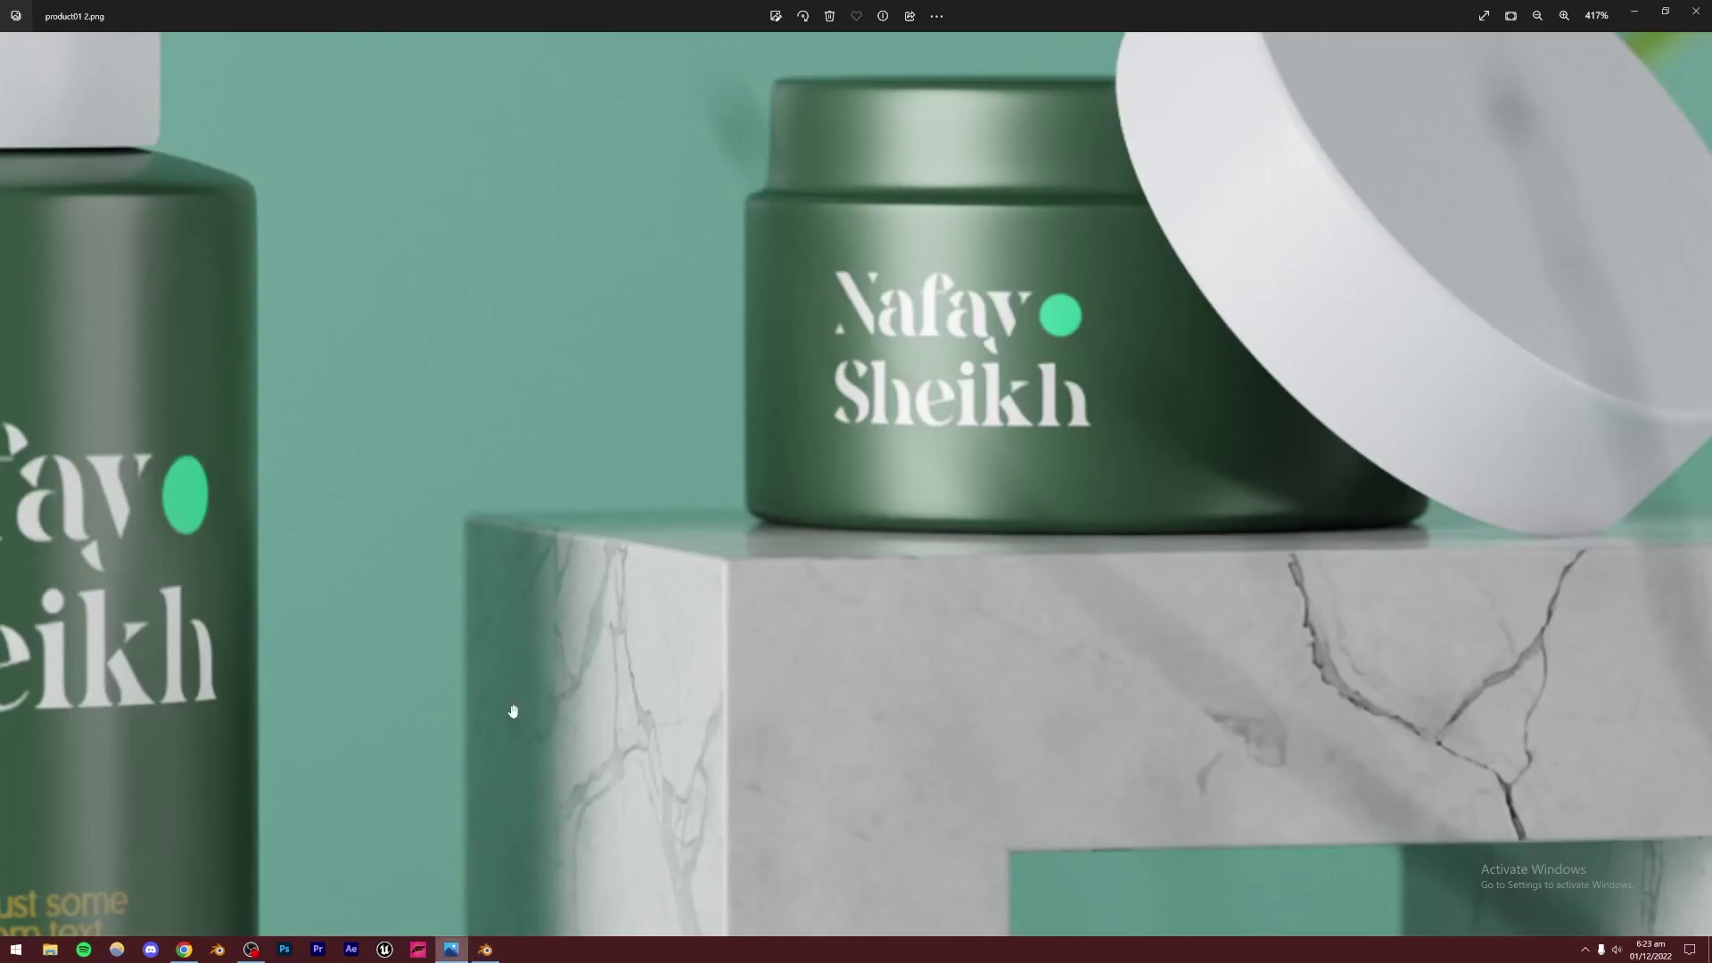
{"action": "scroll", "coordinate": [719, 490], "scroll_direction": "down", "scroll_amount": 8}
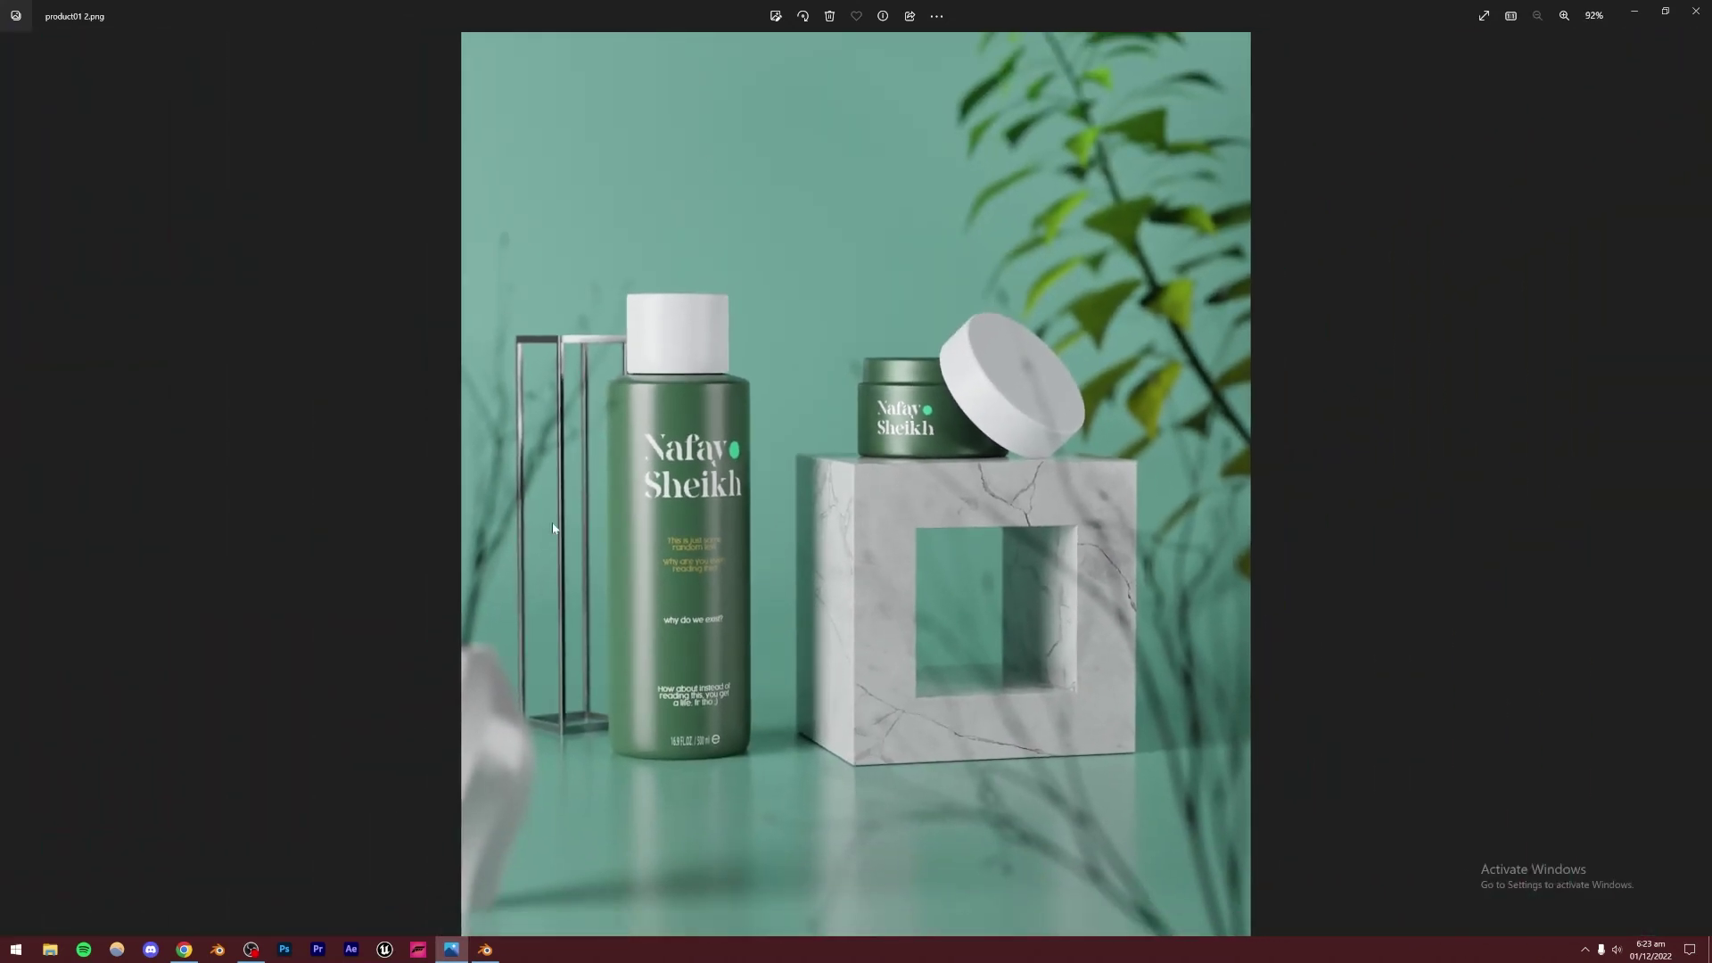